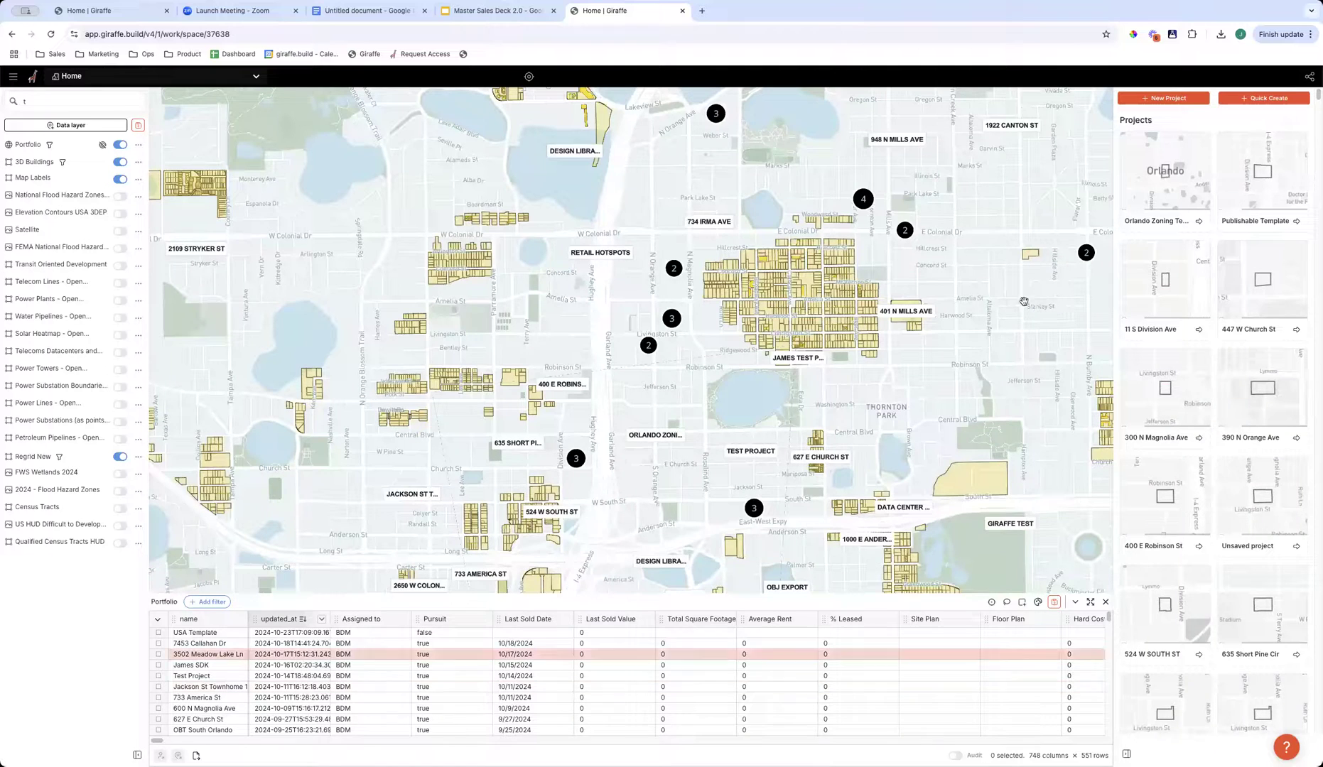
- Load giraffe.build in a new browser tab and open its form for getting started free
{"action": "left_click", "coordinate": [709, 14]}
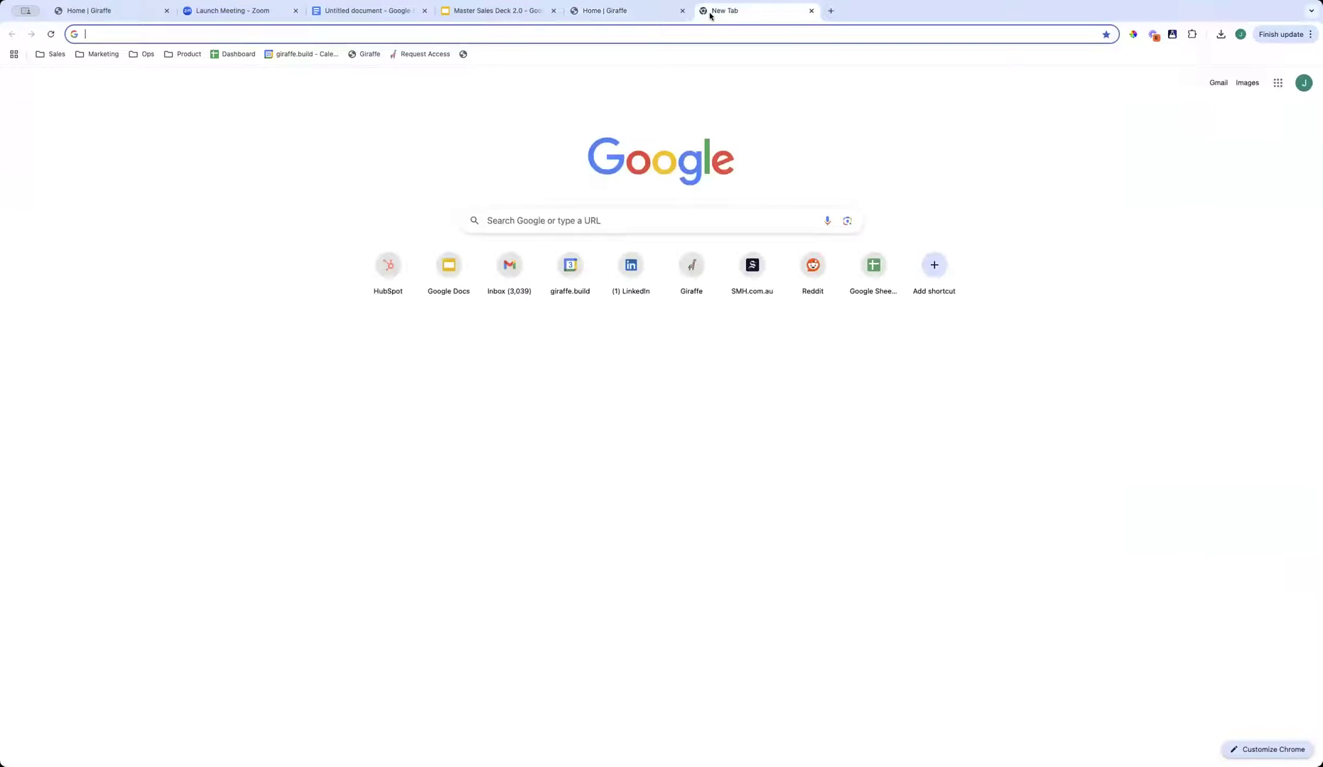
{"action": "type", "text": "giraffe.build"}
{"action": "key", "text": "Return"}
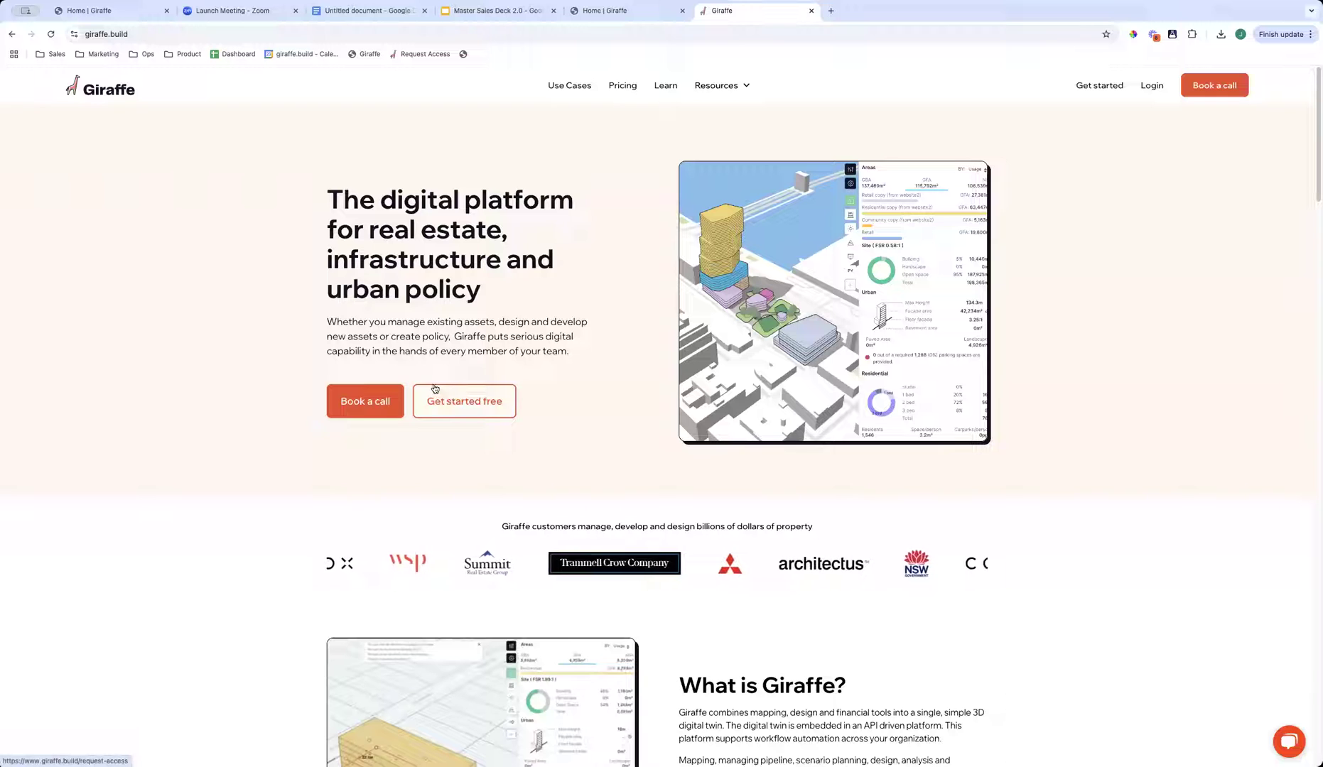
{"action": "mouse_move", "coordinate": [480, 294]}
{"action": "left_mouse_down"}
{"action": "mouse_move", "coordinate": [330, 200]}
{"action": "mouse_move", "coordinate": [490, 302]}
{"action": "left_mouse_up"}
{"action": "left_click", "coordinate": [361, 243]}
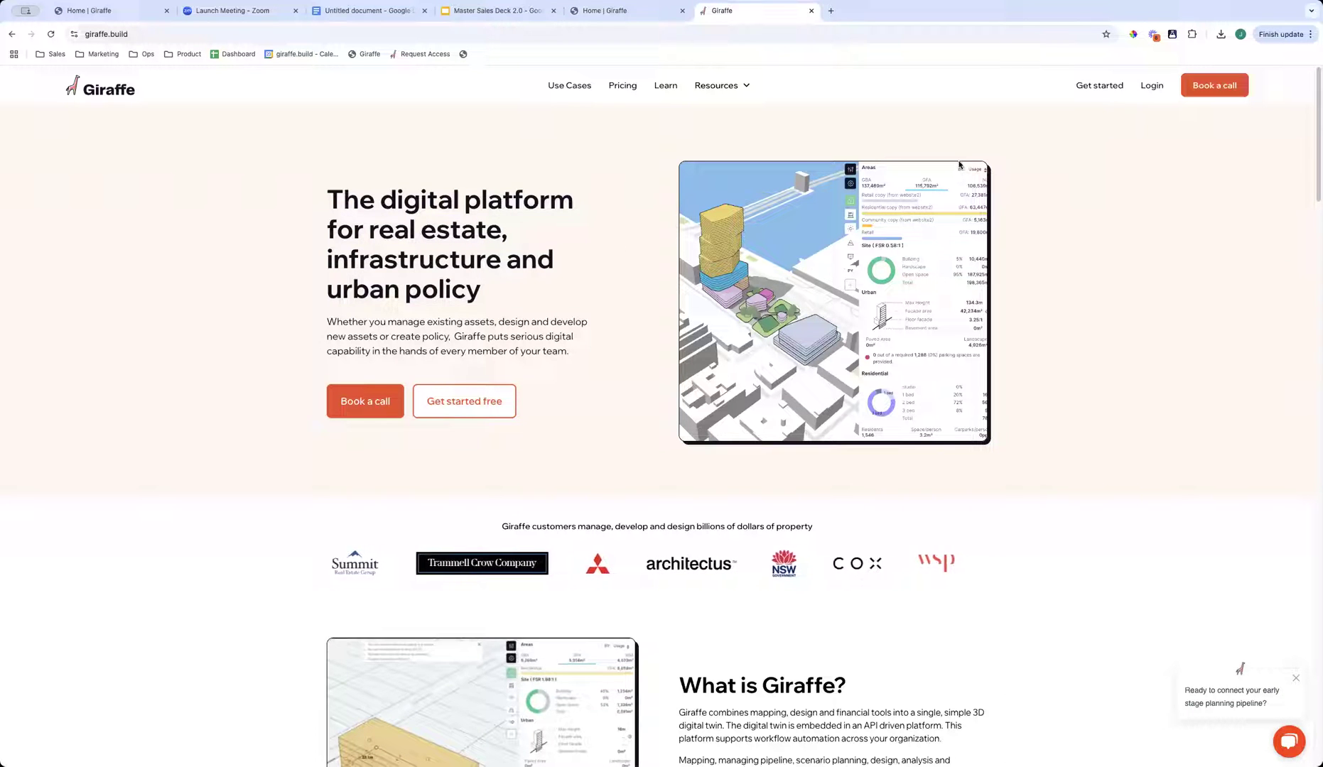
{"action": "left_click", "coordinate": [496, 402]}
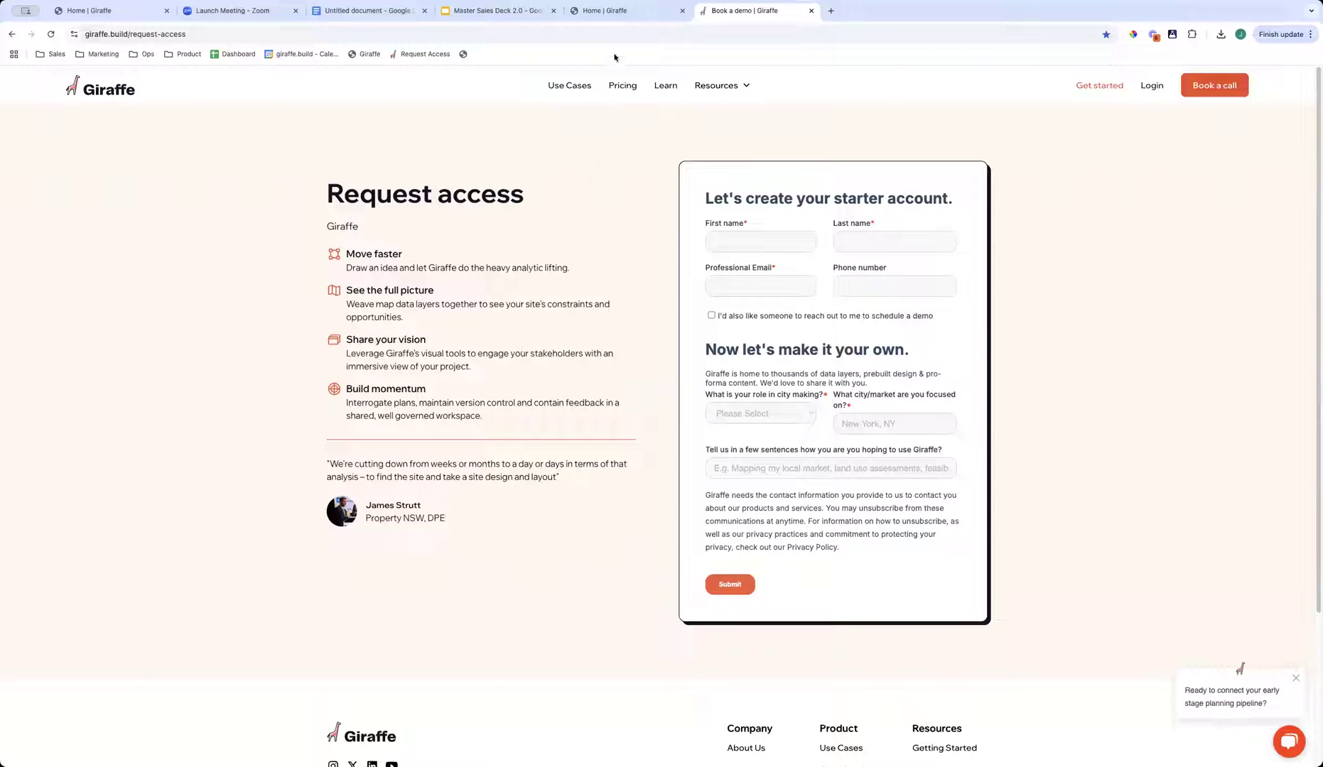
- Return to the Giraffe Home workspace and examine the portfolio projects around Orlando at several map scales
{"action": "left_click", "coordinate": [636, 20]}
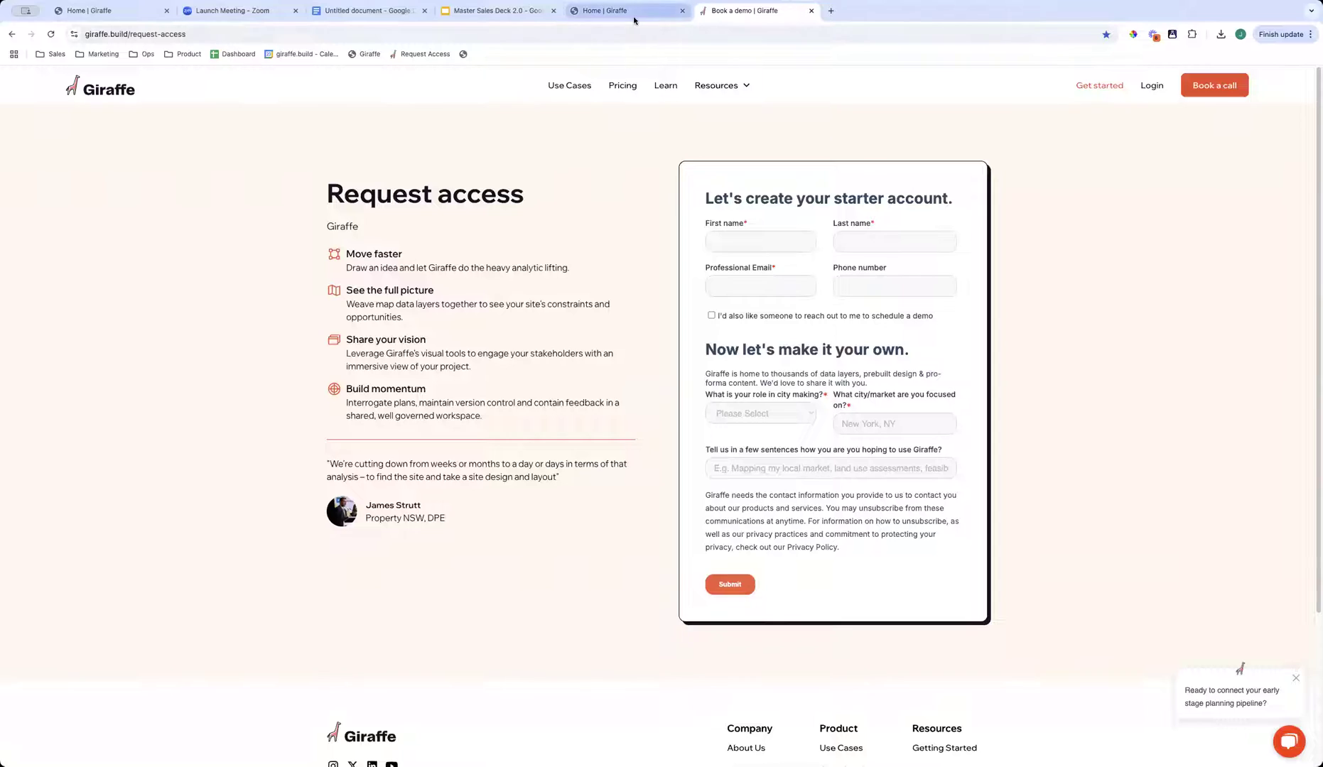
{"action": "scroll", "coordinate": [649, 428], "scroll_direction": "down", "scroll_amount": 3}
{"action": "scroll", "coordinate": [645, 450], "scroll_direction": "up", "scroll_amount": 5}
{"action": "scroll", "coordinate": [497, 455], "scroll_direction": "down", "scroll_amount": 3}
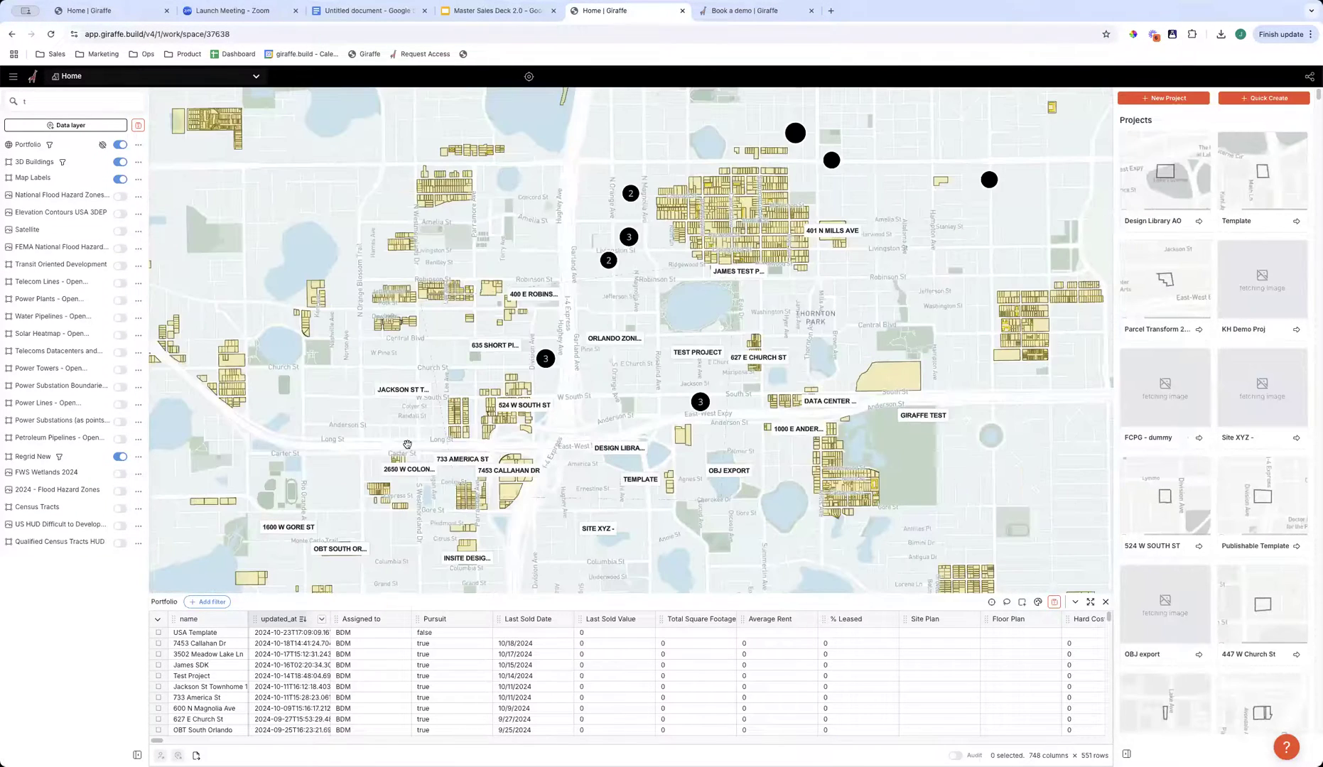
{"action": "scroll", "coordinate": [176, 330], "scroll_direction": "down", "scroll_amount": 3}
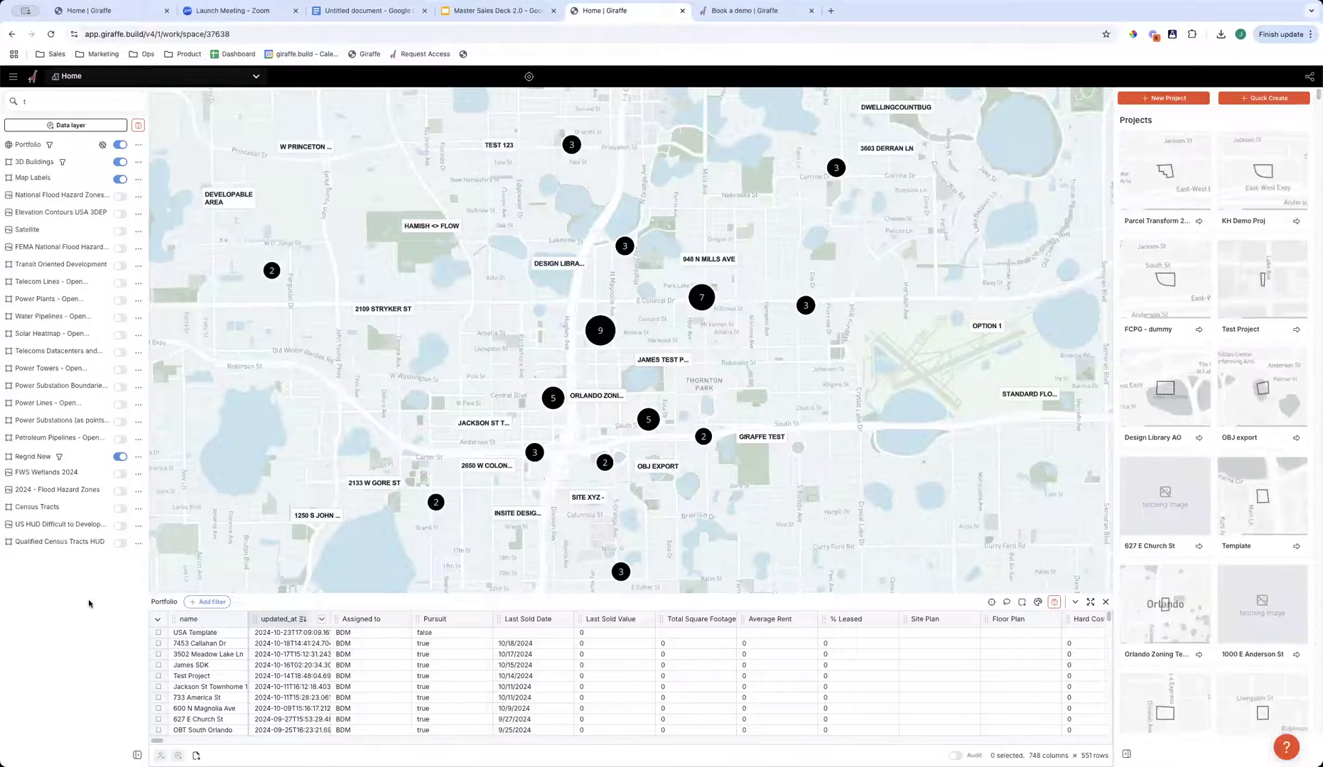
{"action": "scroll", "coordinate": [705, 381], "scroll_direction": "down", "scroll_amount": 4}
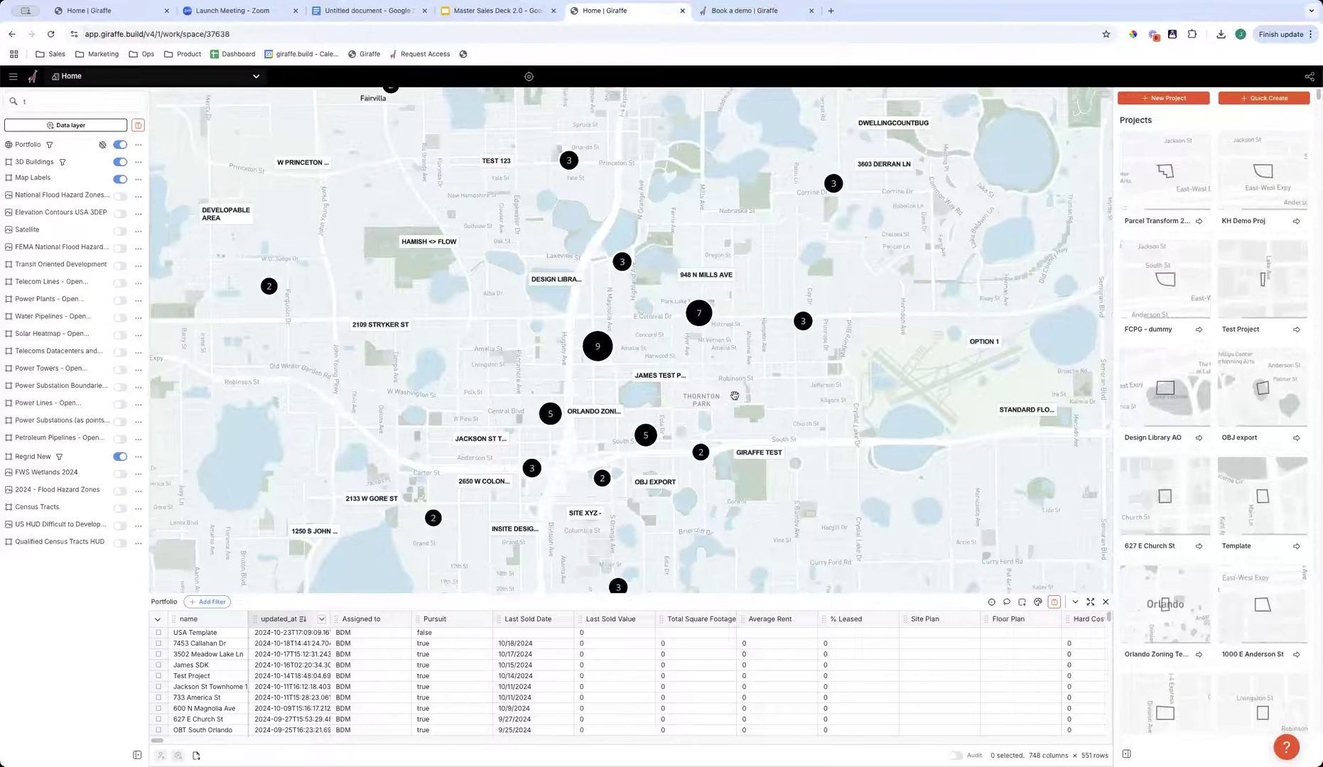
{"action": "left_click_drag", "start_coordinate": [625, 361], "coordinate": [665, 353]}
{"action": "scroll", "coordinate": [609, 370], "scroll_direction": "up", "scroll_amount": 3}
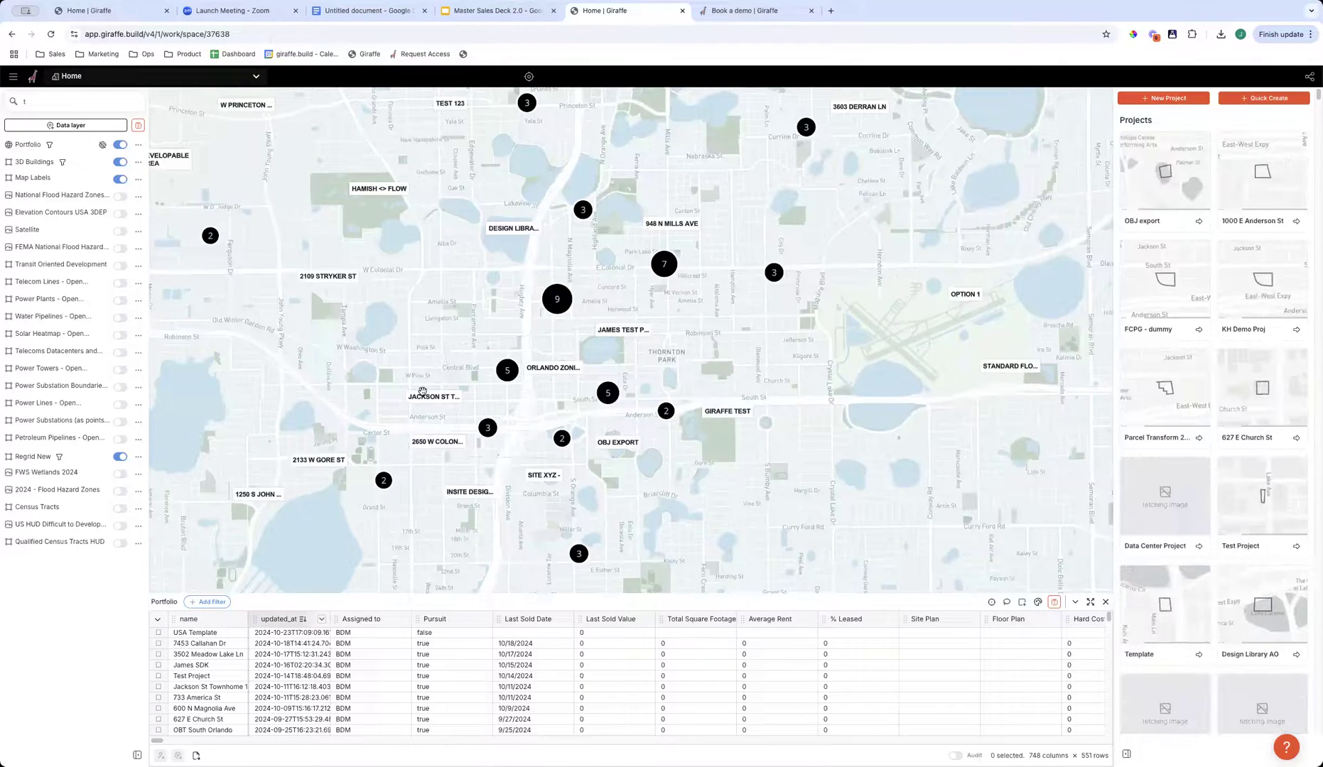
{"action": "scroll", "coordinate": [422, 391], "scroll_direction": "up", "scroll_amount": 2}
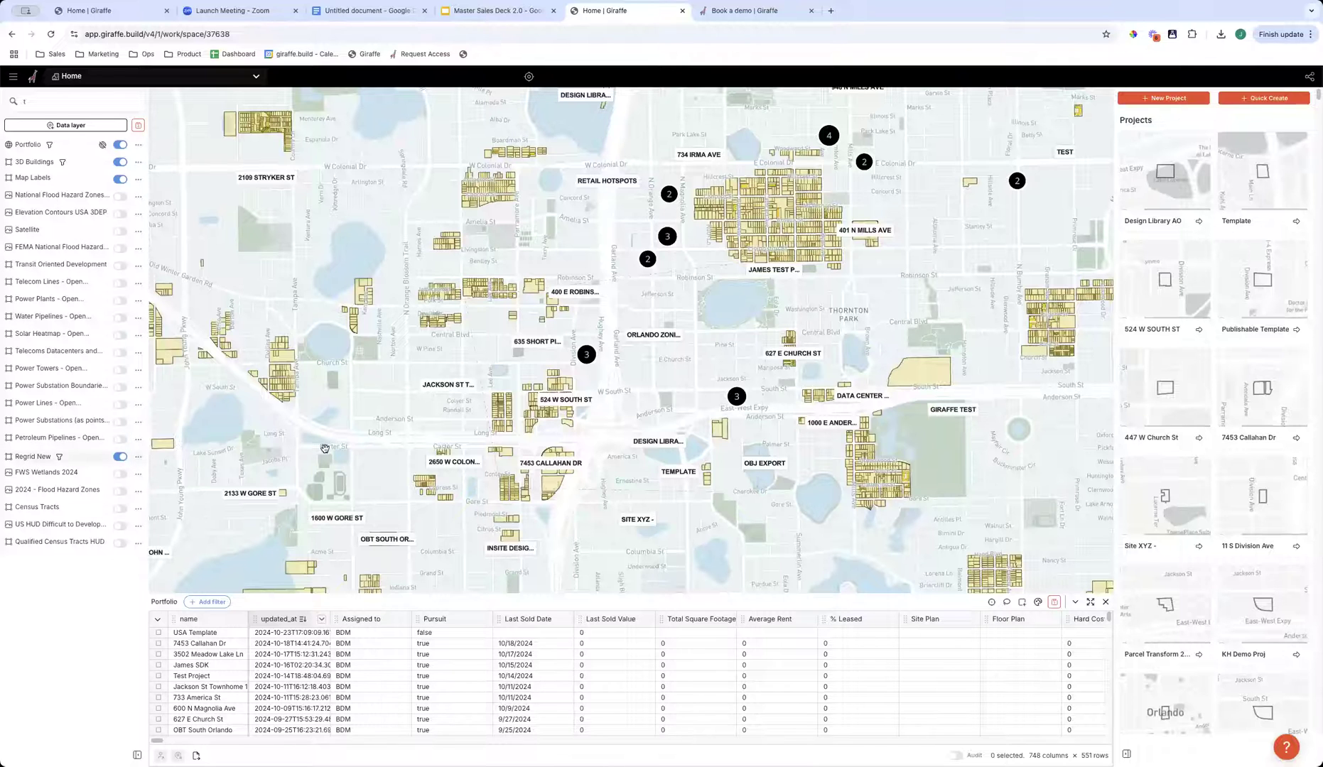
- Temporarily swap the Regrid New parcels for the FWS Wetlands 2024 layer on the Orlando map, and restore Regrid New
{"action": "left_click", "coordinate": [120, 456]}
{"action": "left_click", "coordinate": [120, 474]}
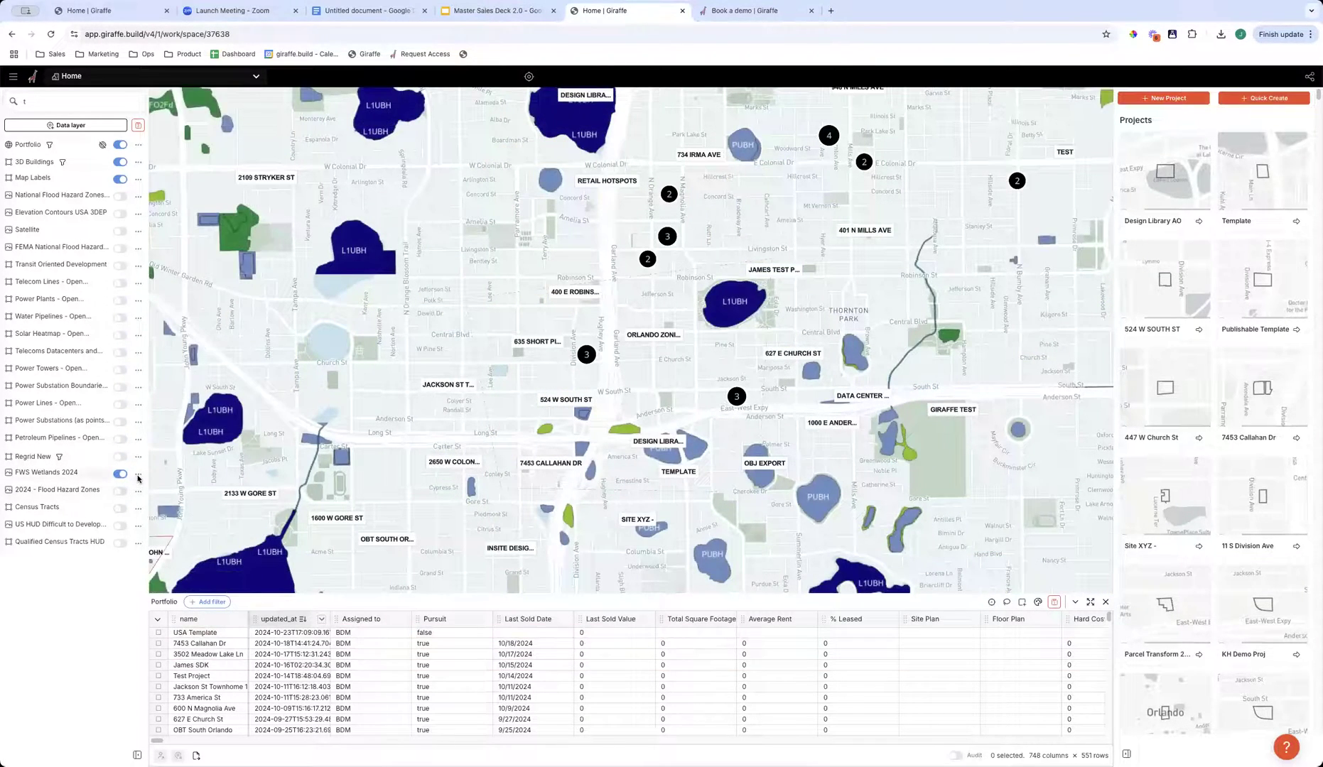
{"action": "left_click", "coordinate": [138, 473]}
{"action": "left_click", "coordinate": [120, 473]}
{"action": "left_click", "coordinate": [120, 457]}
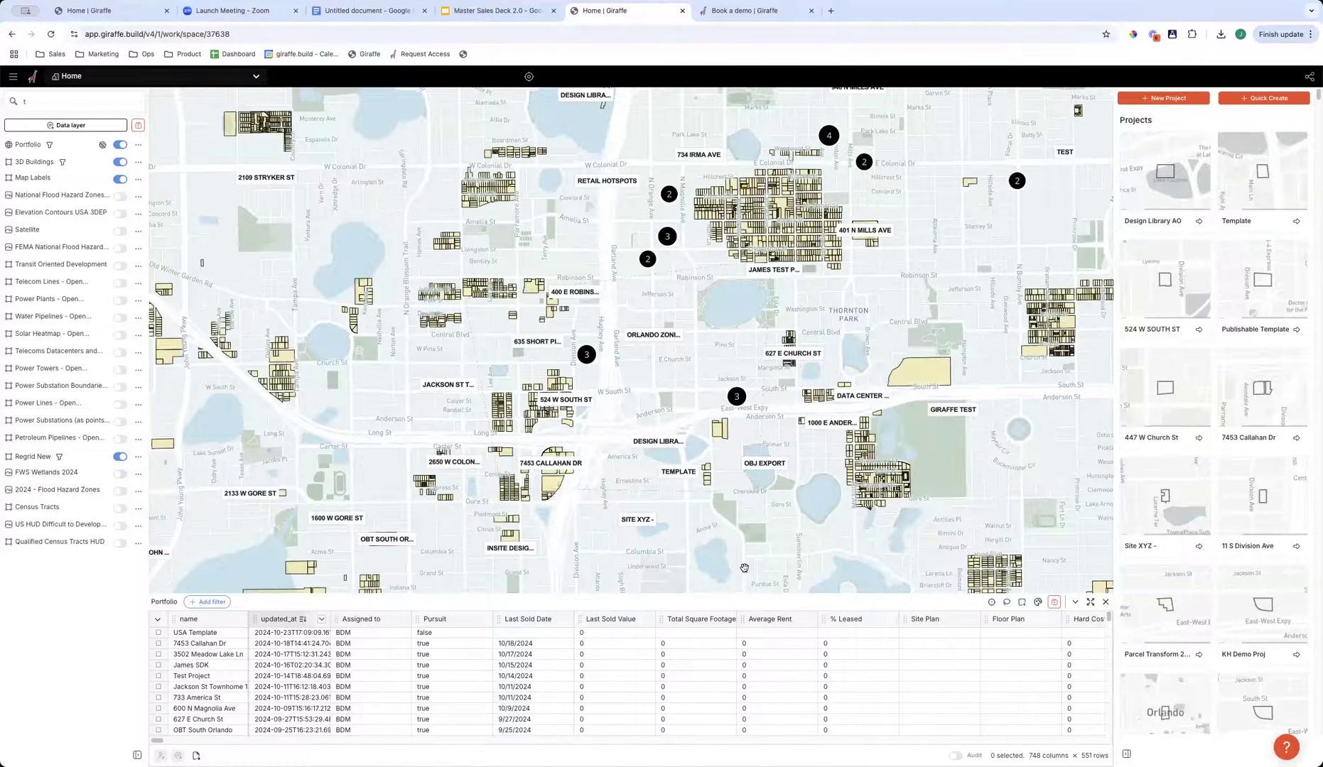
- Examine the Regrid New parcels and project labels around downtown Orlando, both up close and from farther out
{"action": "mouse_move", "coordinate": [736, 503]}
{"action": "left_mouse_down"}
{"action": "mouse_move", "coordinate": [667, 544]}
{"action": "mouse_move", "coordinate": [720, 509]}
{"action": "left_mouse_up"}
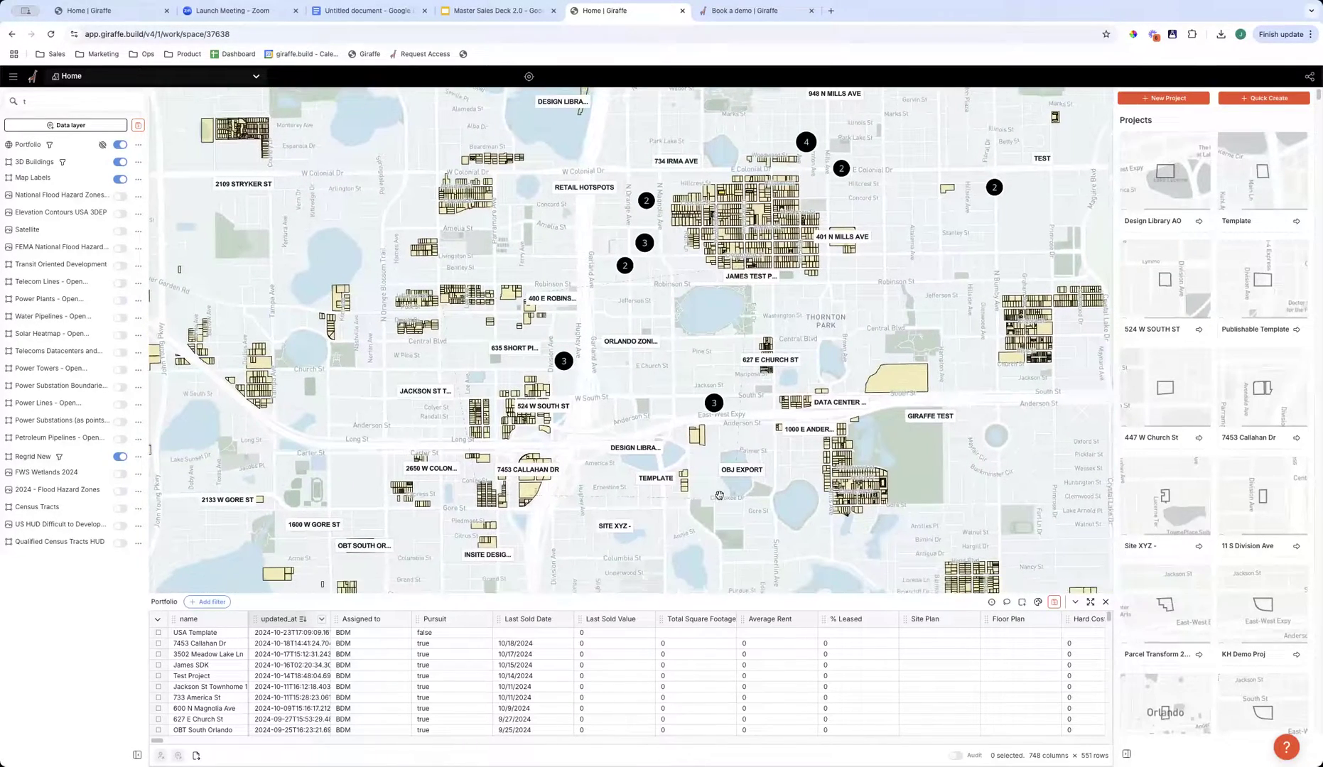
{"action": "scroll", "coordinate": [603, 422], "scroll_direction": "up", "scroll_amount": 3}
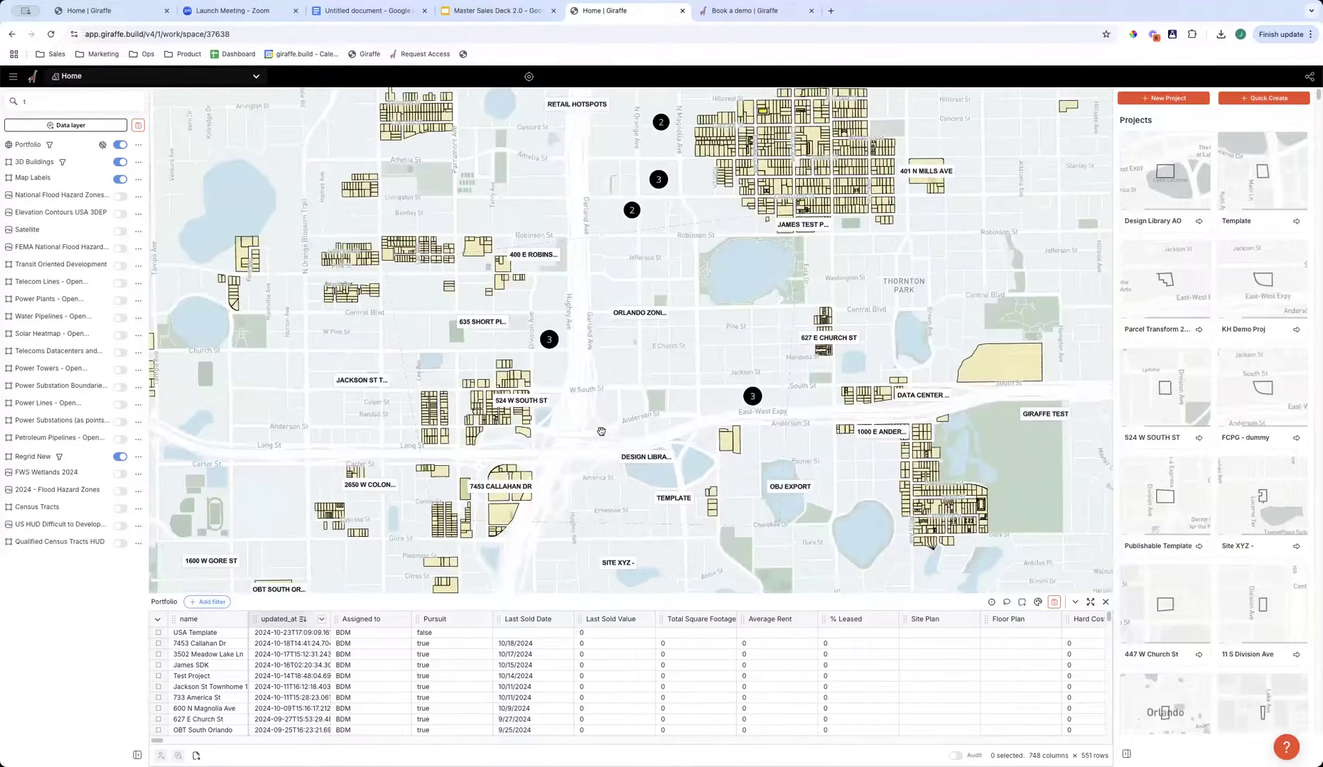
{"action": "scroll", "coordinate": [588, 435], "scroll_direction": "up", "scroll_amount": 1}
{"action": "left_click_drag", "start_coordinate": [596, 439], "coordinate": [655, 411]}
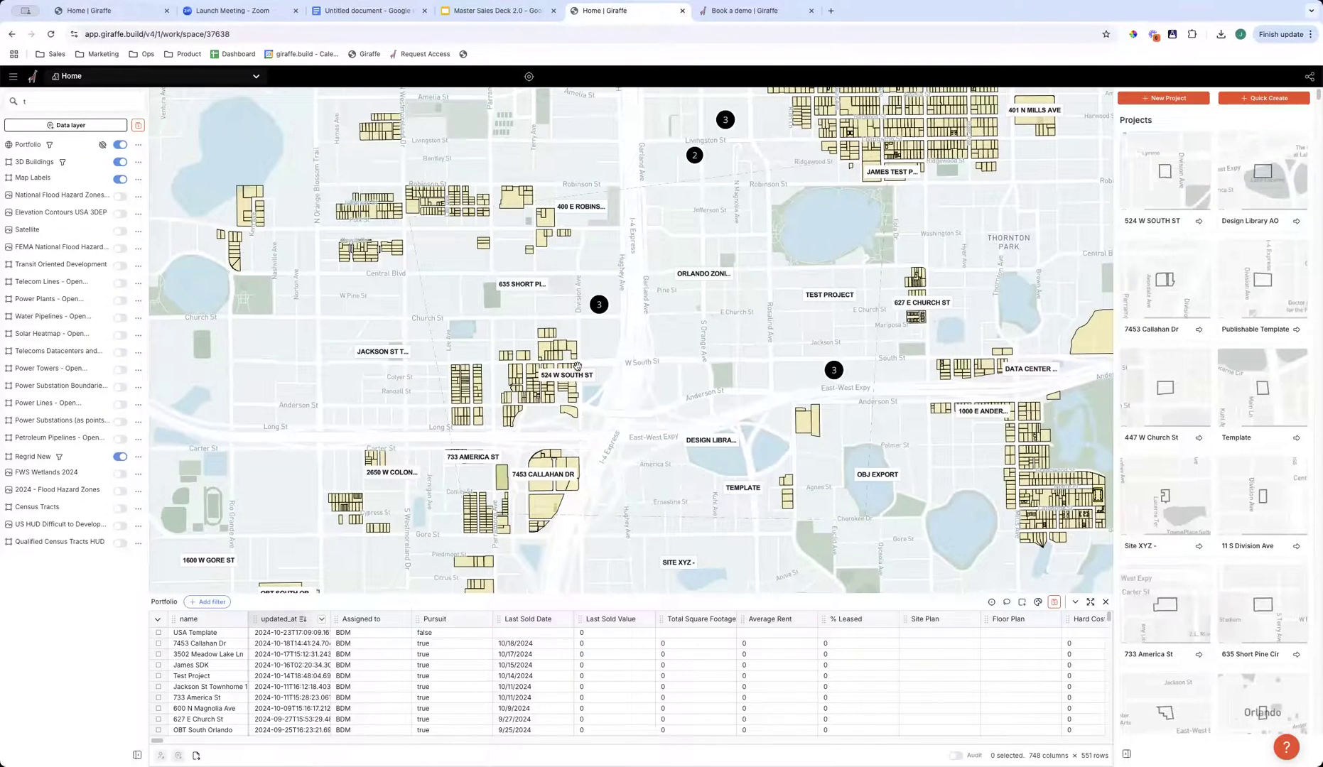
{"action": "scroll", "coordinate": [725, 423], "scroll_direction": "down", "scroll_amount": 3}
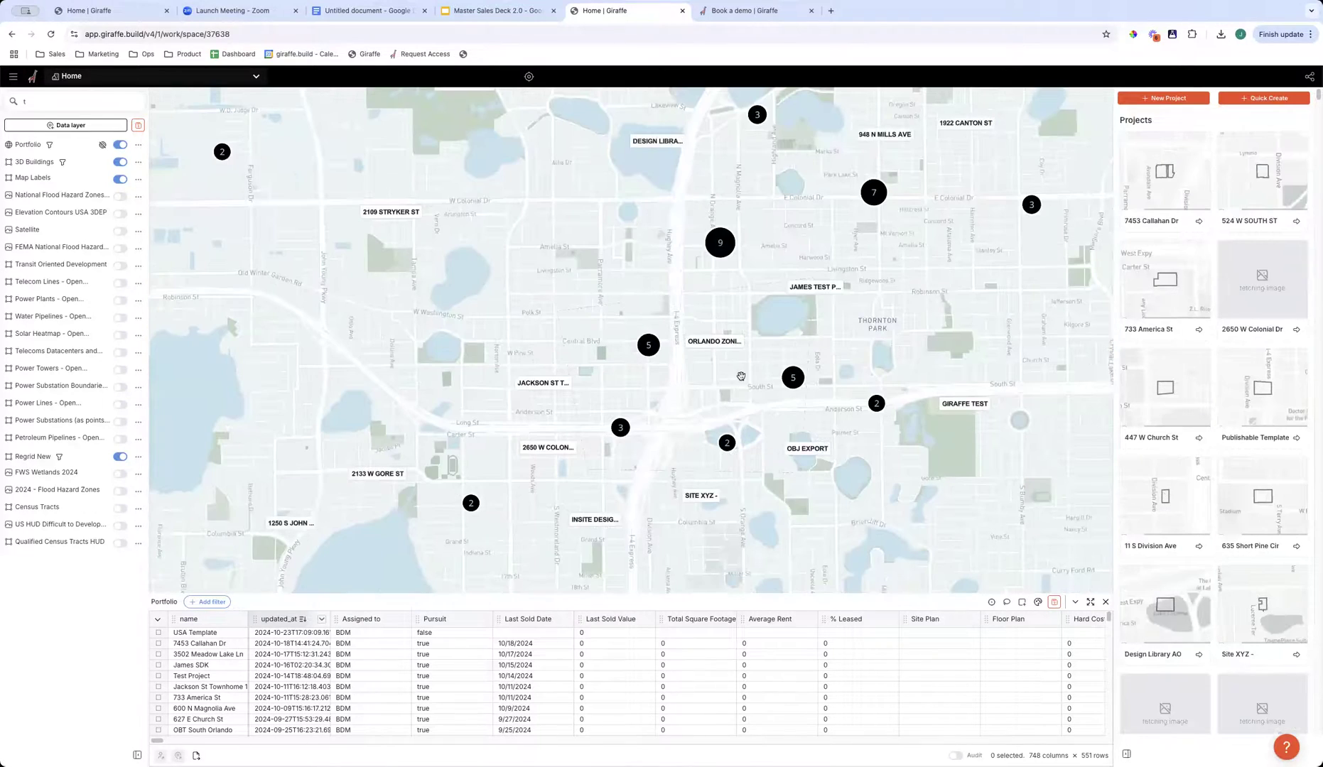
{"action": "left_click_drag", "start_coordinate": [680, 414], "coordinate": [619, 421]}
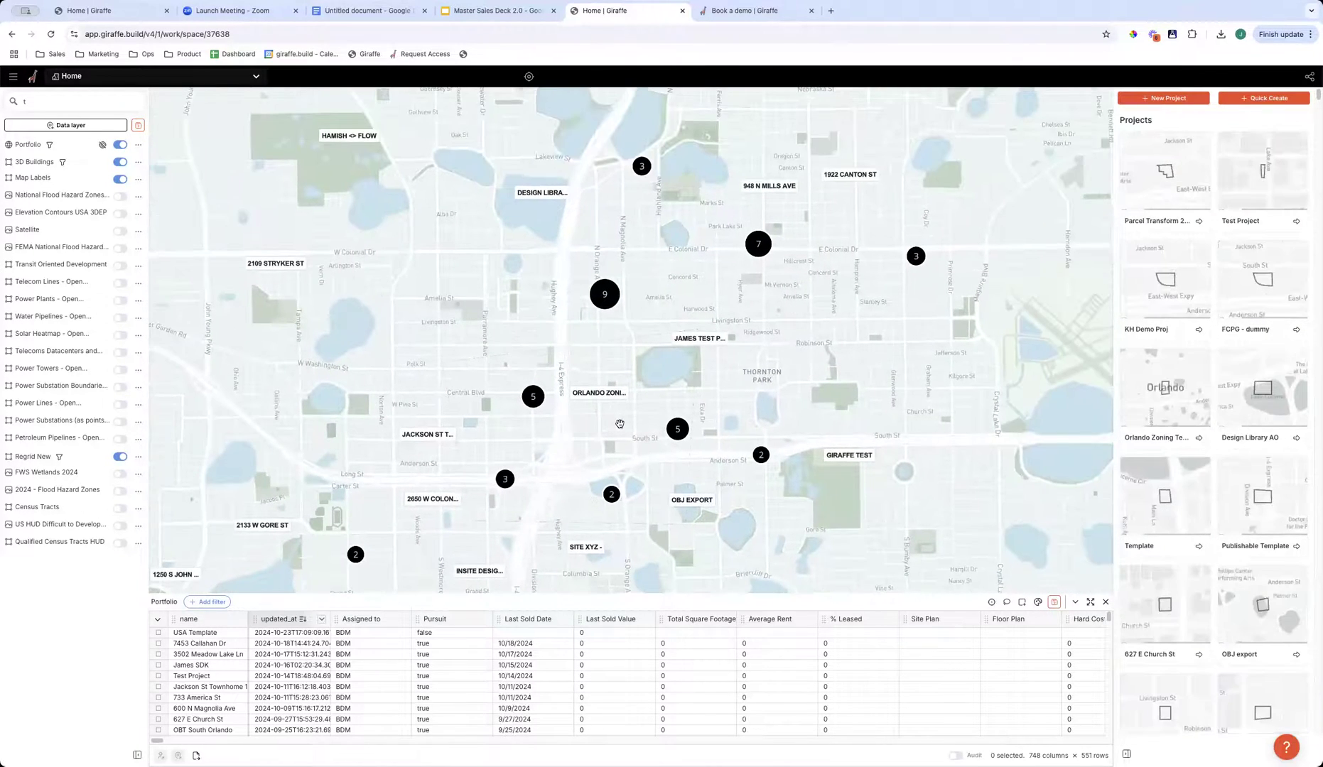
{"action": "scroll", "coordinate": [620, 421], "scroll_direction": "down", "scroll_amount": 2}
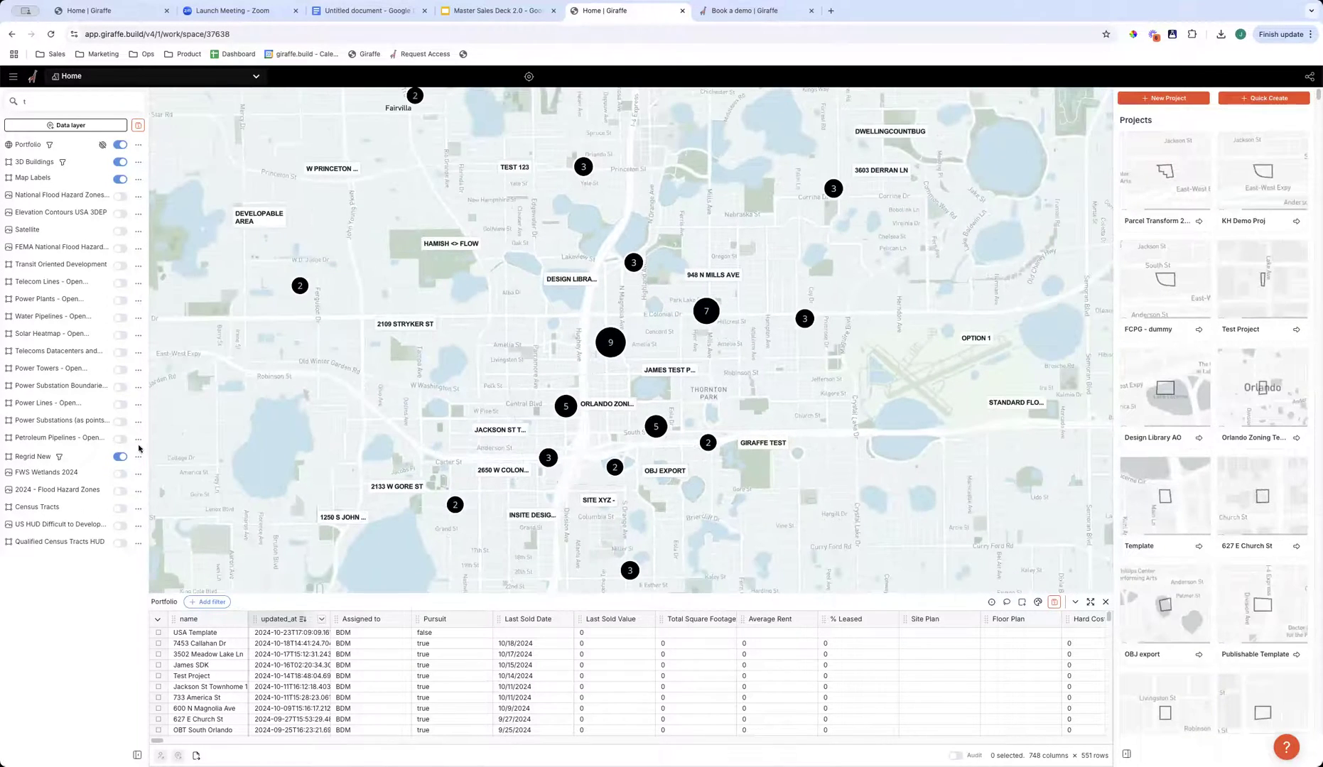
- Turn off the Regrid New layer and clear the text in the map search
{"action": "left_click", "coordinate": [126, 458]}
{"action": "left_click_drag", "start_coordinate": [611, 543], "coordinate": [607, 495]}
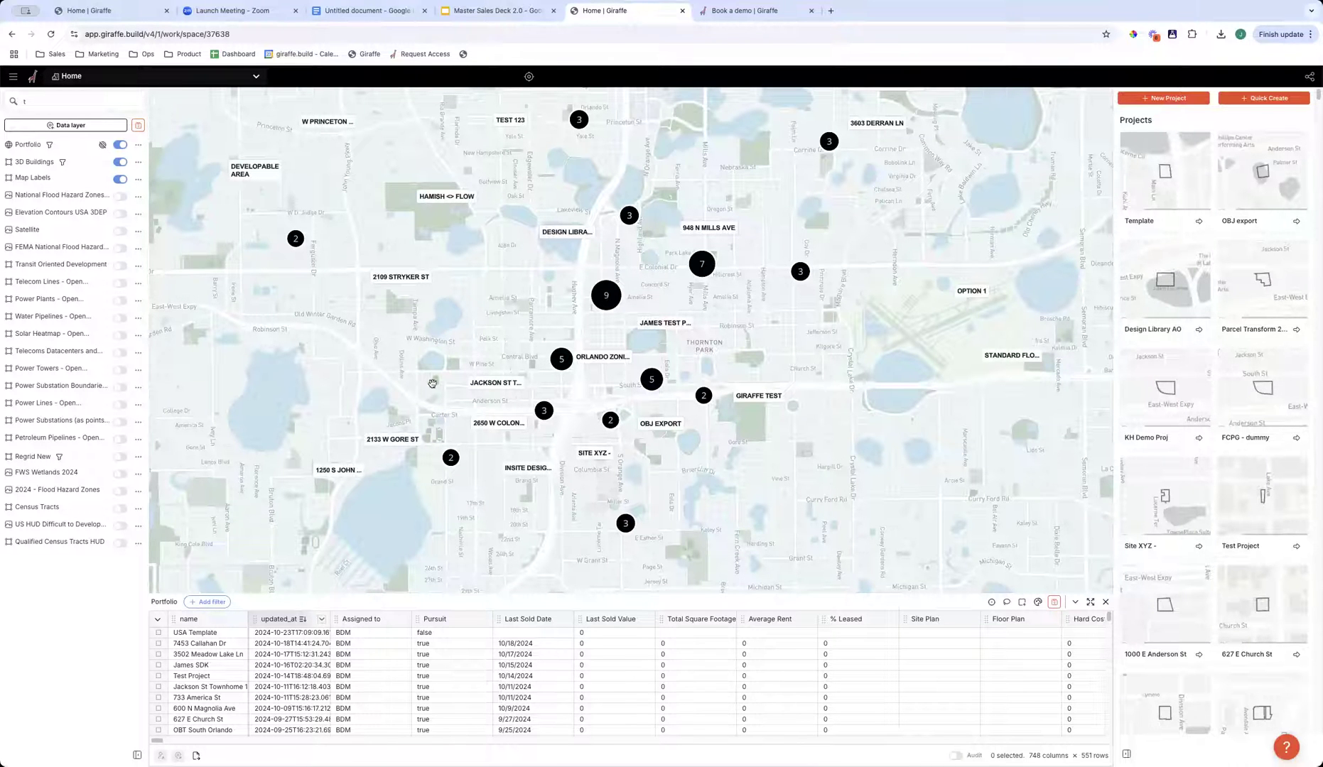
{"action": "left_click", "coordinate": [51, 101]}
{"action": "key", "text": "BackSpace"}
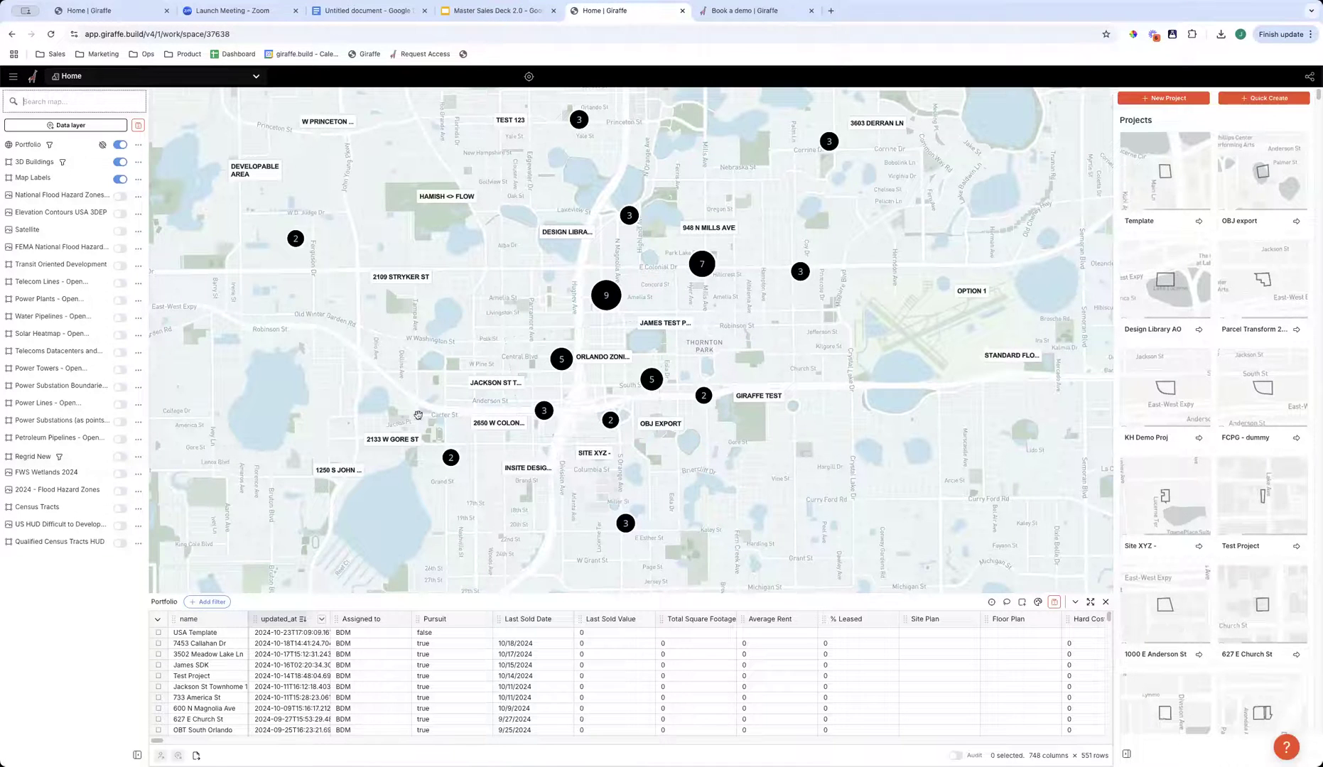
- Examine how the portfolio projects are distributed beyond Orlando, across the United States and over to Europe
{"action": "scroll", "coordinate": [782, 499], "scroll_direction": "down", "scroll_amount": 3}
{"action": "left_click_drag", "start_coordinate": [714, 549], "coordinate": [529, 576]}
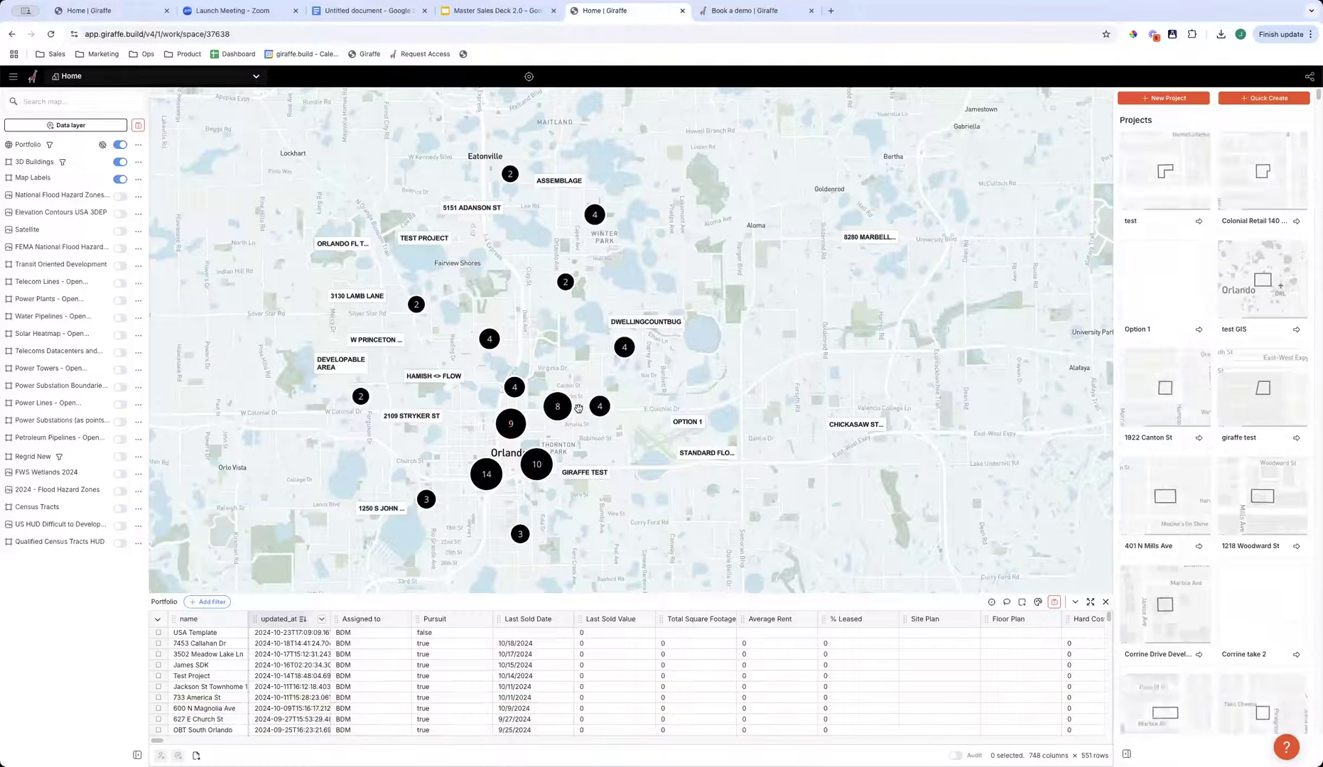
{"action": "scroll", "coordinate": [474, 449], "scroll_direction": "down", "scroll_amount": 1}
{"action": "scroll", "coordinate": [473, 449], "scroll_direction": "down", "scroll_amount": 8}
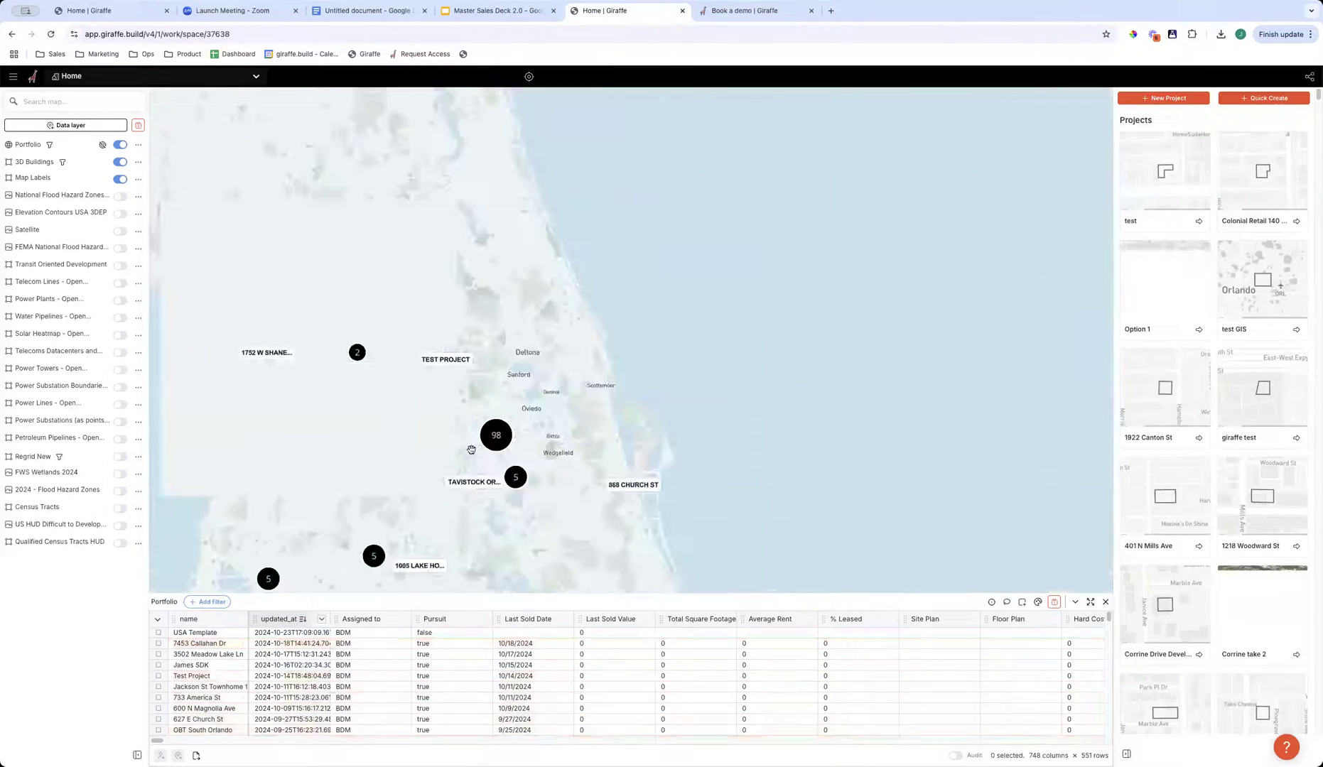
{"action": "scroll", "coordinate": [336, 520], "scroll_direction": "down", "scroll_amount": 2}
{"action": "left_click_drag", "start_coordinate": [341, 518], "coordinate": [487, 380]}
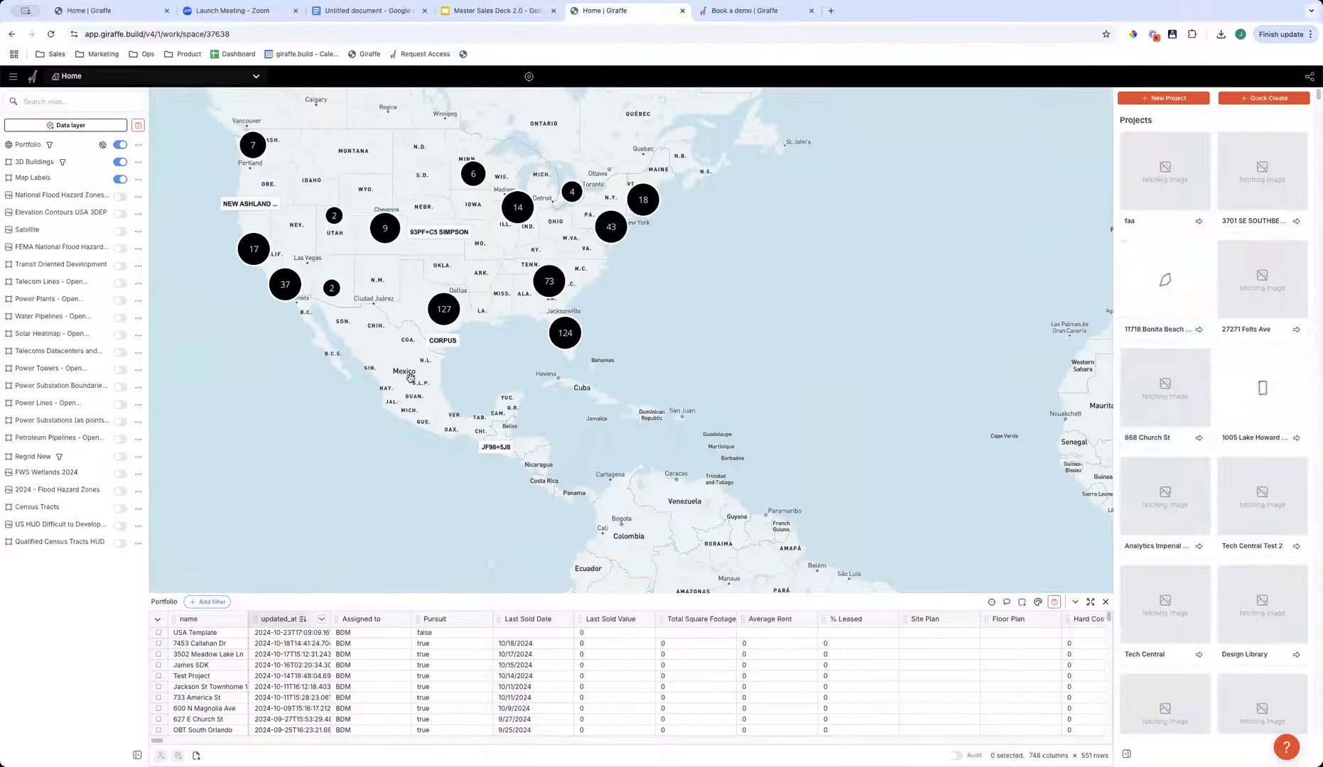
{"action": "scroll", "coordinate": [344, 369], "scroll_direction": "down", "scroll_amount": 5}
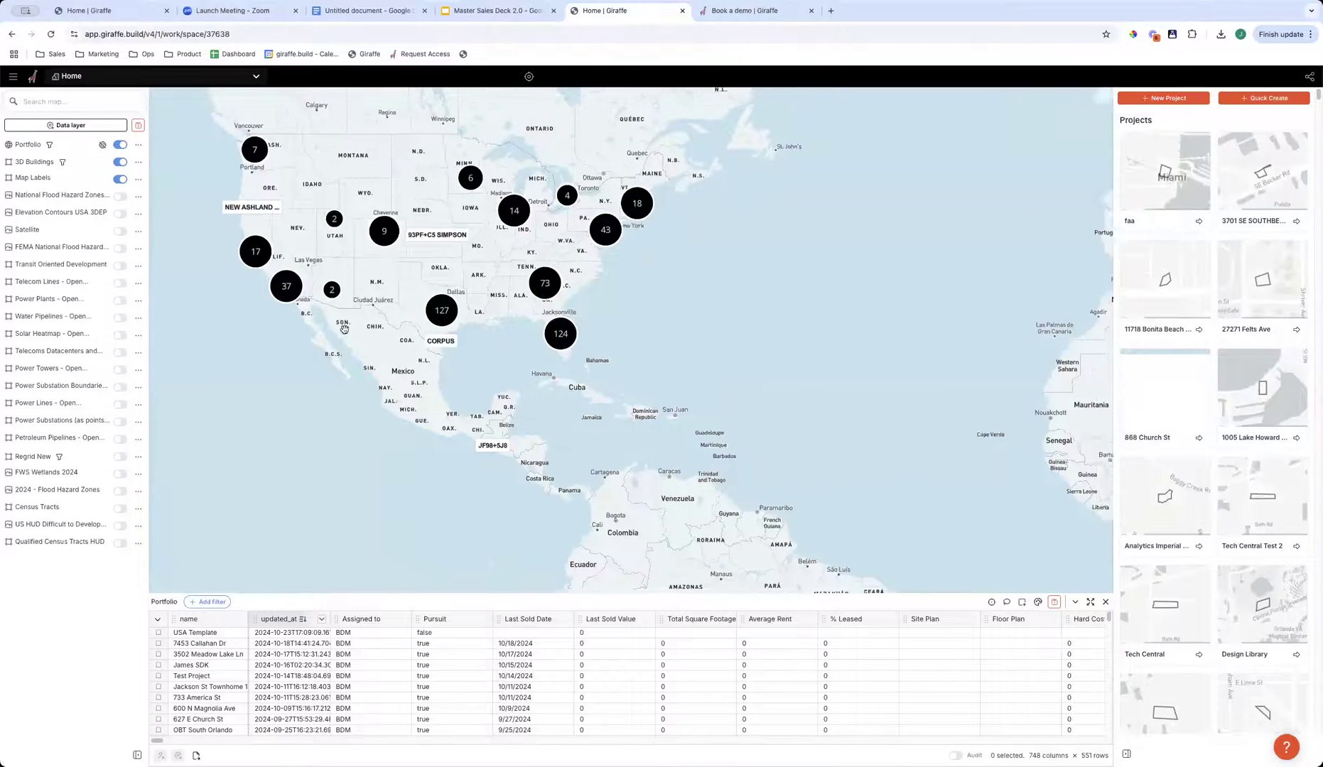
{"action": "left_click_drag", "start_coordinate": [611, 247], "coordinate": [471, 262]}
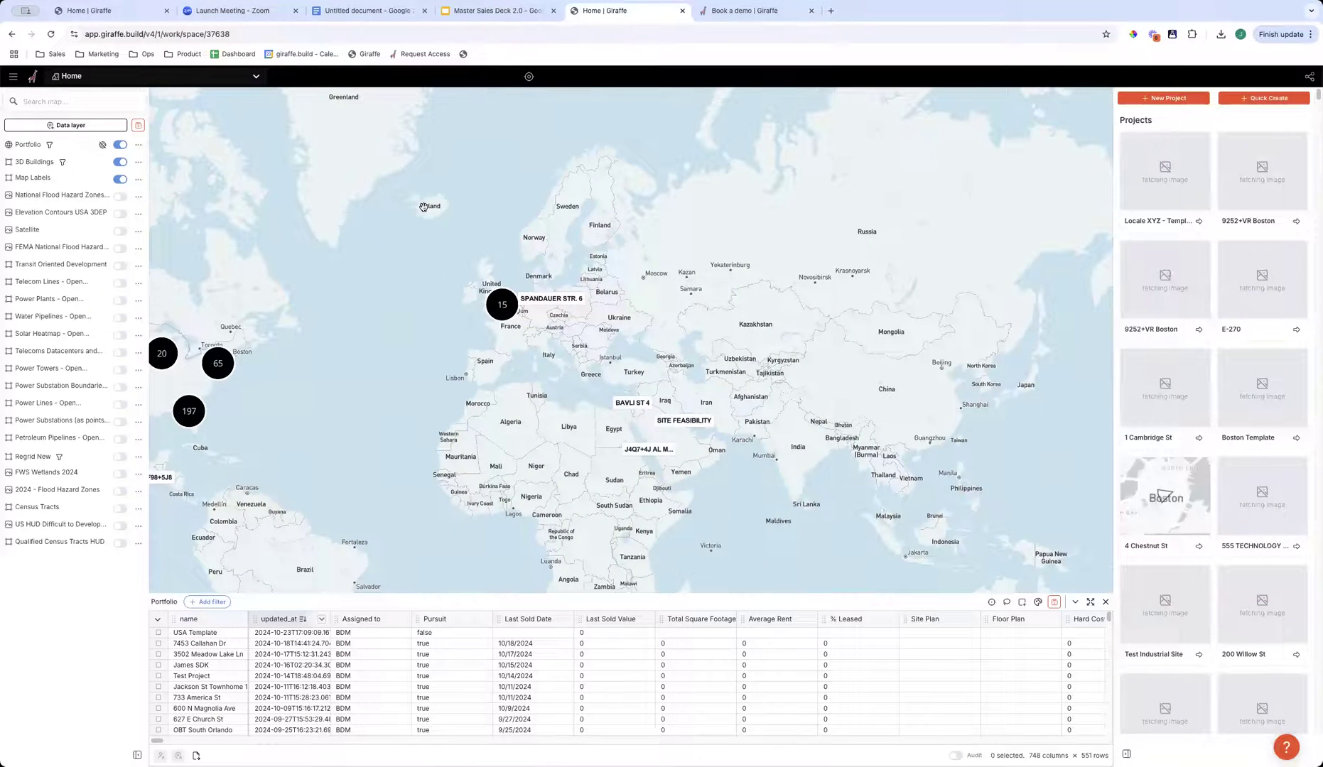
{"action": "left_click_drag", "start_coordinate": [288, 387], "coordinate": [508, 390]}
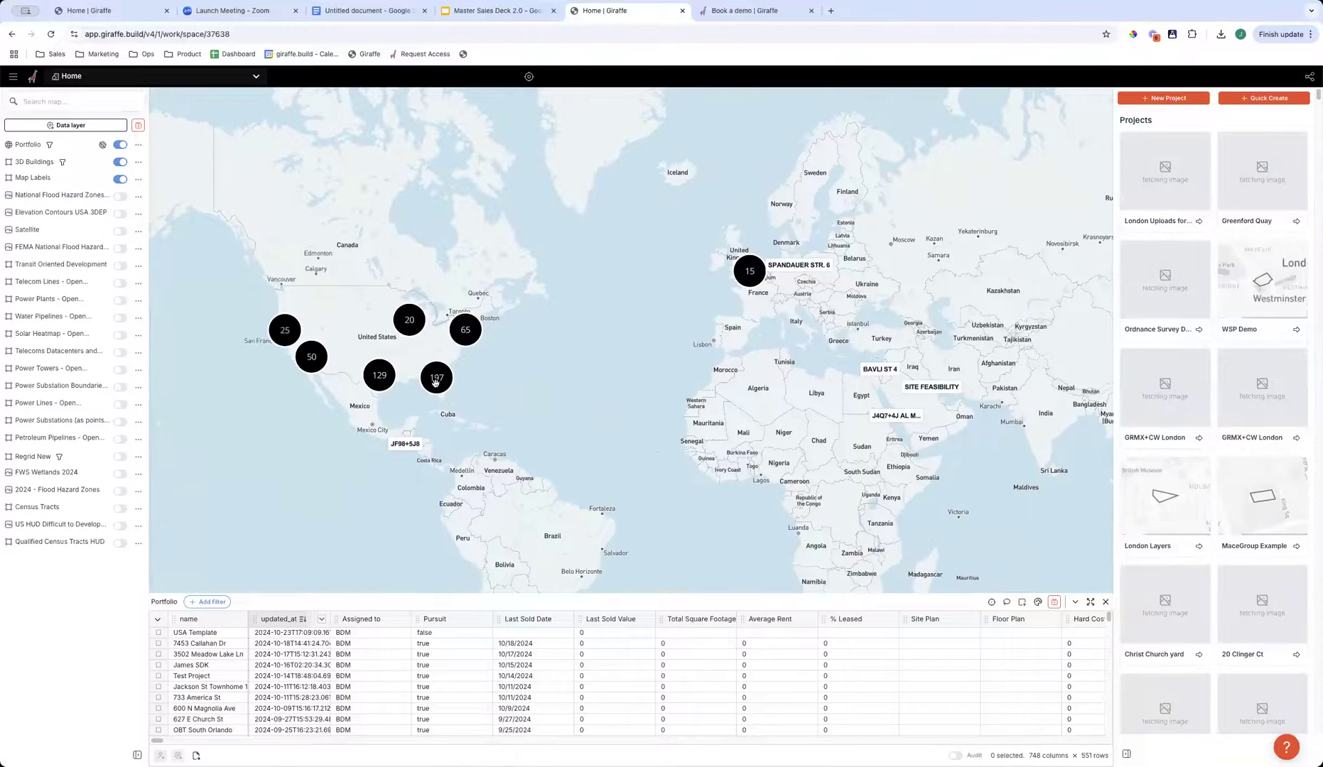
- Examine the Florida project clusters at increasing detail, ending on the projects around central Orlando
{"action": "scroll", "coordinate": [437, 391], "scroll_direction": "up", "scroll_amount": 5}
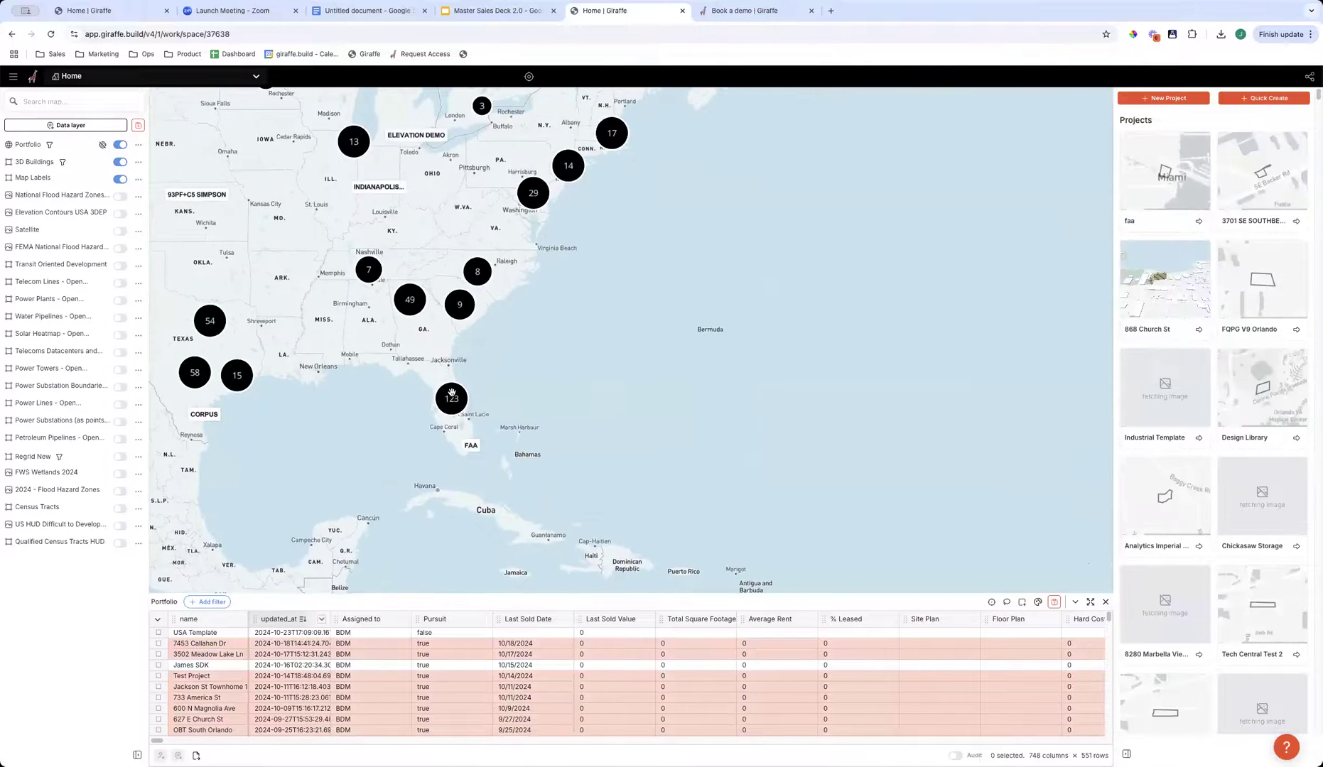
{"action": "scroll", "coordinate": [440, 398], "scroll_direction": "up", "scroll_amount": 5}
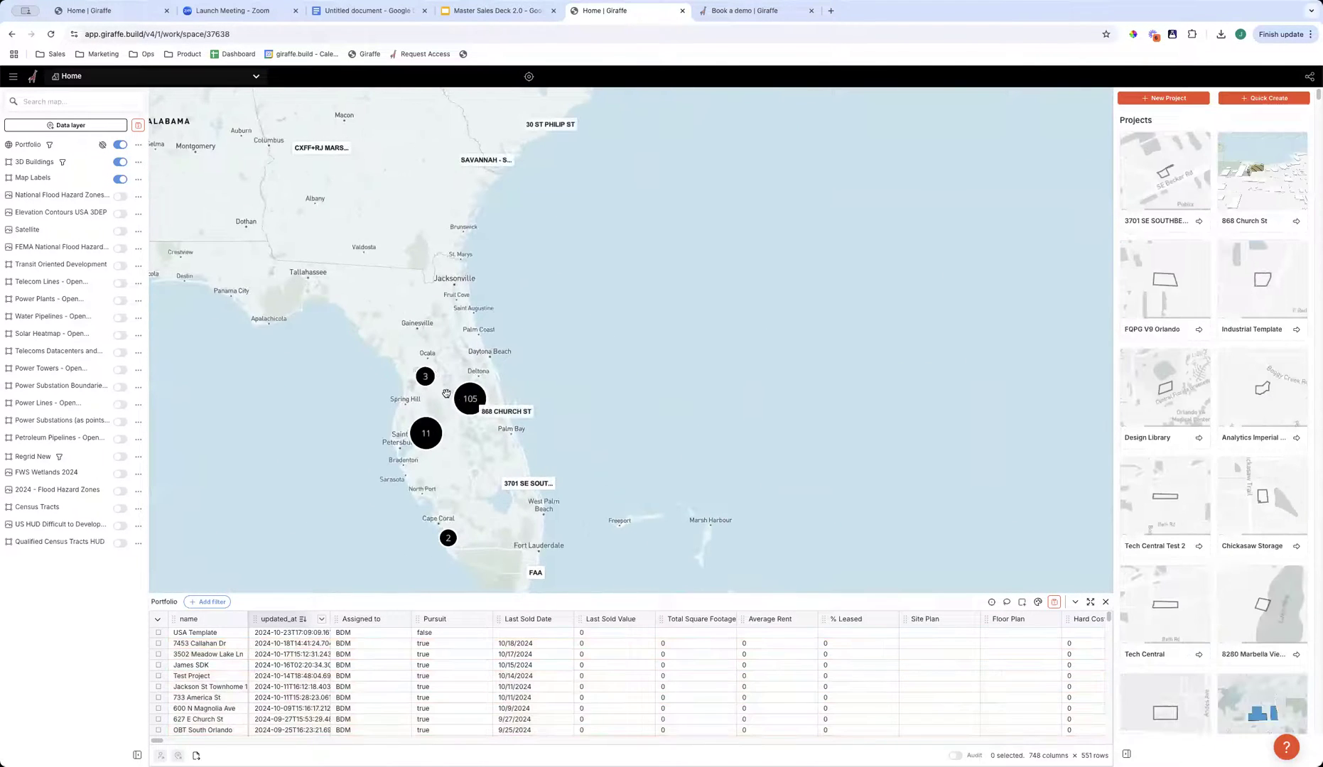
{"action": "scroll", "coordinate": [445, 396], "scroll_direction": "up", "scroll_amount": 4}
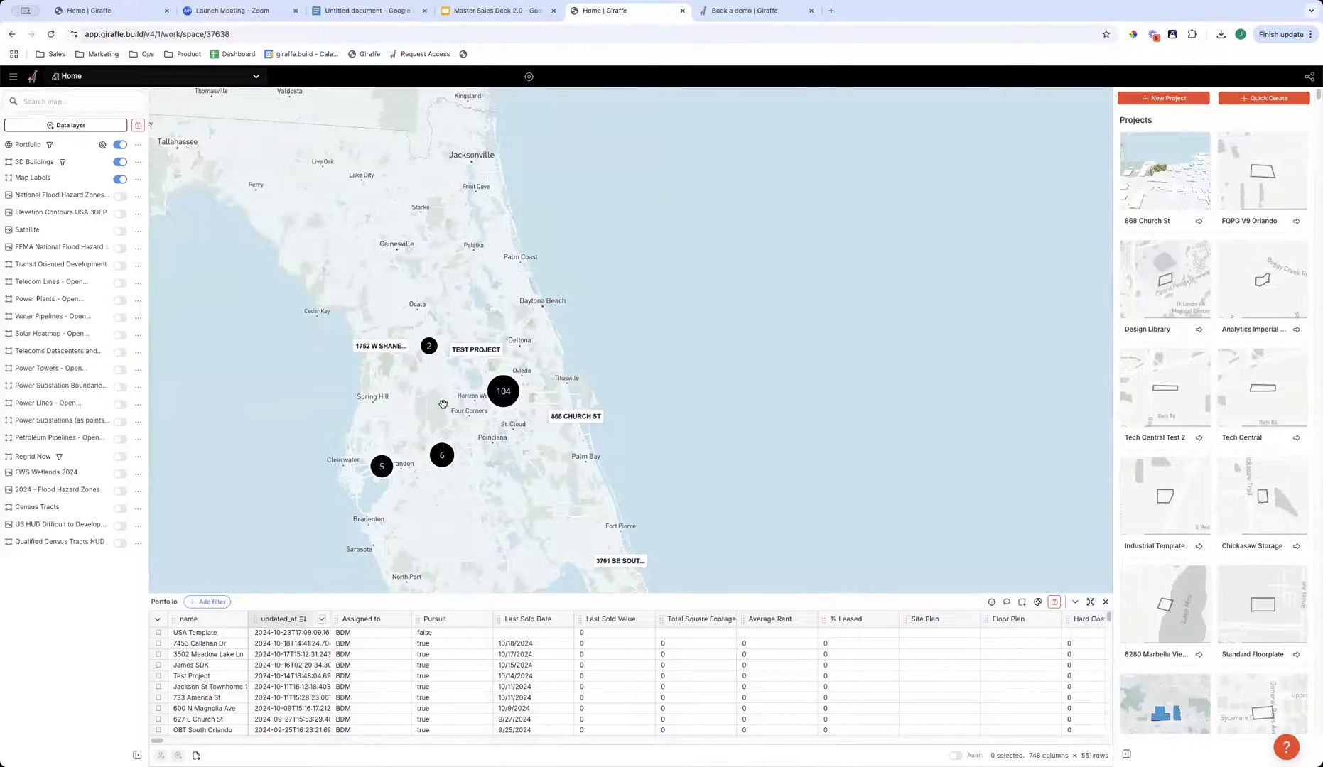
{"action": "scroll", "coordinate": [444, 401], "scroll_direction": "up", "scroll_amount": 2}
{"action": "left_click_drag", "start_coordinate": [585, 396], "coordinate": [512, 400]}
{"action": "scroll", "coordinate": [457, 396], "scroll_direction": "up", "scroll_amount": 2}
{"action": "scroll", "coordinate": [455, 384], "scroll_direction": "up", "scroll_amount": 5}
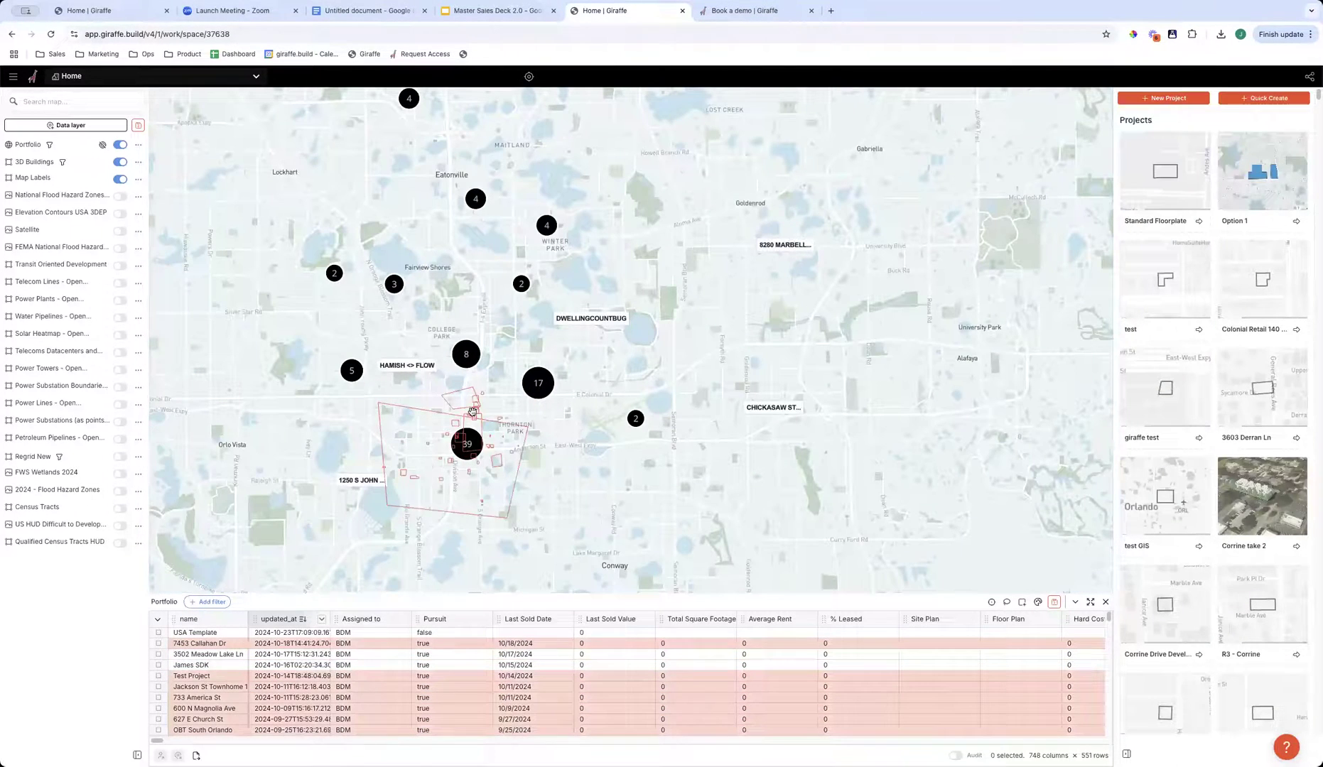
{"action": "scroll", "coordinate": [463, 443], "scroll_direction": "up", "scroll_amount": 4}
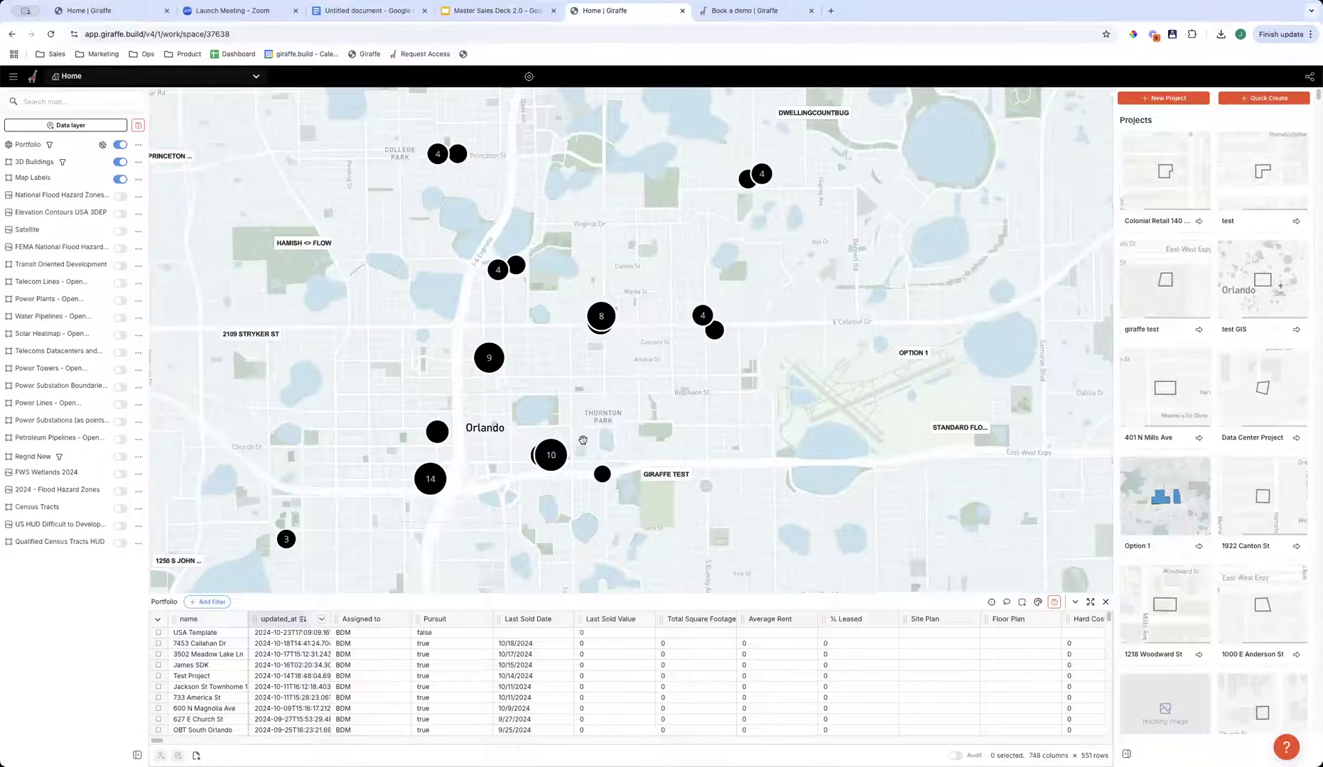
{"action": "left_click_drag", "start_coordinate": [712, 434], "coordinate": [714, 391]}
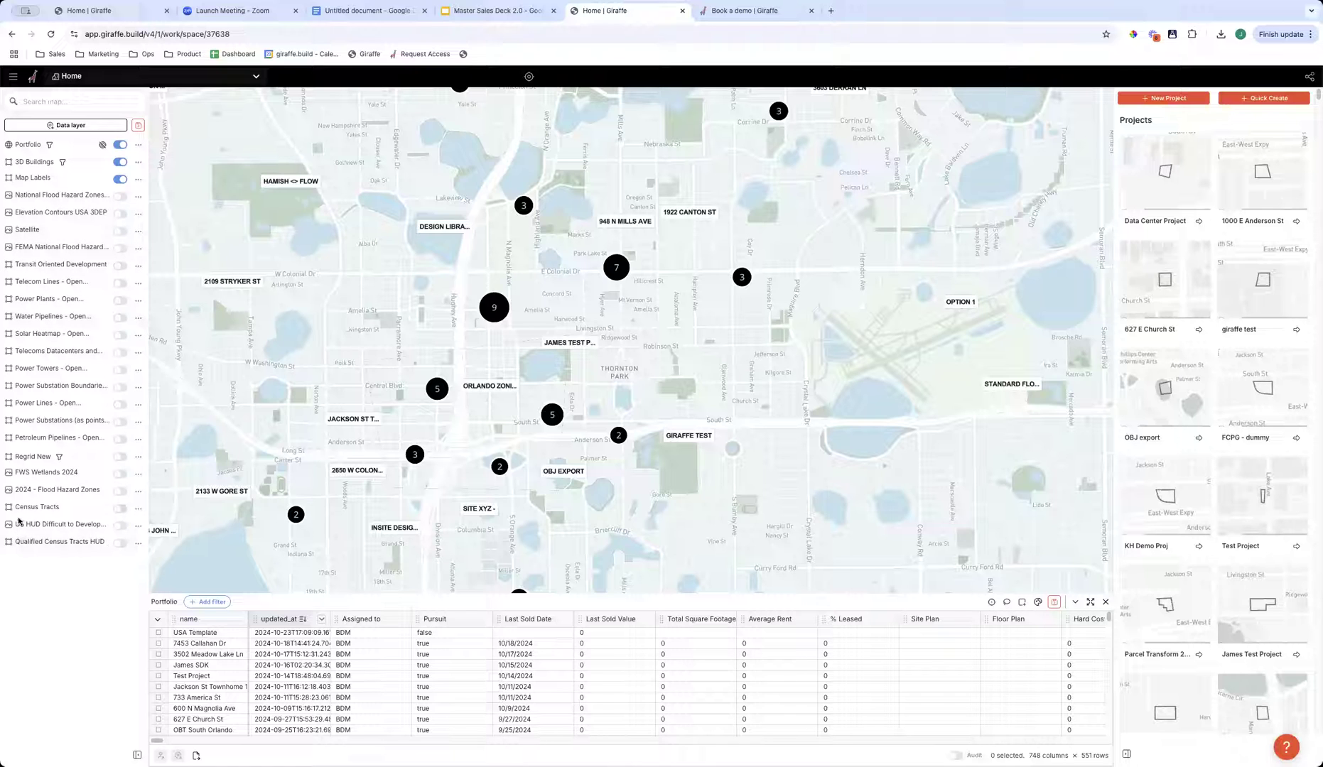
- Open the data layer library and look through its full list of available layers
{"action": "left_click", "coordinate": [71, 125]}
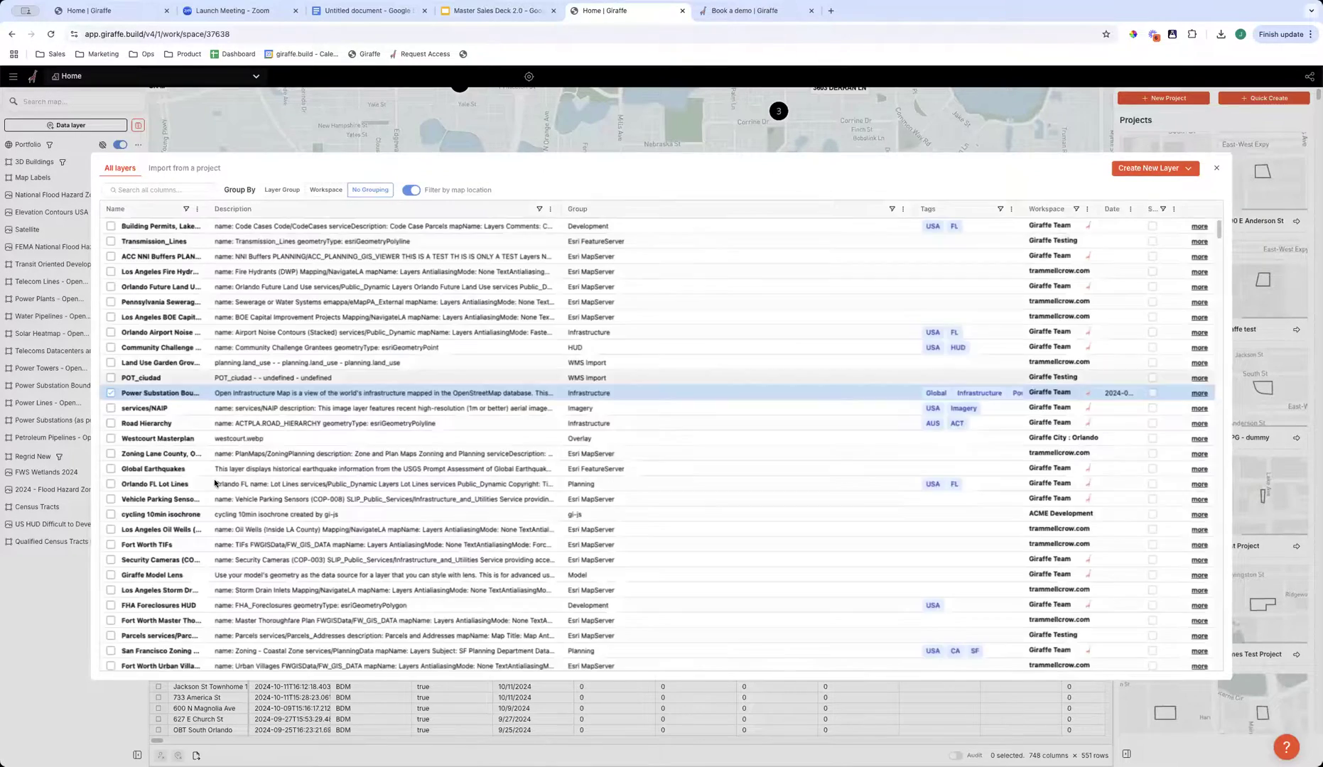
{"action": "scroll", "coordinate": [190, 512], "scroll_direction": "down", "scroll_amount": 20}
{"action": "scroll", "coordinate": [189, 506], "scroll_direction": "down", "scroll_amount": 15}
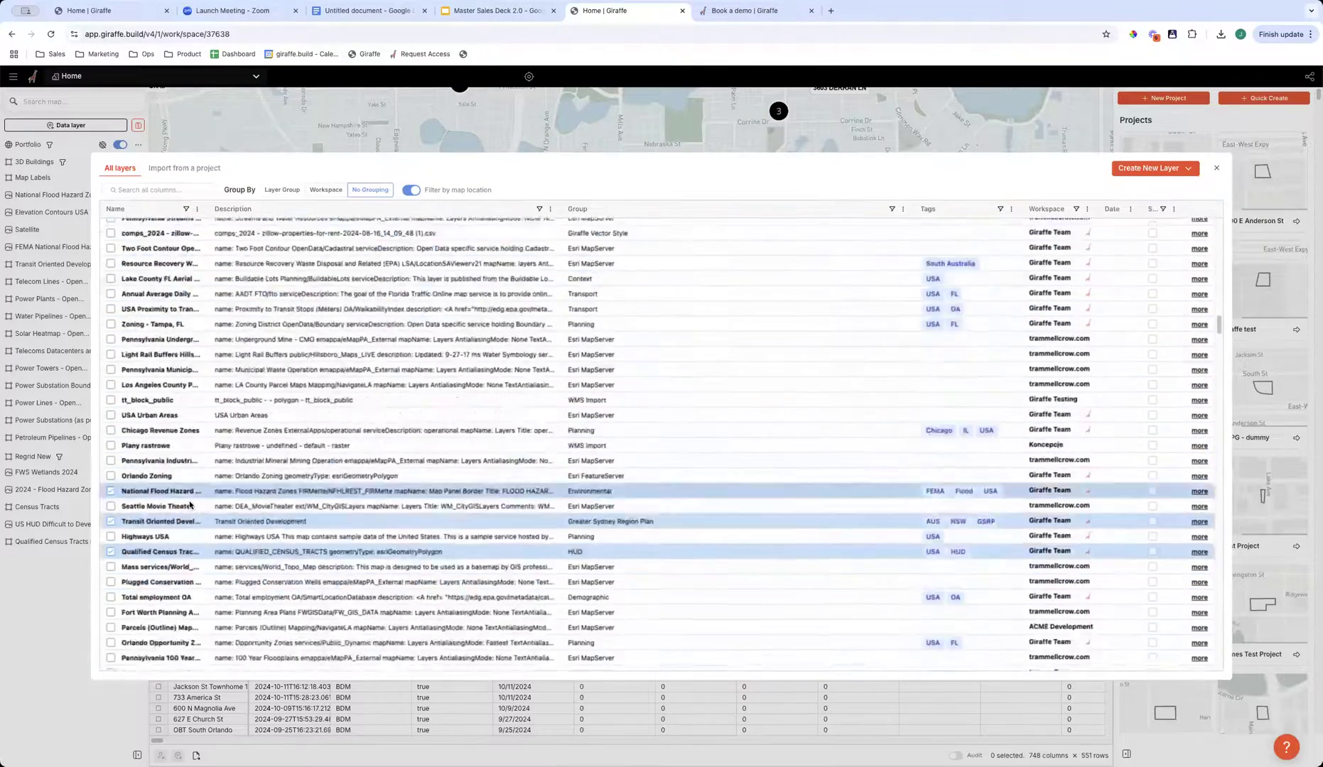
{"action": "scroll", "coordinate": [187, 491], "scroll_direction": "down", "scroll_amount": 15}
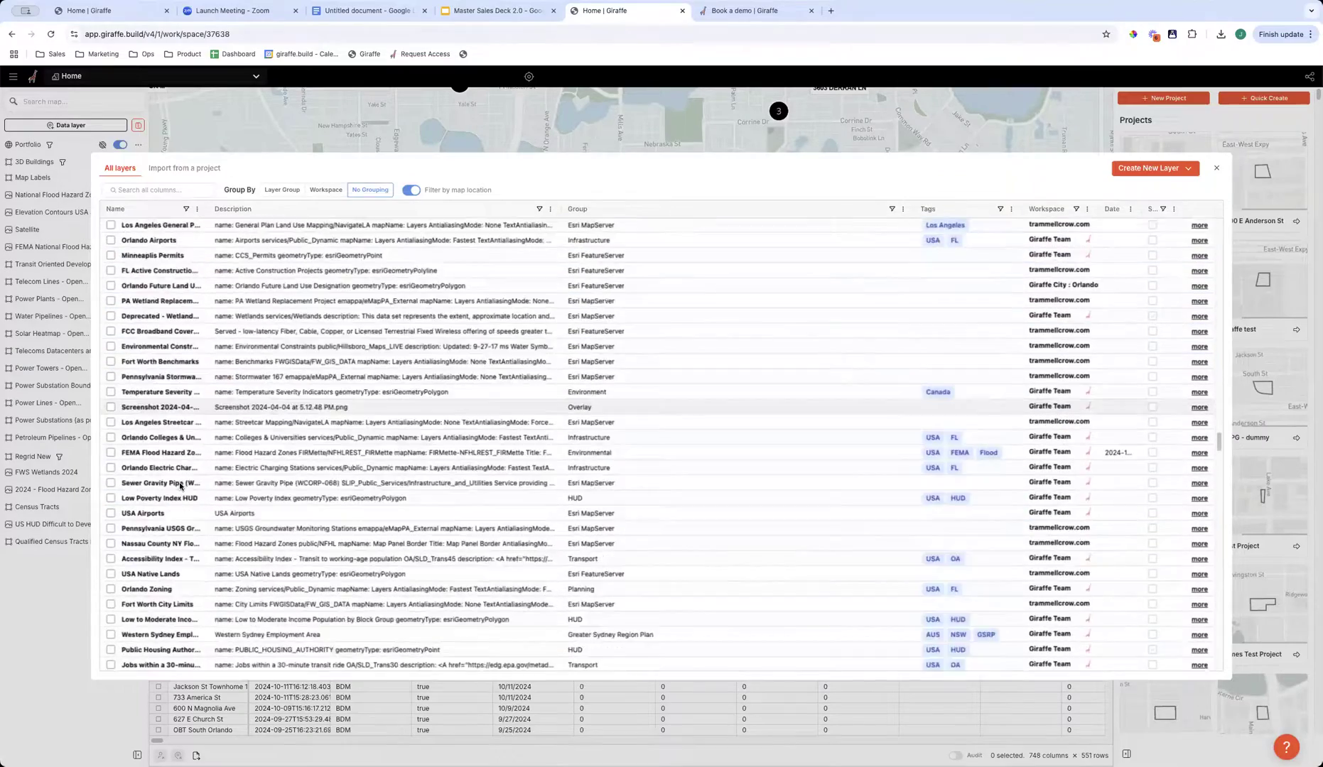
{"action": "scroll", "coordinate": [184, 483], "scroll_direction": "up", "scroll_amount": 15}
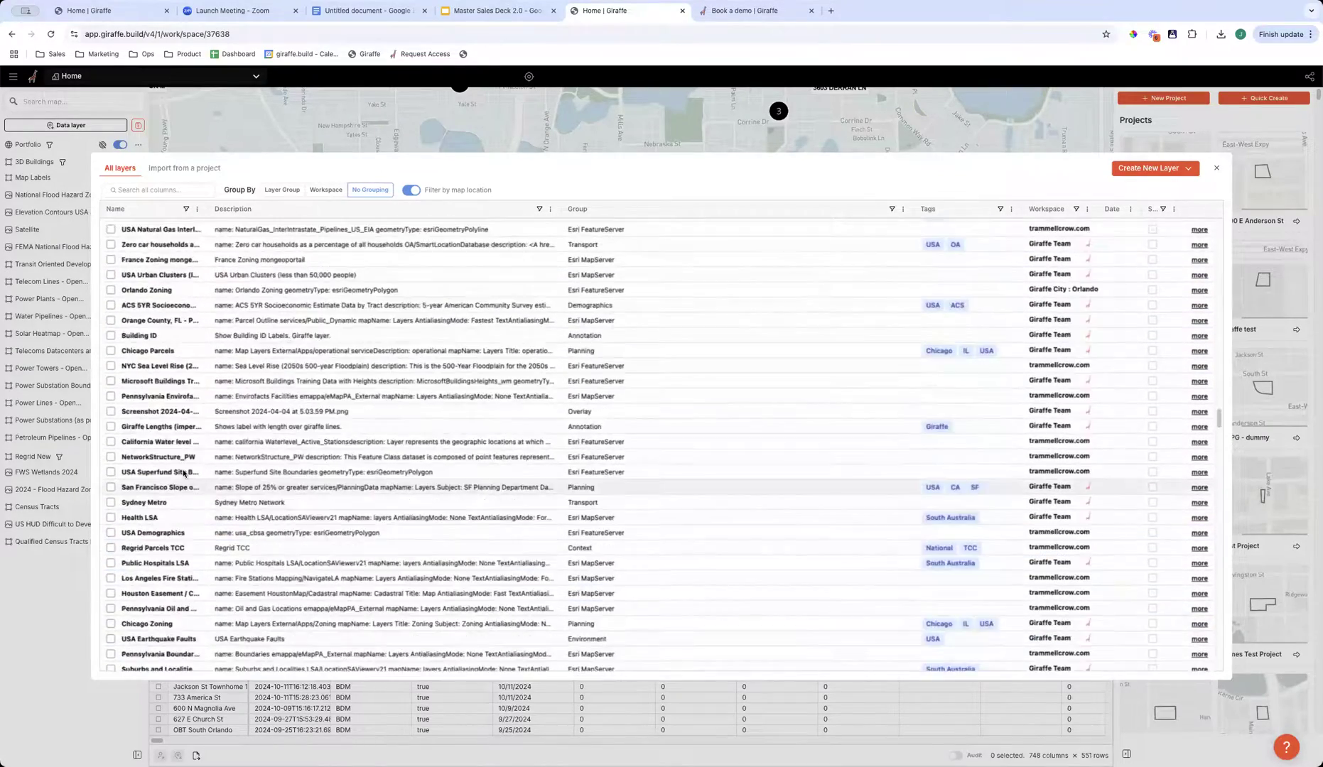
{"action": "scroll", "coordinate": [235, 462], "scroll_direction": "up", "scroll_amount": 10}
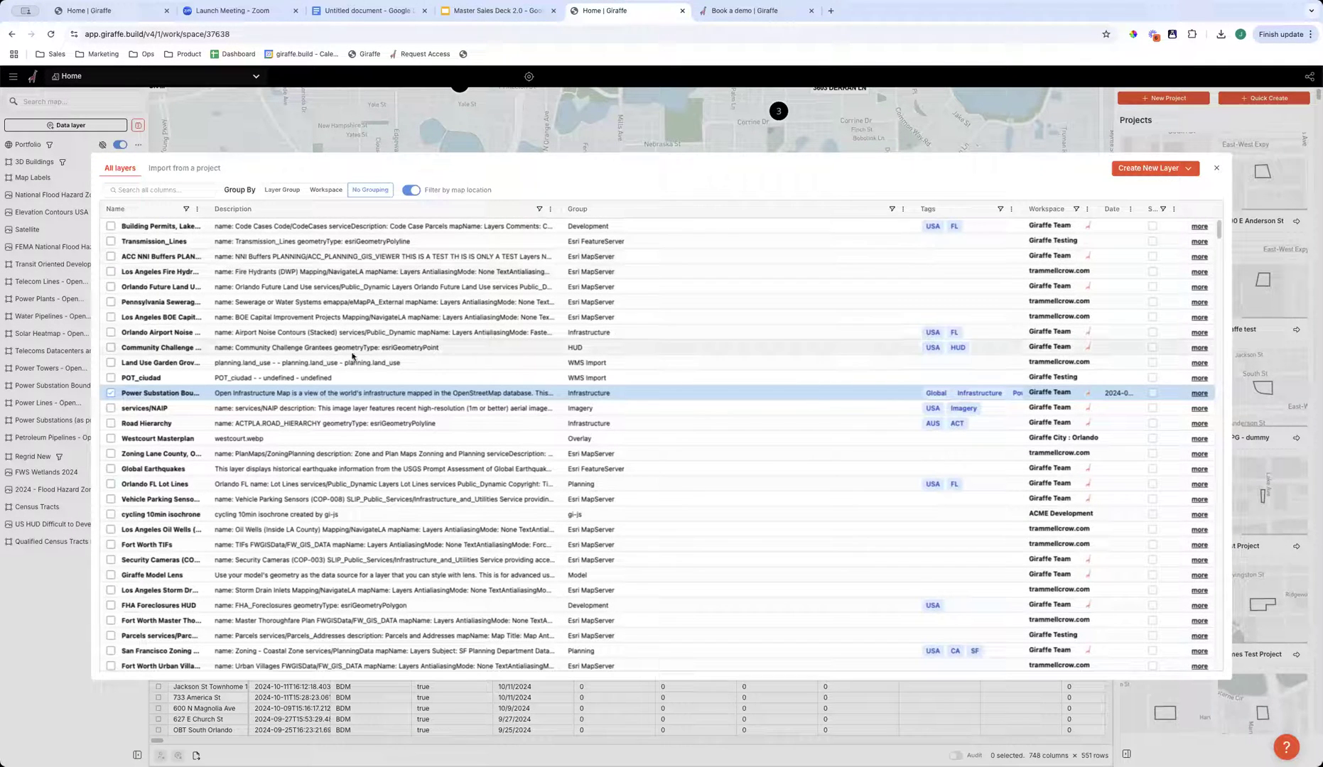
- Search the layer library for "wetlands" and widen the Name column to read the full layer names
{"action": "left_click", "coordinate": [160, 190]}
{"action": "type", "text": "wetlands"}
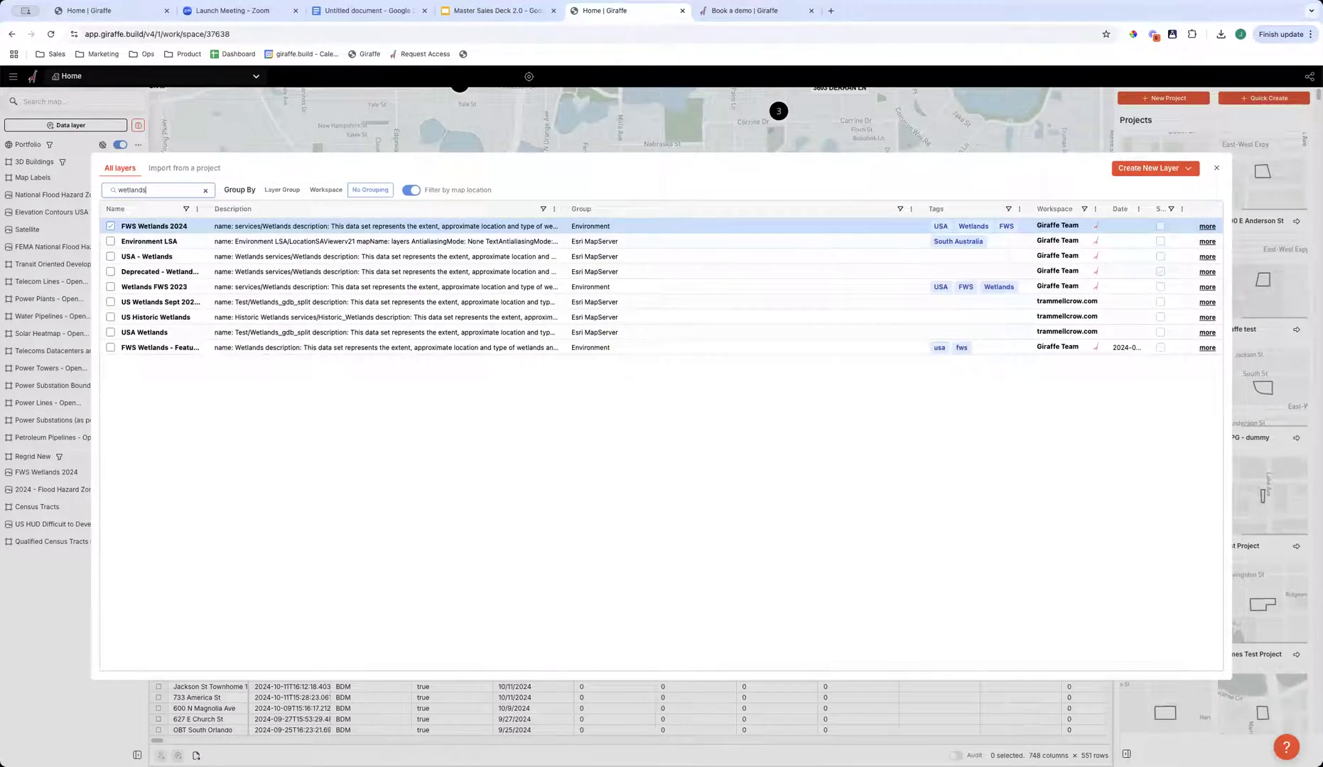
{"action": "left_click_drag", "start_coordinate": [208, 209], "coordinate": [292, 209]}
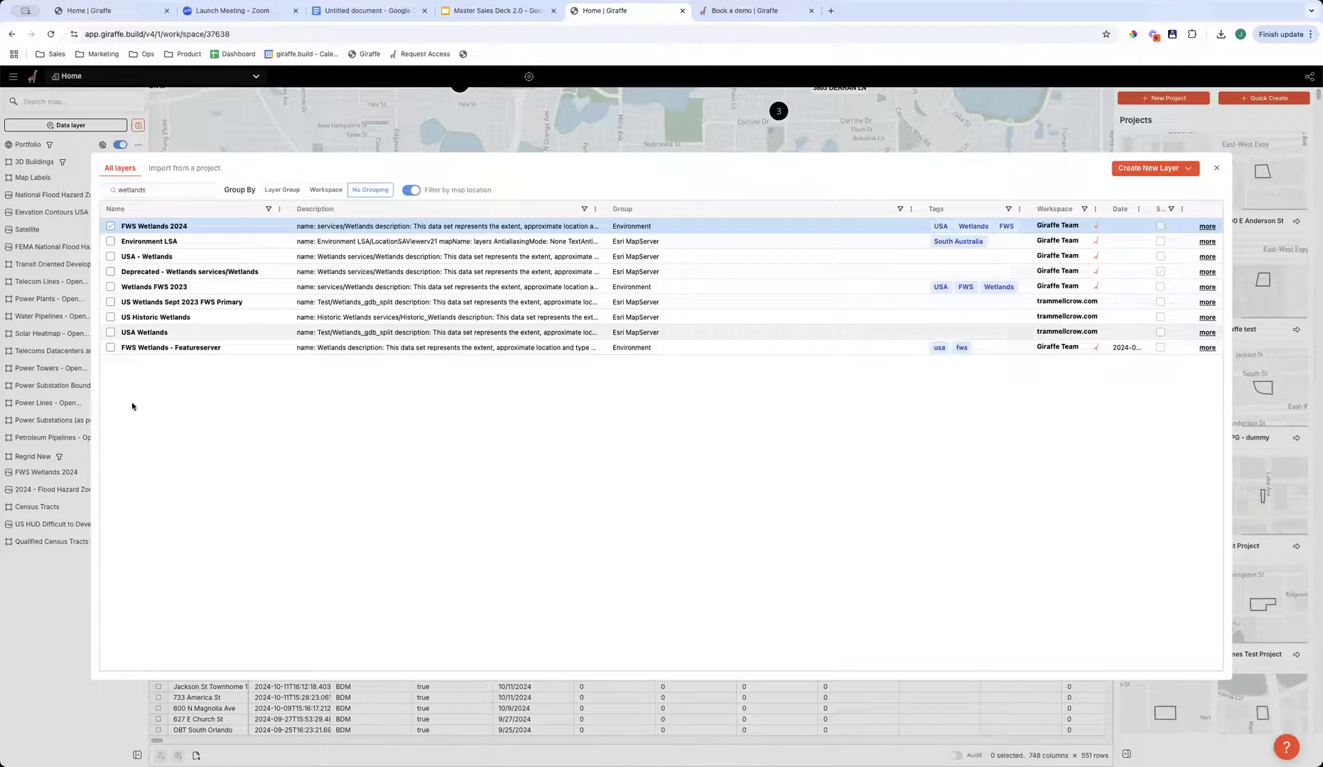
- Replace the layer library search with "contours" and look over the elevation contour layers
{"action": "left_click_drag", "start_coordinate": [149, 191], "coordinate": [83, 194]}
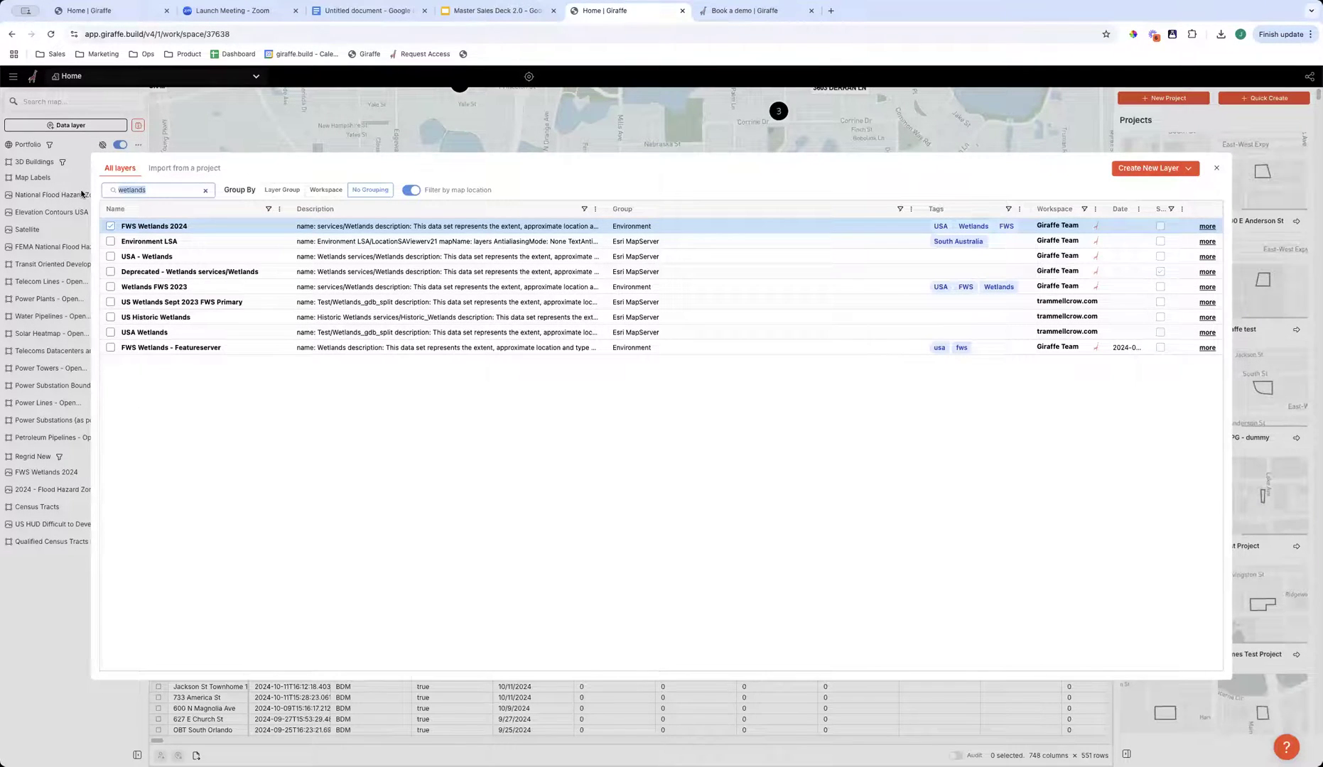
{"action": "type", "text": "contours"}
{"action": "left_click", "coordinate": [150, 258]}
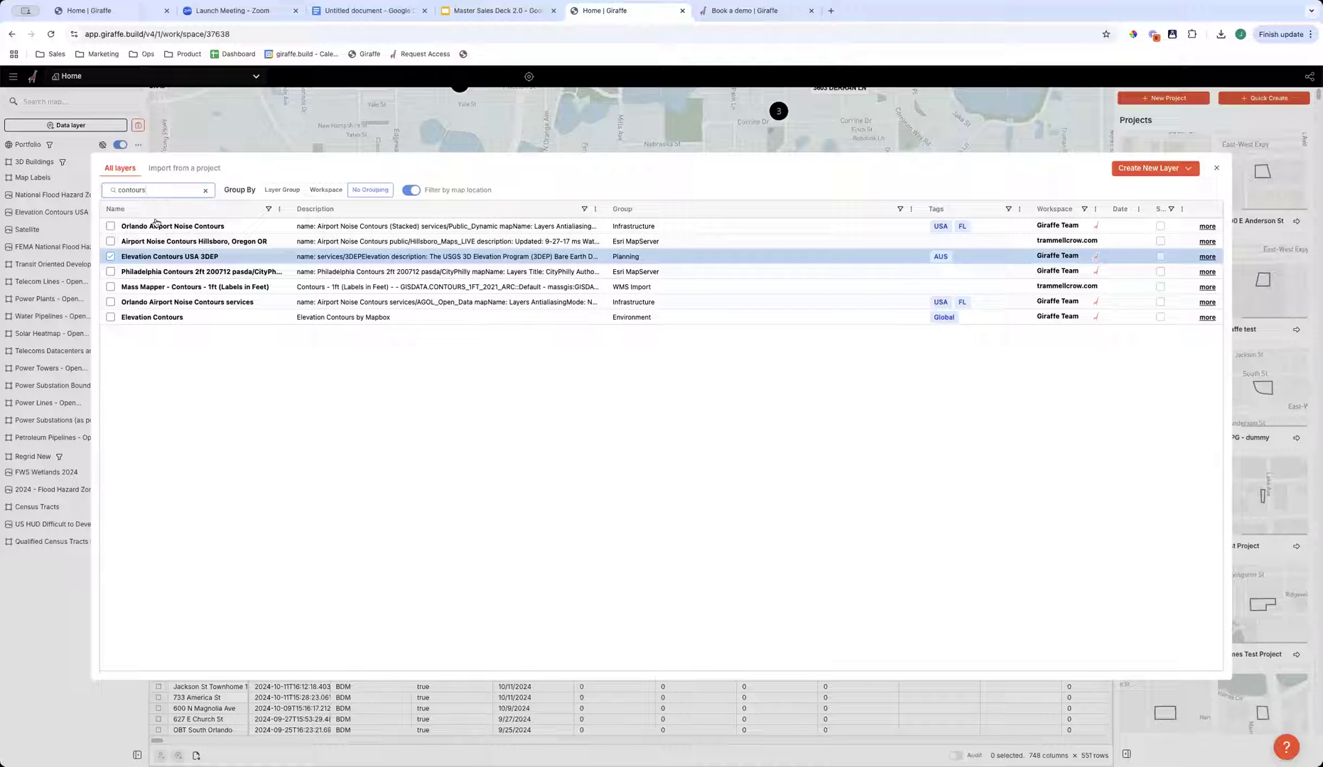
{"action": "left_click_drag", "start_coordinate": [106, 189], "coordinate": [154, 189]}
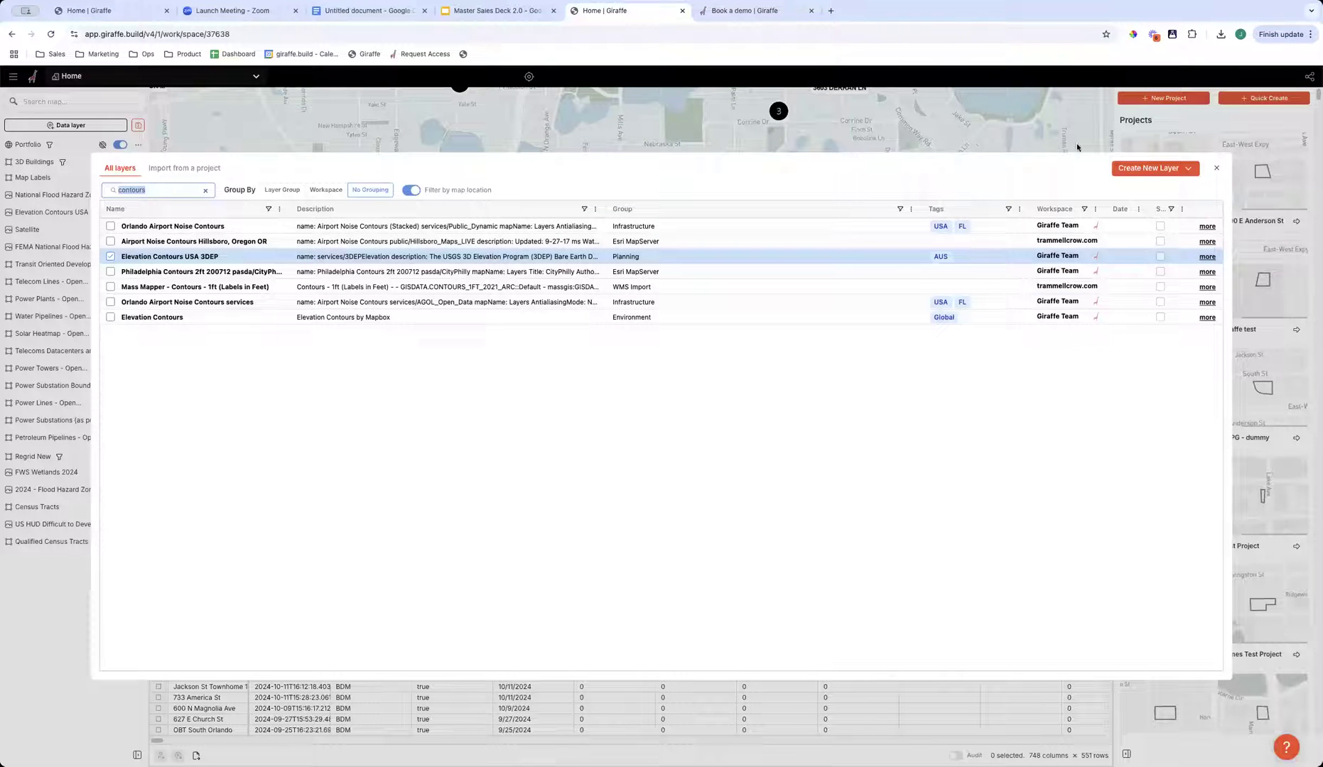
- Show the options for creating a new layer, and close the layer library without adding one
{"action": "left_click", "coordinate": [1160, 174]}
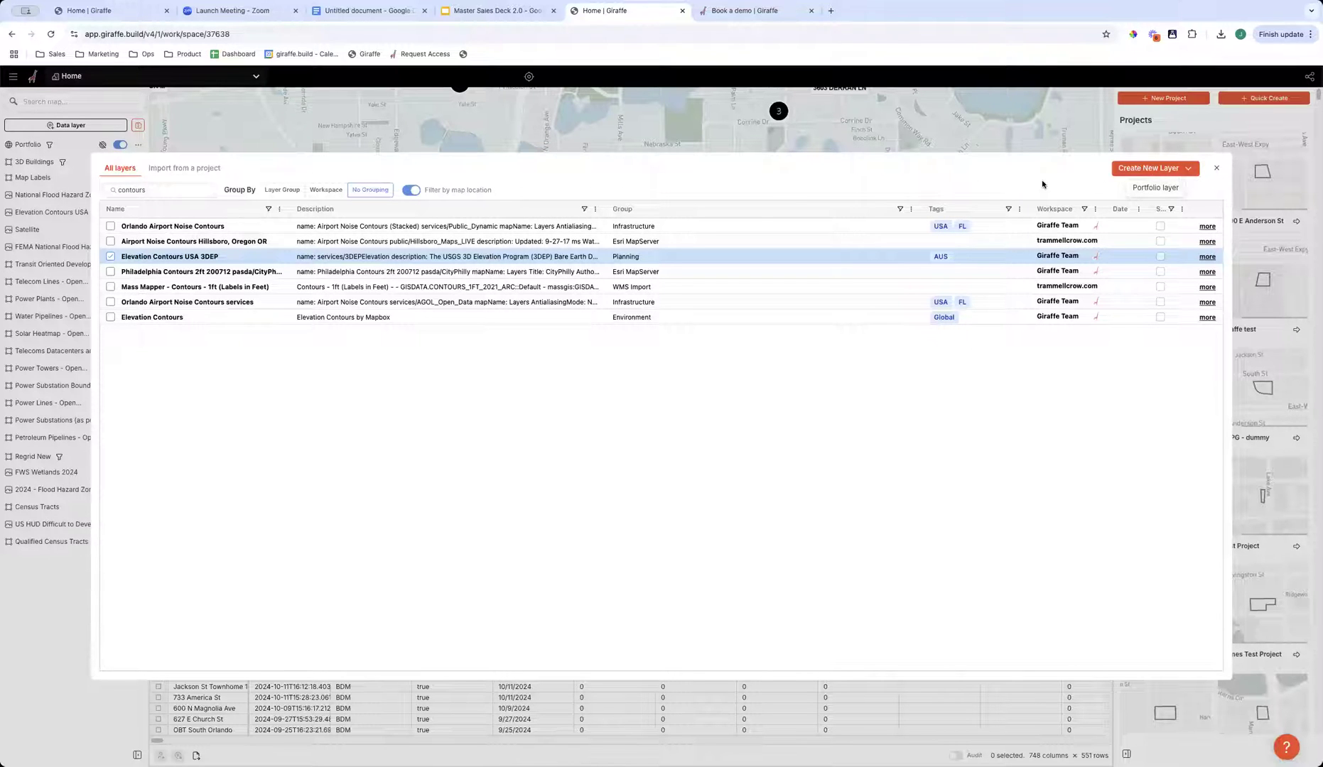
{"action": "left_click", "coordinate": [893, 143]}
{"action": "left_click", "coordinate": [47, 242]}
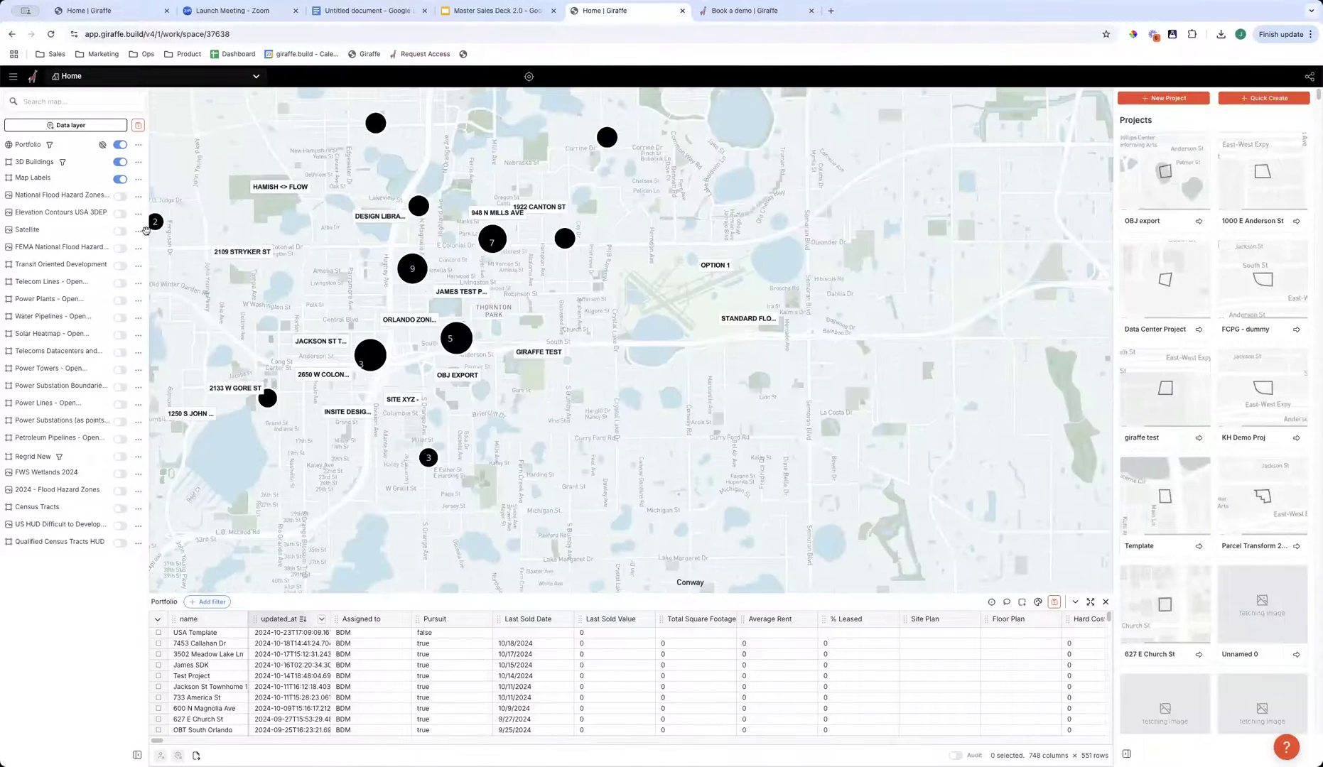
- Switch the Portfolio layer off and on to compare the map with and without its projects
{"action": "left_click", "coordinate": [122, 146]}
{"action": "left_click", "coordinate": [122, 146]}
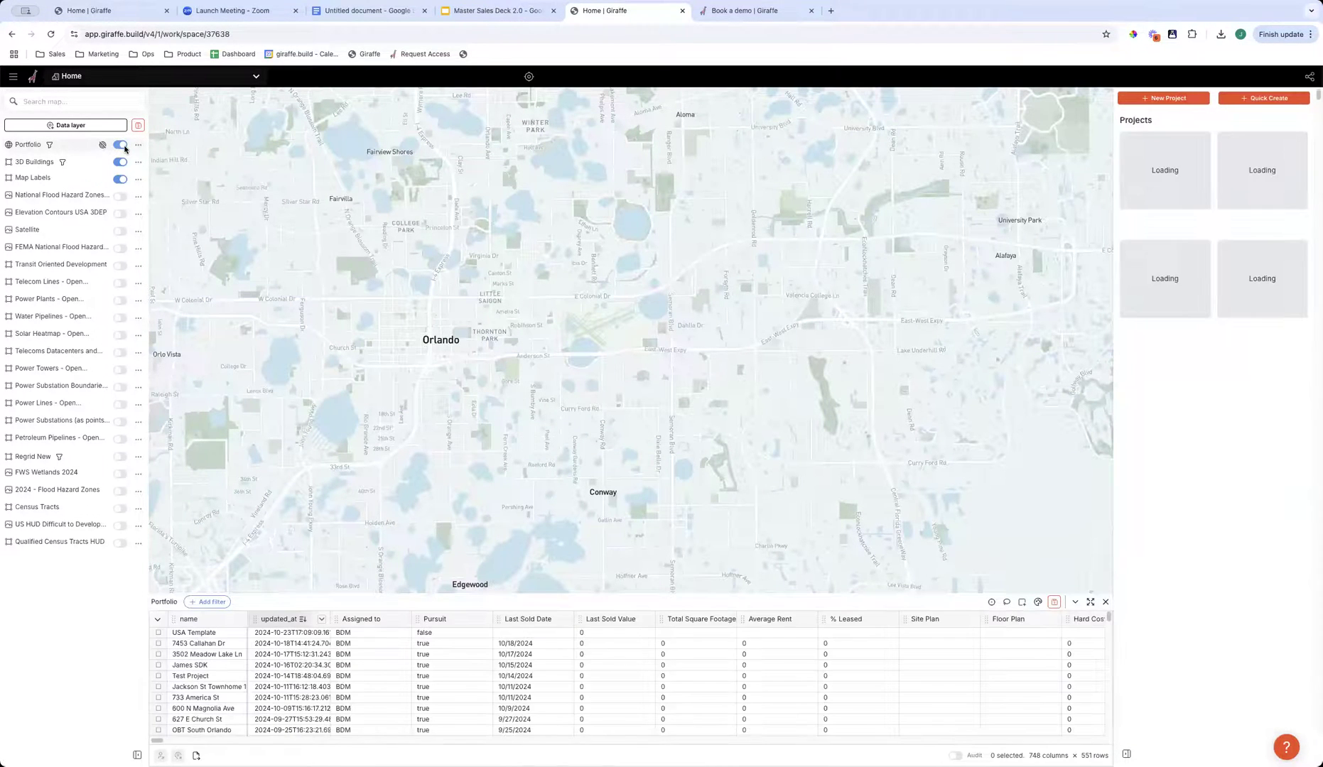
{"action": "left_click", "coordinate": [123, 145]}
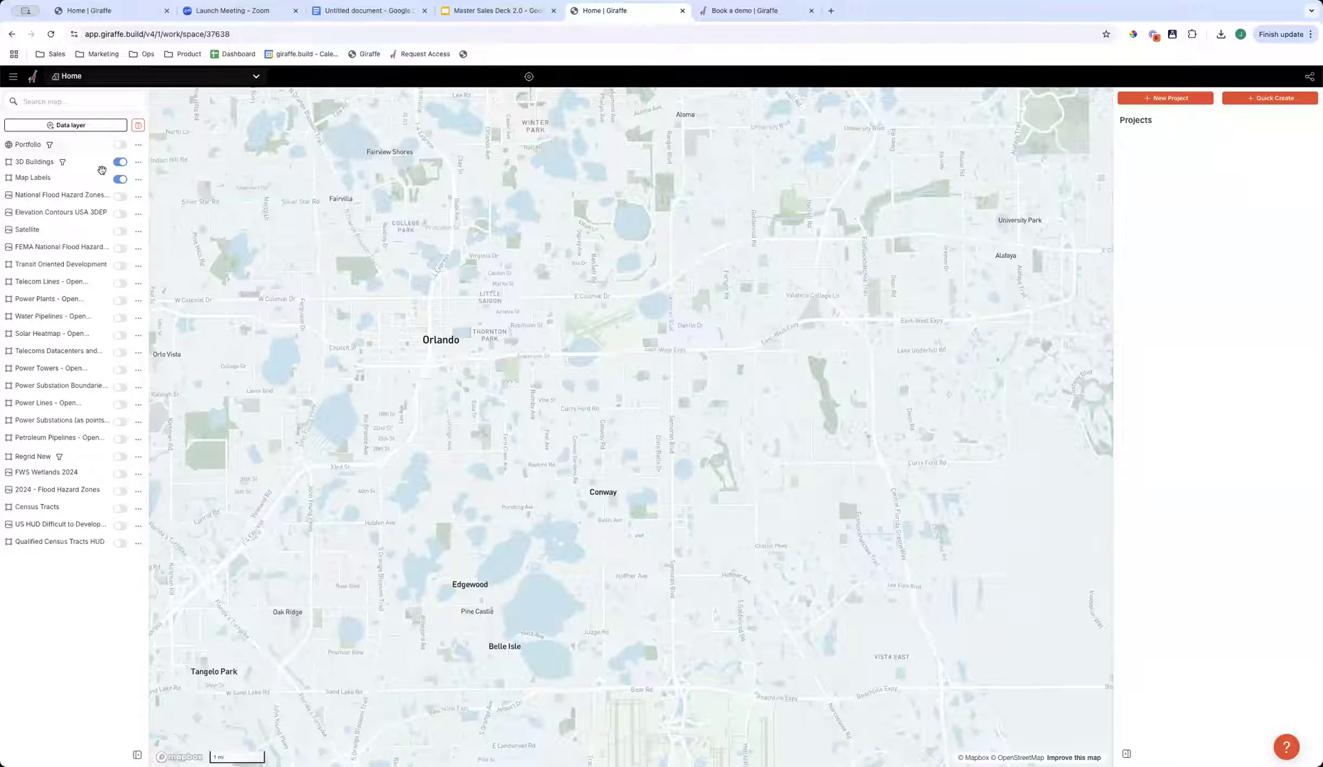
{"action": "left_click", "coordinate": [119, 144]}
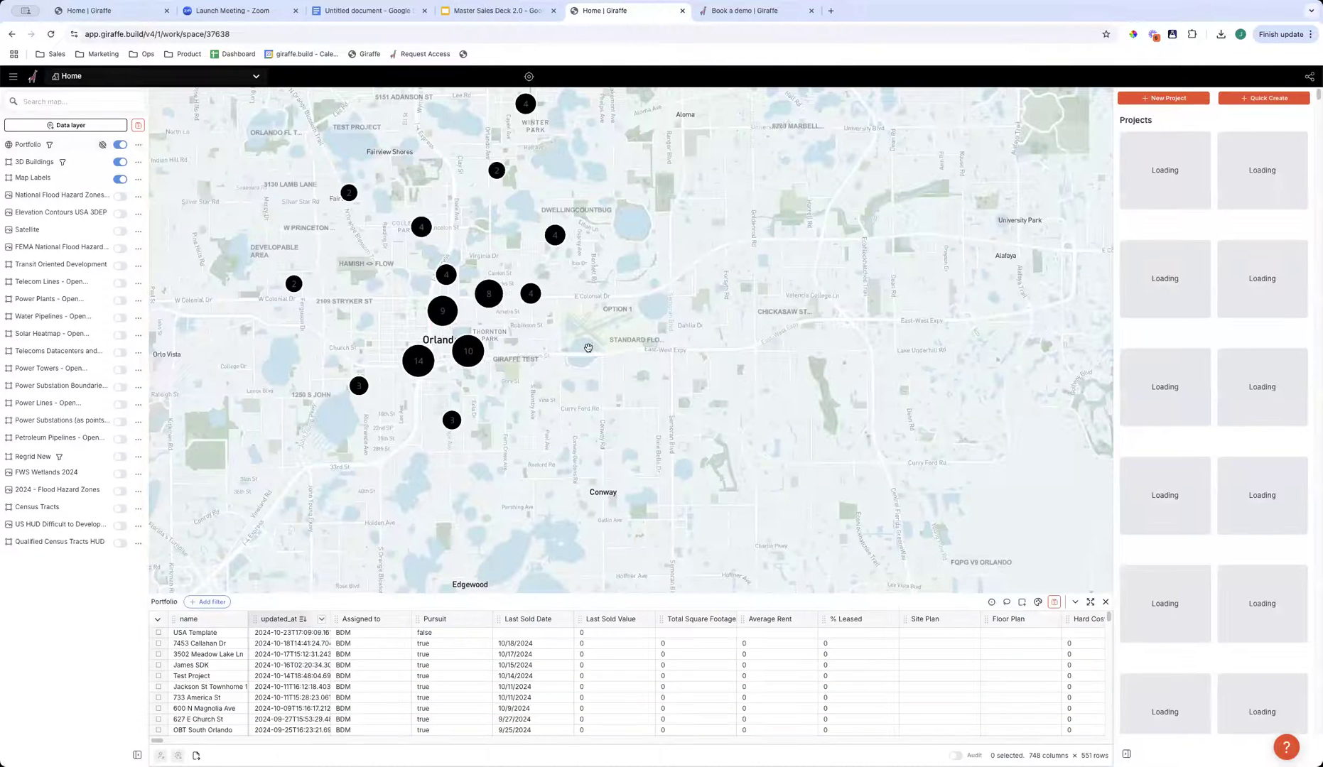
- Examine downtown Orlando's buildings up close in a tilted view, switching the 3D Buildings layer off and on
{"action": "scroll", "coordinate": [629, 422], "scroll_direction": "up", "scroll_amount": 10}
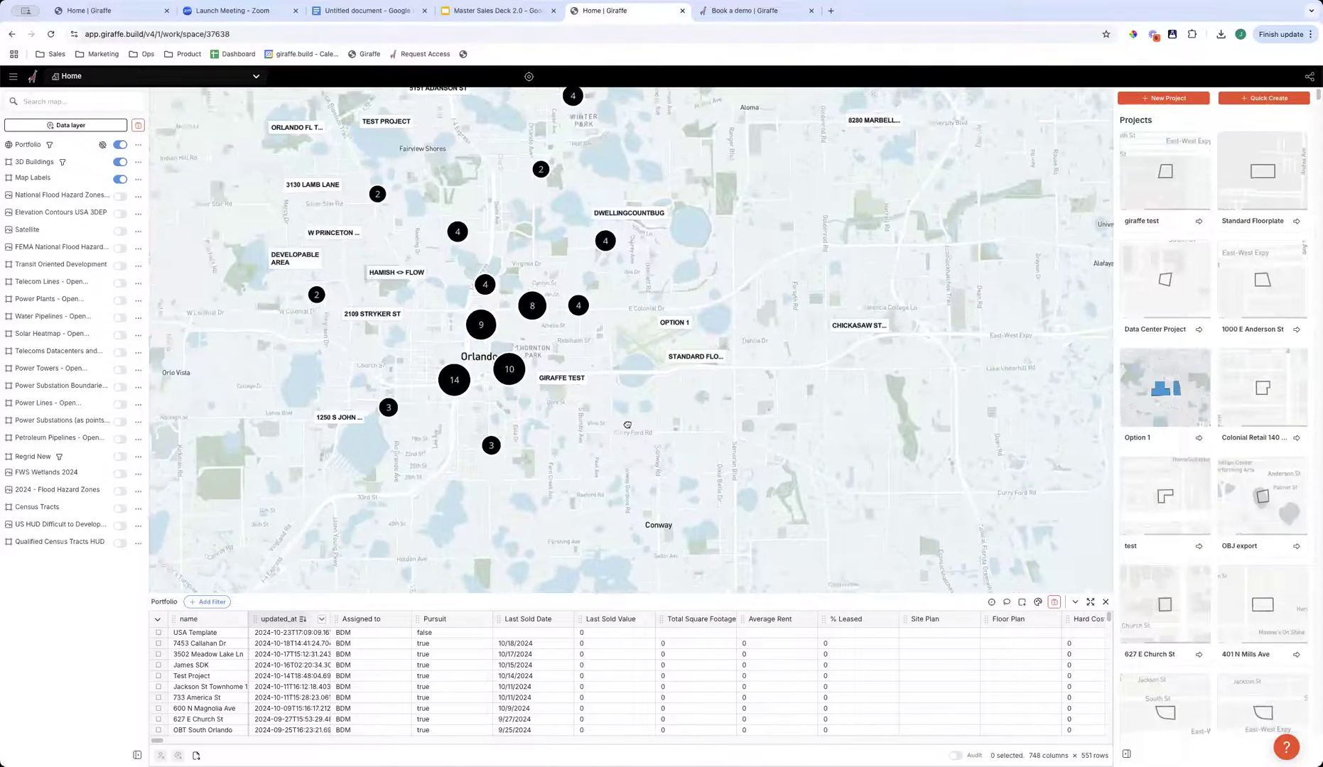
{"action": "left_click_drag", "start_coordinate": [358, 321], "coordinate": [824, 469]}
{"action": "scroll", "coordinate": [313, 268], "scroll_direction": "up", "scroll_amount": 5}
{"action": "right_click_drag", "start_coordinate": [544, 385], "coordinate": [440, 353]}
{"action": "scroll", "coordinate": [440, 353], "scroll_direction": "up", "scroll_amount": 2}
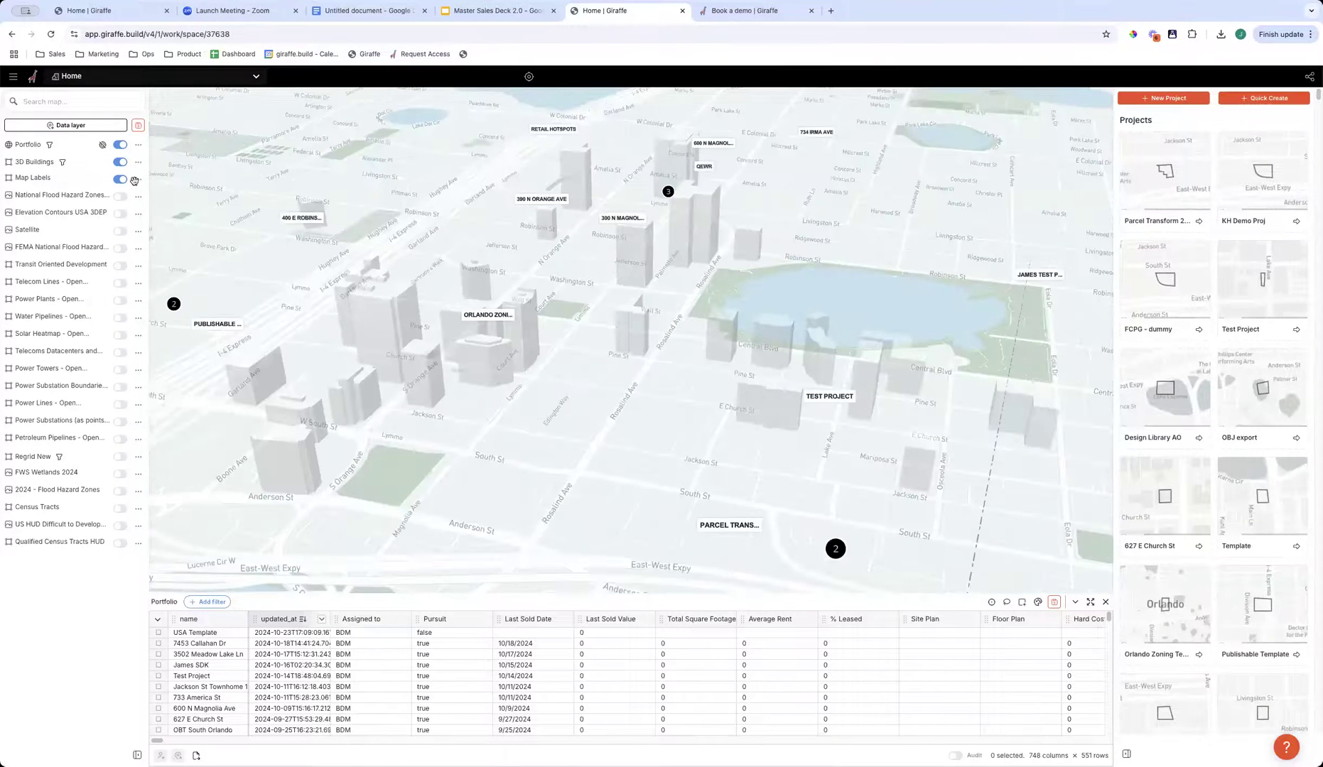
{"action": "left_click", "coordinate": [119, 163]}
{"action": "left_click", "coordinate": [119, 164]}
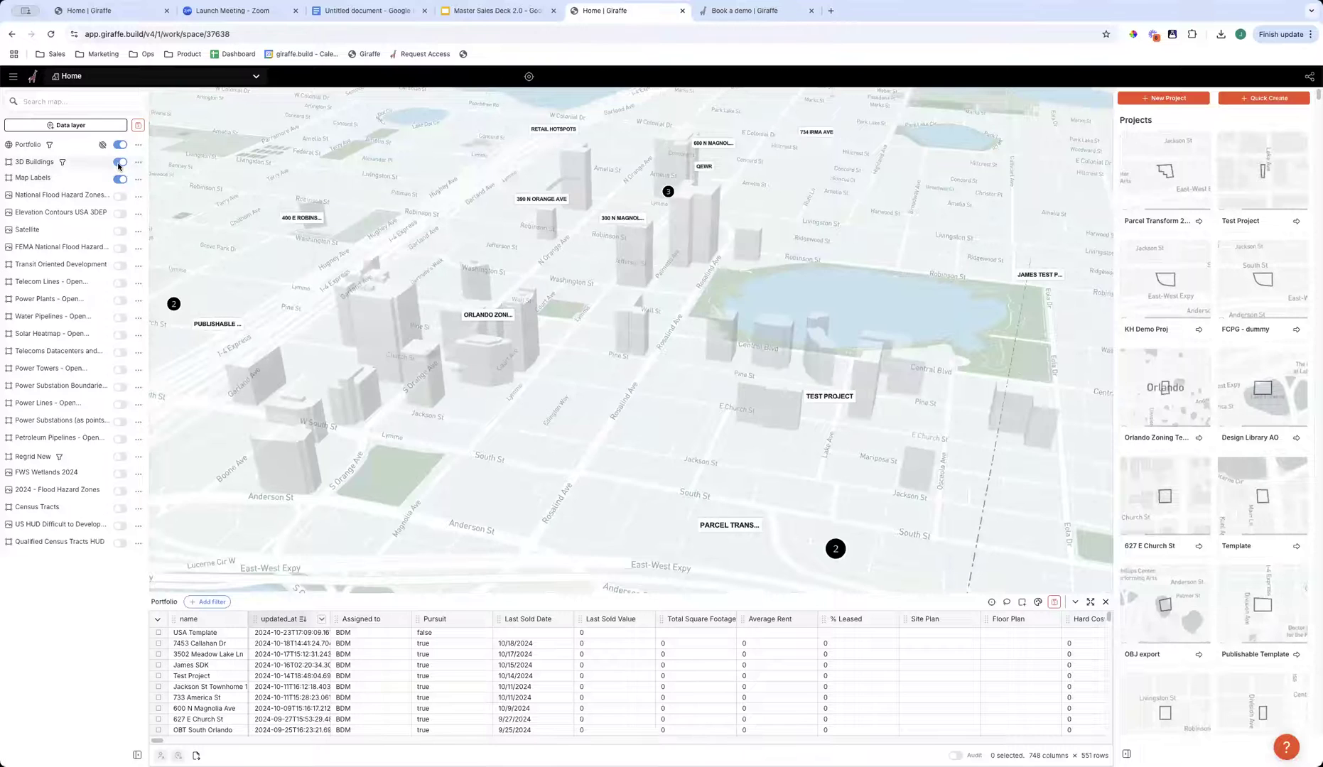
{"action": "scroll", "coordinate": [438, 313], "scroll_direction": "up", "scroll_amount": 5}
{"action": "scroll", "coordinate": [410, 351], "scroll_direction": "down", "scroll_amount": 5}
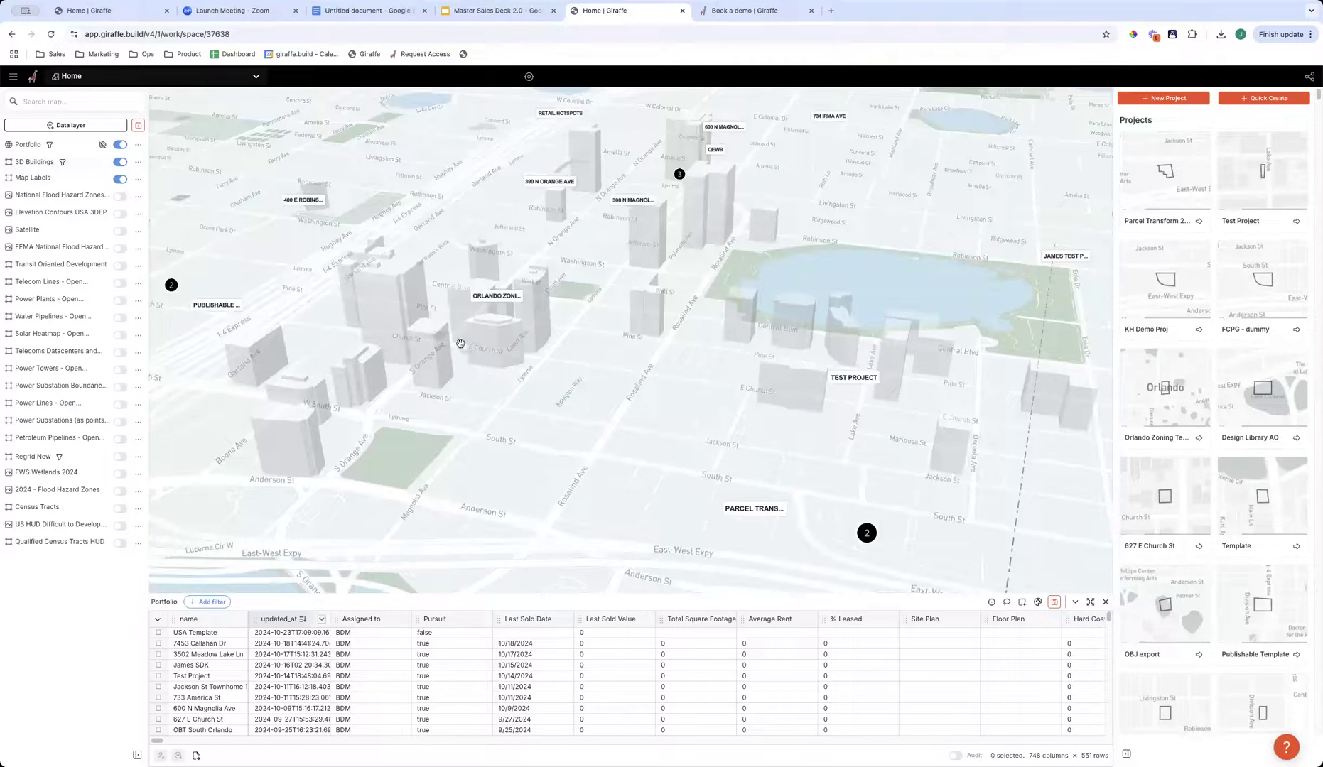
{"action": "right_click_drag", "start_coordinate": [483, 398], "coordinate": [285, 389]}
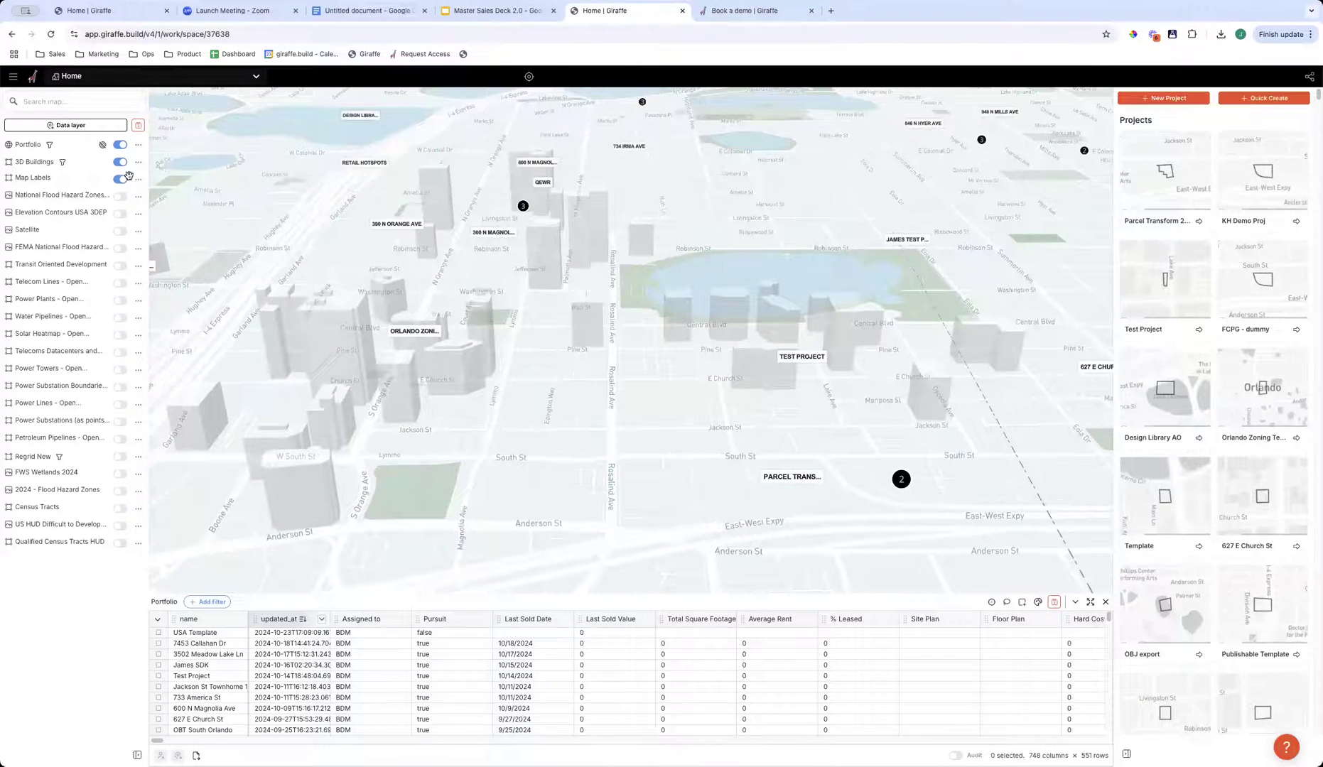
- Turn on the Elevation Contours USA 3DEP layer and view its lines across downtown Orlando
{"action": "left_click", "coordinate": [121, 179]}
{"action": "left_click", "coordinate": [121, 213]}
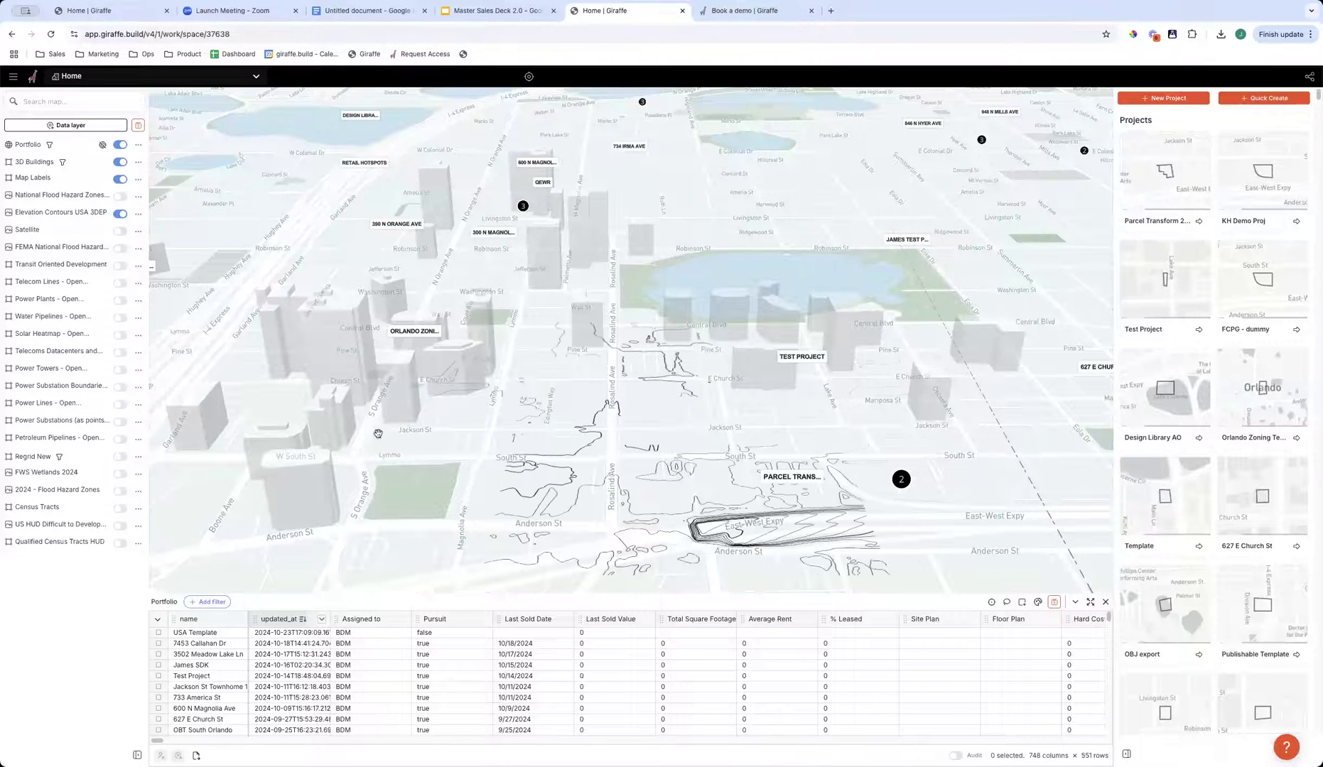
{"action": "scroll", "coordinate": [588, 516], "scroll_direction": "down", "scroll_amount": 4}
{"action": "left_click_drag", "start_coordinate": [589, 516], "coordinate": [634, 434]}
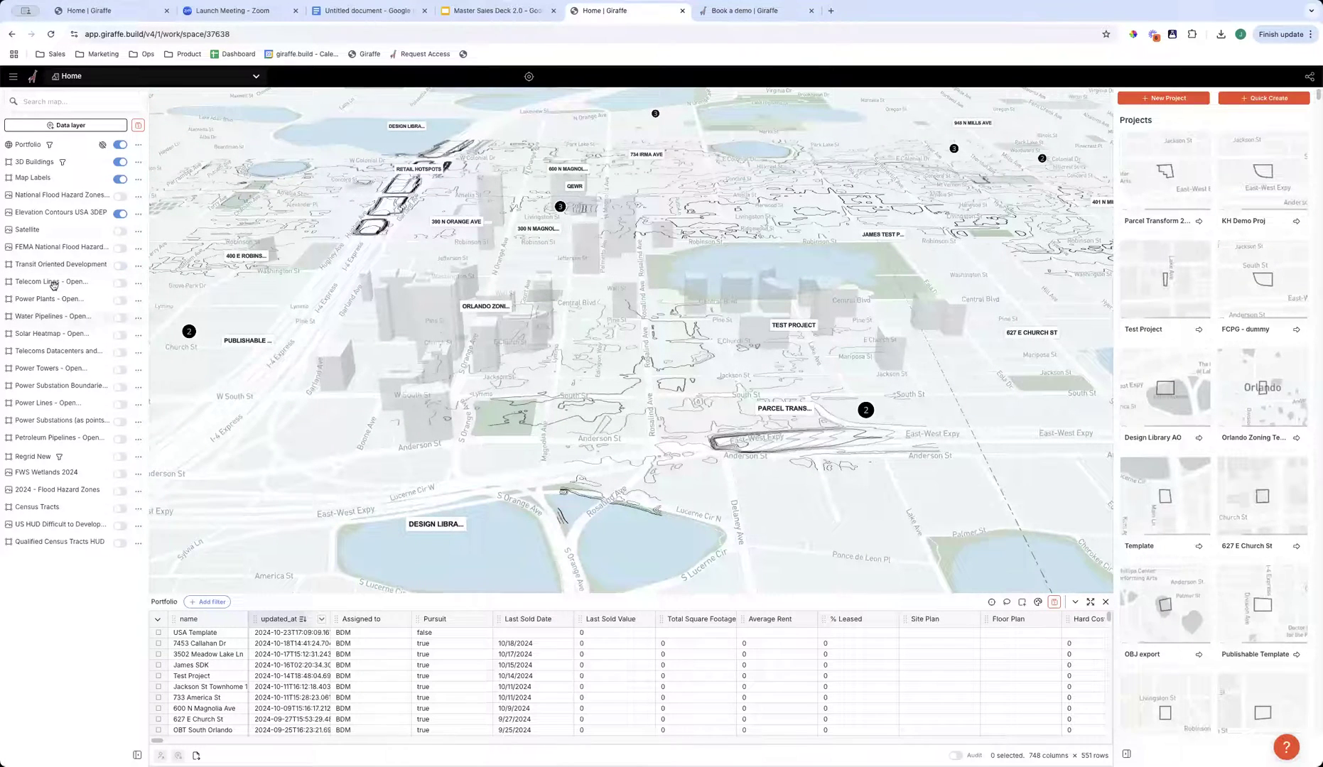
- Turn on the Telecom Lines, Power Plants and Power Lines infrastructure layers
{"action": "left_click", "coordinate": [120, 283]}
{"action": "left_click", "coordinate": [120, 301]}
{"action": "left_click", "coordinate": [120, 318]}
{"action": "left_click", "coordinate": [120, 405]}
{"action": "left_click", "coordinate": [120, 422]}
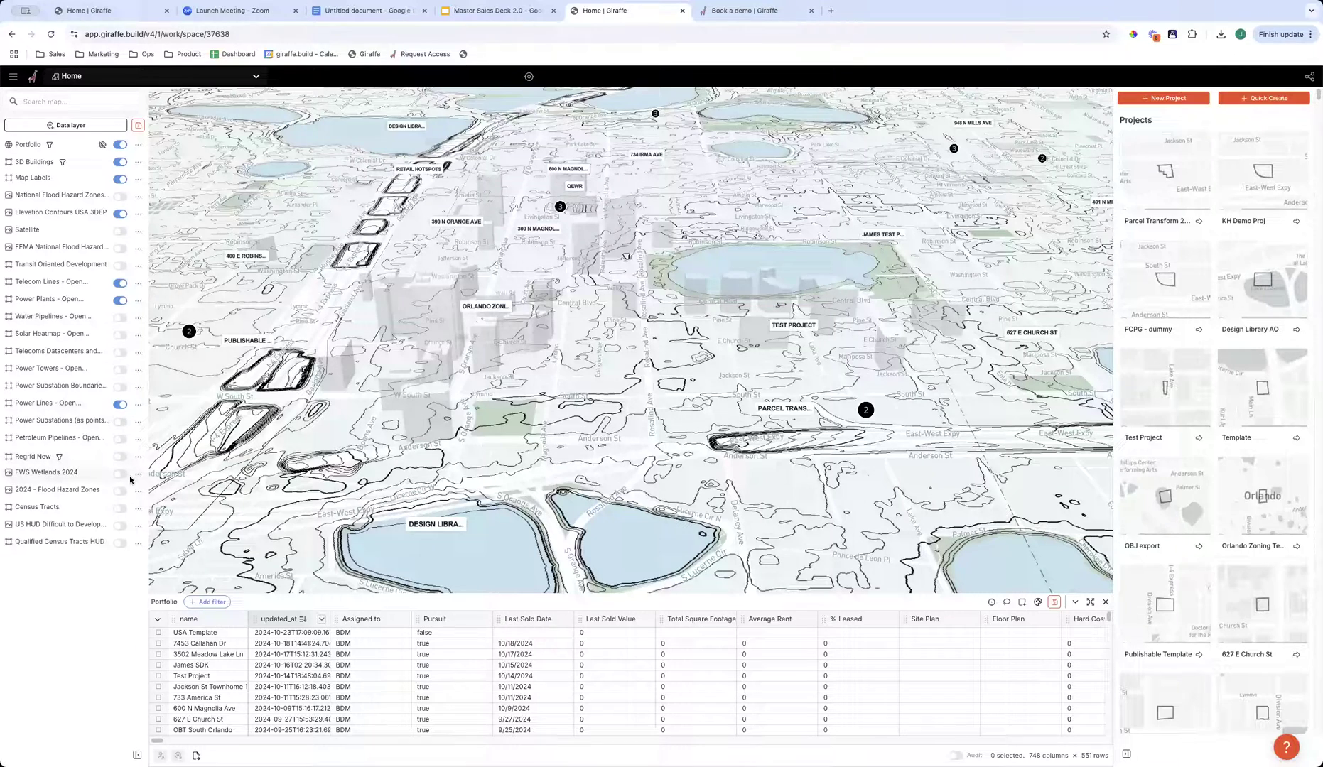
- Turn on the FWS Wetlands 2024, 2024 Flood Hazard Zones, Census Tracts, US HUD Difficult to Develop and Qualified Census Tracts HUD layers
{"action": "left_click", "coordinate": [120, 473]}
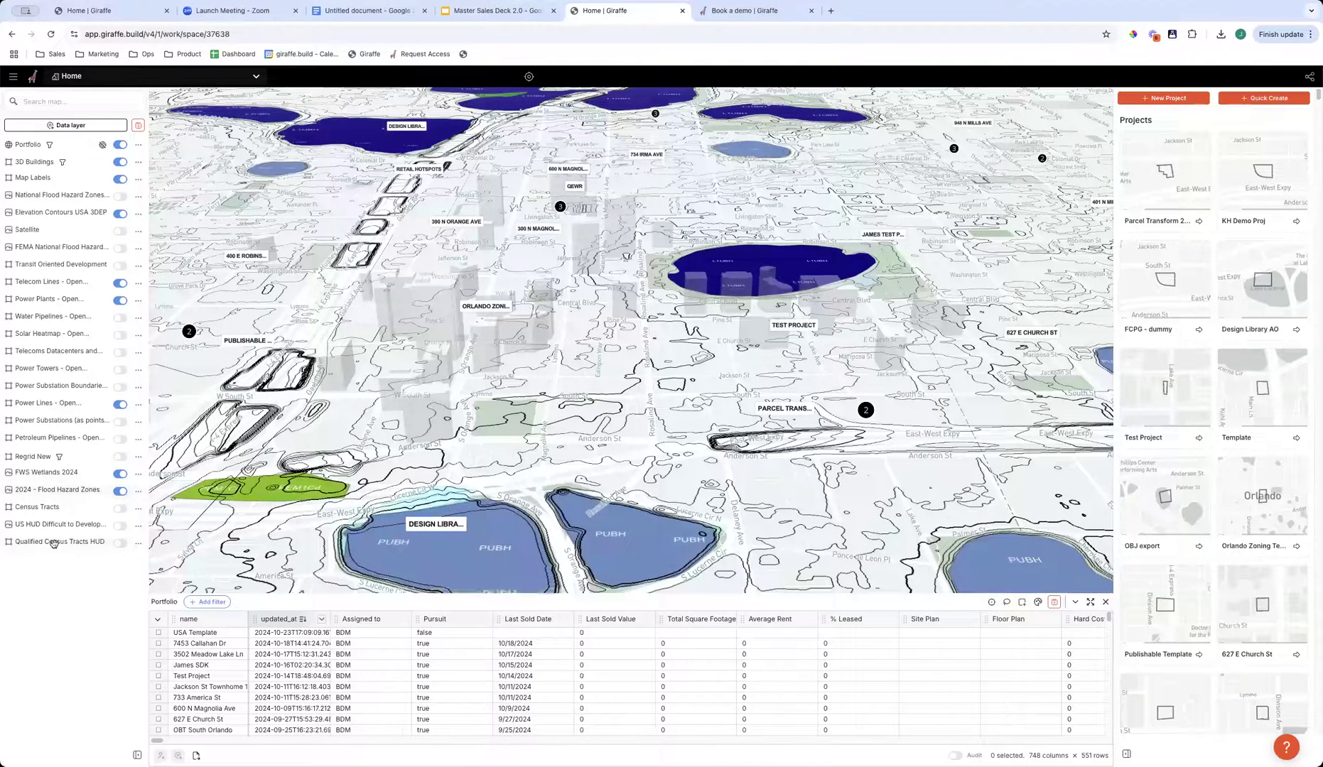
{"action": "left_click", "coordinate": [120, 508]}
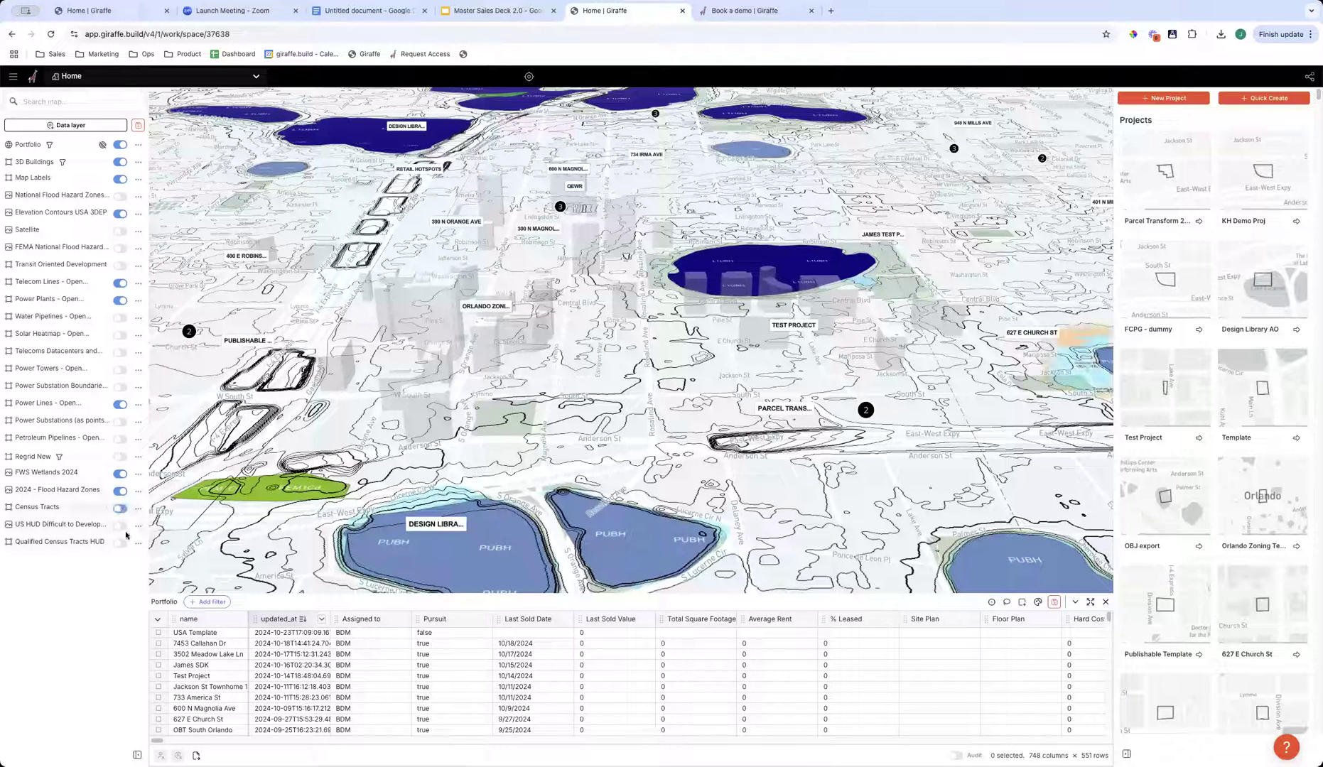
{"action": "left_click", "coordinate": [116, 528]}
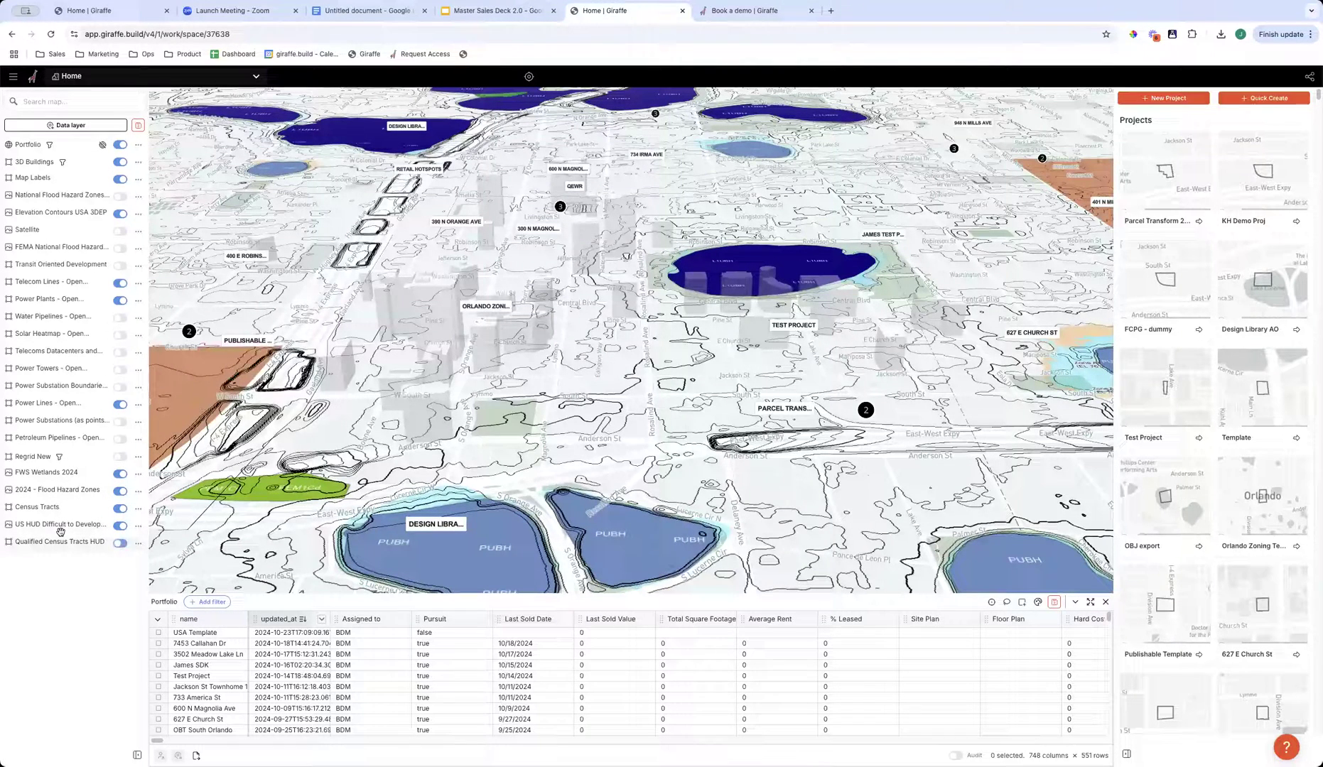
{"action": "left_click", "coordinate": [118, 544]}
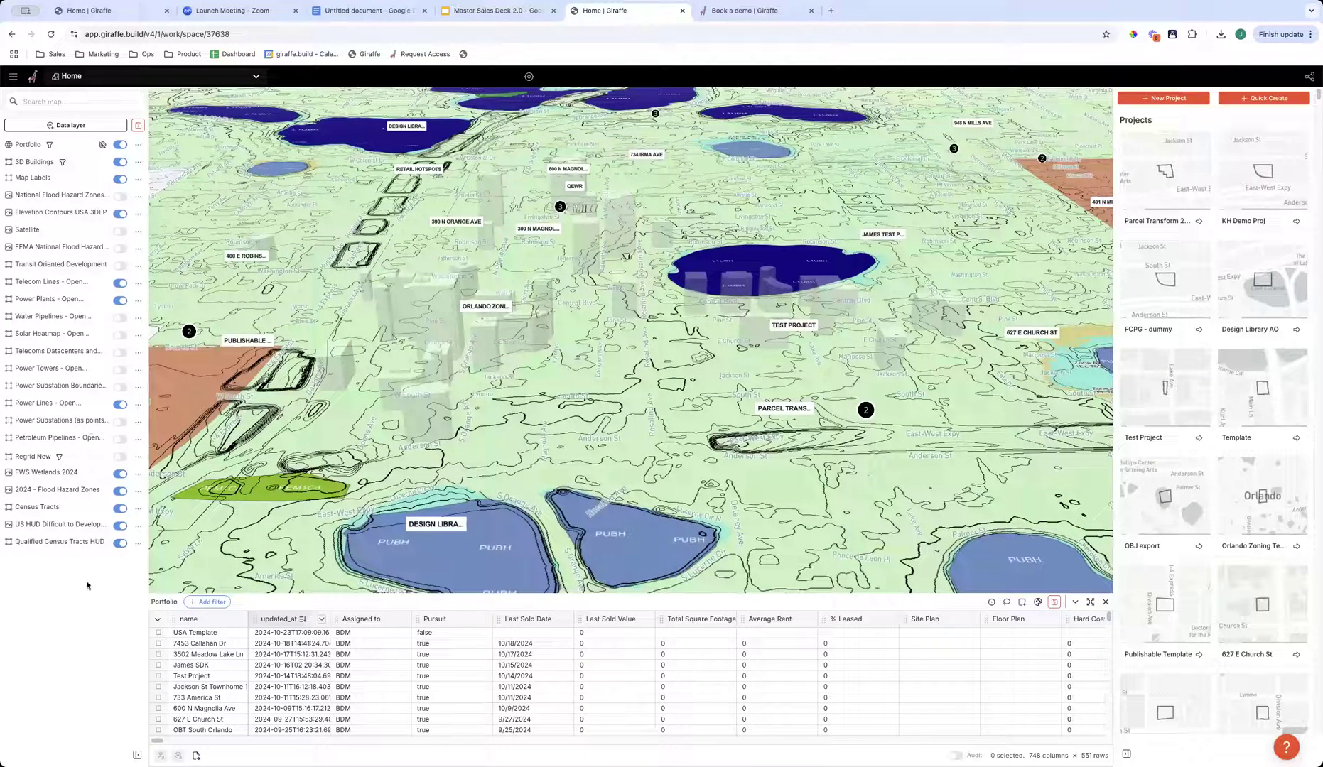
- Examine the active layers around greater Orlando and across Florida, ending on the projects around downtown Orlando
{"action": "scroll", "coordinate": [427, 480], "scroll_direction": "down", "scroll_amount": 5}
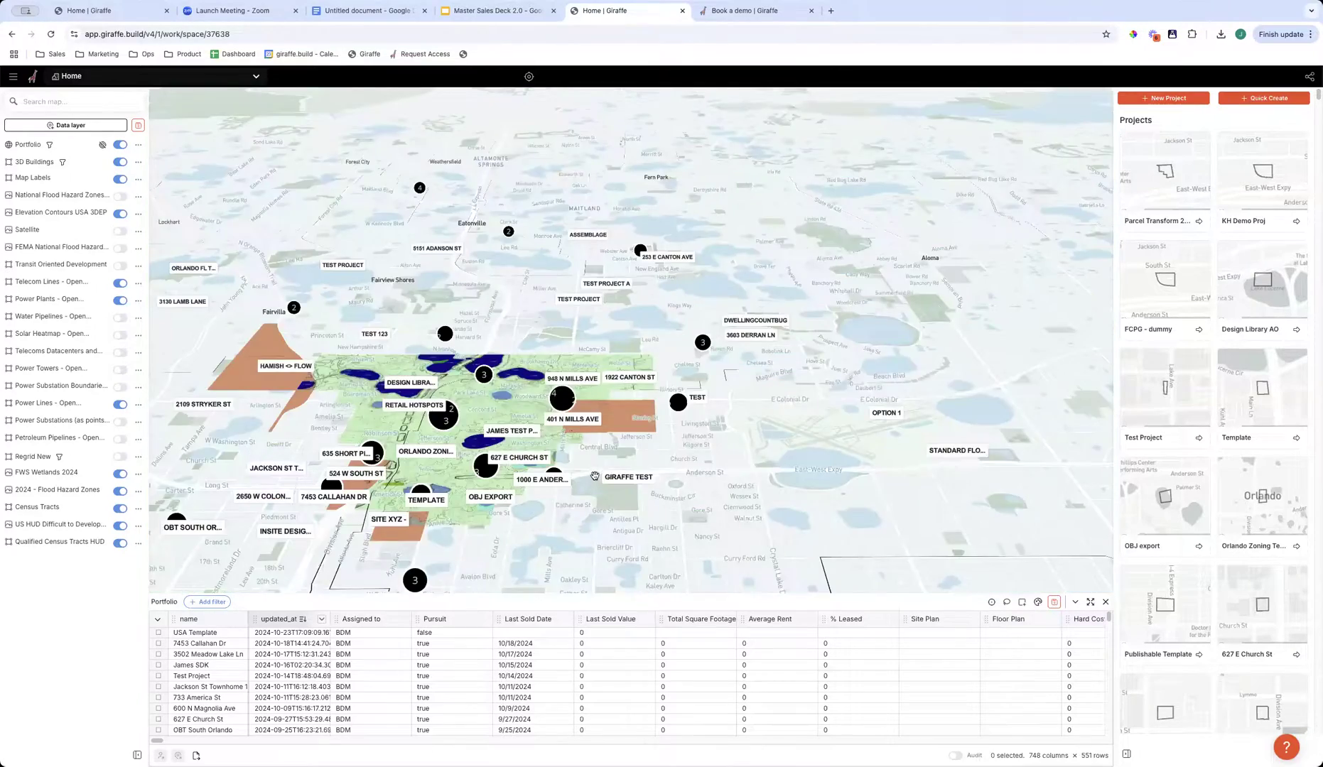
{"action": "scroll", "coordinate": [594, 476], "scroll_direction": "down", "scroll_amount": 5}
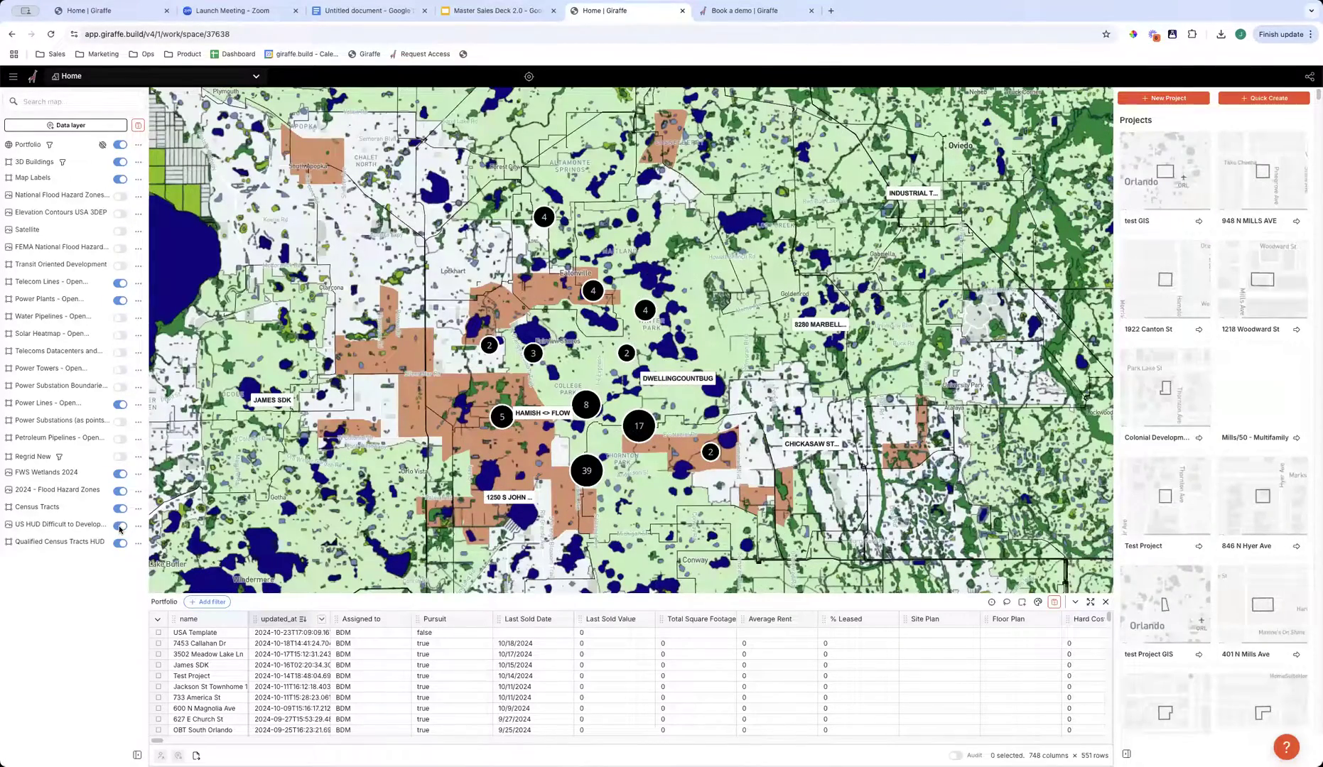
{"action": "scroll", "coordinate": [434, 490], "scroll_direction": "down", "scroll_amount": 1}
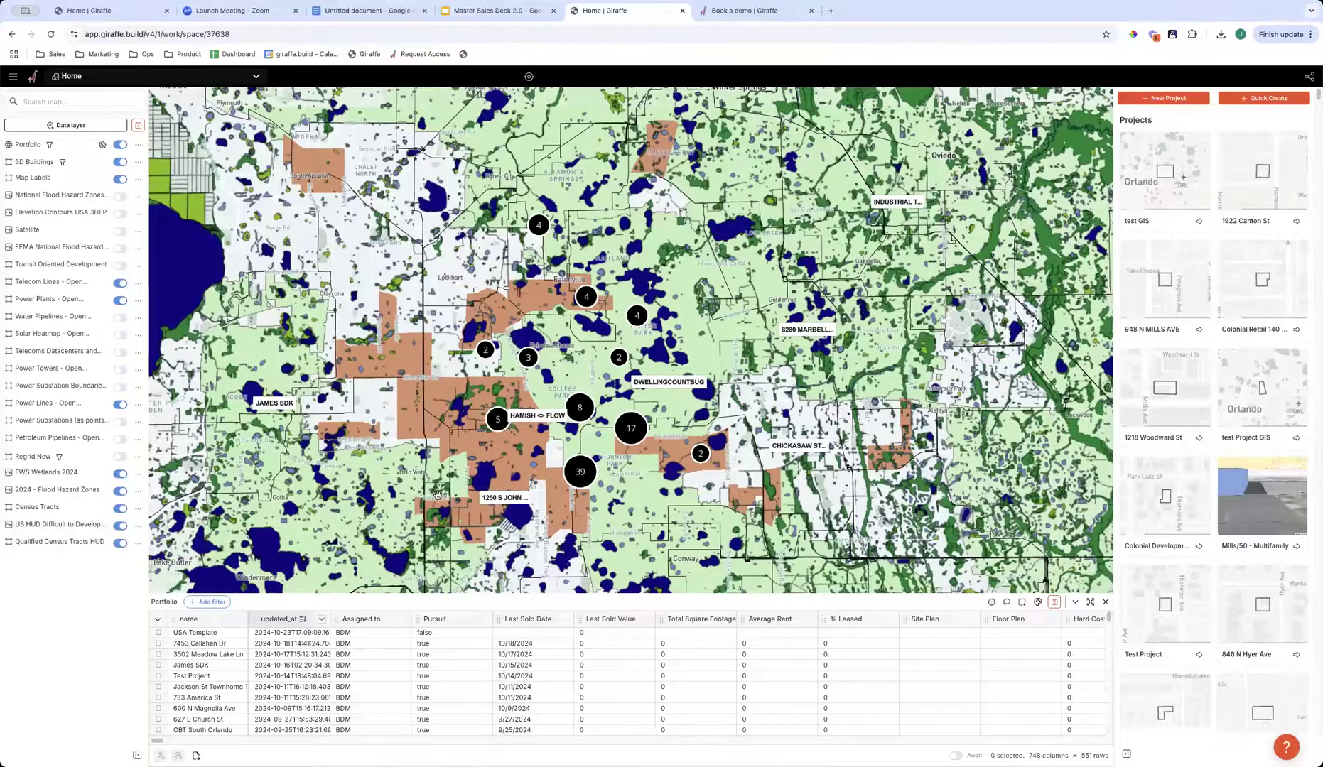
{"action": "scroll", "coordinate": [437, 494], "scroll_direction": "down", "scroll_amount": 2}
{"action": "scroll", "coordinate": [740, 400], "scroll_direction": "down", "scroll_amount": 4}
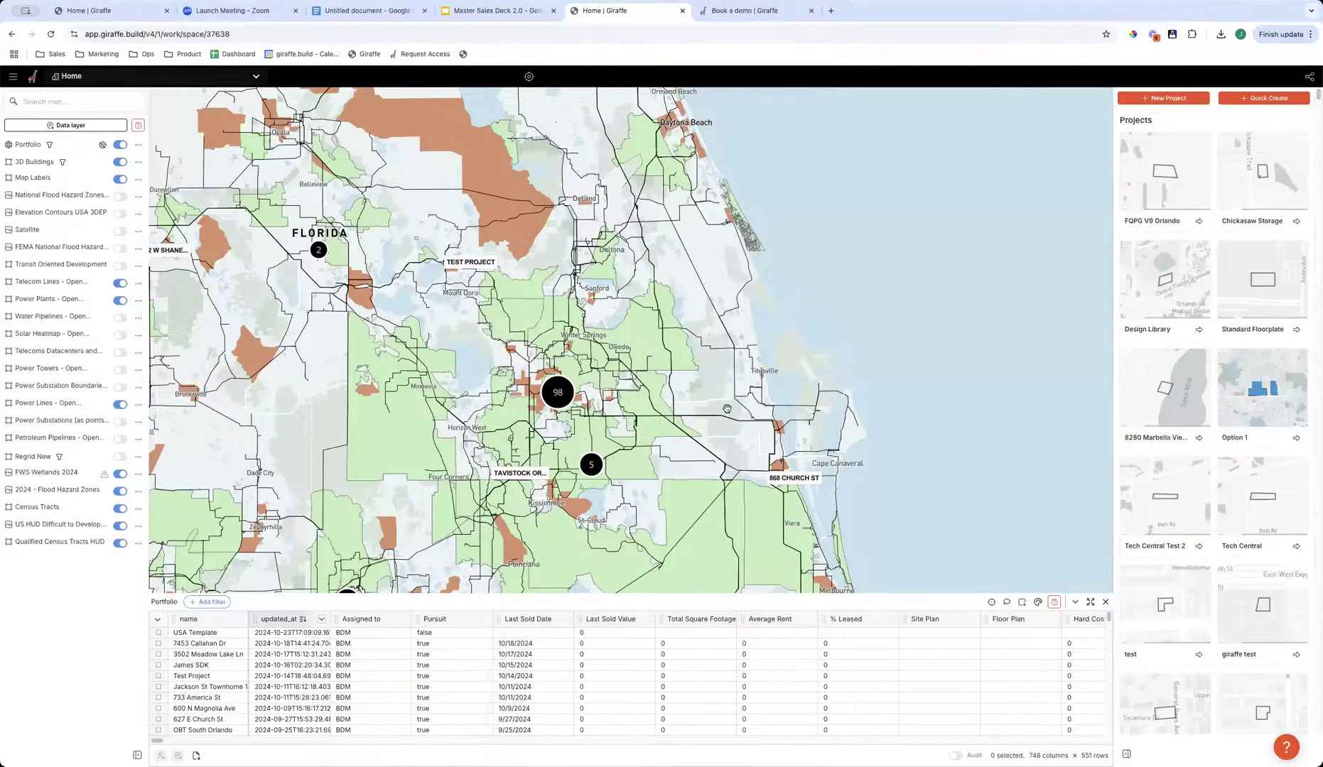
{"action": "scroll", "coordinate": [646, 349], "scroll_direction": "up", "scroll_amount": 5}
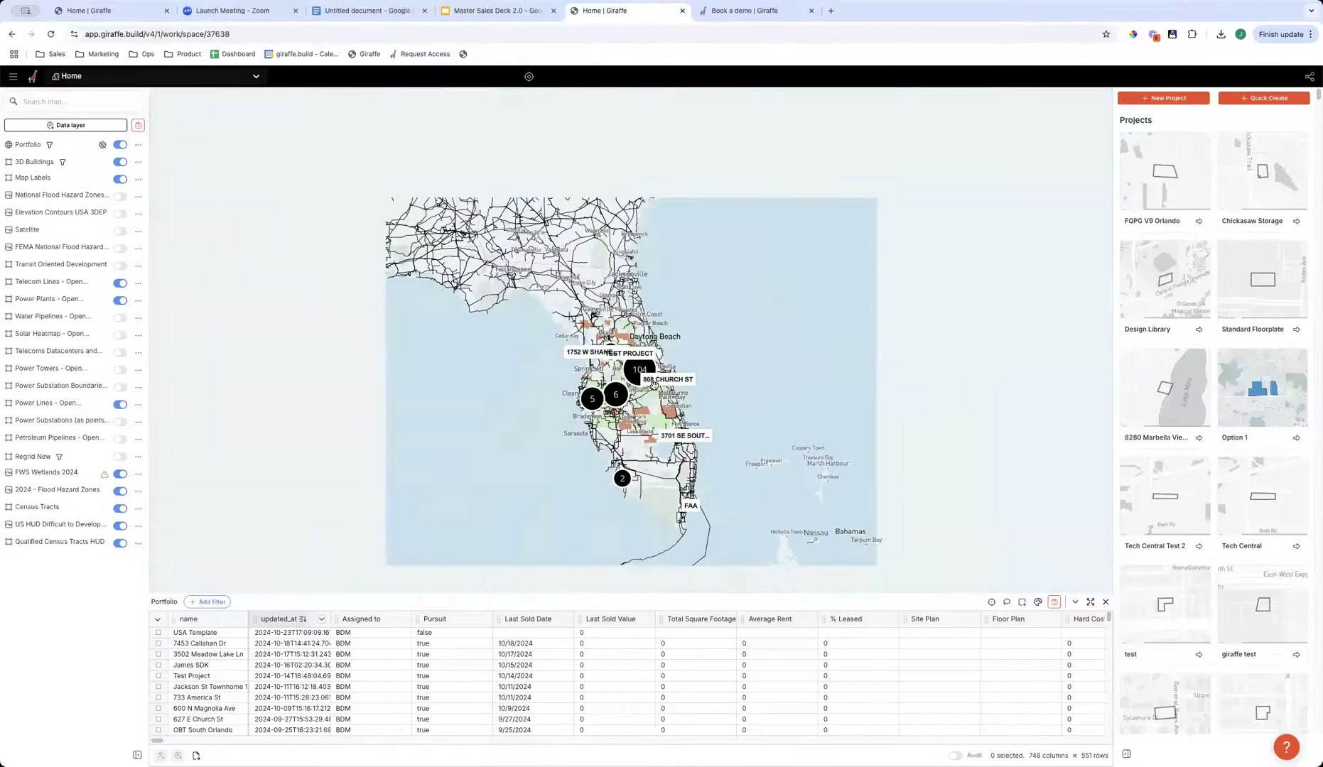
{"action": "left_click", "coordinate": [649, 374]}
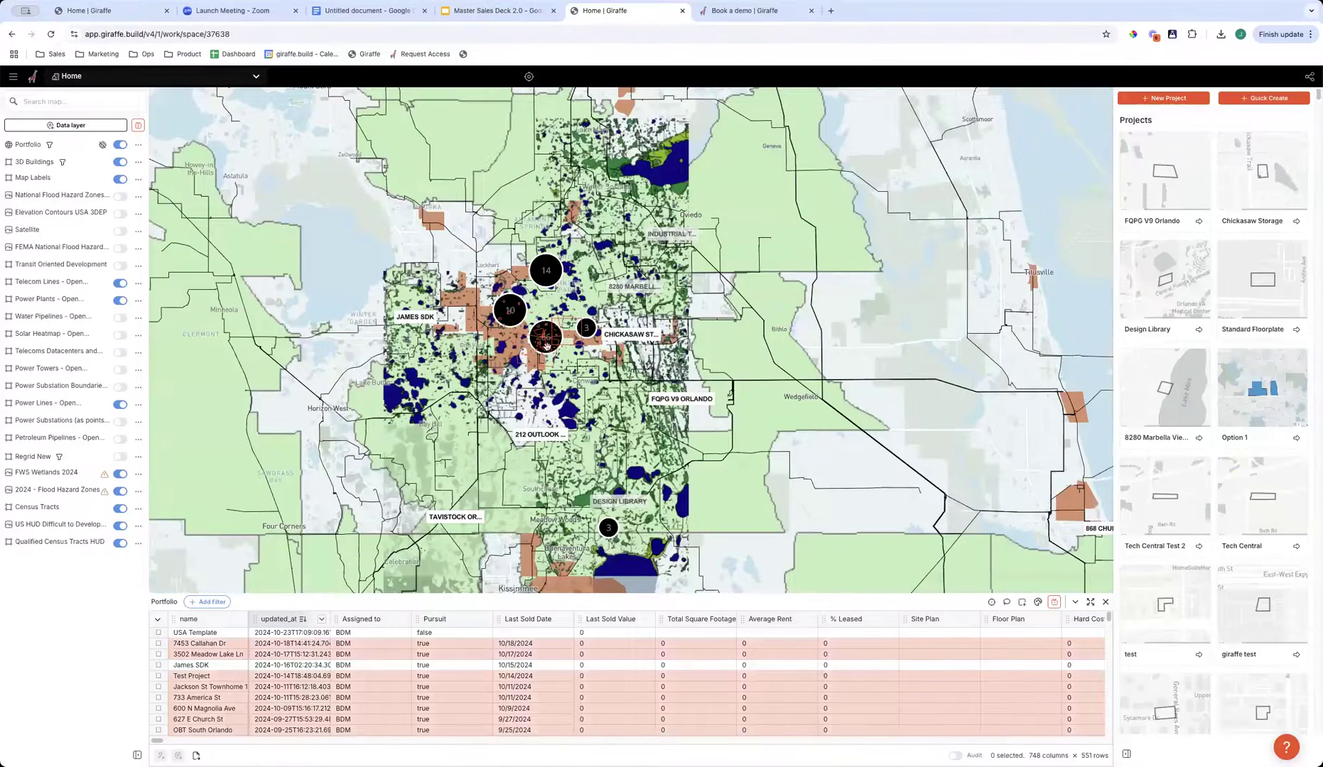
{"action": "left_click", "coordinate": [546, 339]}
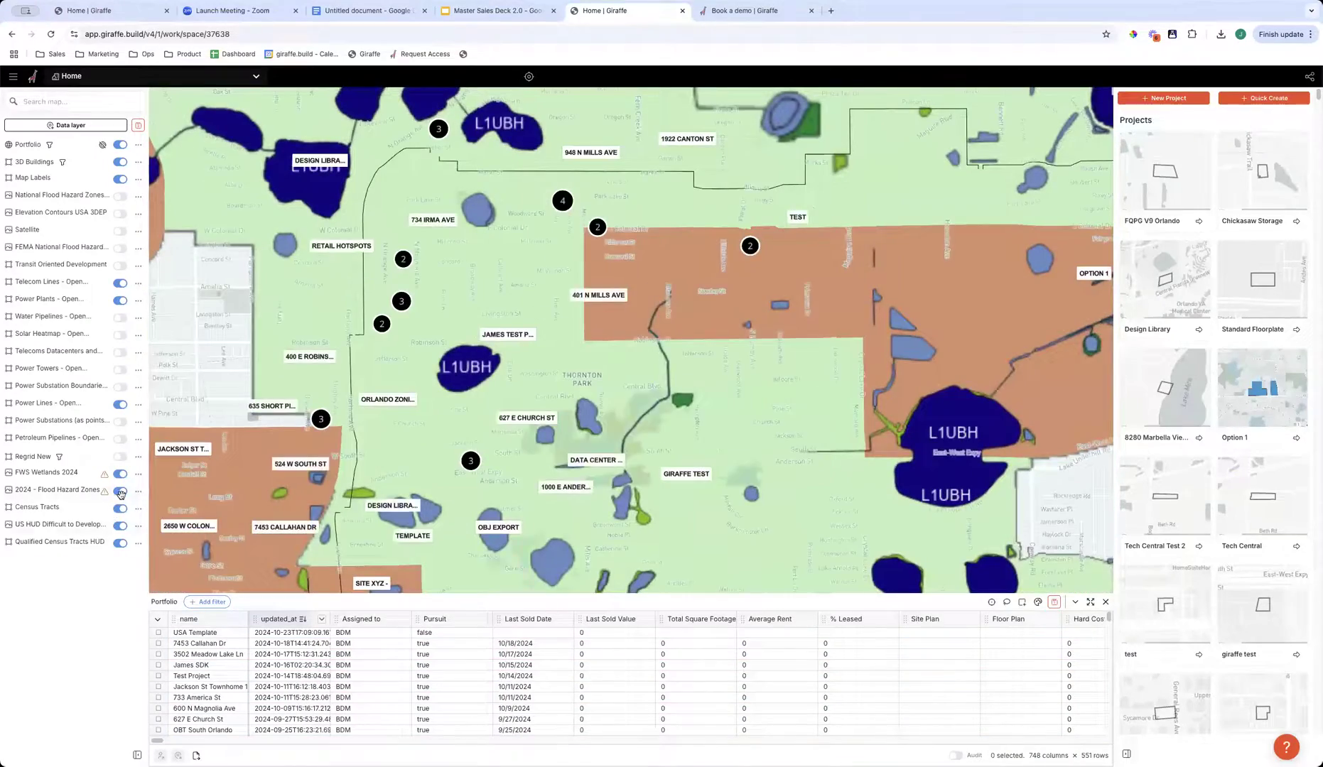
- Turn off the FWS Wetlands 2024, 2024 Flood Hazard Zones, Power Lines, Power Plants and Telecom Lines layers
{"action": "left_click", "coordinate": [120, 473]}
{"action": "left_click", "coordinate": [120, 404]}
{"action": "left_click", "coordinate": [125, 300]}
{"action": "left_click", "coordinate": [124, 284]}
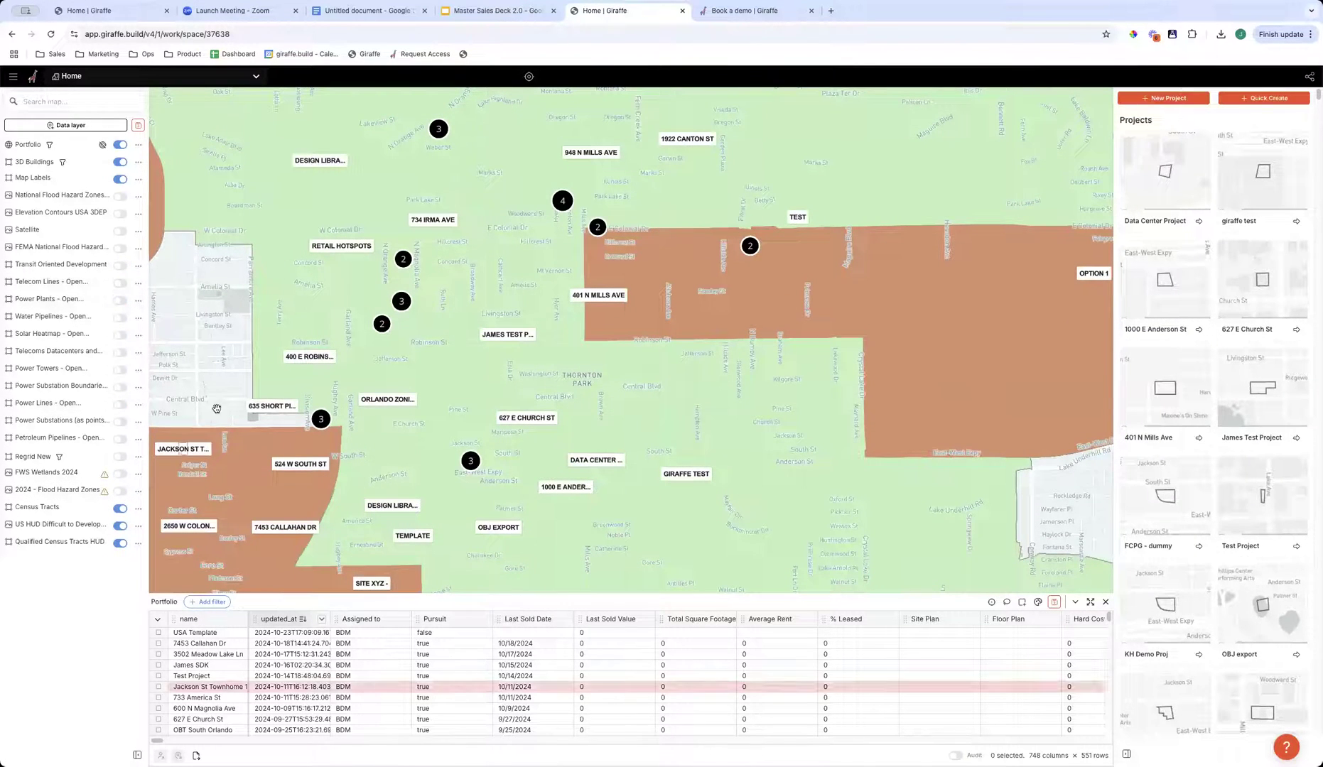
- Turn off the Census Tracts, US HUD Difficult to Develop and Qualified Census Tracts HUD layers
{"action": "left_click", "coordinate": [121, 508]}
{"action": "left_click", "coordinate": [120, 526]}
{"action": "left_click", "coordinate": [120, 544]}
- Turn on the Regrid New parcel layer and view its parcels around downtown Orlando
{"action": "left_click_drag", "start_coordinate": [590, 439], "coordinate": [755, 410]}
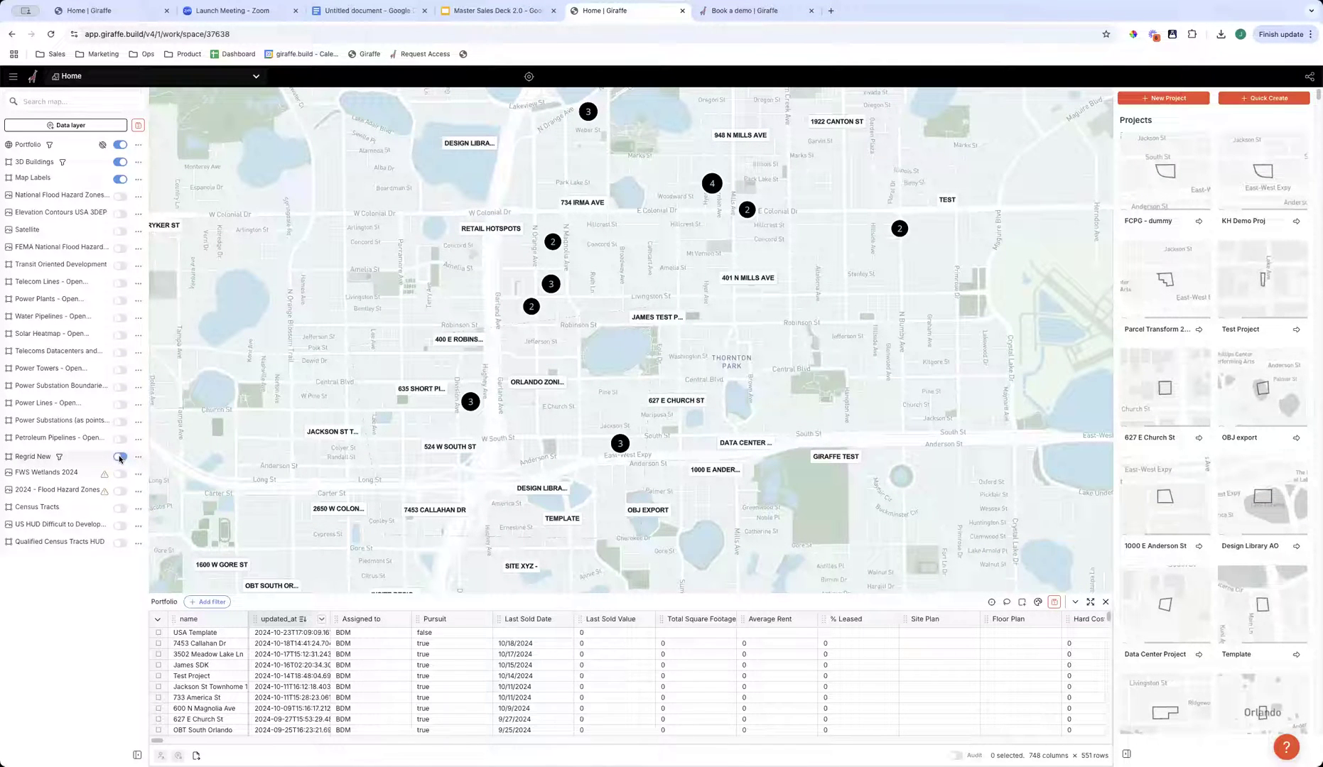
{"action": "left_click", "coordinate": [120, 457]}
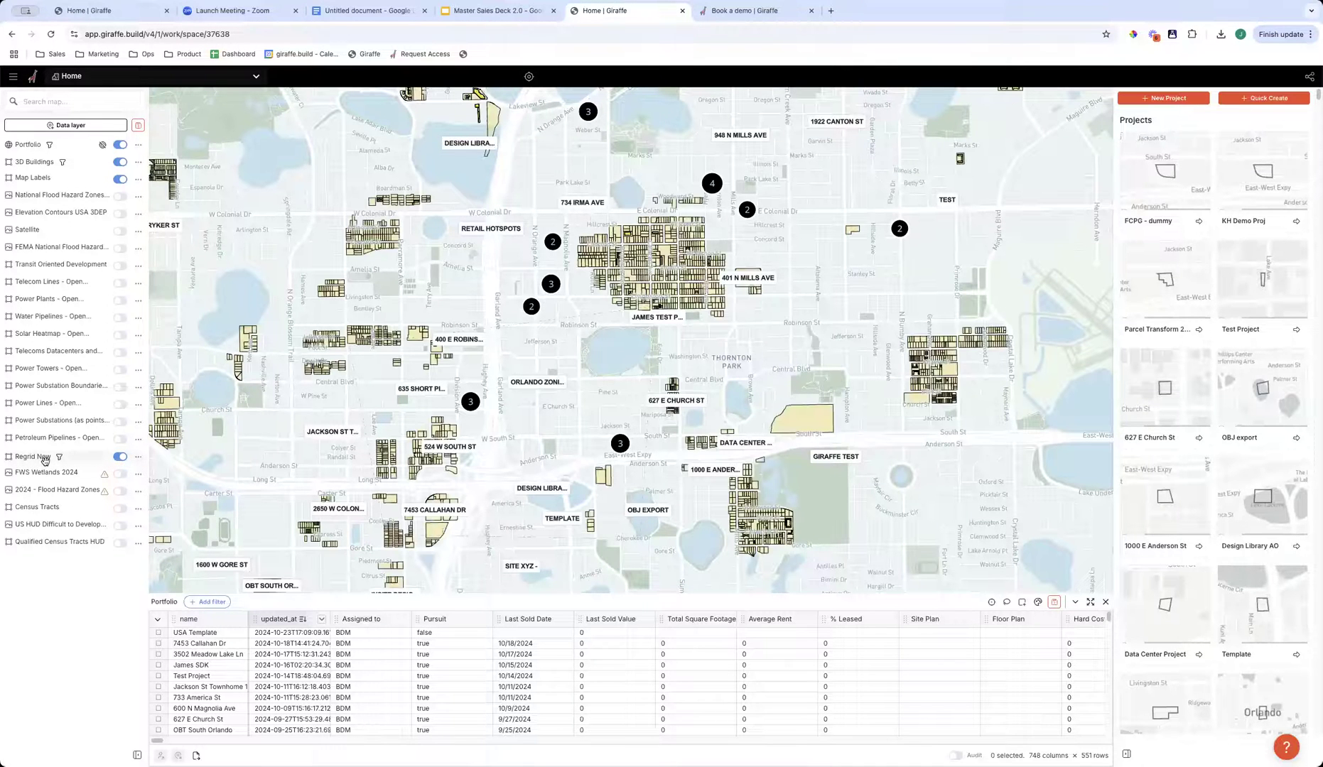
{"action": "left_click_drag", "start_coordinate": [252, 481], "coordinate": [304, 478]}
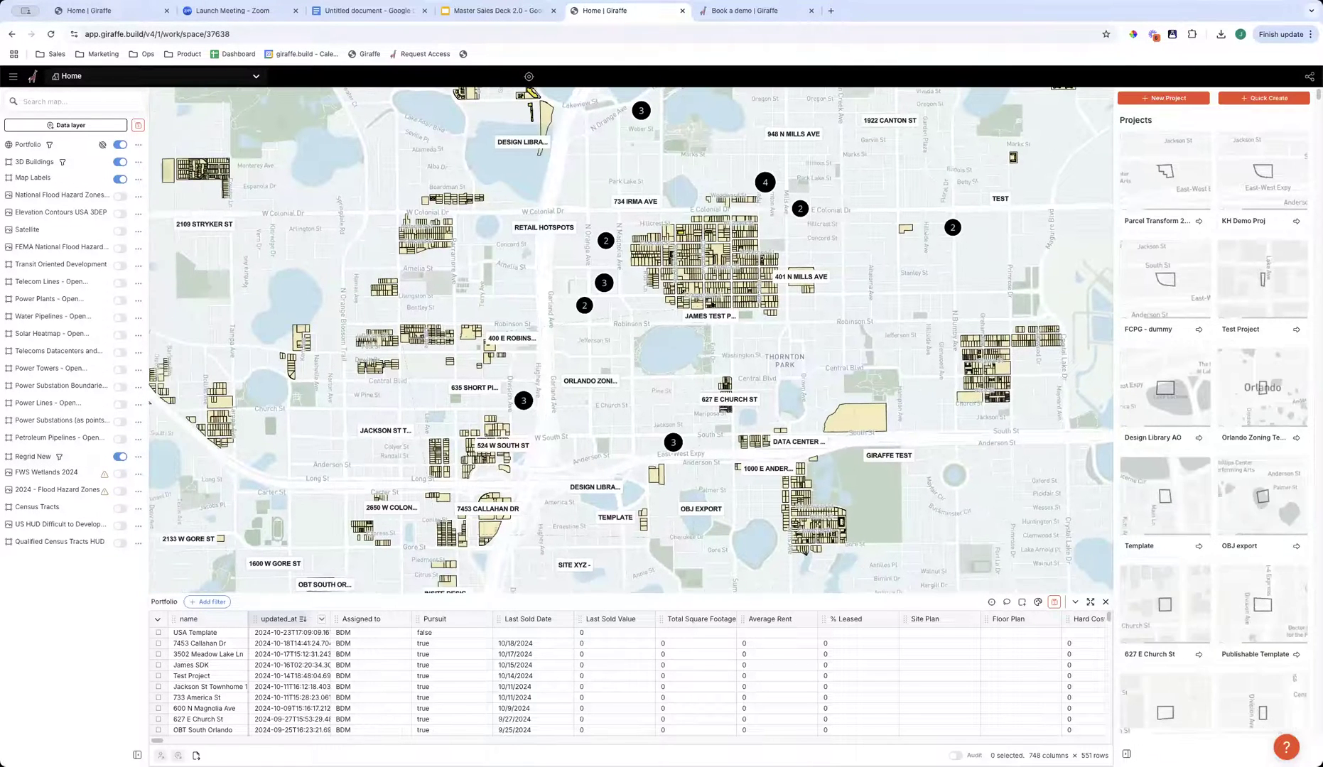
{"action": "left_click", "coordinate": [481, 677]}
{"action": "scroll", "coordinate": [523, 470], "scroll_direction": "up", "scroll_amount": 3}
{"action": "left_click_drag", "start_coordinate": [519, 477], "coordinate": [657, 474]}
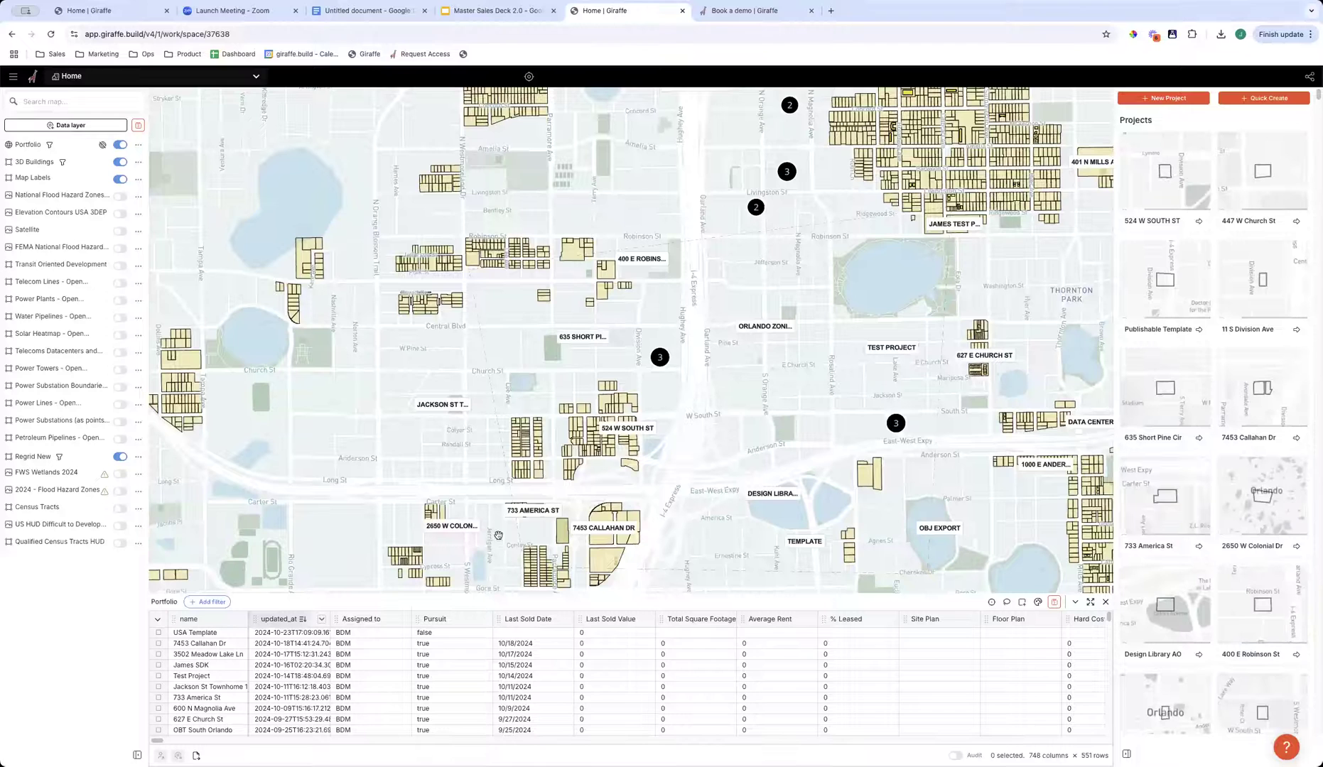
- Open the lens controls of the Regrid New layer to show its parcel data table
{"action": "left_click", "coordinate": [139, 460]}
{"action": "left_click", "coordinate": [167, 420]}
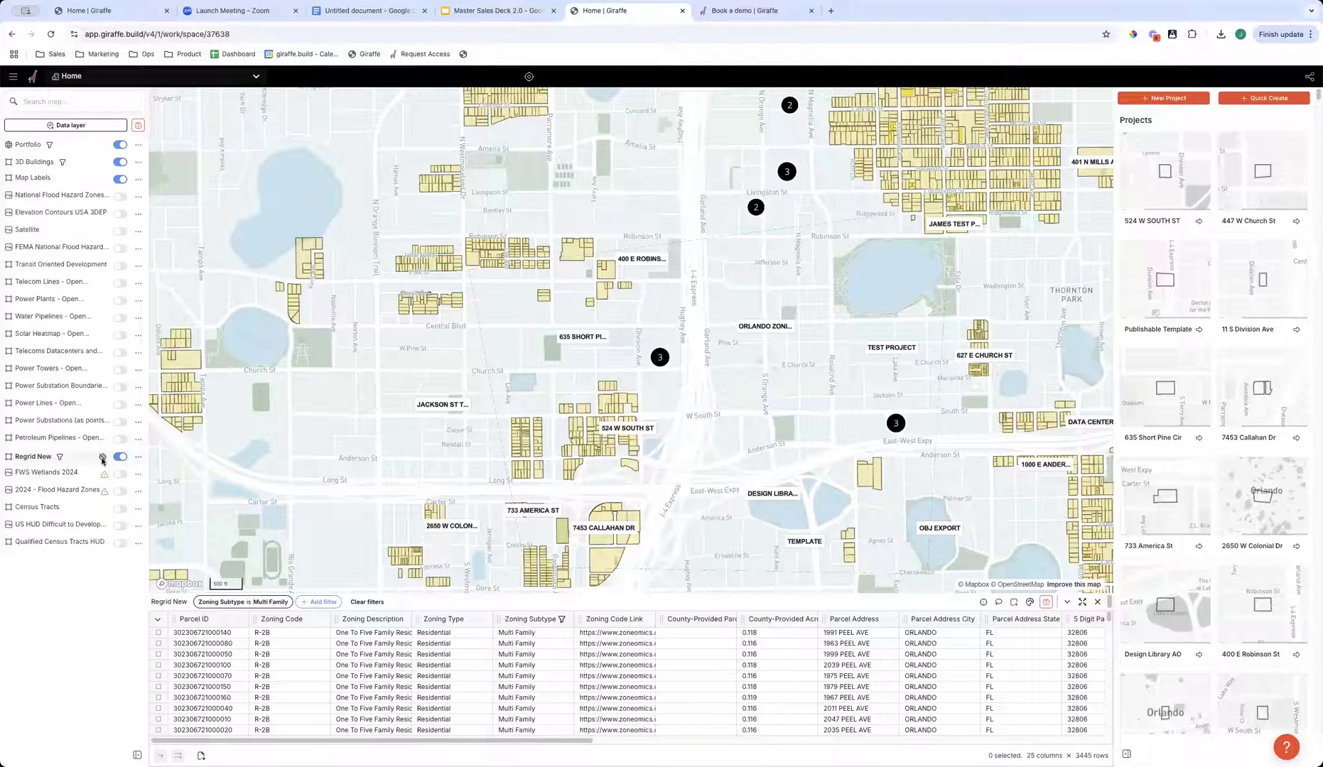
{"action": "left_click", "coordinate": [140, 457]}
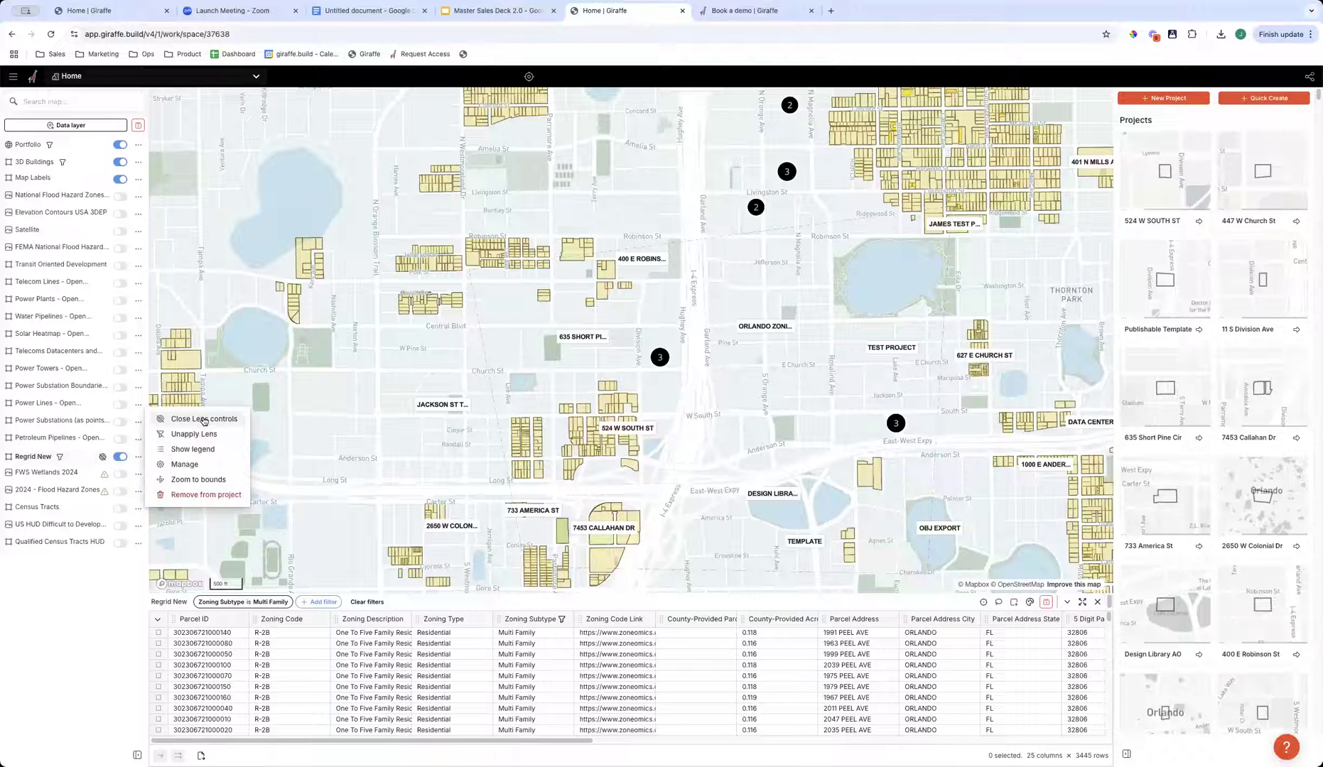
{"action": "left_click", "coordinate": [107, 581]}
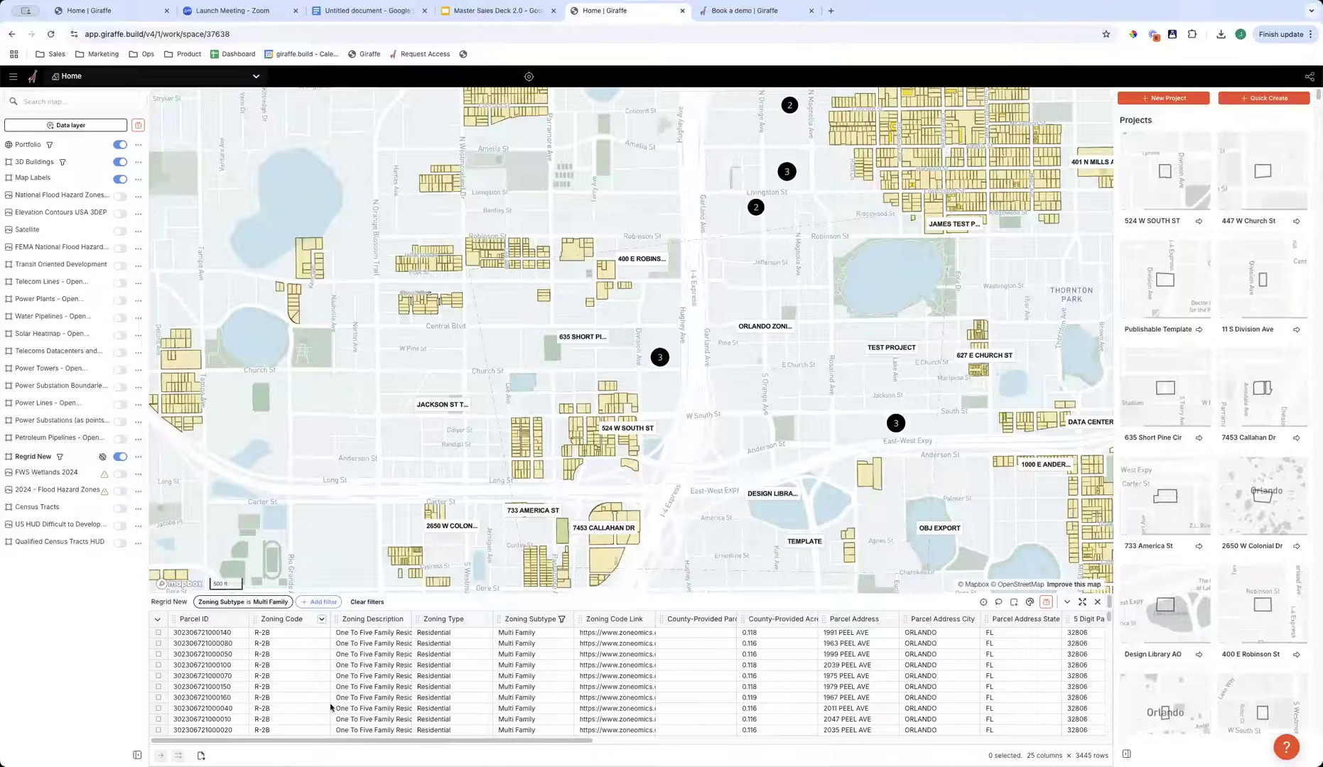
{"action": "left_click_drag", "start_coordinate": [204, 446], "coordinate": [270, 466]}
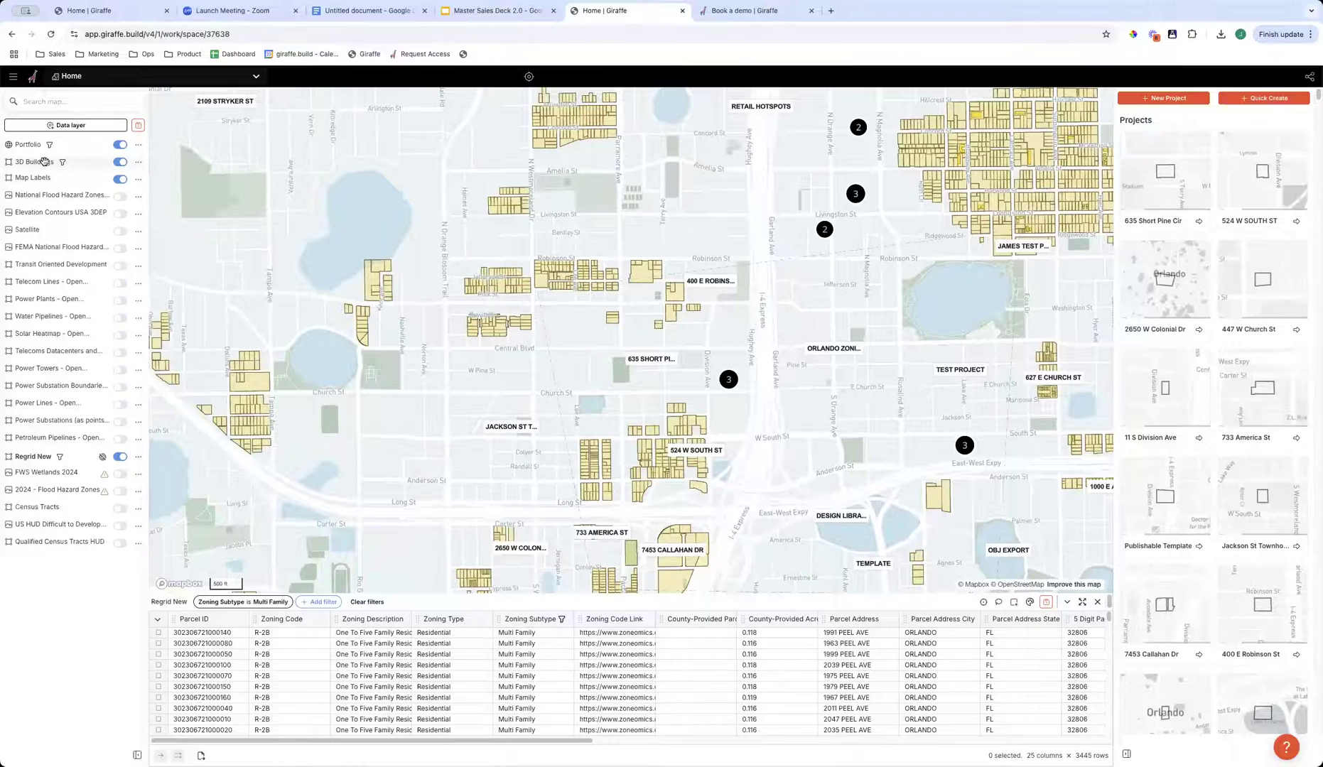
- Open the lens controls of the 3D Buildings layer and inspect the filtered downtown Orlando towers in 3D
{"action": "scroll", "coordinate": [809, 407], "scroll_direction": "up", "scroll_amount": 5}
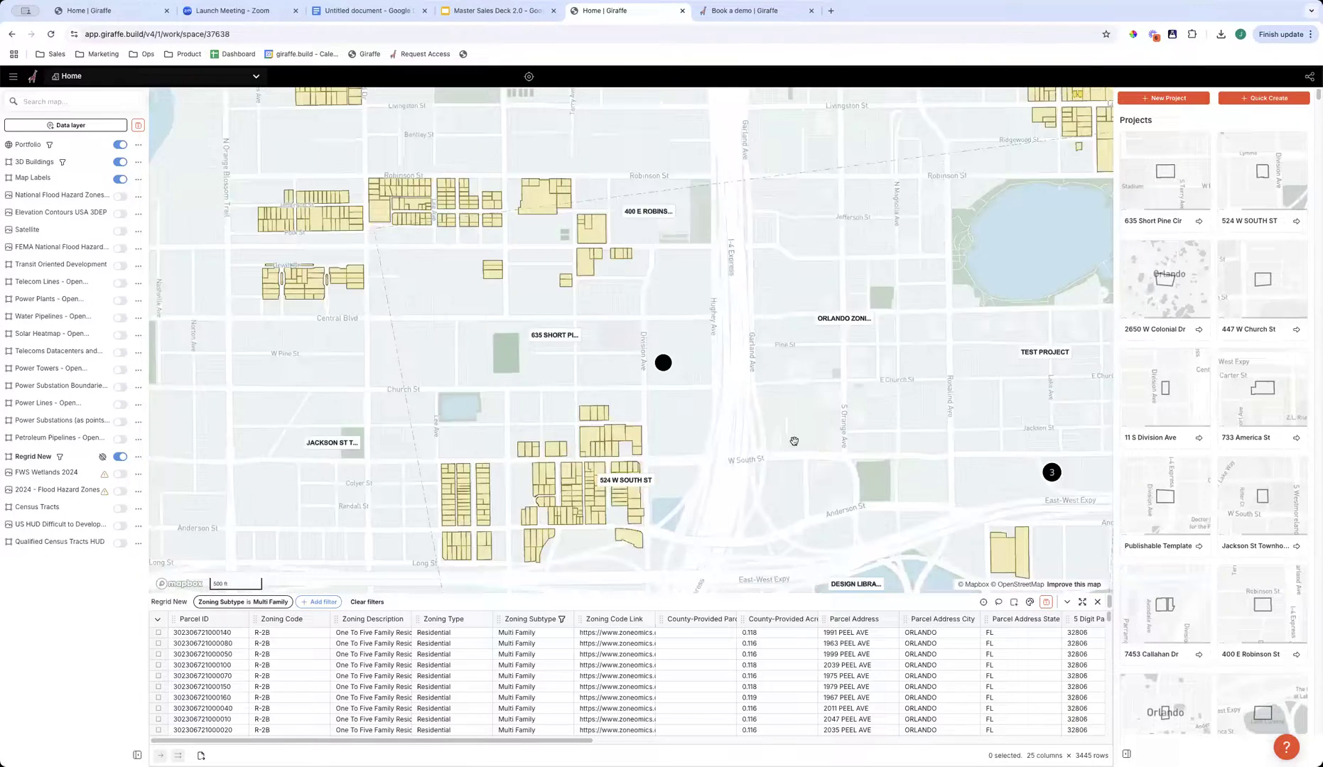
{"action": "left_click_drag", "start_coordinate": [731, 412], "coordinate": [532, 418]}
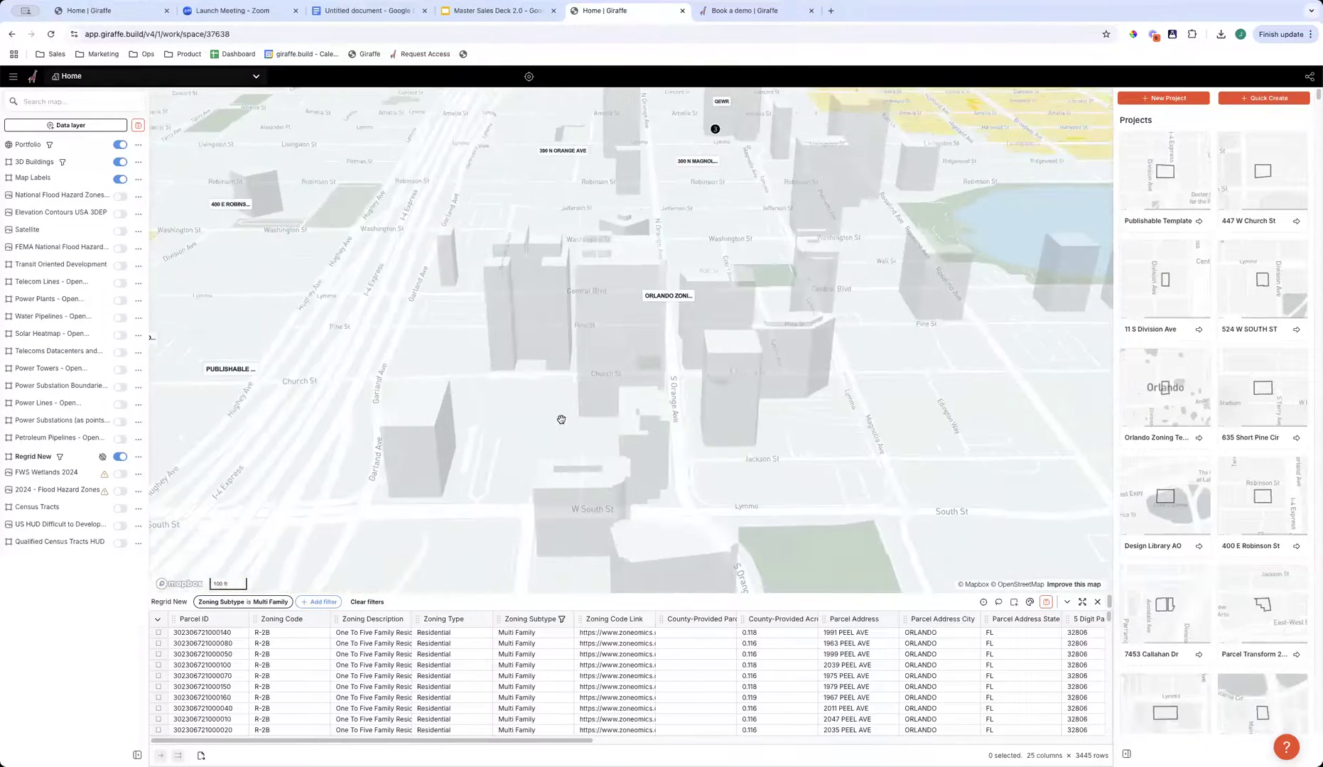
{"action": "left_click", "coordinate": [137, 162]}
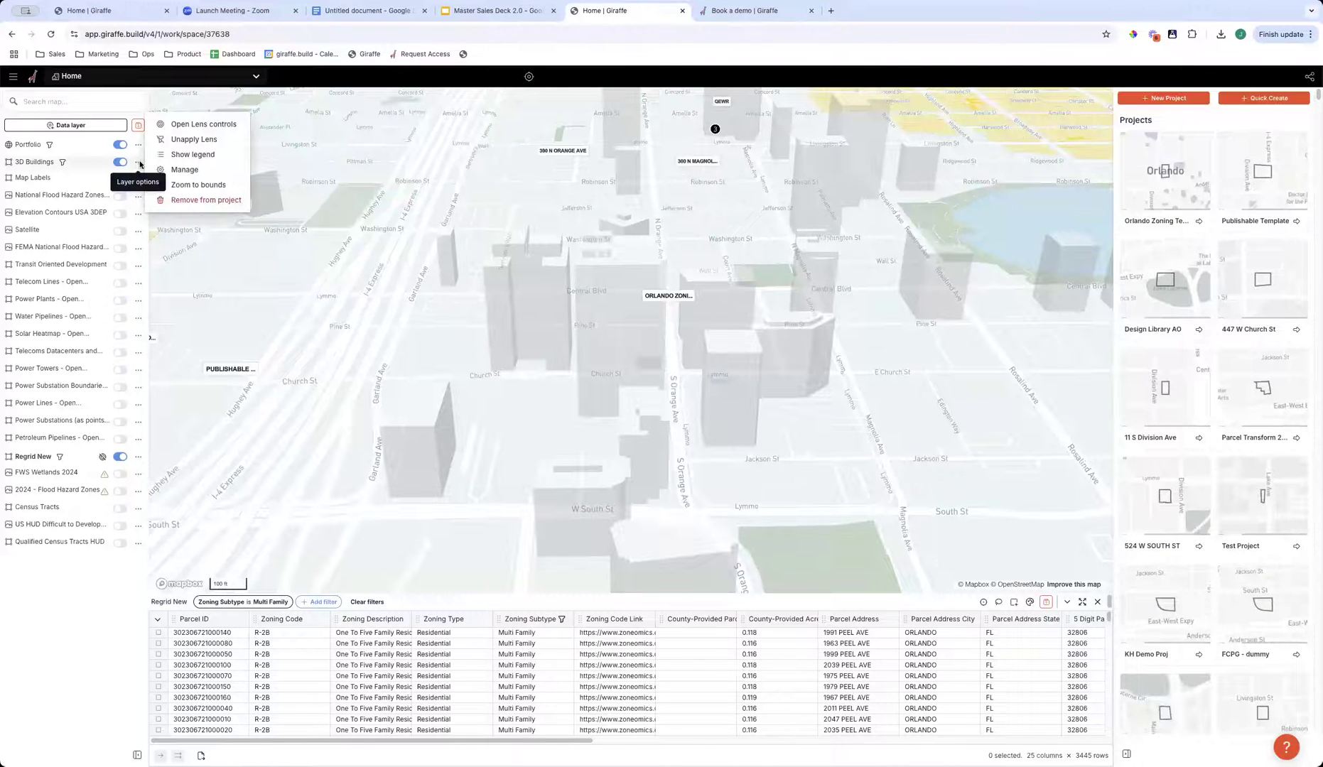
{"action": "left_click", "coordinate": [198, 123]}
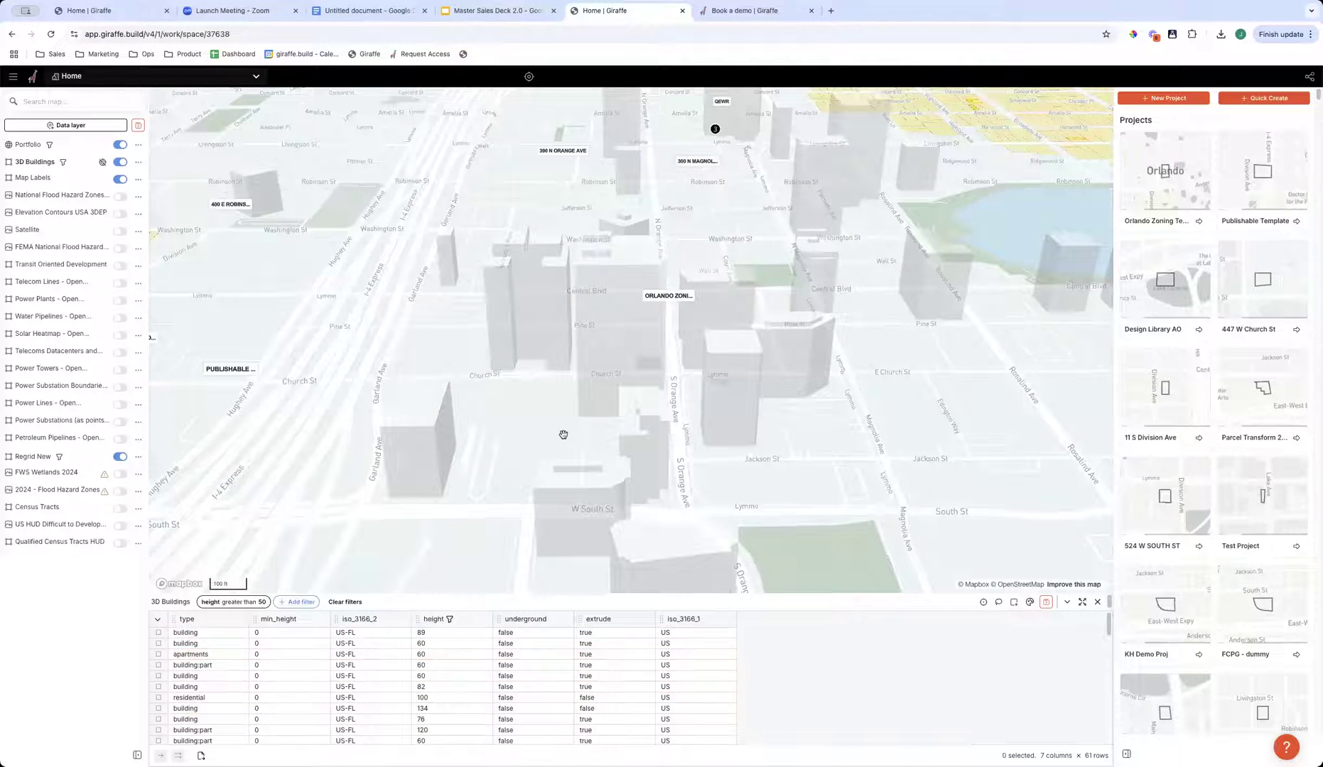
{"action": "right_click_drag", "start_coordinate": [451, 523], "coordinate": [465, 517]}
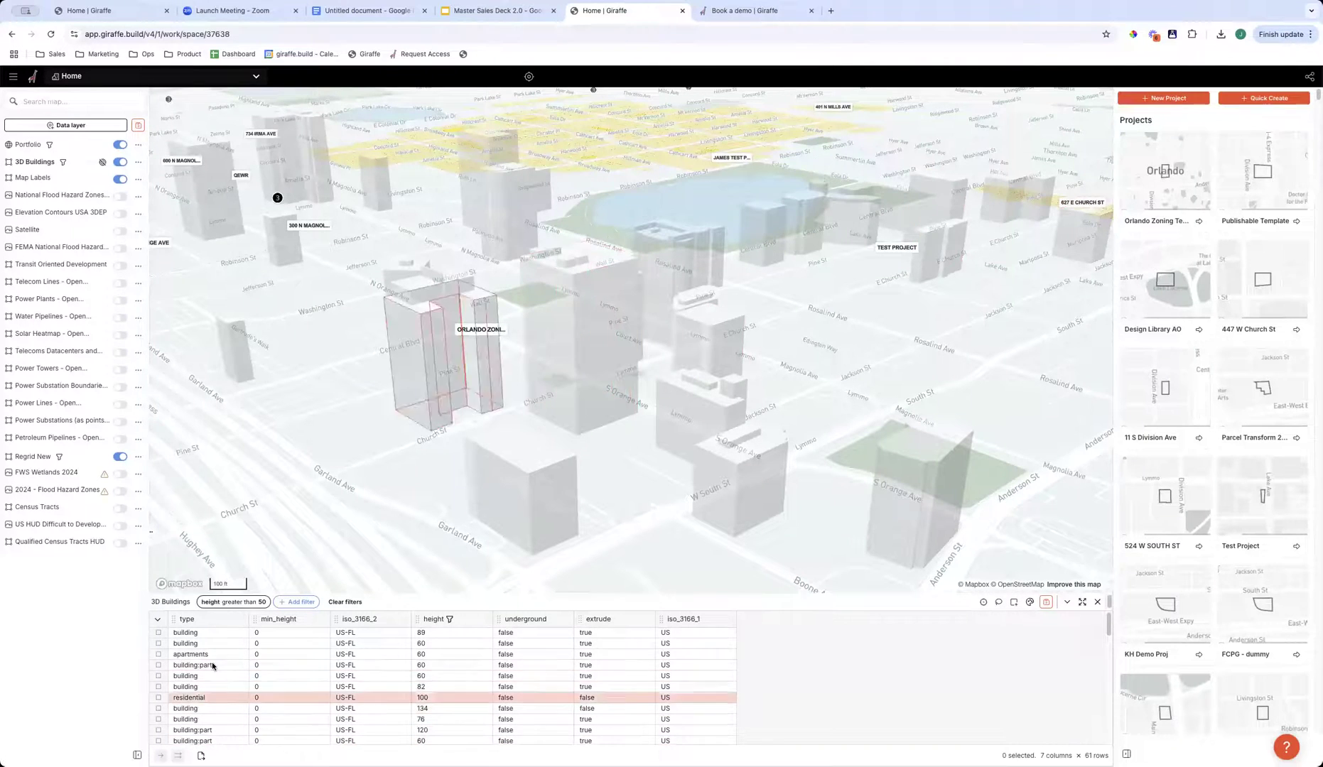
{"action": "right_click_drag", "start_coordinate": [612, 395], "coordinate": [591, 373]}
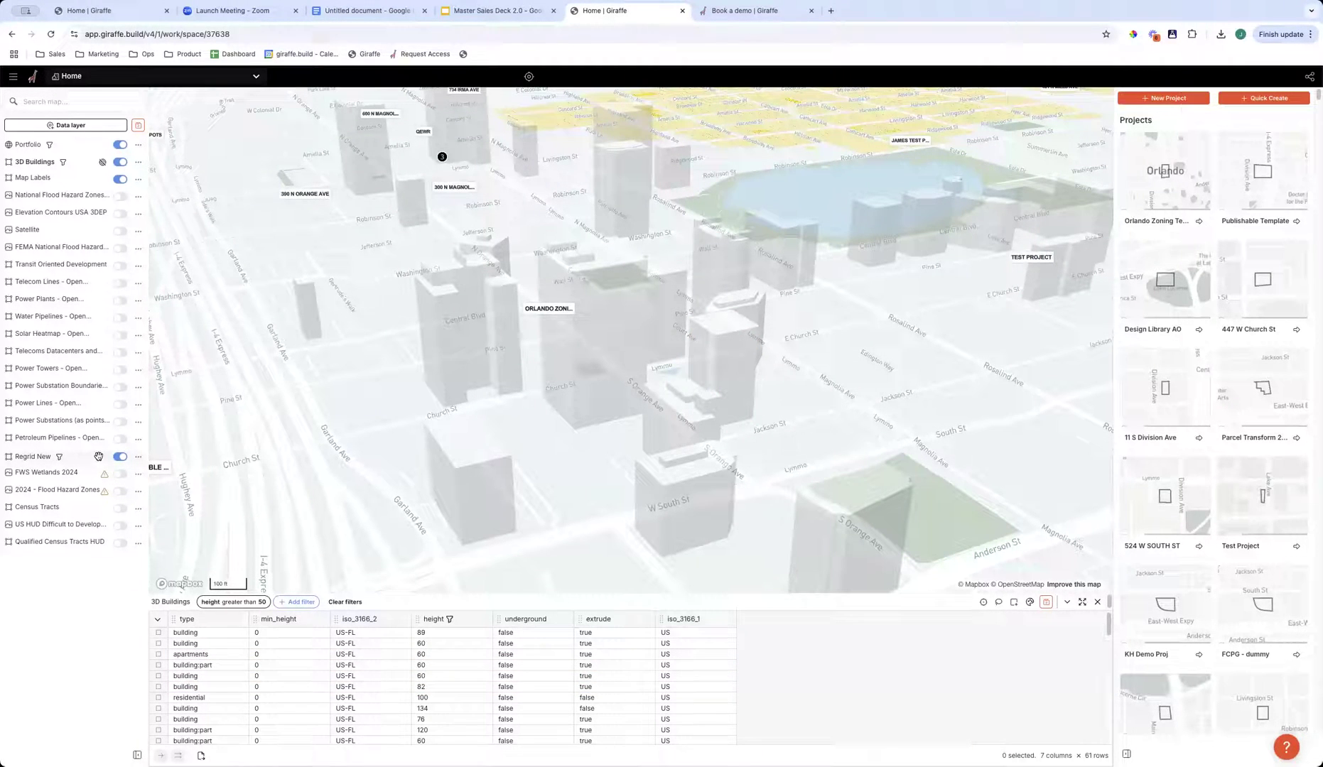
- Show the Regrid New parcel table and remove its Zoning Subtype filter so all downtown parcels display
{"action": "left_click", "coordinate": [138, 458]}
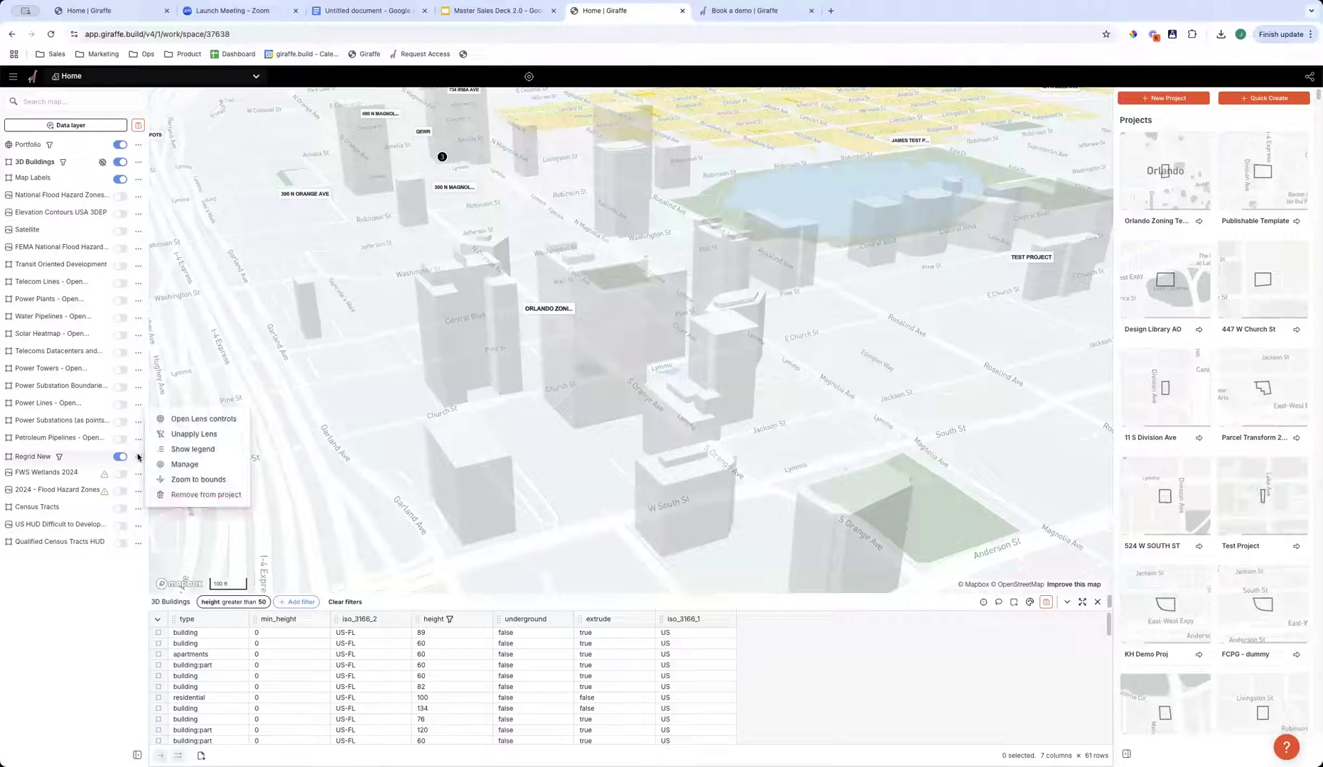
{"action": "left_click", "coordinate": [186, 420]}
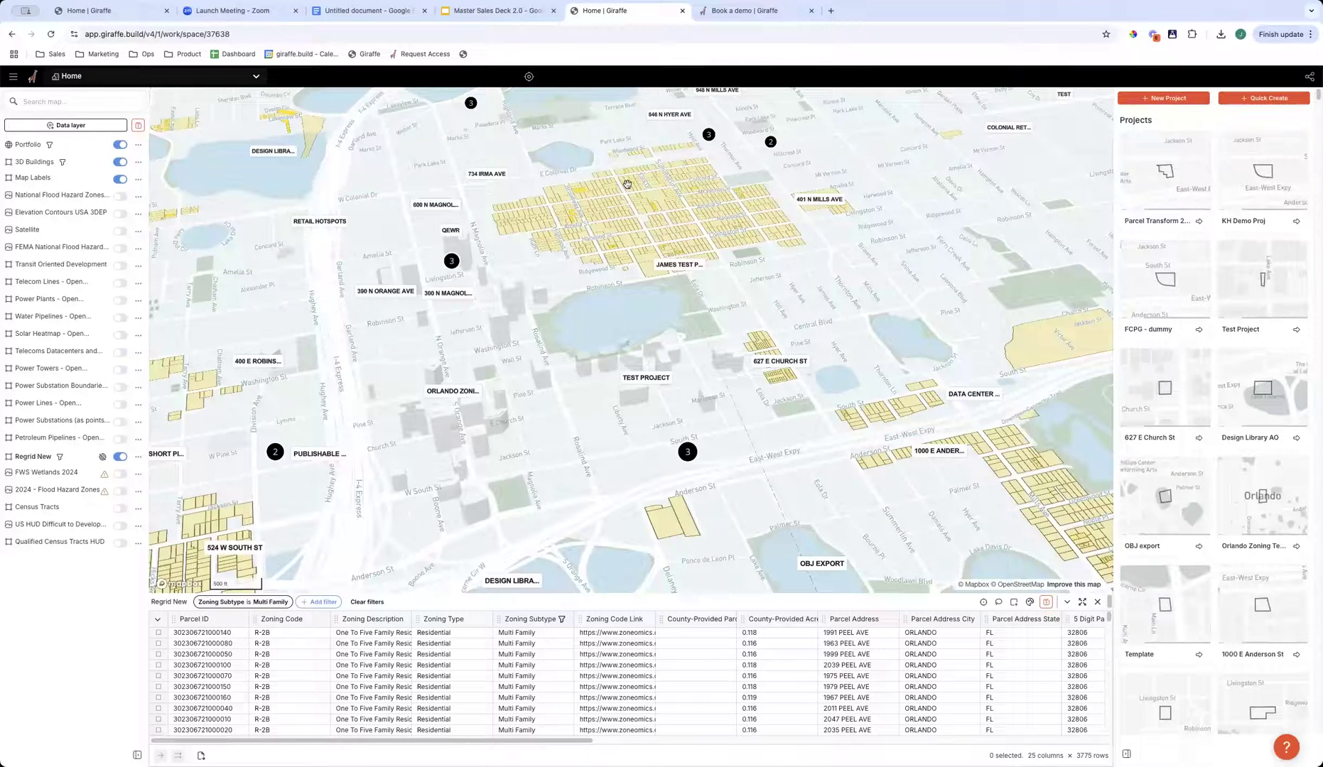
{"action": "left_click", "coordinate": [206, 603]}
{"action": "left_click", "coordinate": [303, 522]}
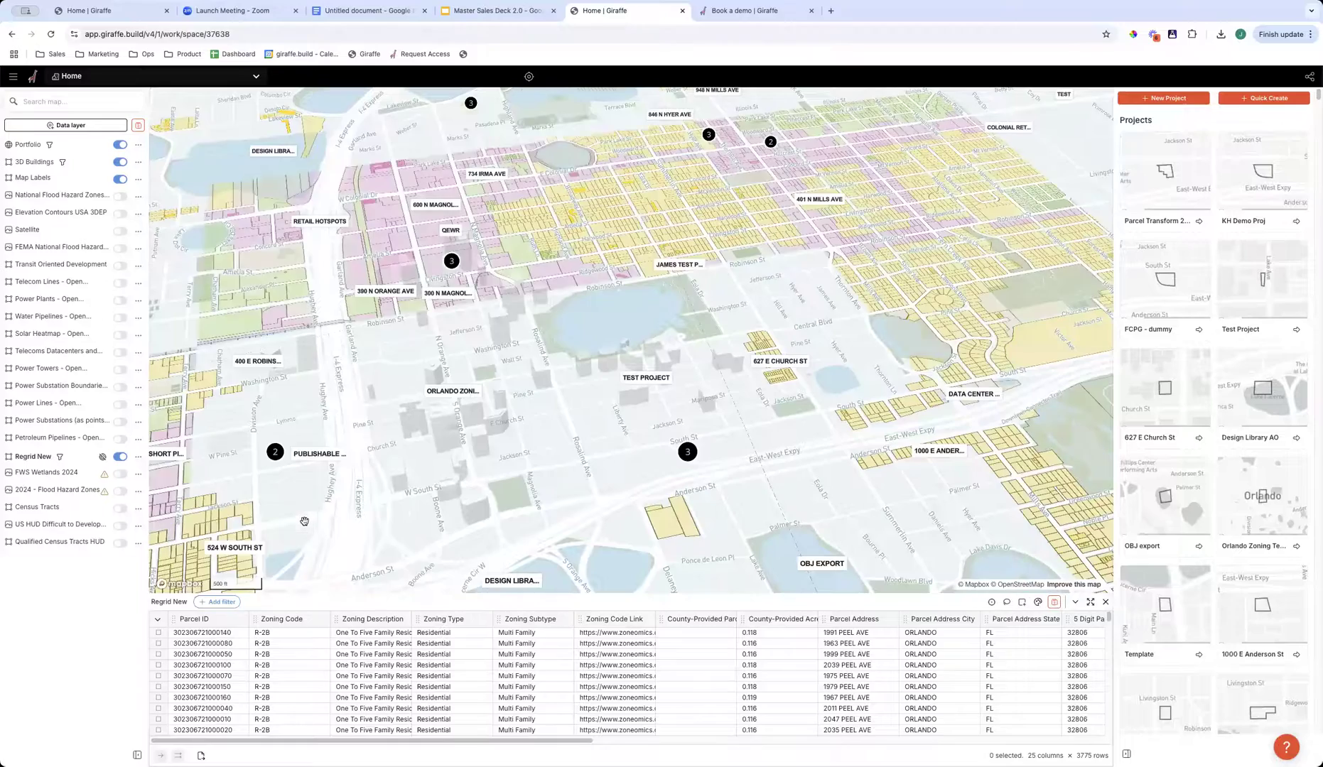
{"action": "scroll", "coordinate": [686, 507], "scroll_direction": "up", "scroll_amount": 5}
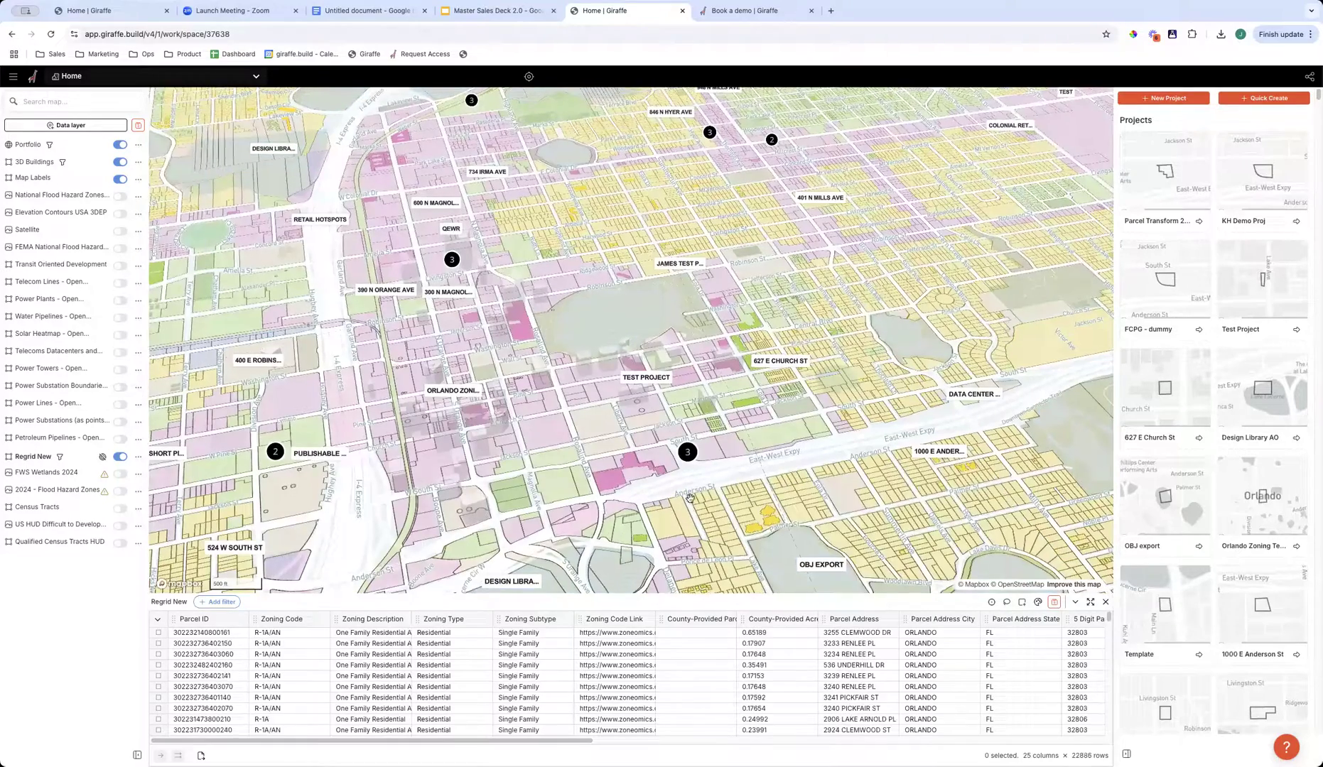
{"action": "scroll", "coordinate": [625, 520], "scroll_direction": "down", "scroll_amount": 1}
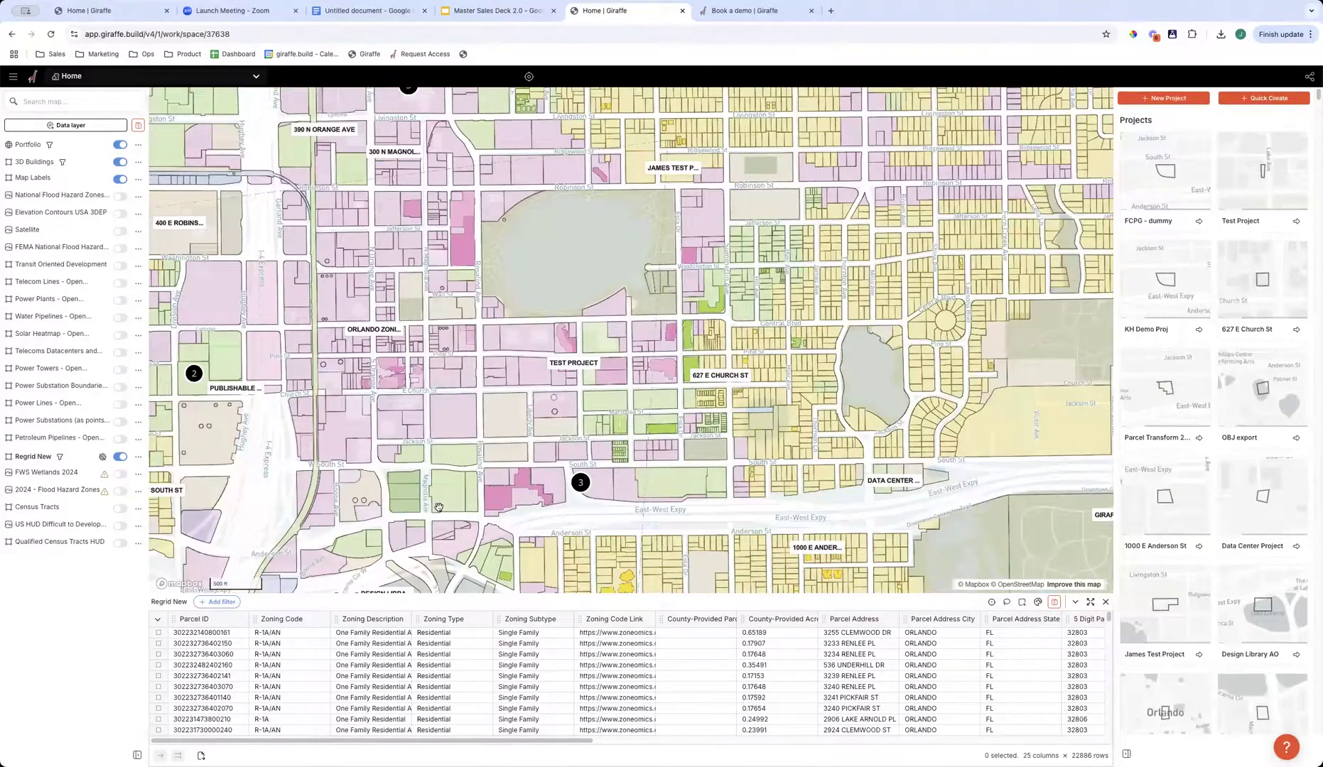
{"action": "scroll", "coordinate": [439, 508], "scroll_direction": "down", "scroll_amount": 1}
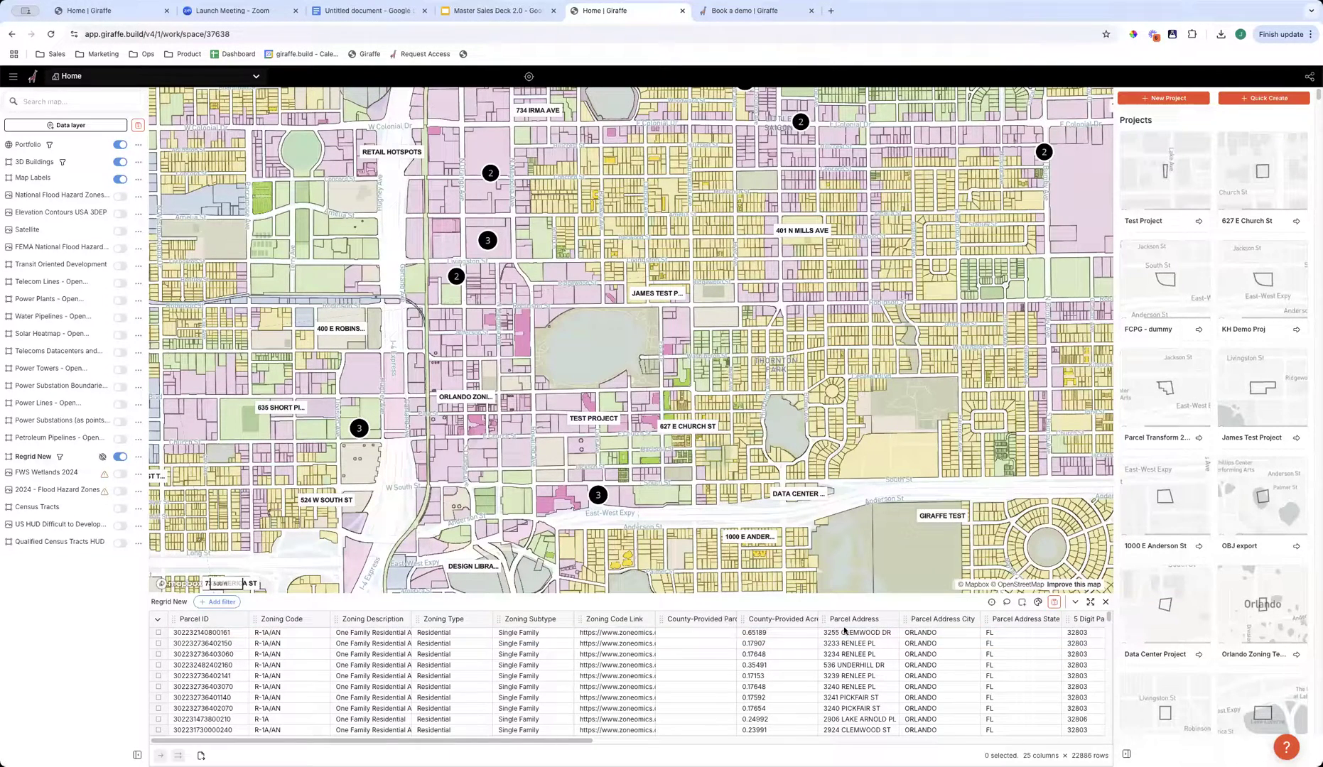
- Filter the Regrid New parcels to those whose Zoning Subtype is Multi Family and look through the filtered rows
{"action": "left_click", "coordinate": [566, 621]}
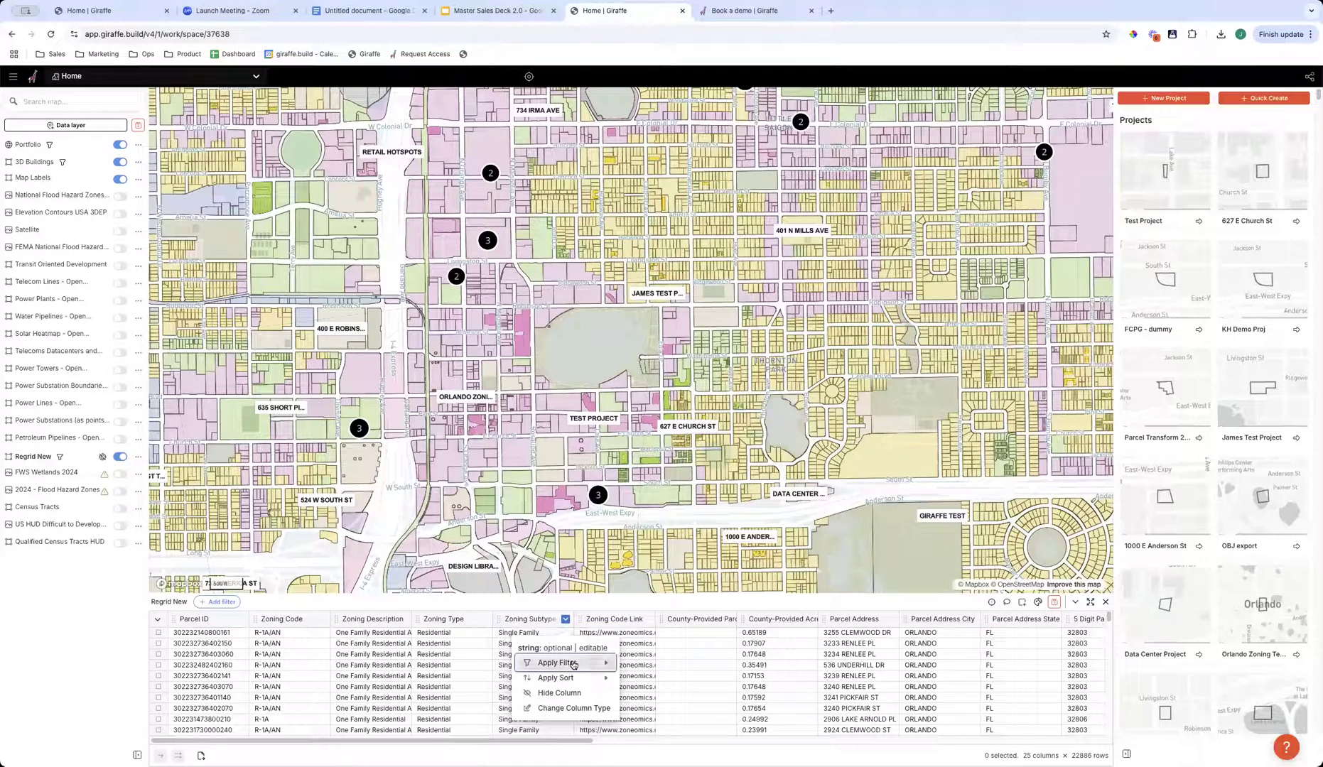
{"action": "mouse_move", "coordinate": [579, 660]}
{"action": "mouse_move", "coordinate": [675, 550]}
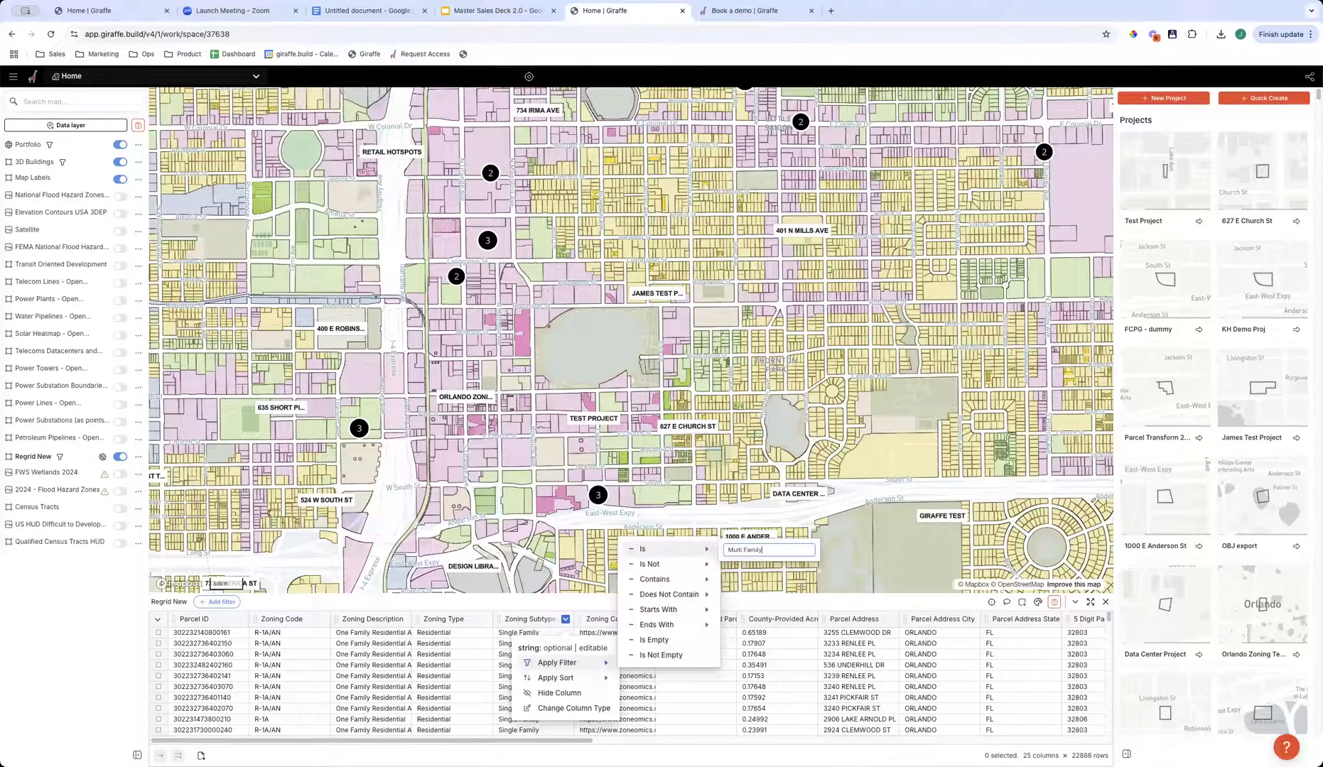
{"action": "key", "text": "Return"}
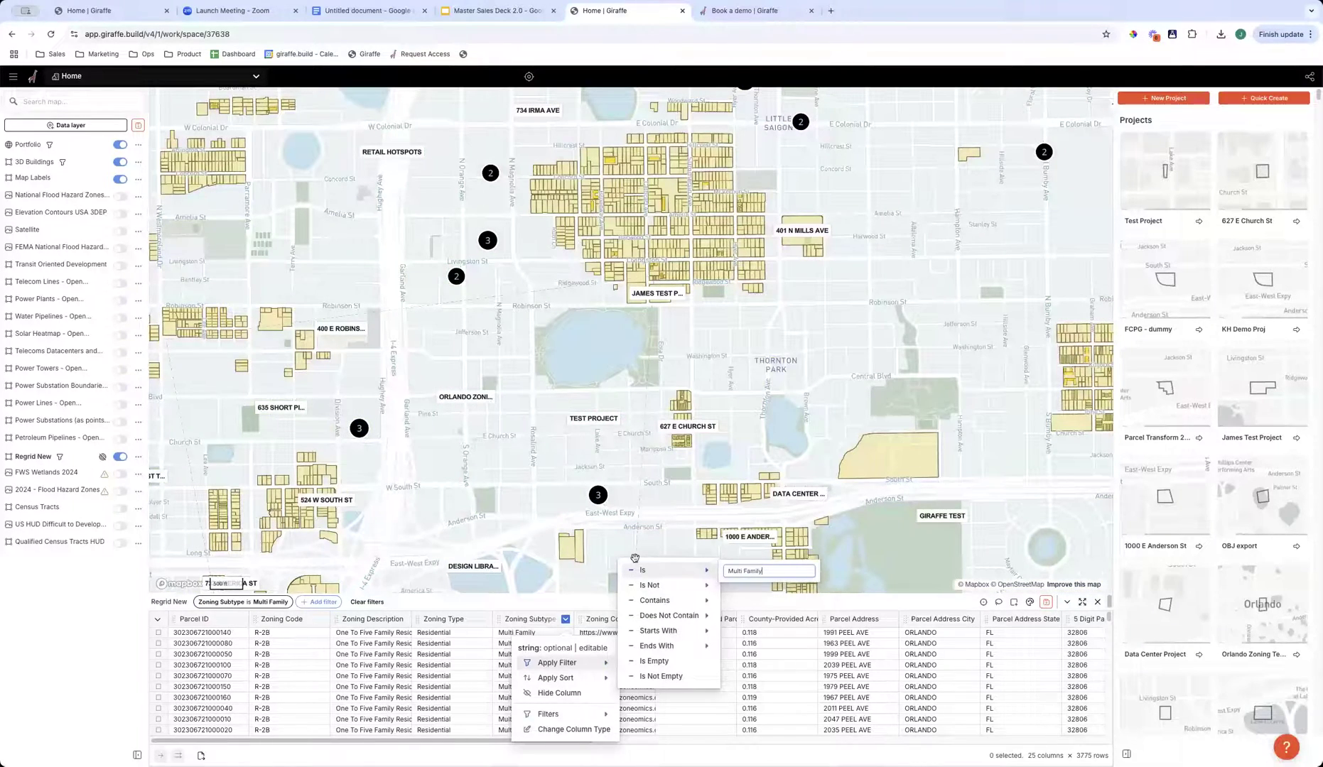
{"action": "left_click", "coordinate": [463, 609]}
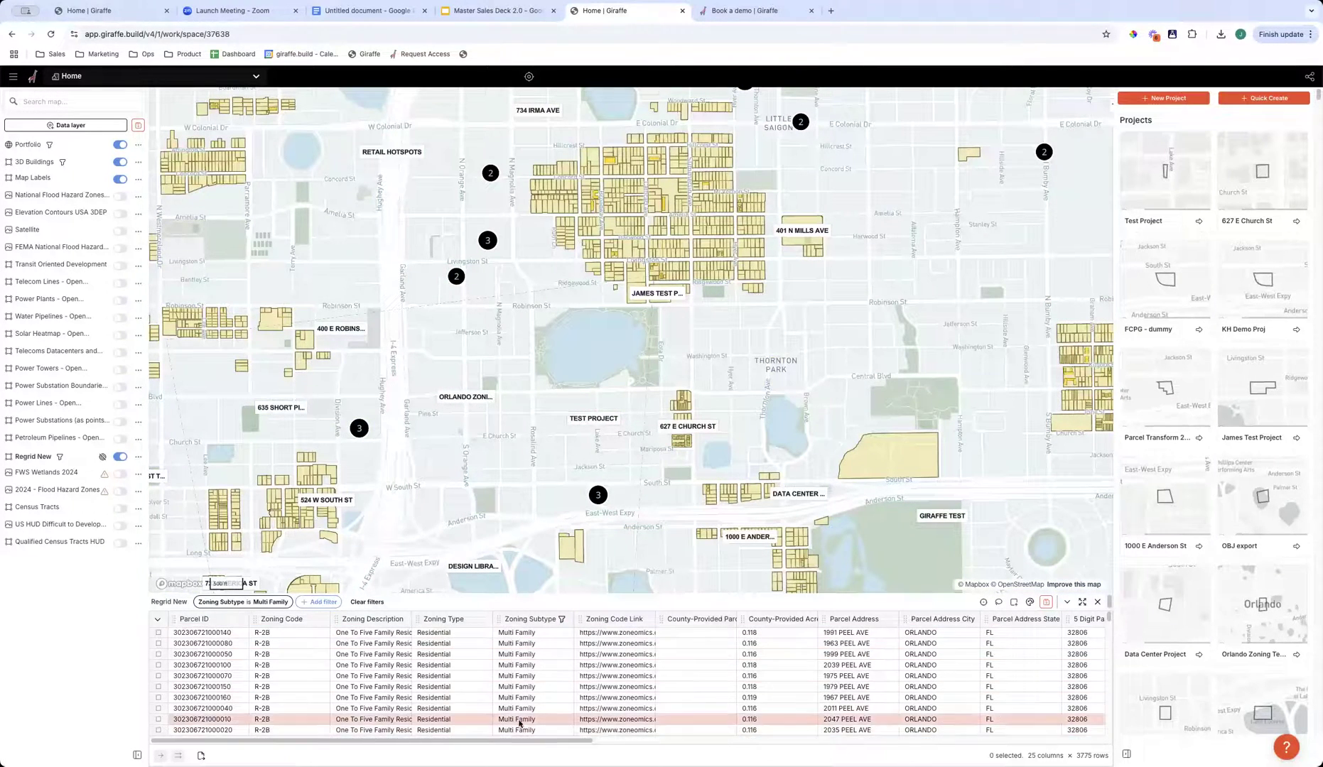
{"action": "scroll", "coordinate": [522, 718], "scroll_direction": "down", "scroll_amount": 2}
{"action": "scroll", "coordinate": [523, 718], "scroll_direction": "up", "scroll_amount": 3}
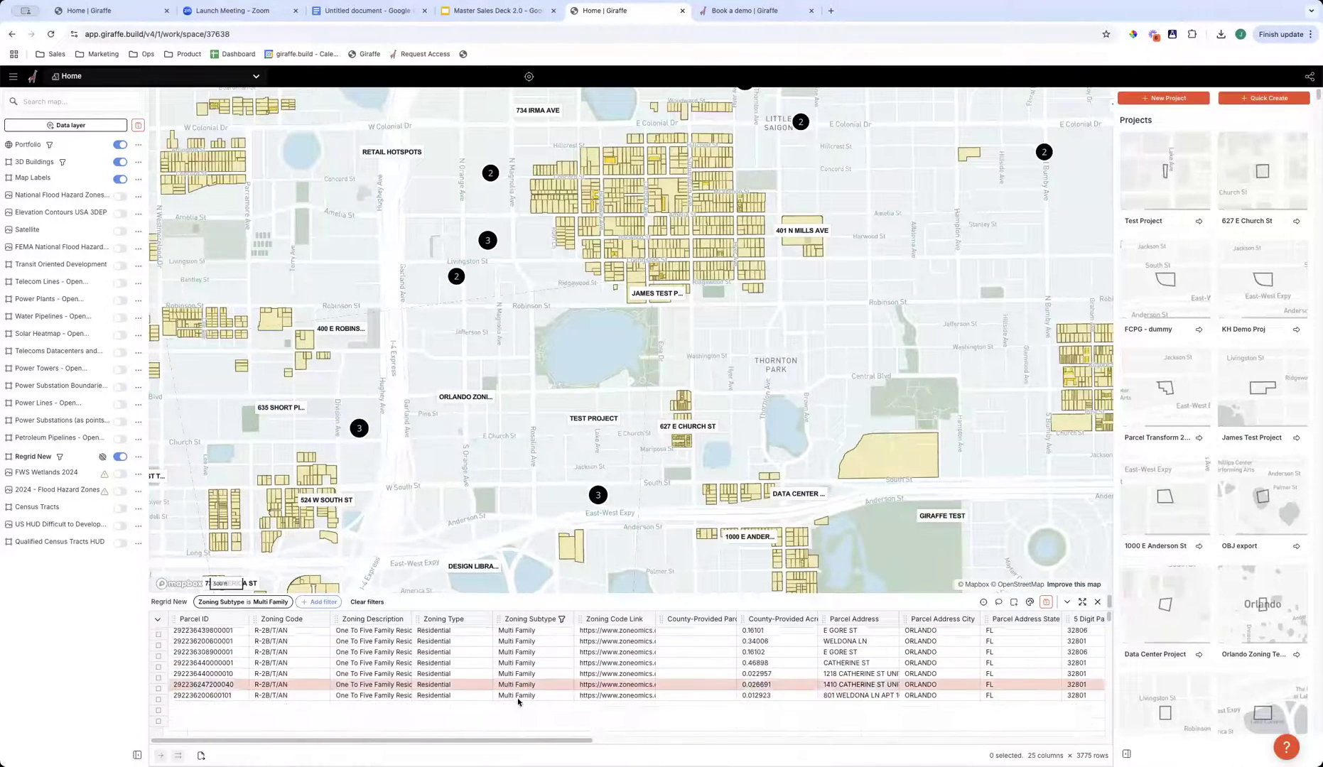
- Remove the Multi Family zoning filter from the parcels and turn off the Regrid New layer
{"action": "left_click", "coordinate": [565, 620]}
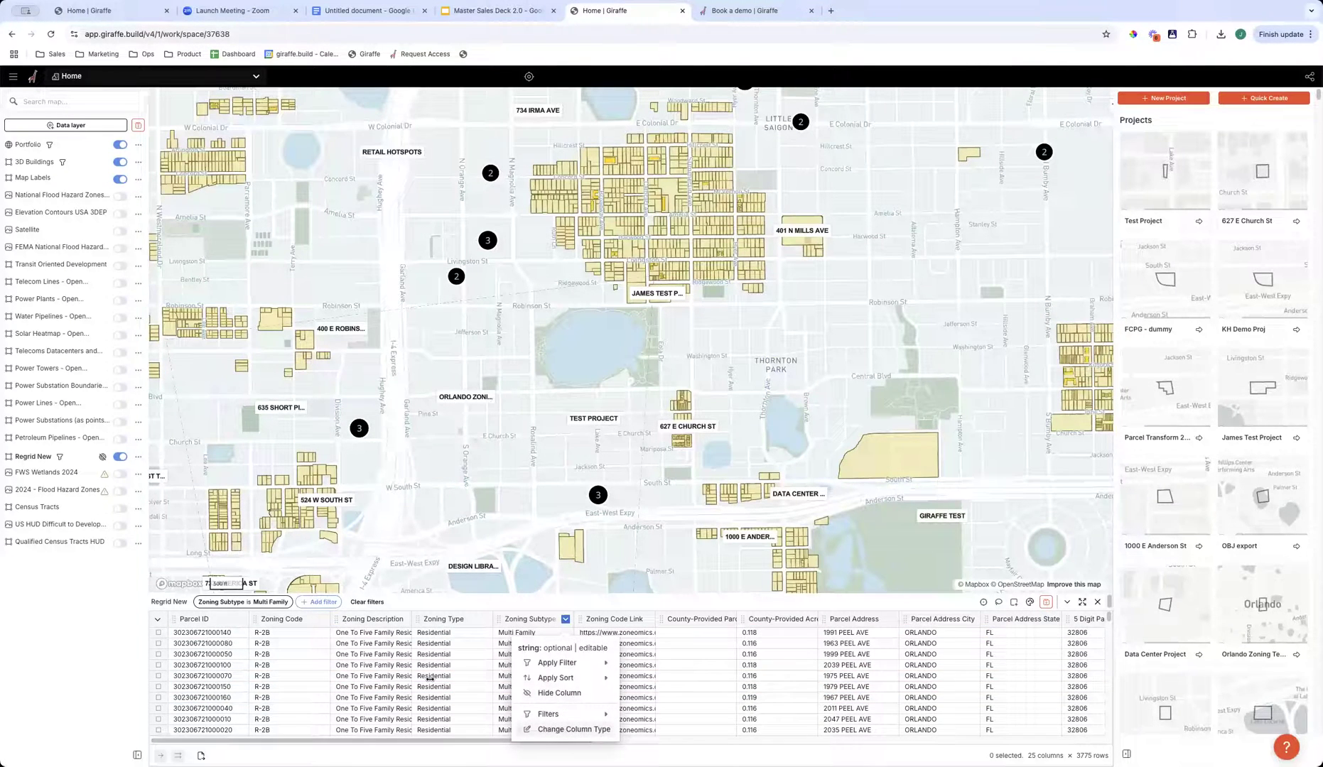
{"action": "left_click", "coordinate": [266, 604]}
{"action": "left_click", "coordinate": [301, 519]}
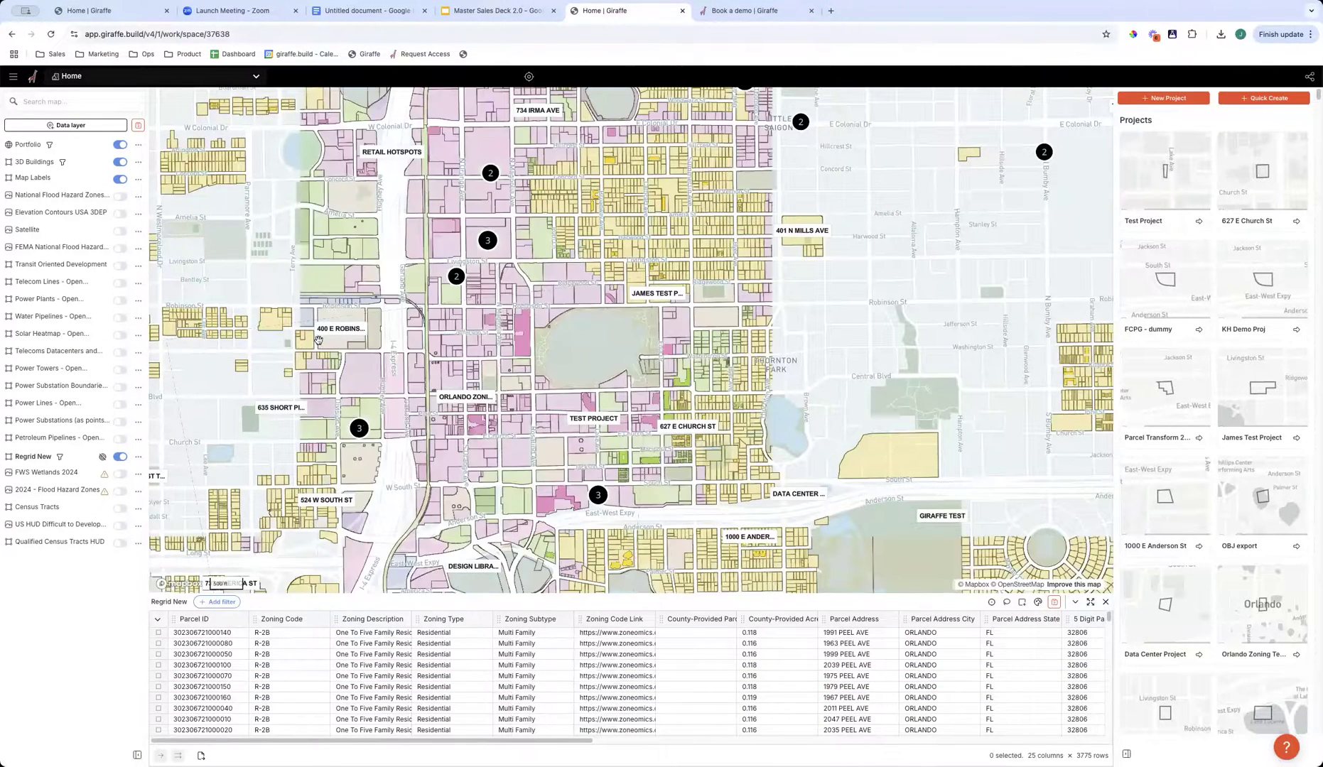
{"action": "left_click", "coordinate": [120, 458]}
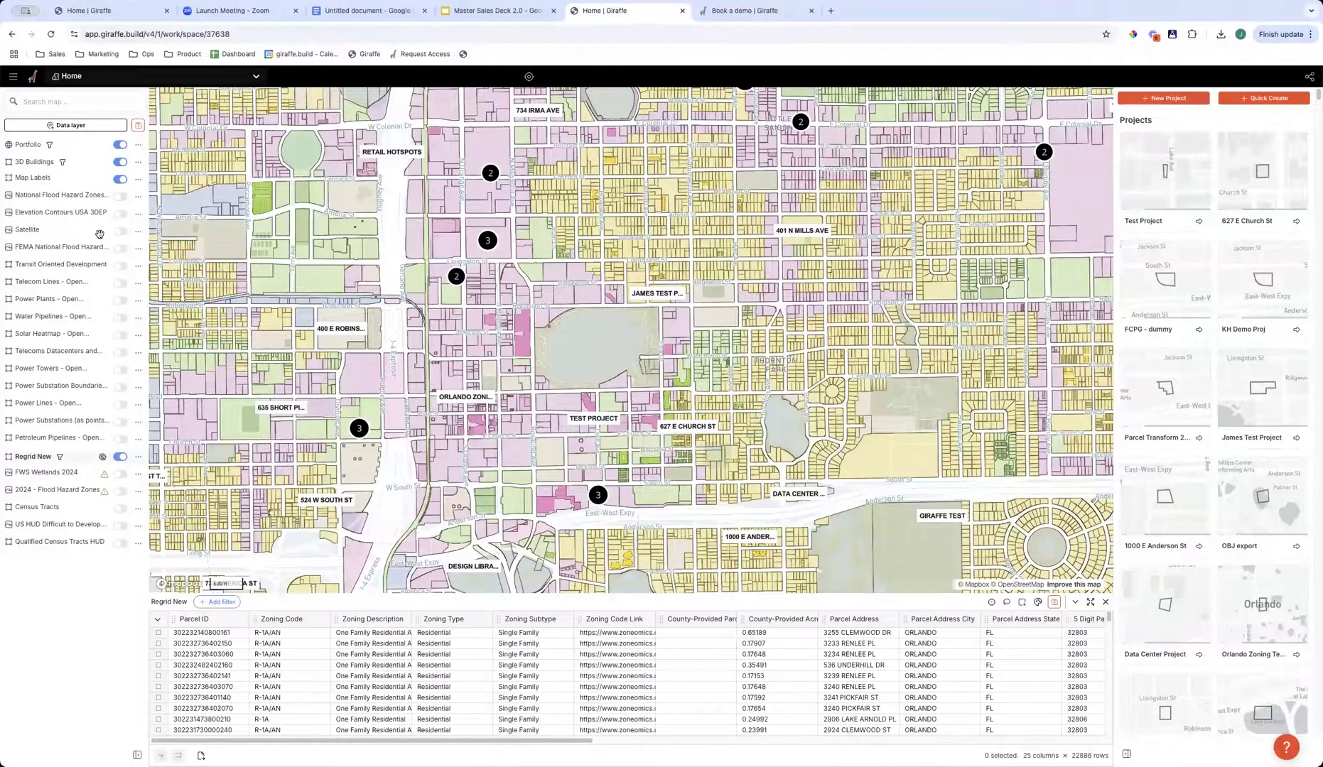
- Open the 3D Buildings data table, remove its height filter and view all downtown Orlando buildings in 3D
{"action": "left_click", "coordinate": [132, 163]}
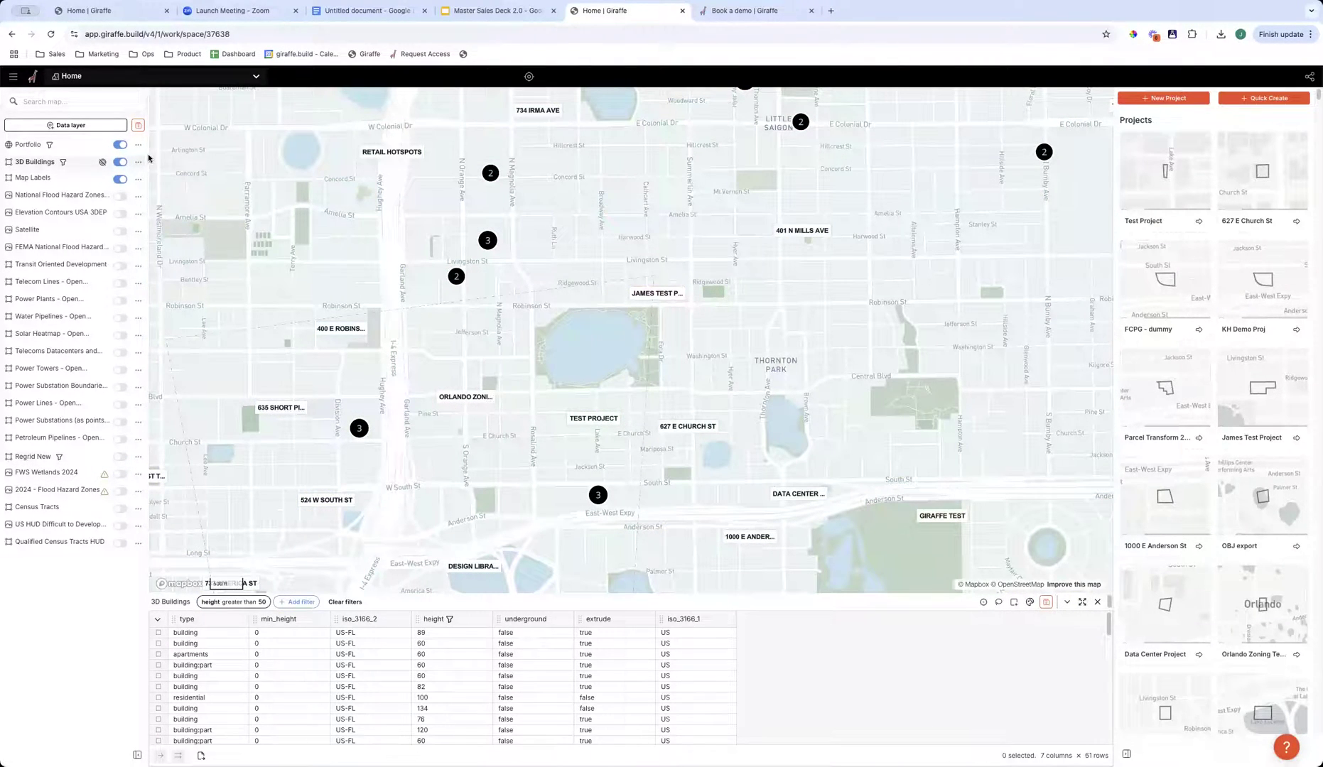
{"action": "left_click", "coordinate": [139, 162]}
{"action": "left_click", "coordinate": [97, 162]}
{"action": "left_click", "coordinate": [139, 162]}
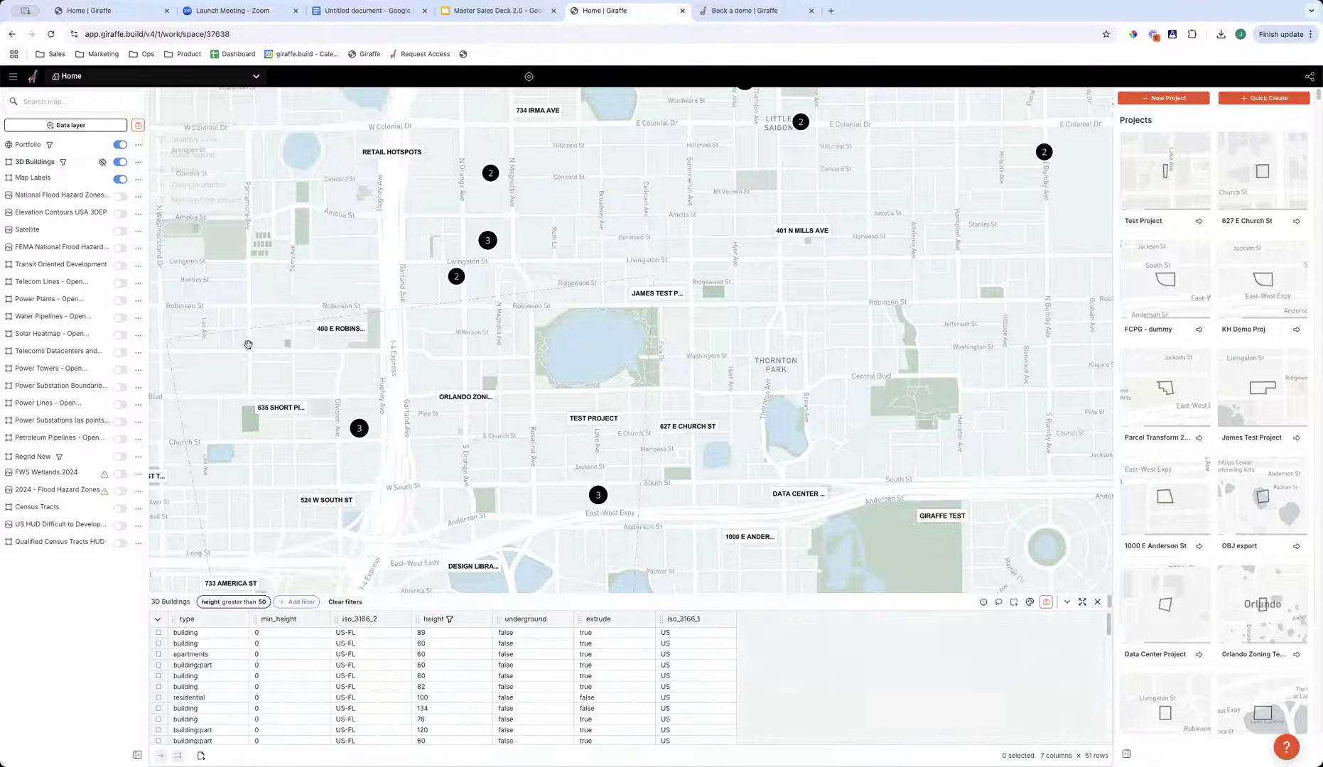
{"action": "left_click_drag", "start_coordinate": [471, 485], "coordinate": [541, 466]}
{"action": "right_click_drag", "start_coordinate": [532, 458], "coordinate": [418, 661]}
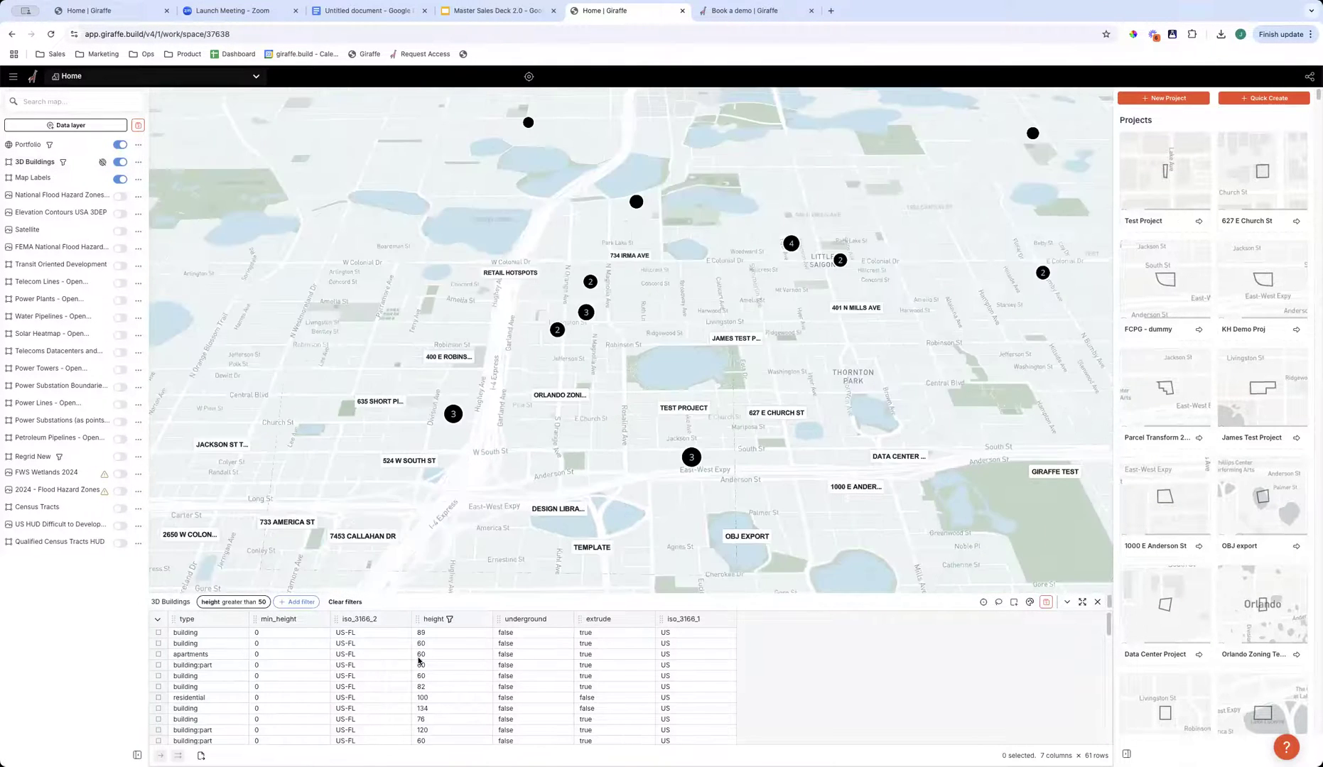
{"action": "left_click", "coordinate": [227, 604]}
{"action": "left_click", "coordinate": [322, 523]}
{"action": "left_click_drag", "start_coordinate": [515, 523], "coordinate": [474, 542]}
{"action": "mouse_move", "coordinate": [474, 542]}
{"action": "right_mouse_down"}
{"action": "mouse_move", "coordinate": [521, 503]}
{"action": "mouse_move", "coordinate": [487, 497]}
{"action": "mouse_move", "coordinate": [470, 524]}
{"action": "right_mouse_up"}
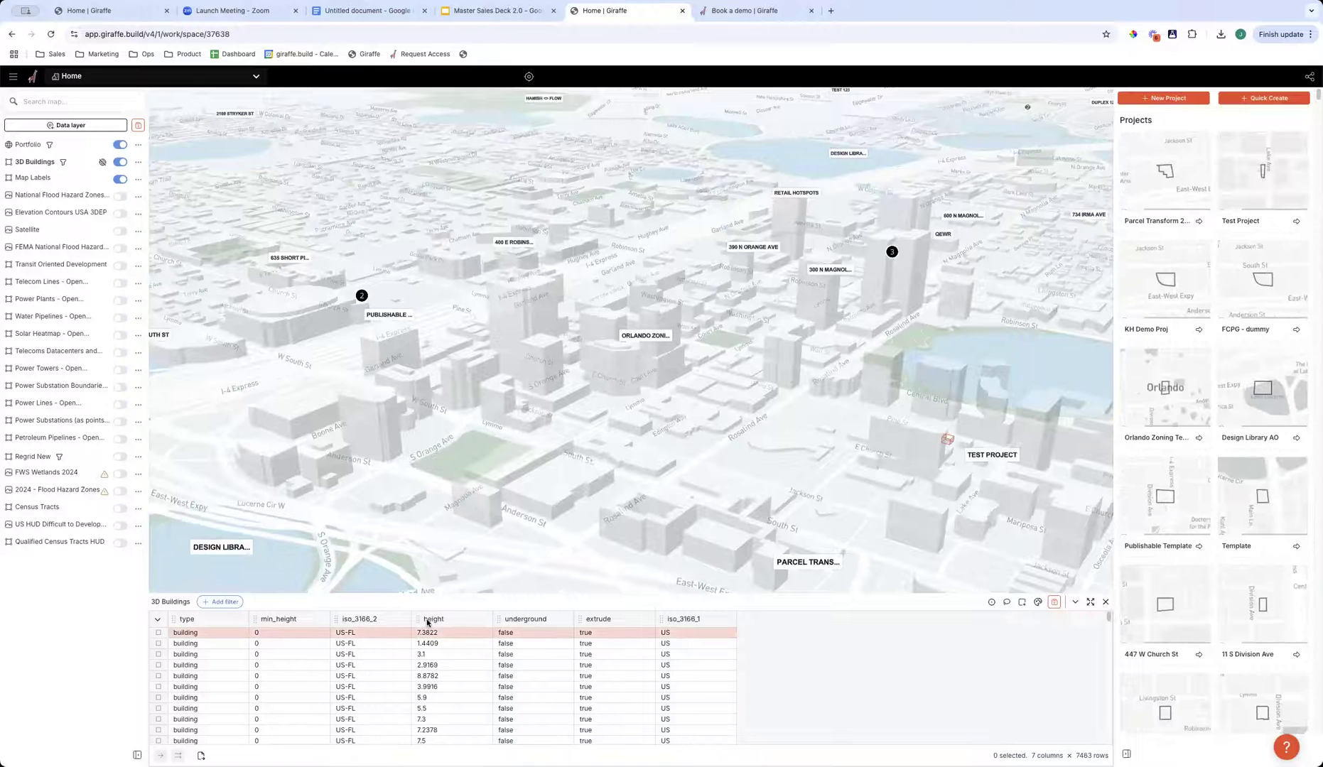
{"action": "right_click_drag", "start_coordinate": [438, 451], "coordinate": [725, 403]}
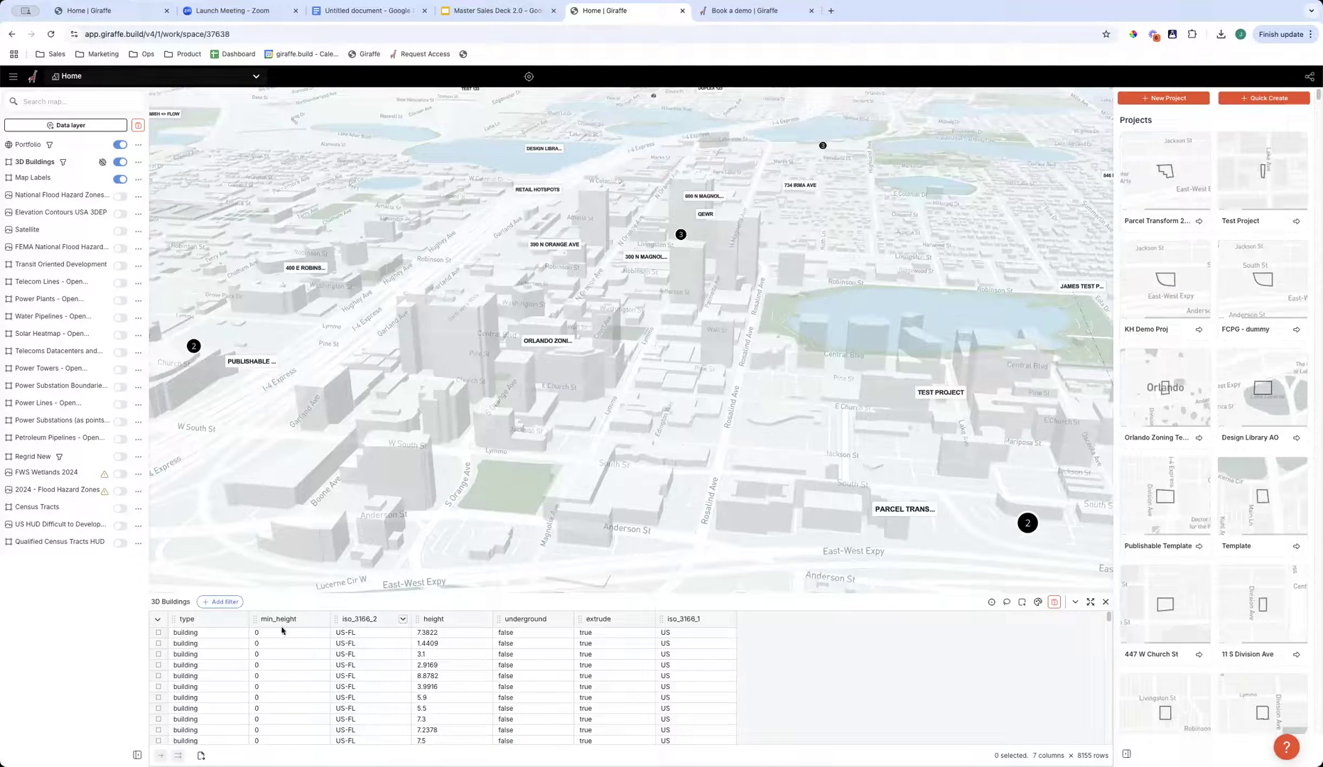
- Filter the 3D Buildings data to rows with height greater than 30 and view the filtered downtown buildings
{"action": "left_click", "coordinate": [483, 621]}
{"action": "mouse_move", "coordinate": [490, 663]}
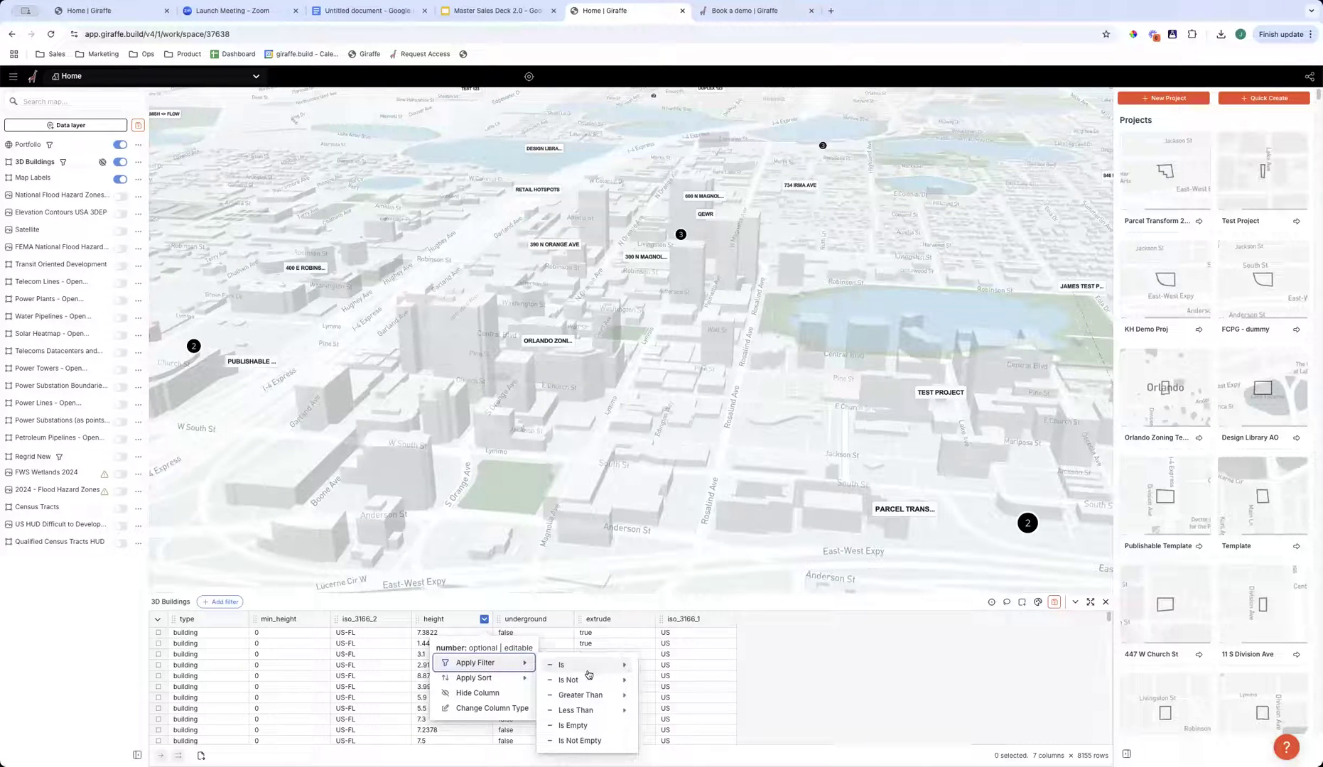
{"action": "mouse_move", "coordinate": [580, 695]}
{"action": "left_click", "coordinate": [683, 695]}
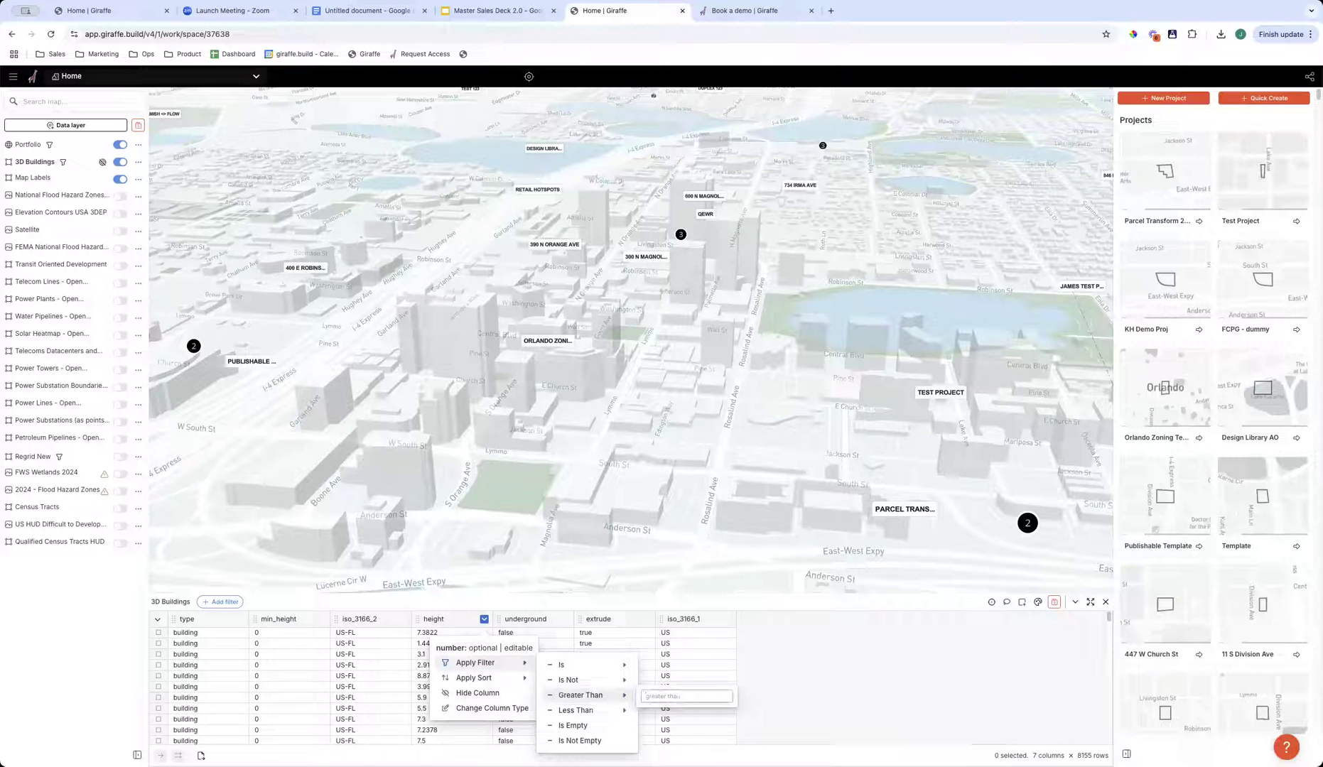
{"action": "key", "text": "Return"}
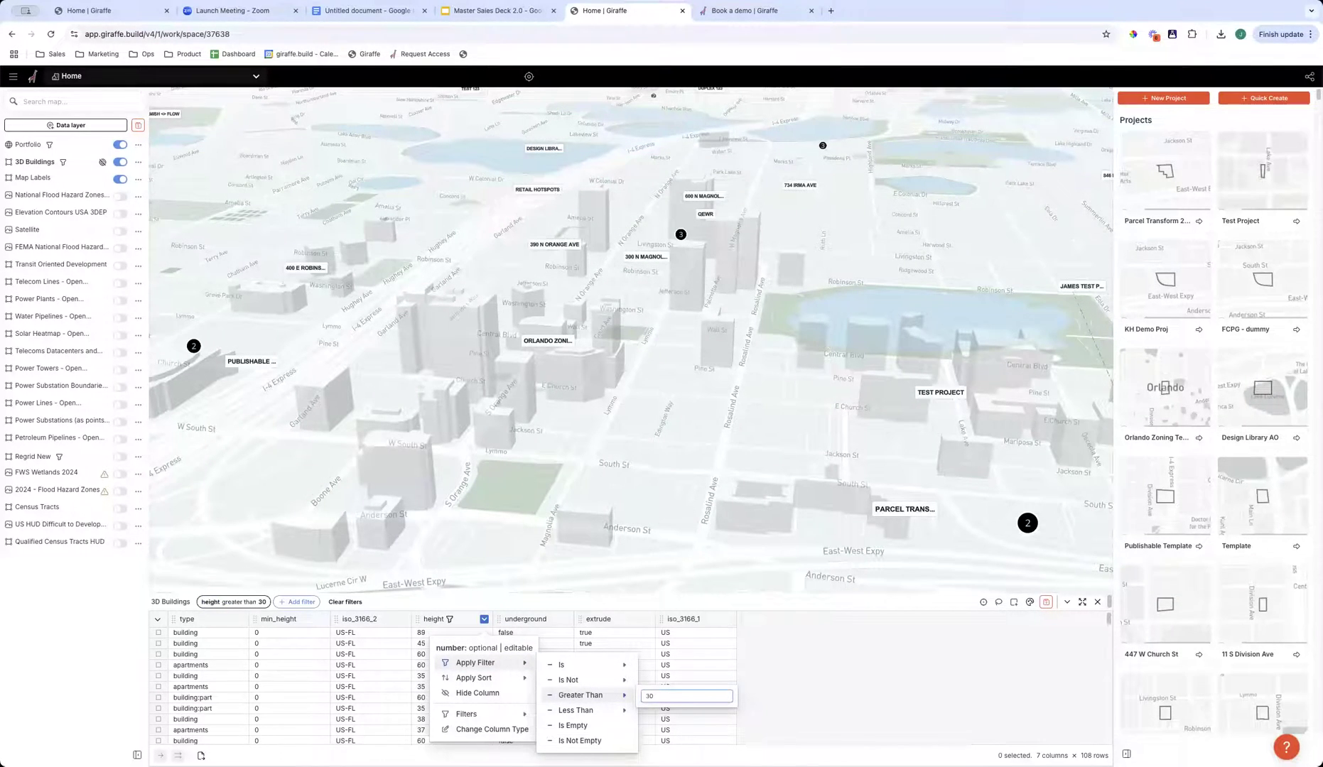
{"action": "left_click", "coordinate": [599, 521]}
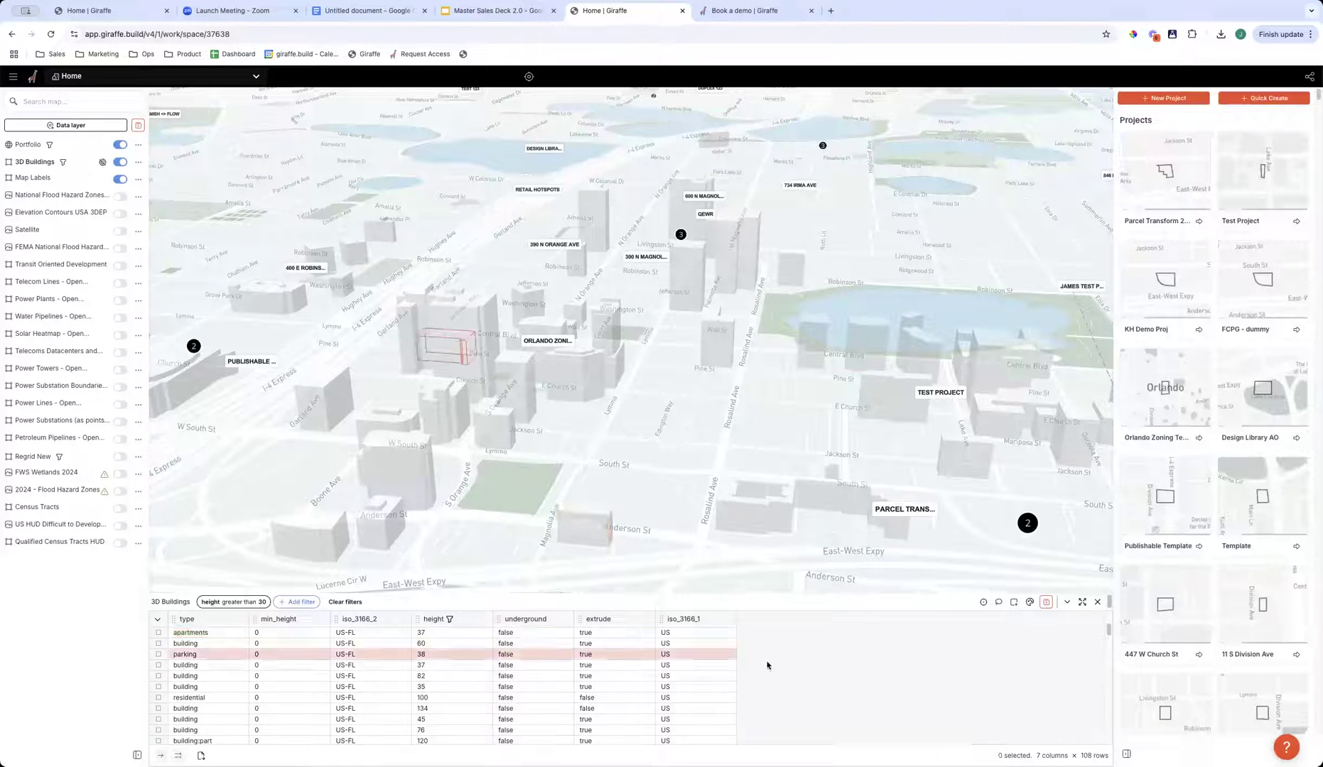
{"action": "right_click_drag", "start_coordinate": [671, 552], "coordinate": [480, 500]}
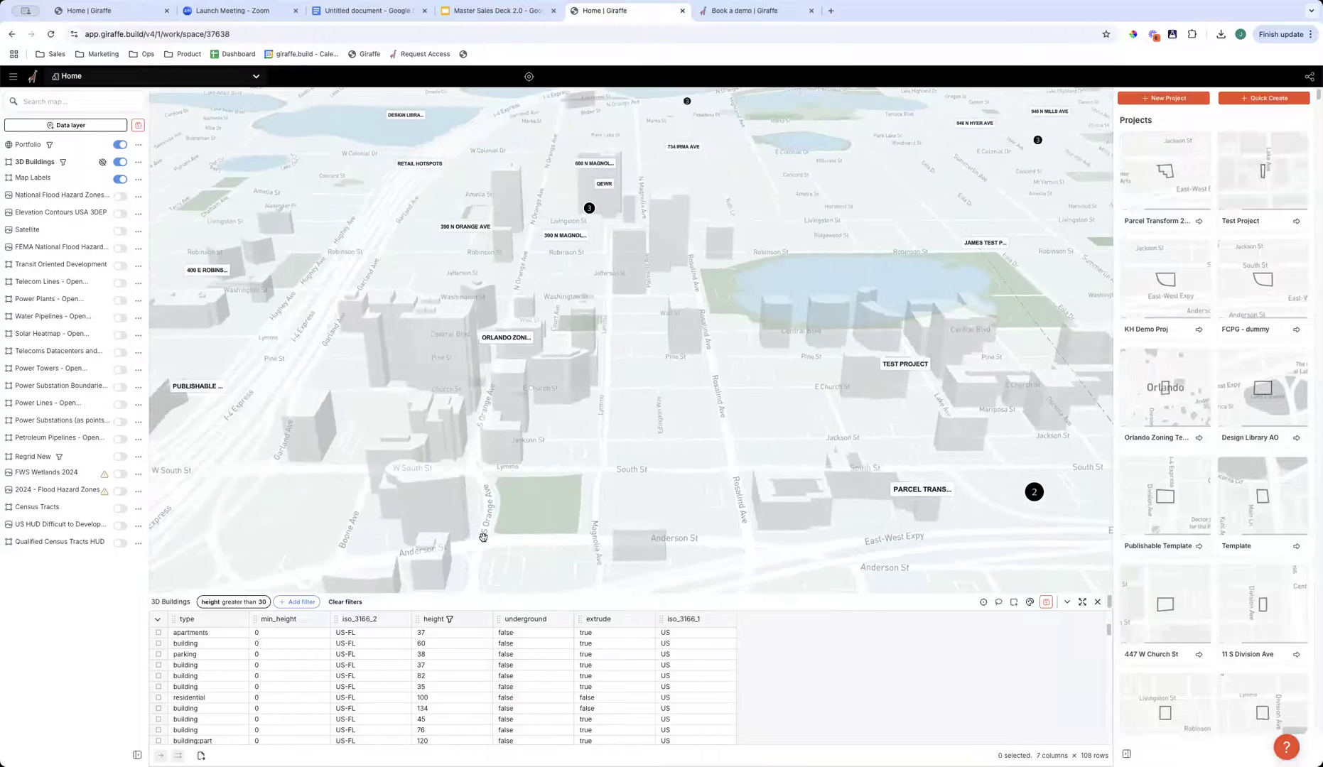
{"action": "scroll", "coordinate": [485, 537], "scroll_direction": "down", "scroll_amount": 3}
{"action": "left_click_drag", "start_coordinate": [288, 476], "coordinate": [458, 458]}
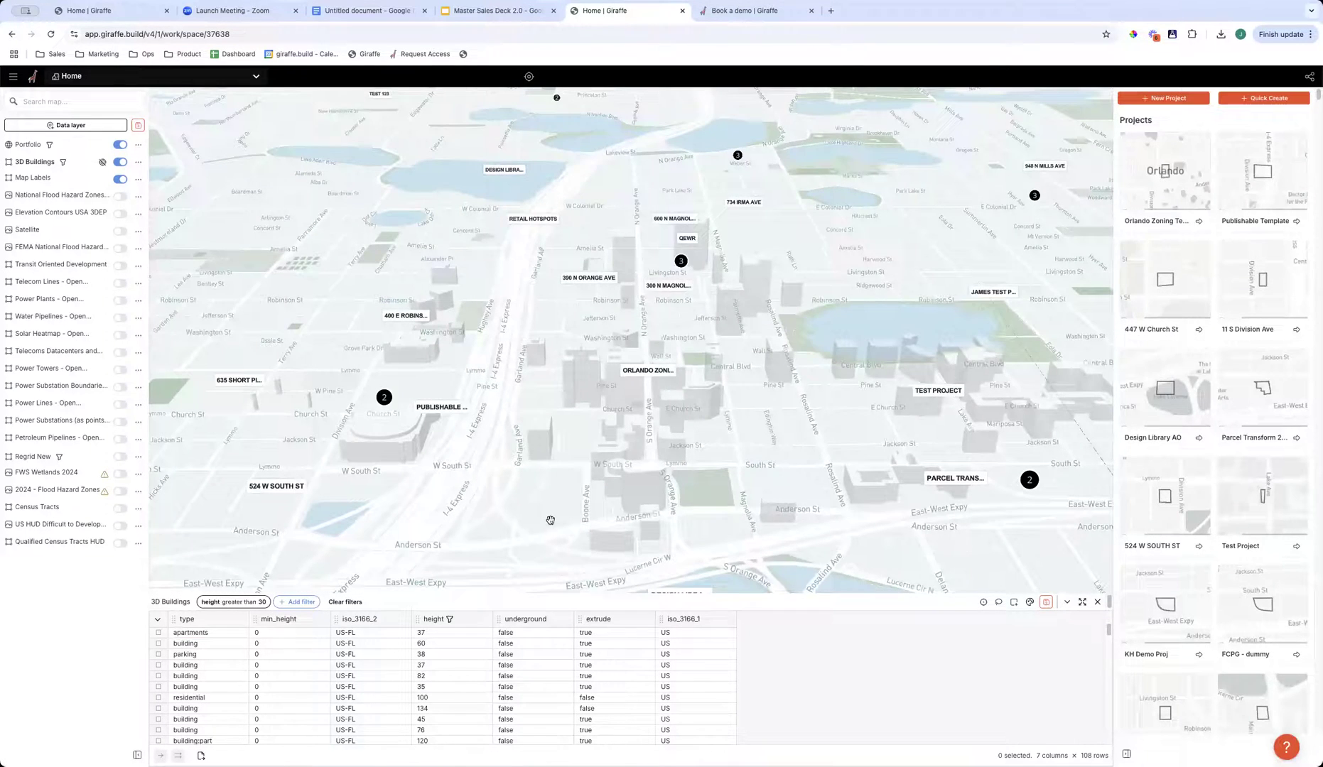
{"action": "scroll", "coordinate": [834, 520], "scroll_direction": "up", "scroll_amount": 3}
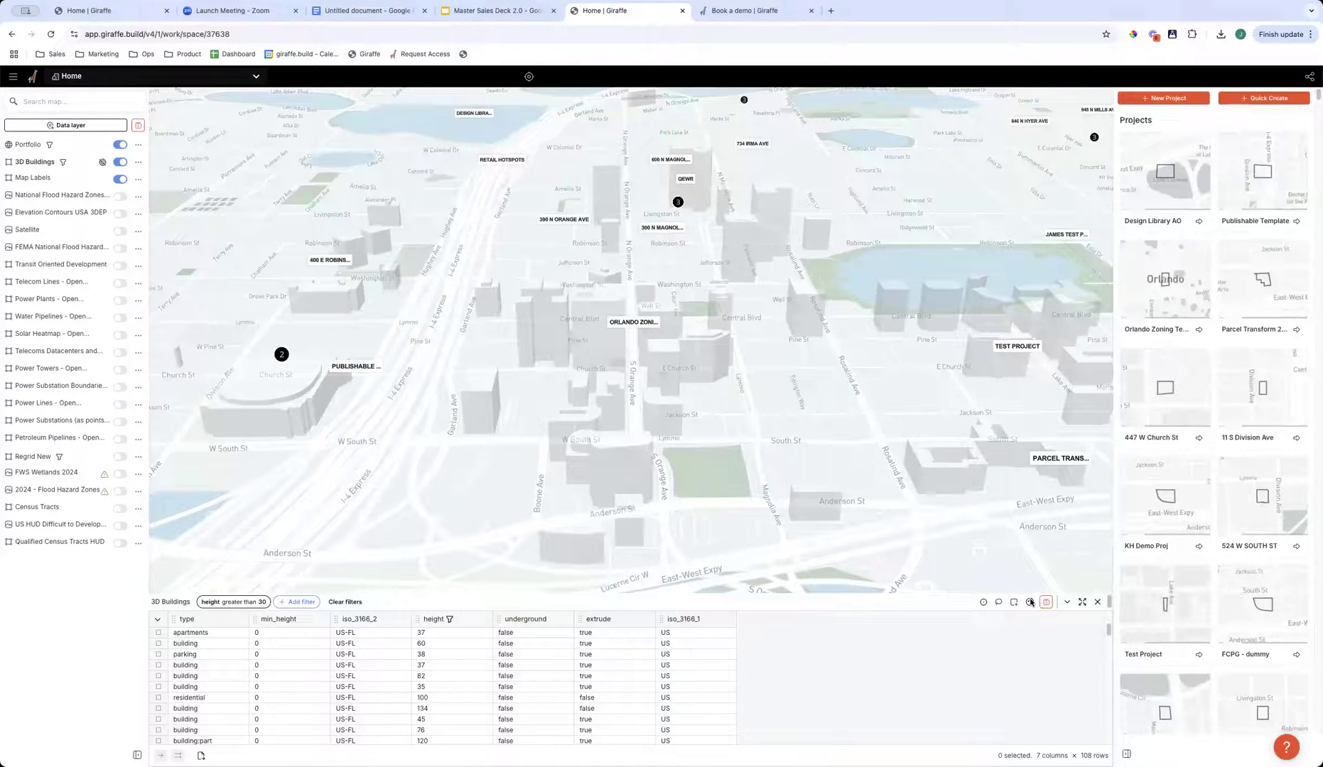
- Replace the fixed color of the 3D Buildings layer with coloring by height and view the styled skyline
{"action": "left_click", "coordinate": [1030, 603]}
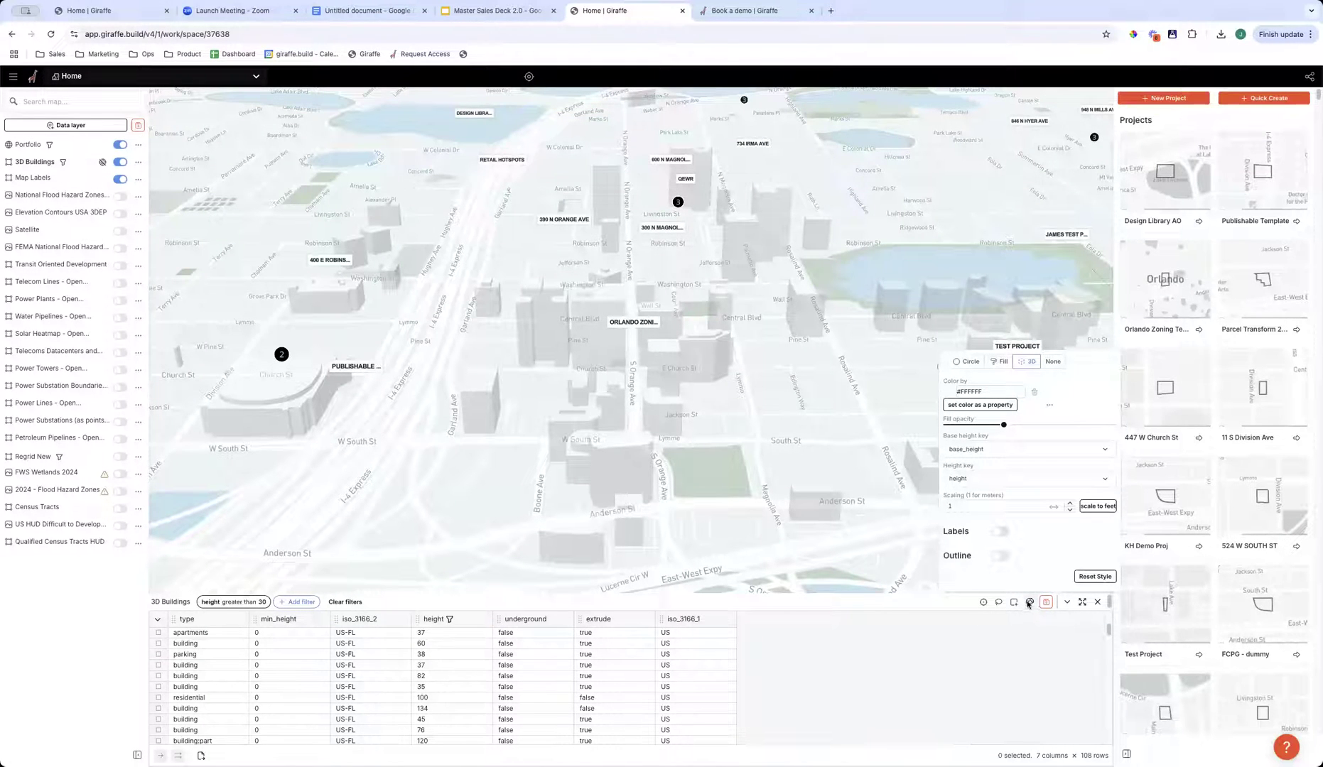
{"action": "left_click", "coordinate": [1034, 393]}
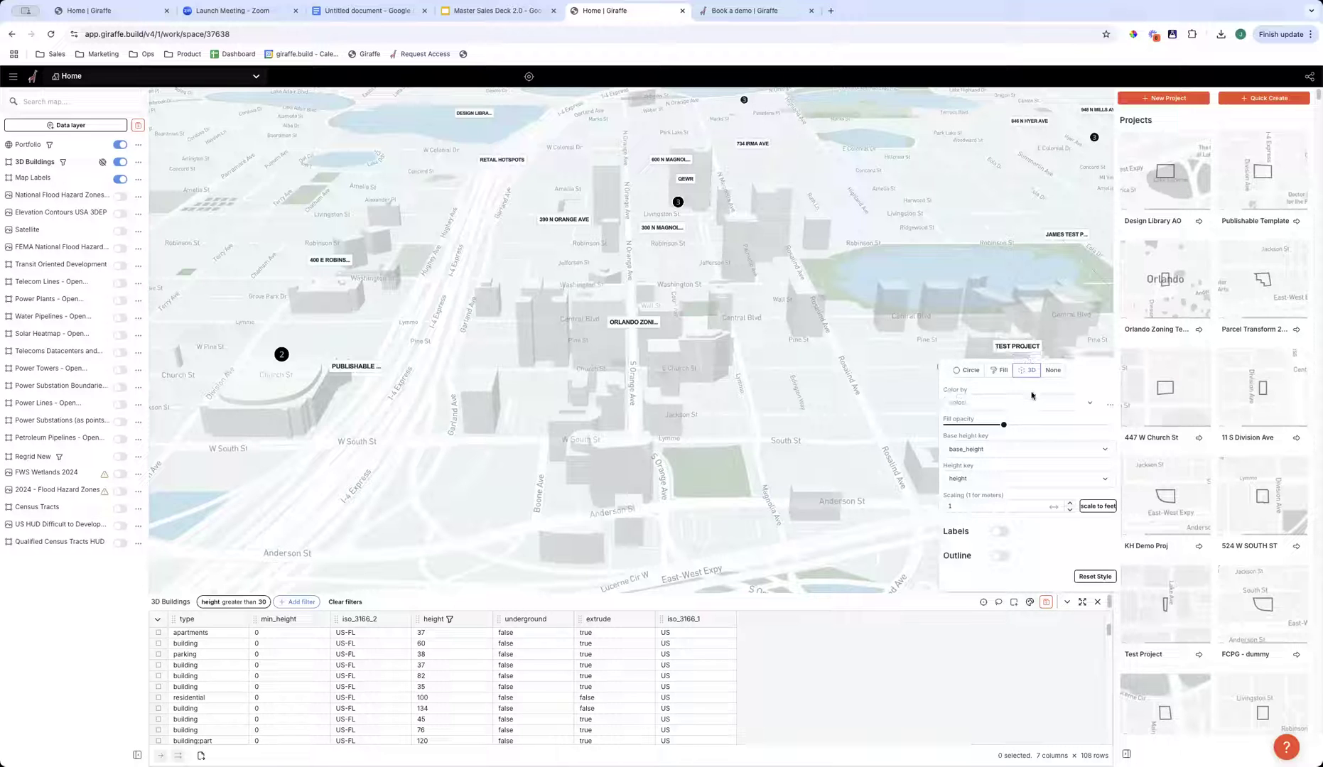
{"action": "left_click", "coordinate": [975, 403]}
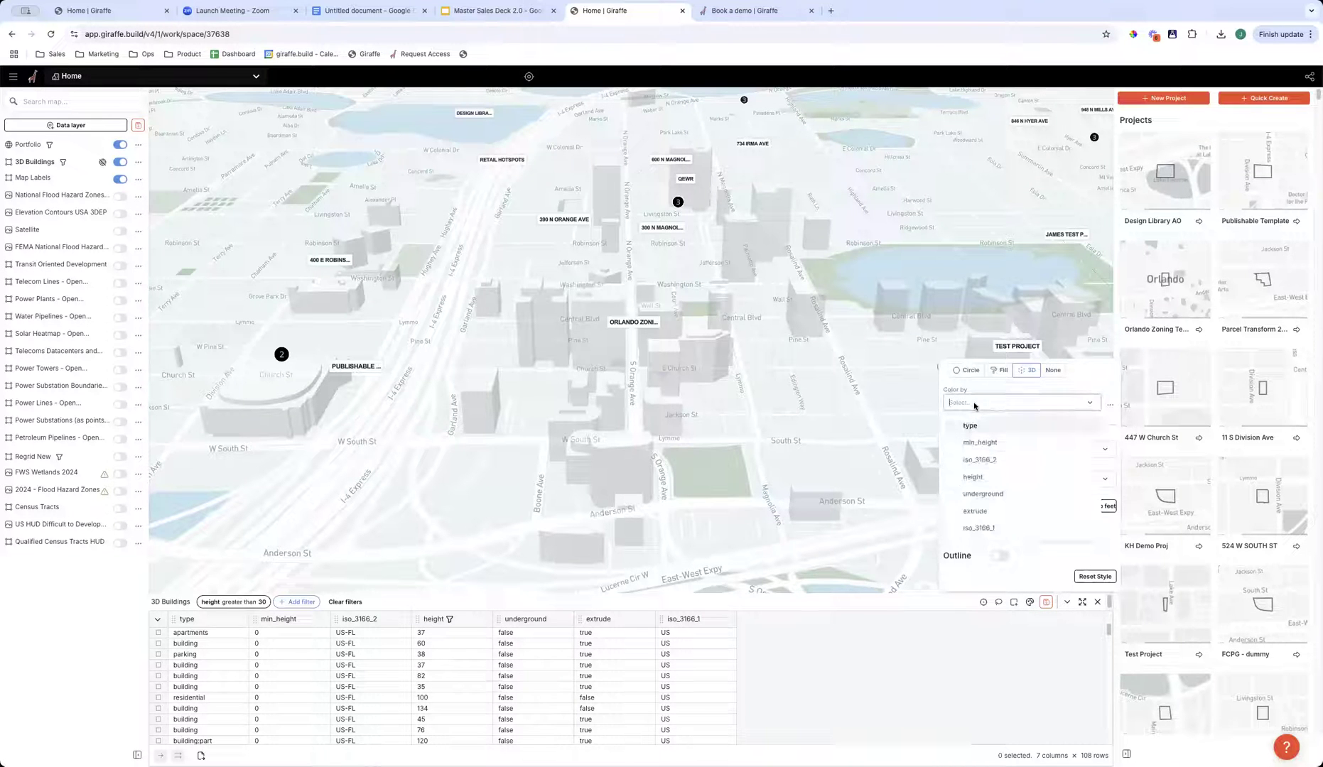
{"action": "left_click", "coordinate": [1013, 481]}
{"action": "left_click", "coordinate": [785, 407]}
{"action": "right_click_drag", "start_coordinate": [768, 415], "coordinate": [835, 423]}
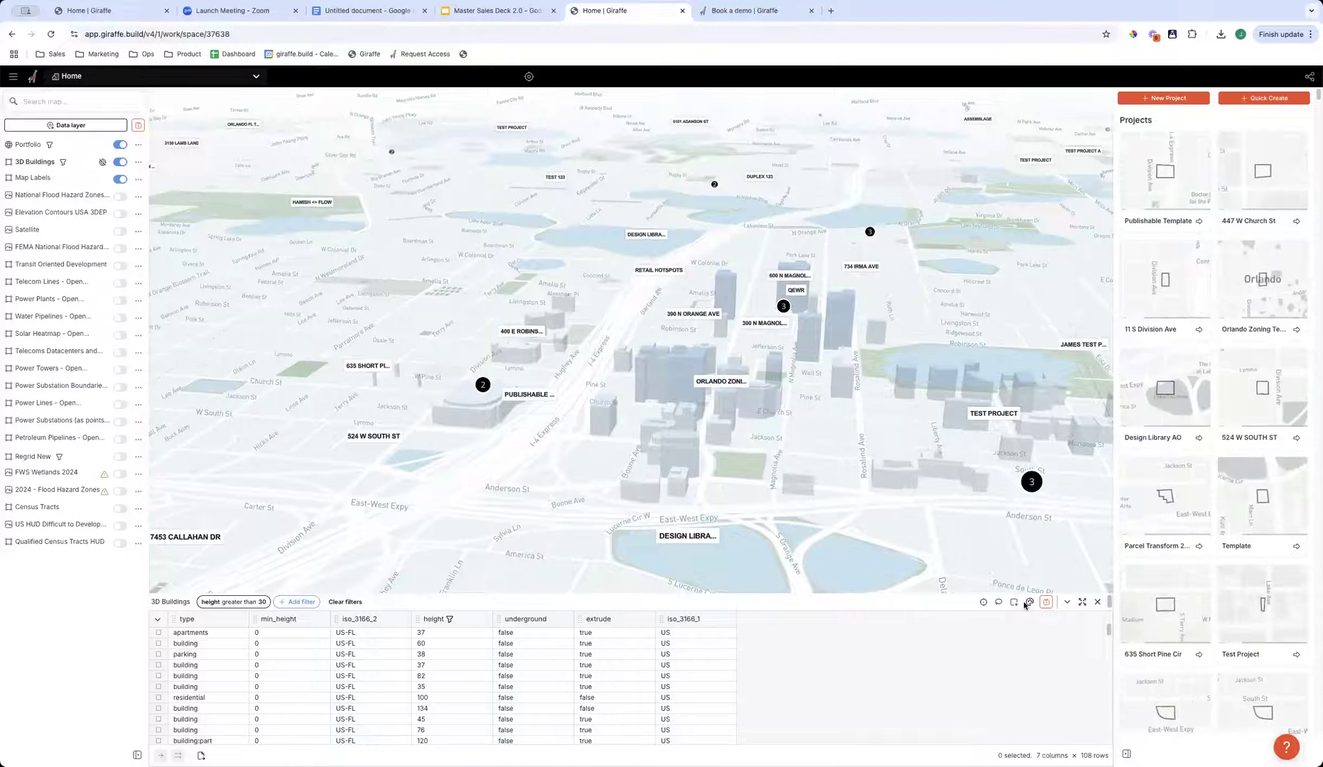
{"action": "mouse_move", "coordinate": [789, 512]}
{"action": "right_mouse_down"}
{"action": "mouse_move", "coordinate": [807, 524]}
{"action": "mouse_move", "coordinate": [801, 516]}
{"action": "right_mouse_up"}
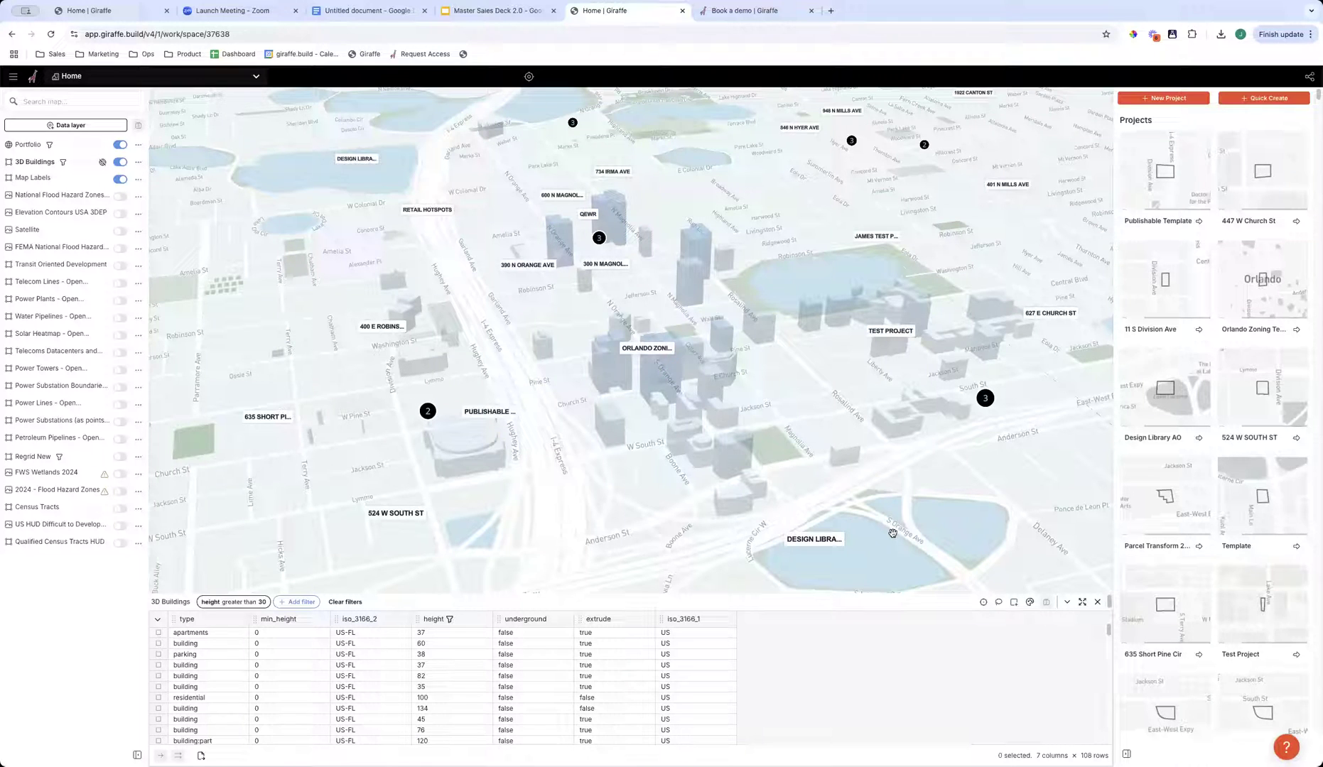
{"action": "right_click_drag", "start_coordinate": [826, 463], "coordinate": [781, 455]}
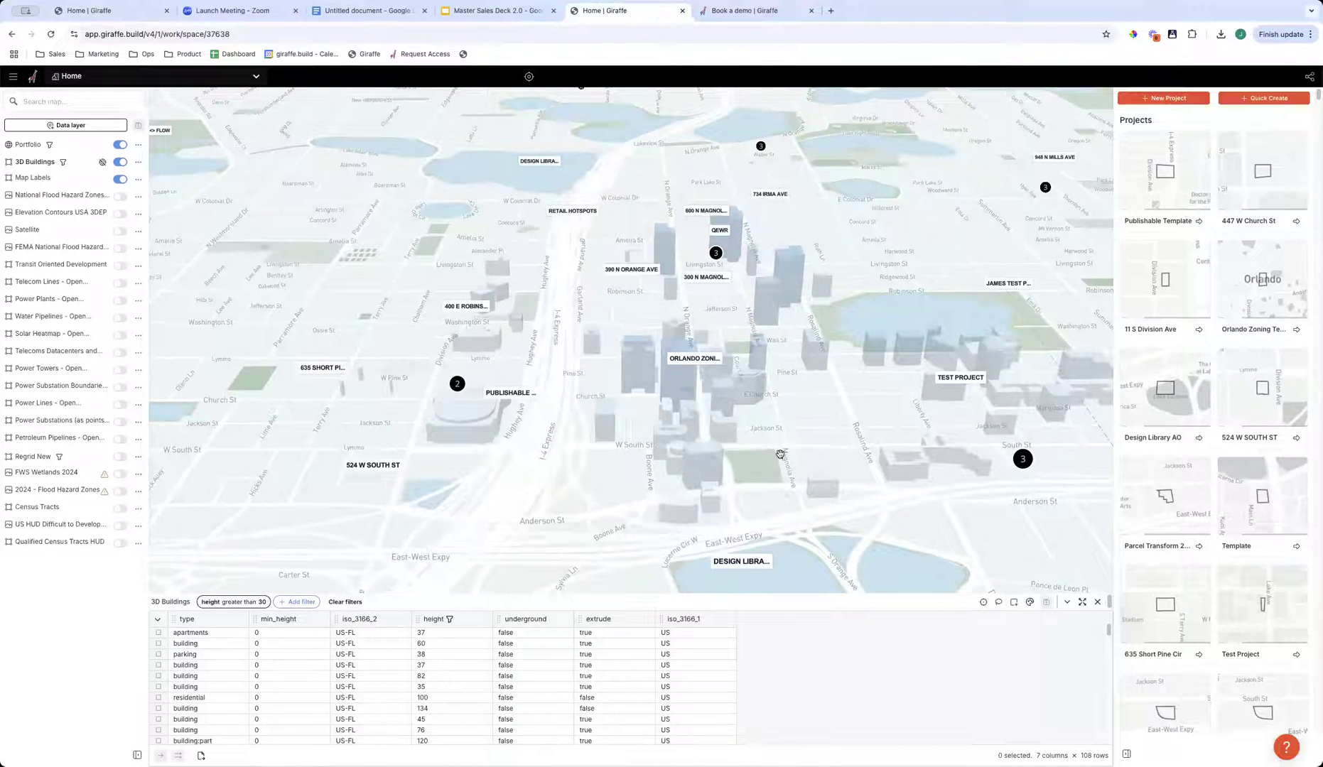
{"action": "left_click_drag", "start_coordinate": [815, 462], "coordinate": [608, 434]}
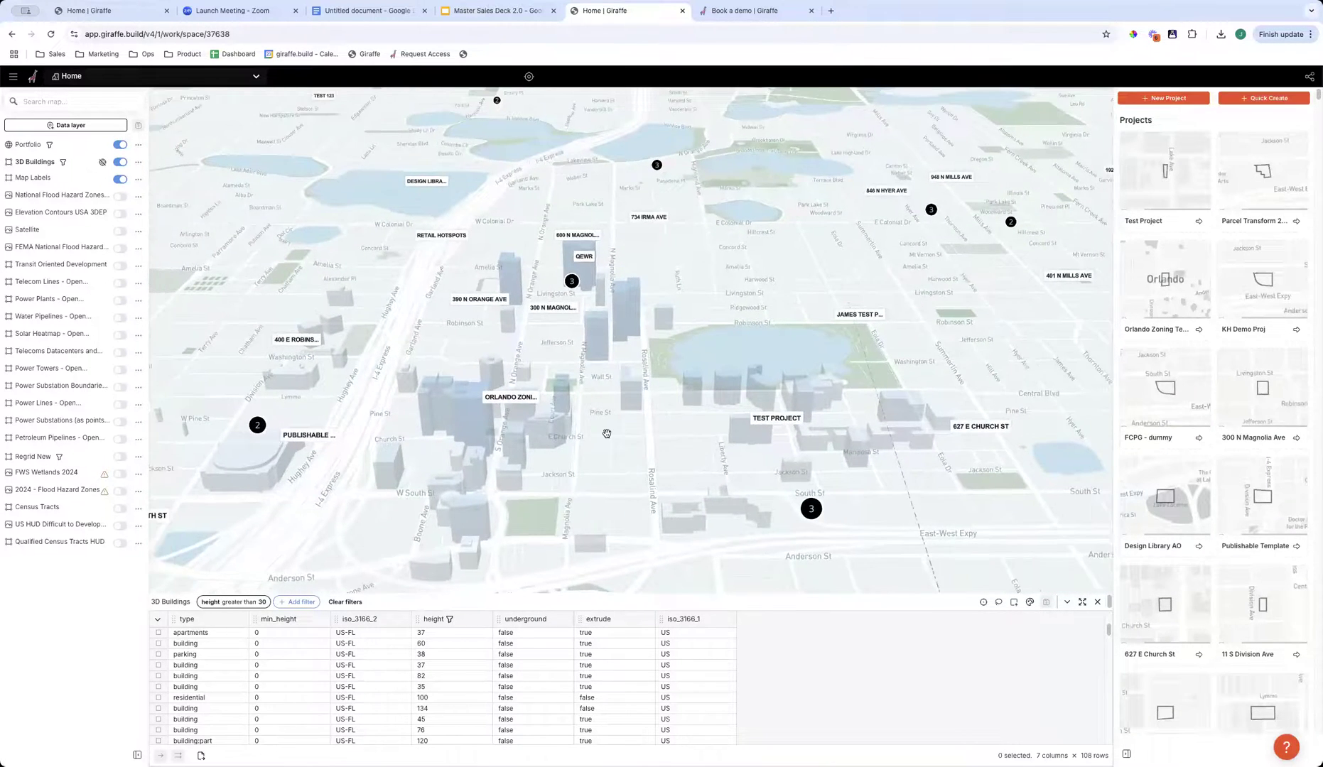
{"action": "scroll", "coordinate": [606, 433], "scroll_direction": "down", "scroll_amount": 3}
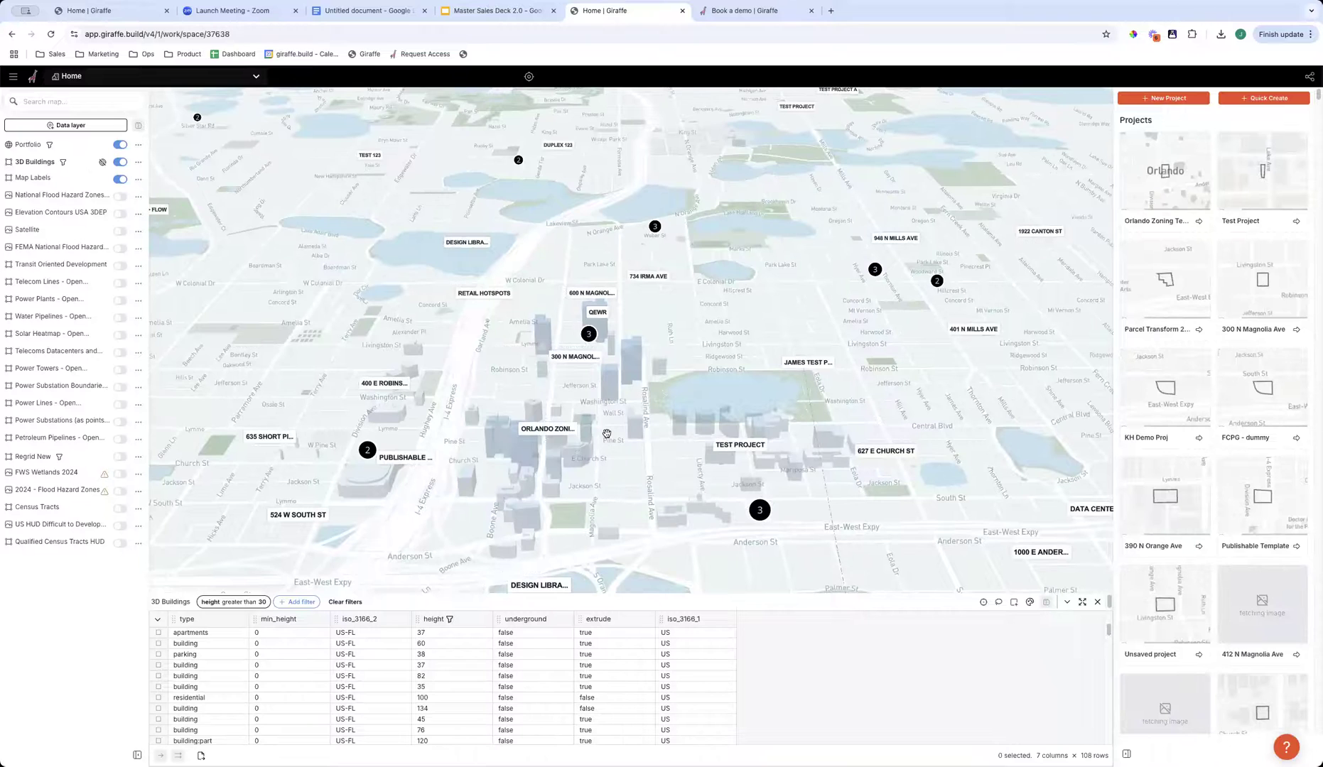
- Switch to a top-down map view and show the Regrid New parcels around E Colonial Dr and Woodward St
{"action": "key", "text": "t"}
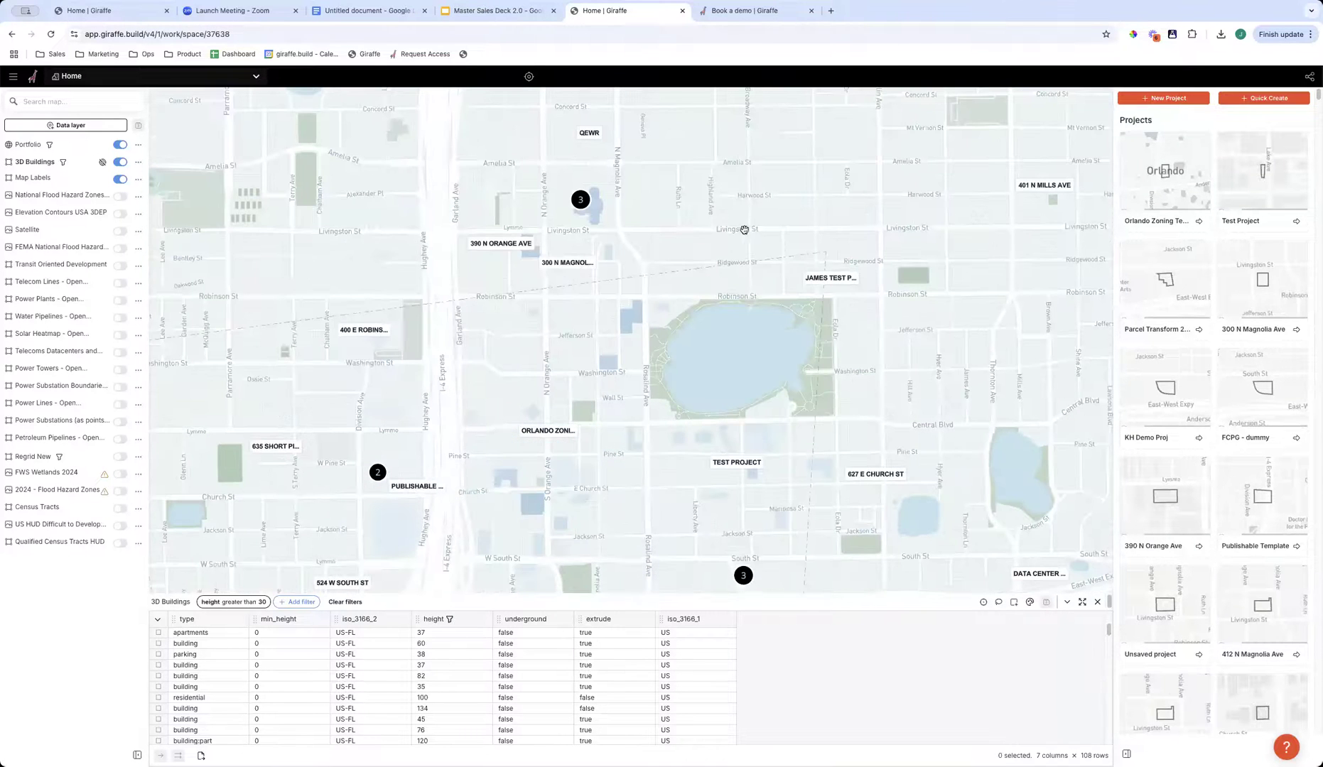
{"action": "left_click_drag", "start_coordinate": [791, 209], "coordinate": [630, 304]}
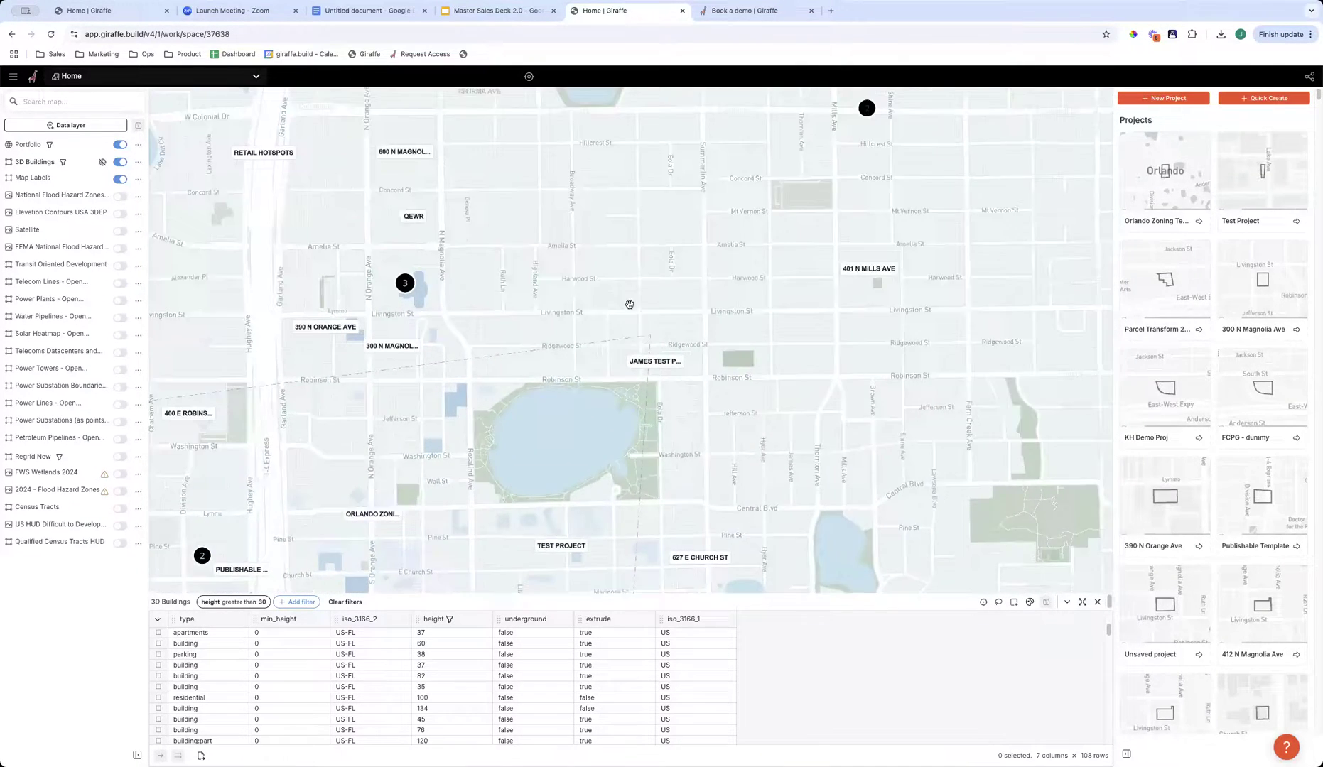
{"action": "scroll", "coordinate": [662, 266], "scroll_direction": "up", "scroll_amount": 5}
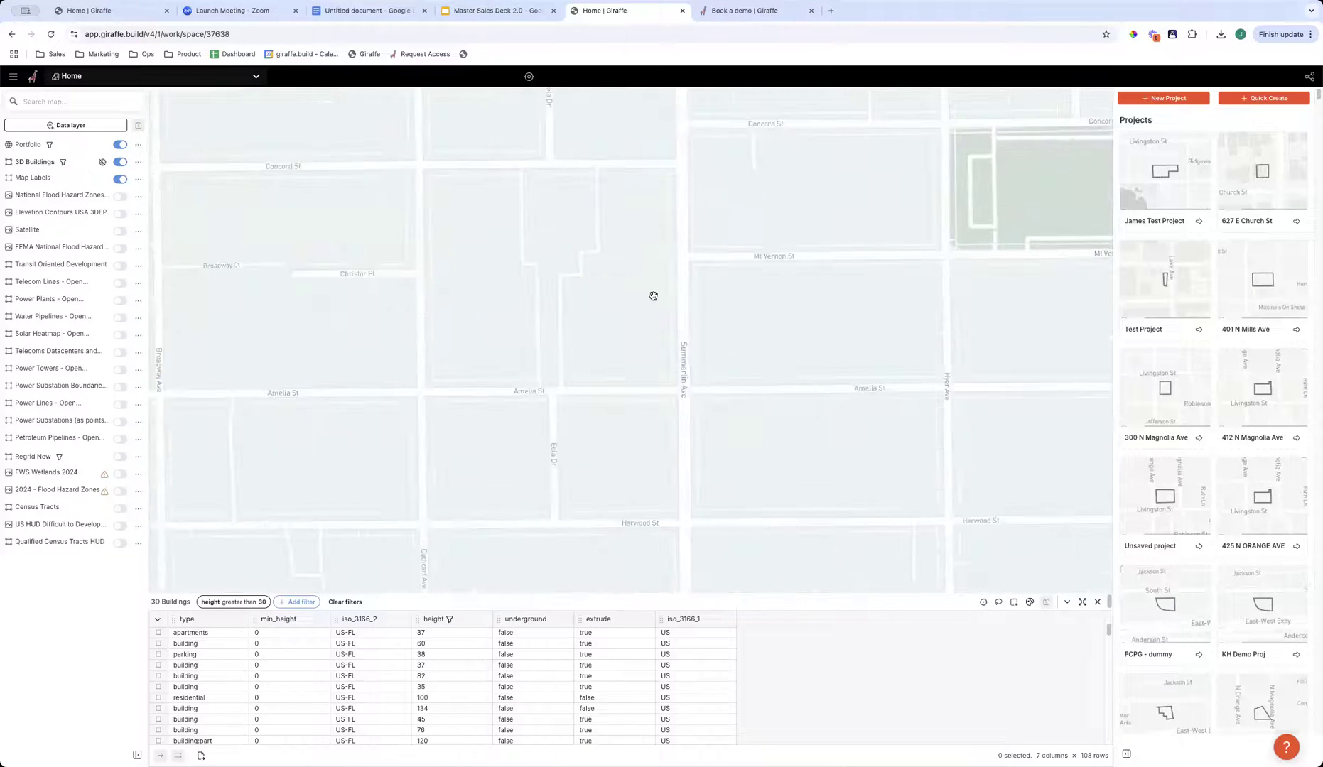
{"action": "scroll", "coordinate": [648, 297], "scroll_direction": "down", "scroll_amount": 3}
{"action": "left_click_drag", "start_coordinate": [644, 298], "coordinate": [593, 342]}
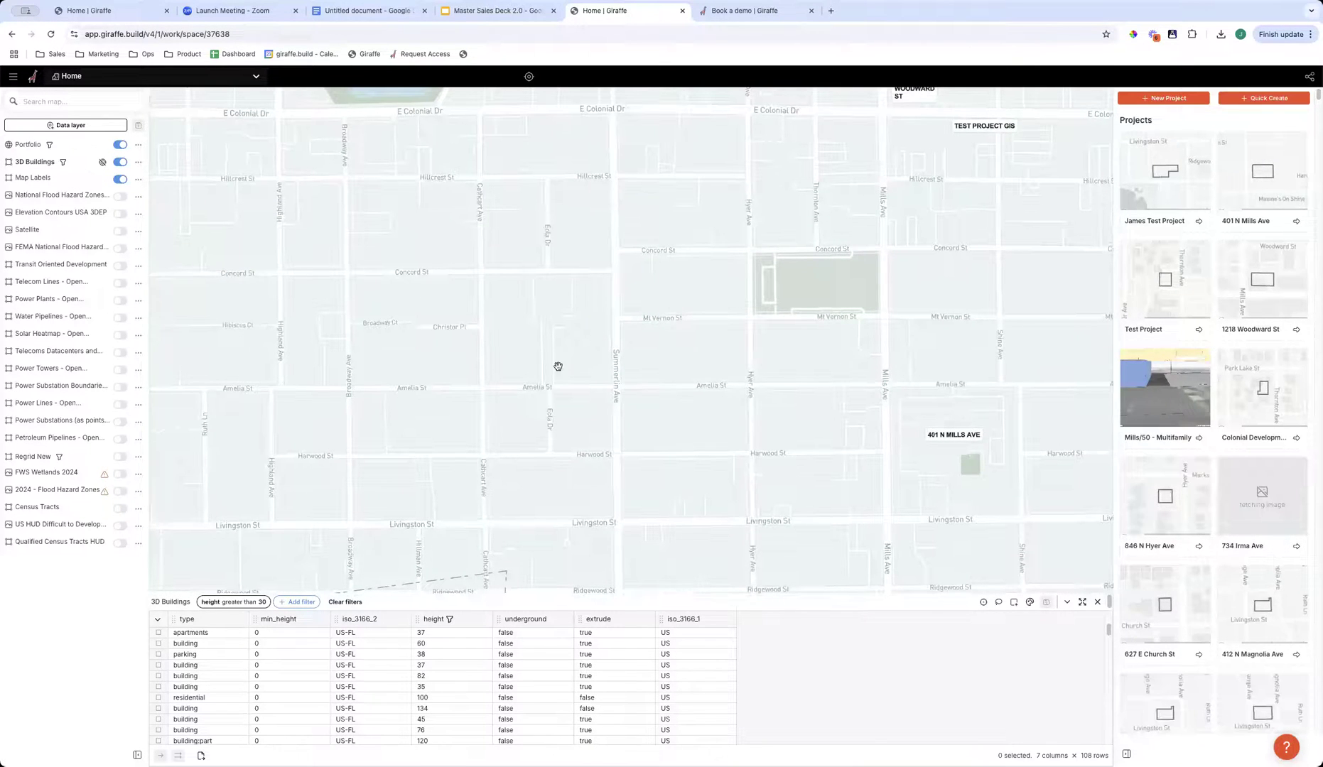
{"action": "scroll", "coordinate": [652, 442], "scroll_direction": "down", "scroll_amount": 5}
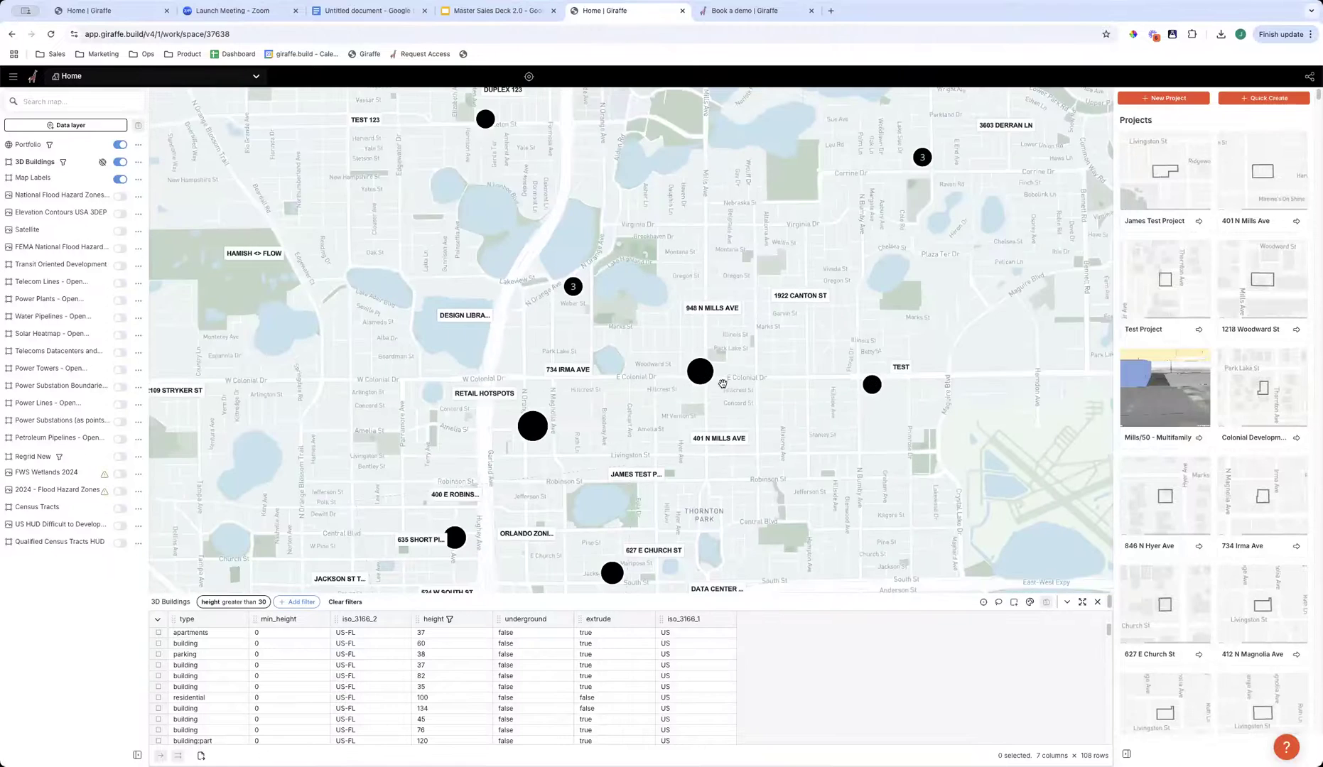
{"action": "scroll", "coordinate": [705, 371], "scroll_direction": "up", "scroll_amount": 5}
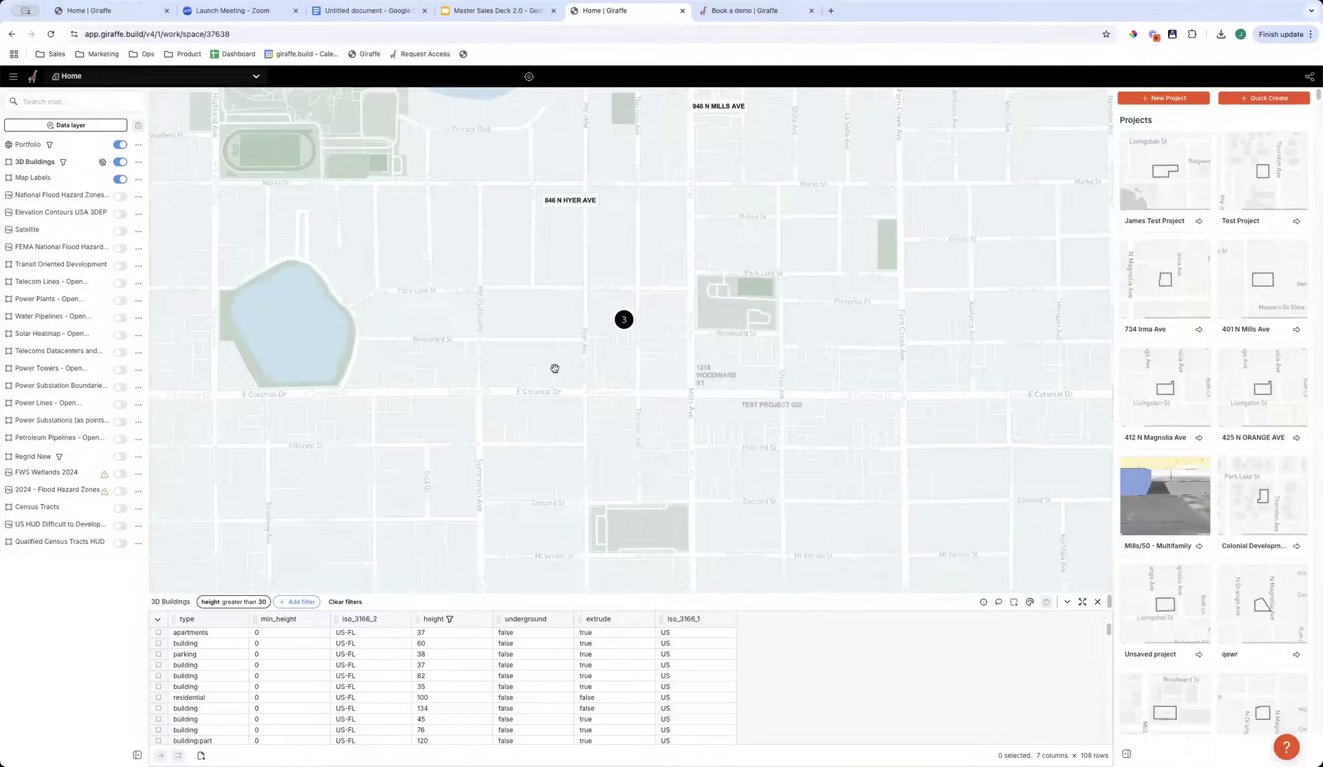
{"action": "scroll", "coordinate": [555, 369], "scroll_direction": "up", "scroll_amount": 3}
{"action": "left_click_drag", "start_coordinate": [597, 383], "coordinate": [629, 381]}
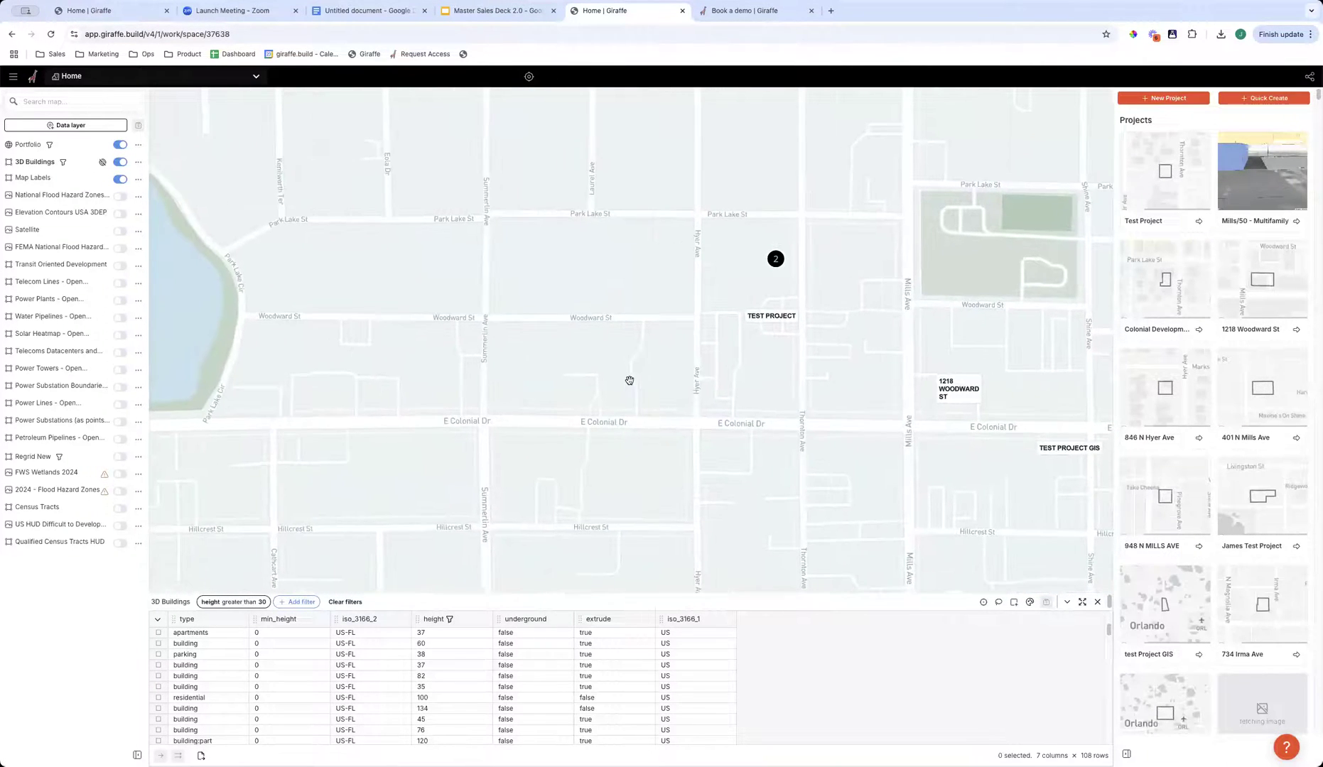
{"action": "scroll", "coordinate": [629, 381], "scroll_direction": "up", "scroll_amount": 2}
{"action": "left_click", "coordinate": [120, 457]}
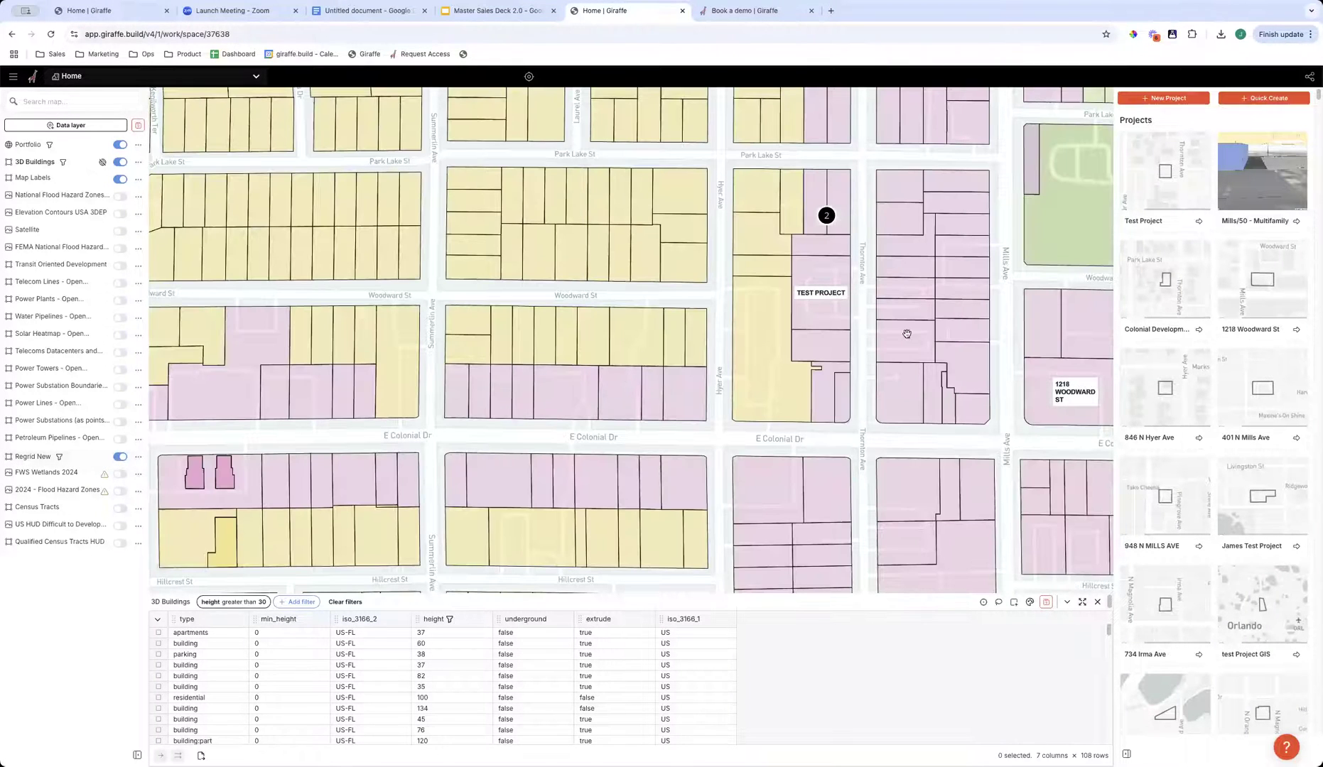
- Quick-create a project by drawing a boundary, about 604 by 258 ft, around the block between Woodward St and E Colonial Dr
{"action": "left_click", "coordinate": [1268, 99]}
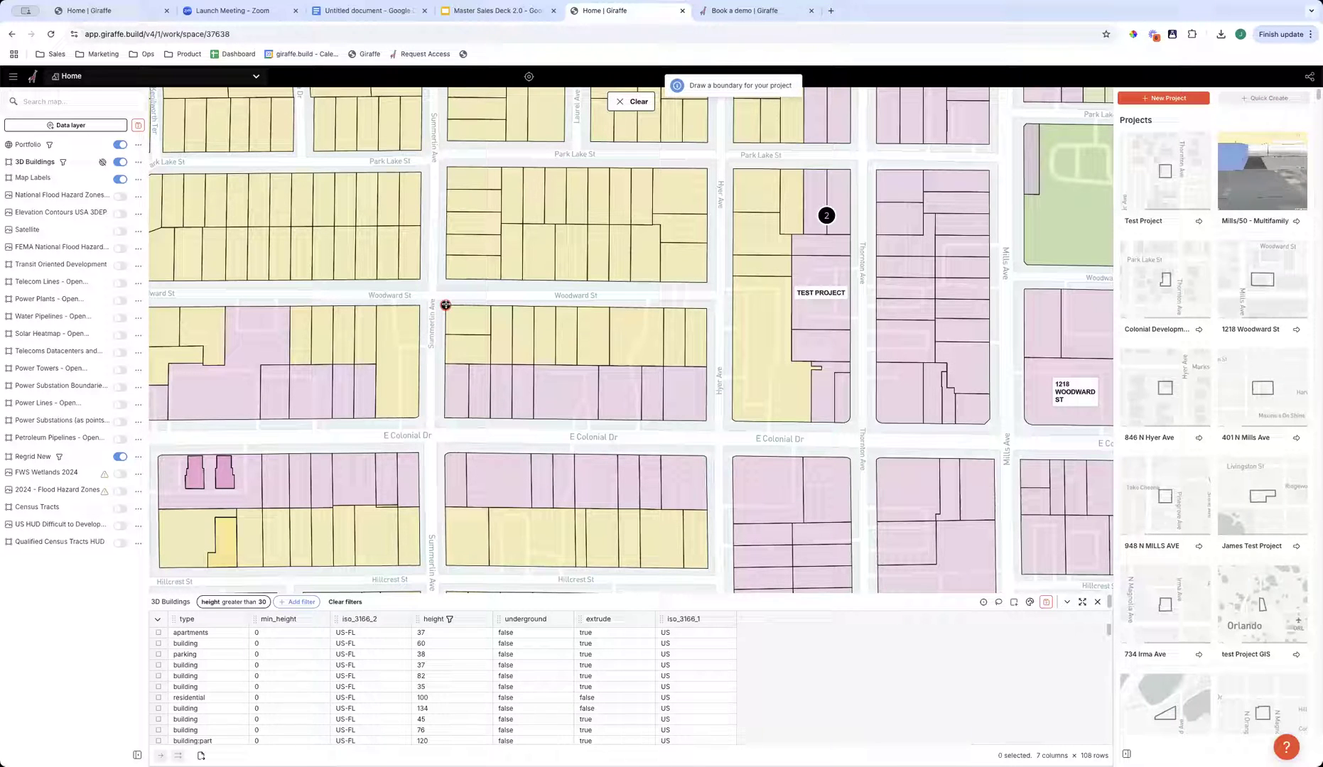
{"action": "left_click", "coordinate": [446, 305]}
{"action": "left_click", "coordinate": [445, 417]}
{"action": "left_click", "coordinate": [706, 420]}
{"action": "left_click", "coordinate": [706, 310]}
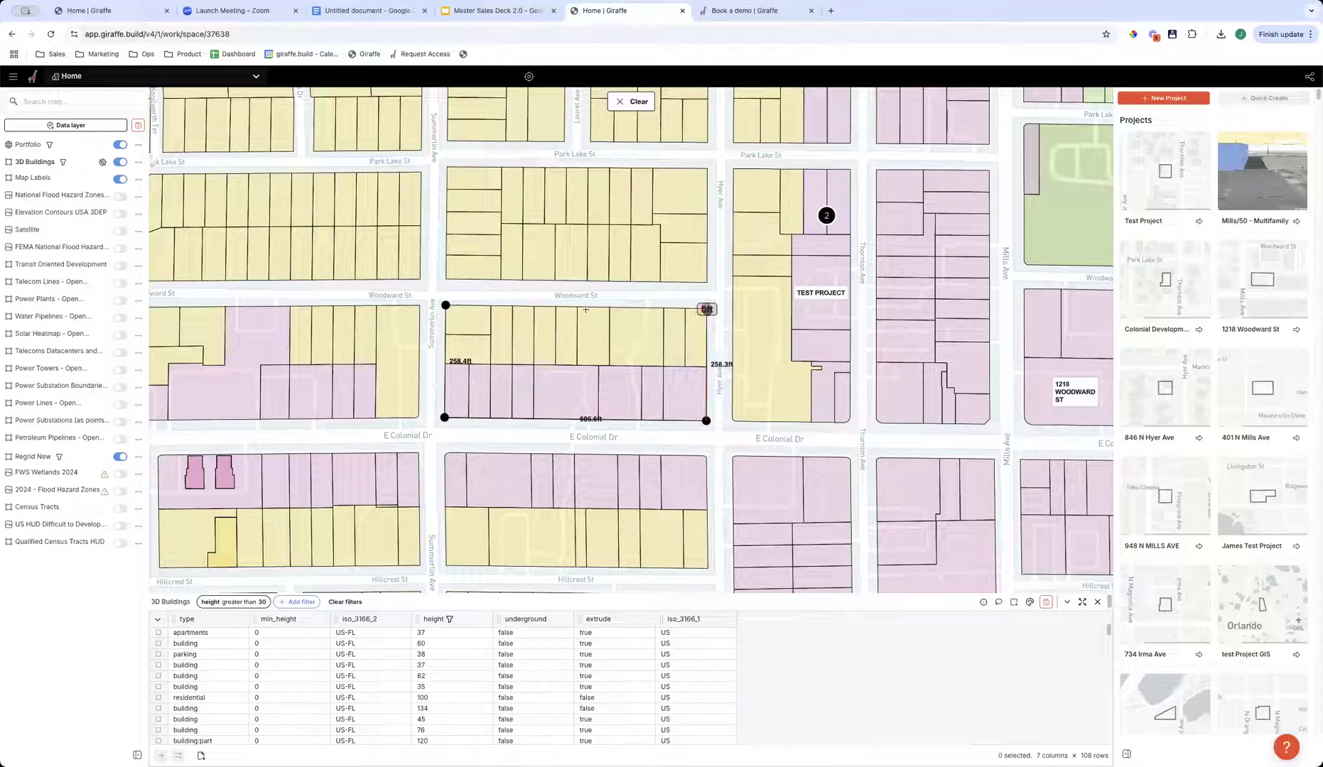
{"action": "left_click", "coordinate": [445, 305]}
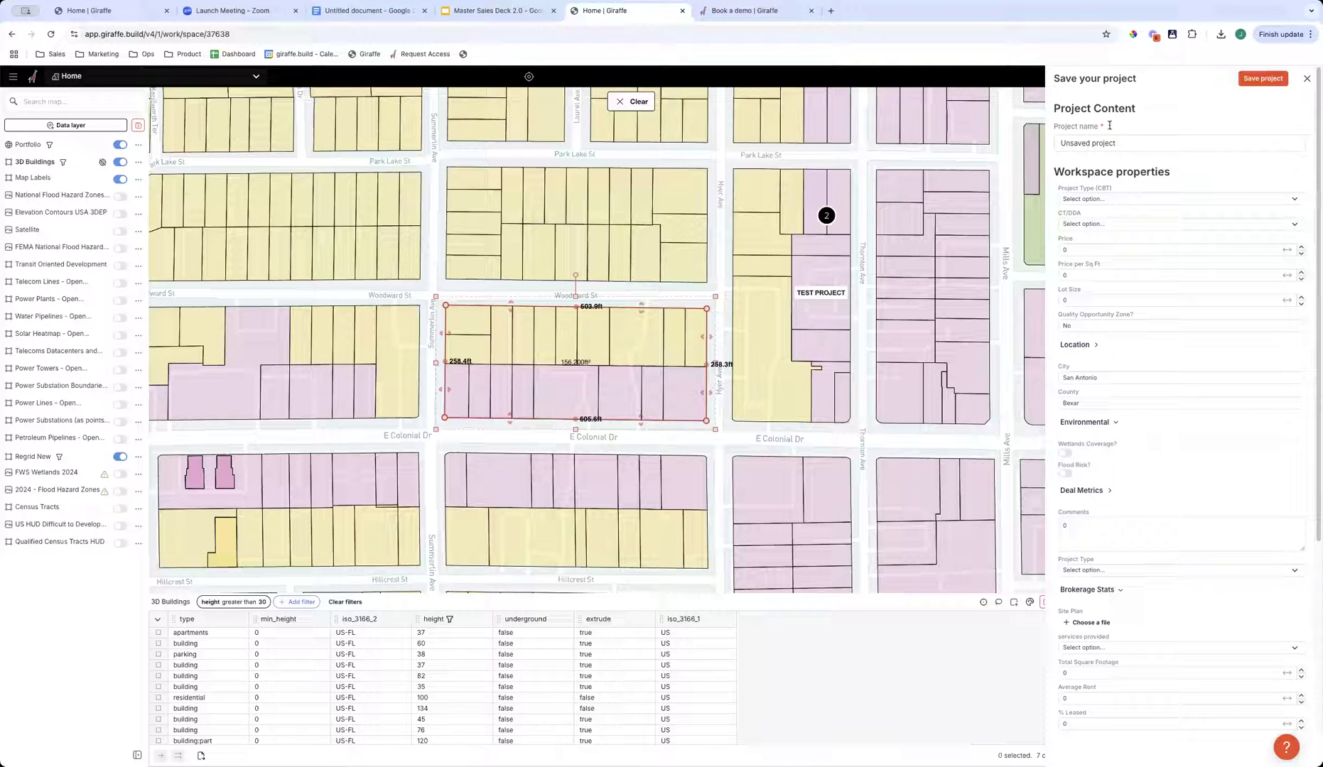
- Name the project with a first name followed by "new Project", look through the workspace properties and save it
{"action": "left_click_drag", "start_coordinate": [1124, 143], "coordinate": [1036, 143]}
{"action": "type", "text": "James new"}
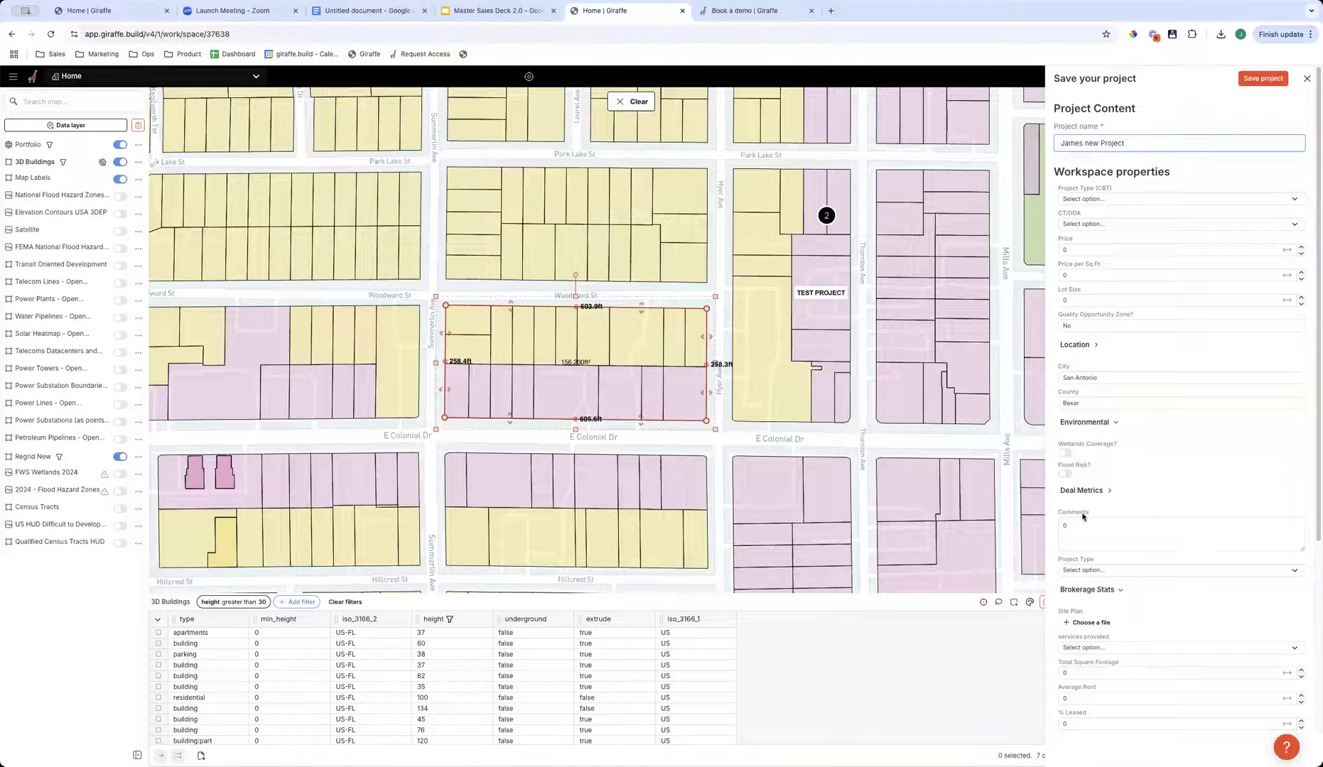
{"action": "scroll", "coordinate": [1085, 522], "scroll_direction": "down", "scroll_amount": 4}
{"action": "scroll", "coordinate": [1133, 355], "scroll_direction": "up", "scroll_amount": 4}
{"action": "left_click", "coordinate": [1276, 80]}
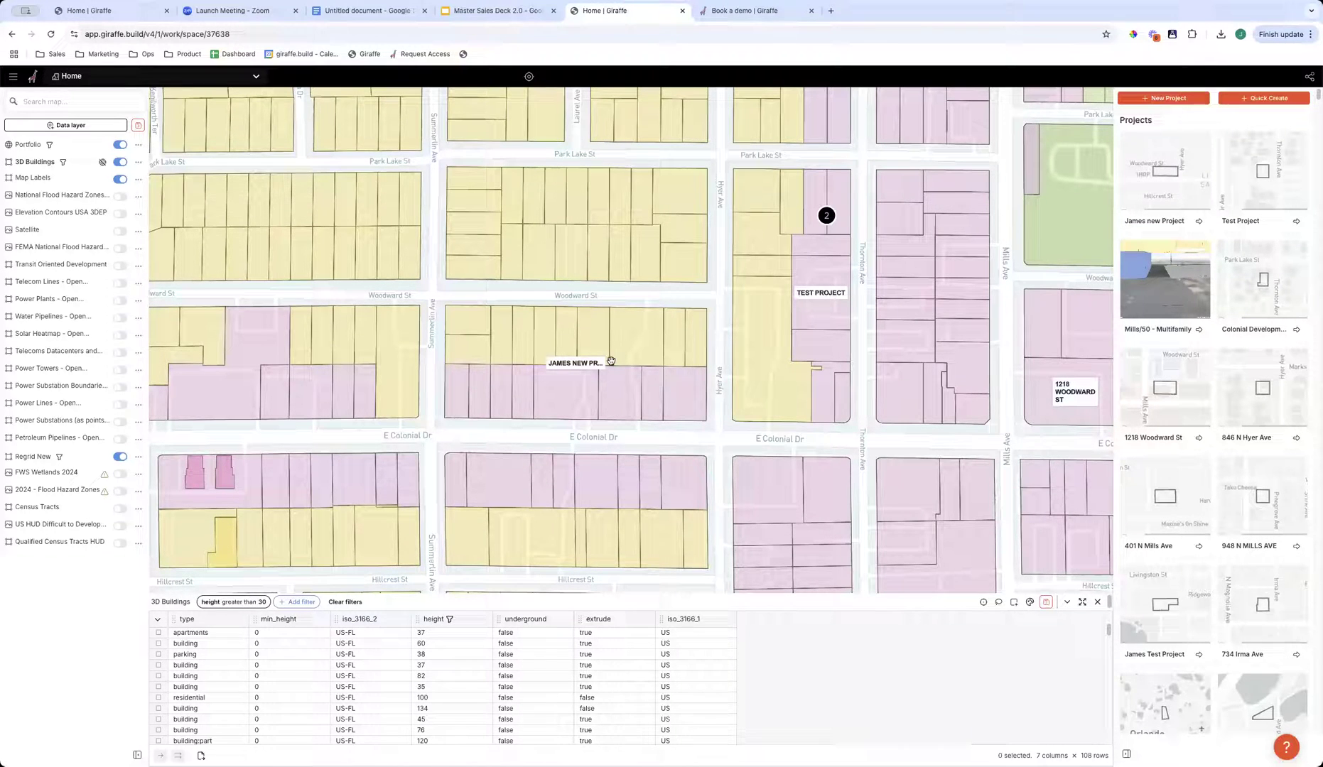
- Open the newly saved project from the map and look over its site block and layer list
{"action": "left_click", "coordinate": [564, 361]}
{"action": "left_click", "coordinate": [667, 382]}
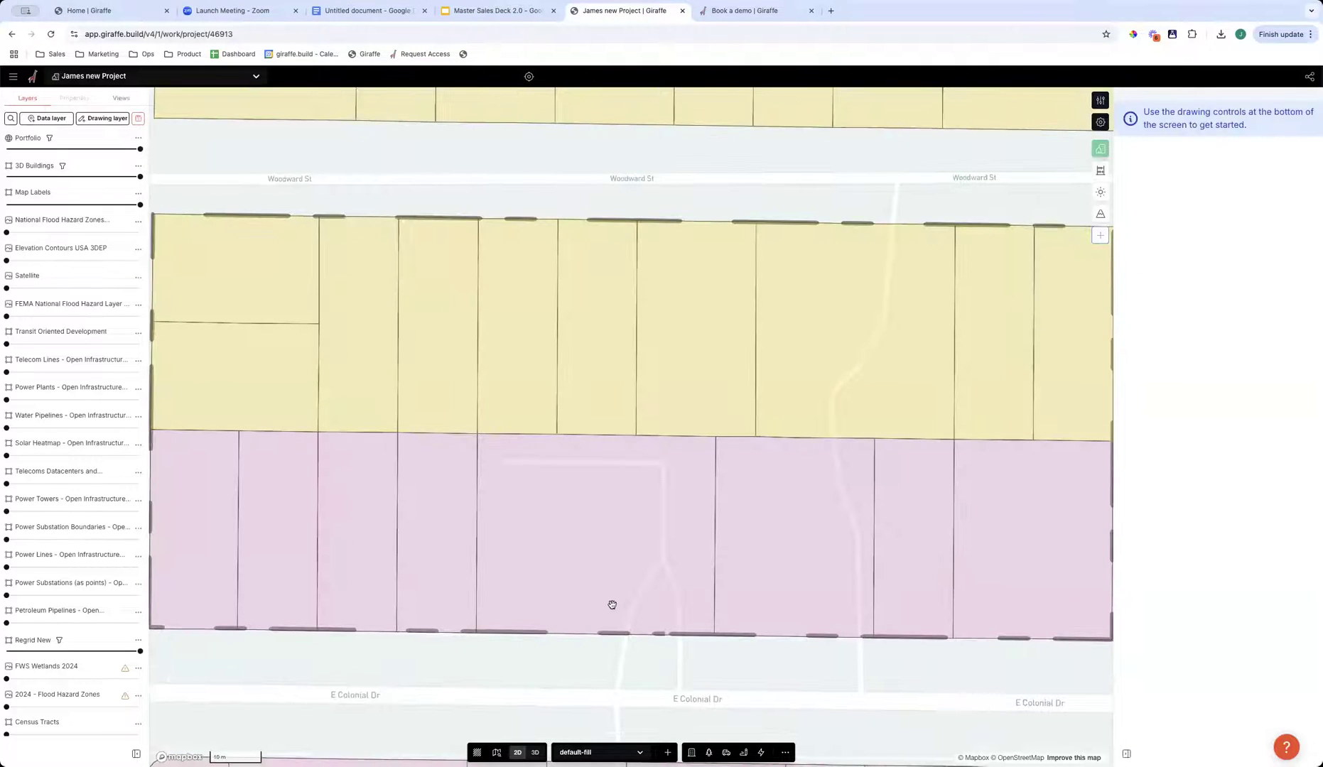
{"action": "scroll", "coordinate": [614, 604], "scroll_direction": "down", "scroll_amount": 2}
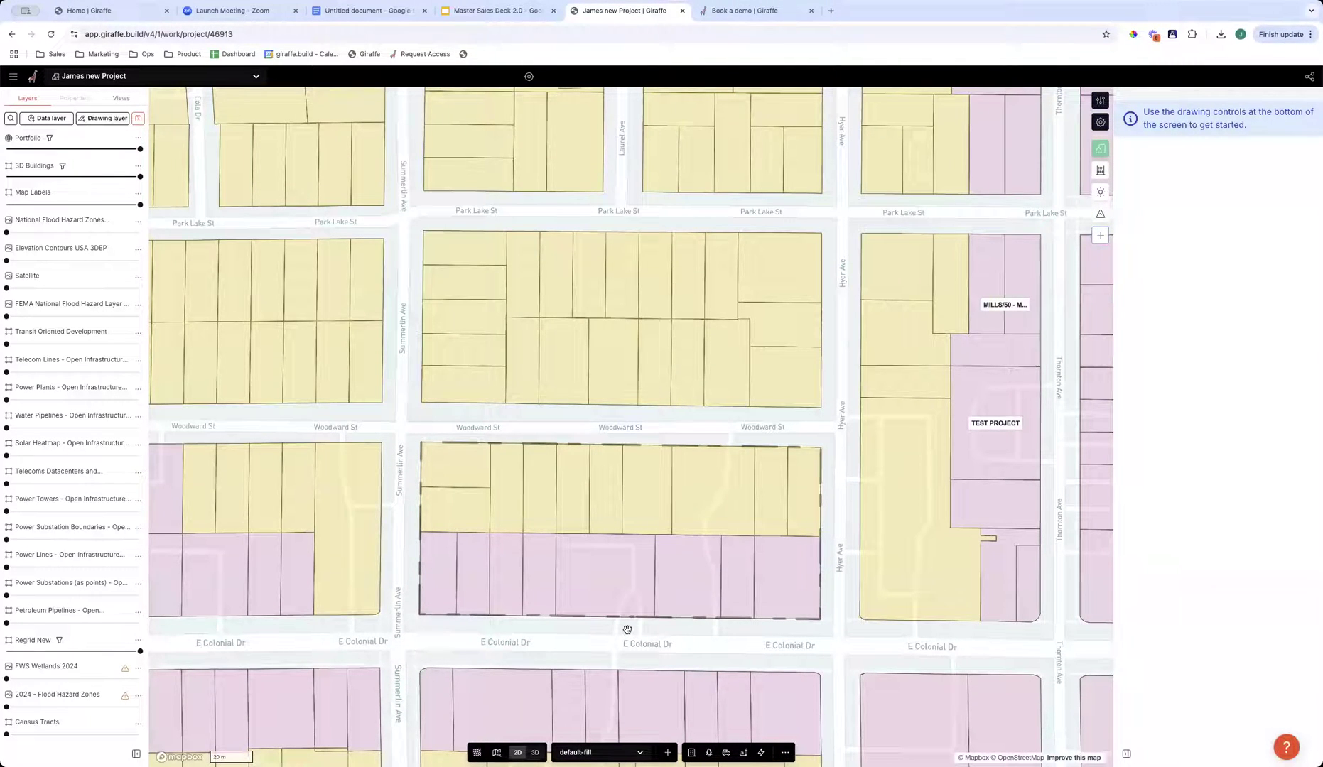
{"action": "left_click_drag", "start_coordinate": [628, 630], "coordinate": [597, 547]}
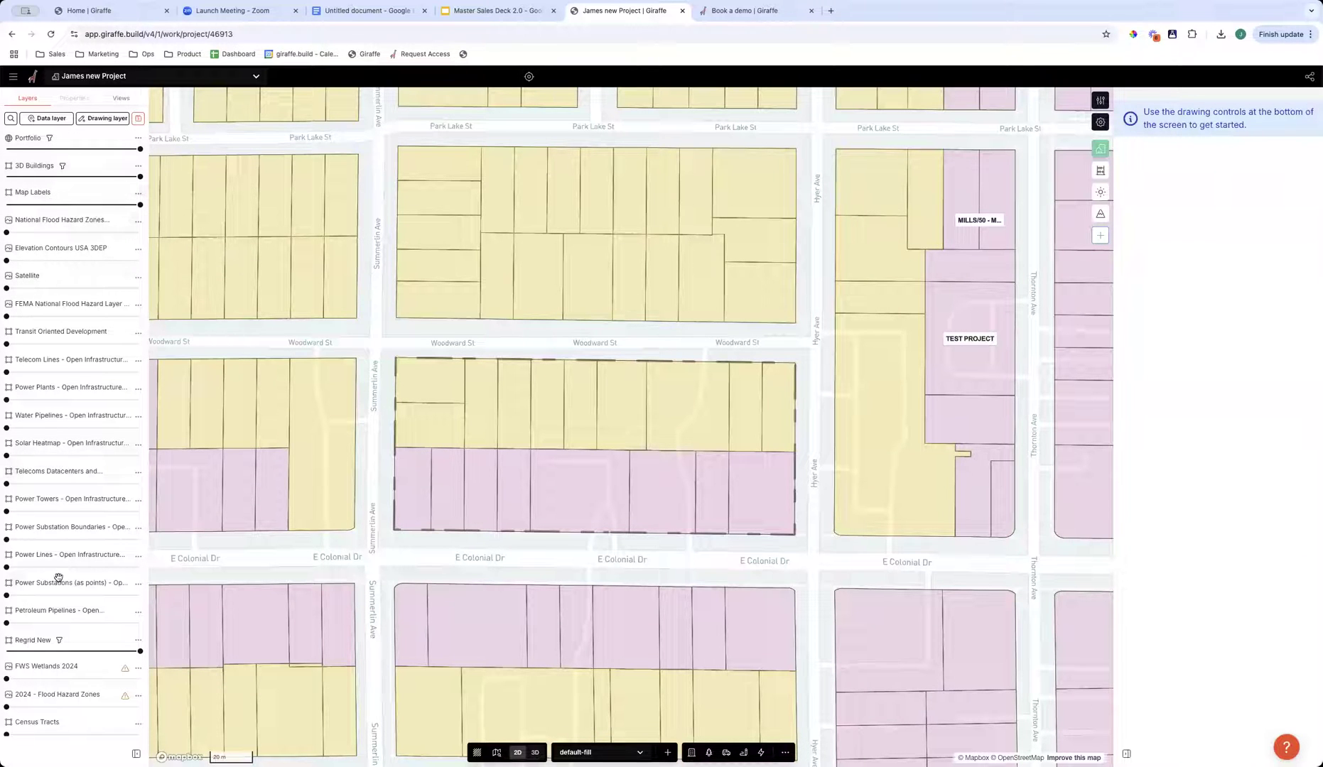
{"action": "scroll", "coordinate": [59, 578], "scroll_direction": "down", "scroll_amount": 2}
{"action": "scroll", "coordinate": [62, 529], "scroll_direction": "up", "scroll_amount": 2}
{"action": "scroll", "coordinate": [464, 482], "scroll_direction": "up", "scroll_amount": 2}
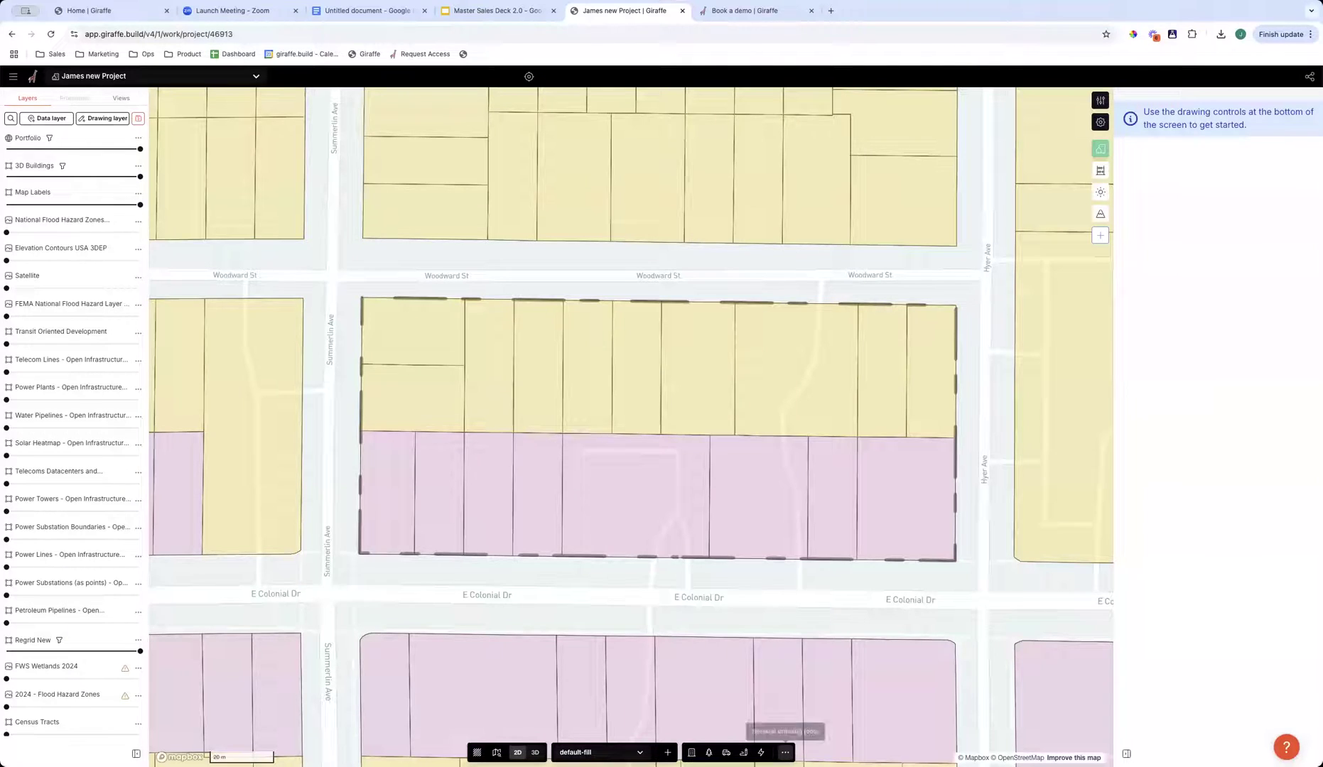
- Start editing the project boundary, try shifting it off the block, and undo the boundary changes
{"action": "left_click", "coordinate": [785, 753]}
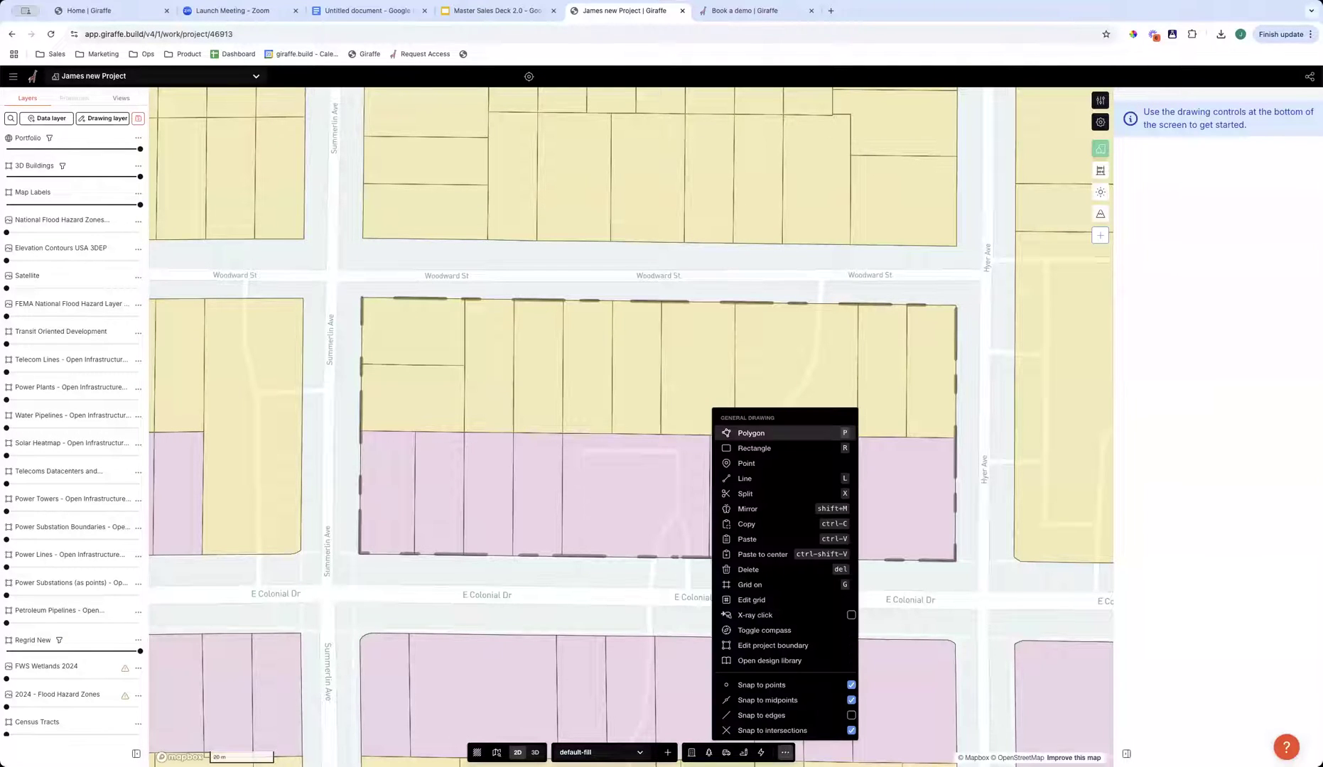
{"action": "left_click", "coordinate": [773, 646]}
{"action": "left_click", "coordinate": [659, 301]}
{"action": "left_click_drag", "start_coordinate": [731, 308], "coordinate": [698, 415]}
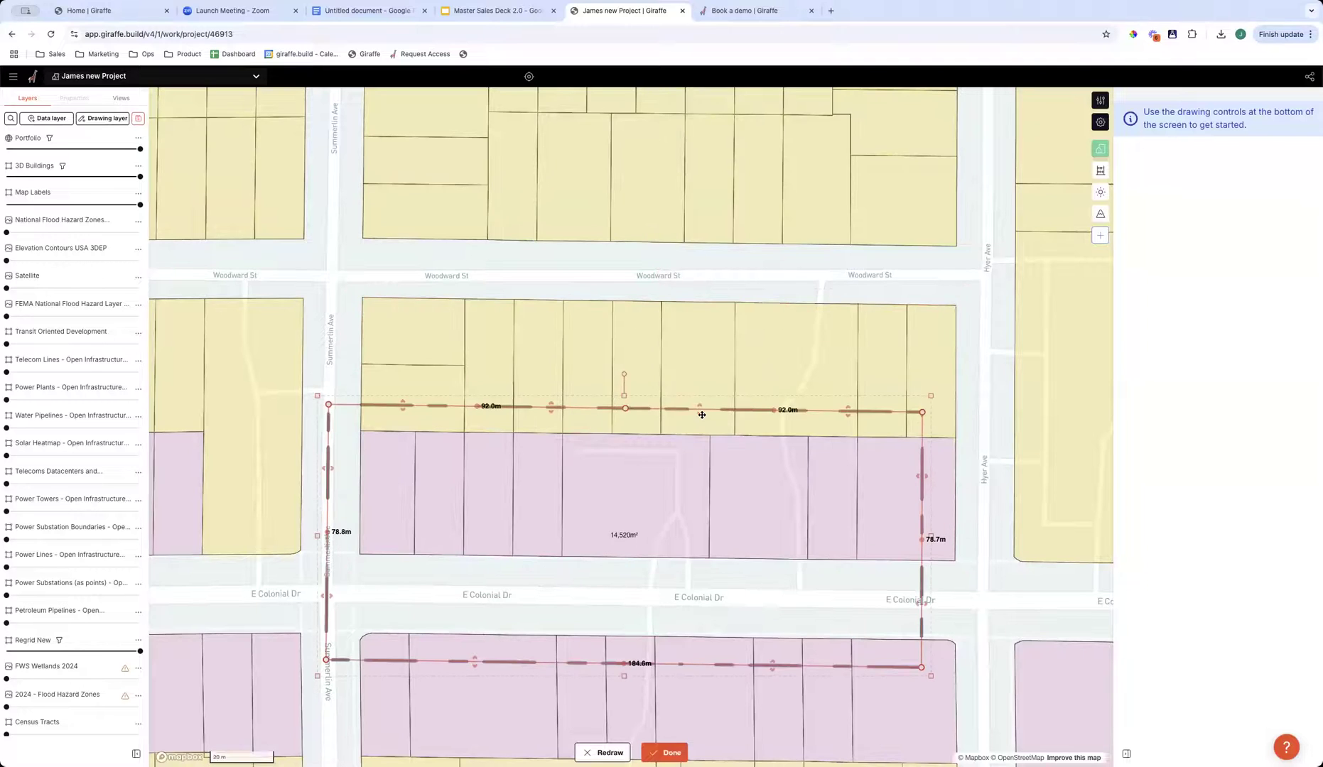
{"action": "key", "text": "super+z"}
{"action": "left_click_drag", "start_coordinate": [732, 303], "coordinate": [735, 440]}
{"action": "key", "text": "super+z"}
{"action": "key", "text": "super+z"}
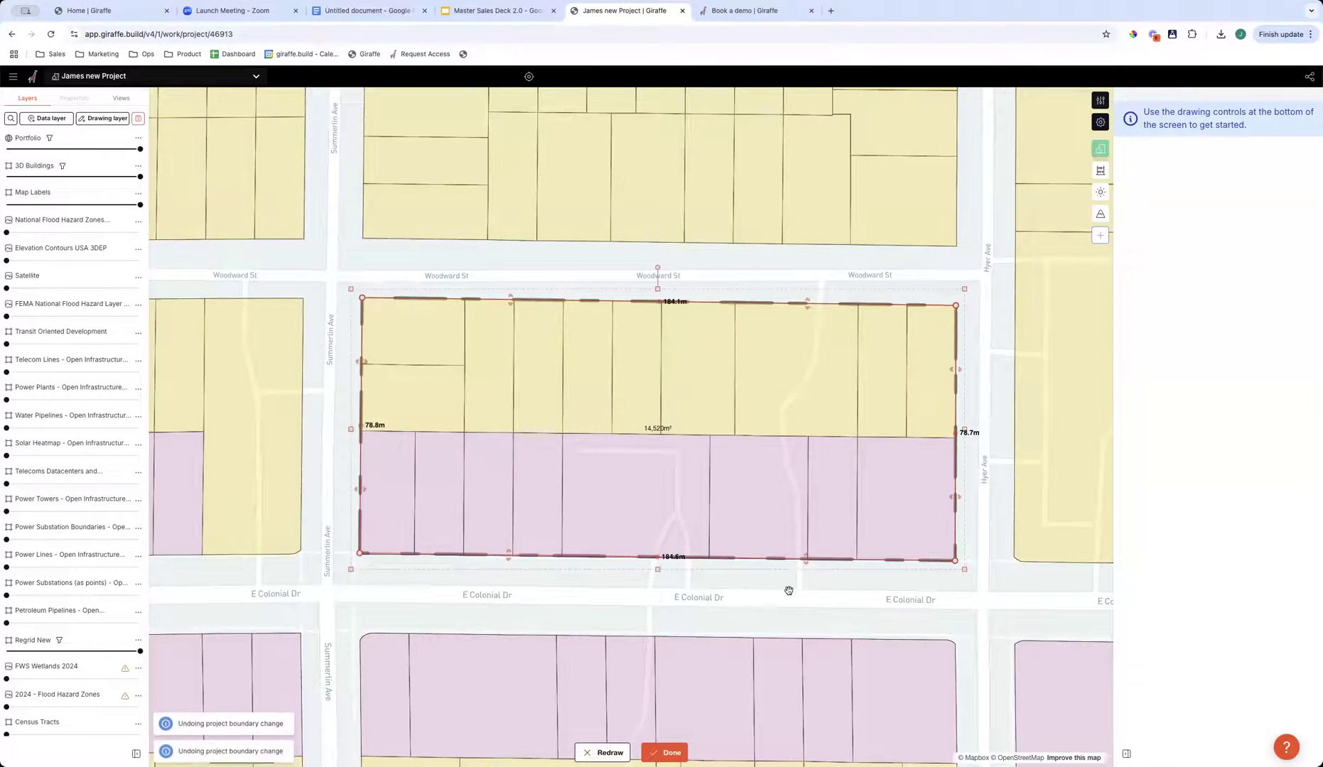
- Finish editing the project boundary and hide the Regrid New parcel layer by lowering its opacity to zero
{"action": "left_click", "coordinate": [733, 581]}
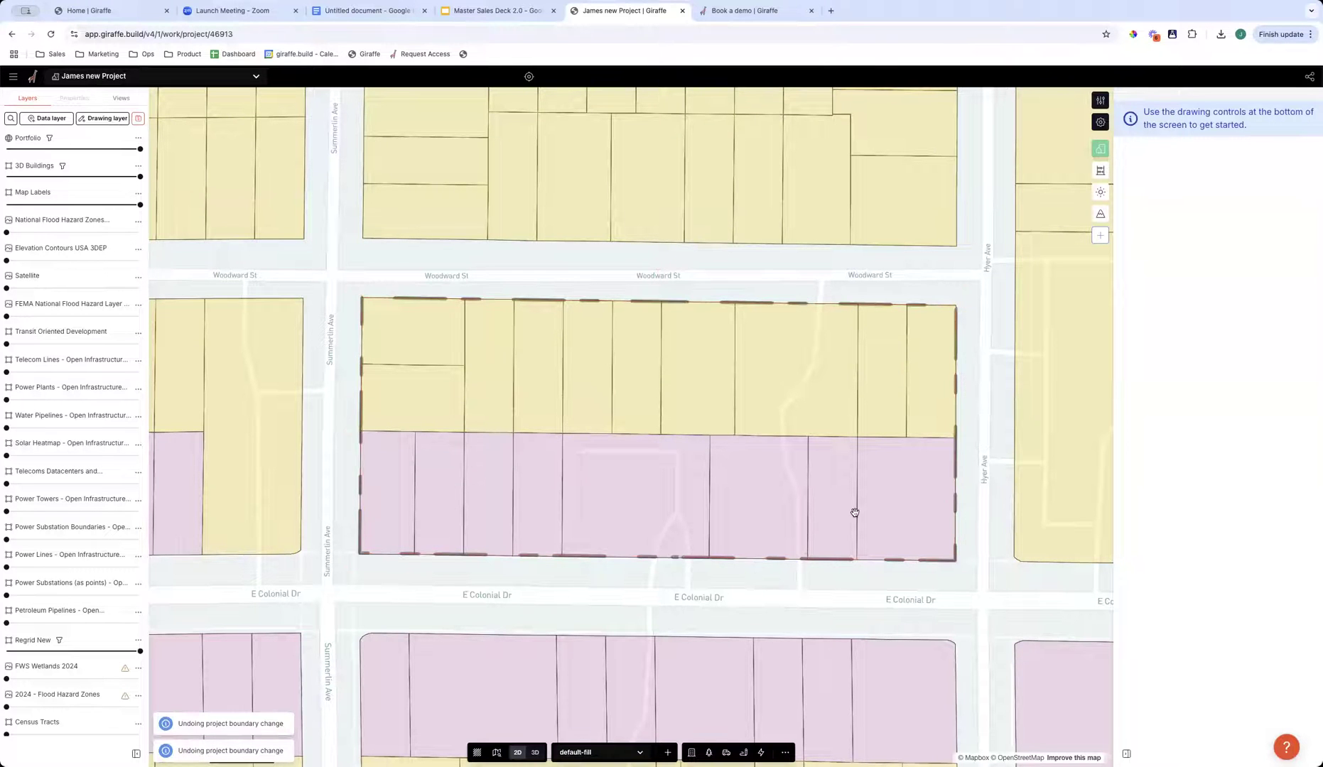
{"action": "left_click_drag", "start_coordinate": [664, 512], "coordinate": [704, 511]}
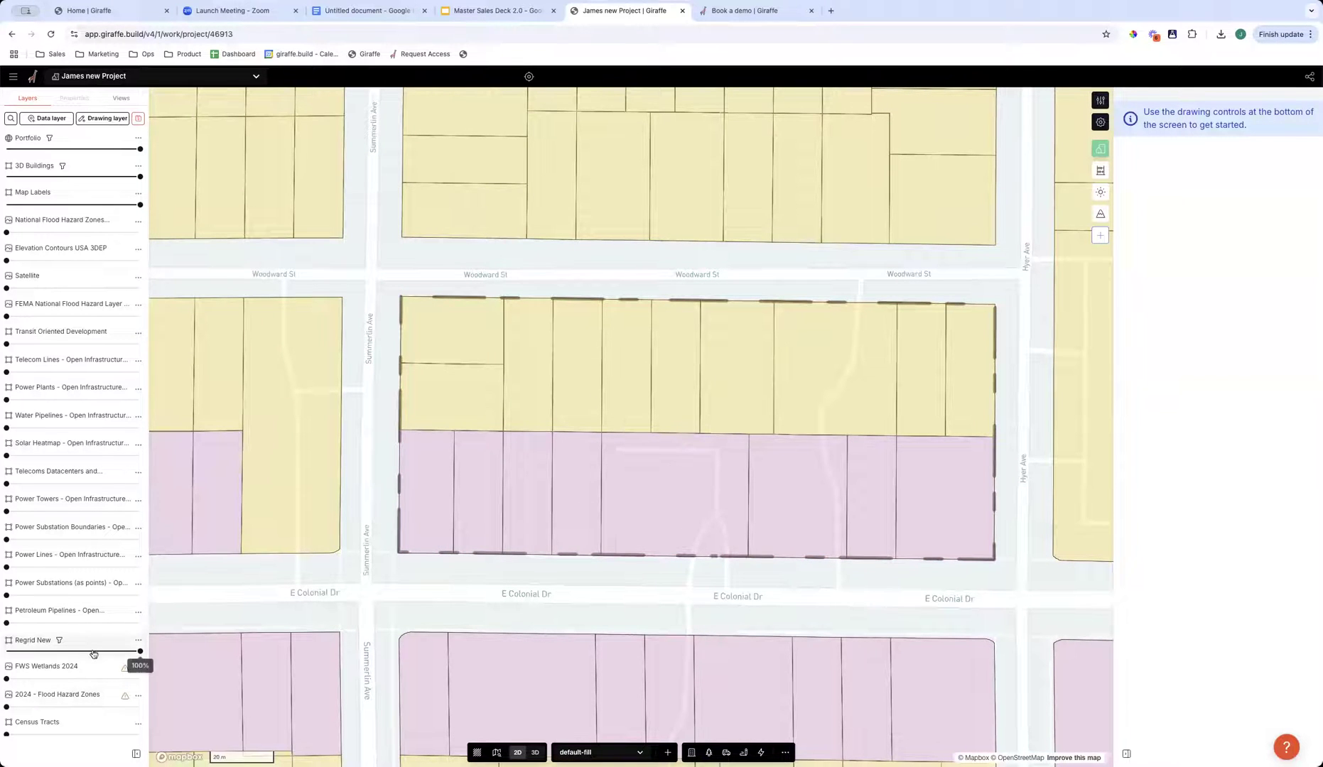
{"action": "left_click_drag", "start_coordinate": [140, 650], "coordinate": [6, 651]}
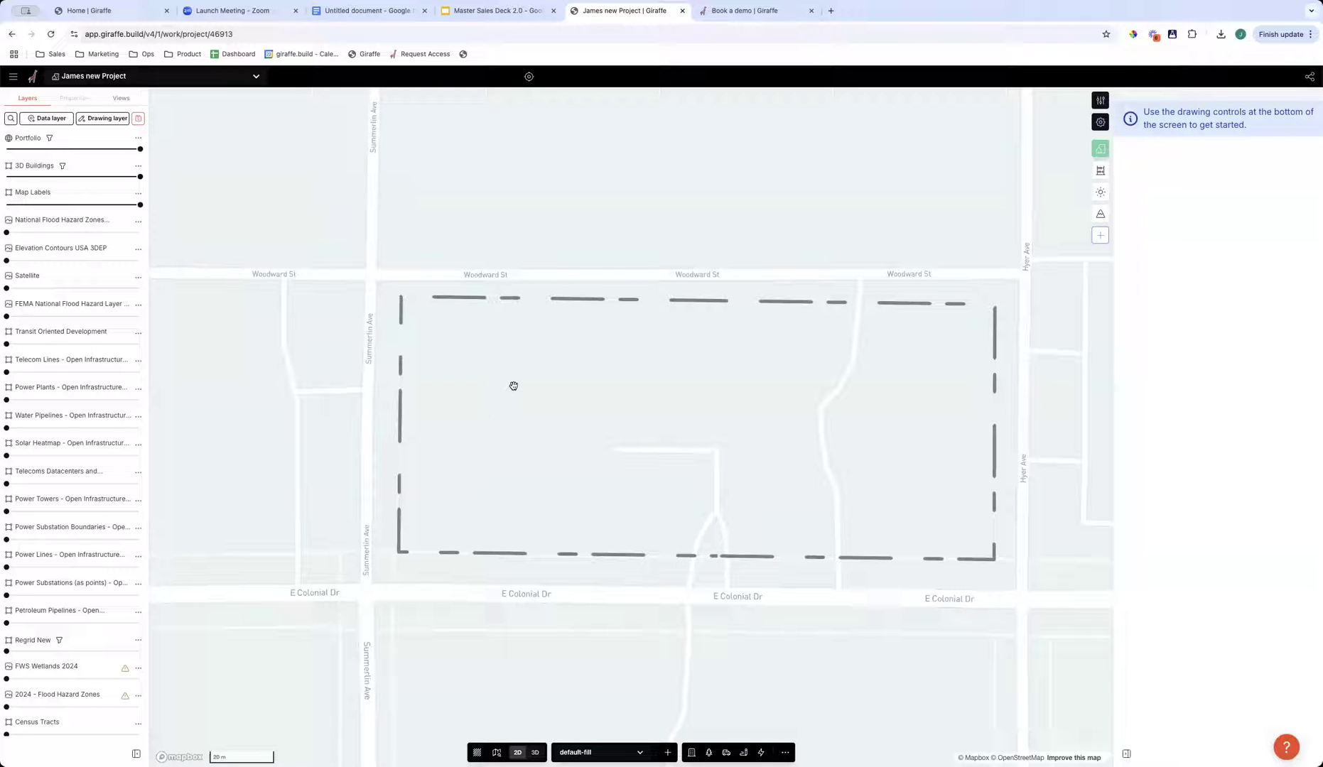
- View the empty site in 3D, return to the 2D view, and look over the drawing layer selector and layer list
{"action": "right_click_drag", "start_coordinate": [556, 391], "coordinate": [638, 378]}
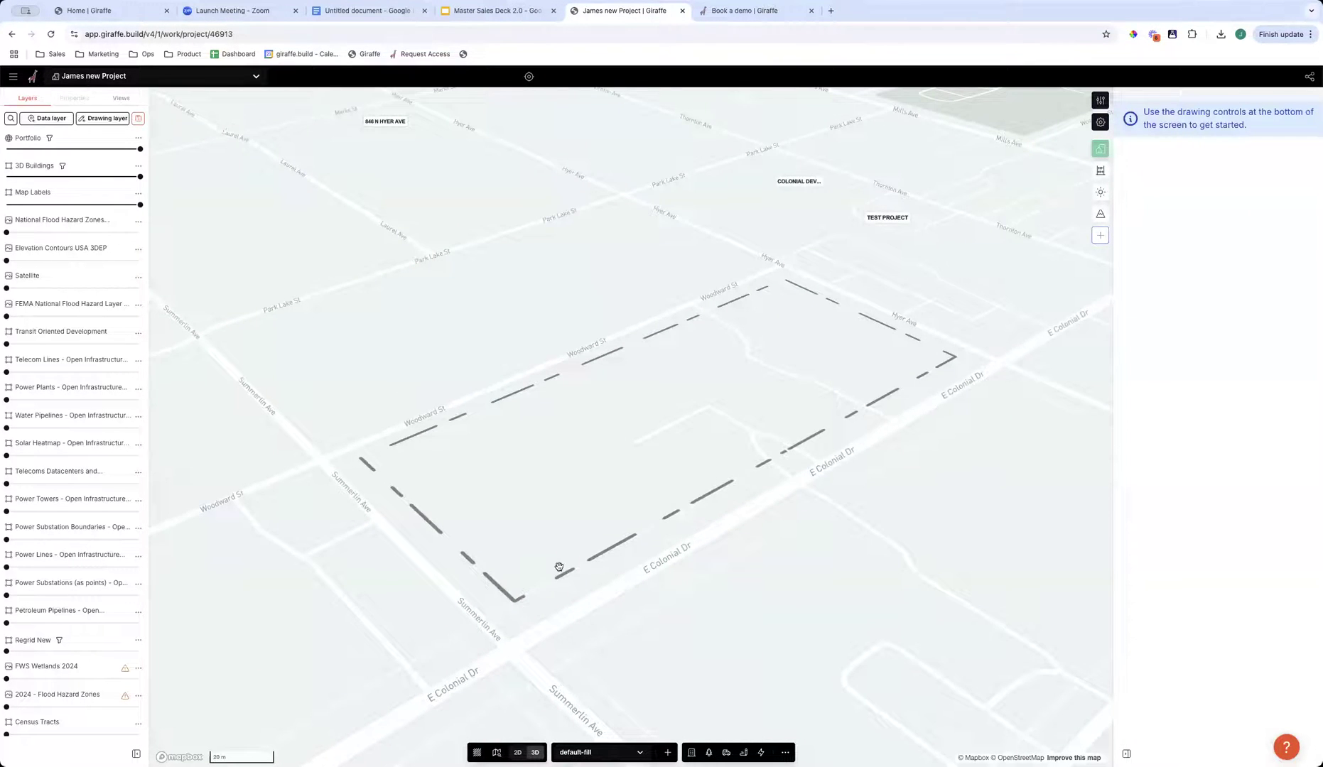
{"action": "left_click", "coordinate": [517, 753]}
{"action": "left_click_drag", "start_coordinate": [803, 487], "coordinate": [746, 488]}
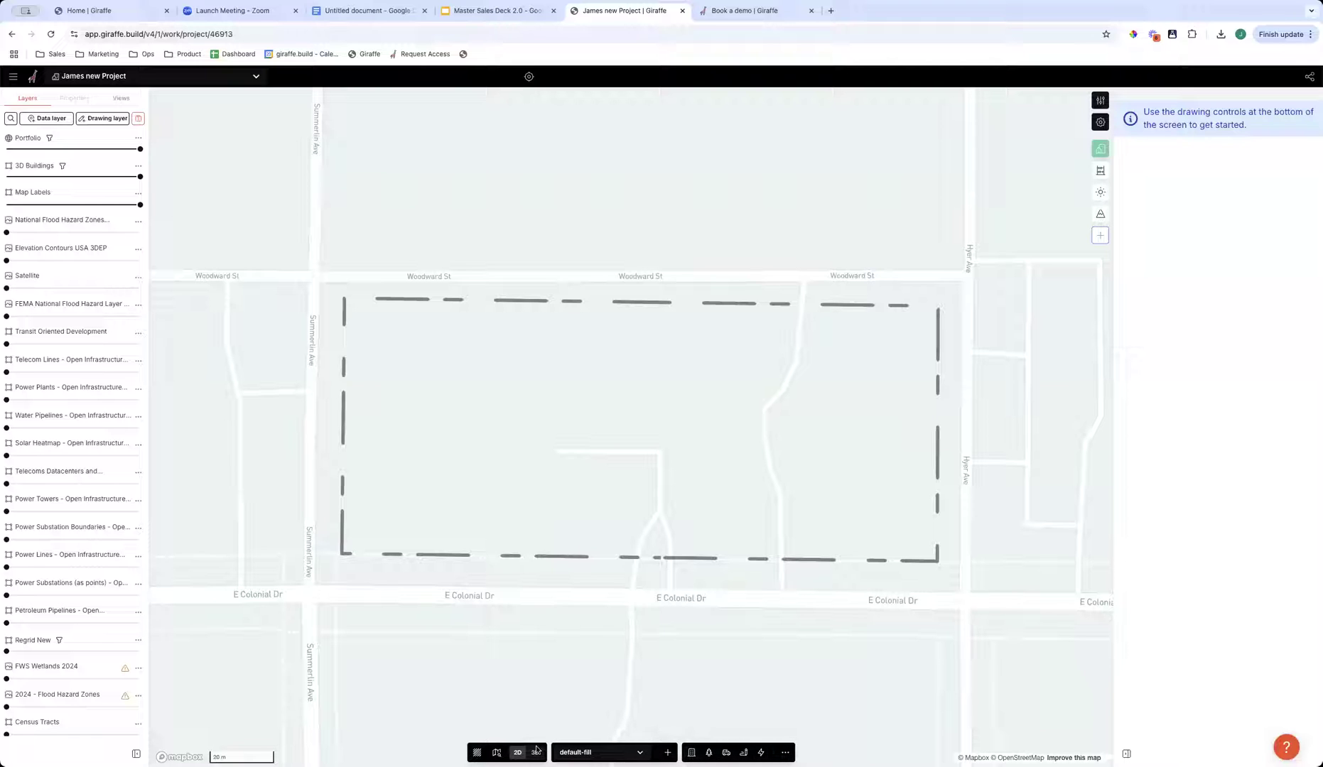
{"action": "left_click", "coordinate": [593, 752]}
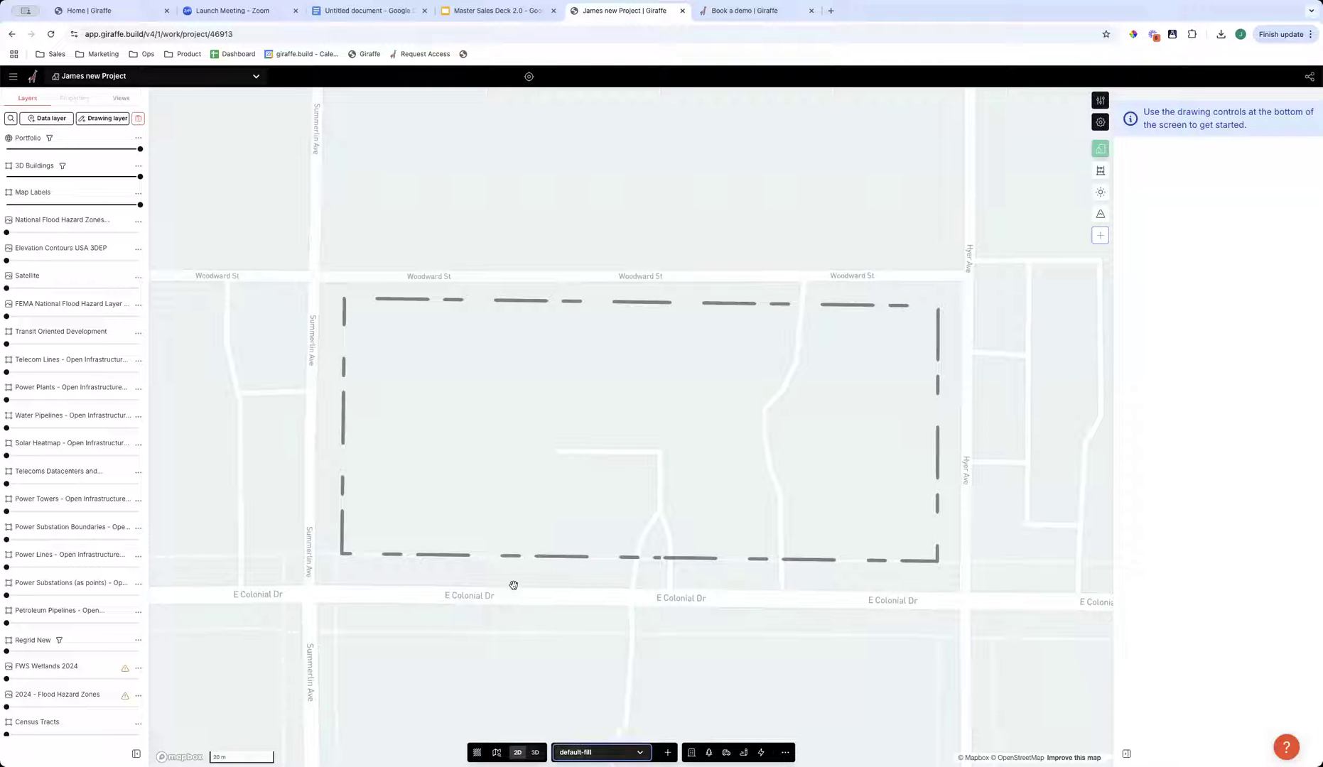
{"action": "scroll", "coordinate": [88, 334], "scroll_direction": "down", "scroll_amount": 2}
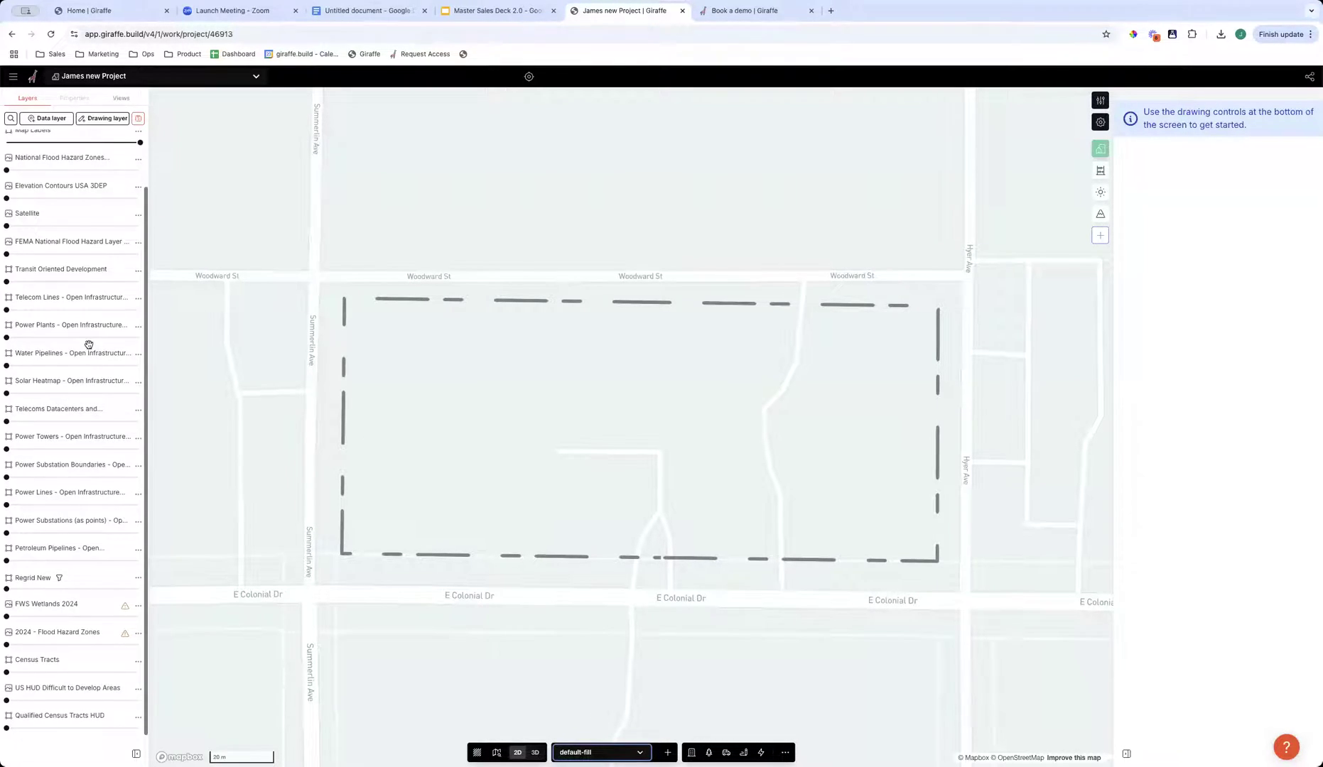
{"action": "scroll", "coordinate": [91, 323], "scroll_direction": "up", "scroll_amount": 2}
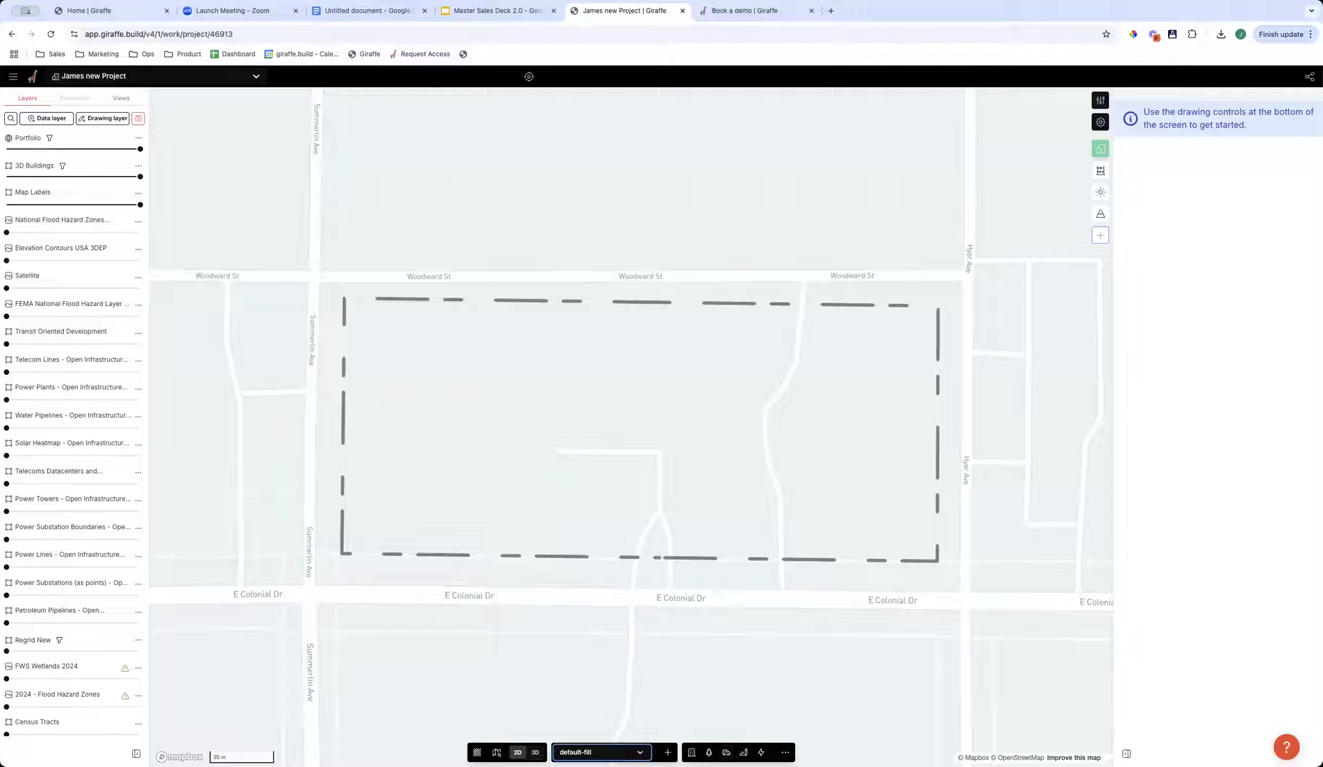
- Look through the available building, landscaping, roads and parking, annotation and flow feature drawing tools
{"action": "left_click", "coordinate": [691, 752]}
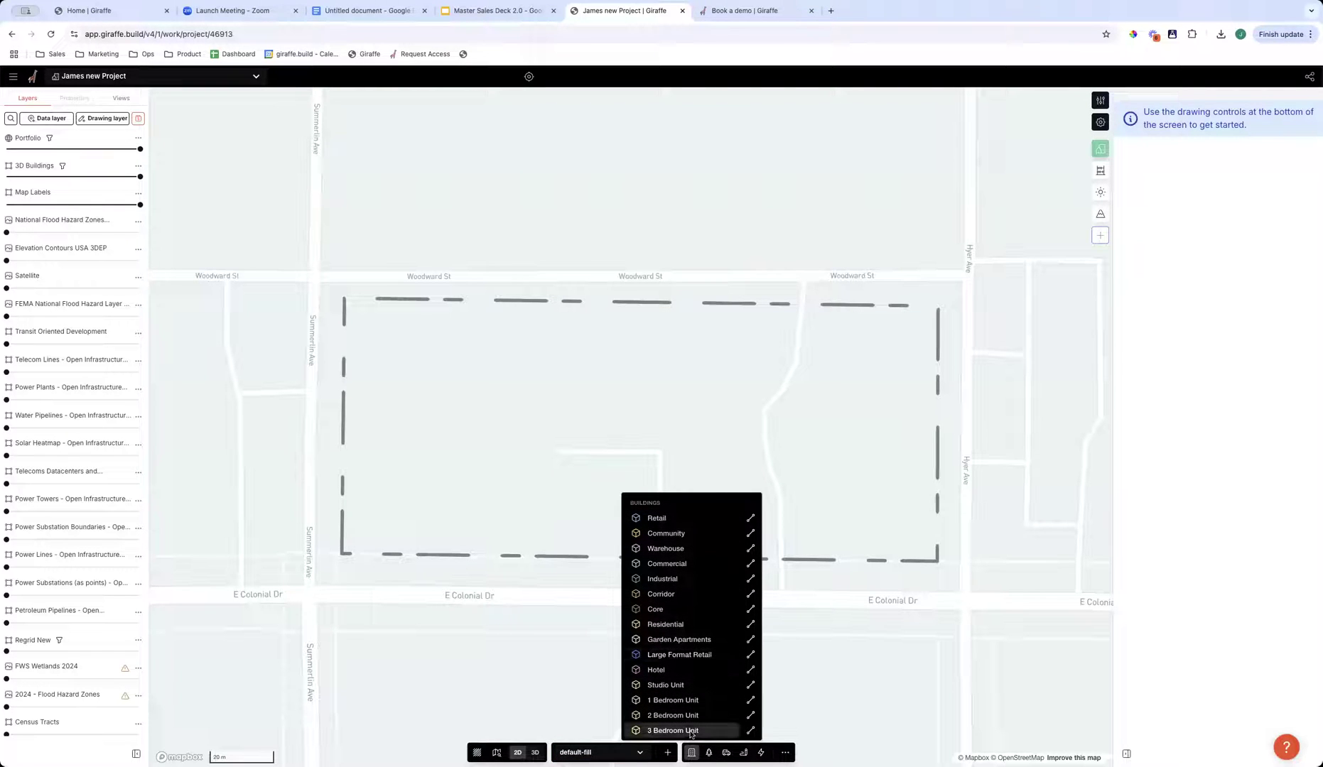
{"action": "left_click", "coordinate": [708, 752]}
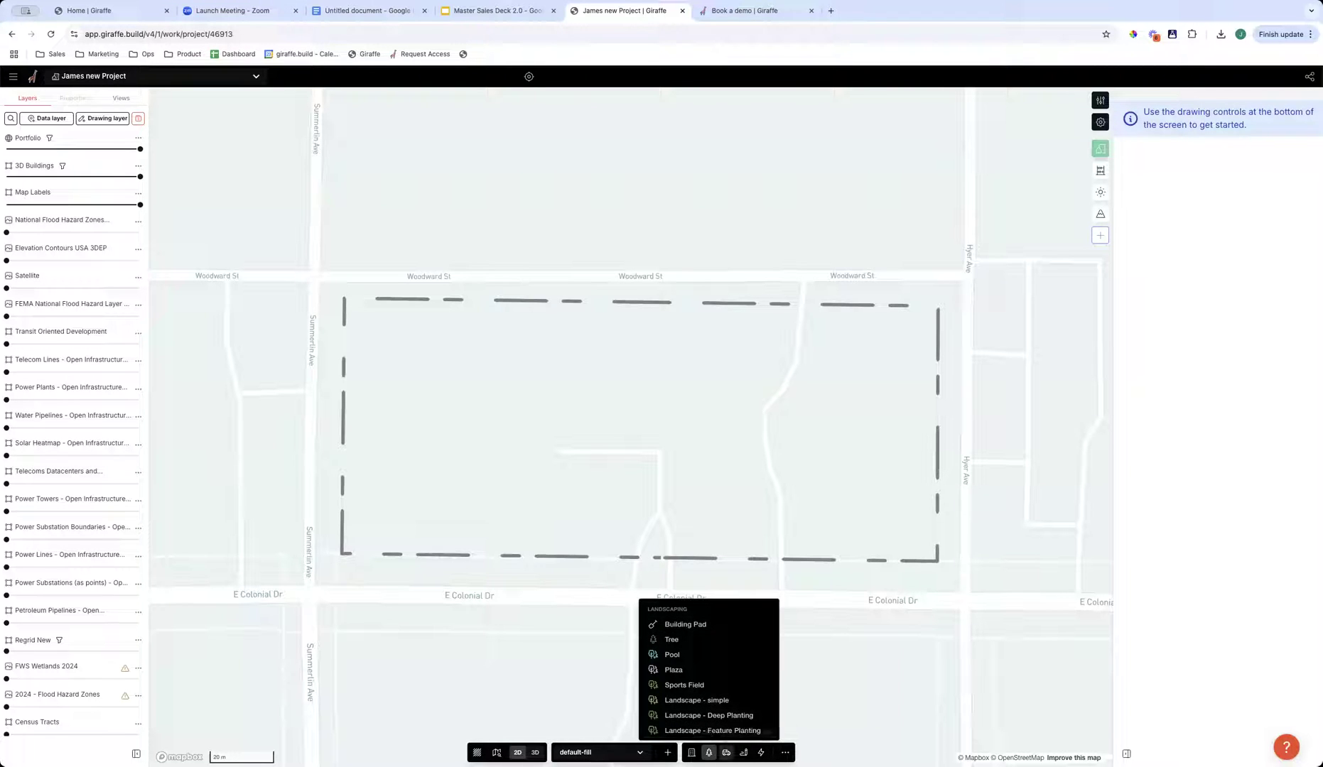
{"action": "left_click", "coordinate": [726, 752]}
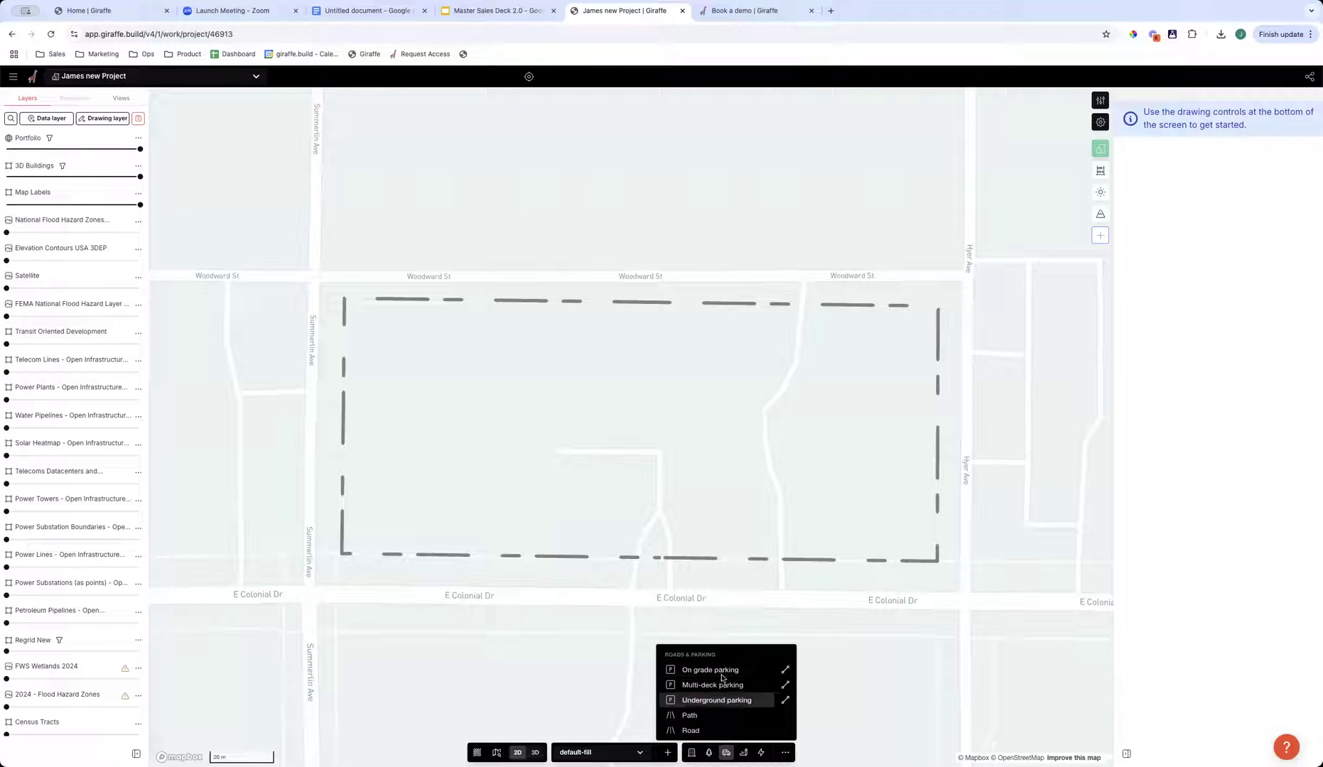
{"action": "left_click", "coordinate": [744, 752]}
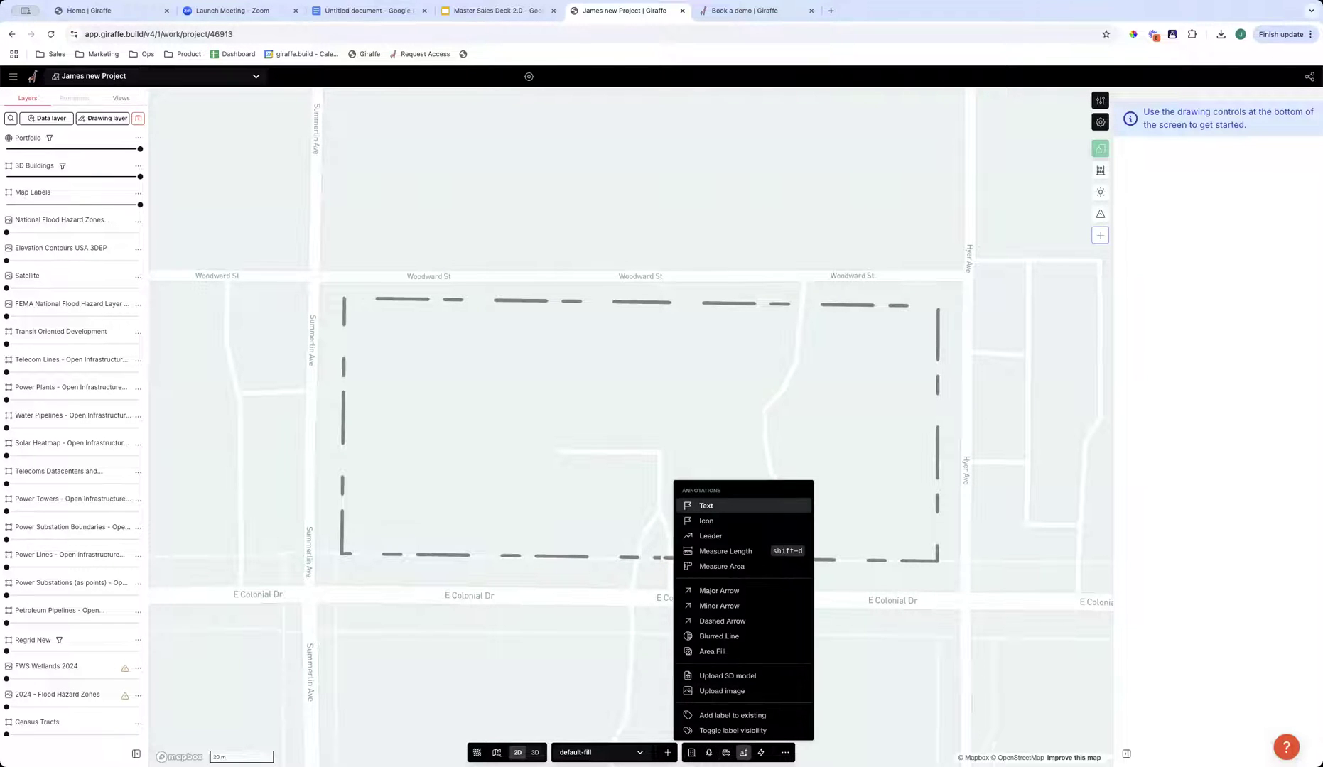
{"action": "left_click", "coordinate": [760, 753]}
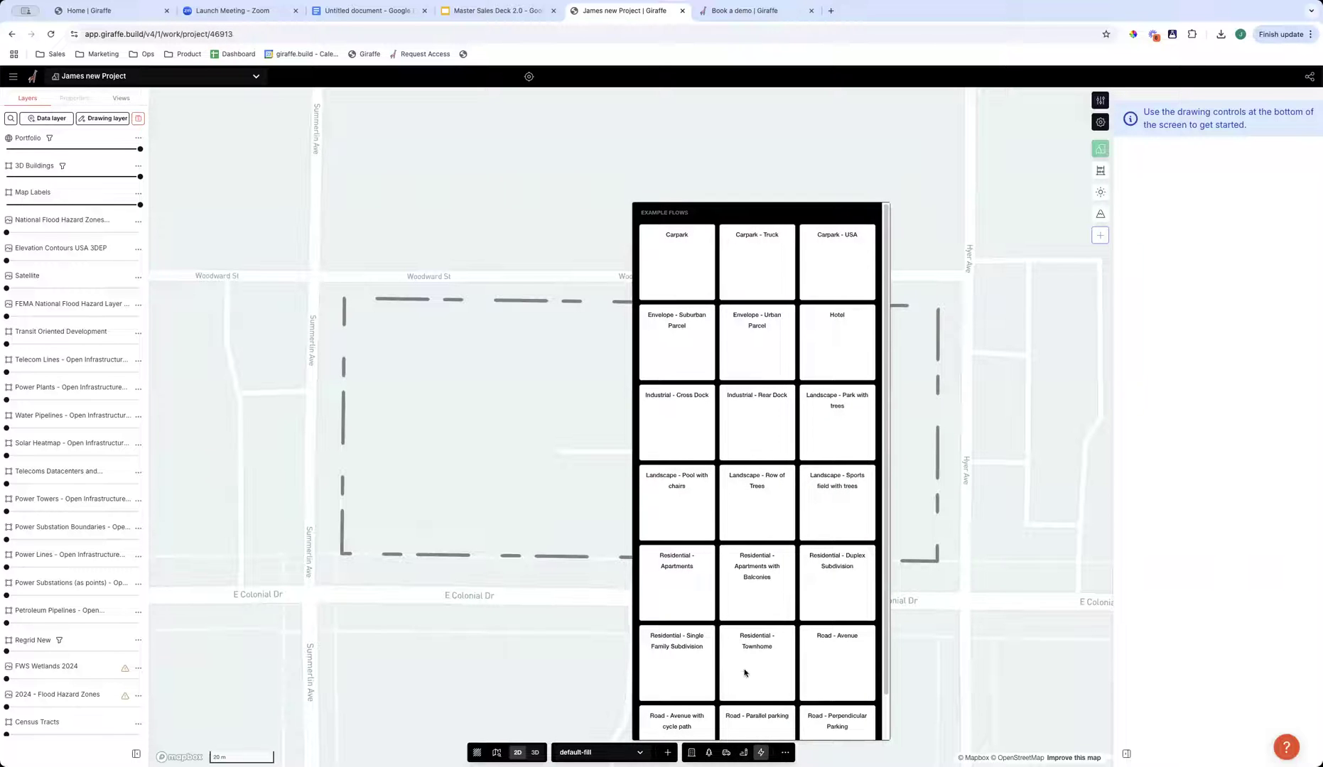
{"action": "scroll", "coordinate": [746, 526], "scroll_direction": "down", "scroll_amount": 1}
{"action": "scroll", "coordinate": [739, 339], "scroll_direction": "up", "scroll_amount": 1}
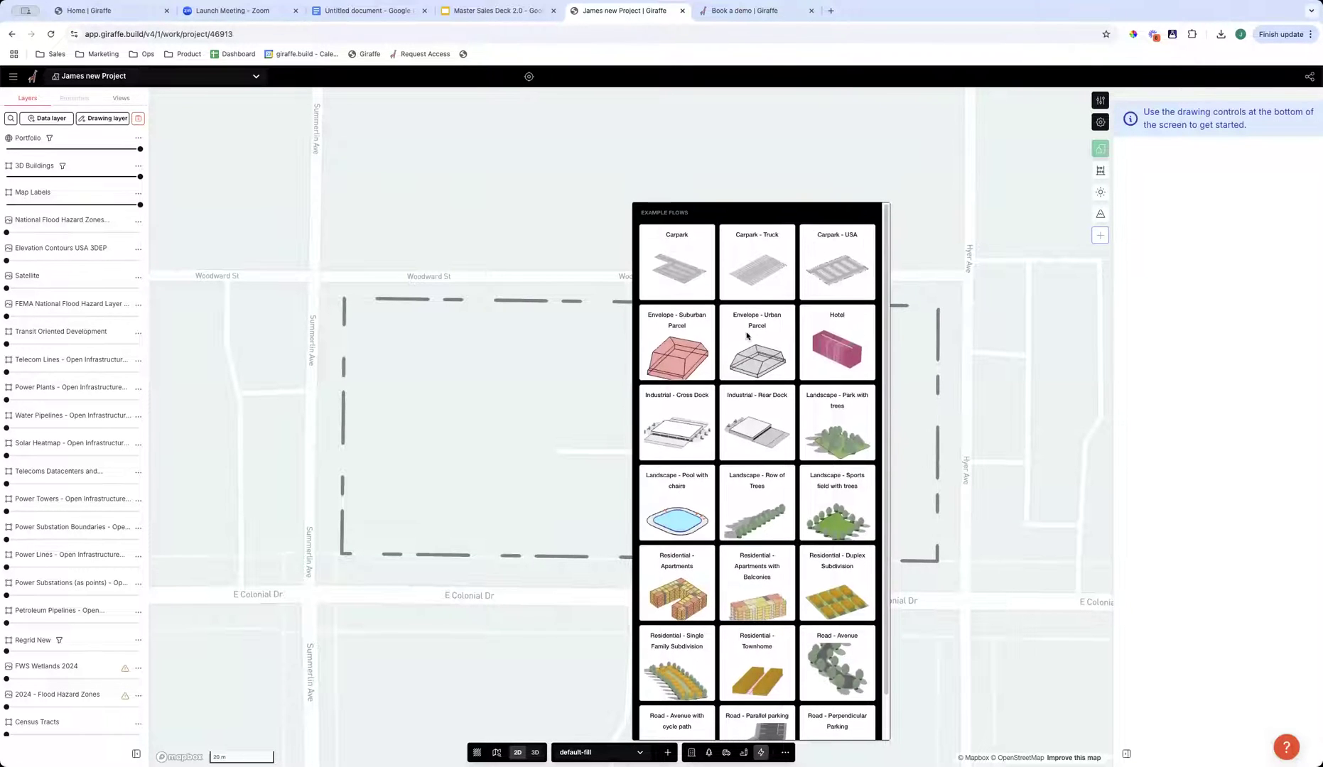
{"action": "left_click", "coordinate": [761, 754]}
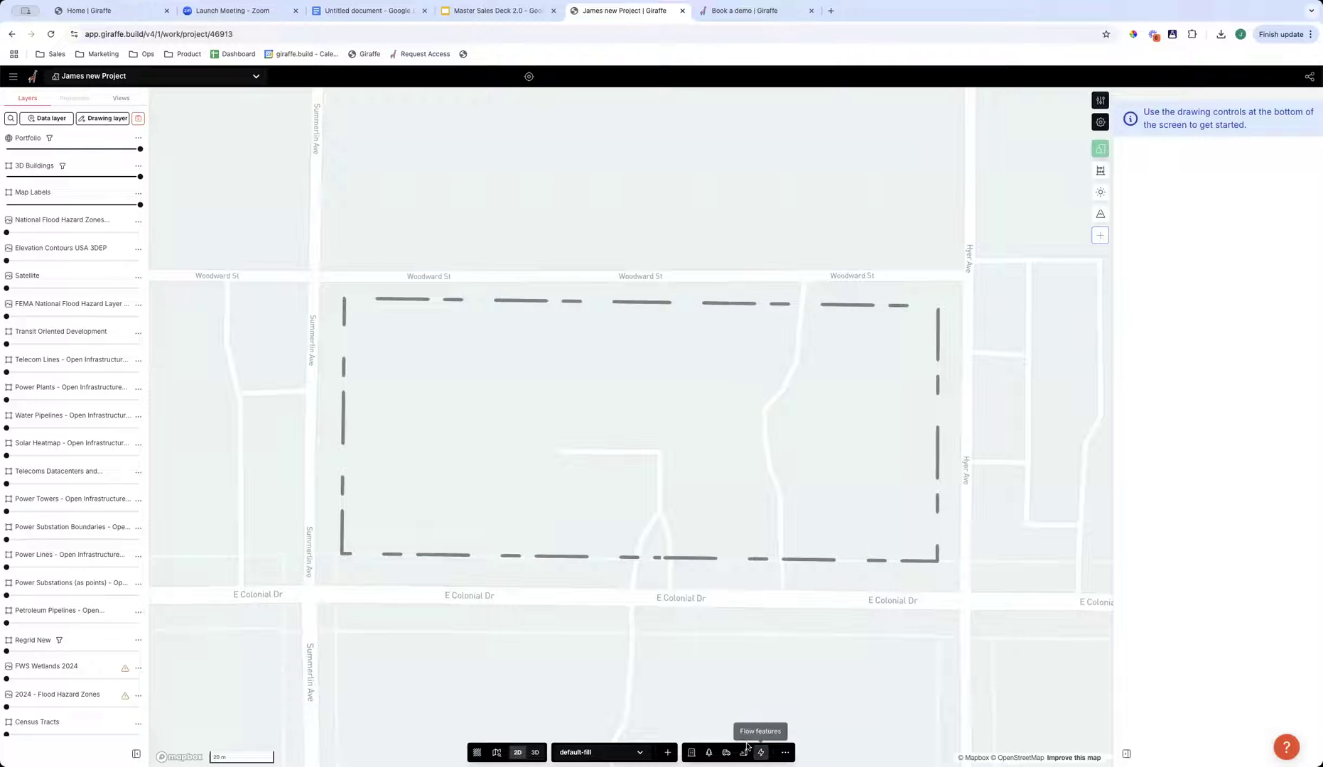
- Draw a rectangle about 273 by 214 ft in the site's western half and narrow it from its east side
{"action": "left_click", "coordinate": [785, 753]}
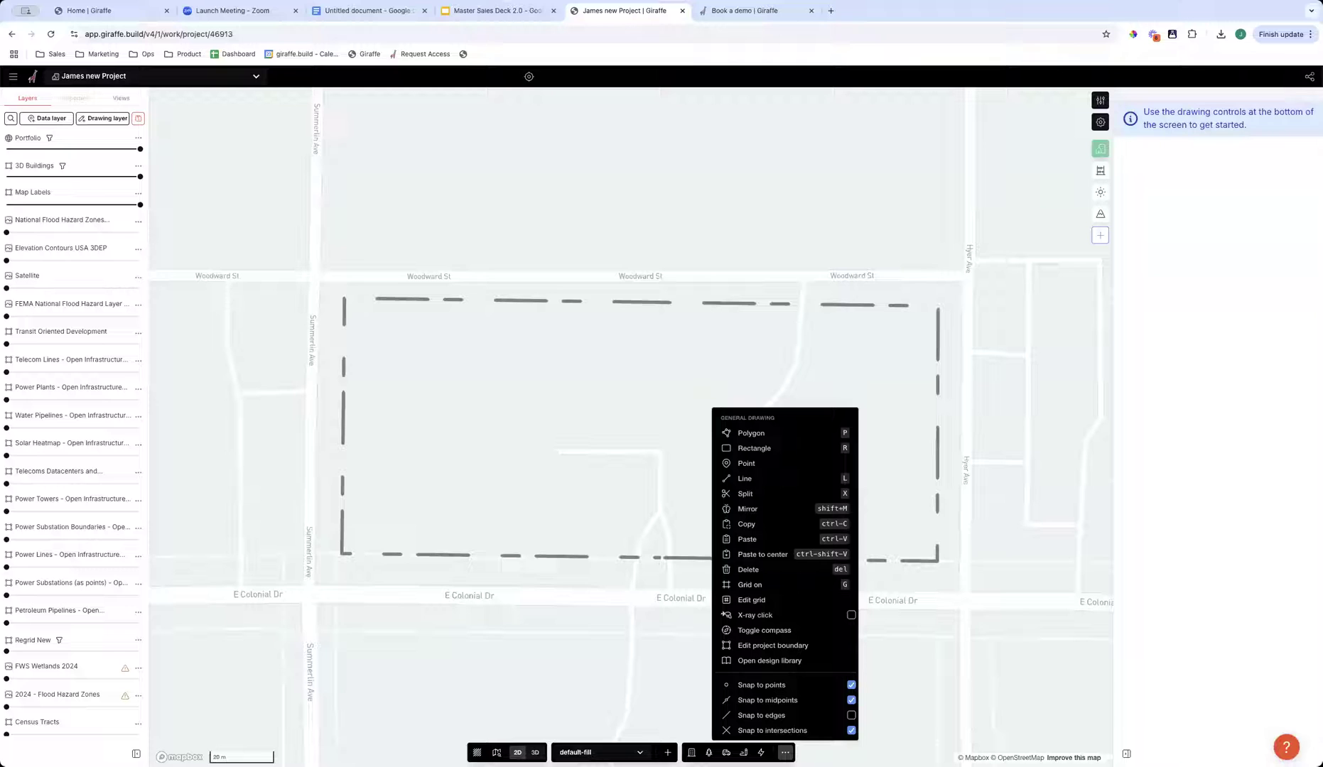
{"action": "left_click", "coordinate": [755, 449]}
{"action": "left_click", "coordinate": [393, 318]}
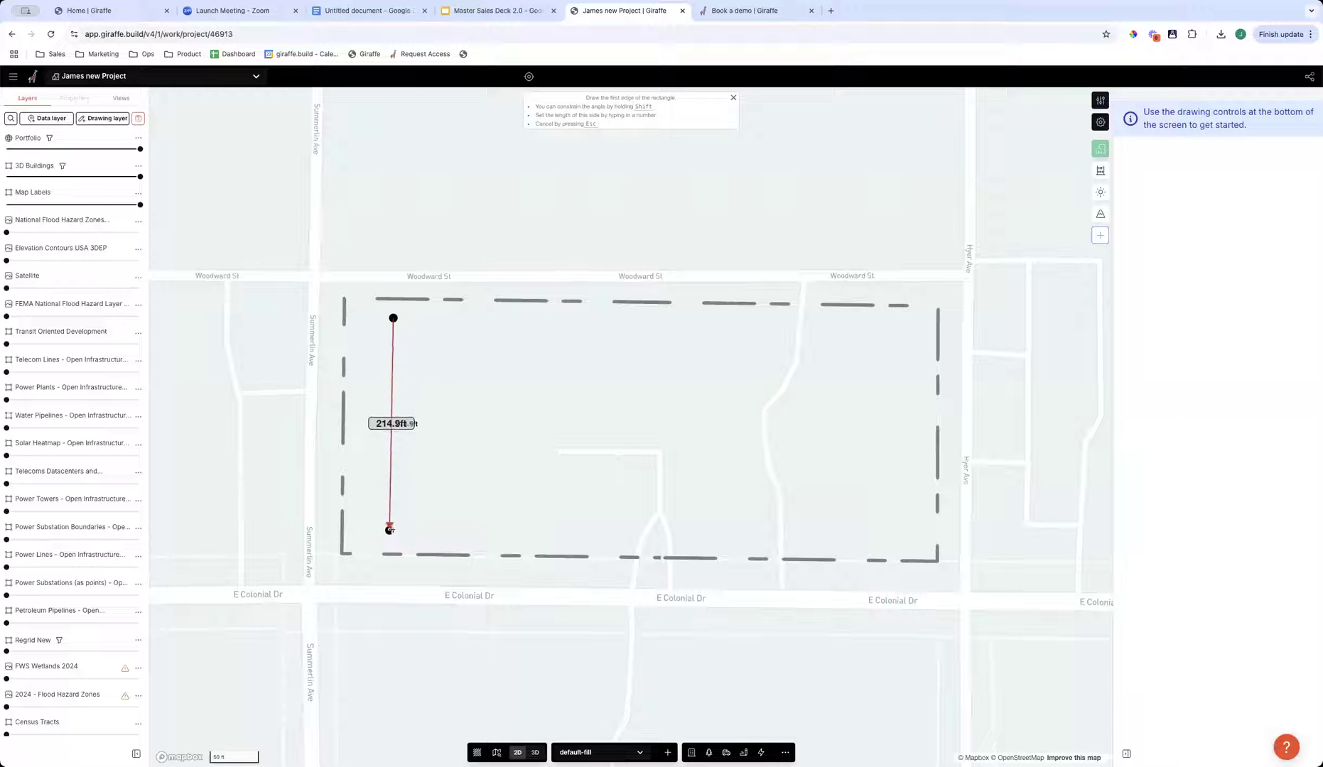
{"action": "left_click", "coordinate": [392, 530]}
{"action": "left_click", "coordinate": [661, 522]}
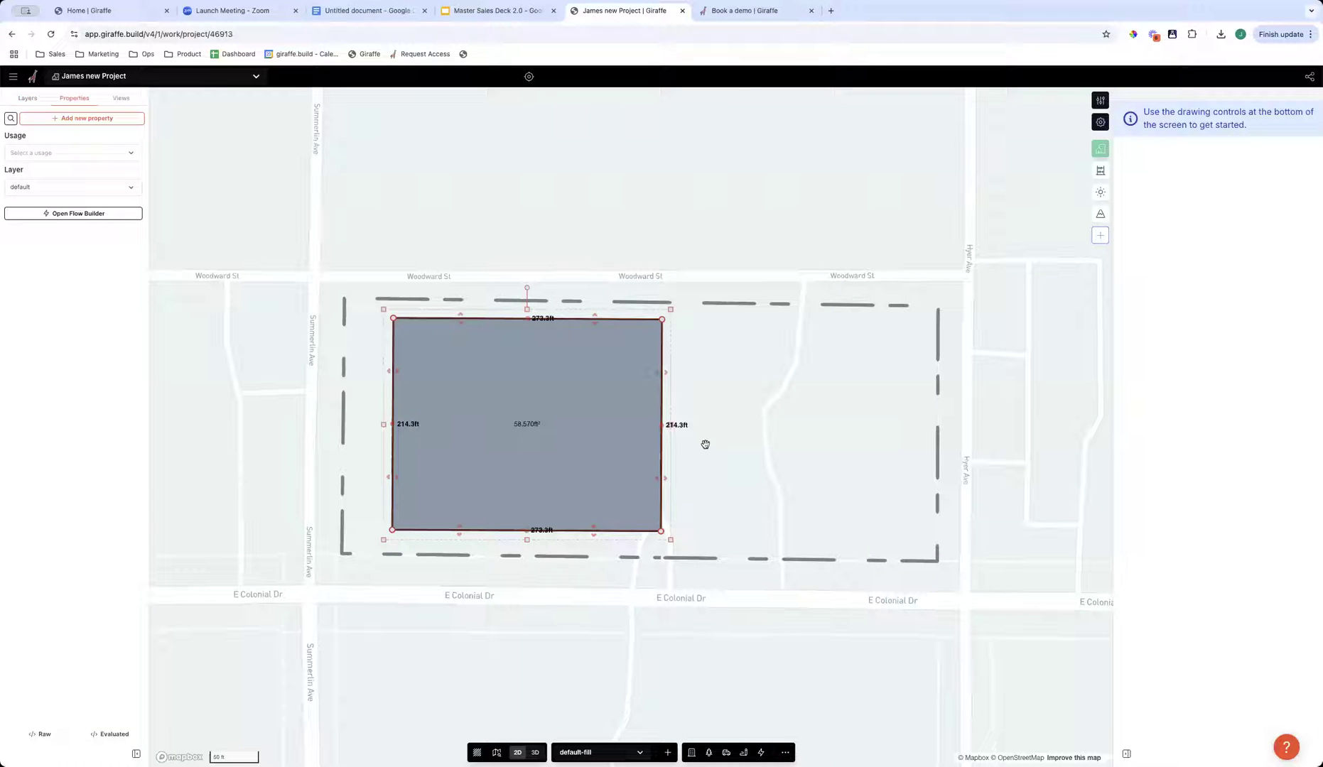
{"action": "left_click_drag", "start_coordinate": [517, 466], "coordinate": [469, 463]}
{"action": "left_click", "coordinate": [551, 461]}
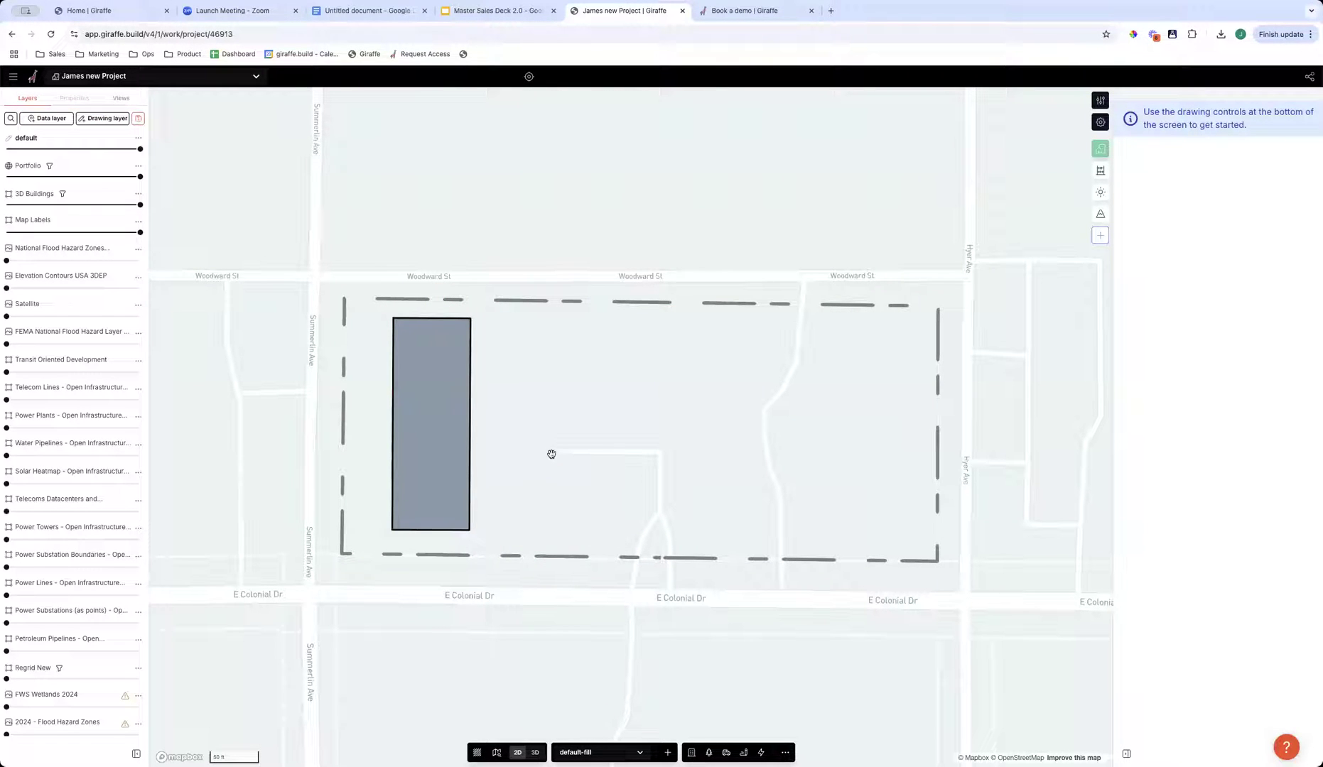
- Draw a second, tilted rectangle about 211 by 174 ft in the middle of the site and delete it
{"action": "left_click", "coordinate": [591, 354]}
{"action": "left_click", "coordinate": [567, 562]}
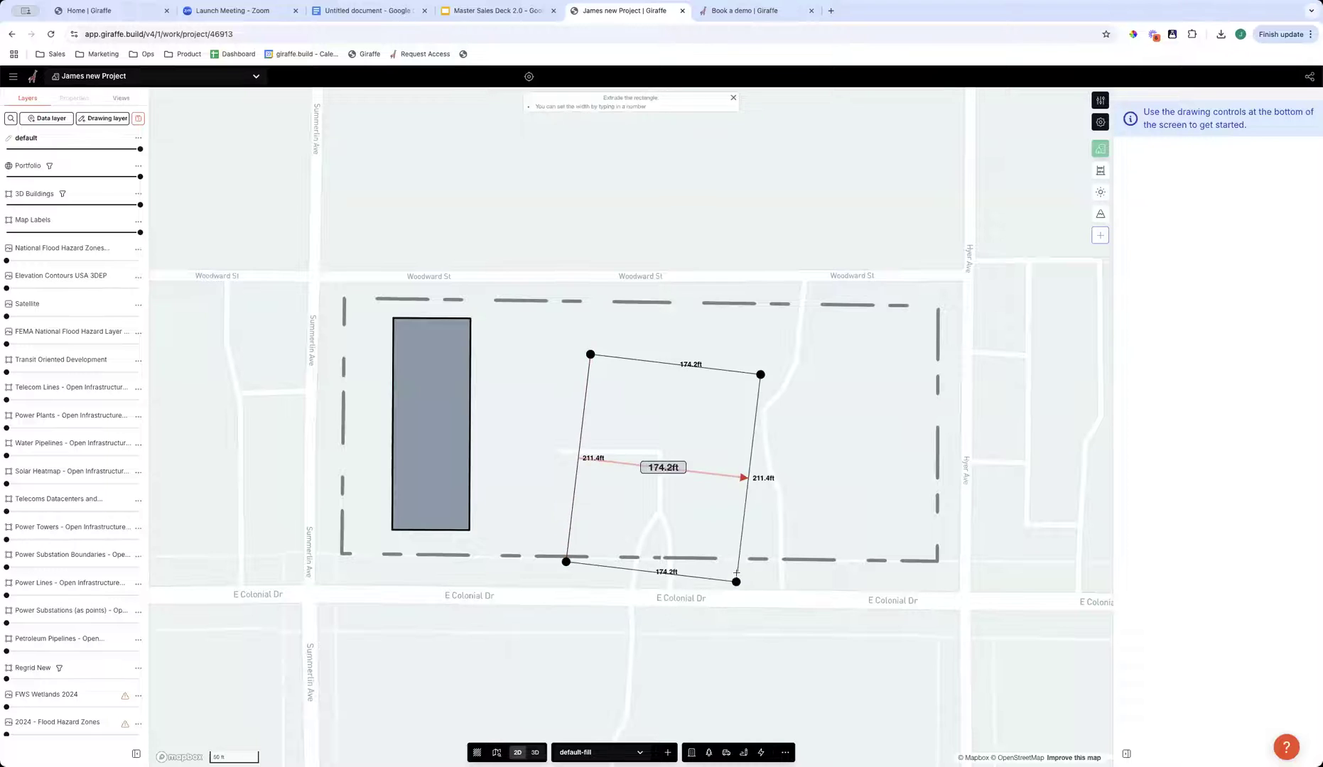
{"action": "left_click", "coordinate": [737, 573]}
{"action": "key", "text": "BackSpace"}
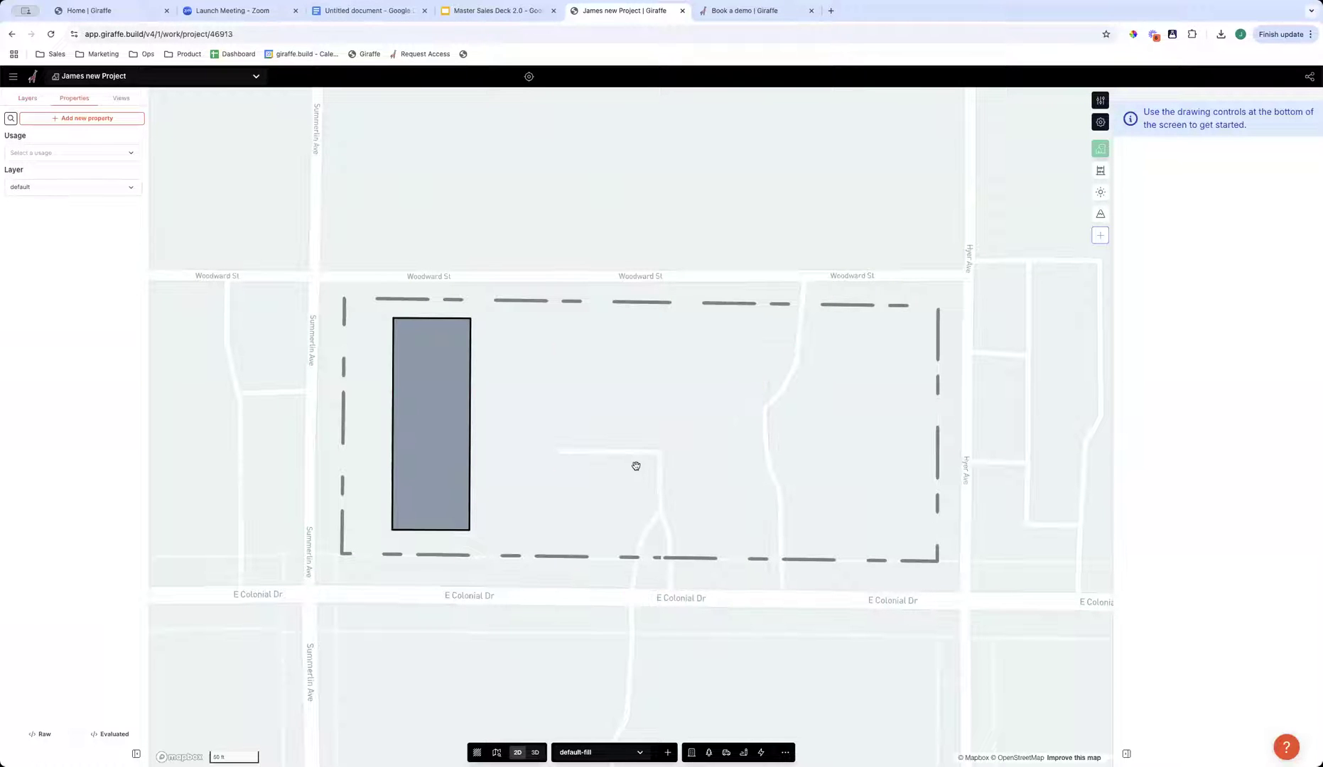
- Turn on the grid and draw a rectangle about 98 by 197 ft snapped to it in the middle of the site
{"action": "key", "text": "g"}
{"action": "key", "text": "r"}
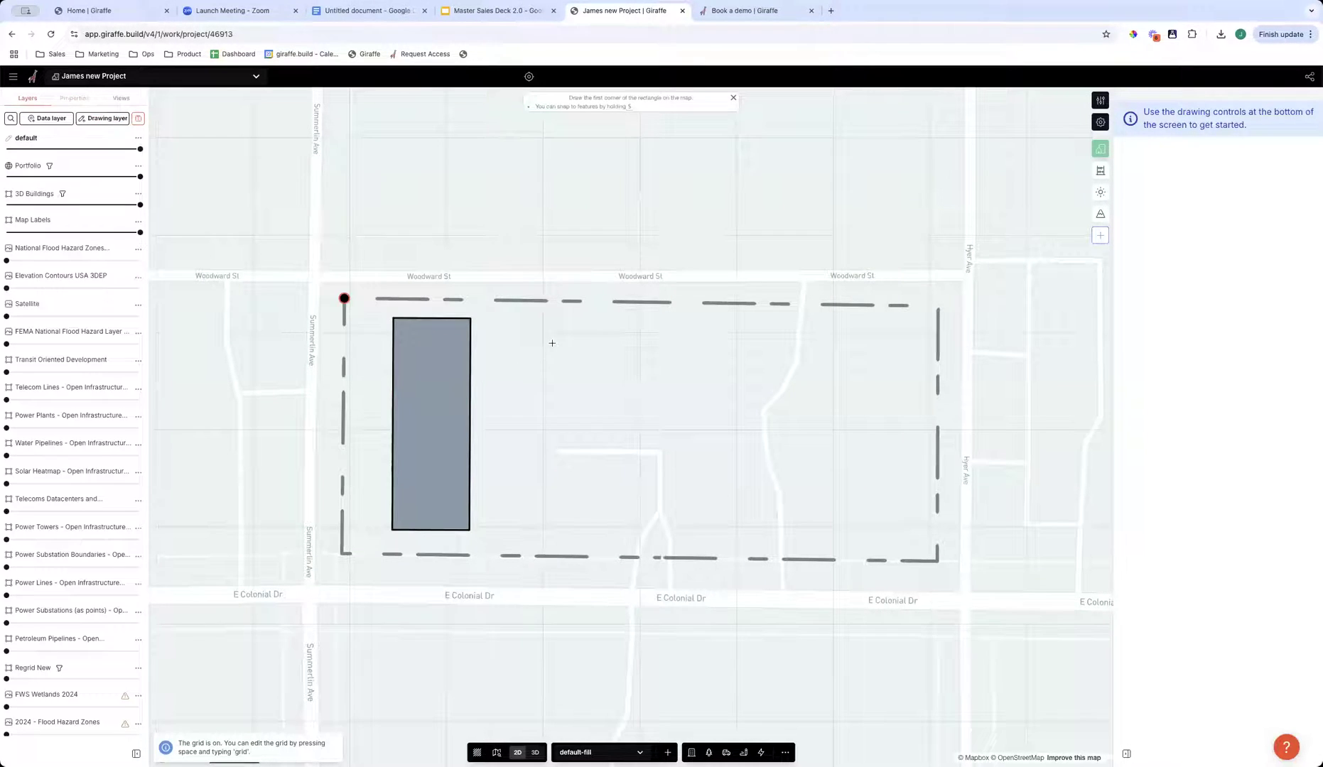
{"action": "left_click", "coordinate": [544, 333]}
{"action": "left_click", "coordinate": [638, 331]}
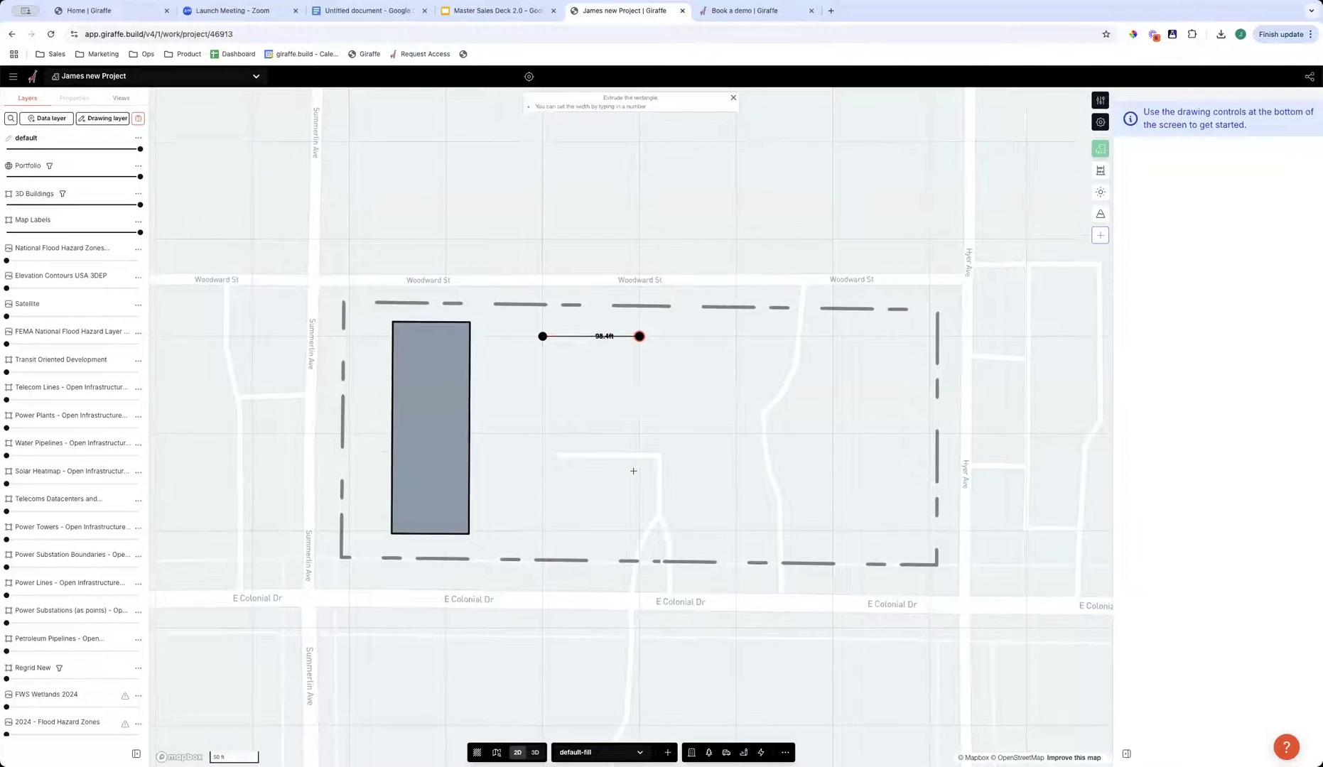
{"action": "left_click", "coordinate": [639, 447]}
{"action": "left_click_drag", "start_coordinate": [616, 436], "coordinate": [615, 525]}
{"action": "left_click", "coordinate": [735, 523]}
- Delete the grid-snapped rectangle and the narrow western rectangle from the site
{"action": "left_click", "coordinate": [586, 438]}
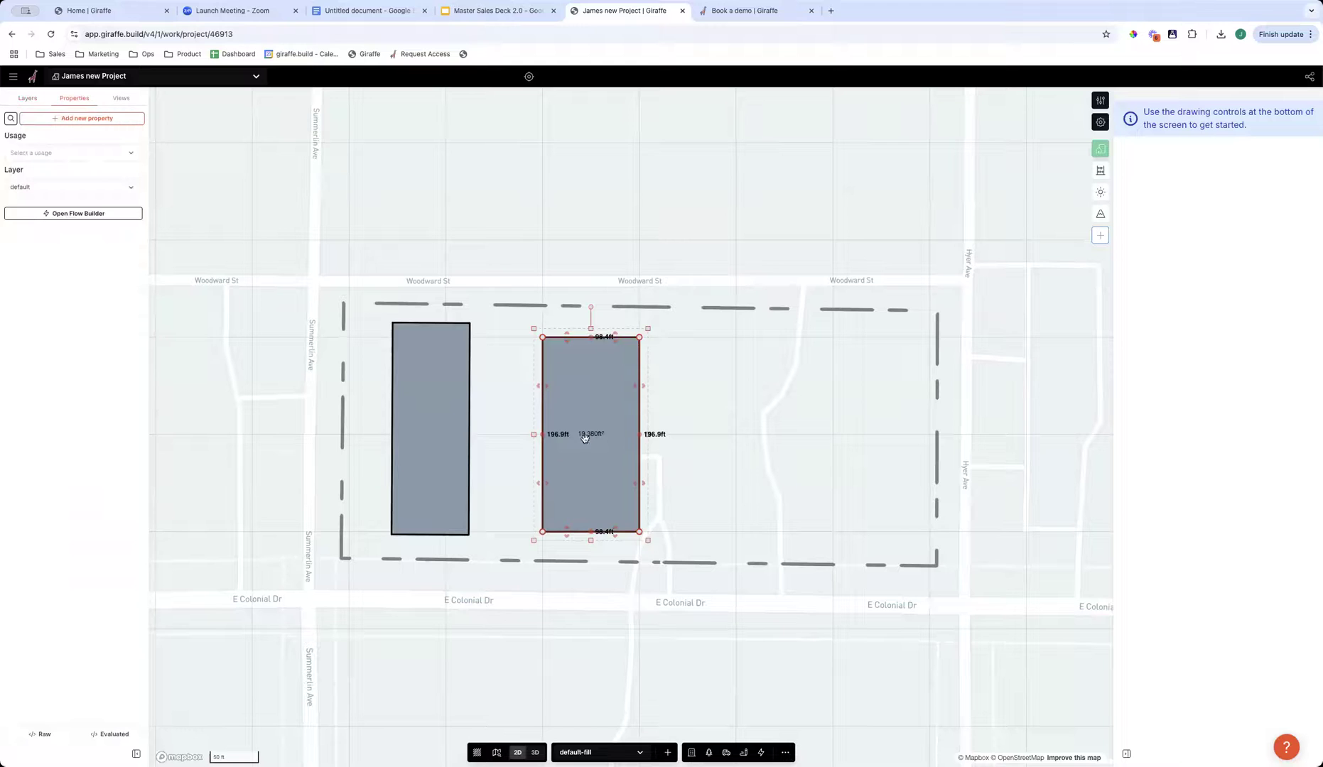
{"action": "key", "text": "Delete"}
{"action": "left_click", "coordinate": [784, 752]}
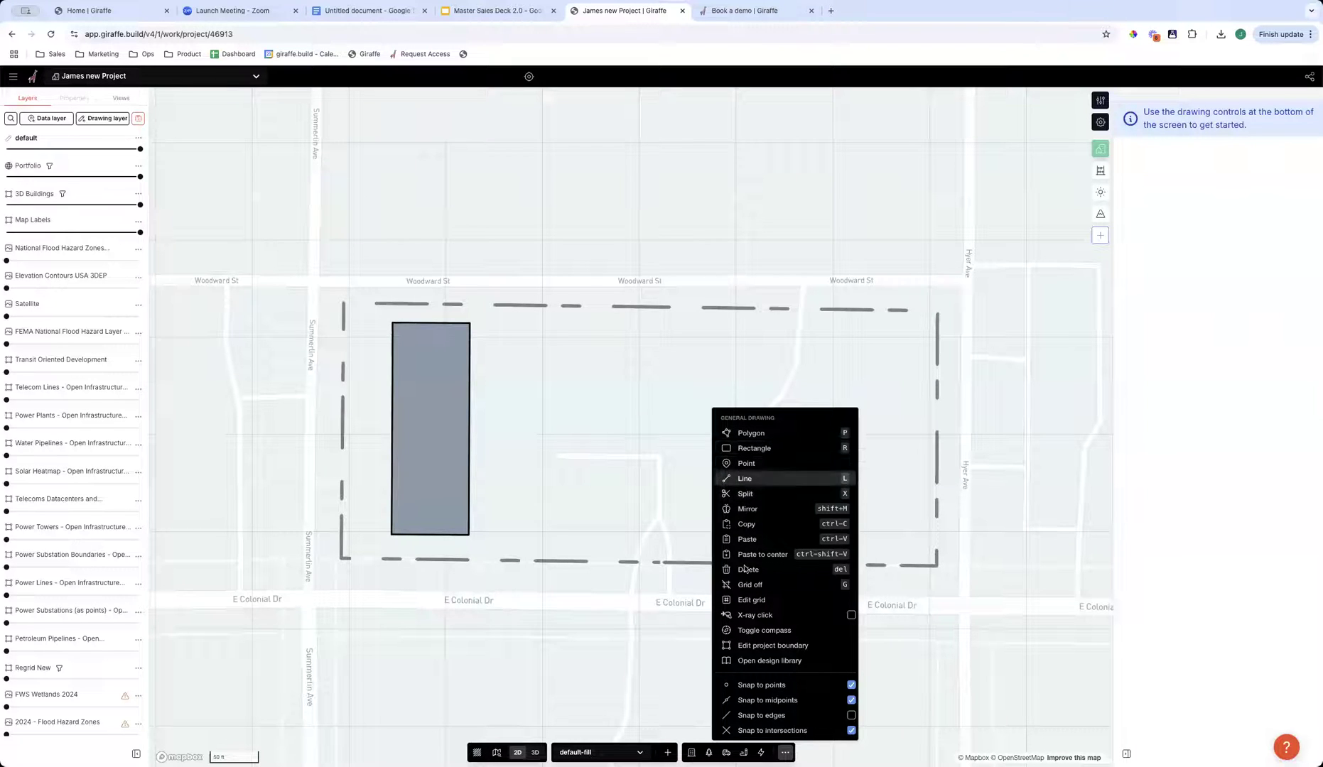
{"action": "left_click", "coordinate": [459, 469]}
{"action": "key", "text": "Delete"}
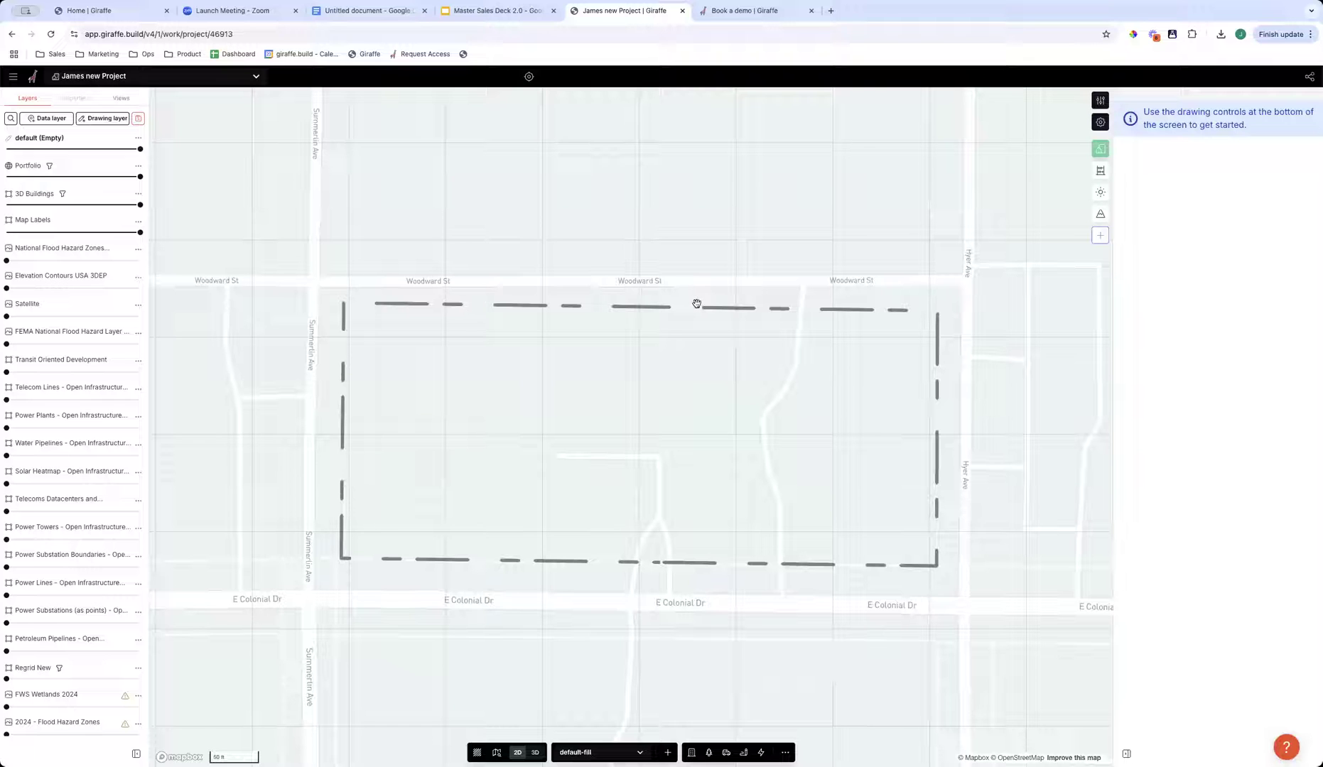
{"action": "key", "text": "r"}
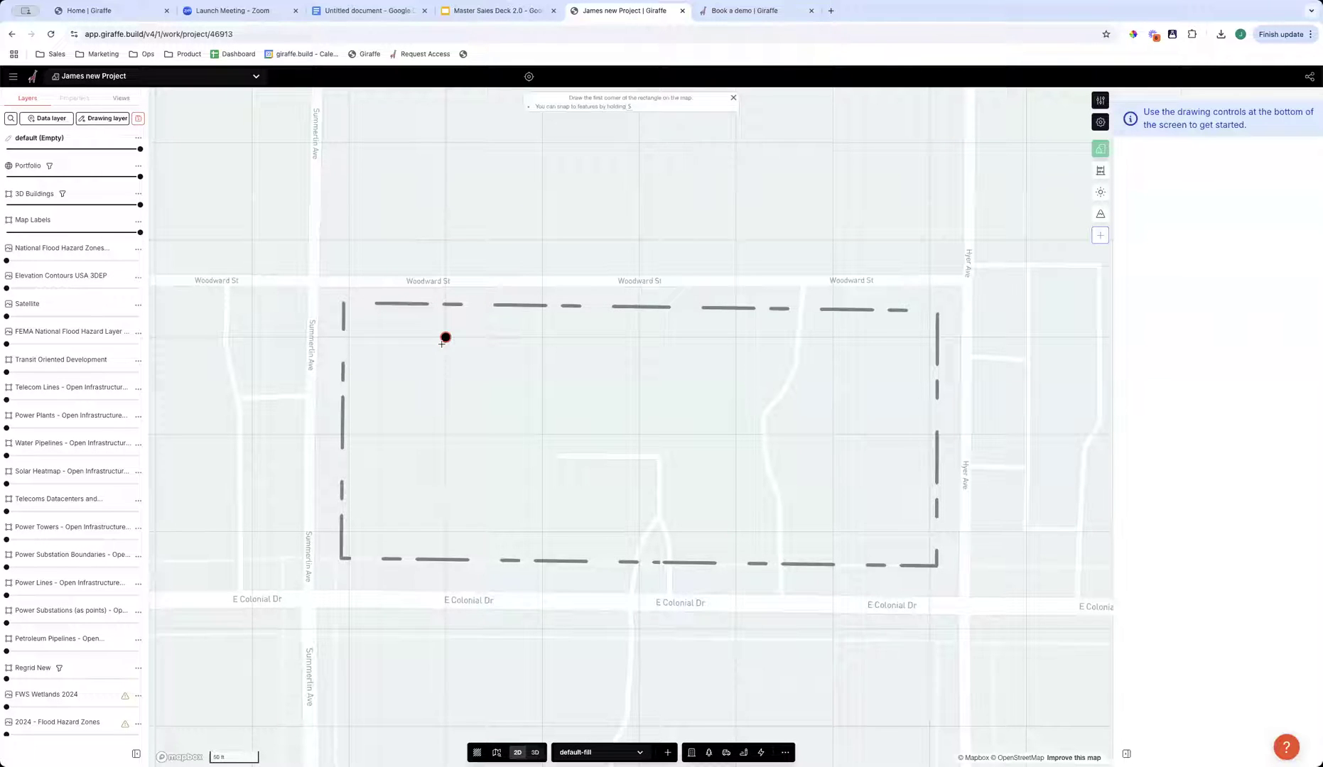
{"action": "left_click", "coordinate": [445, 337]}
{"action": "key", "text": "Escape"}
{"action": "left_click_drag", "start_coordinate": [575, 476], "coordinate": [630, 470]}
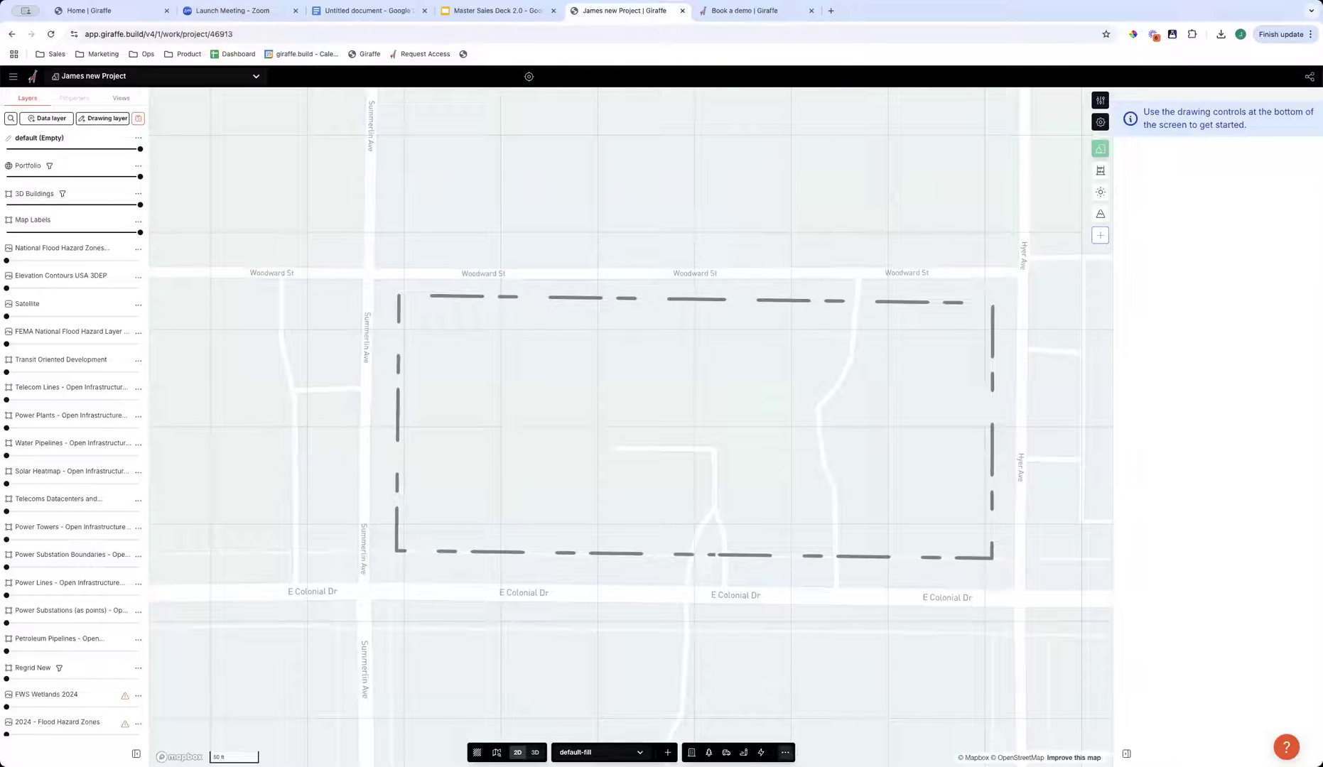
- Edit the grid with its origin at the boundary's southwest corner, aligned to the western edge with 20 ft spacing
{"action": "left_click", "coordinate": [785, 753]}
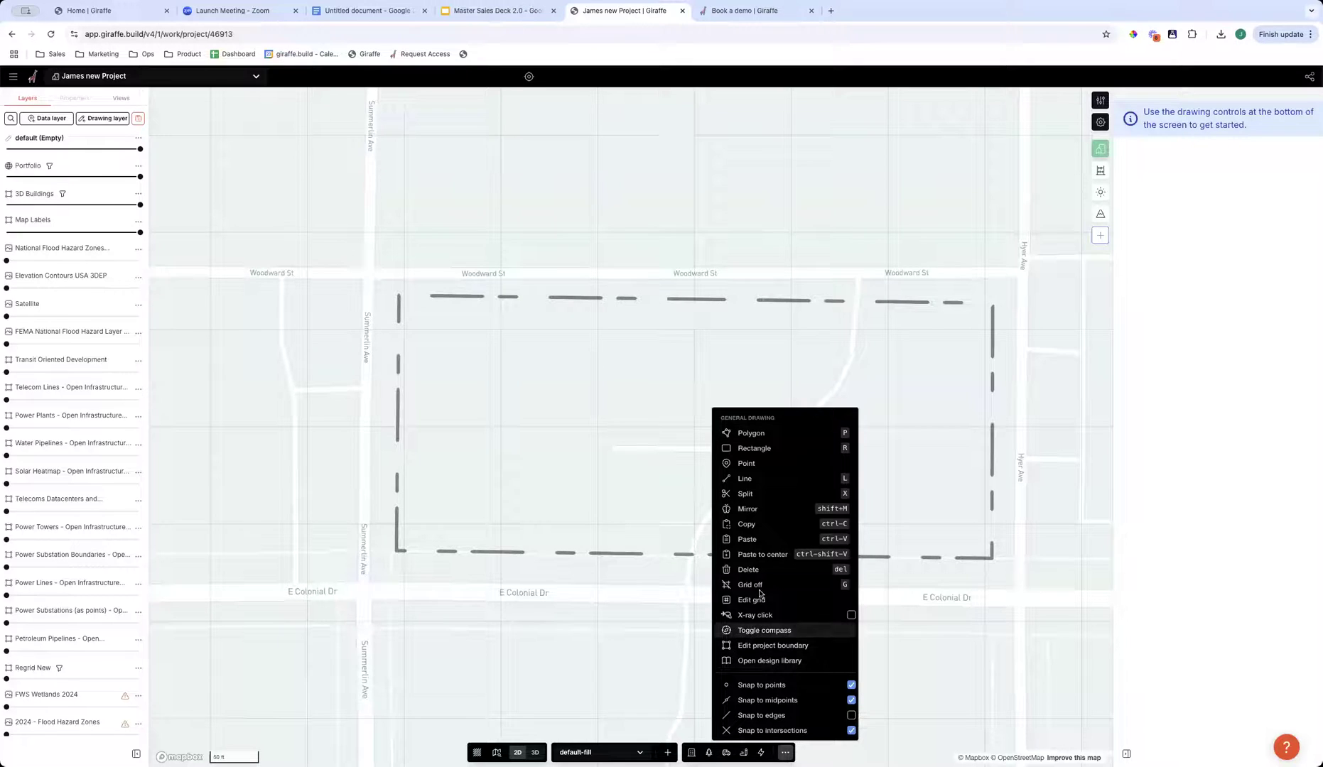
{"action": "left_click", "coordinate": [738, 603]}
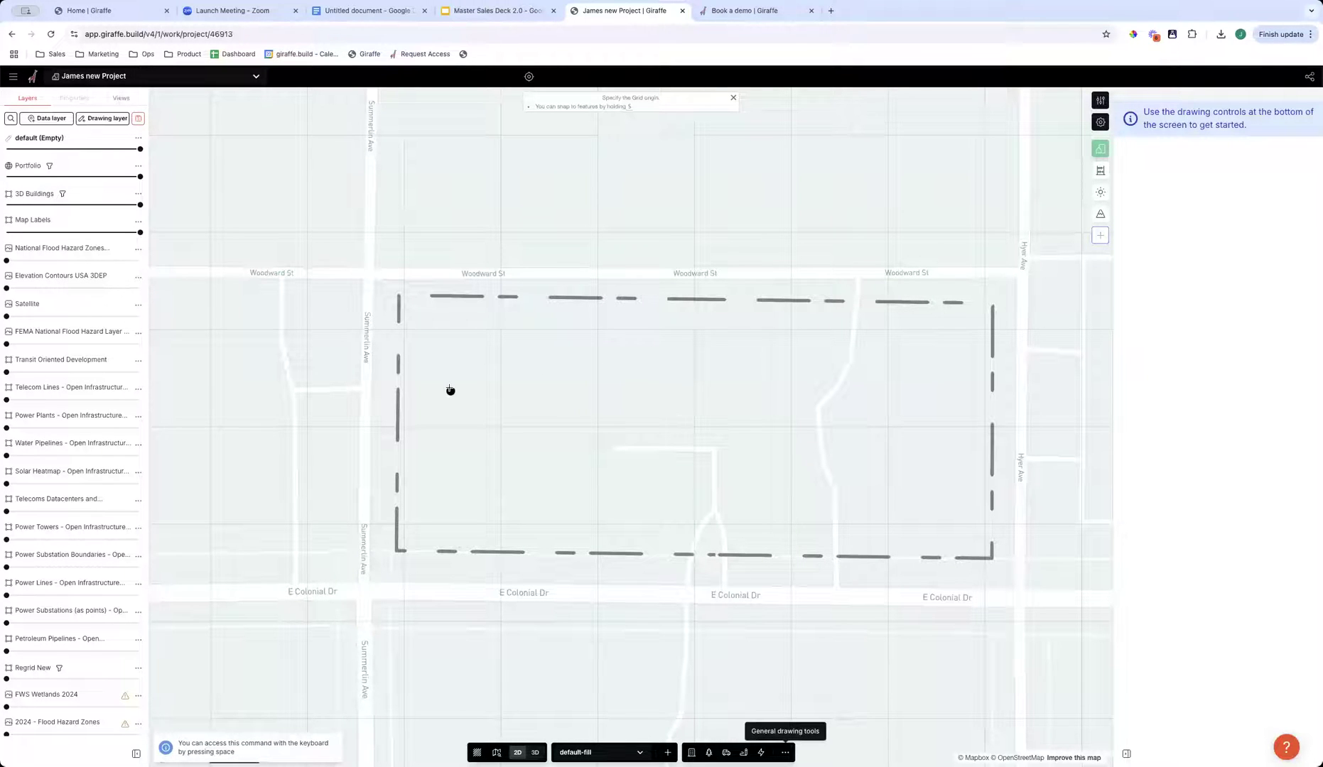
{"action": "left_click", "coordinate": [396, 551]}
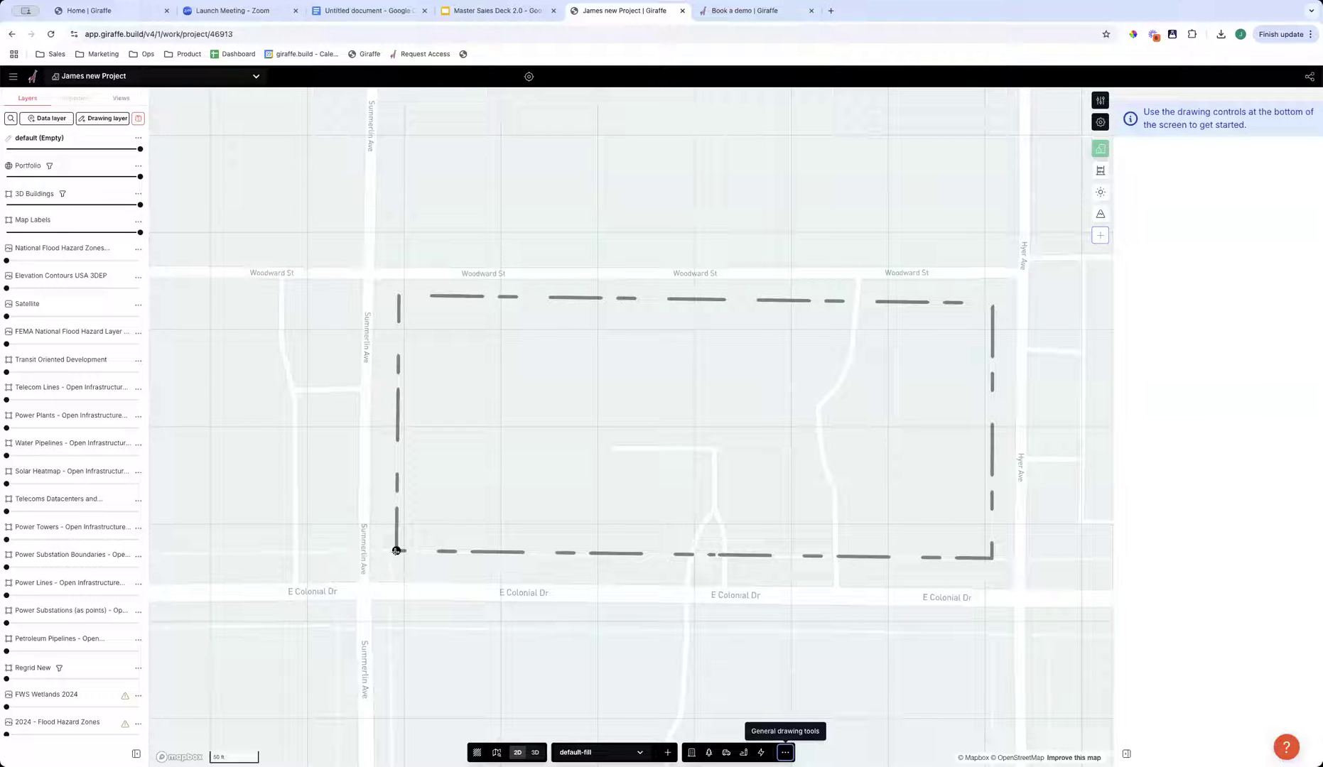
{"action": "left_click", "coordinate": [397, 551]}
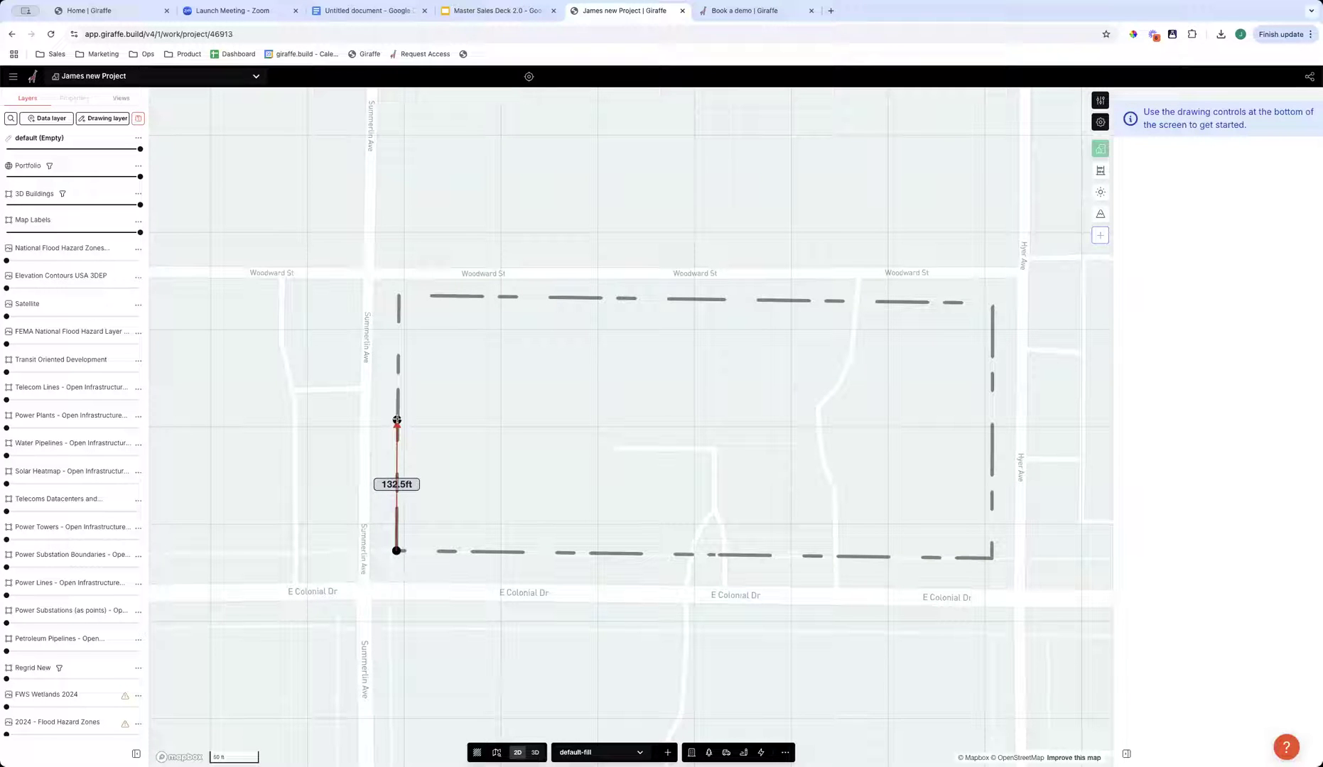
{"action": "type", "text": "20"}
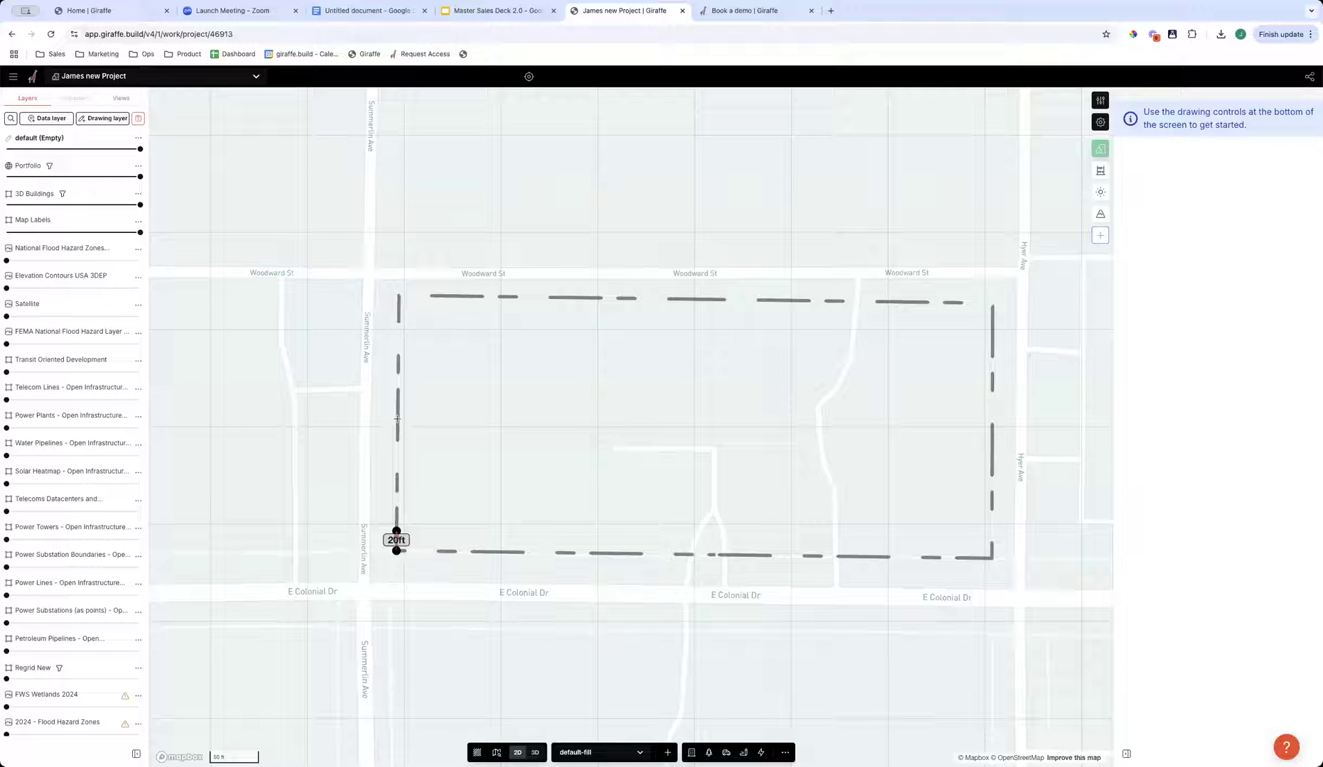
{"action": "scroll", "coordinate": [396, 418], "scroll_direction": "up", "scroll_amount": 3}
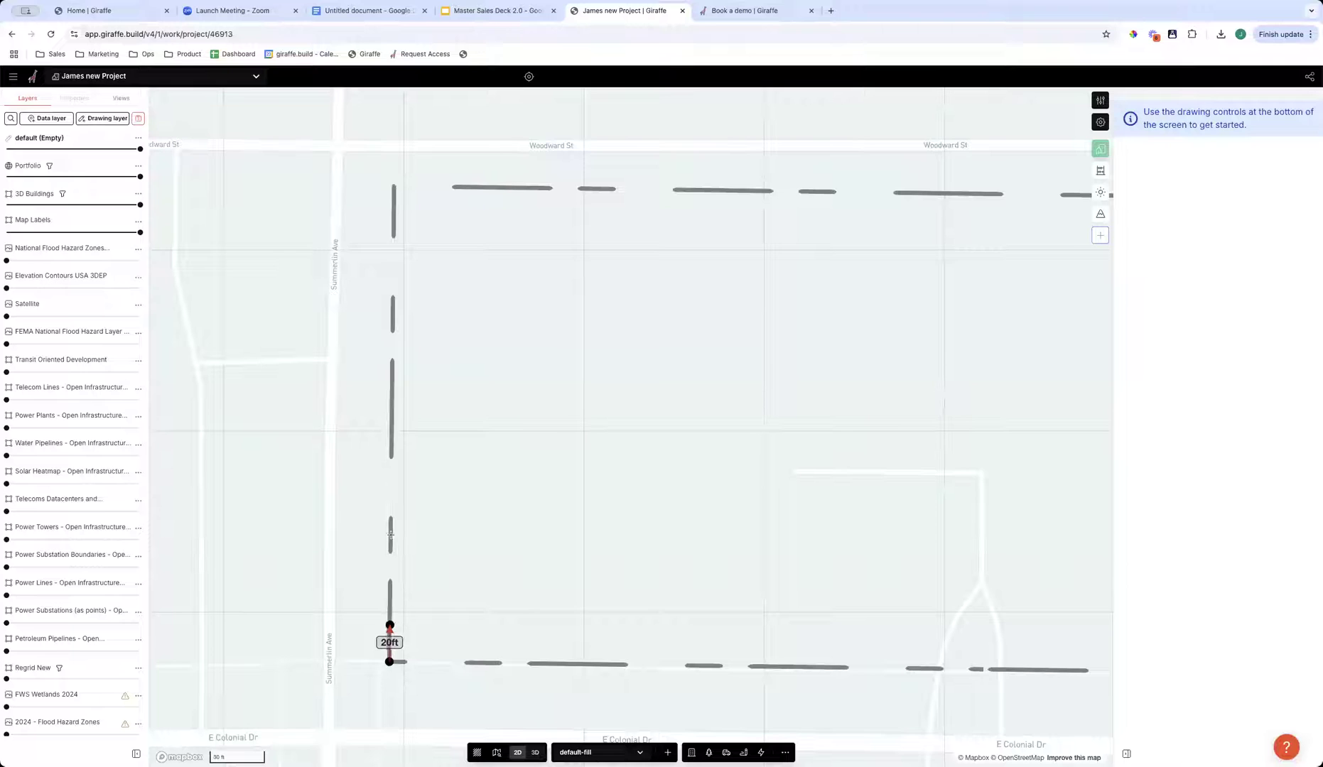
{"action": "key", "text": "Return"}
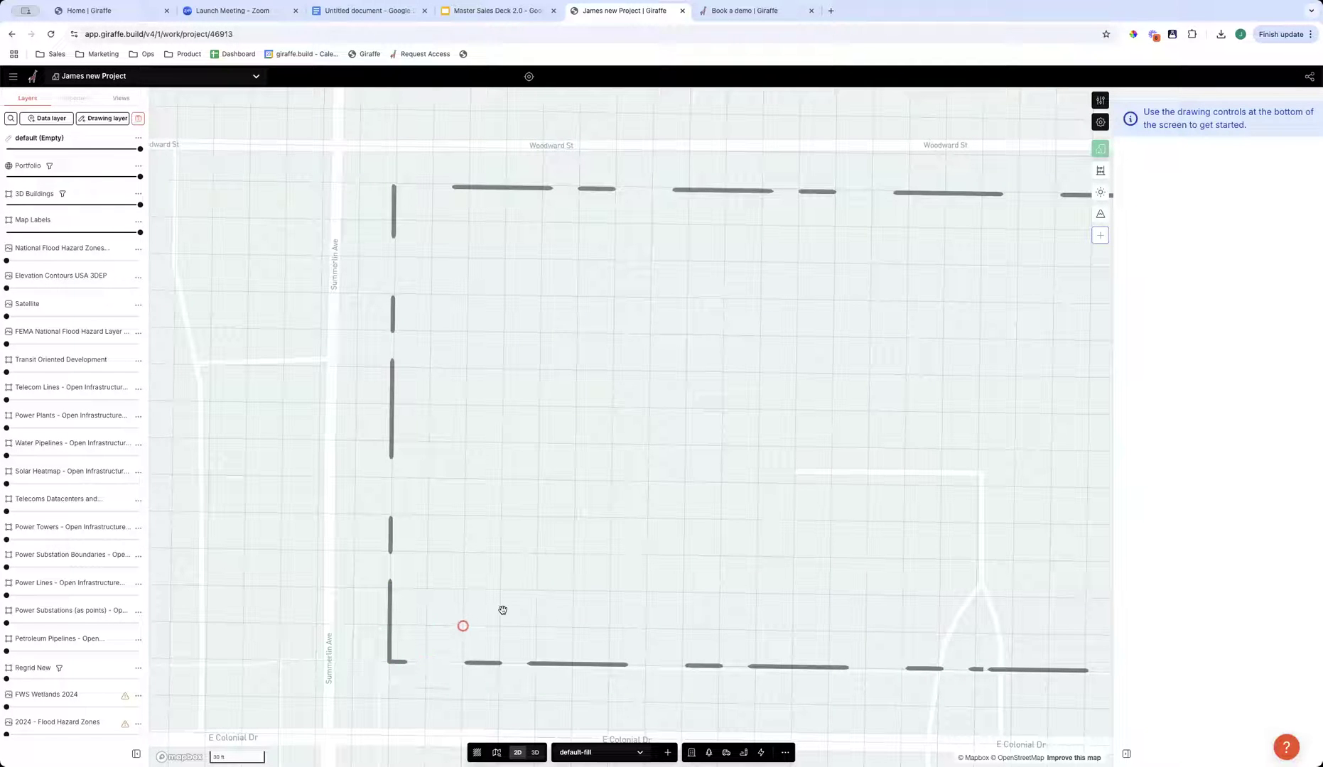
{"action": "scroll", "coordinate": [682, 601], "scroll_direction": "down", "scroll_amount": 3}
{"action": "left_click_drag", "start_coordinate": [682, 599], "coordinate": [605, 538]}
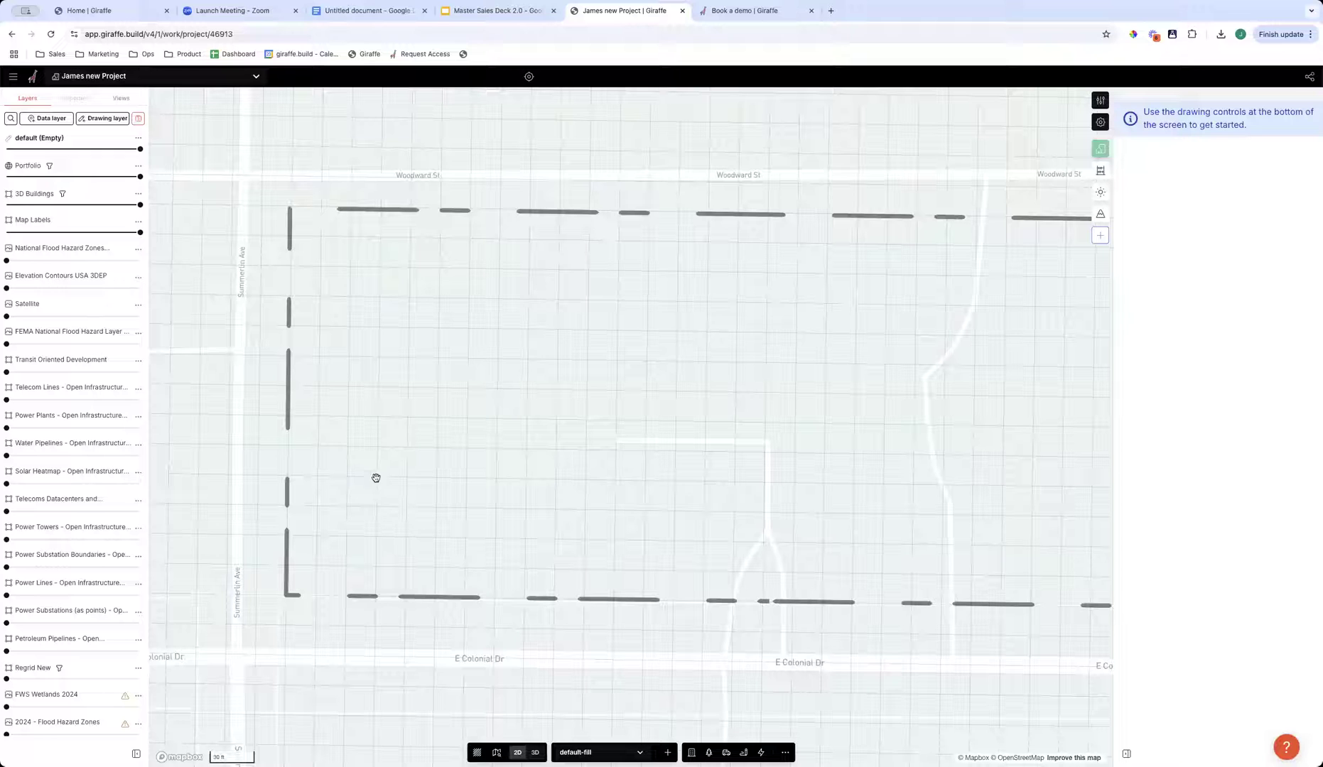
{"action": "key", "text": "r"}
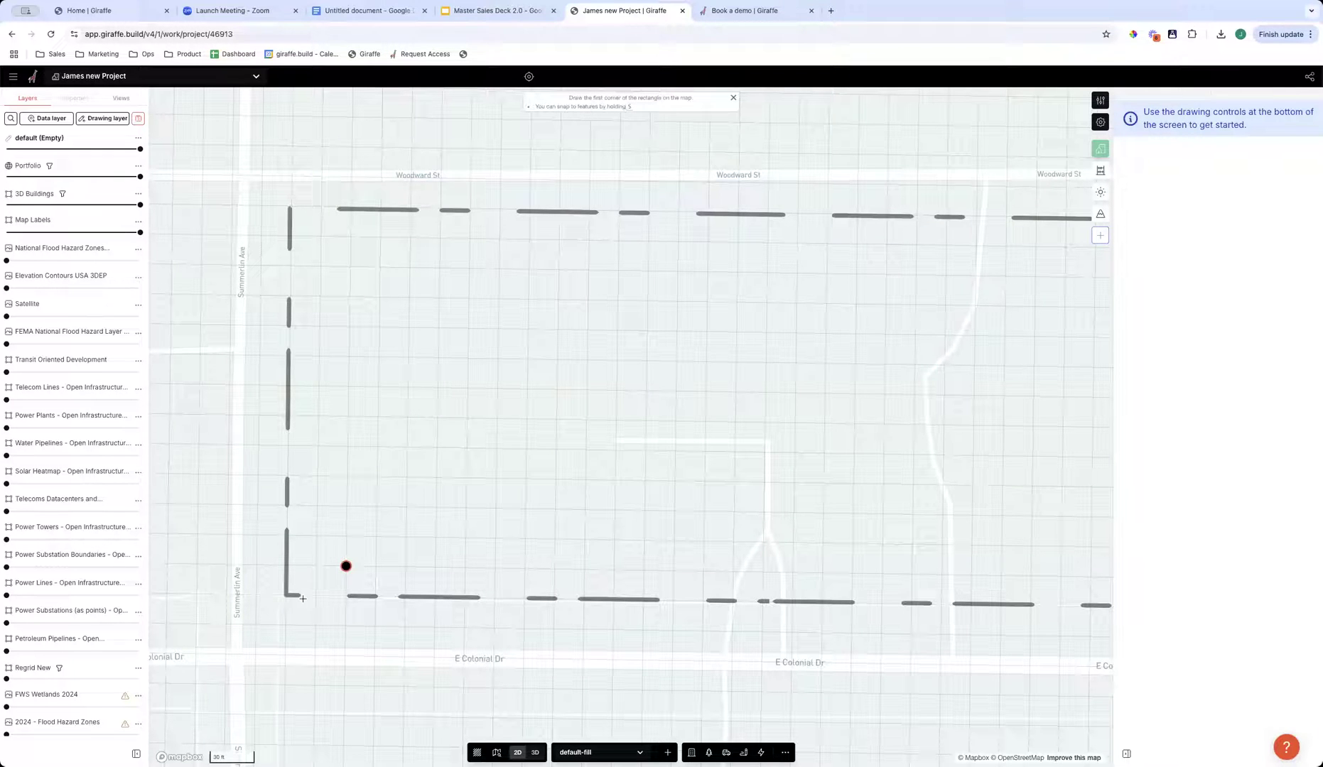
{"action": "left_click", "coordinate": [346, 565]}
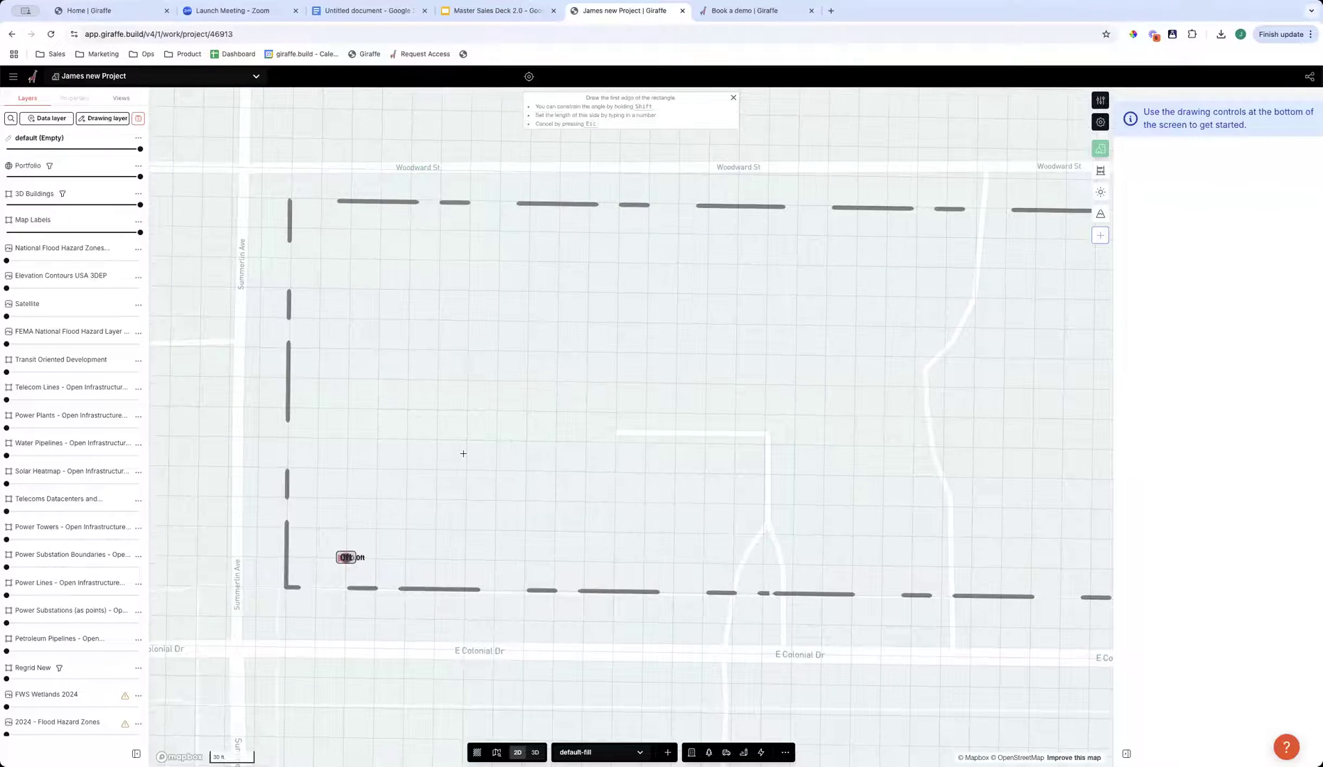
{"action": "left_click", "coordinate": [435, 559]}
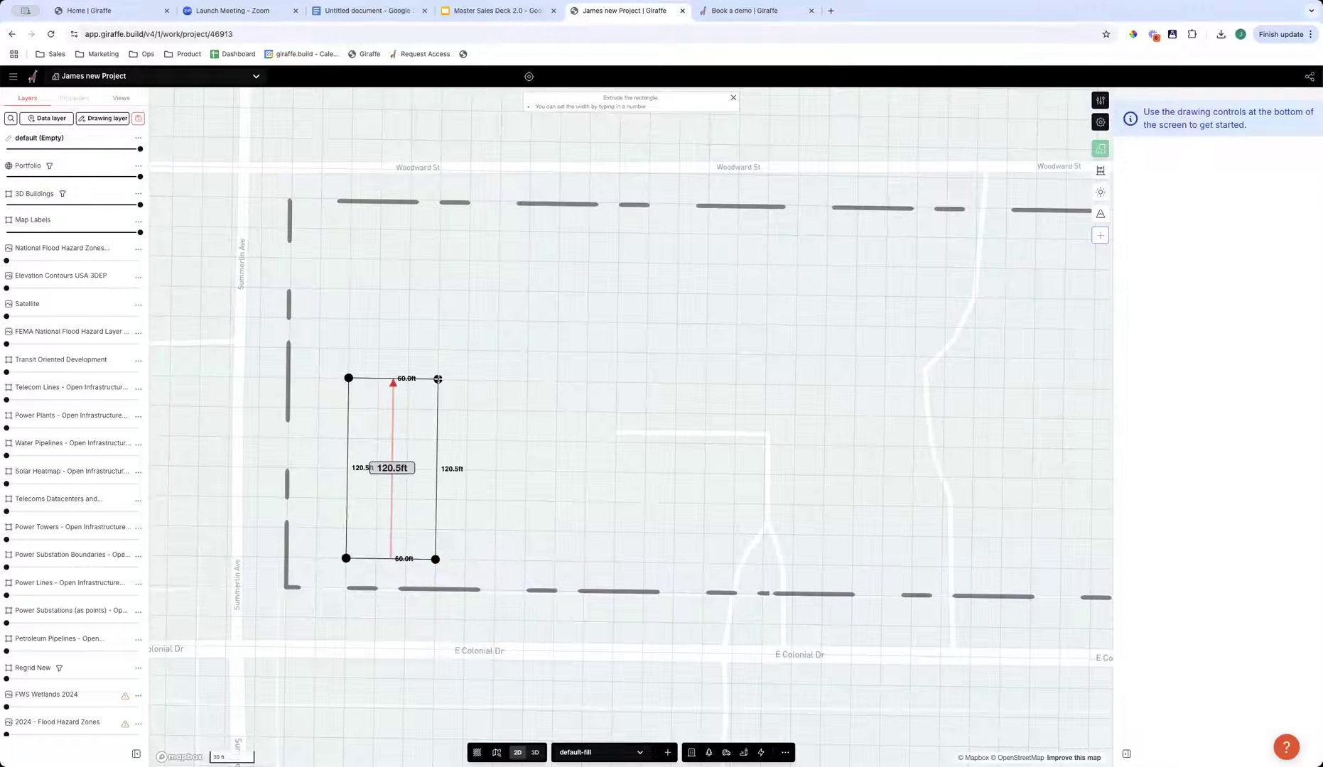
{"action": "left_click", "coordinate": [438, 379]}
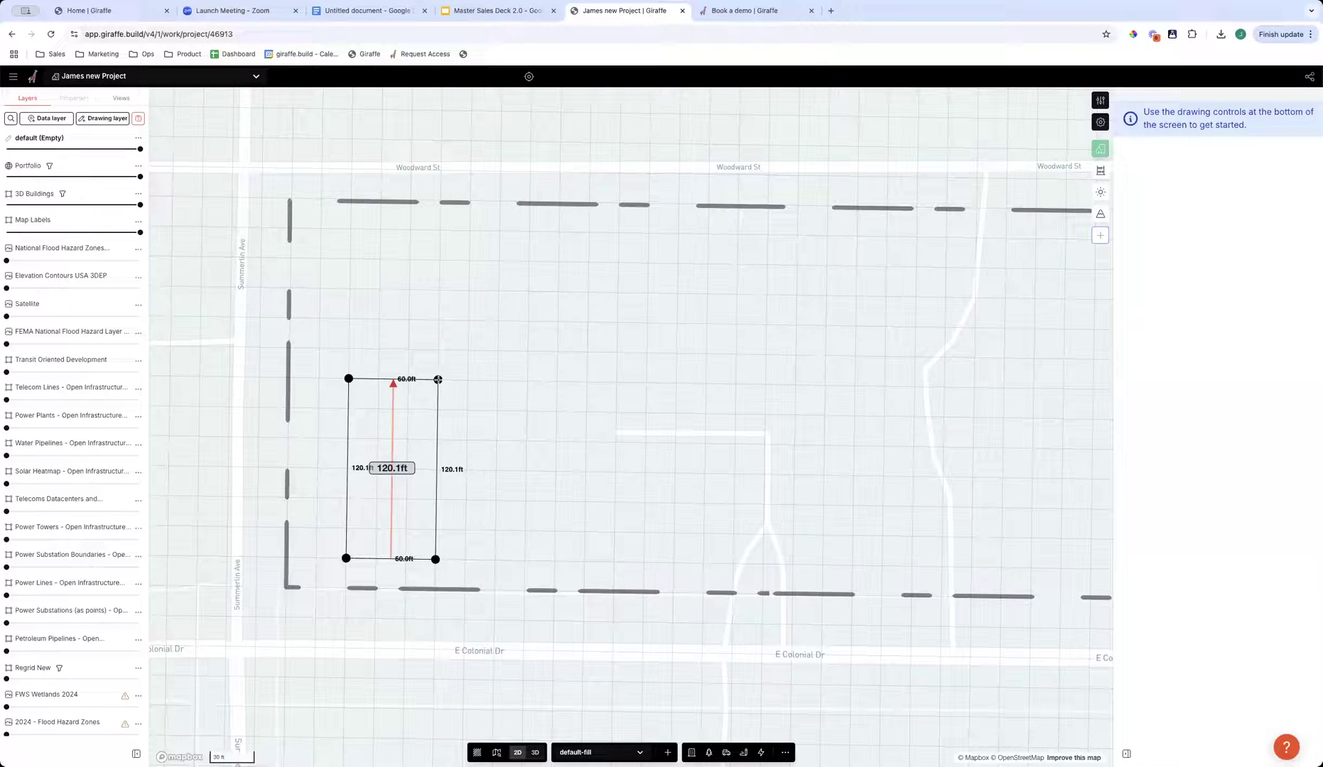
{"action": "key", "text": "Escape"}
- Draw a grid-snapped rectangle 60 ft wide and 120 ft long inside the site's southwest corner
{"action": "mouse_move", "coordinate": [473, 483]}
{"action": "left_mouse_down"}
{"action": "mouse_move", "coordinate": [462, 478]}
{"action": "mouse_move", "coordinate": [472, 463]}
{"action": "left_mouse_up"}
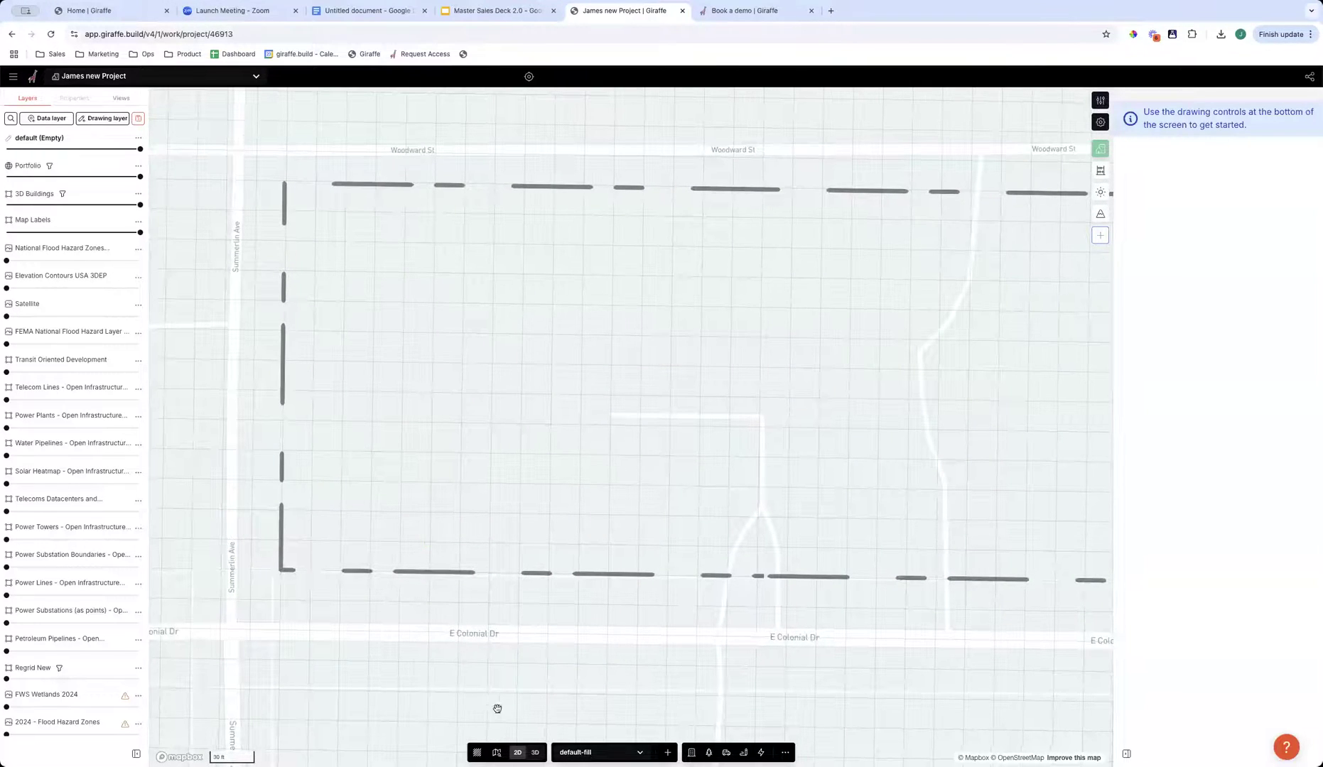
{"action": "left_click", "coordinate": [691, 752]}
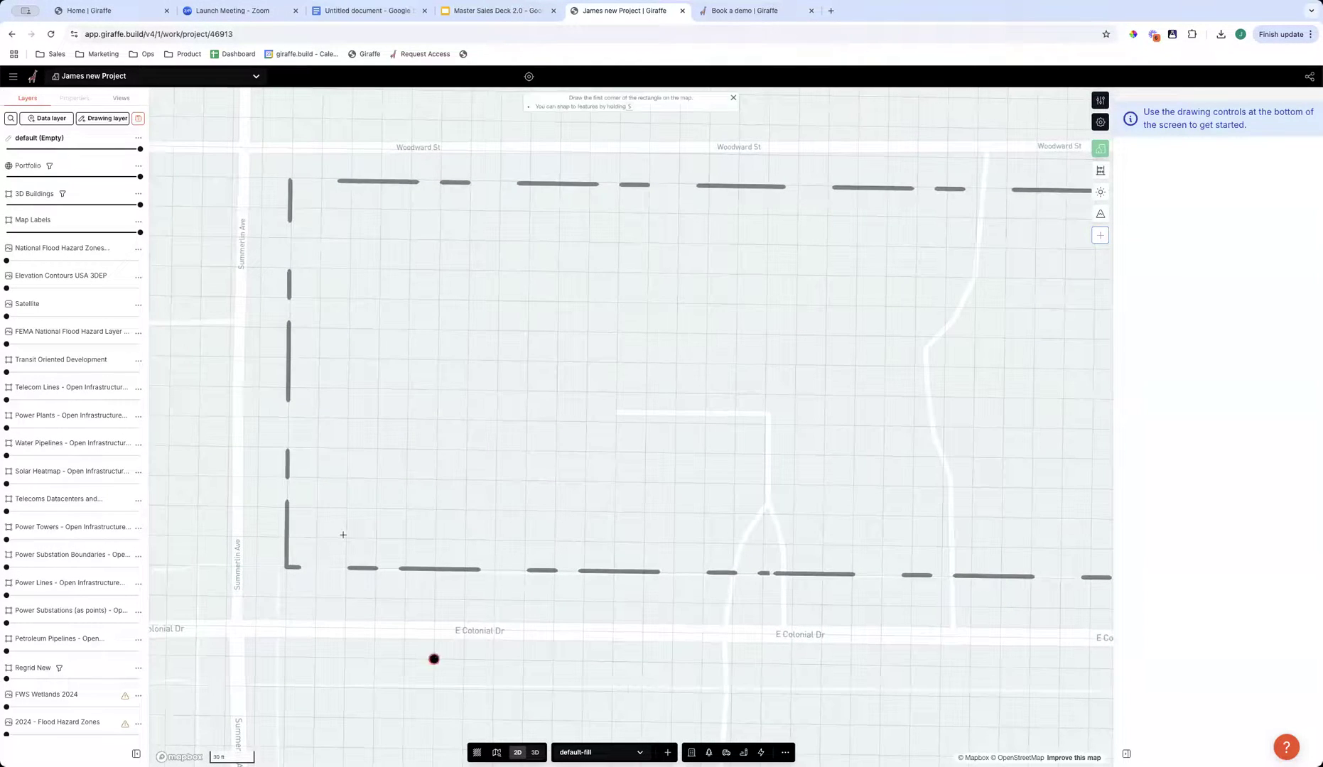
{"action": "left_click", "coordinate": [346, 538]}
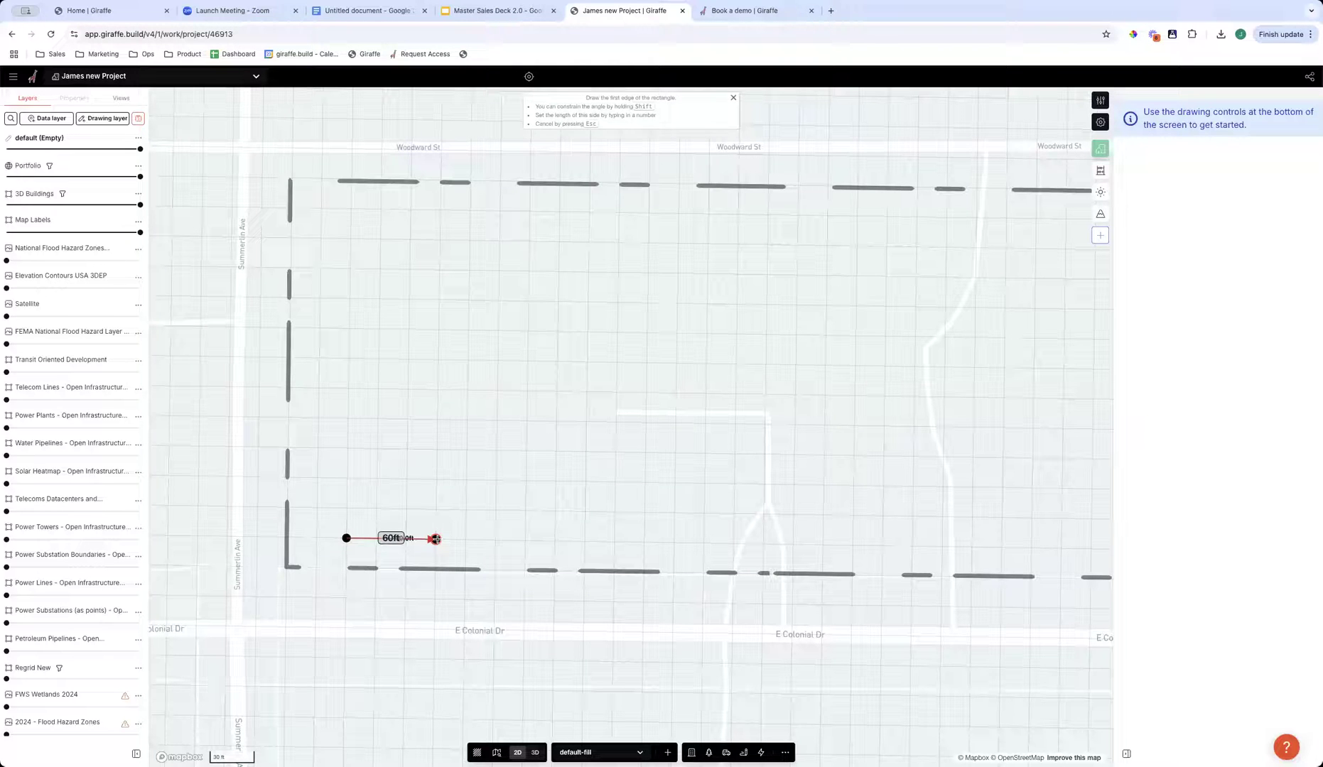
{"action": "left_click", "coordinate": [436, 539]}
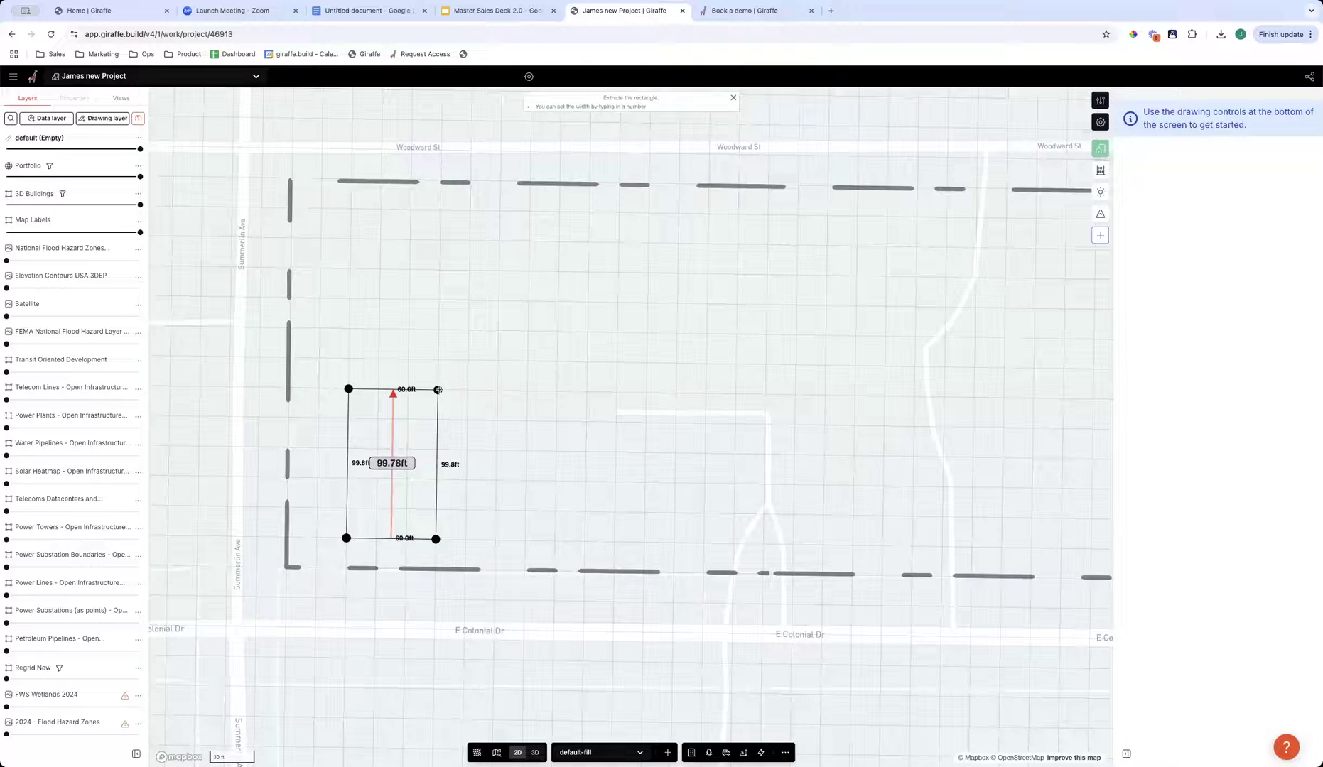
{"action": "type", "text": "120"}
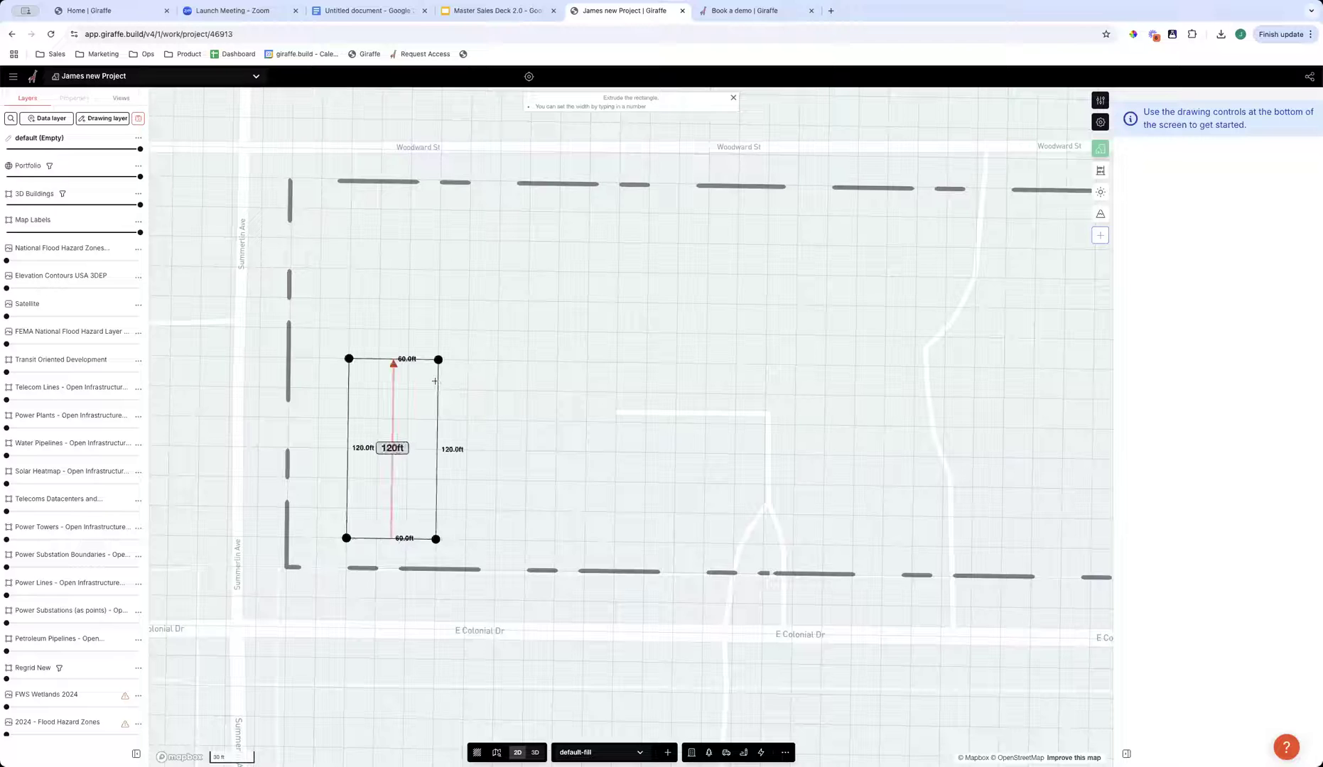
{"action": "key", "text": "Return"}
- View the 60 by 120 ft rectangle in 3D, assign it the Residential usage and set its building levels to 7
{"action": "left_click_drag", "start_coordinate": [704, 494], "coordinate": [777, 470]}
{"action": "left_click_drag", "start_coordinate": [611, 446], "coordinate": [652, 417]}
{"action": "mouse_move", "coordinate": [468, 550]}
{"action": "right_mouse_down"}
{"action": "mouse_move", "coordinate": [502, 563]}
{"action": "mouse_move", "coordinate": [472, 548]}
{"action": "right_mouse_up"}
{"action": "right_click_drag", "start_coordinate": [594, 516], "coordinate": [552, 357]}
{"action": "left_click", "coordinate": [483, 463]}
{"action": "right_click_drag", "start_coordinate": [634, 543], "coordinate": [505, 439]}
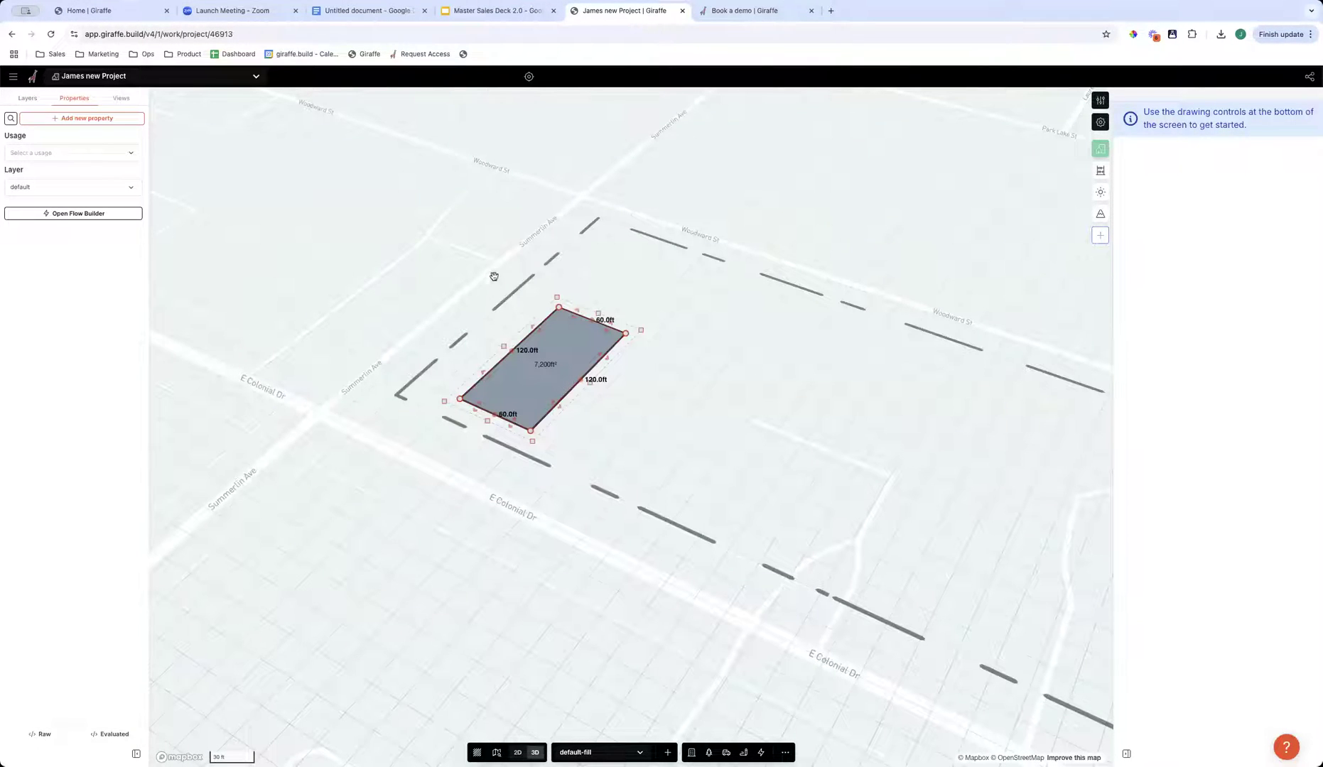
{"action": "left_click_drag", "start_coordinate": [501, 577], "coordinate": [512, 684]}
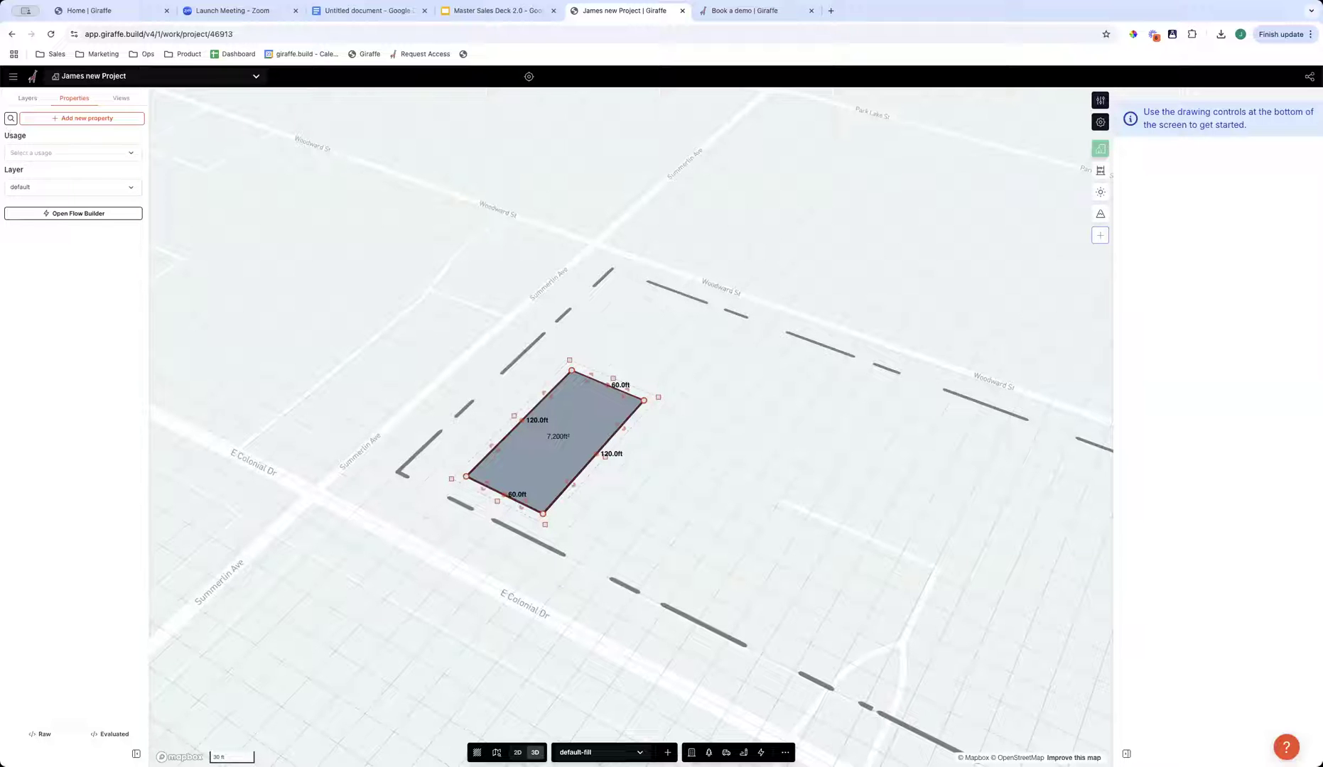
{"action": "left_click", "coordinate": [41, 157]}
{"action": "scroll", "coordinate": [81, 260], "scroll_direction": "down", "scroll_amount": 3}
{"action": "scroll", "coordinate": [82, 260], "scroll_direction": "down", "scroll_amount": 2}
{"action": "scroll", "coordinate": [85, 260], "scroll_direction": "up", "scroll_amount": 2}
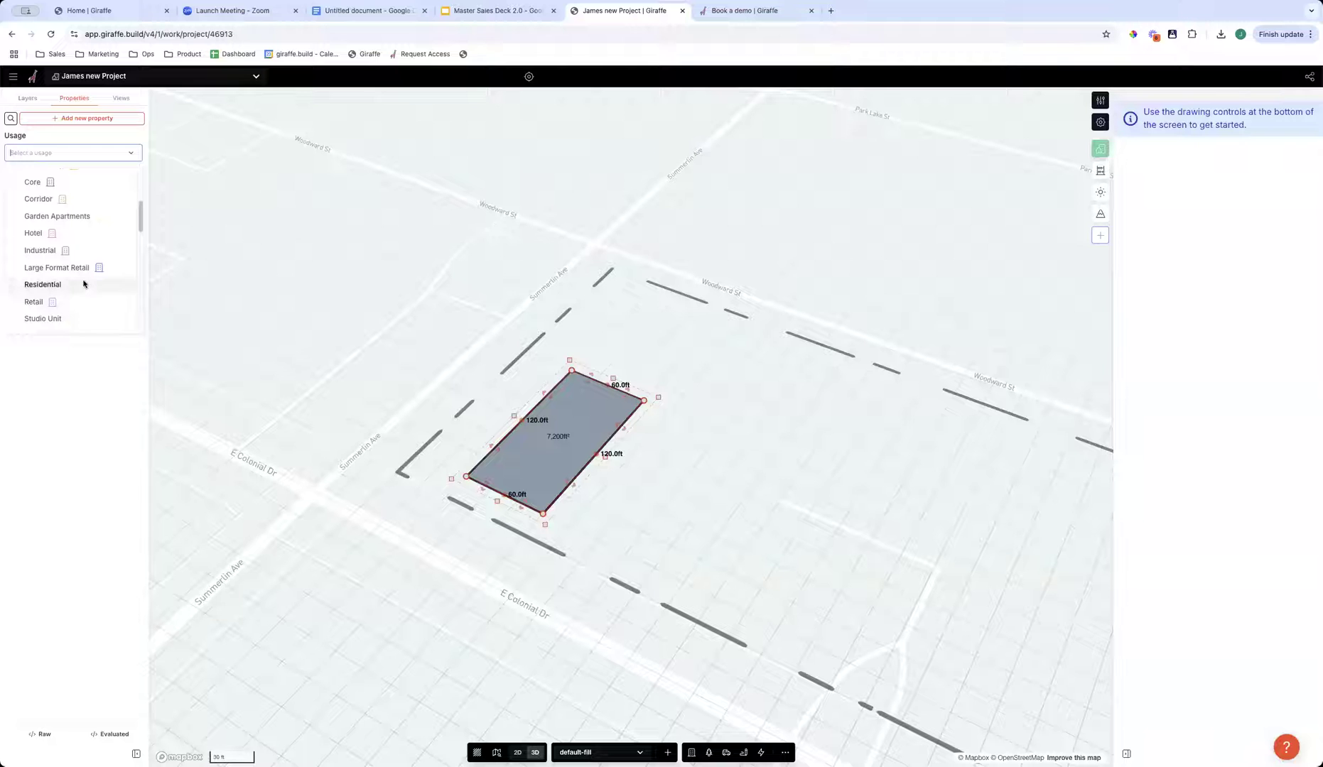
{"action": "left_click", "coordinate": [43, 284]}
{"action": "right_click_drag", "start_coordinate": [546, 582], "coordinate": [504, 519]}
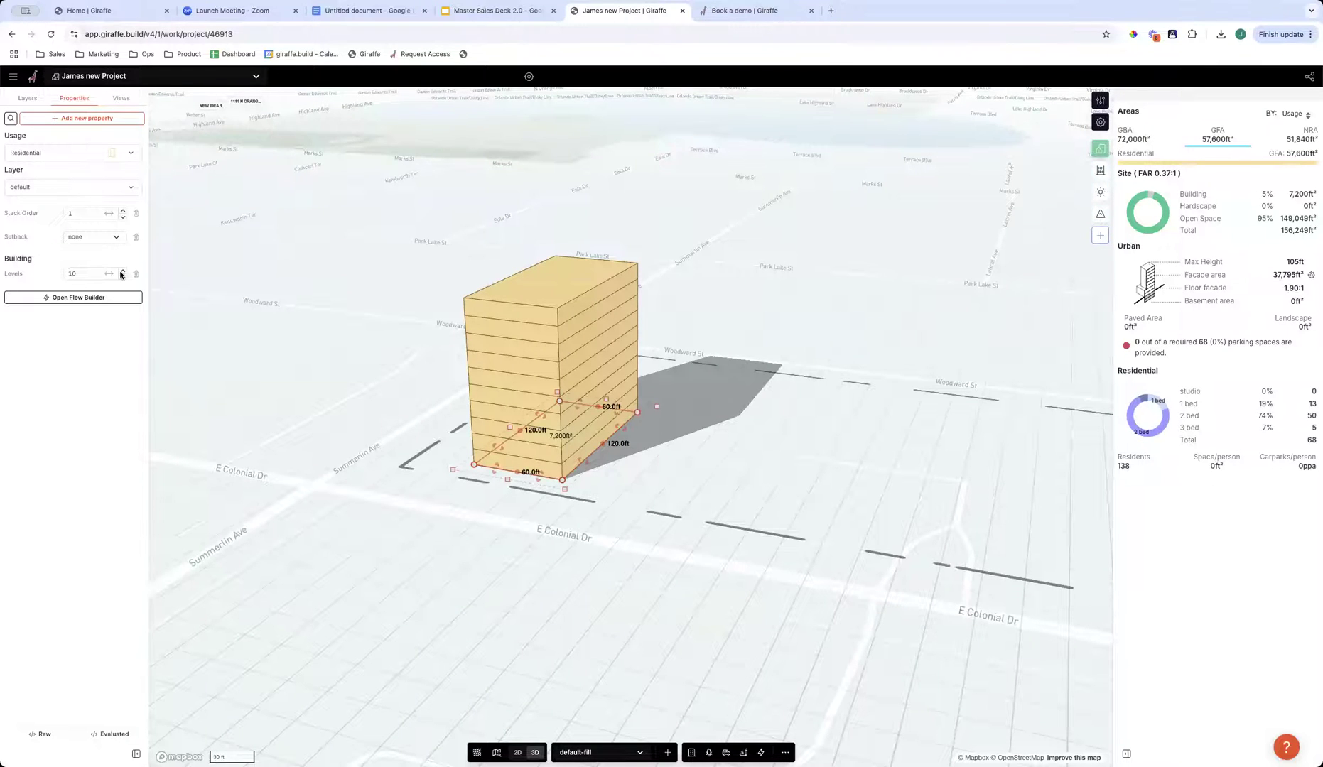
{"action": "left_click_drag", "start_coordinate": [103, 275], "coordinate": [65, 291]}
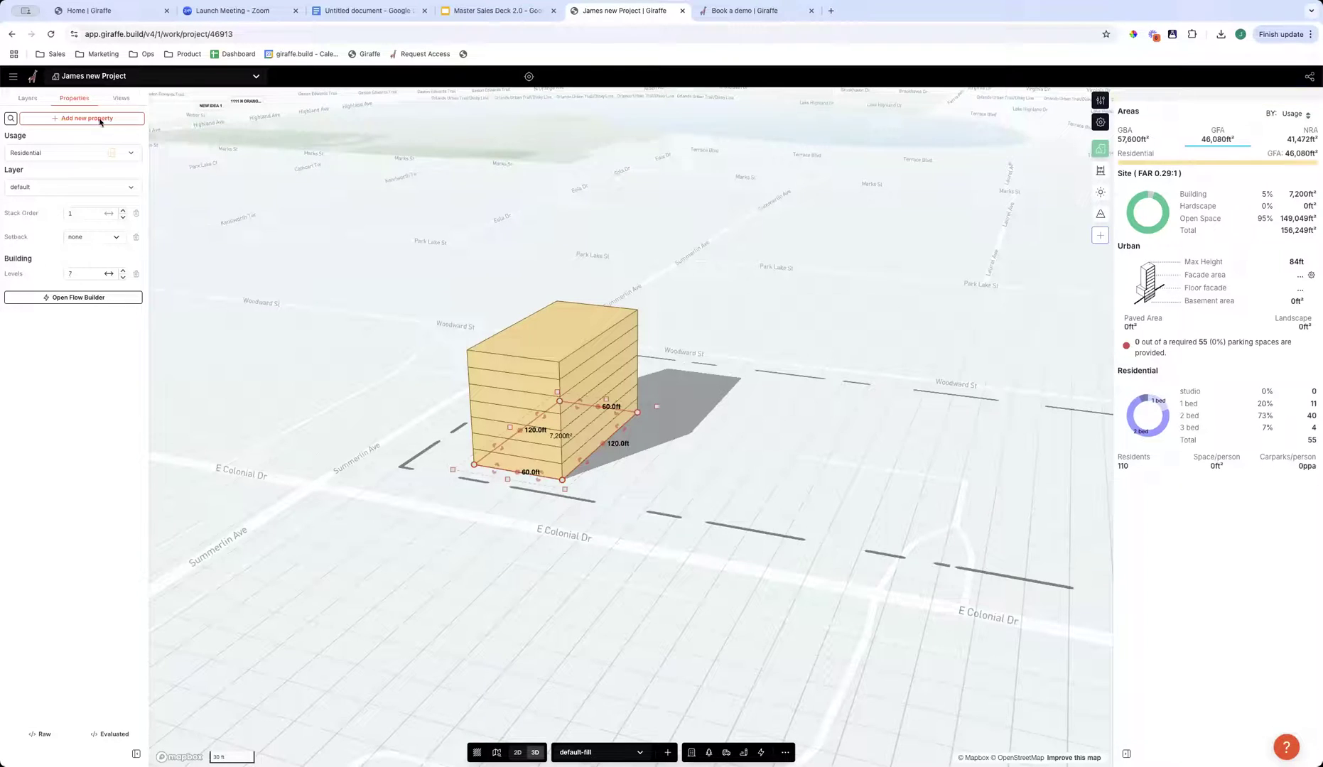
{"action": "left_click", "coordinate": [20, 152]}
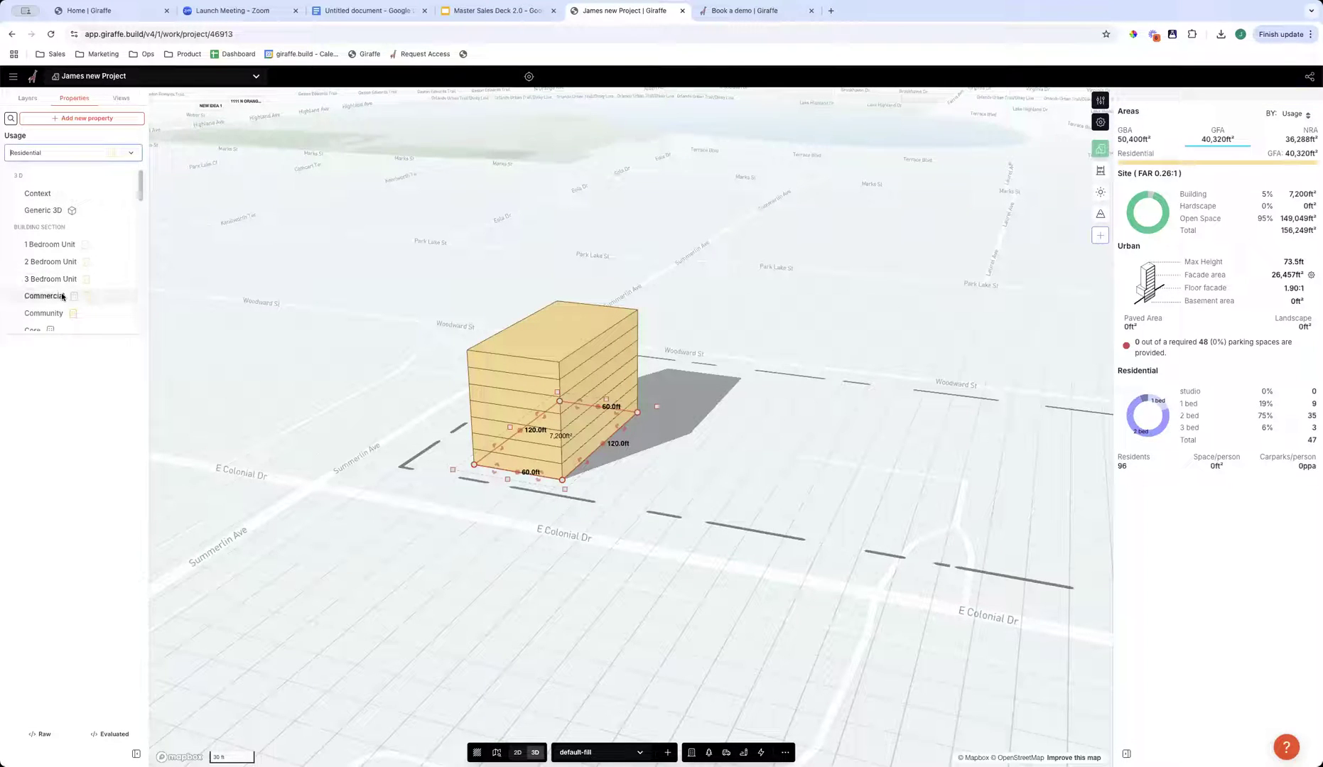
{"action": "left_click", "coordinate": [103, 461]}
{"action": "left_click", "coordinate": [78, 156]}
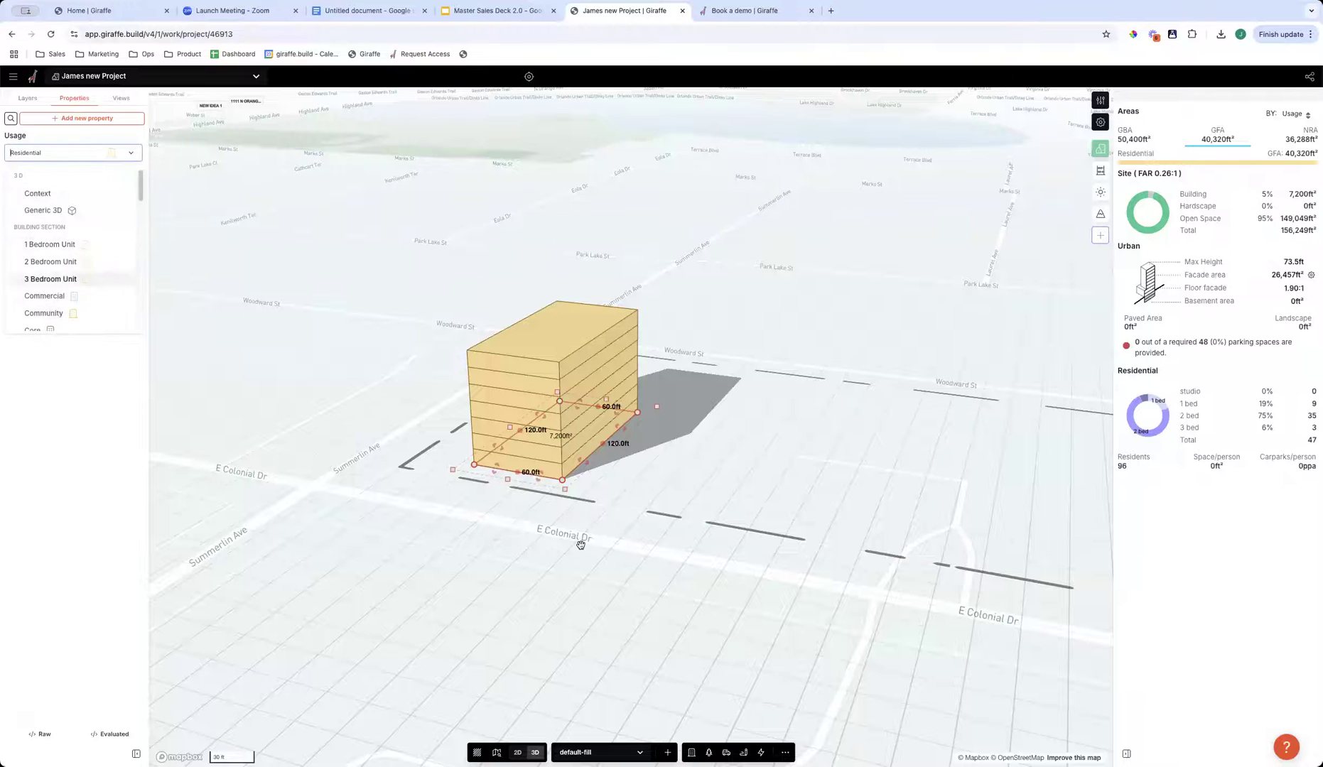
{"action": "left_click_drag", "start_coordinate": [627, 574], "coordinate": [613, 569]}
{"action": "right_click_drag", "start_coordinate": [612, 569], "coordinate": [673, 484]}
{"action": "left_click_drag", "start_coordinate": [531, 371], "coordinate": [434, 348]}
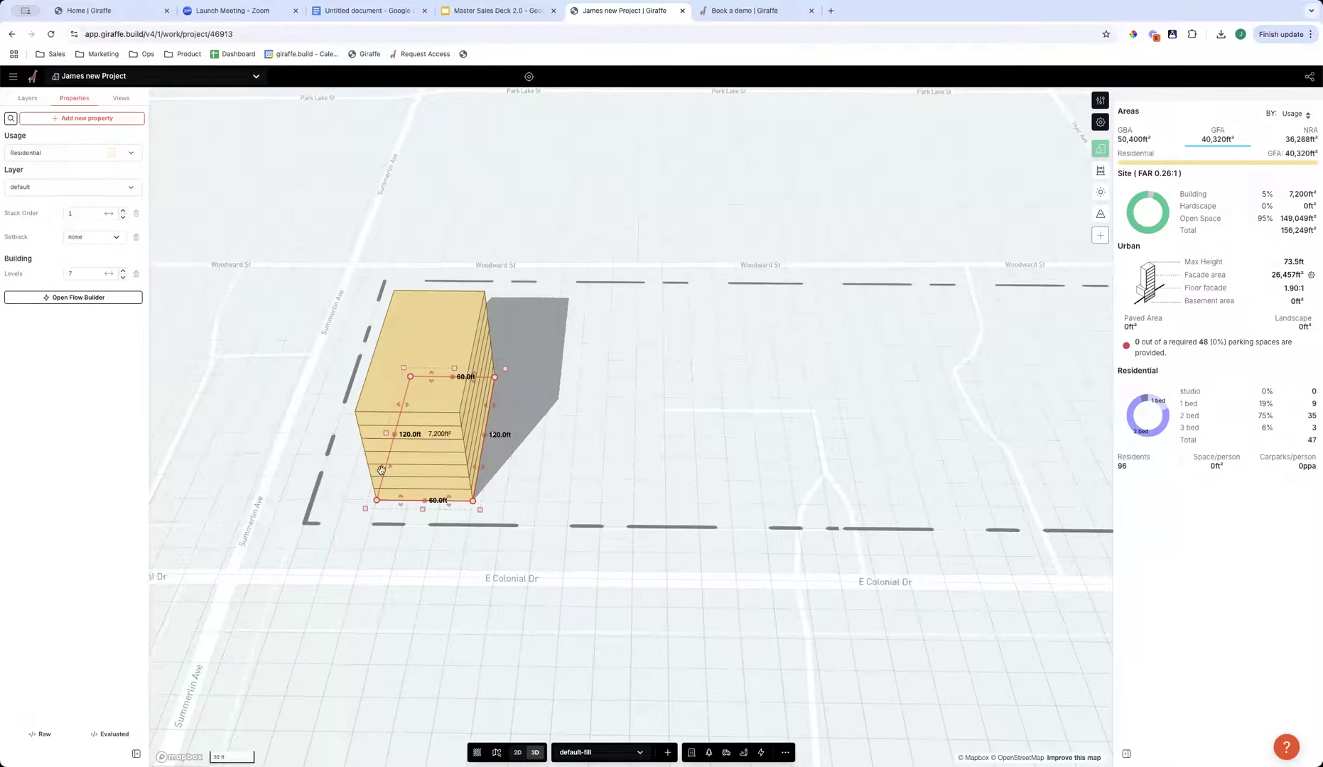
- Draw a second rectangle, 200 by 100 ft, in the middle of the site and filter its usage options by "res"
{"action": "left_click", "coordinate": [705, 491]}
{"action": "left_click_drag", "start_coordinate": [705, 491], "coordinate": [680, 484]}
{"action": "key", "text": "r"}
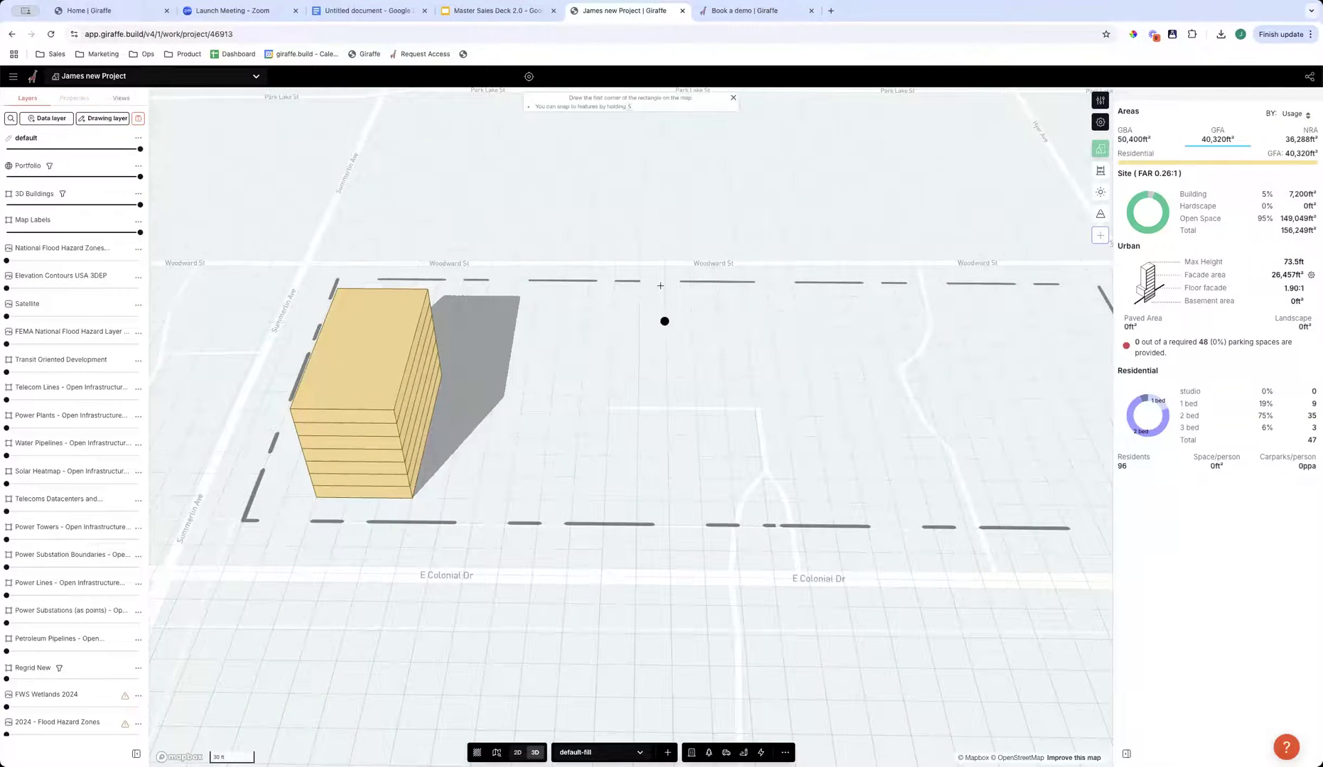
{"action": "left_click", "coordinate": [665, 310]}
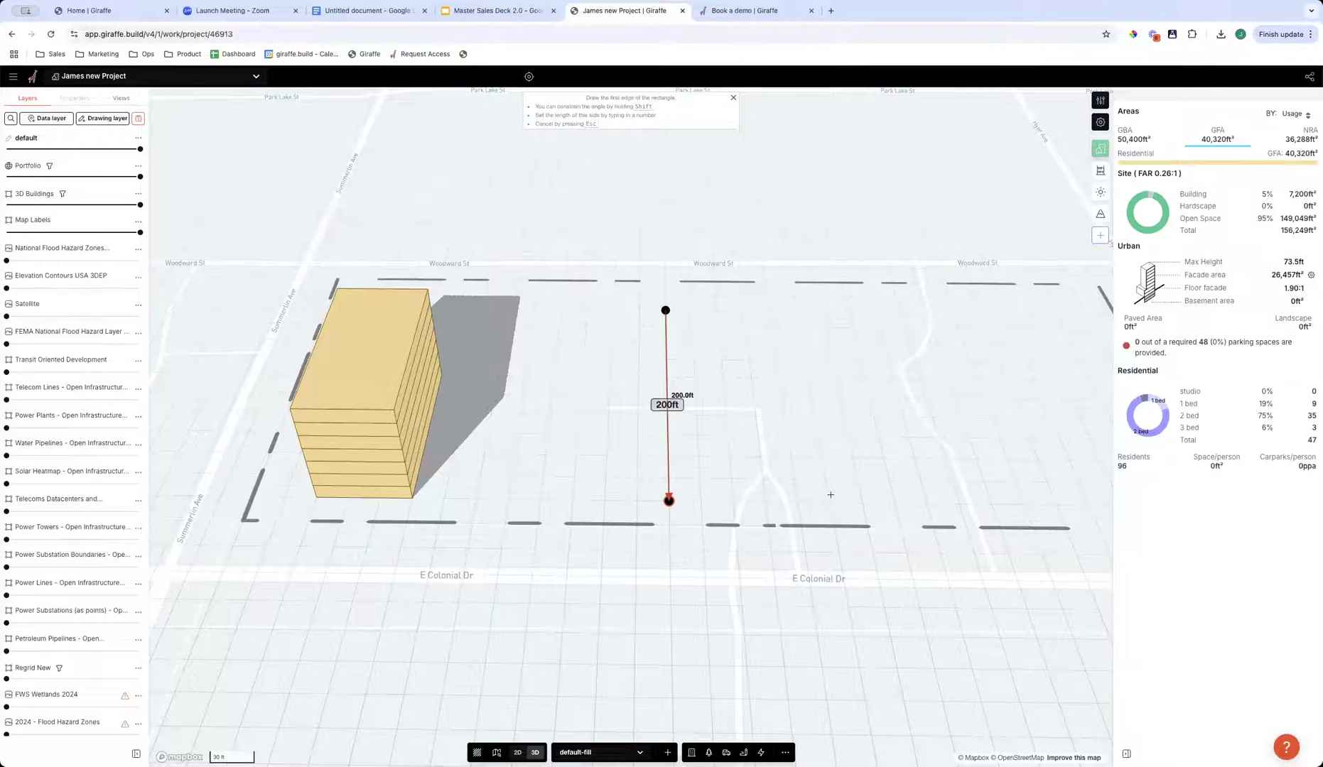
{"action": "left_click", "coordinate": [669, 501]}
{"action": "left_click", "coordinate": [845, 493]}
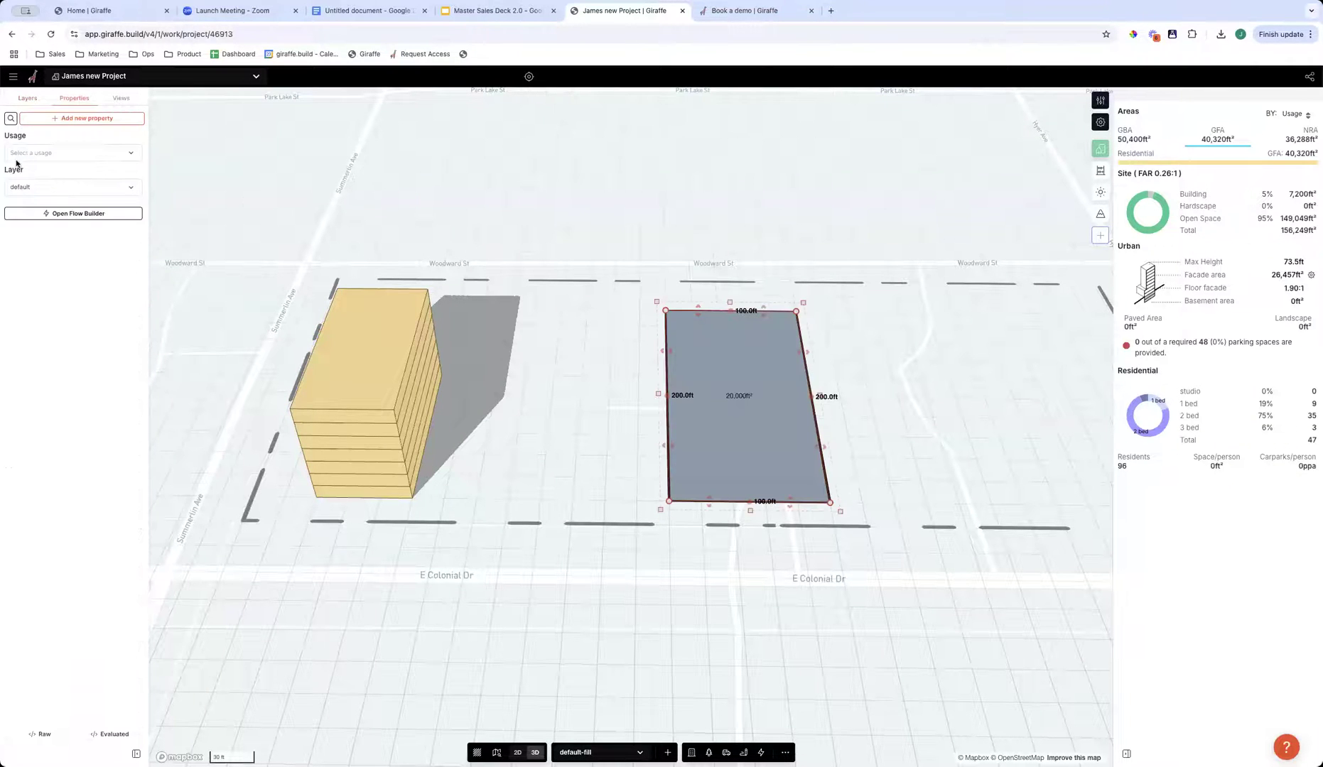
{"action": "left_click", "coordinate": [43, 154]}
{"action": "type", "text": "res"}
{"action": "mouse_move", "coordinate": [752, 387]}
{"action": "left_mouse_down"}
{"action": "mouse_move", "coordinate": [891, 378]}
{"action": "mouse_move", "coordinate": [764, 402]}
{"action": "left_mouse_up"}
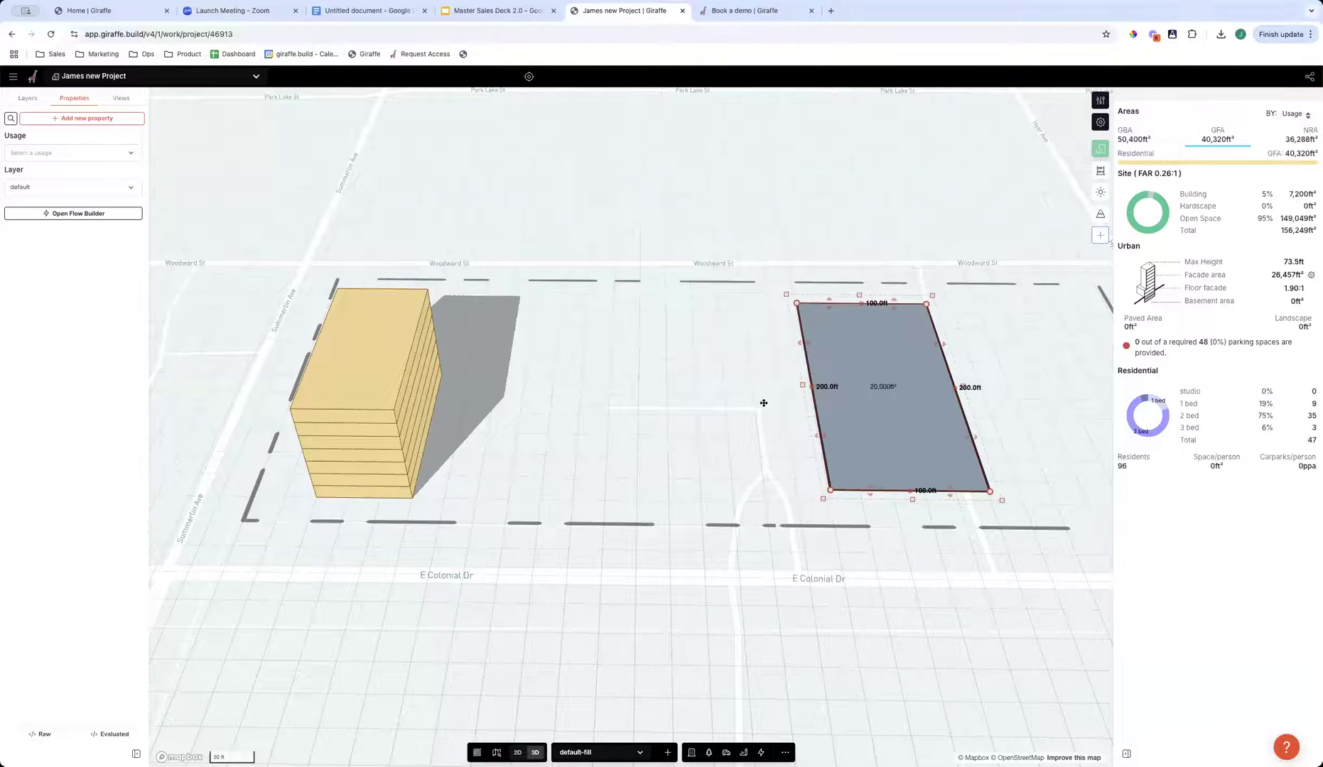
- Delete the 200 by 100 ft rectangle without a usage from the site
{"action": "left_click", "coordinate": [526, 482]}
{"action": "right_click_drag", "start_coordinate": [526, 474], "coordinate": [597, 467]}
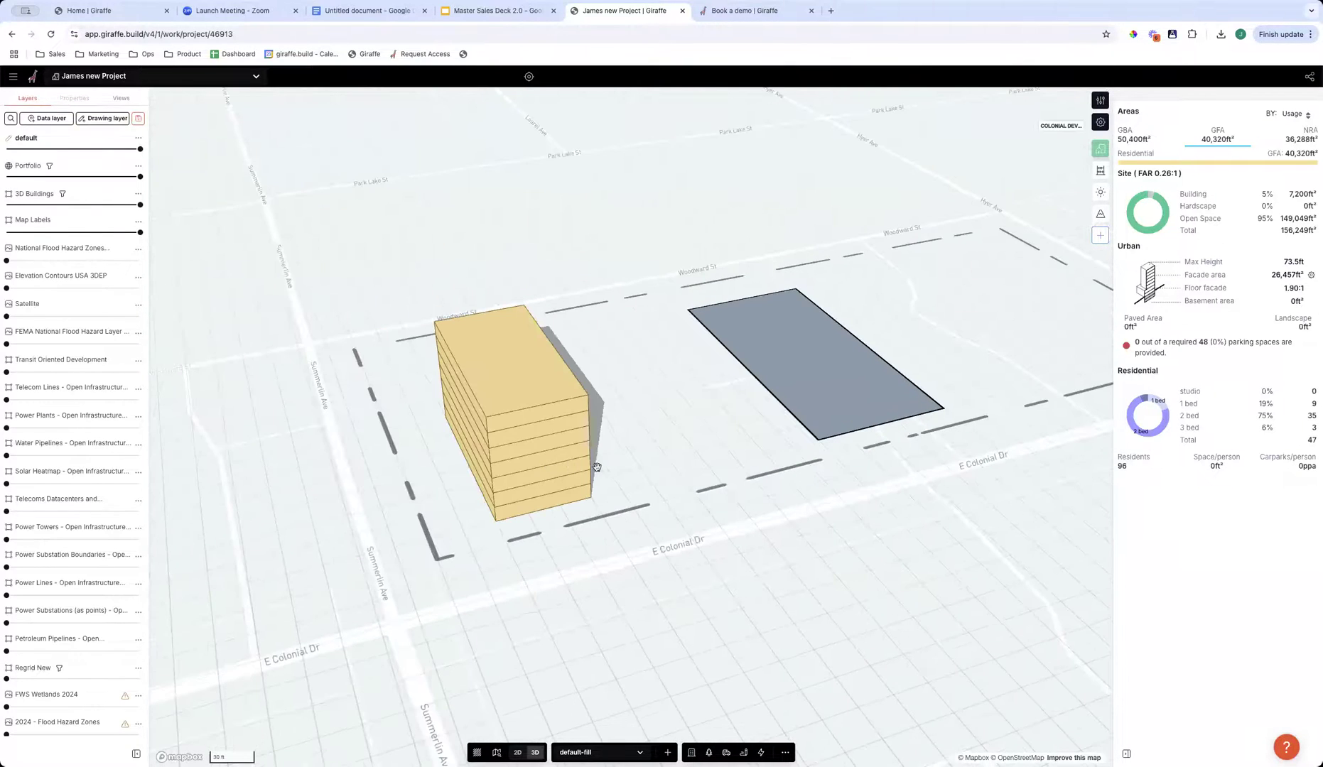
{"action": "left_click", "coordinate": [531, 419]}
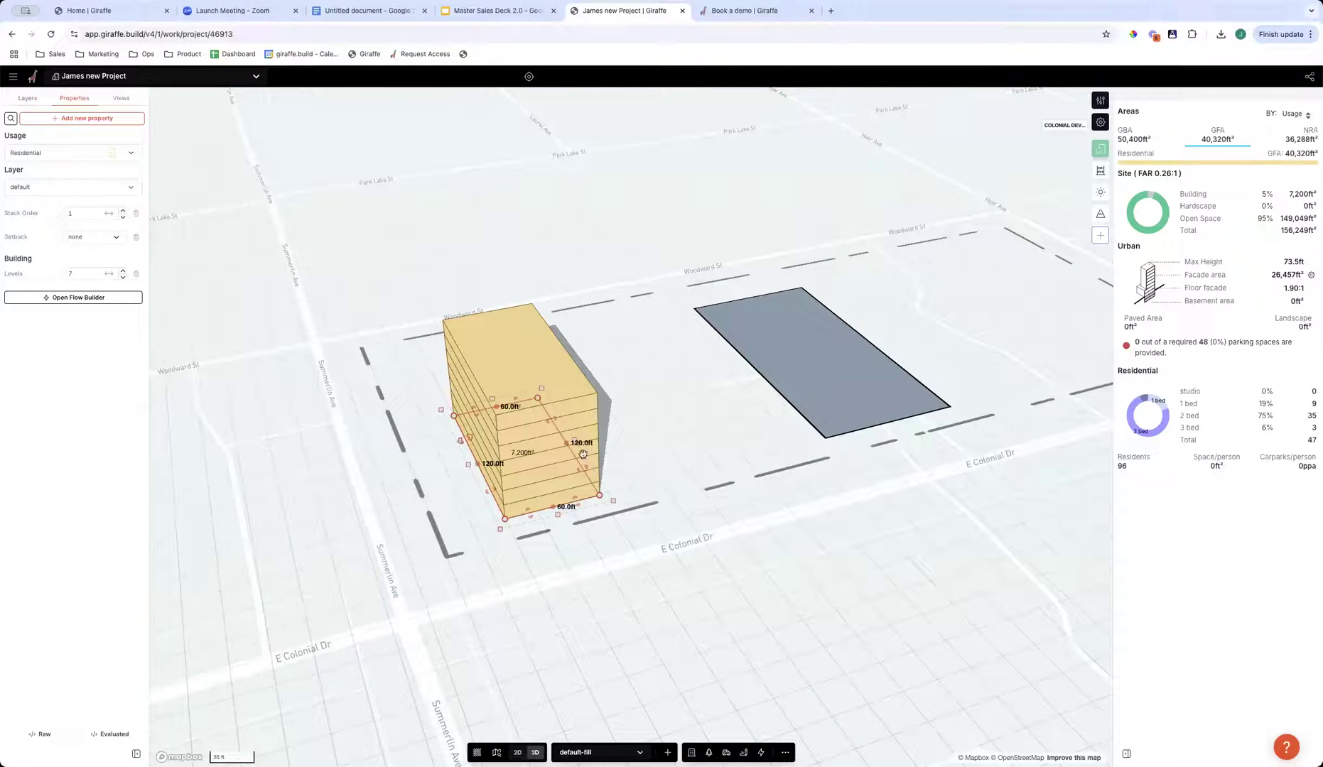
{"action": "right_click_drag", "start_coordinate": [723, 562], "coordinate": [923, 400]}
{"action": "left_click", "coordinate": [921, 400]}
{"action": "key", "text": "Delete"}
- Examine the residential building's GBA, GFA and NRA areas, switching the breakdown to NRA, and check the site and urban figures
{"action": "right_click_drag", "start_coordinate": [596, 536], "coordinate": [643, 531]}
{"action": "left_click", "coordinate": [569, 462]}
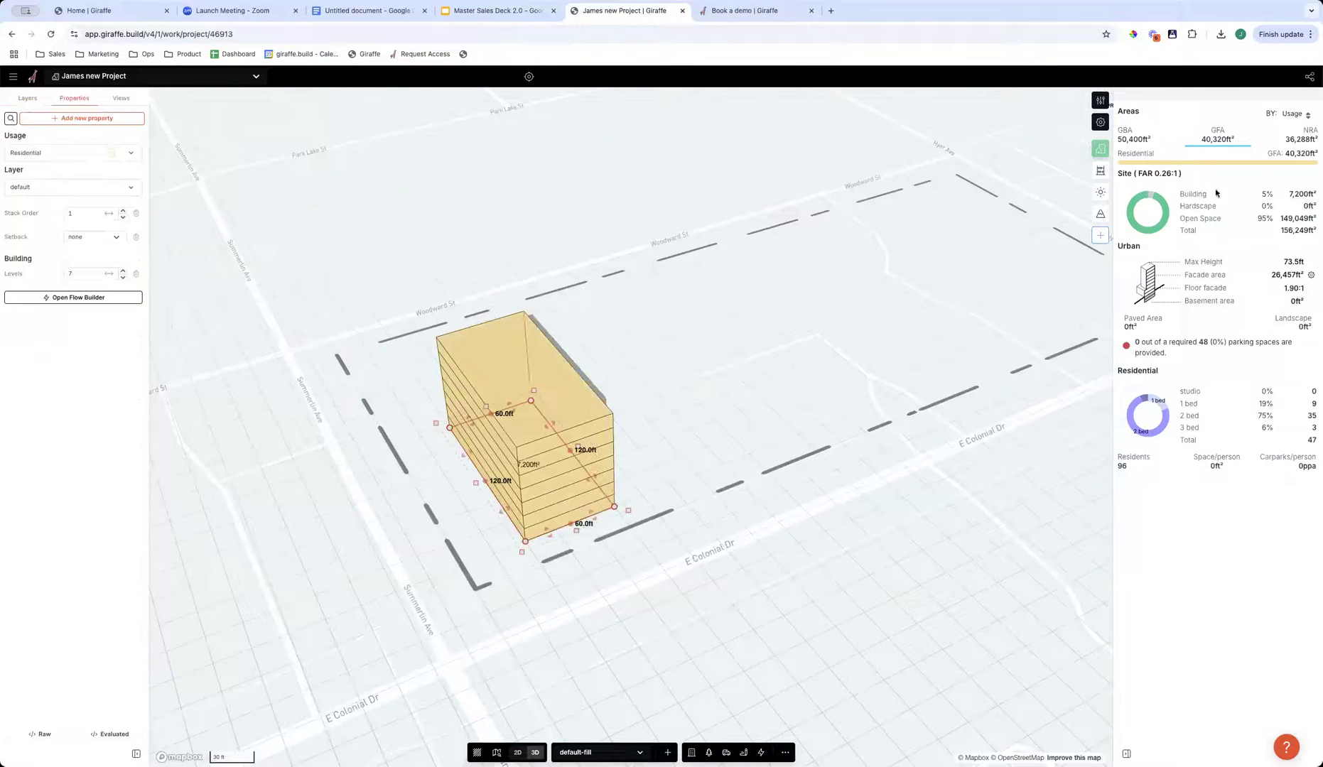
{"action": "left_click", "coordinate": [1124, 136]}
{"action": "left_click", "coordinate": [1215, 140]}
{"action": "left_click", "coordinate": [1296, 137]}
{"action": "left_click_drag", "start_coordinate": [1137, 173], "coordinate": [1315, 233]}
{"action": "left_click", "coordinate": [1179, 176]}
{"action": "left_click", "coordinate": [1297, 293]}
{"action": "left_click_drag", "start_coordinate": [1182, 260], "coordinate": [1312, 327]}
{"action": "left_click", "coordinate": [1302, 289]}
{"action": "left_click_drag", "start_coordinate": [593, 476], "coordinate": [1023, 283]}
{"action": "key", "text": "ctrl+z"}
{"action": "left_click", "coordinate": [600, 609]}
{"action": "right_click_drag", "start_coordinate": [638, 586], "coordinate": [576, 416]}
{"action": "left_click", "coordinate": [620, 407]}
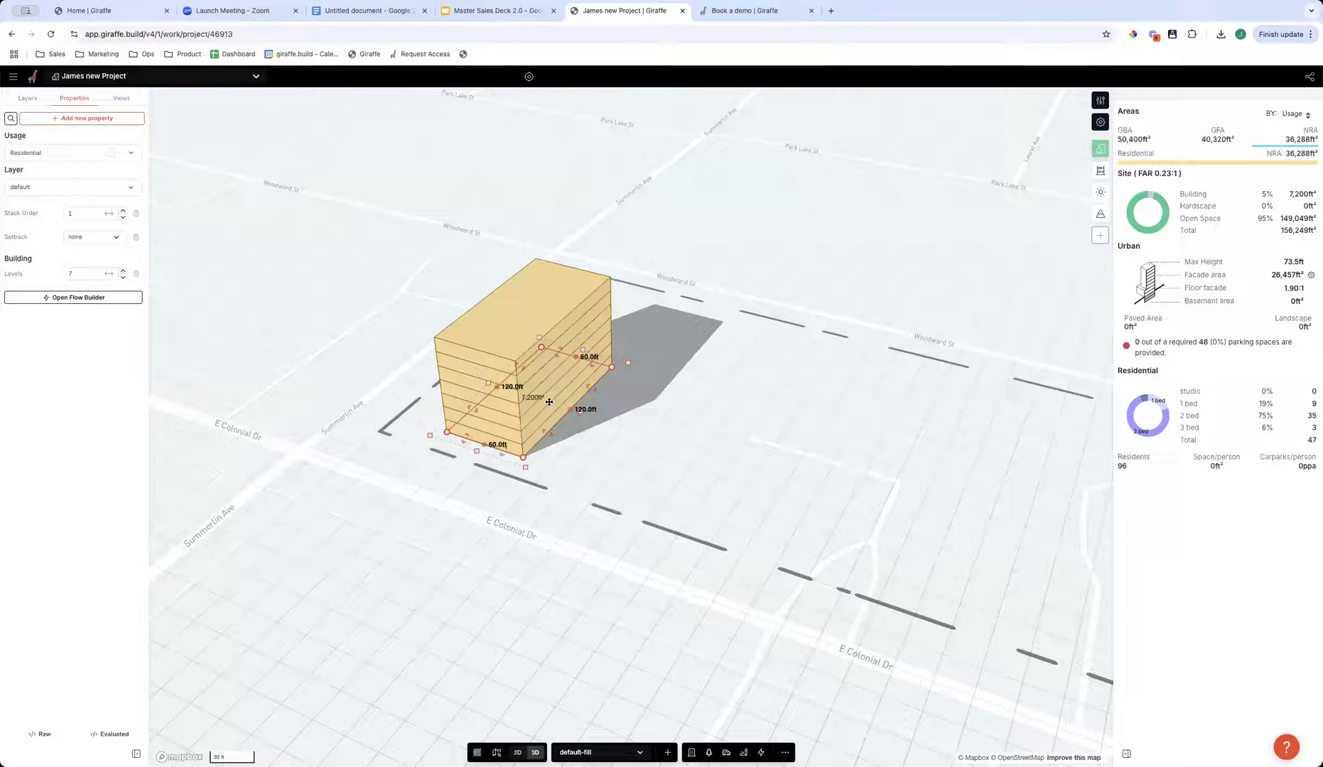
{"action": "left_click_drag", "start_coordinate": [547, 435], "coordinate": [524, 451]}
{"action": "right_click_drag", "start_coordinate": [591, 490], "coordinate": [664, 460]}
{"action": "right_click_drag", "start_coordinate": [600, 506], "coordinate": [378, 389]}
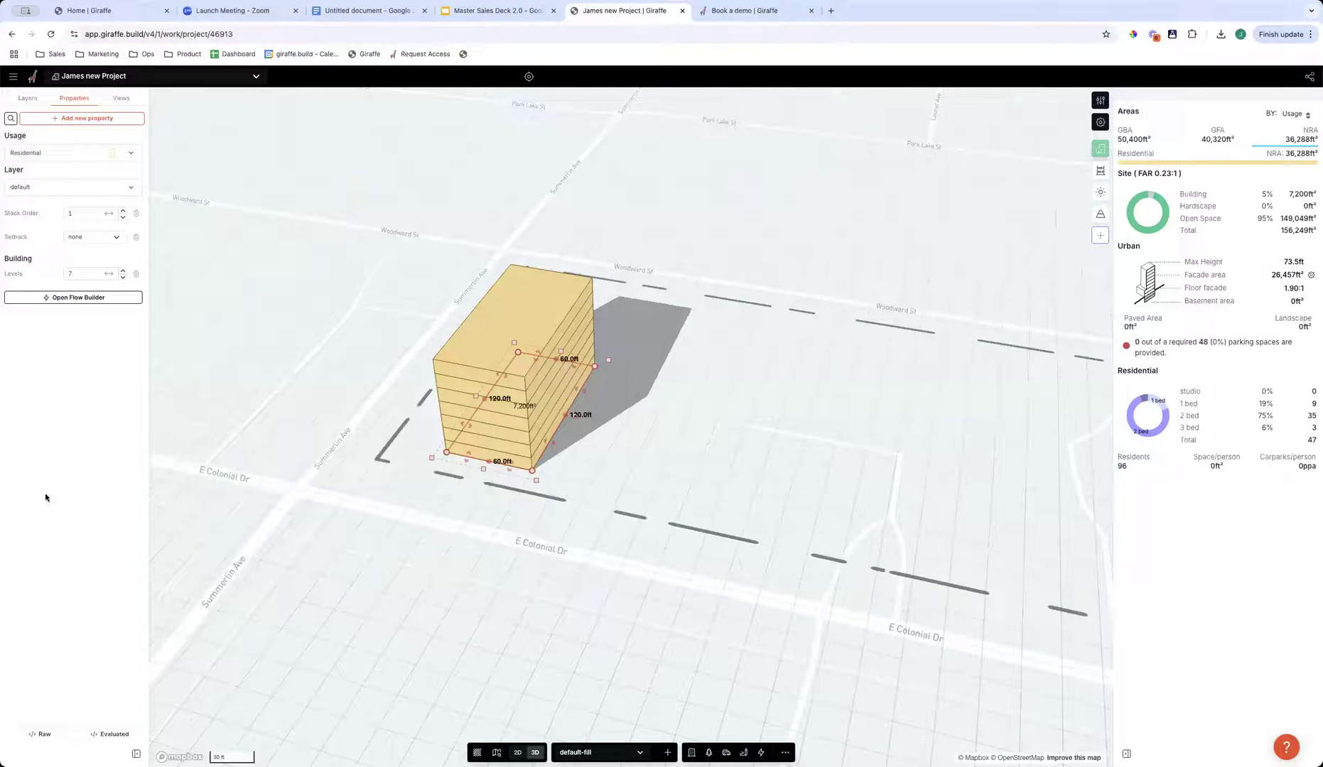
- Open the usage editor, browse the list of available usages and select Residential
{"action": "left_click", "coordinate": [1099, 101]}
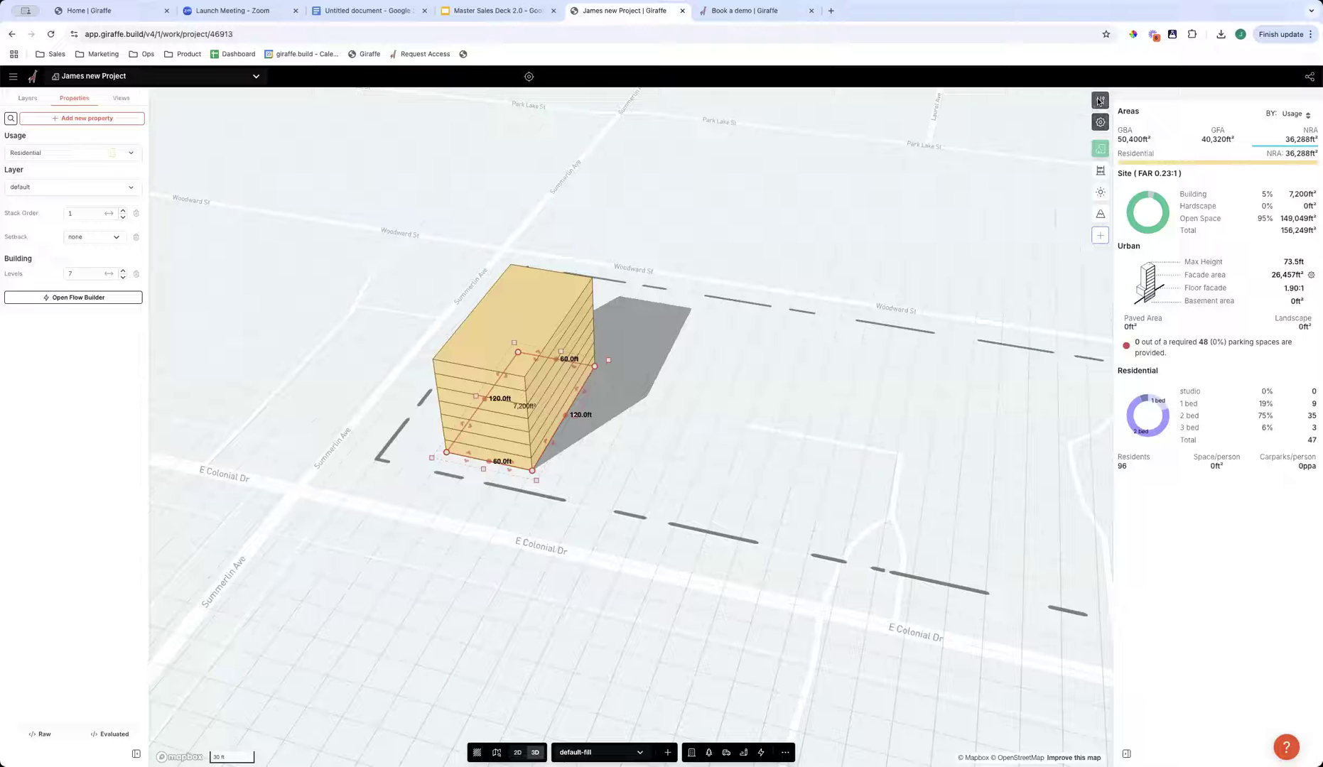
{"action": "left_click", "coordinate": [1107, 102]}
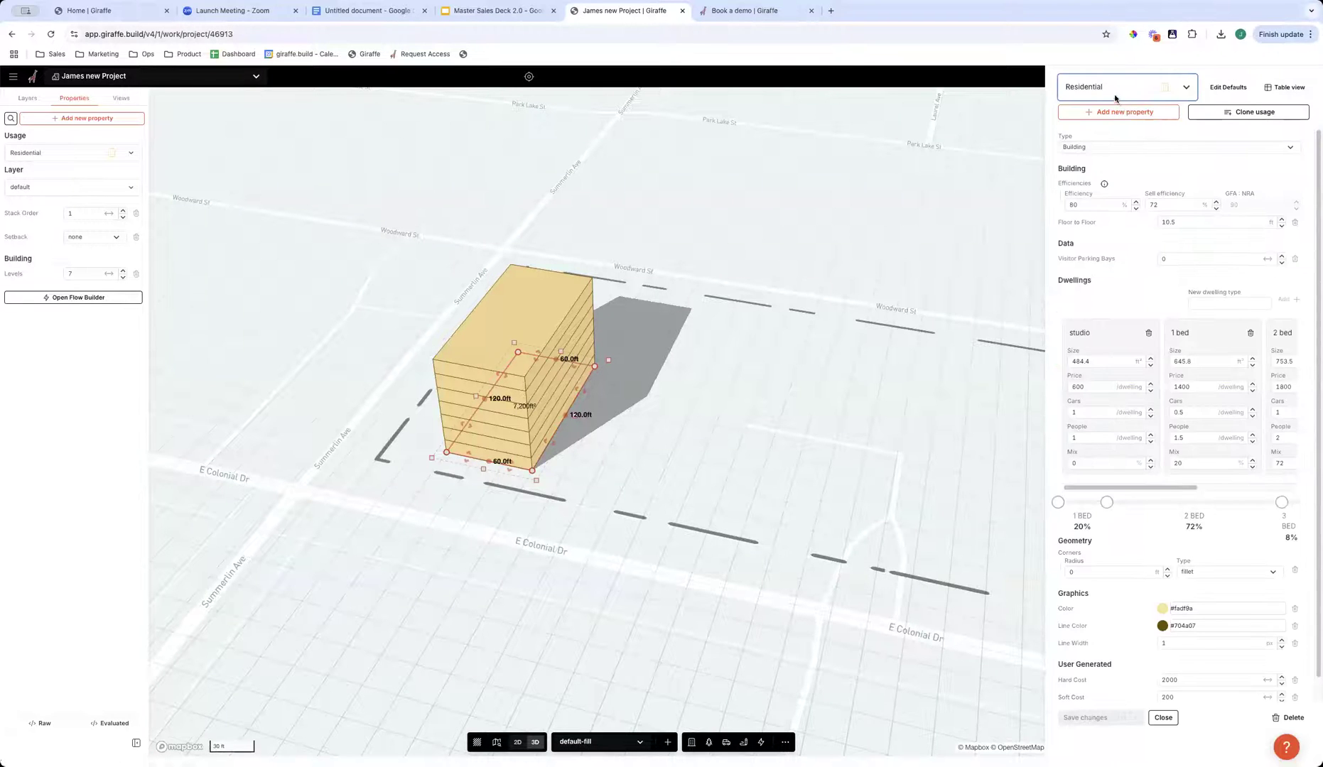
{"action": "left_click", "coordinate": [1117, 86]}
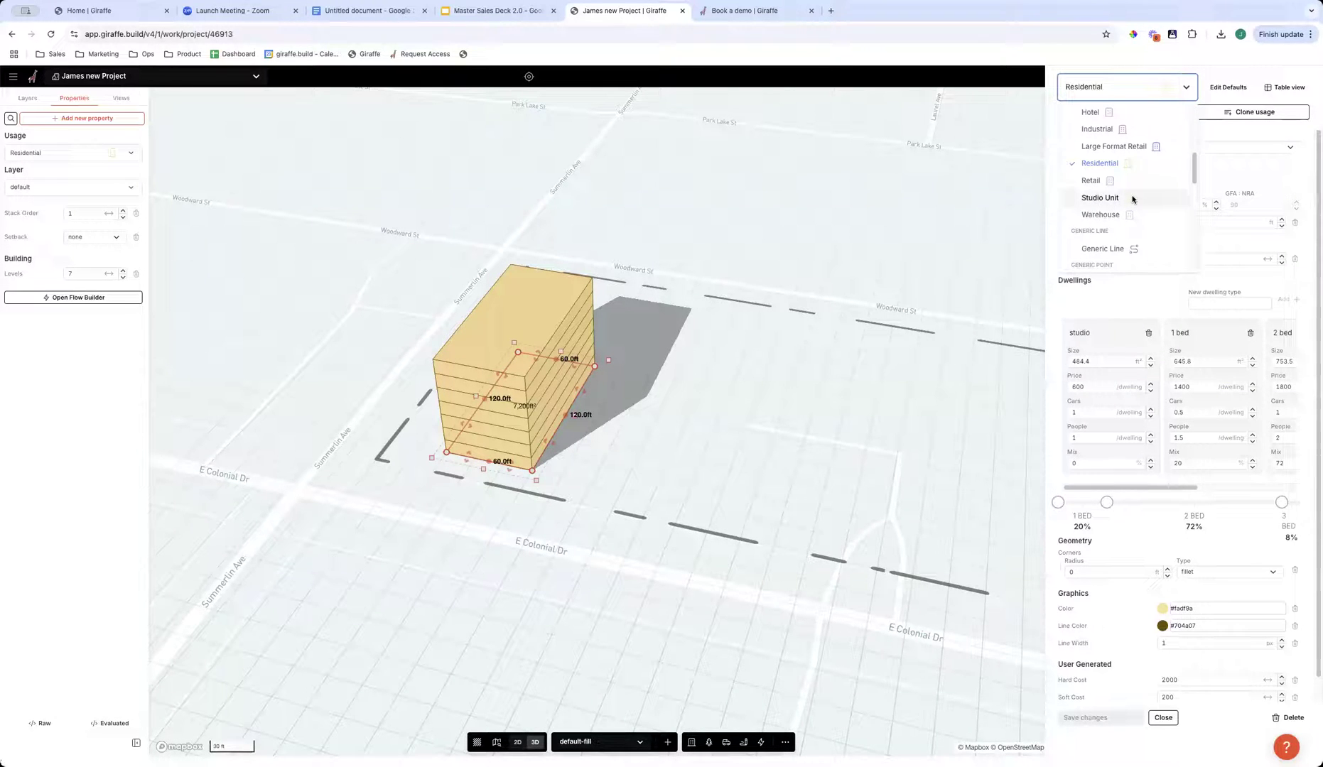
{"action": "scroll", "coordinate": [1134, 194], "scroll_direction": "up", "scroll_amount": 3}
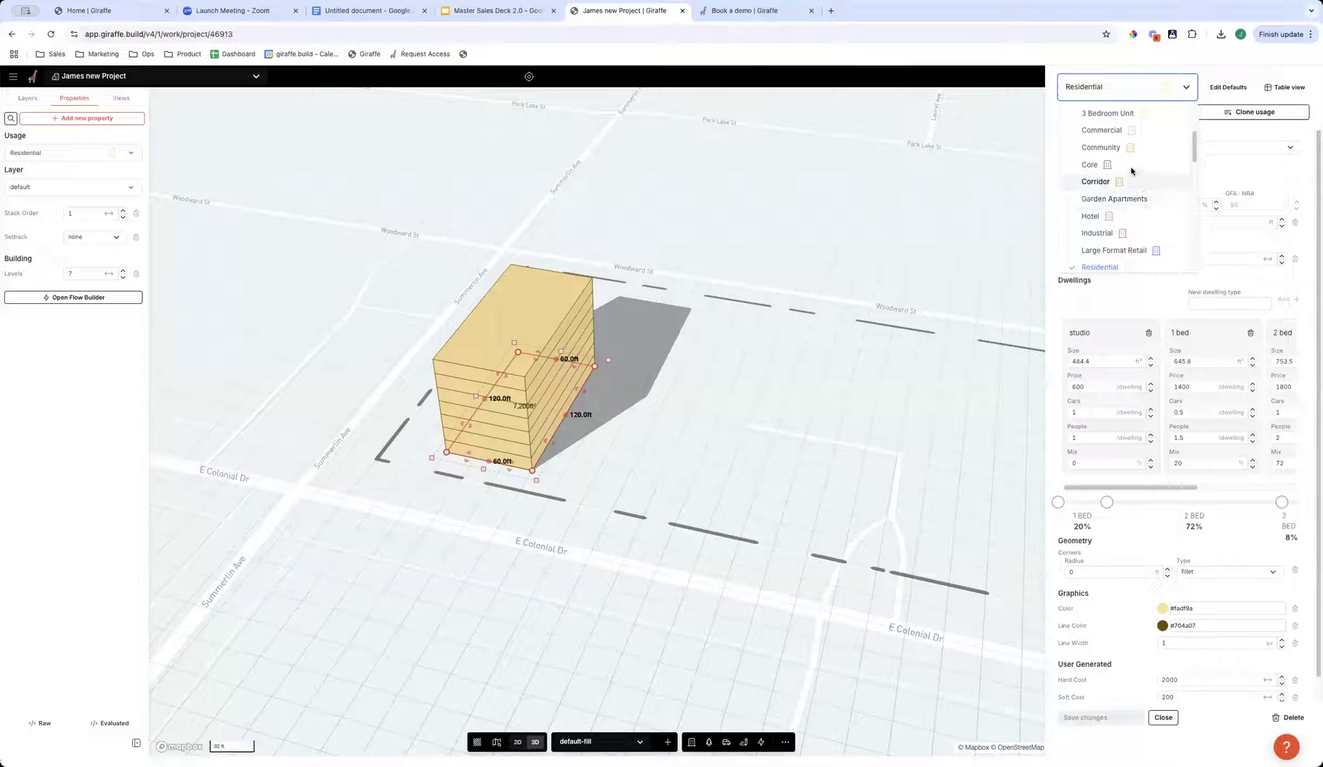
{"action": "scroll", "coordinate": [1126, 228], "scroll_direction": "down", "scroll_amount": 1}
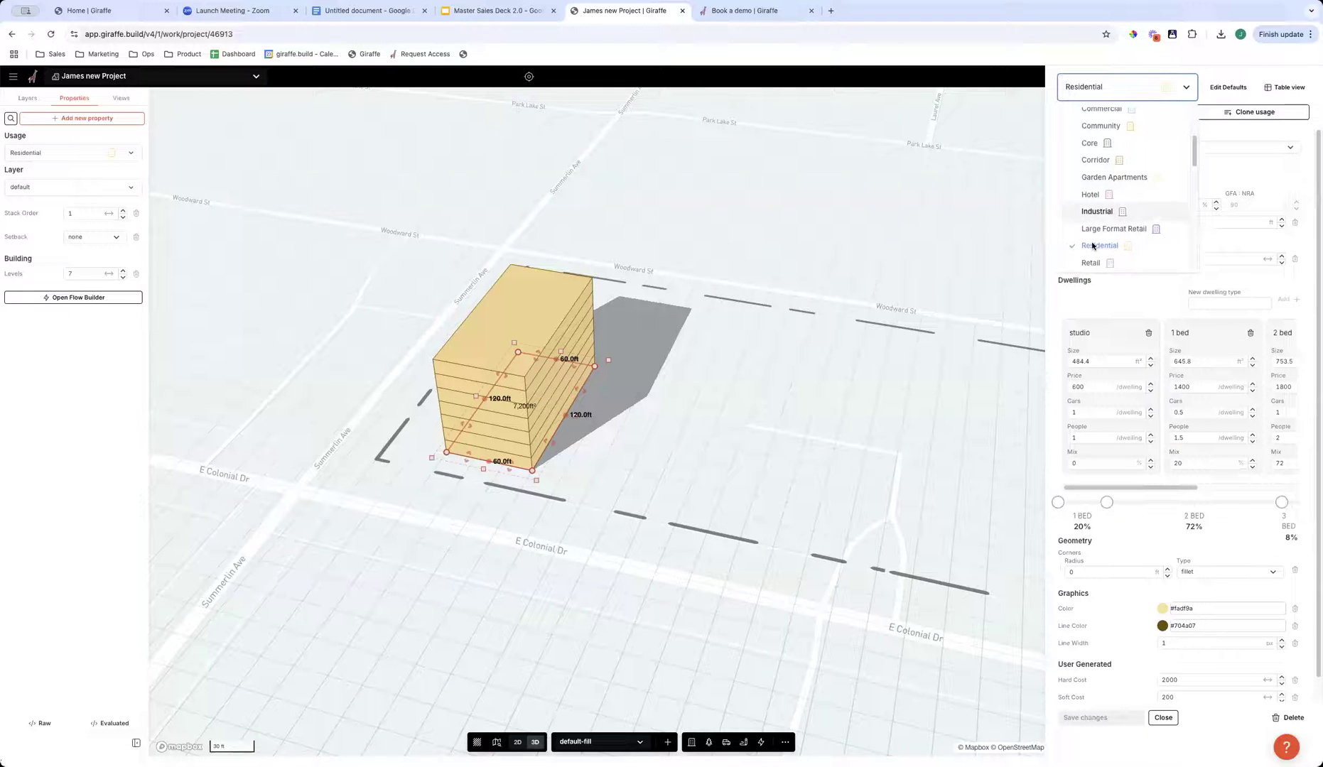
{"action": "left_click", "coordinate": [1107, 248]}
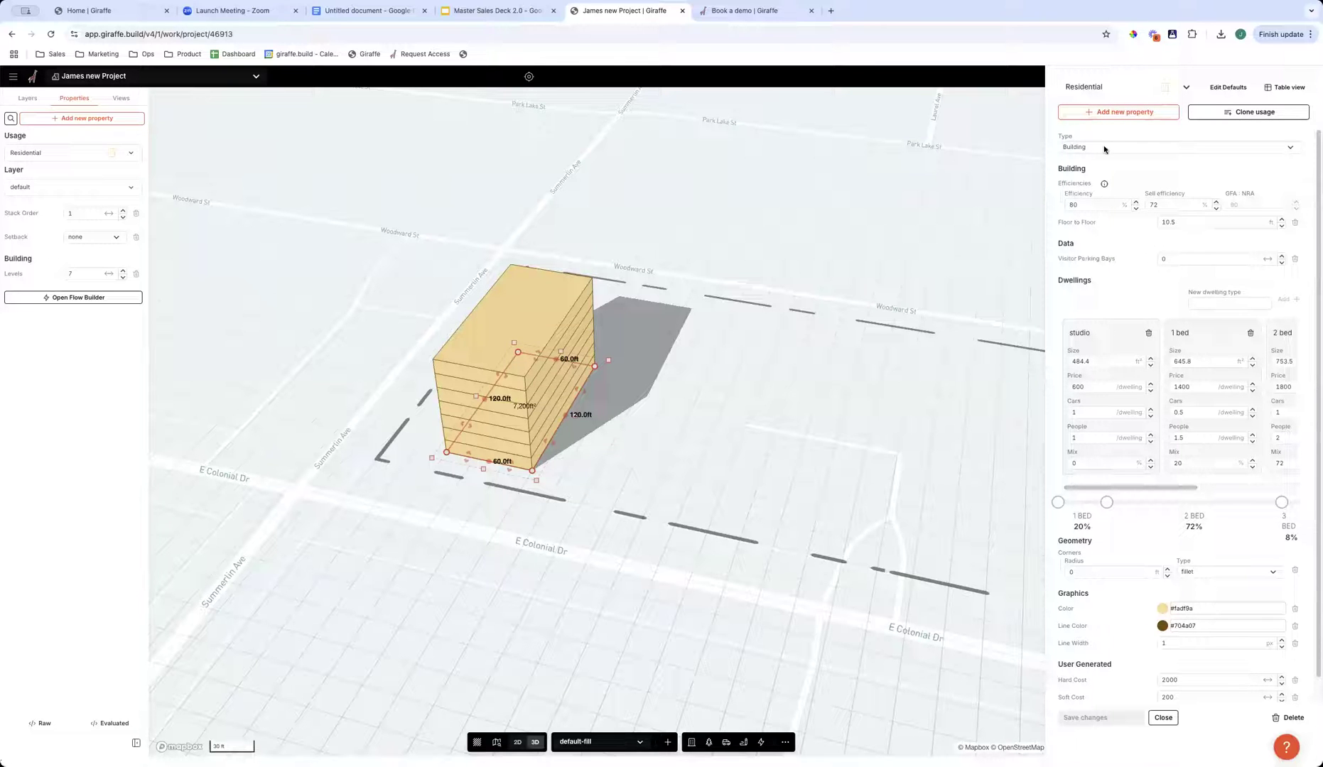
- Set the Residential usage's efficiency to 80.0% and its floor-to-floor height to 10.5 ft
{"action": "double_click", "coordinate": [1080, 206]}
{"action": "left_click", "coordinate": [1071, 204]}
{"action": "left_click", "coordinate": [1195, 223]}
{"action": "type", "text": "10.1"}
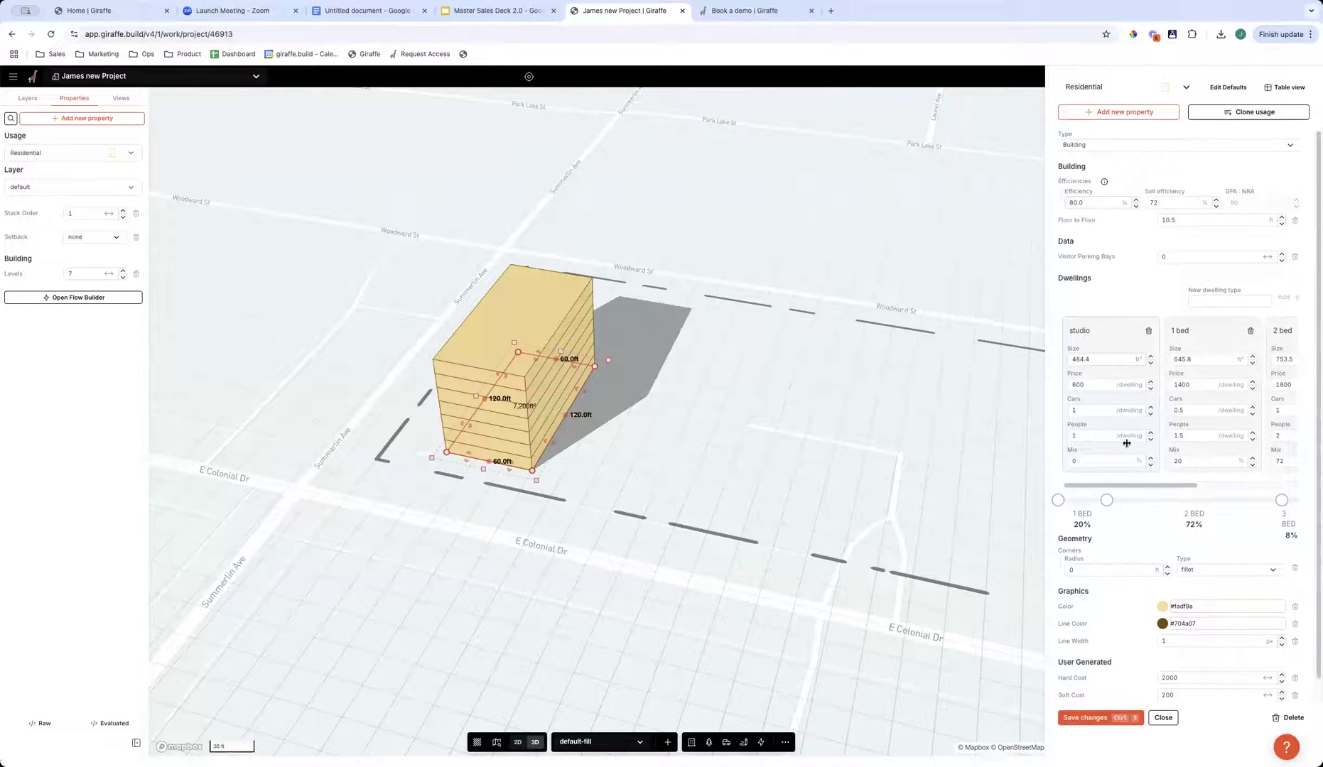
- Set the studio dwelling size of the Residential usage to 500 ft²
{"action": "scroll", "coordinate": [1127, 469], "scroll_direction": "down", "scroll_amount": 1}
{"action": "left_click_drag", "start_coordinate": [1125, 466], "coordinate": [1091, 466]}
{"action": "left_click", "coordinate": [1089, 336]}
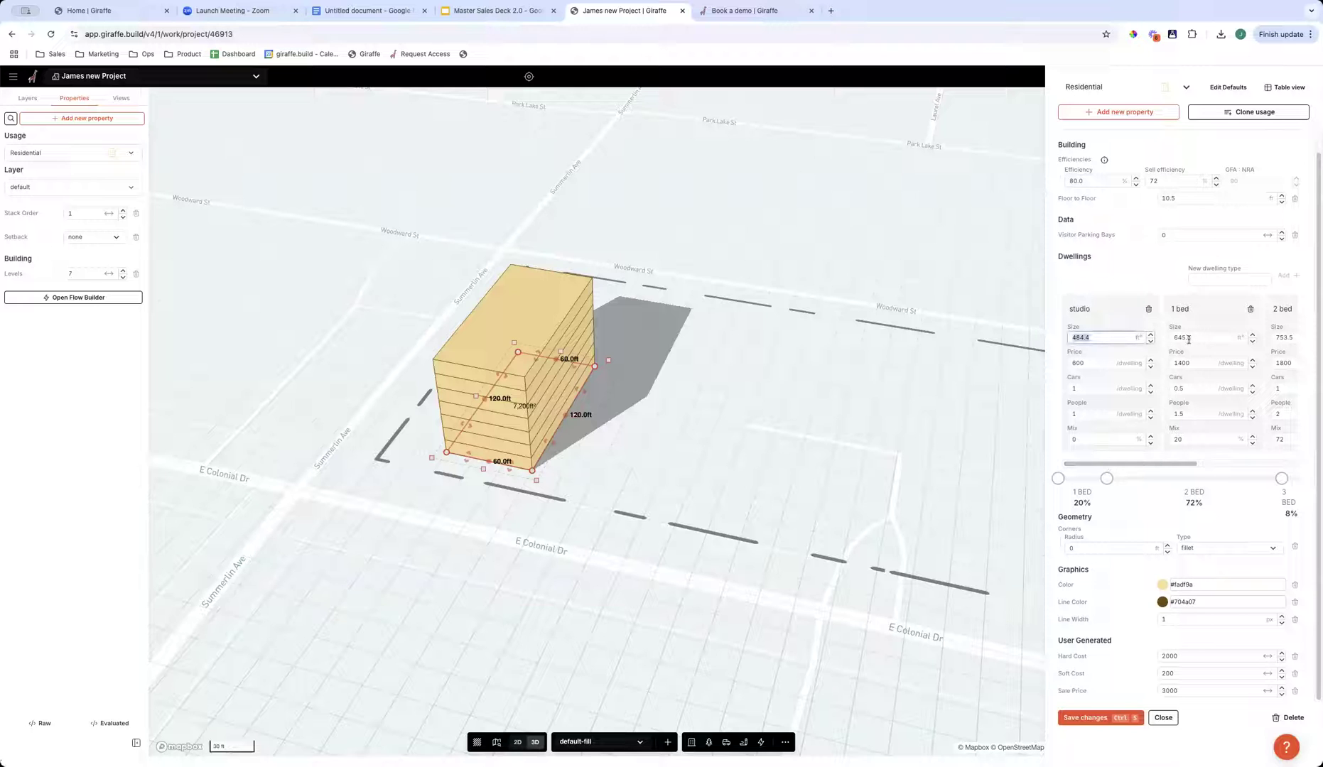
{"action": "key", "text": "Tab"}
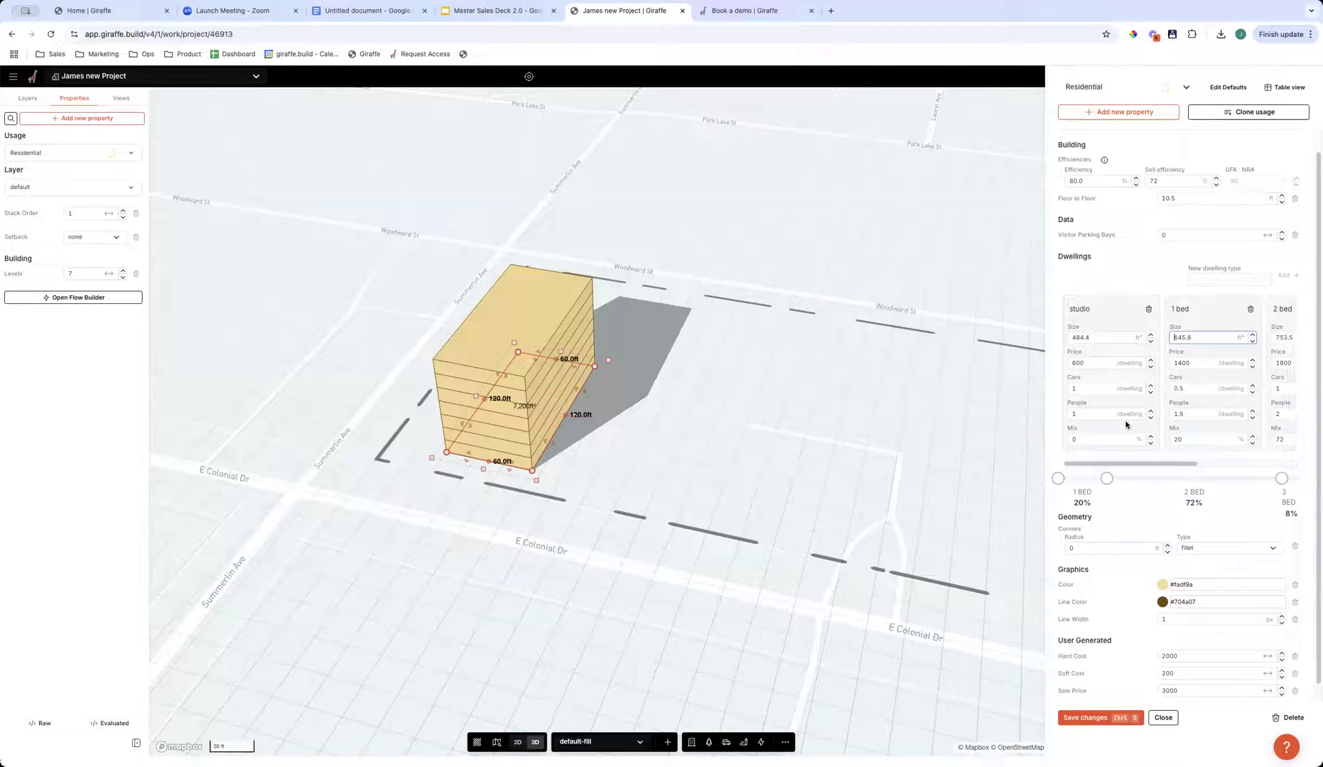
{"action": "left_click_drag", "start_coordinate": [1106, 339], "coordinate": [1078, 331]}
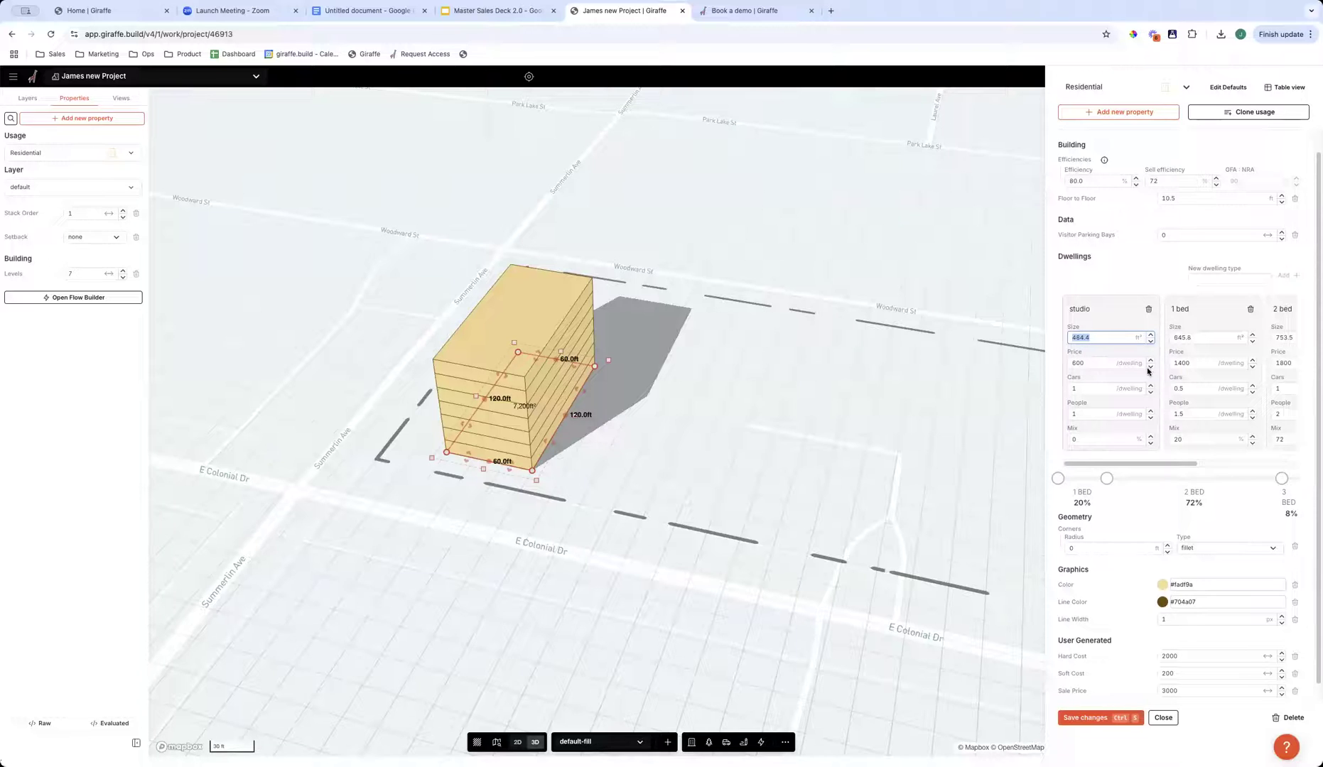
{"action": "type", "text": "500"}
{"action": "key", "text": "Tab"}
{"action": "key", "text": "Tab"}
{"action": "key", "text": "Tab"}
{"action": "key", "text": "Tab"}
{"action": "key", "text": "Tab"}
{"action": "key", "text": "Tab"}
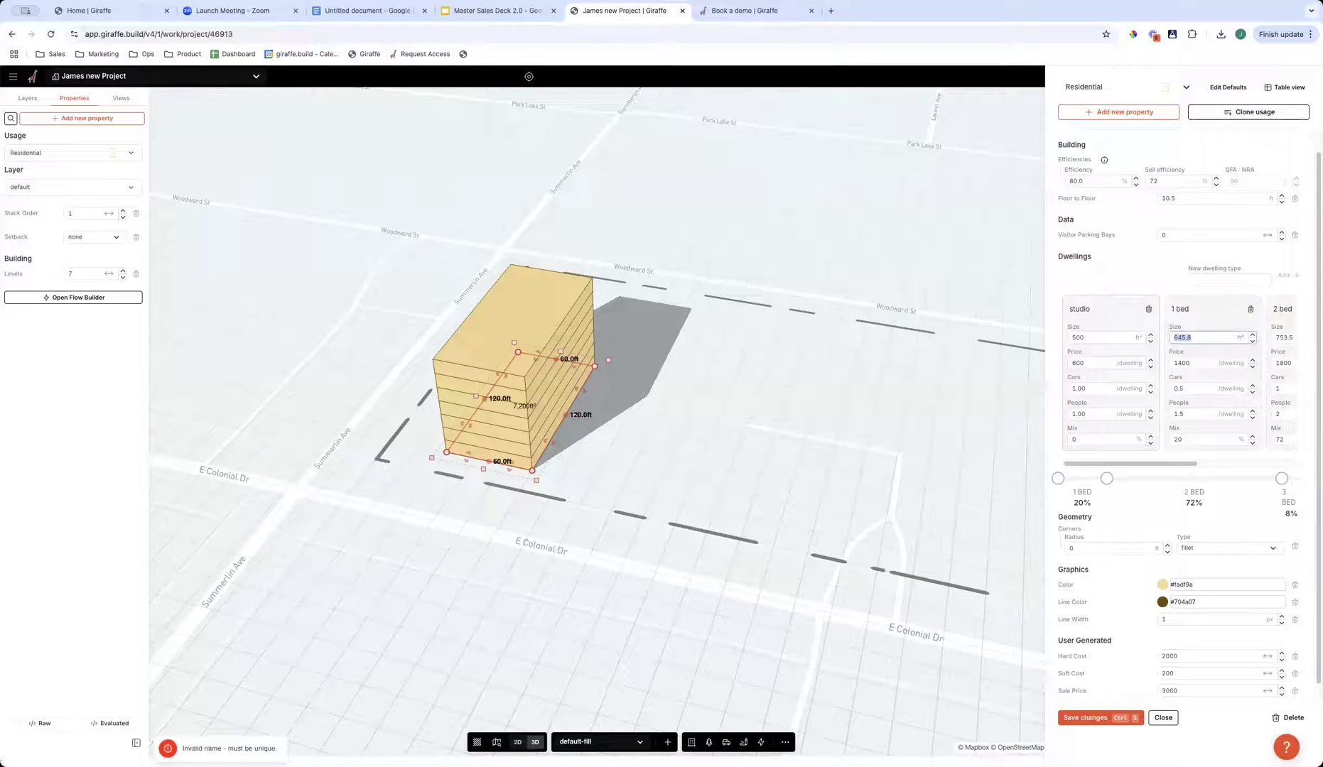
- Set the 1 bed dwelling size to 650 ft²
{"action": "type", "text": "650"}
{"action": "key", "text": "Tab"}
{"action": "key", "text": "Tab"}
{"action": "key", "text": "Tab"}
{"action": "key", "text": "Tab"}
{"action": "key", "text": "Tab"}
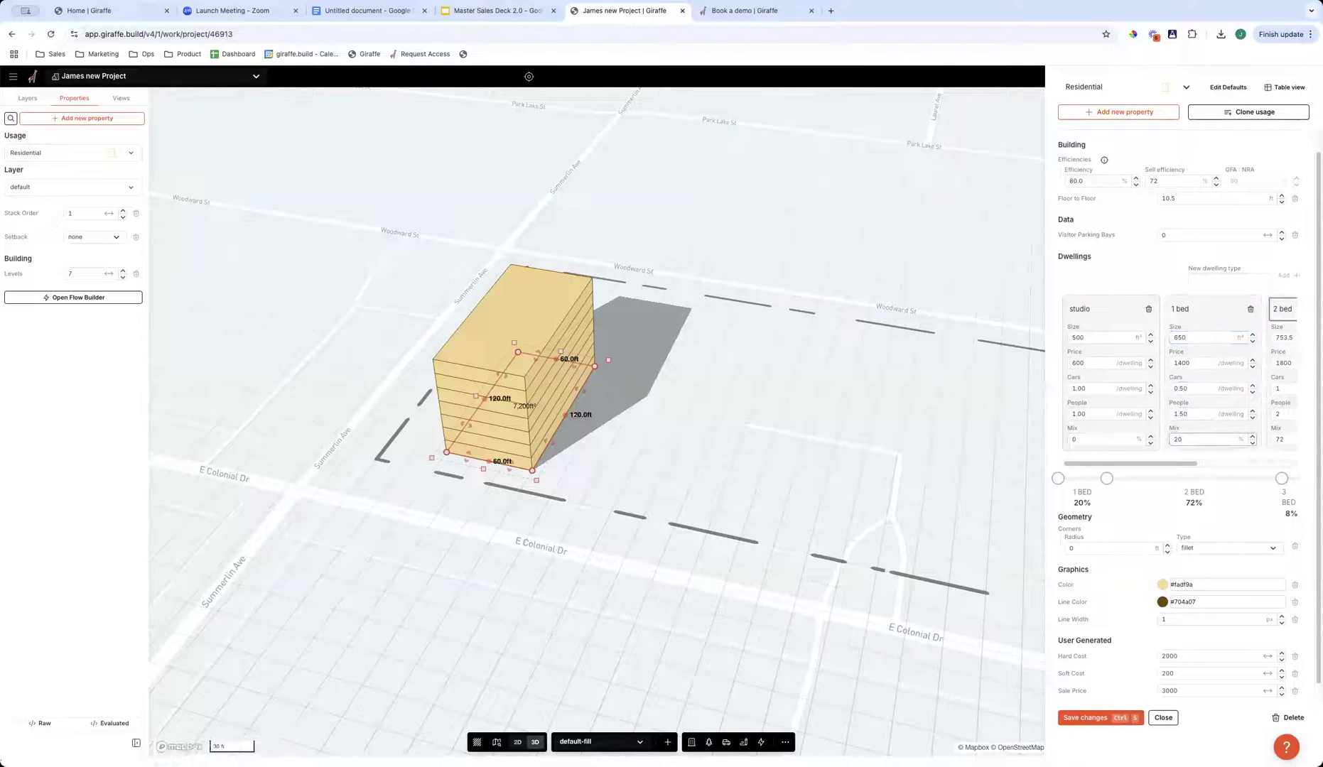
- Set the 2 bed dwelling size to 750 ft² and the 3 bed size to 1000 ft²
{"action": "key", "text": "Tab"}
{"action": "type", "text": "750"}
{"action": "key", "text": "Tab"}
{"action": "key", "text": "Tab"}
{"action": "key", "text": "Tab"}
{"action": "key", "text": "Tab"}
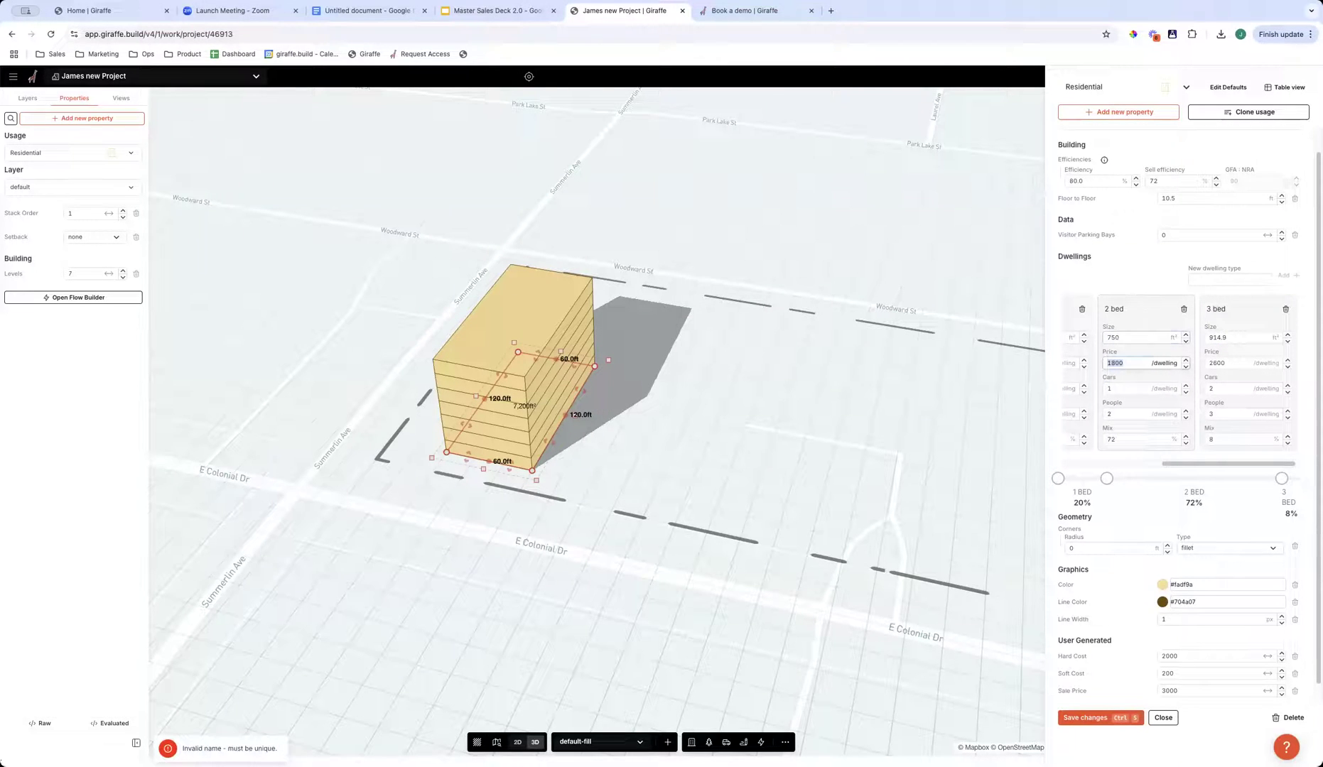
{"action": "key", "text": "Tab"}
{"action": "key", "text": "Tab"}
{"action": "type", "text": "1000"}
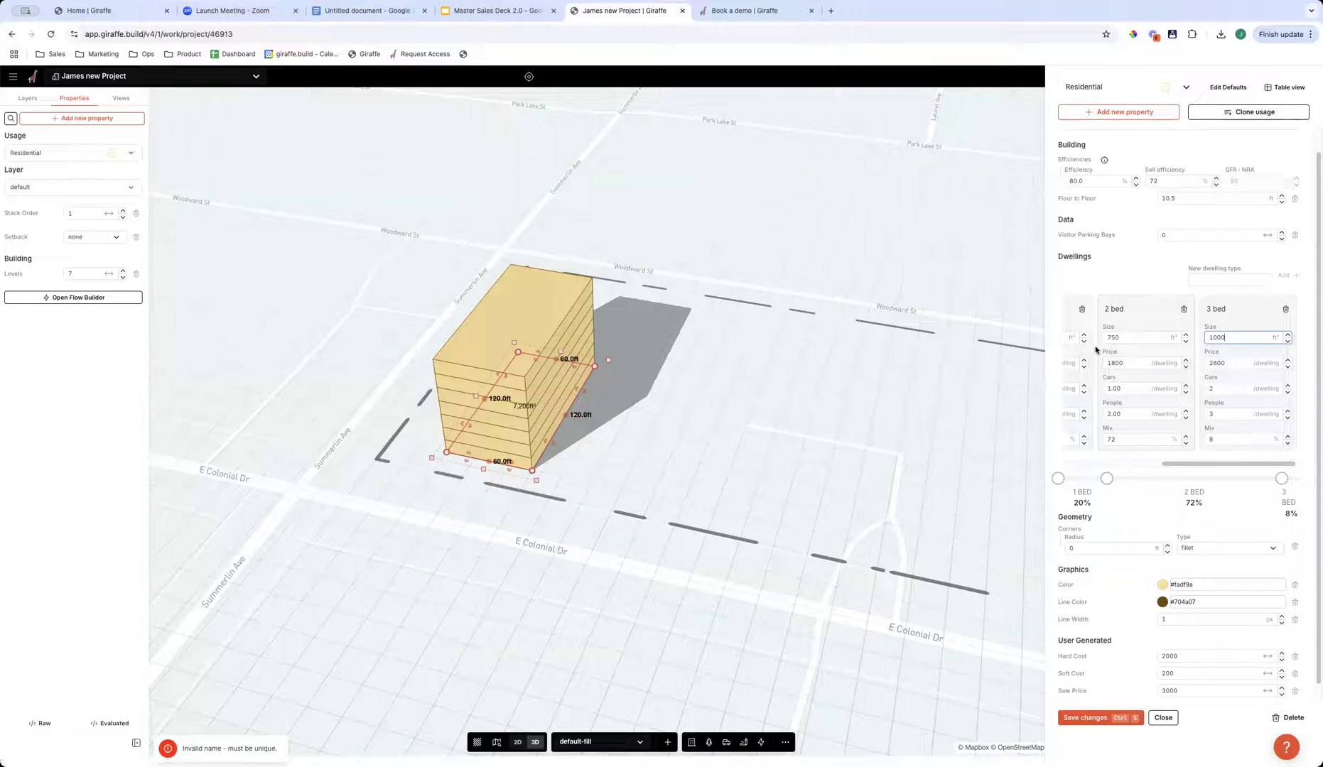
- Adjust the dwelling mix to 22% studio, 42% 1 bed, 28% 2 bed and 8% 3 bed, and save the Residential usage
{"action": "left_click_drag", "start_coordinate": [1106, 479], "coordinate": [1165, 477]}
{"action": "left_click_drag", "start_coordinate": [1058, 478], "coordinate": [1214, 479]}
{"action": "scroll", "coordinate": [1137, 639], "scroll_direction": "down", "scroll_amount": 1}
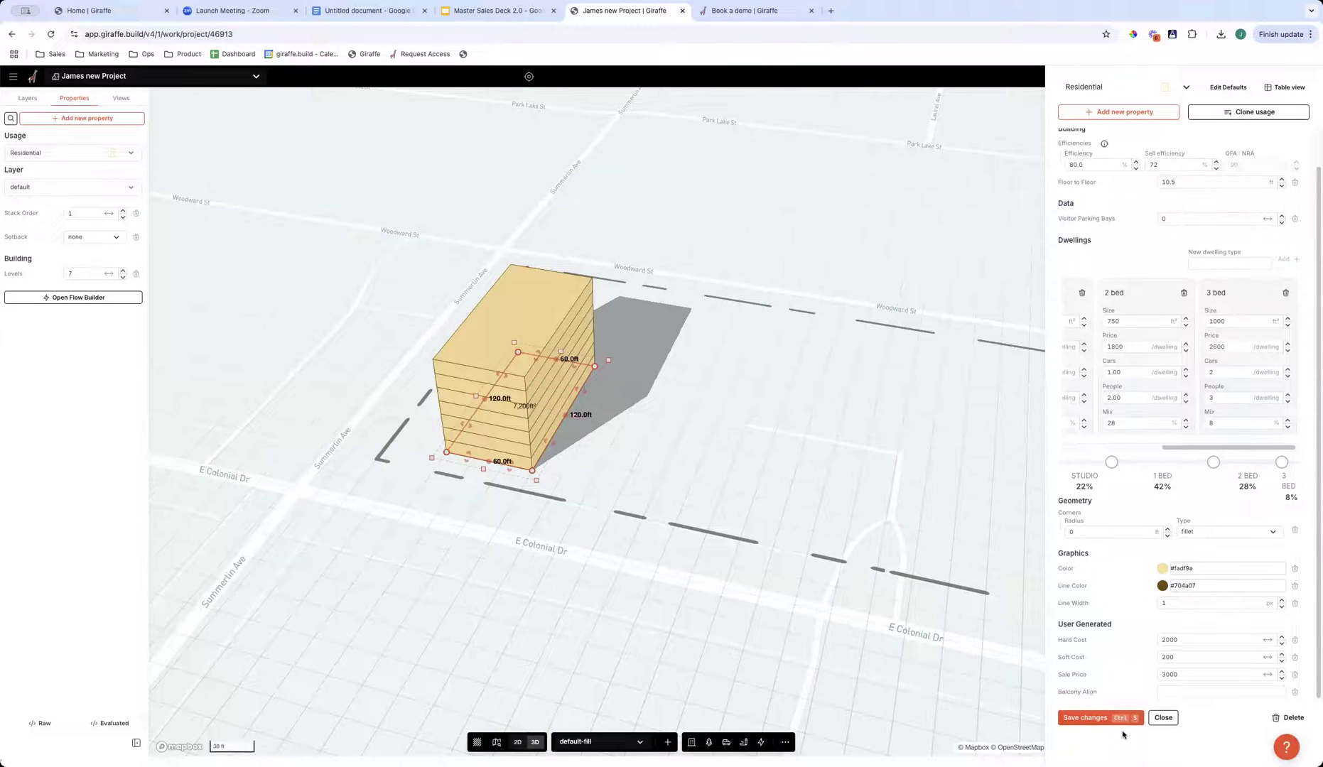
{"action": "left_click", "coordinate": [1122, 719]}
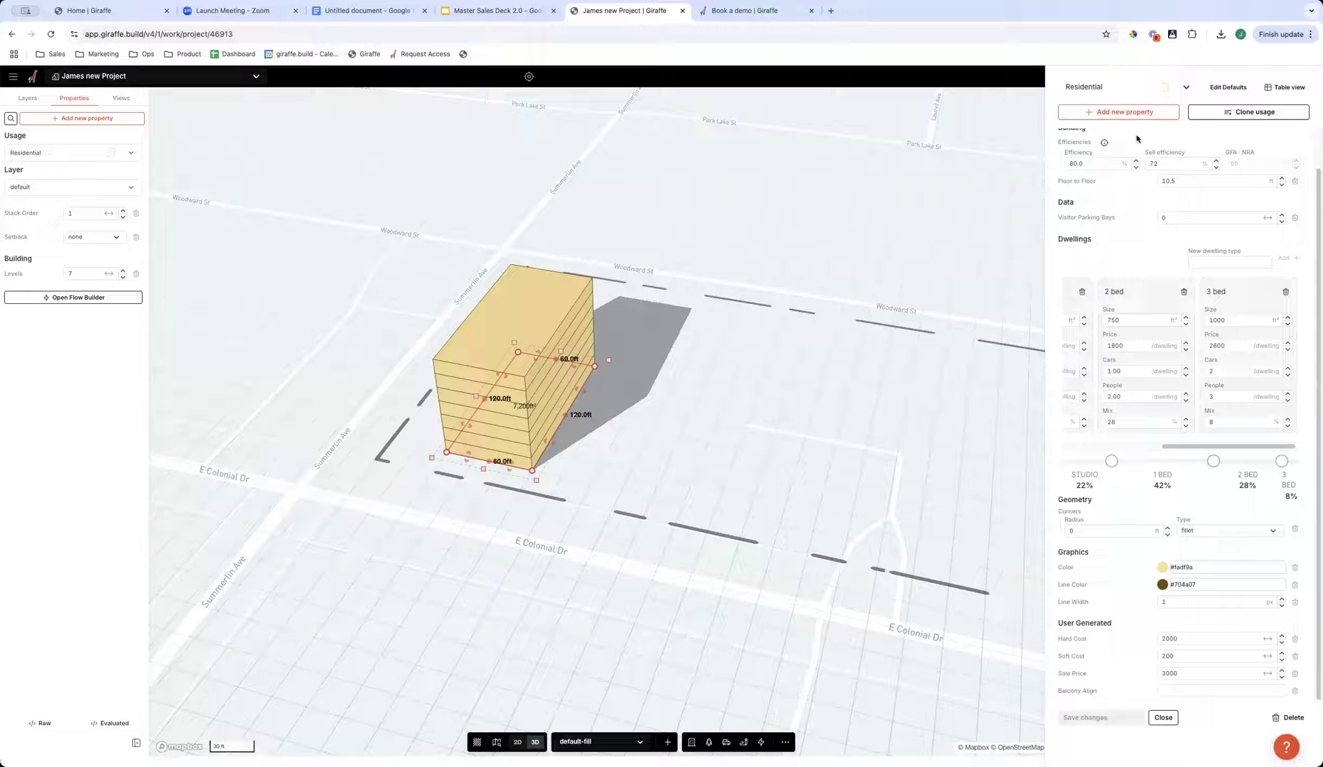
- Clone the Commercial usage as a new usage named Life Science
{"action": "left_click", "coordinate": [1122, 83]}
{"action": "type", "text": "com"}
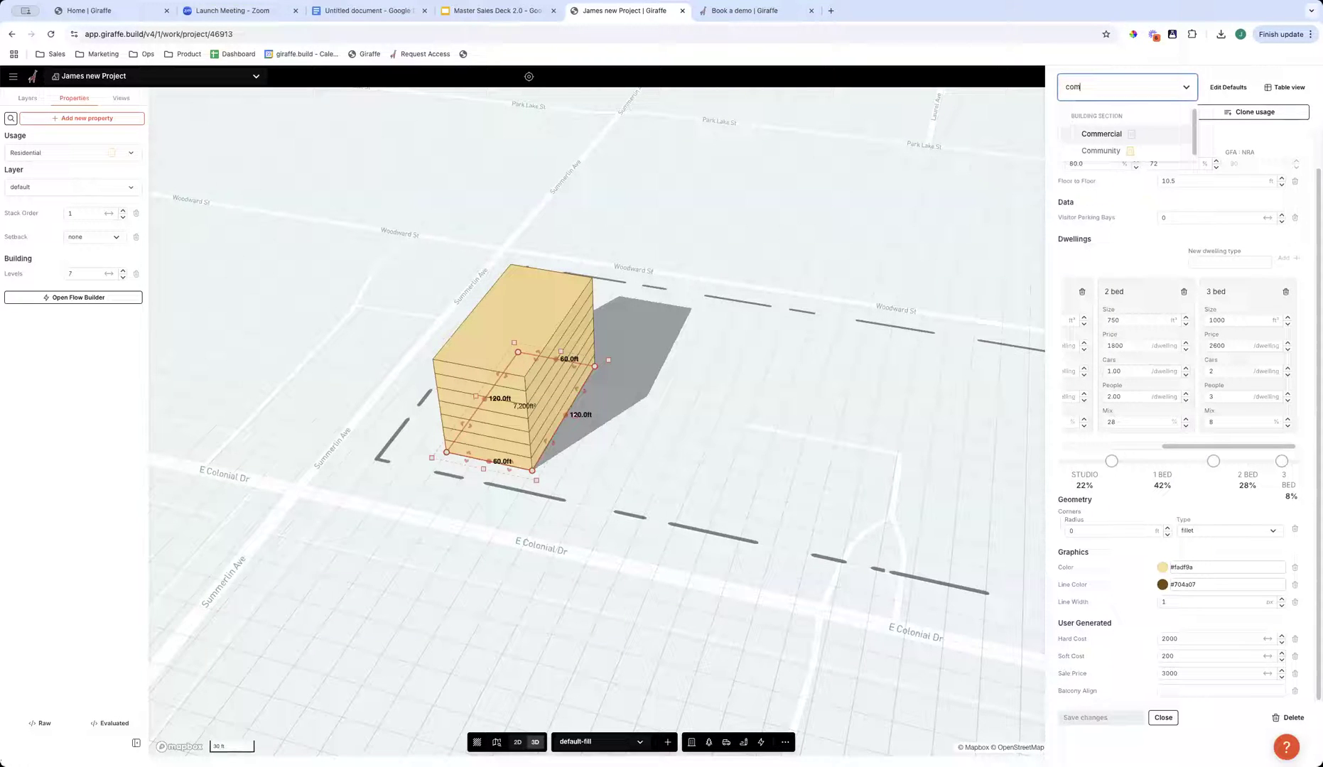
{"action": "left_click", "coordinate": [1104, 132]}
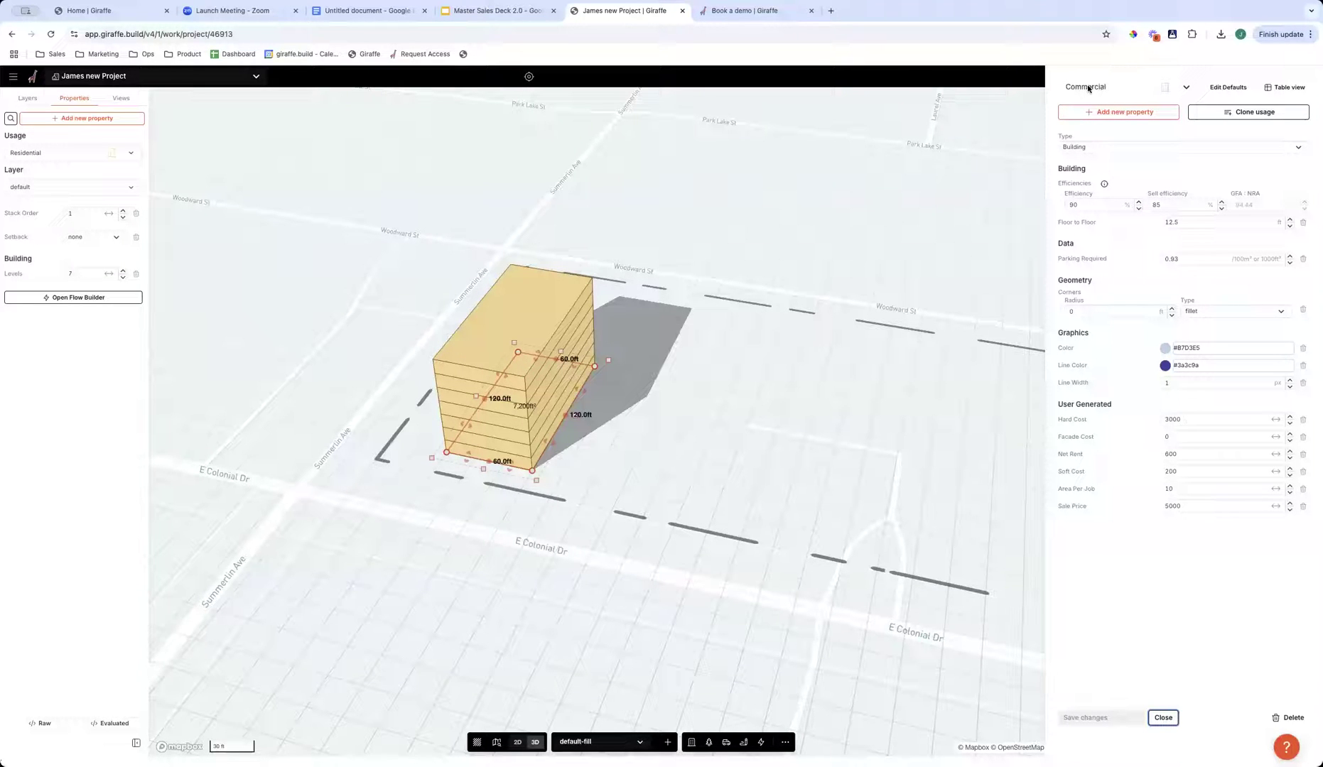
{"action": "left_click", "coordinate": [1222, 114]}
{"action": "type", "text": "Life Science"}
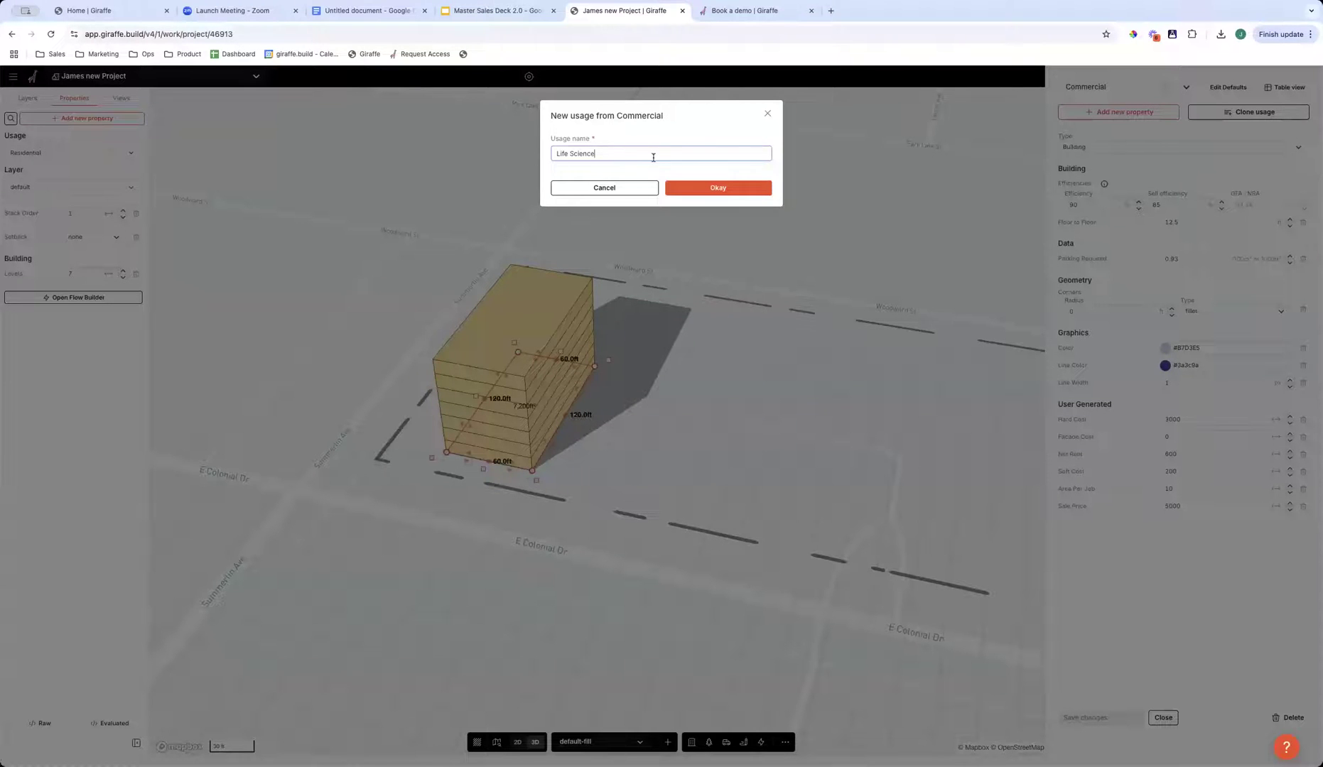
{"action": "left_click", "coordinate": [717, 193]}
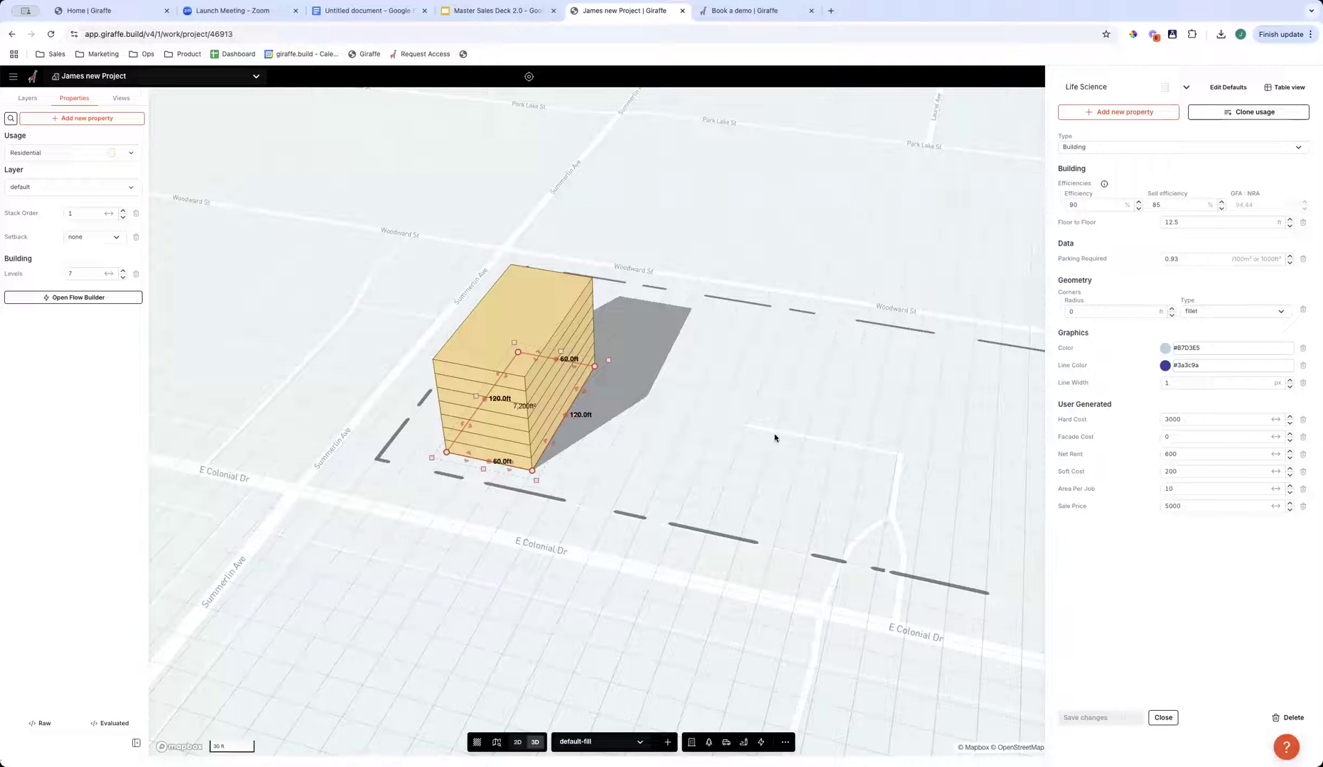
- Set the Life Science usage's color to light green and its line color to white
{"action": "left_click", "coordinate": [1166, 348]}
{"action": "left_click", "coordinate": [1147, 488]}
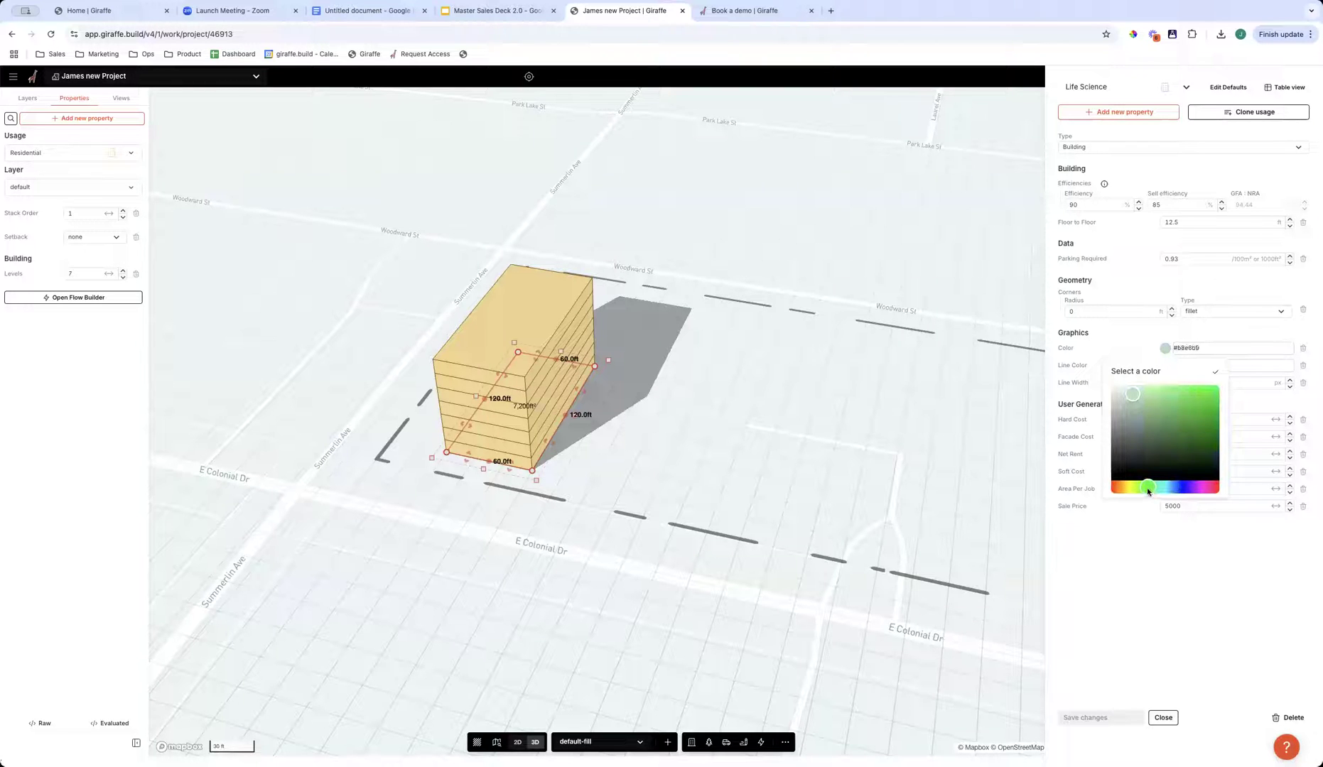
{"action": "left_click", "coordinate": [1112, 589]}
{"action": "left_click", "coordinate": [1165, 365]}
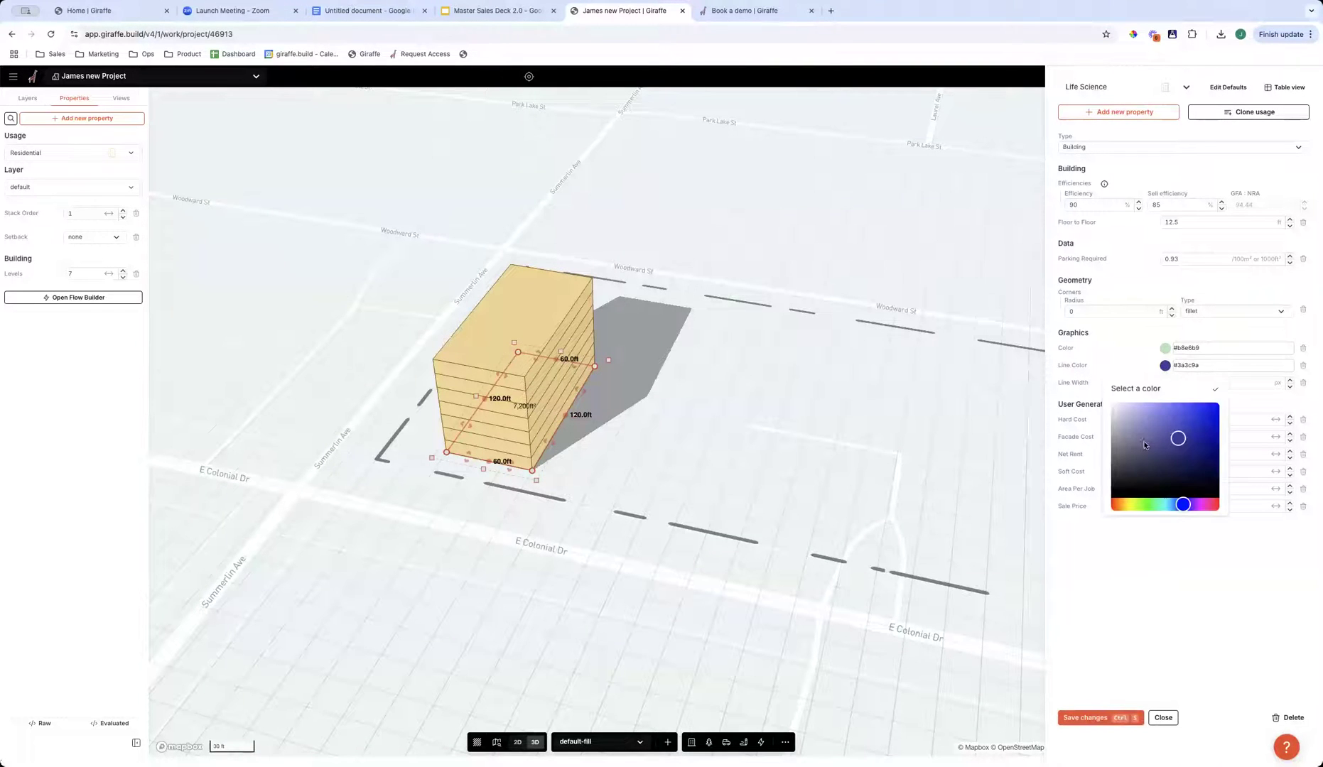
{"action": "left_click", "coordinate": [1106, 607]}
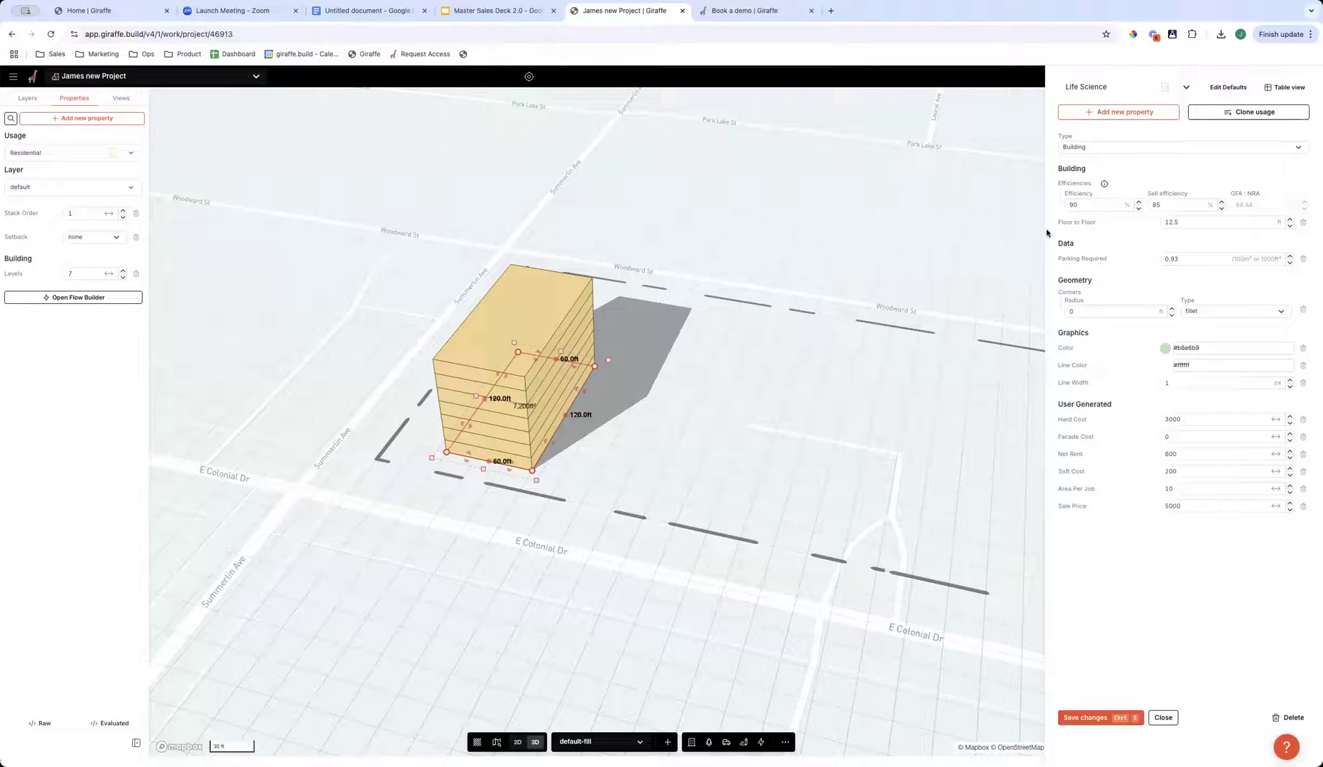
- Set the Life Science usage's efficiency to 80.1%, sell efficiency to 80.0% and floor-to-floor height to 14.0 ft
{"action": "left_click_drag", "start_coordinate": [1128, 204], "coordinate": [1114, 210]}
{"action": "left_click_drag", "start_coordinate": [1111, 211], "coordinate": [1113, 210]}
{"action": "left_click", "coordinate": [1200, 205]}
{"action": "left_click_drag", "start_coordinate": [1282, 222], "coordinate": [1294, 221]}
{"action": "left_click_drag", "start_coordinate": [1302, 222], "coordinate": [1303, 220]}
{"action": "left_click_drag", "start_coordinate": [1056, 405], "coordinate": [1102, 407]}
{"action": "left_click", "coordinate": [1084, 540]}
- Add a custom number property labsize with default value 6500 to the Life Science usage, save it and close the usage editor
{"action": "mouse_move", "coordinate": [1093, 490]}
{"action": "left_click", "coordinate": [1104, 114]}
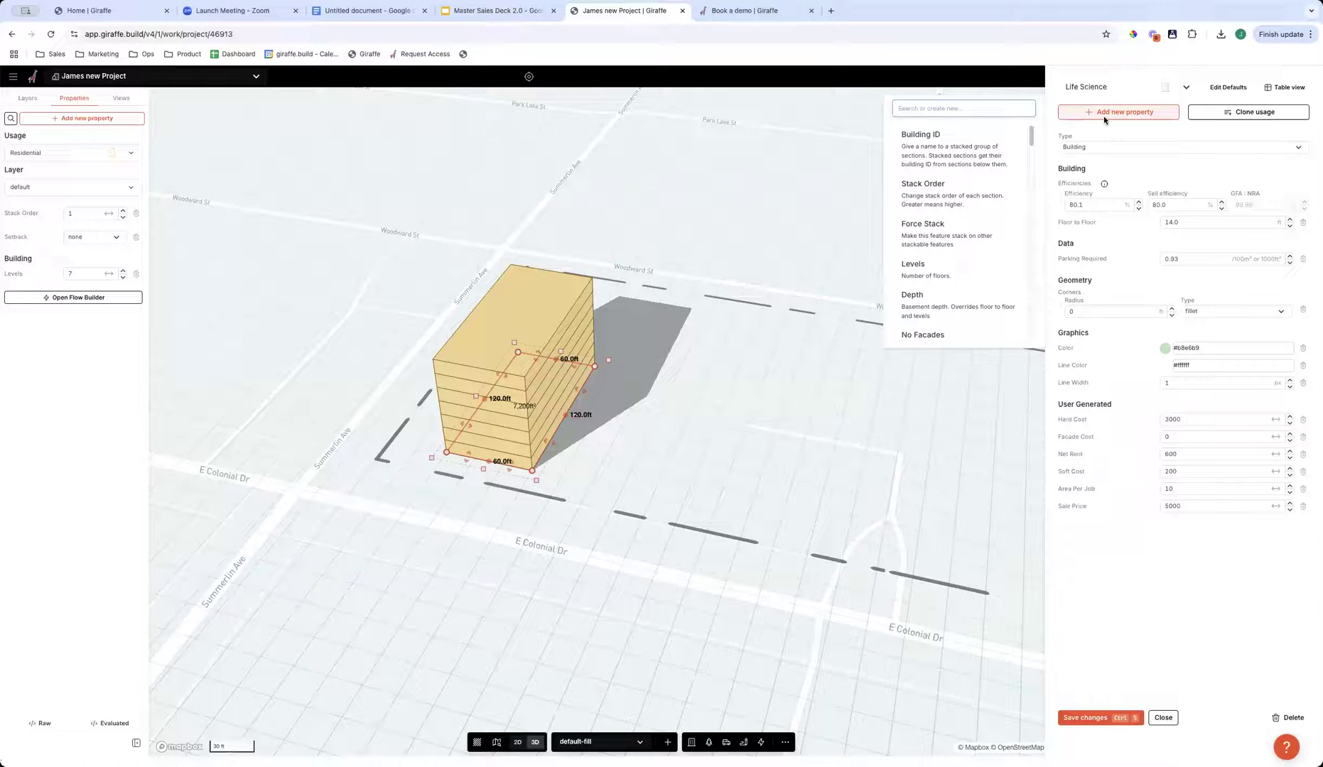
{"action": "type", "text": "labsize"}
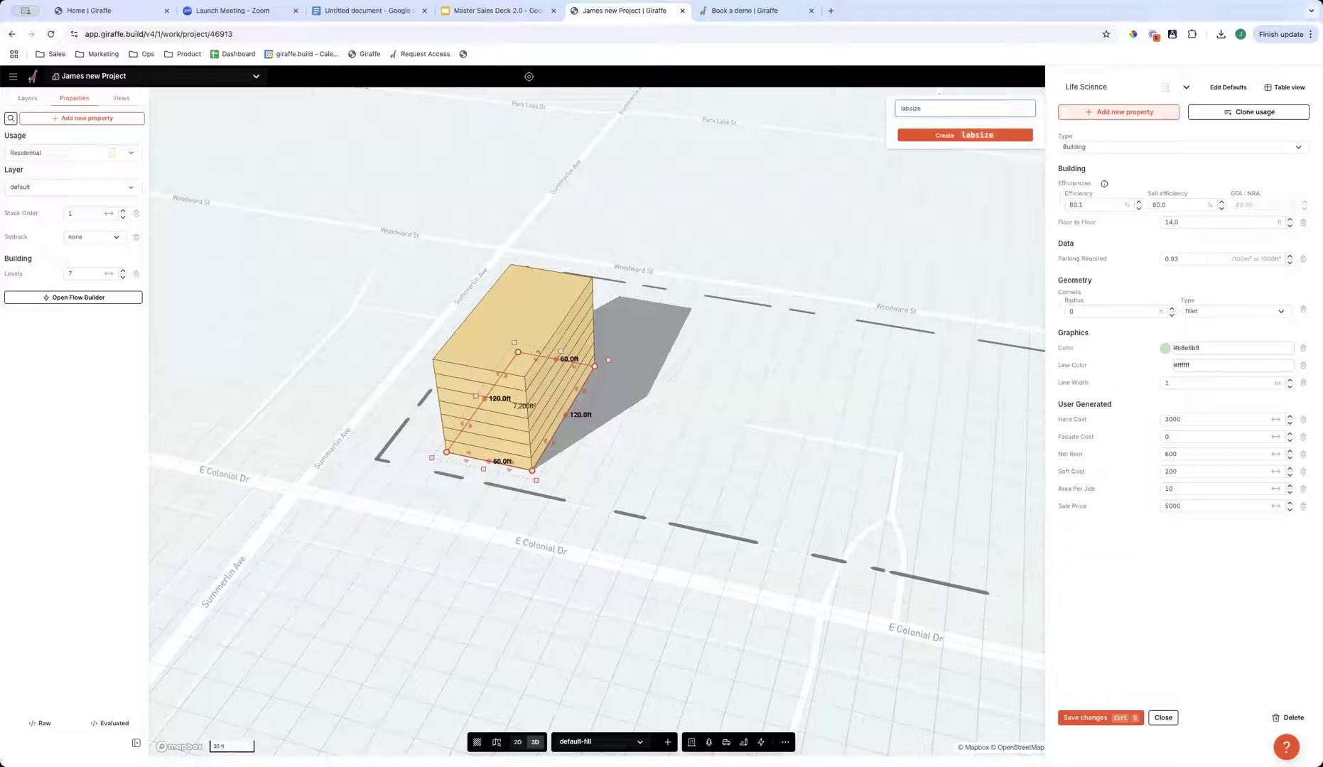
{"action": "left_click", "coordinate": [1002, 132]}
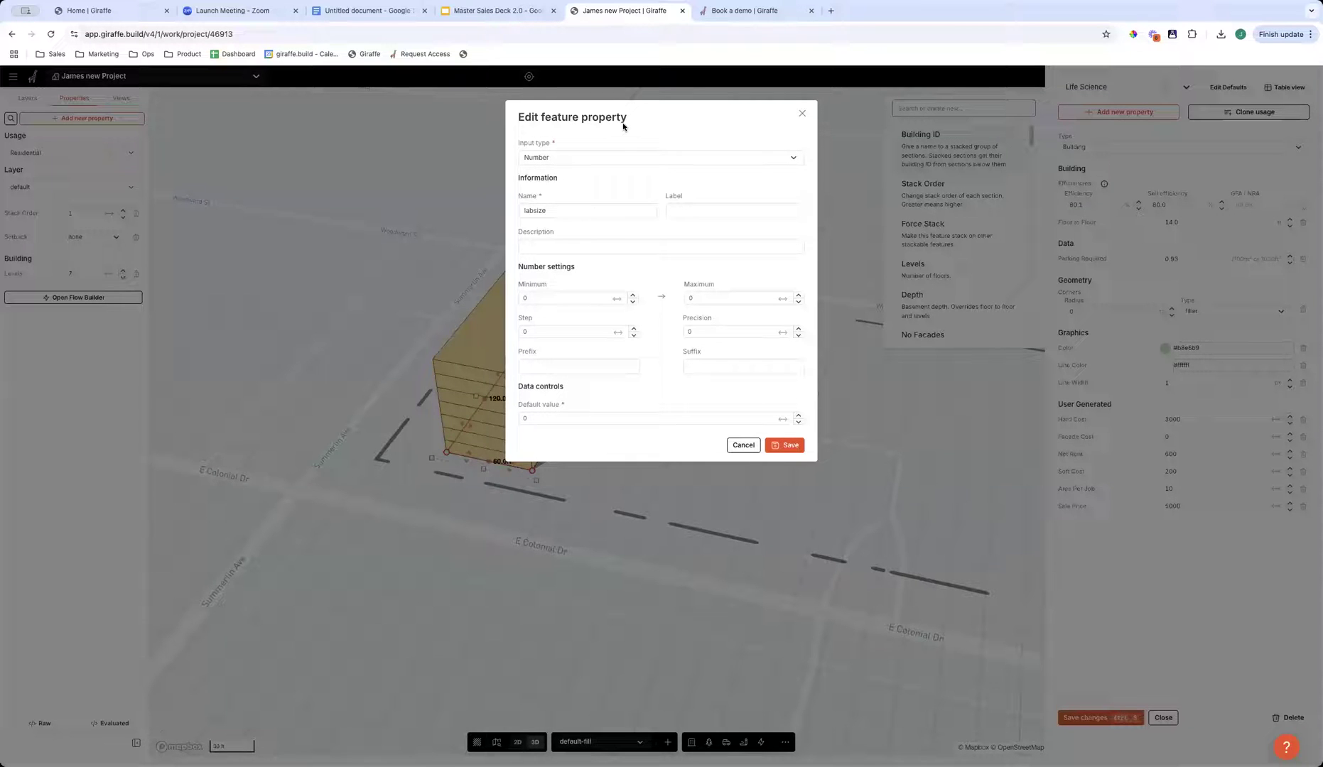
{"action": "left_click", "coordinate": [539, 417]}
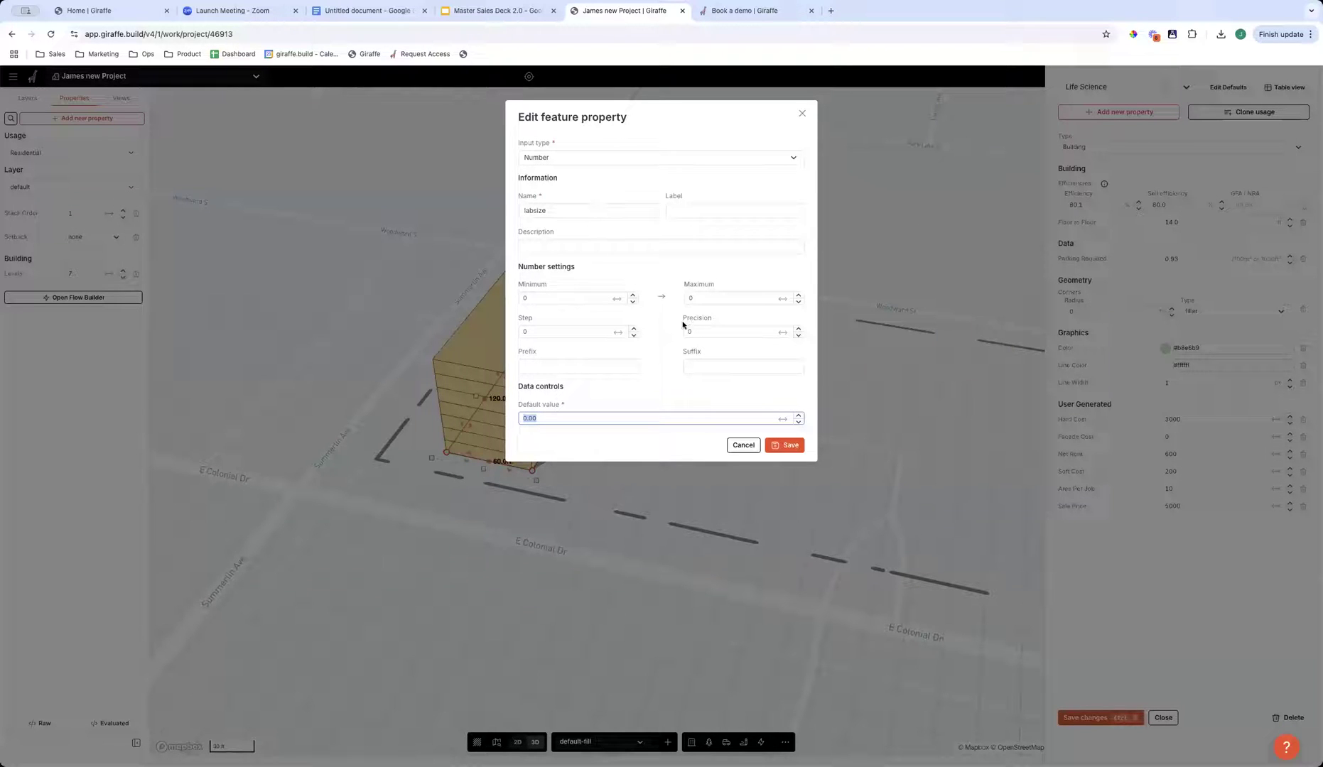
{"action": "type", "text": "65"}
{"action": "key", "text": "Return"}
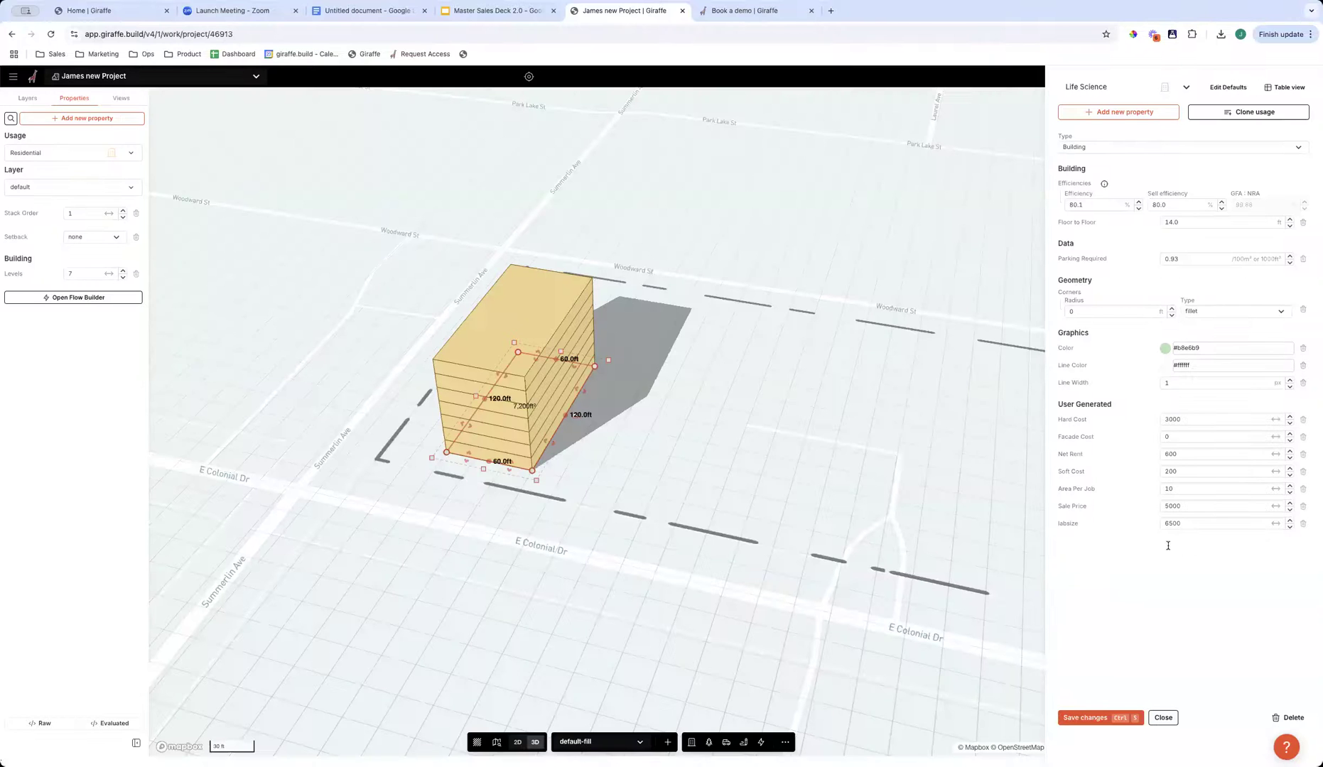
{"action": "left_click", "coordinate": [1123, 720]}
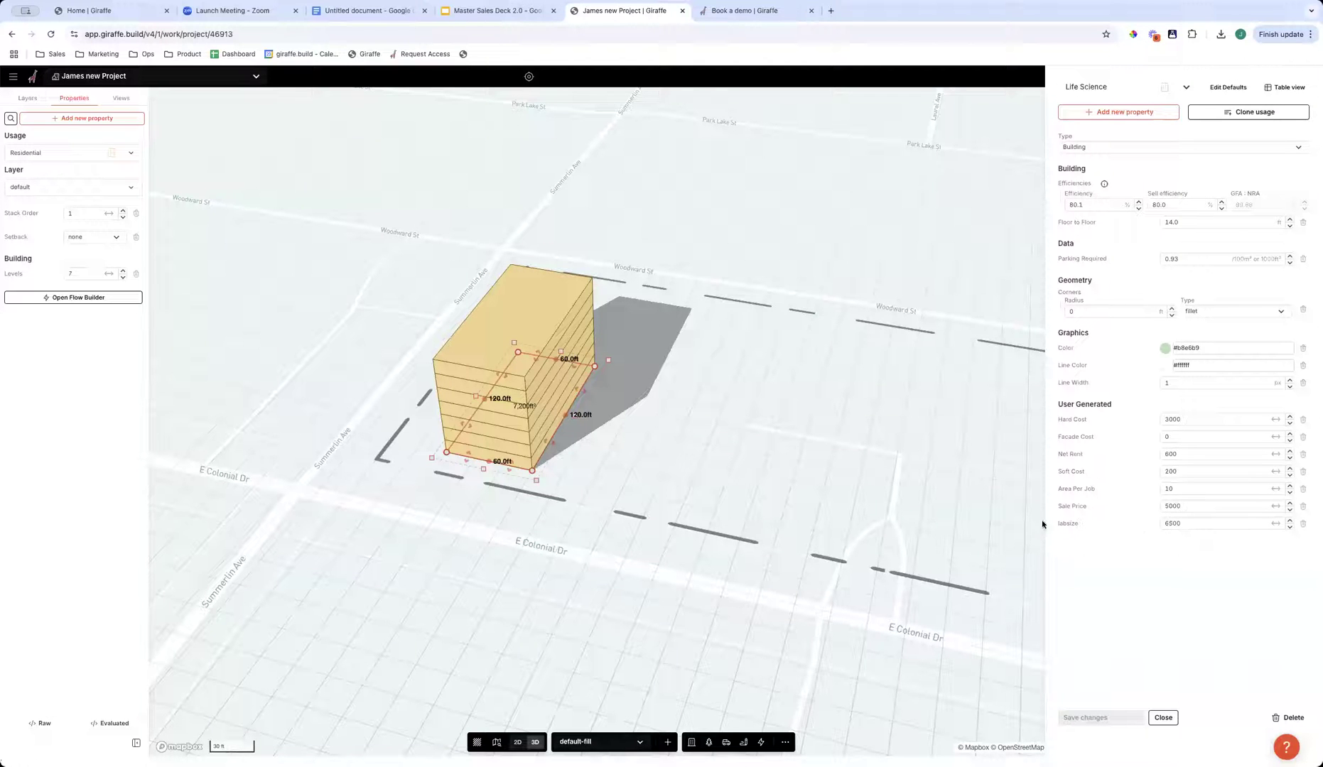
{"action": "left_click", "coordinate": [1164, 718]}
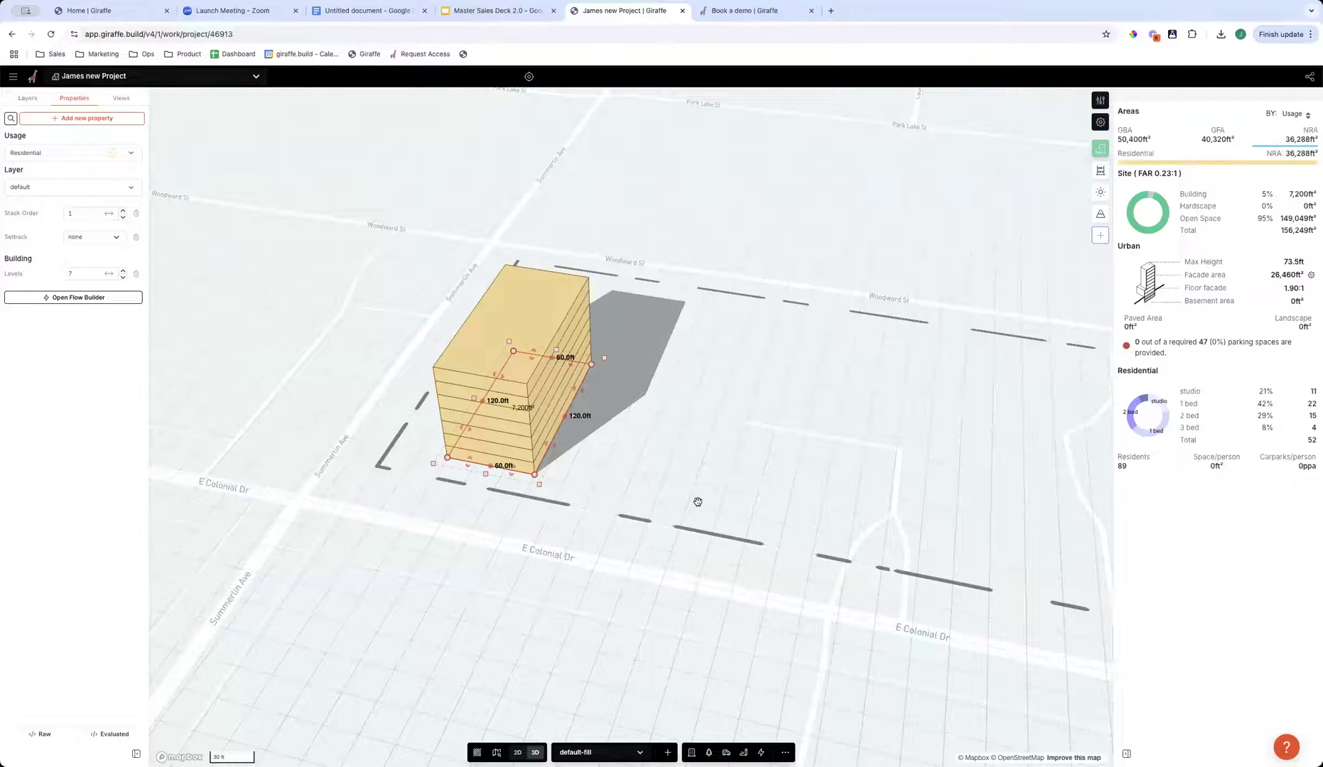
- Duplicate the 60 by 120 ft residential building and place the copy to its northeast in plan view
{"action": "left_click_drag", "start_coordinate": [630, 461], "coordinate": [718, 476]}
{"action": "right_click_drag", "start_coordinate": [718, 476], "coordinate": [846, 478]}
{"action": "key", "text": "space"}
{"action": "left_click_drag", "start_coordinate": [446, 462], "coordinate": [672, 324], "text": "alt"}
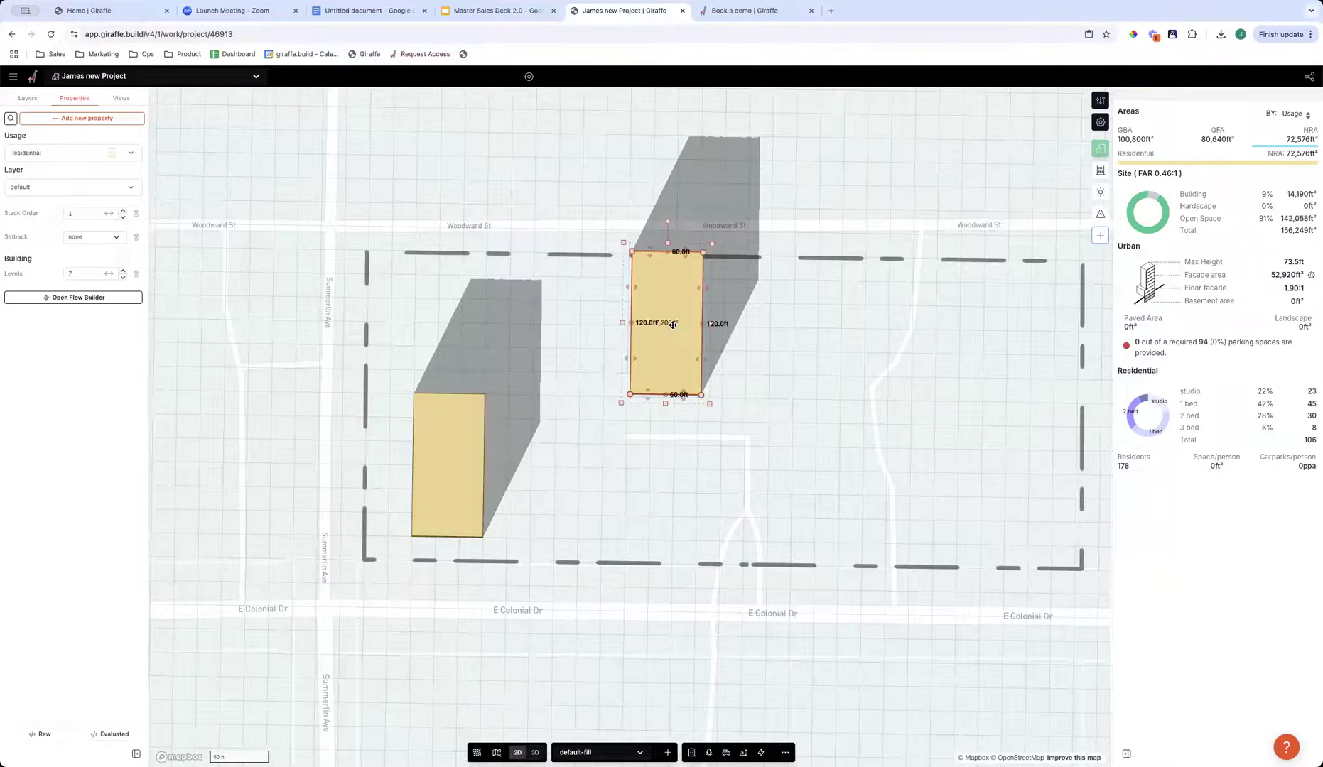
- Base Point Move the copy by its southwest corner so it lines up east of the first building, one building width apart
{"action": "key", "text": "space"}
{"action": "type", "text": "base"}
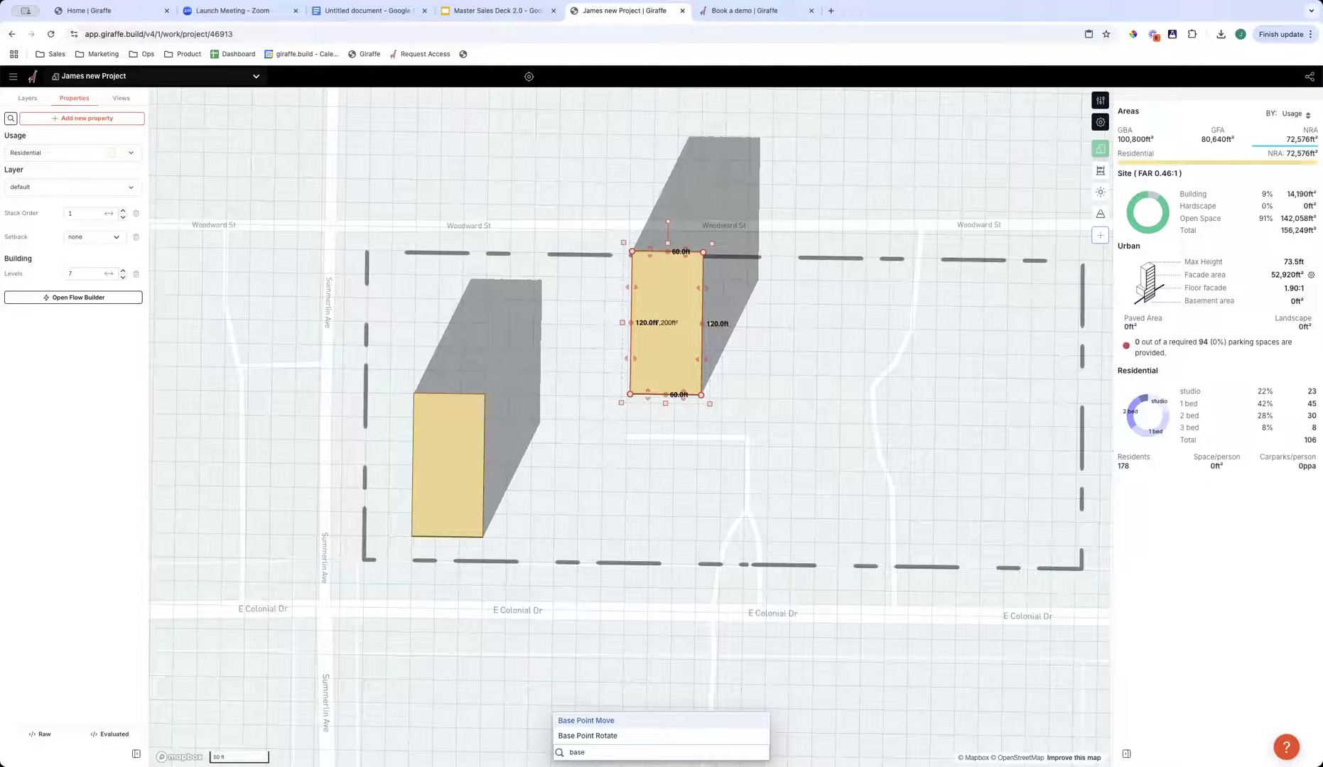
{"action": "key", "text": "Return"}
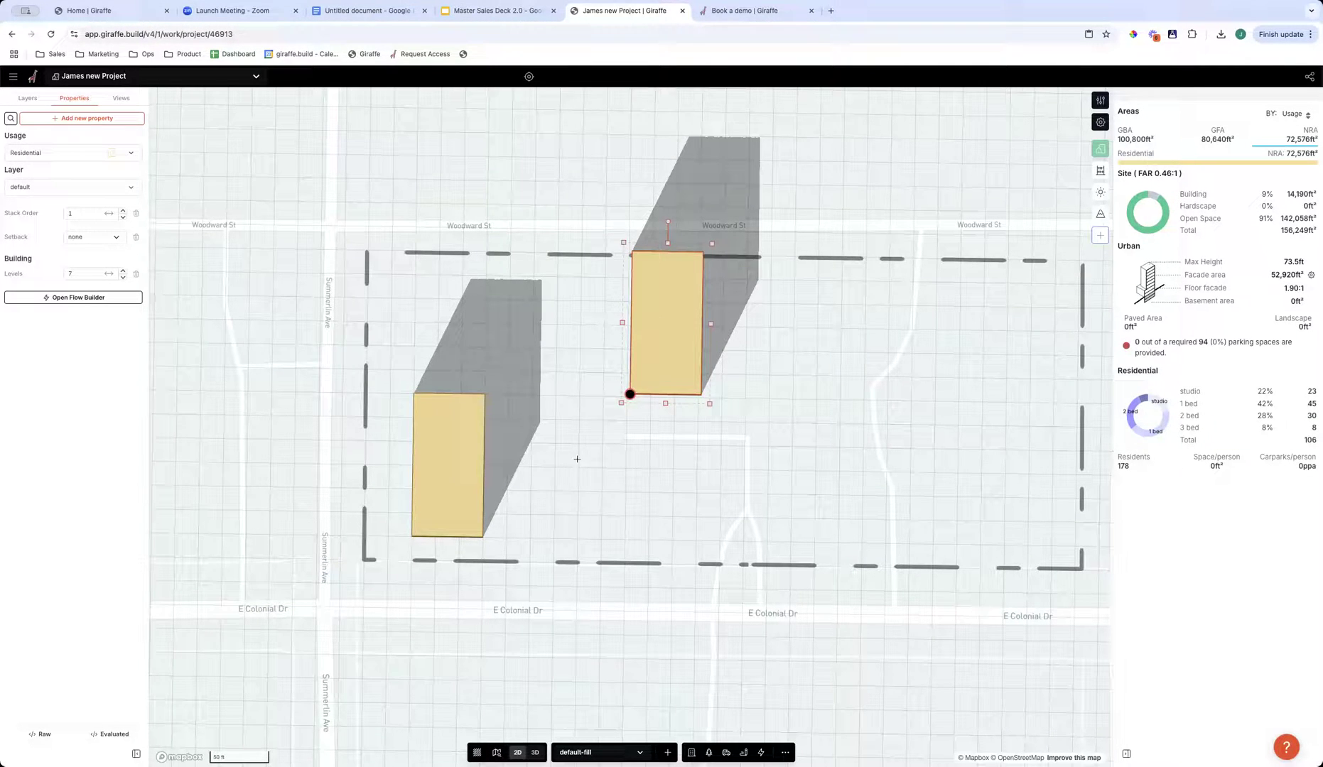
{"action": "left_click", "coordinate": [554, 536]}
{"action": "left_click", "coordinate": [759, 494]}
{"action": "left_click_drag", "start_coordinate": [699, 481], "coordinate": [640, 480]}
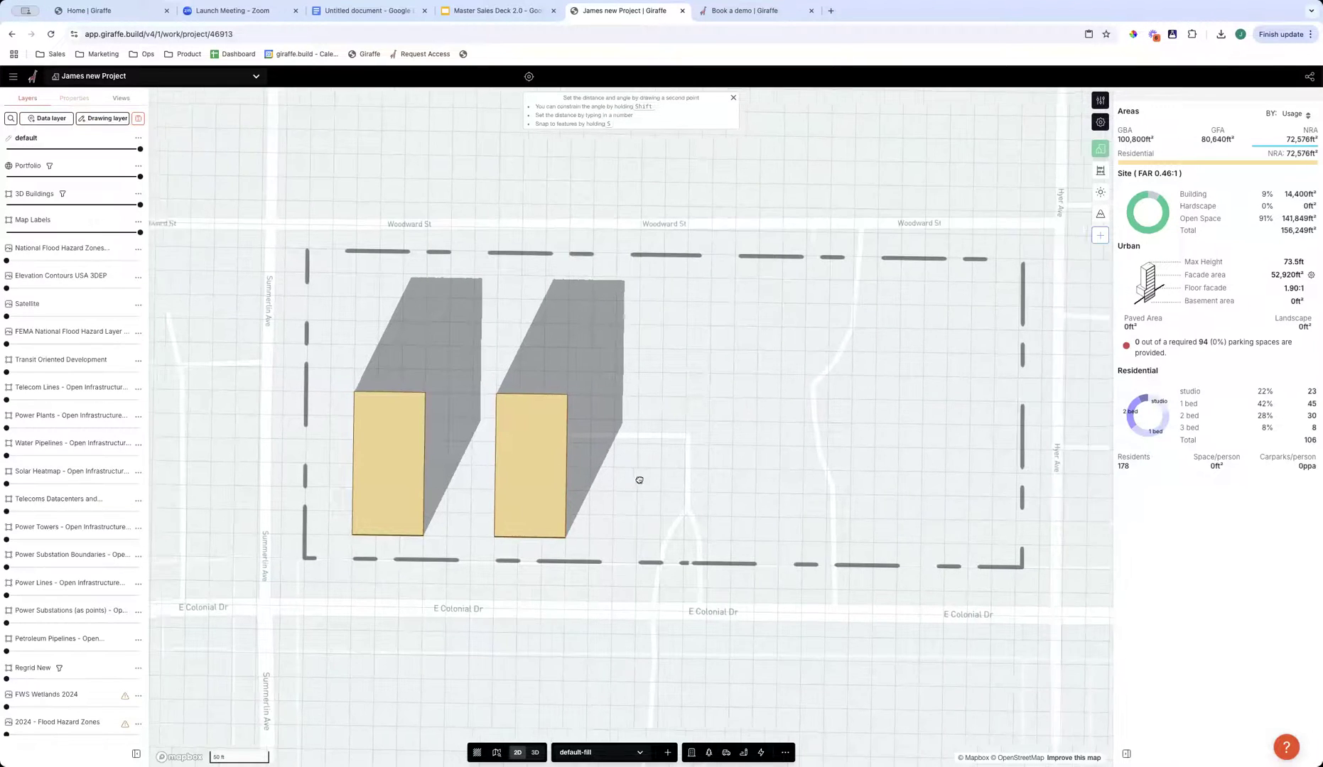
- Duplicate the second building and Base Point Move the third by its southwest corner into the row at an equal gap
{"action": "left_click", "coordinate": [463, 503]}
{"action": "left_click_drag", "start_coordinate": [464, 502], "coordinate": [752, 412], "text": "alt"}
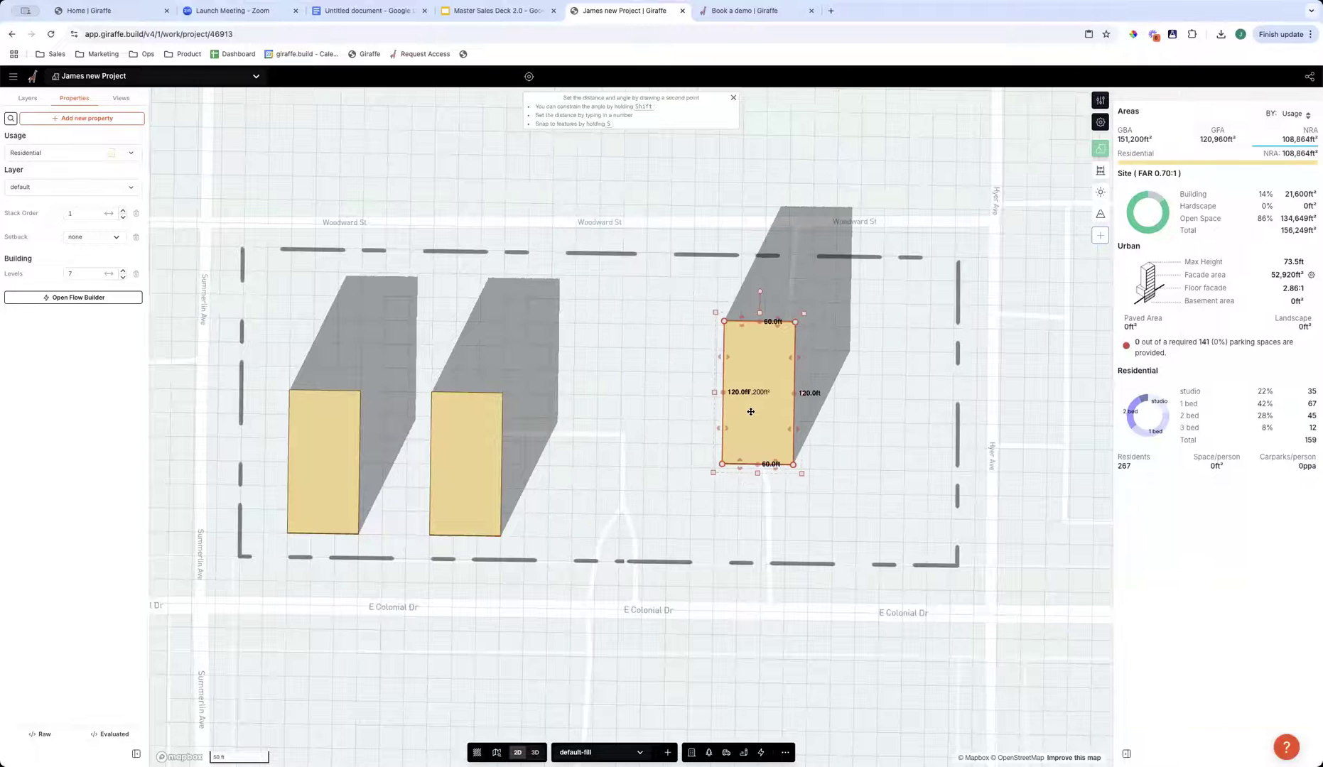
{"action": "key", "text": "space"}
{"action": "type", "text": "base"}
{"action": "key", "text": "Return"}
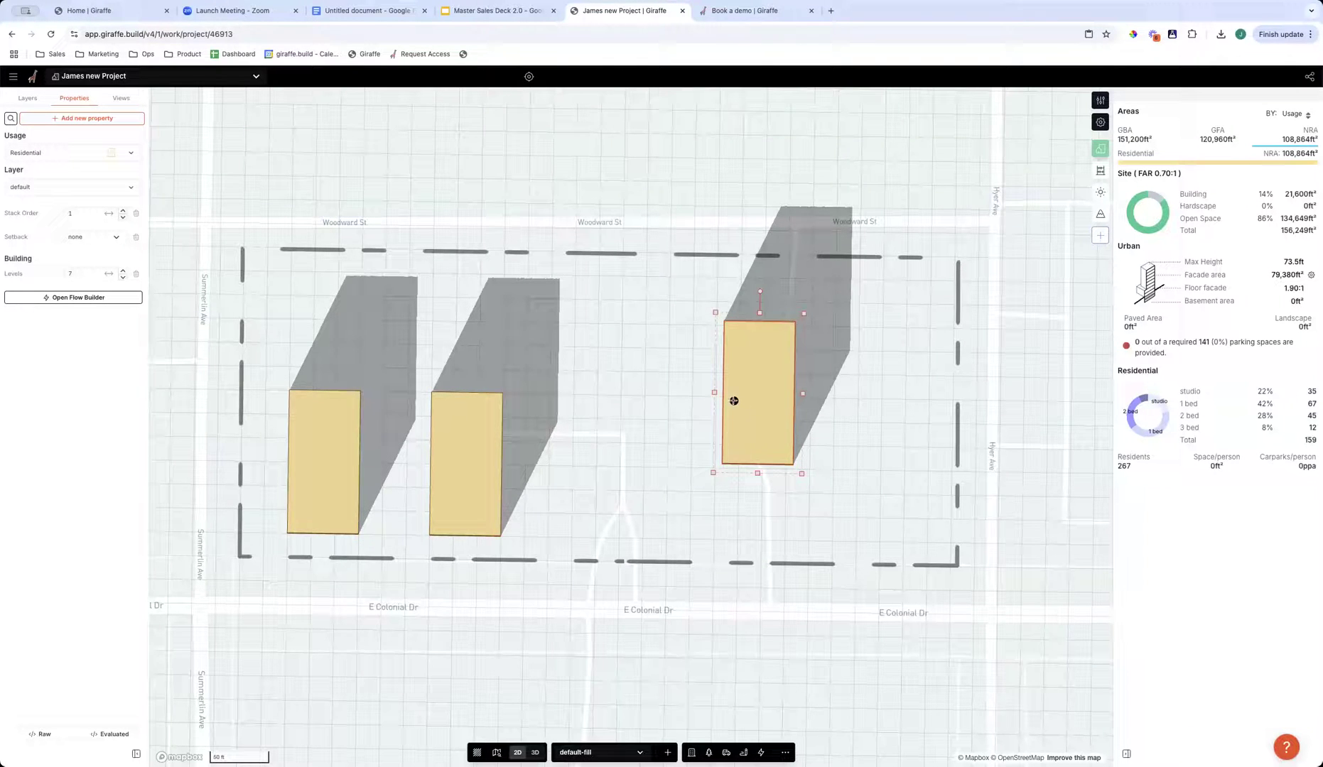
{"action": "left_click", "coordinate": [722, 465]}
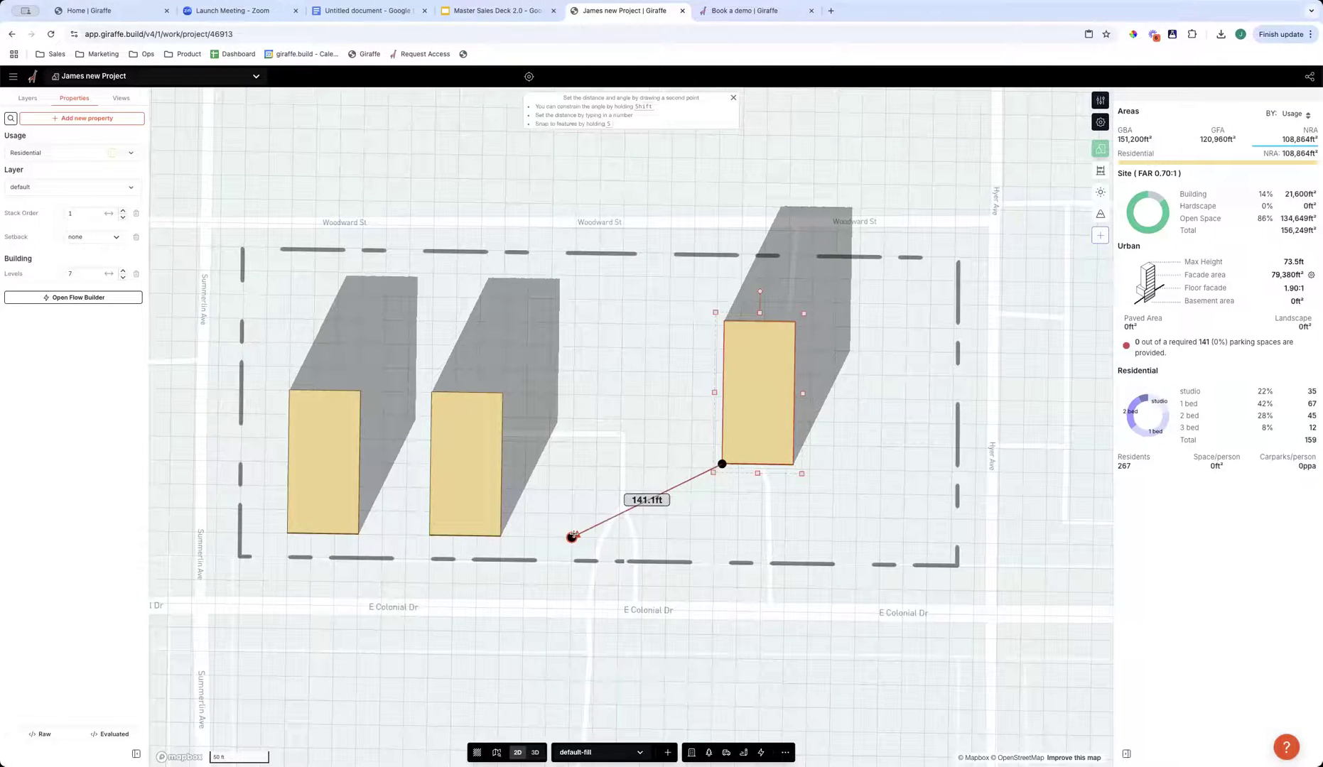
{"action": "left_click", "coordinate": [573, 538]}
- Set the middle building to 6 levels and the easternmost building to 5 levels
{"action": "left_click_drag", "start_coordinate": [779, 479], "coordinate": [741, 477]}
{"action": "right_click_drag", "start_coordinate": [759, 603], "coordinate": [682, 602]}
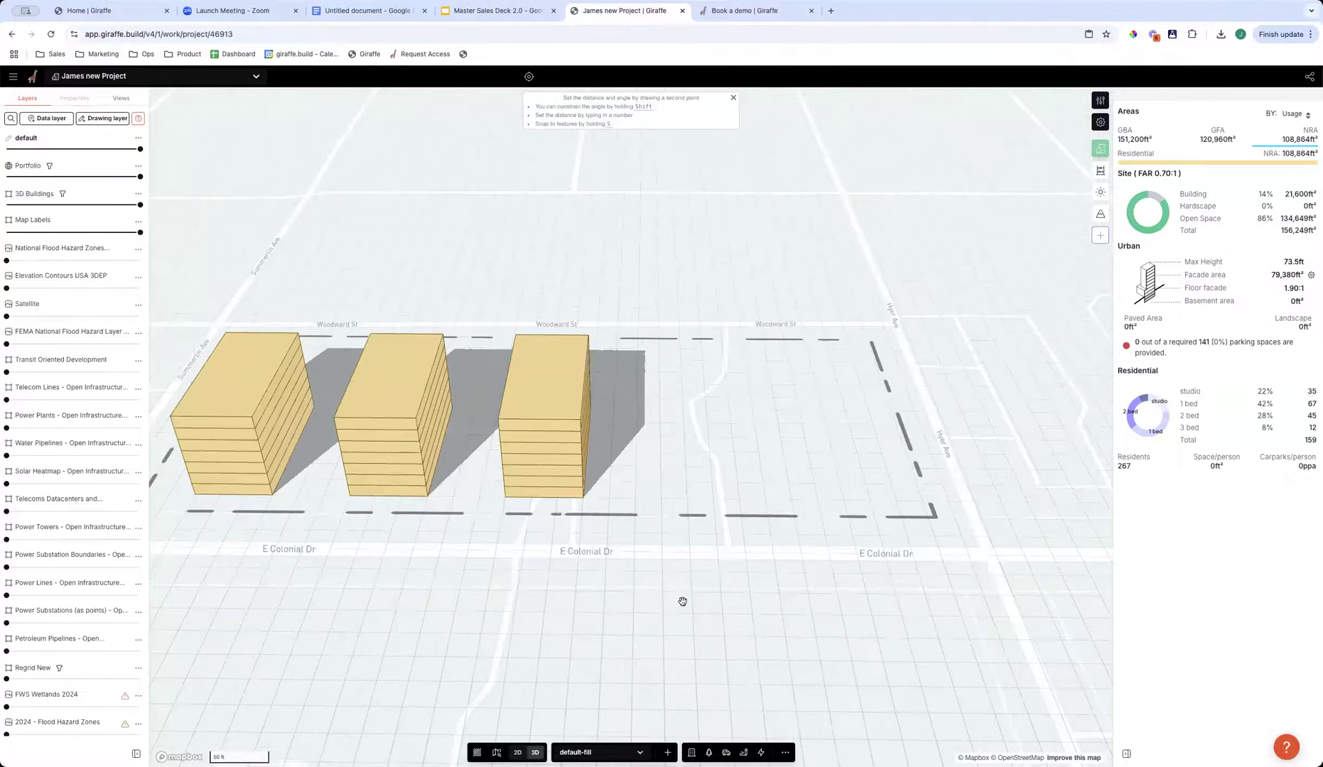
{"action": "right_click_drag", "start_coordinate": [501, 522], "coordinate": [342, 404]}
{"action": "right_click_drag", "start_coordinate": [427, 488], "coordinate": [456, 493]}
{"action": "left_click", "coordinate": [452, 490]}
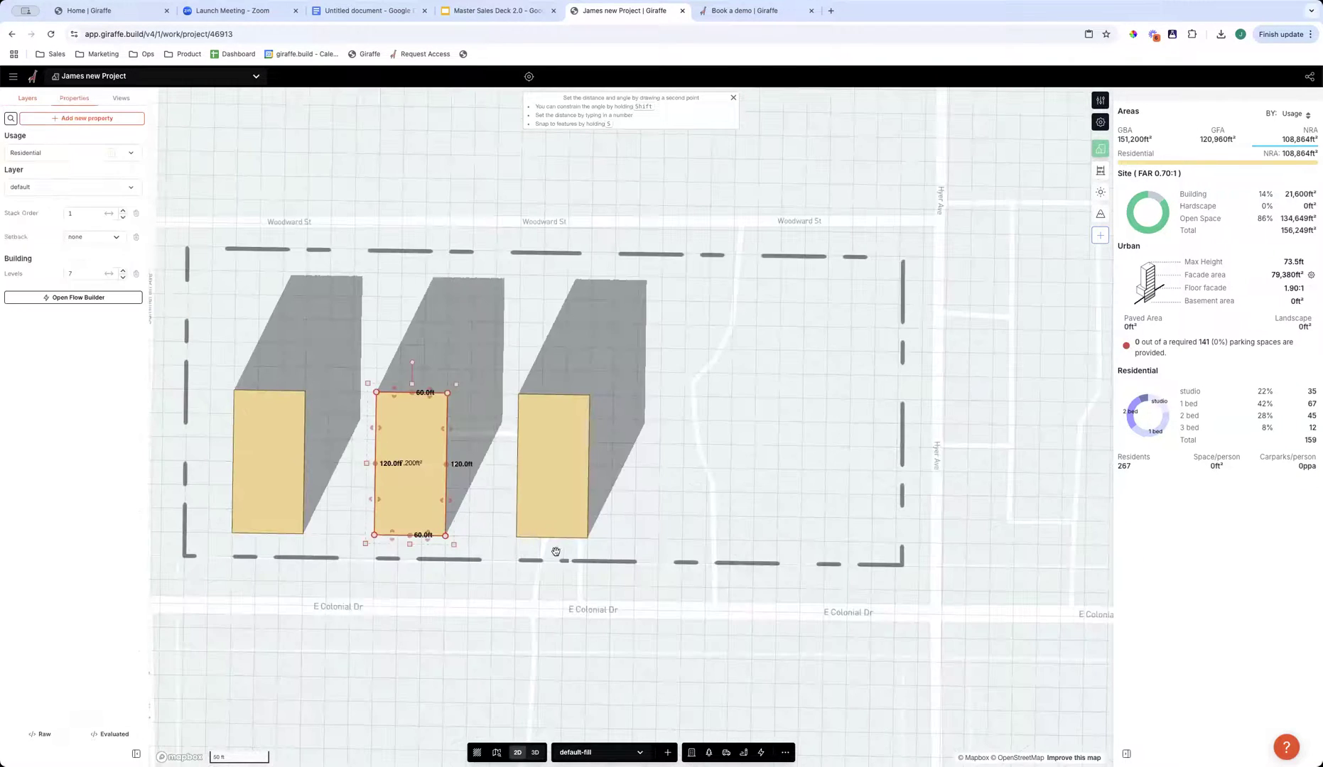
{"action": "right_click_drag", "start_coordinate": [555, 551], "coordinate": [519, 501]}
{"action": "left_click_drag", "start_coordinate": [108, 275], "coordinate": [99, 274]}
{"action": "left_click", "coordinate": [549, 427]}
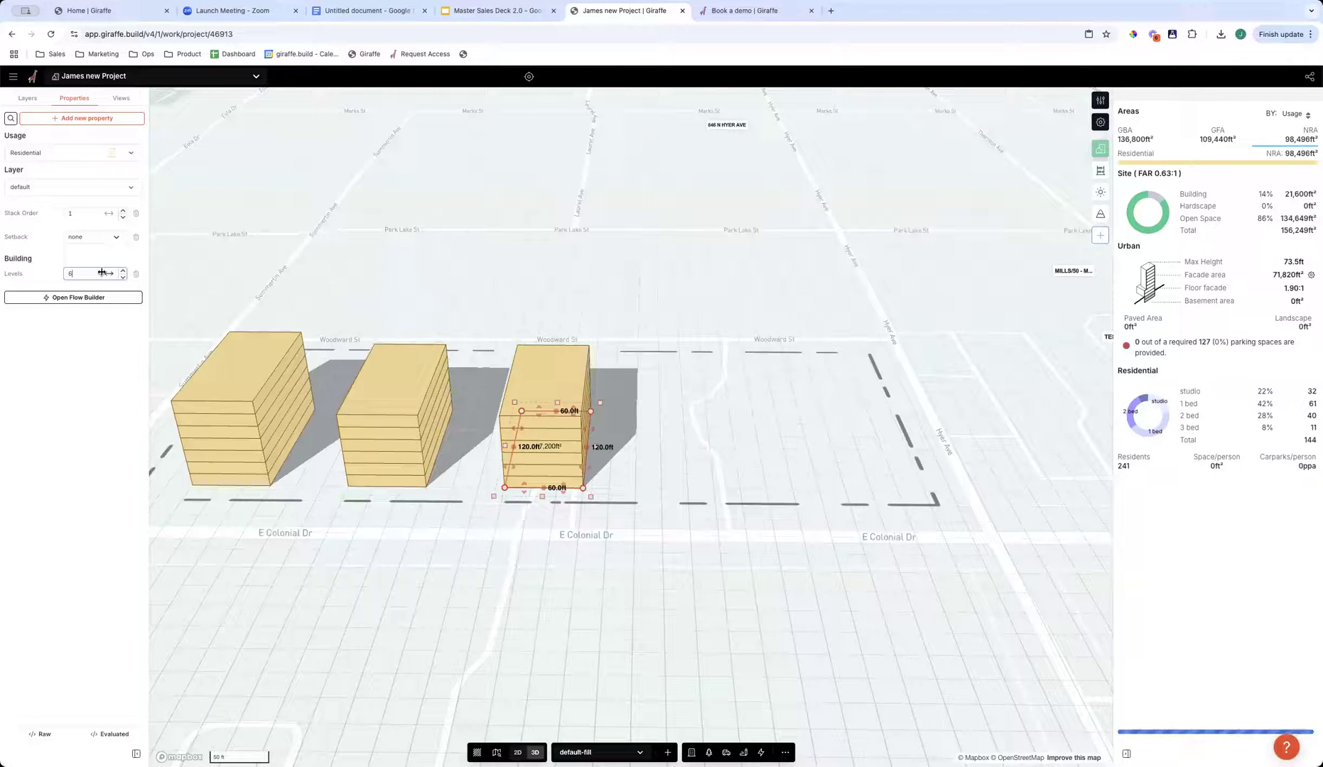
{"action": "left_click", "coordinate": [814, 556]}
- Draw a rectangle about 120 by 60 ft in the site's northeast corner, east of the three residential buildings
{"action": "right_click_drag", "start_coordinate": [814, 553], "coordinate": [812, 534]}
{"action": "left_click_drag", "start_coordinate": [813, 534], "coordinate": [711, 514]}
{"action": "key", "text": "r"}
{"action": "key", "text": "Escape"}
{"action": "key", "text": "r"}
{"action": "left_click", "coordinate": [630, 329]}
{"action": "left_click", "coordinate": [773, 331]}
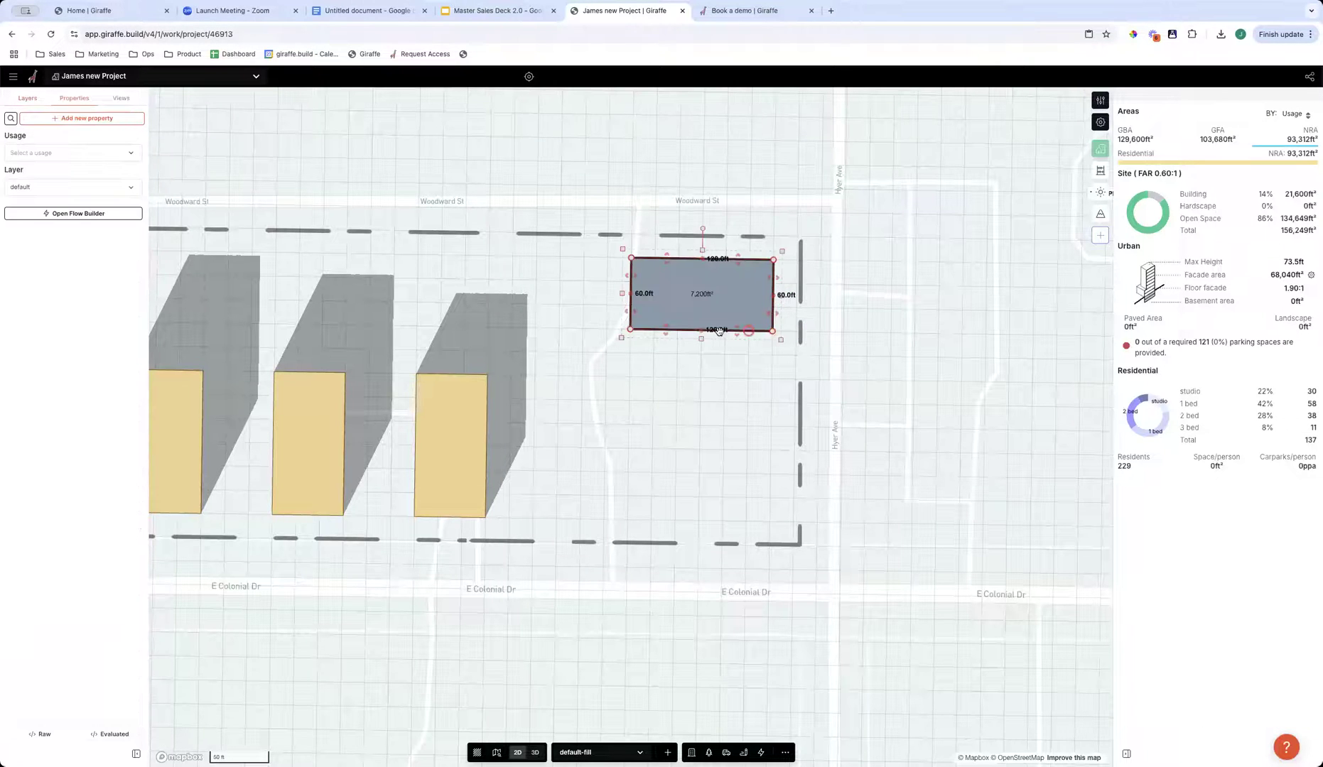
- Extrude the east half of the rectangle's south edge 160 ft, and add a 60 by 60 ft wing westward at its south end
{"action": "left_click", "coordinate": [717, 330]}
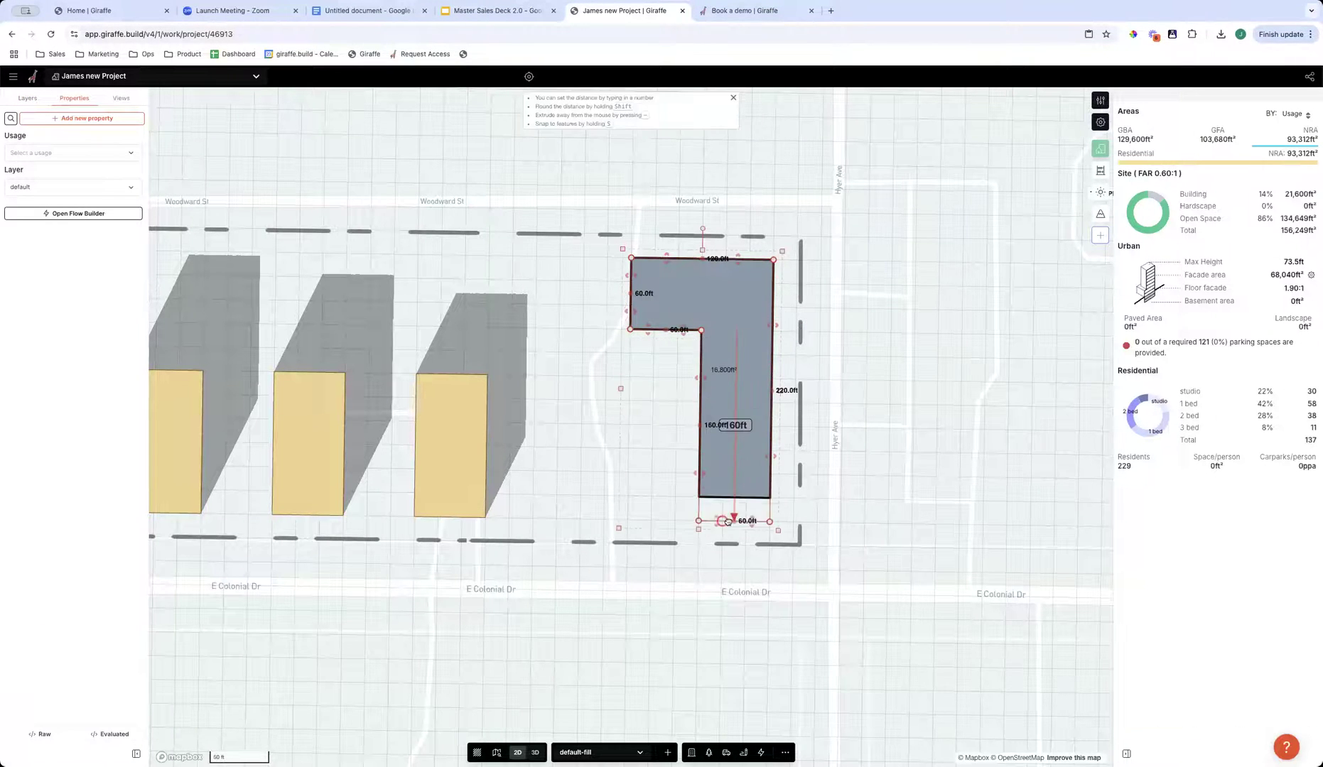
{"action": "left_click_drag", "start_coordinate": [728, 522], "coordinate": [724, 522]}
{"action": "left_click", "coordinate": [700, 425]}
{"action": "left_click_drag", "start_coordinate": [700, 449], "coordinate": [629, 449]}
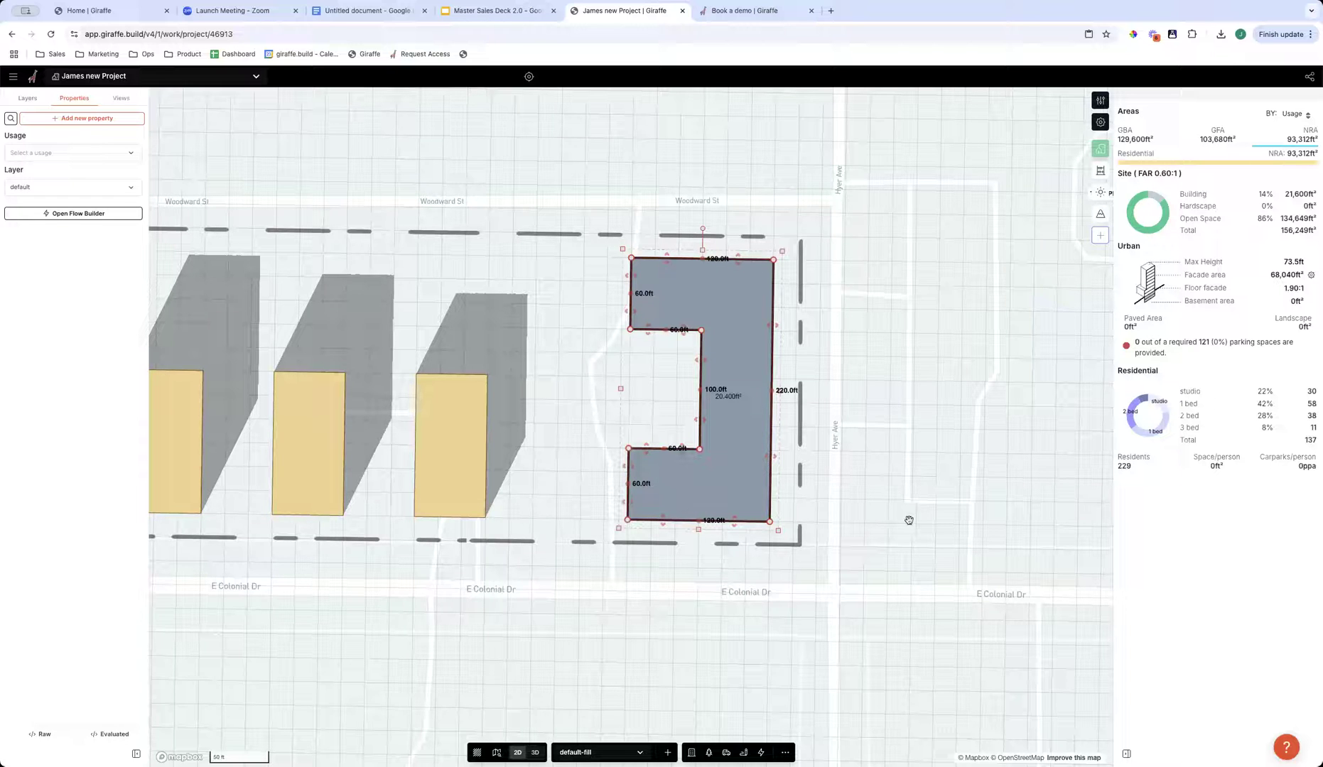
- Assign the Life Science usage to the C-shaped building footprint
{"action": "left_click_drag", "start_coordinate": [904, 519], "coordinate": [884, 506]}
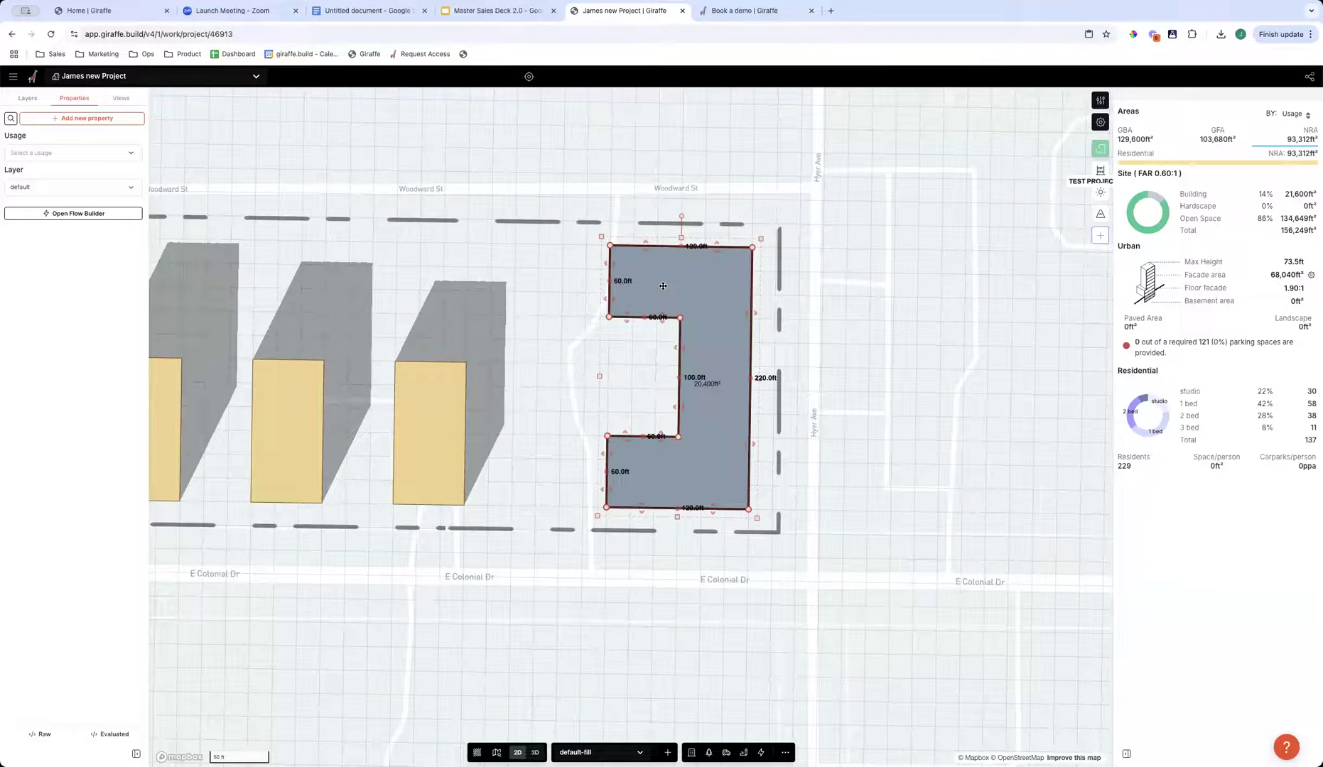
{"action": "left_click", "coordinate": [109, 150]}
{"action": "type", "text": "life"}
{"action": "key", "text": "Return"}
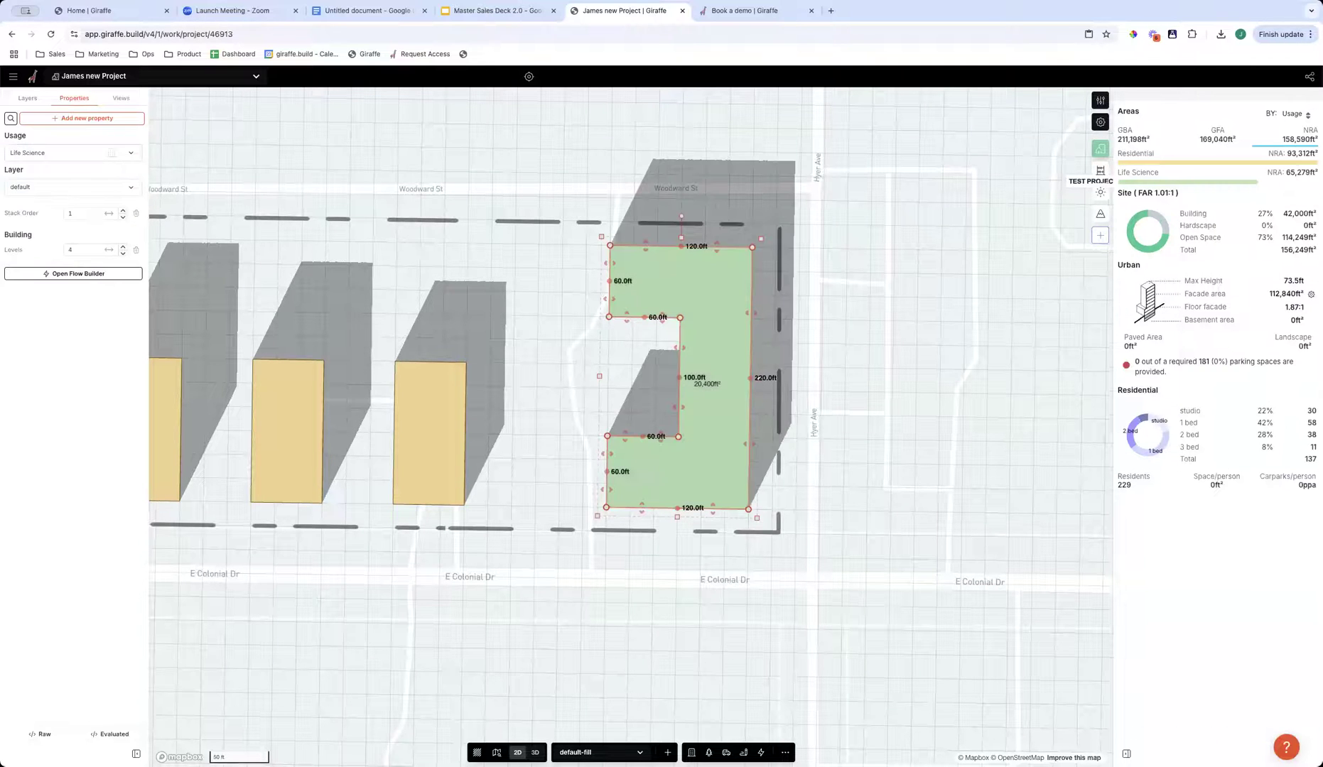
{"action": "left_click", "coordinate": [579, 574]}
- Show the area breakdown by usage as GBA and review the whole site massing in 3D
{"action": "right_click_drag", "start_coordinate": [579, 576], "coordinate": [598, 485]}
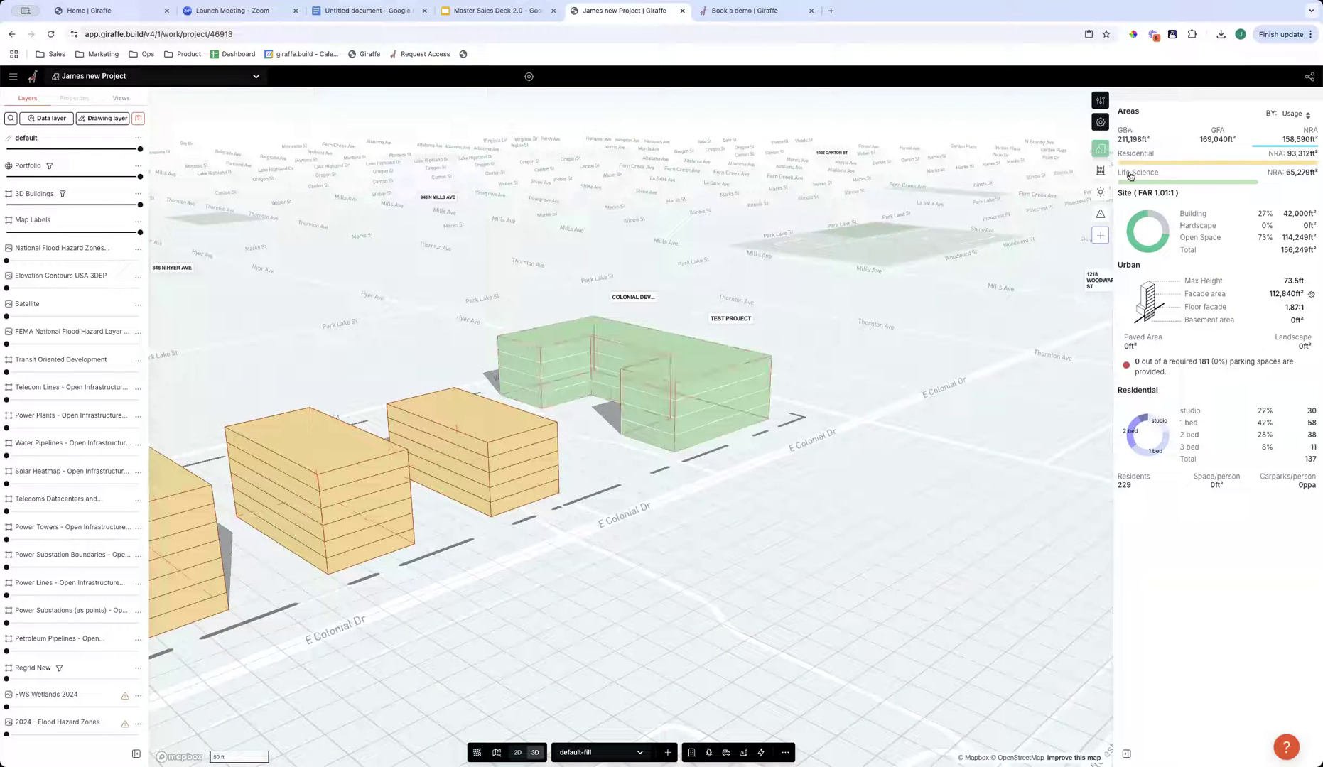
{"action": "left_click", "coordinate": [1144, 139]}
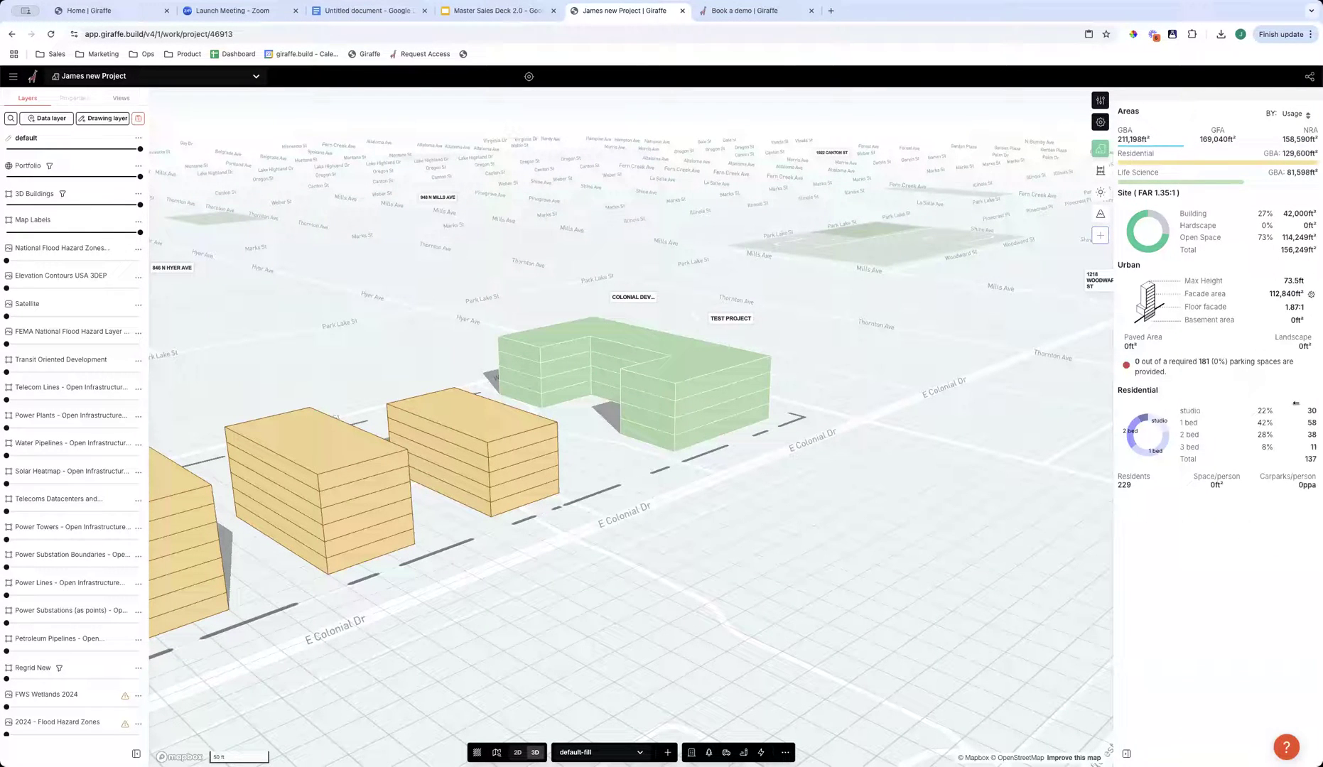
{"action": "left_click_drag", "start_coordinate": [636, 527], "coordinate": [784, 473]}
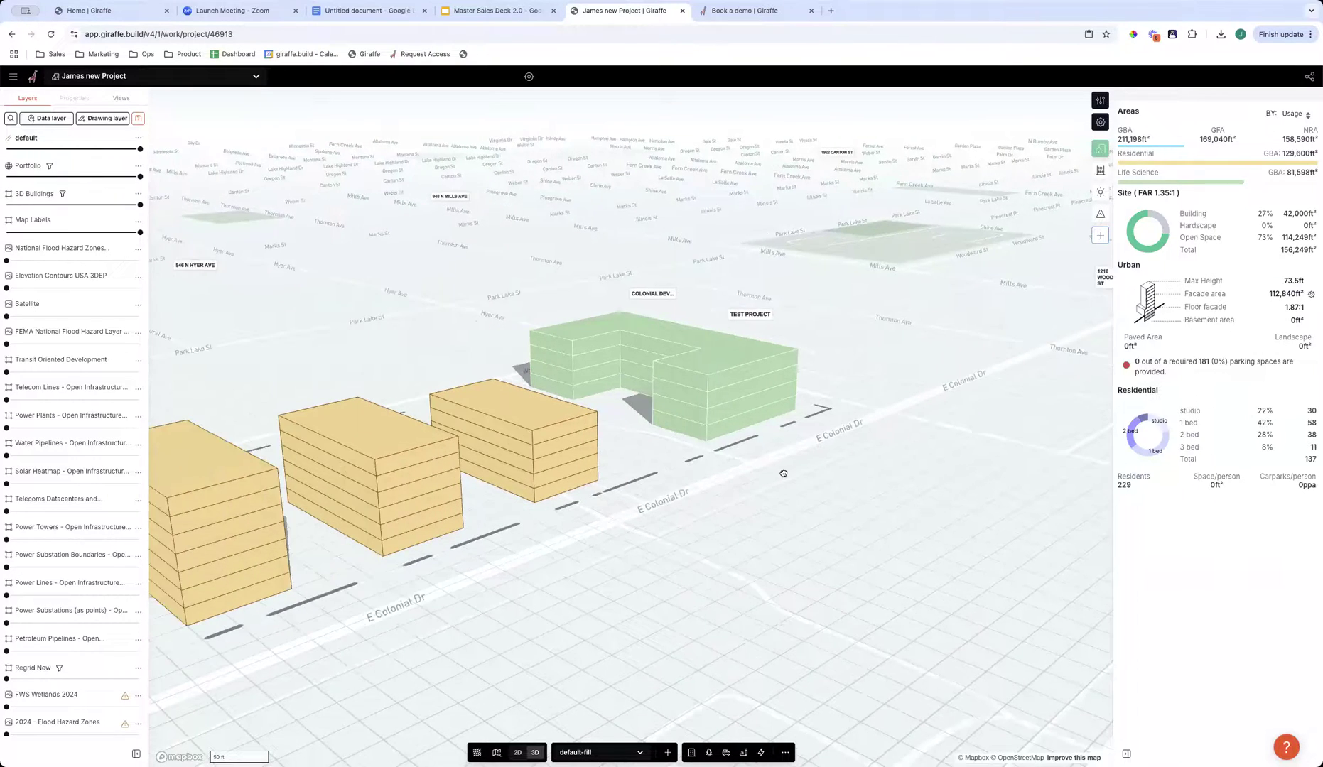
{"action": "right_click_drag", "start_coordinate": [788, 474], "coordinate": [783, 488]}
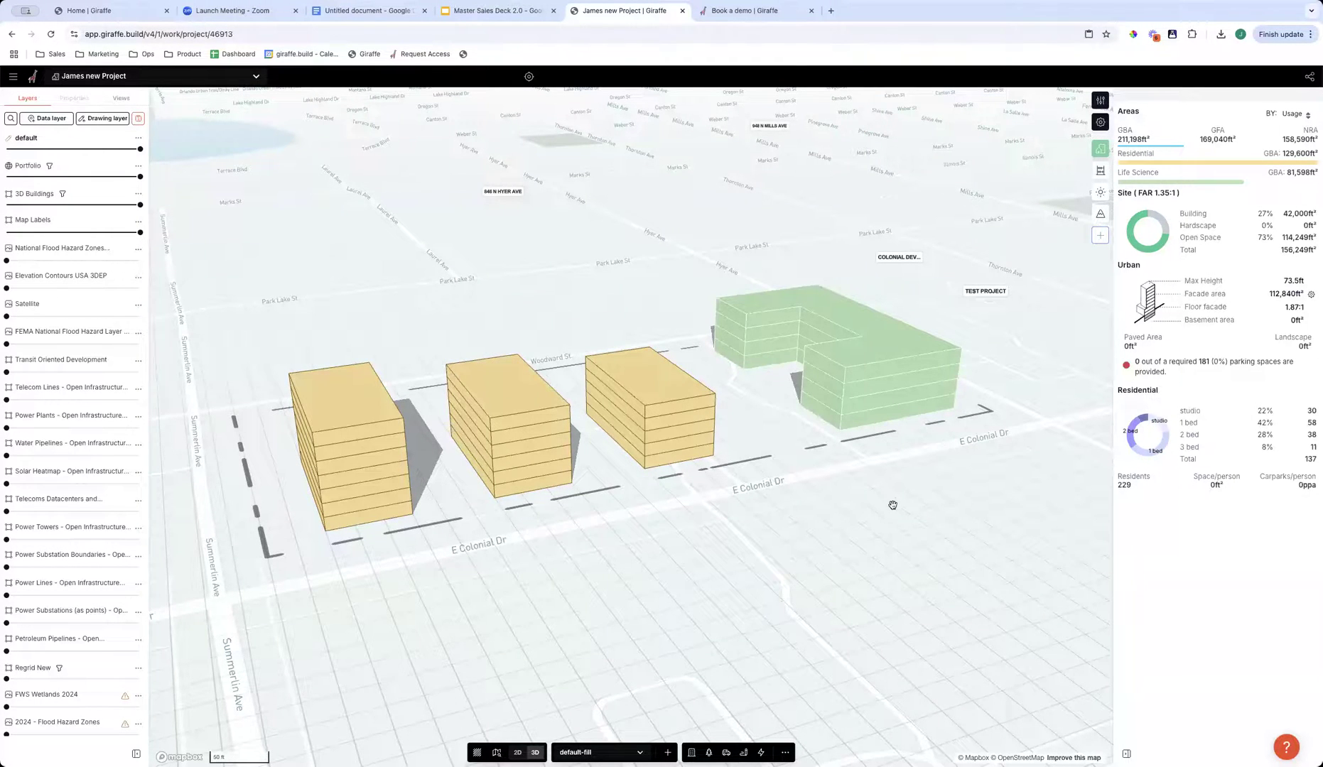
{"action": "right_click_drag", "start_coordinate": [892, 505], "coordinate": [921, 571]}
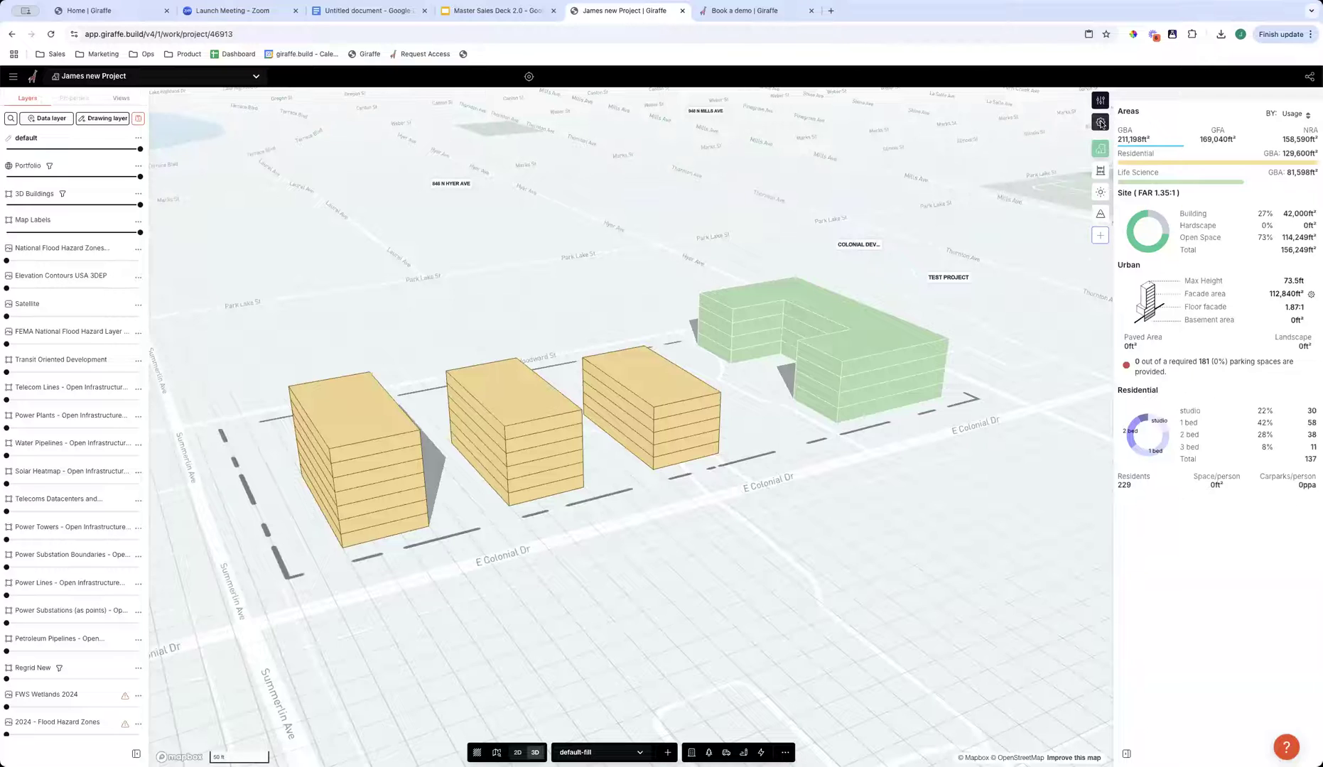
- Start Giraffe Analytics from a blank slate and create a first category labelled Built Form
{"action": "left_click", "coordinate": [1100, 172]}
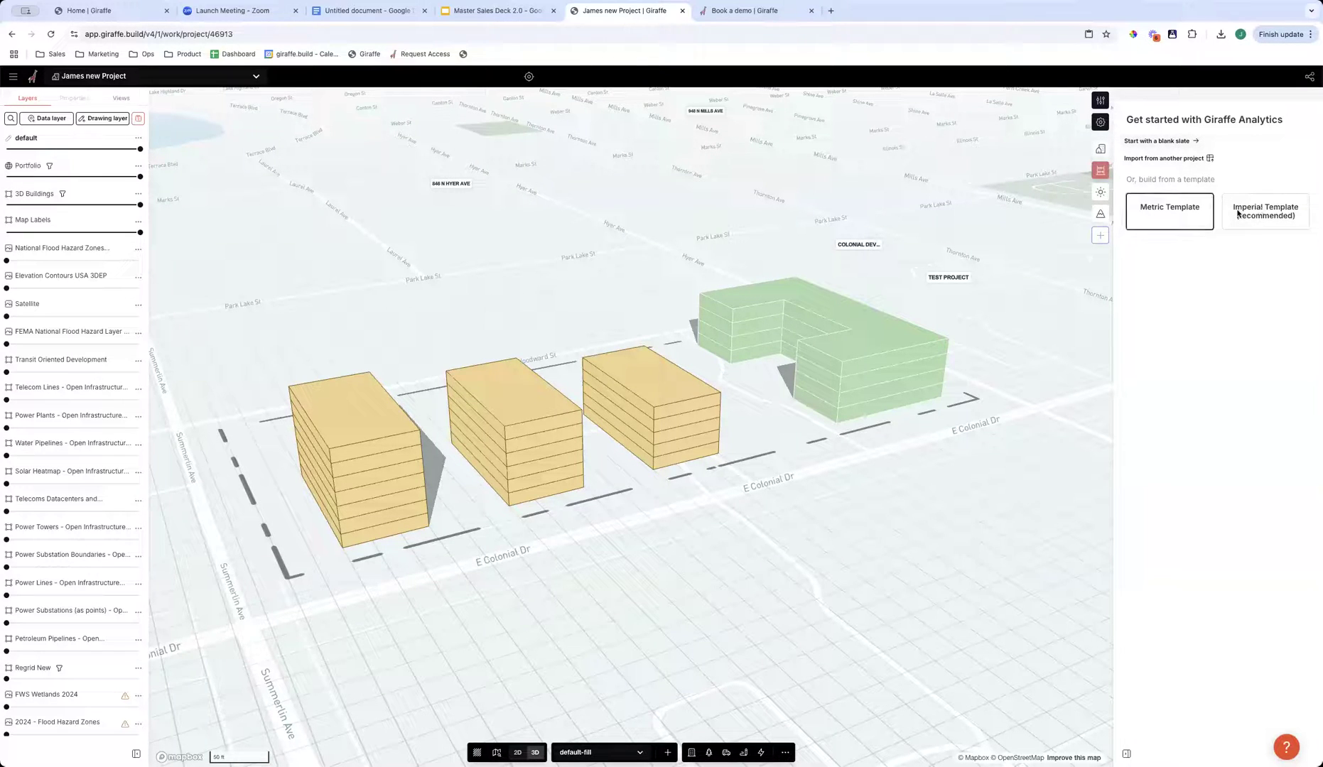
{"action": "left_click", "coordinate": [1197, 141]}
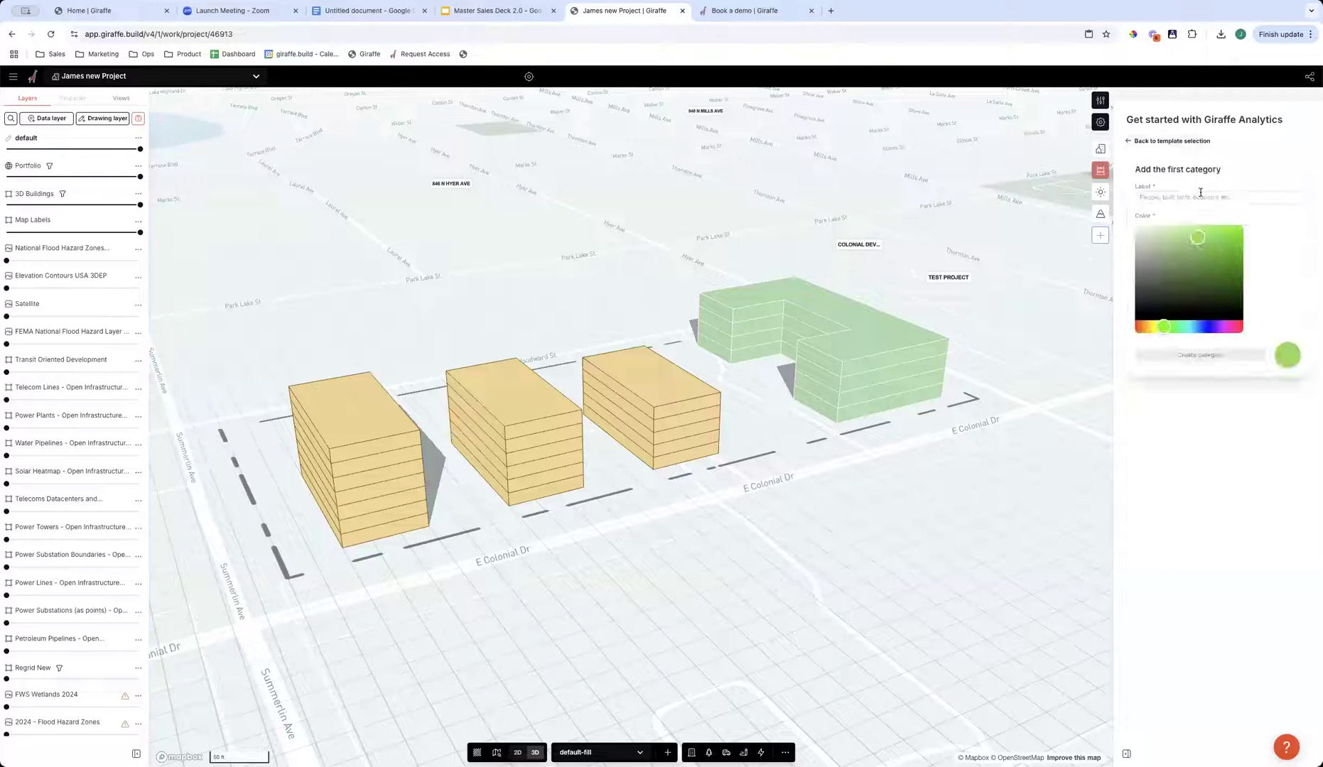
{"action": "left_click", "coordinate": [1201, 197]}
{"action": "type", "text": "B"}
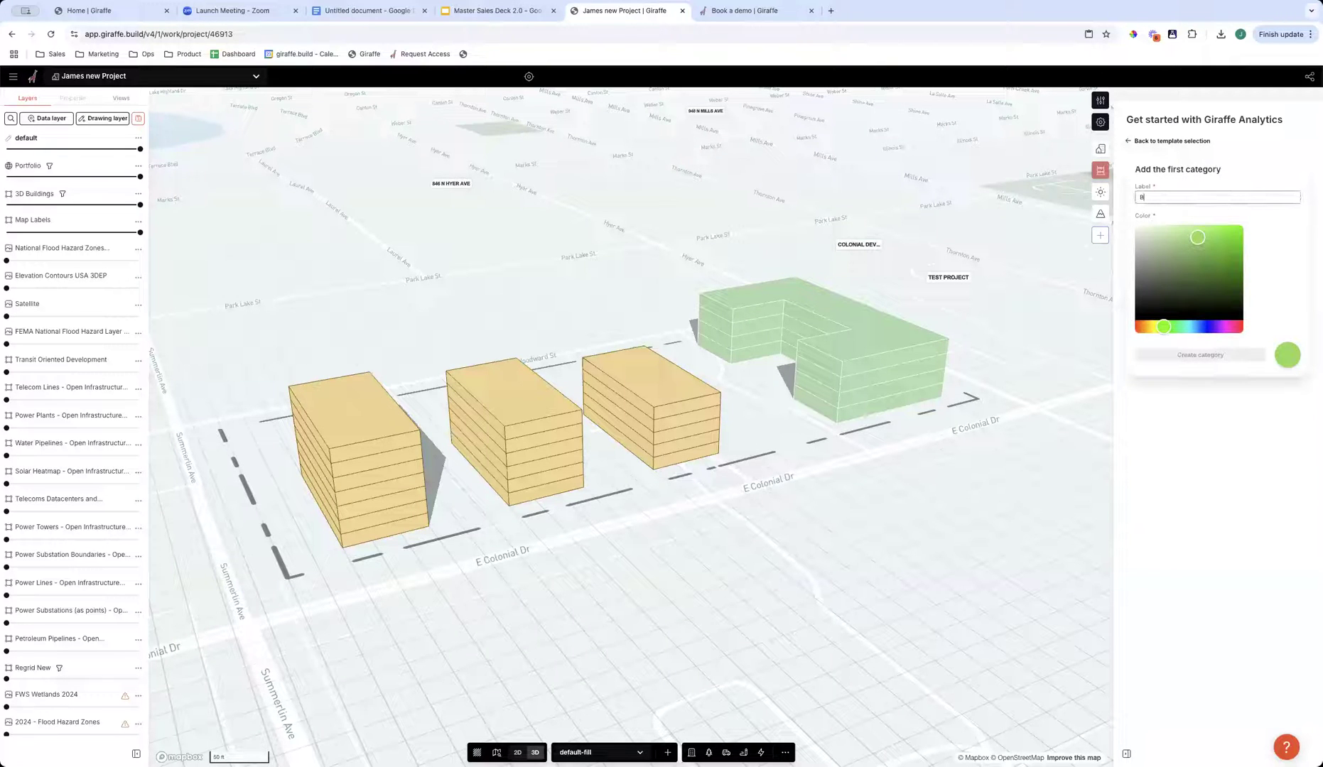
{"action": "type", "text": "uilt Form"}
{"action": "key", "text": "Return"}
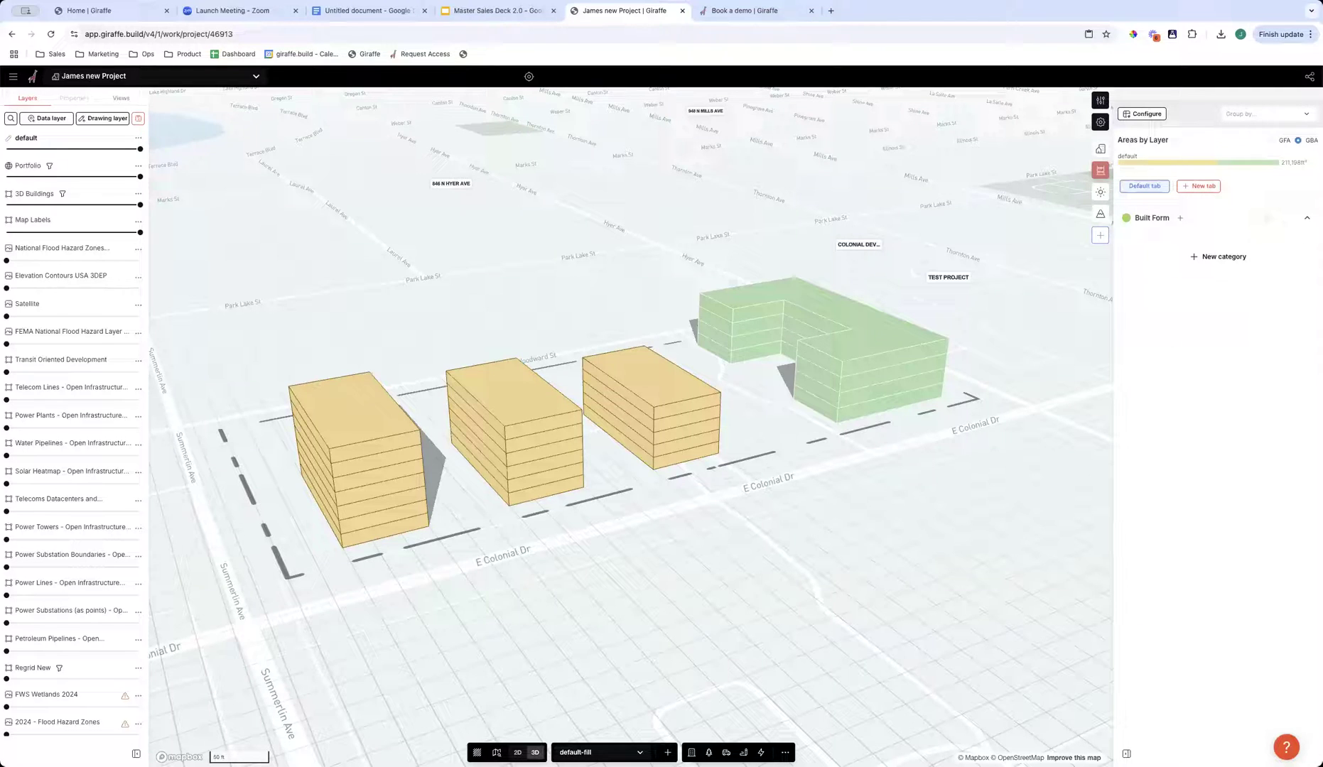
- Start a new measure in the Built Form category with the saleableArea (ft²) property as component A
{"action": "left_click", "coordinate": [1182, 219]}
{"action": "left_click", "coordinate": [749, 166]}
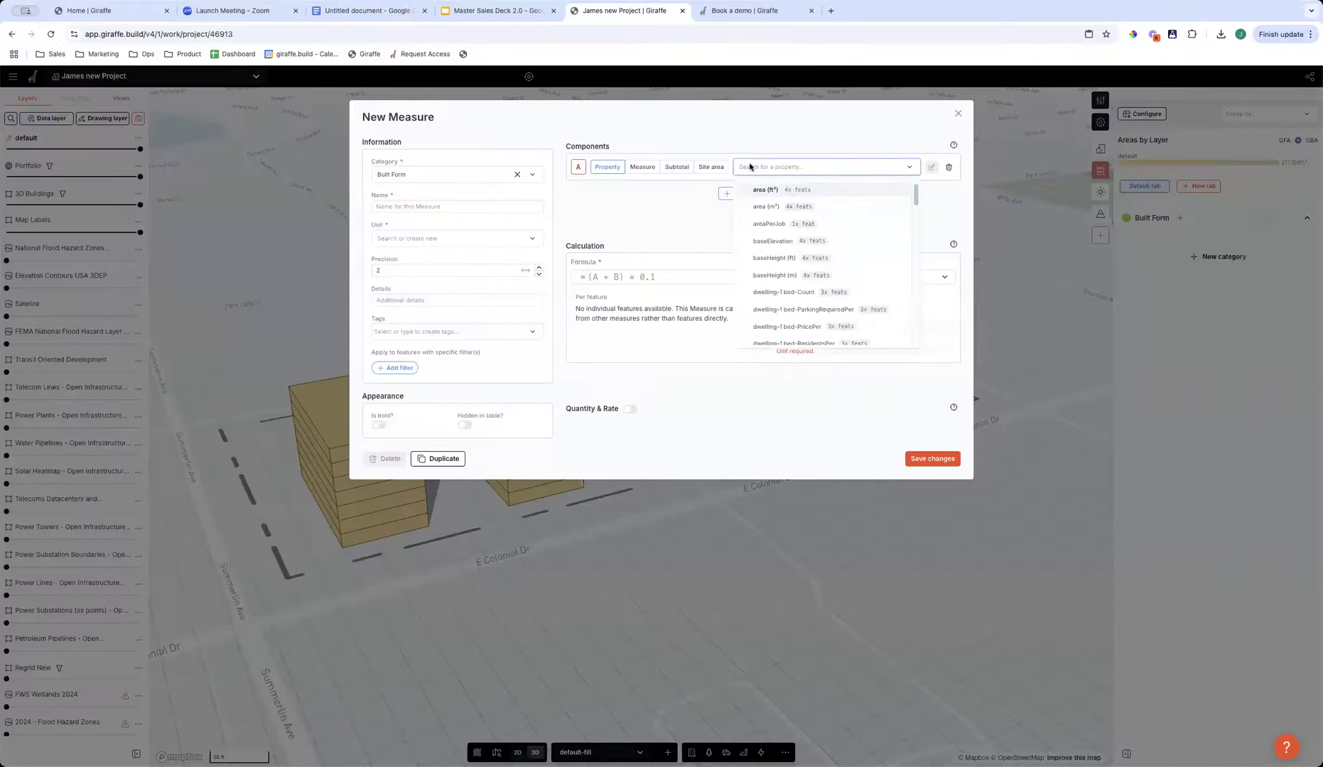
{"action": "type", "text": "sal"}
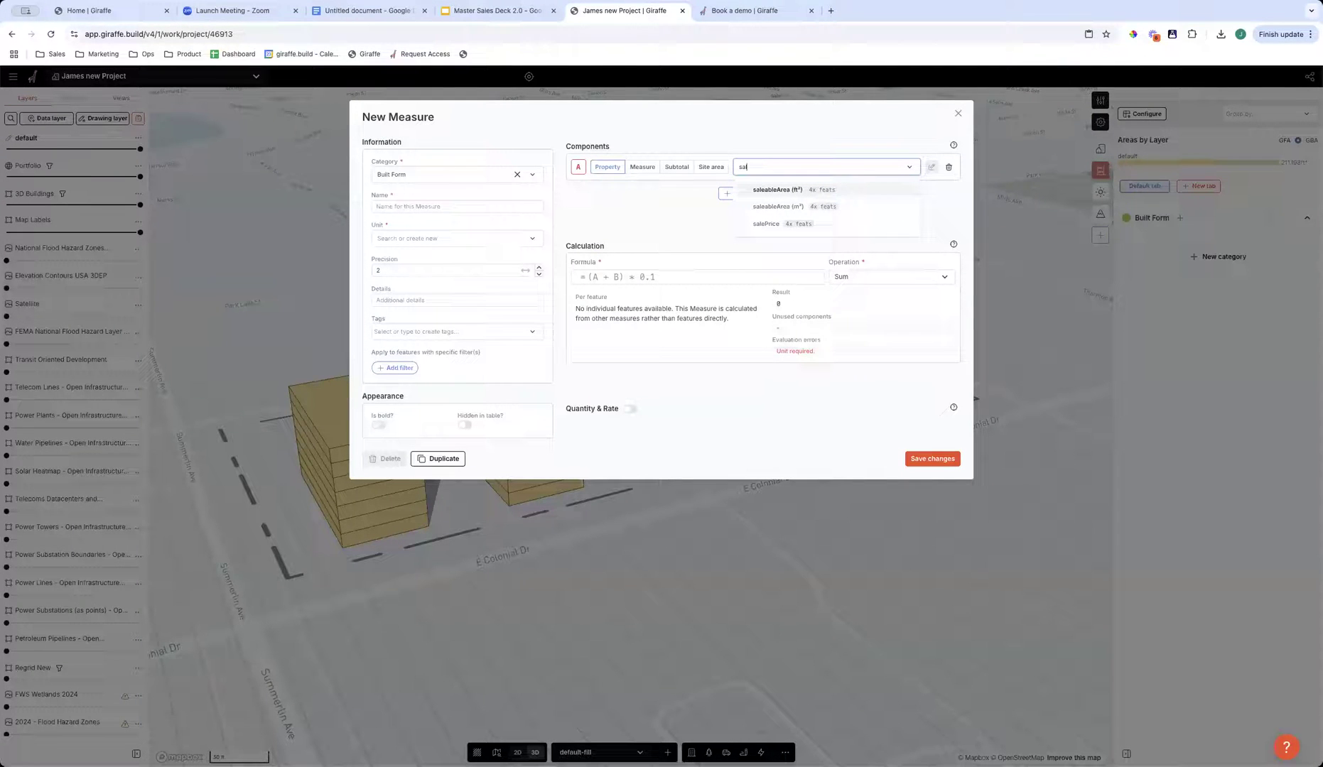
{"action": "left_click", "coordinate": [775, 190]}
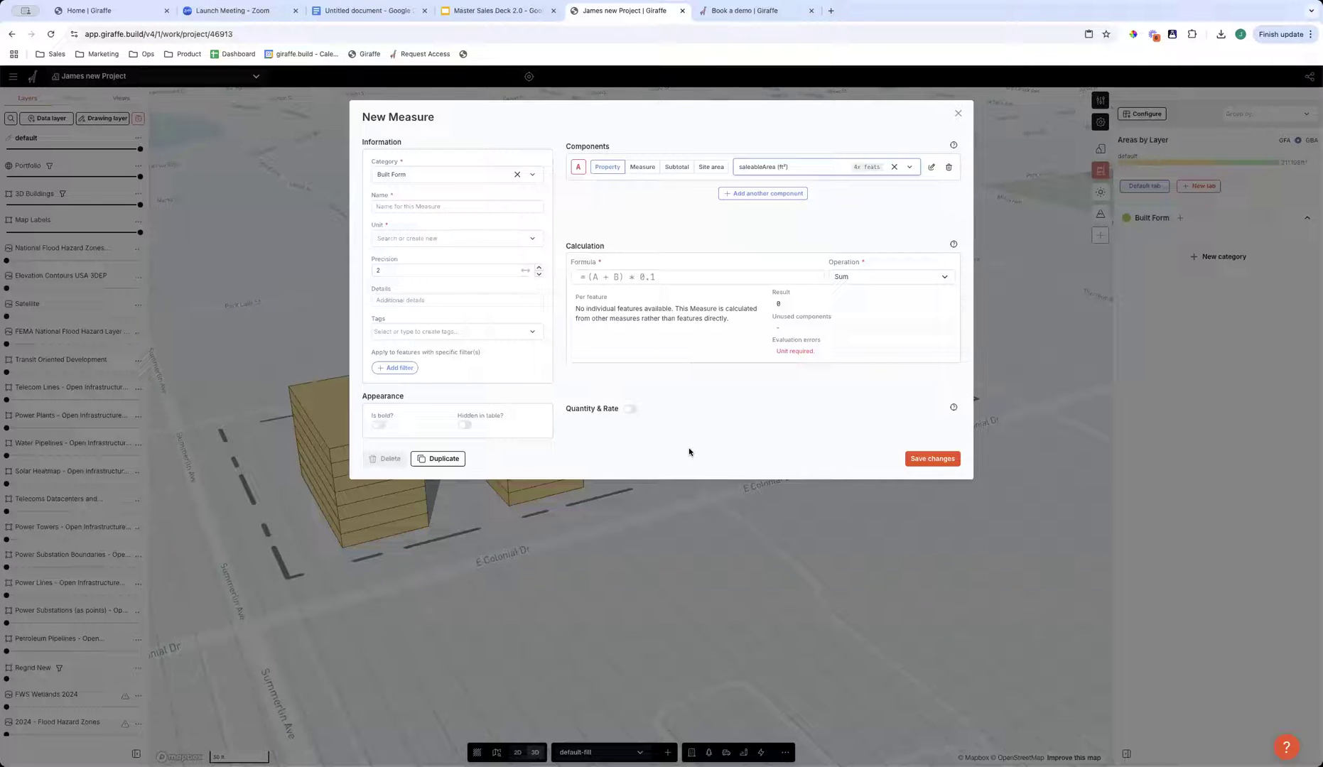
- Add the labsize property as component B of the new measure
{"action": "left_click", "coordinate": [734, 193]}
{"action": "left_click", "coordinate": [796, 197]}
{"action": "type", "text": "lab"}
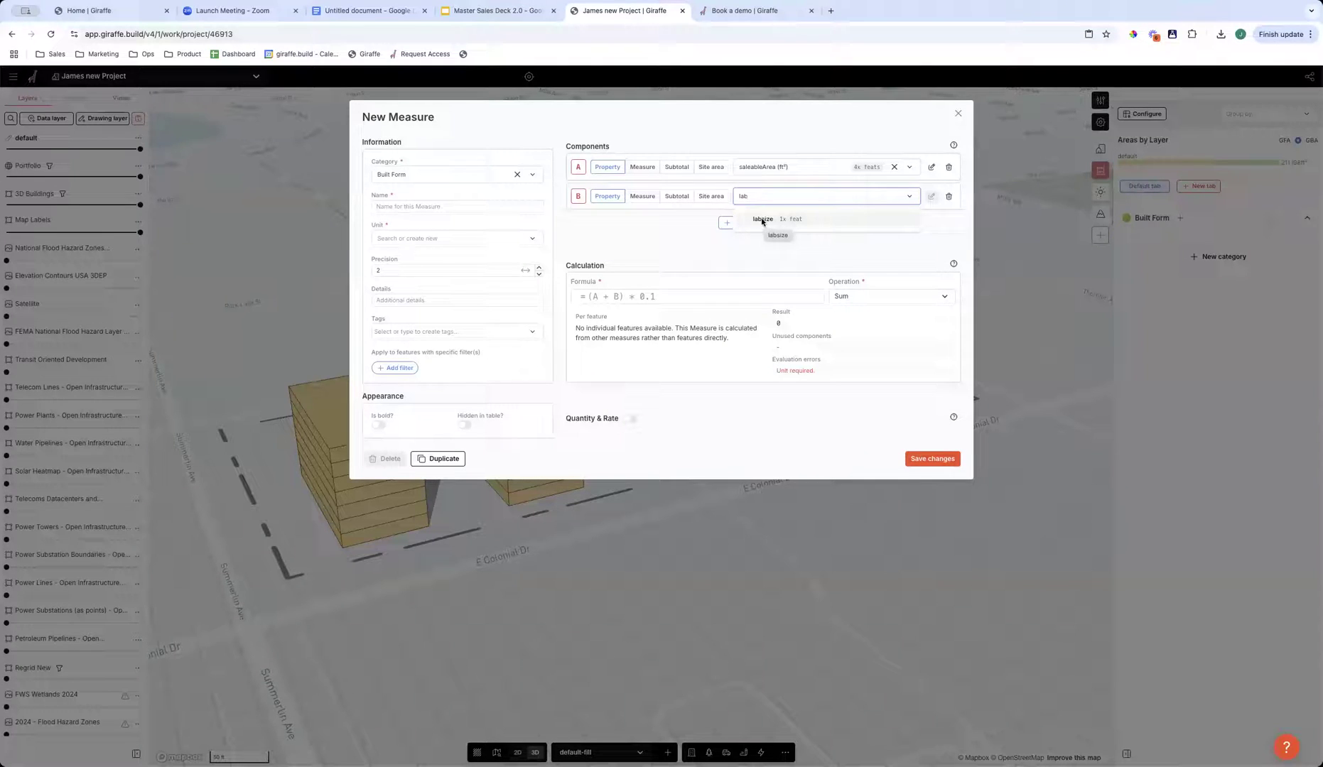
{"action": "left_click", "coordinate": [754, 220]}
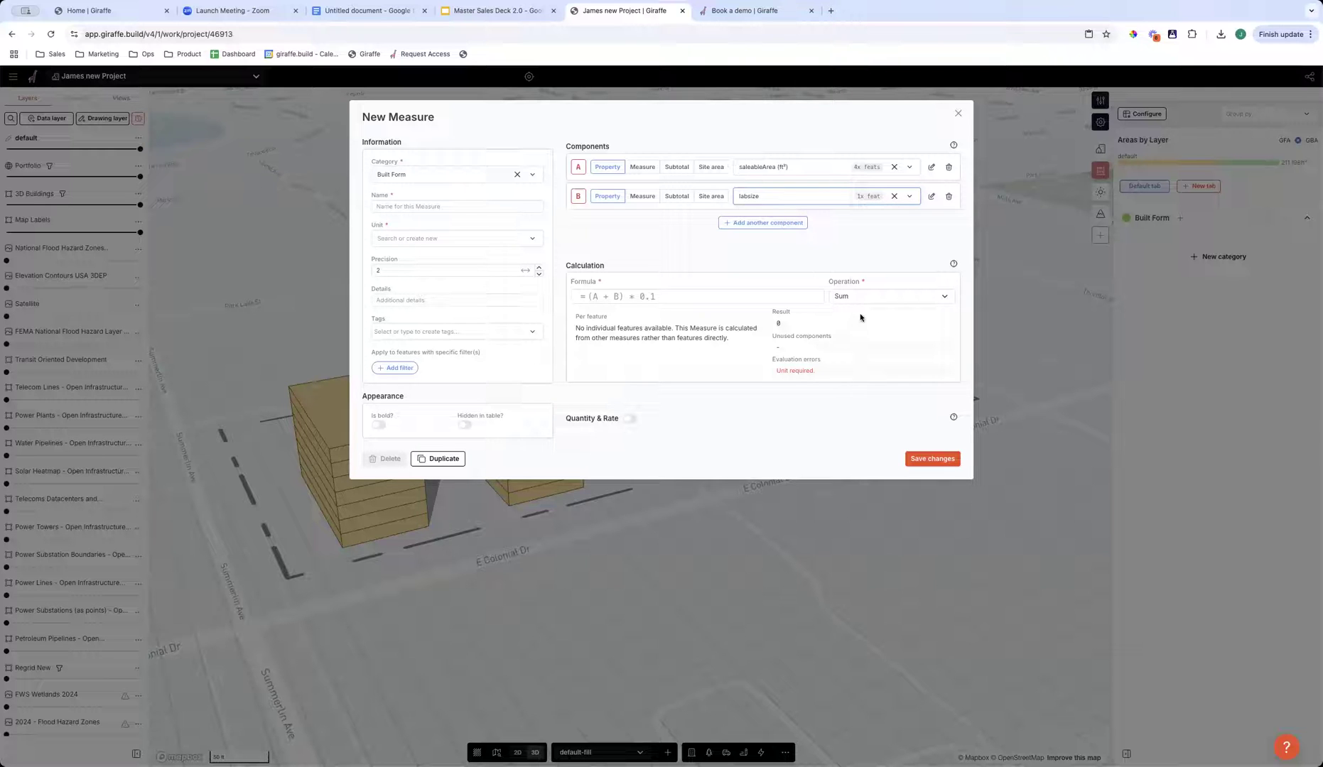
- Enter the measure's formula, starting with component A
{"action": "left_click", "coordinate": [617, 295]}
{"action": "type", "text": "A/B"}
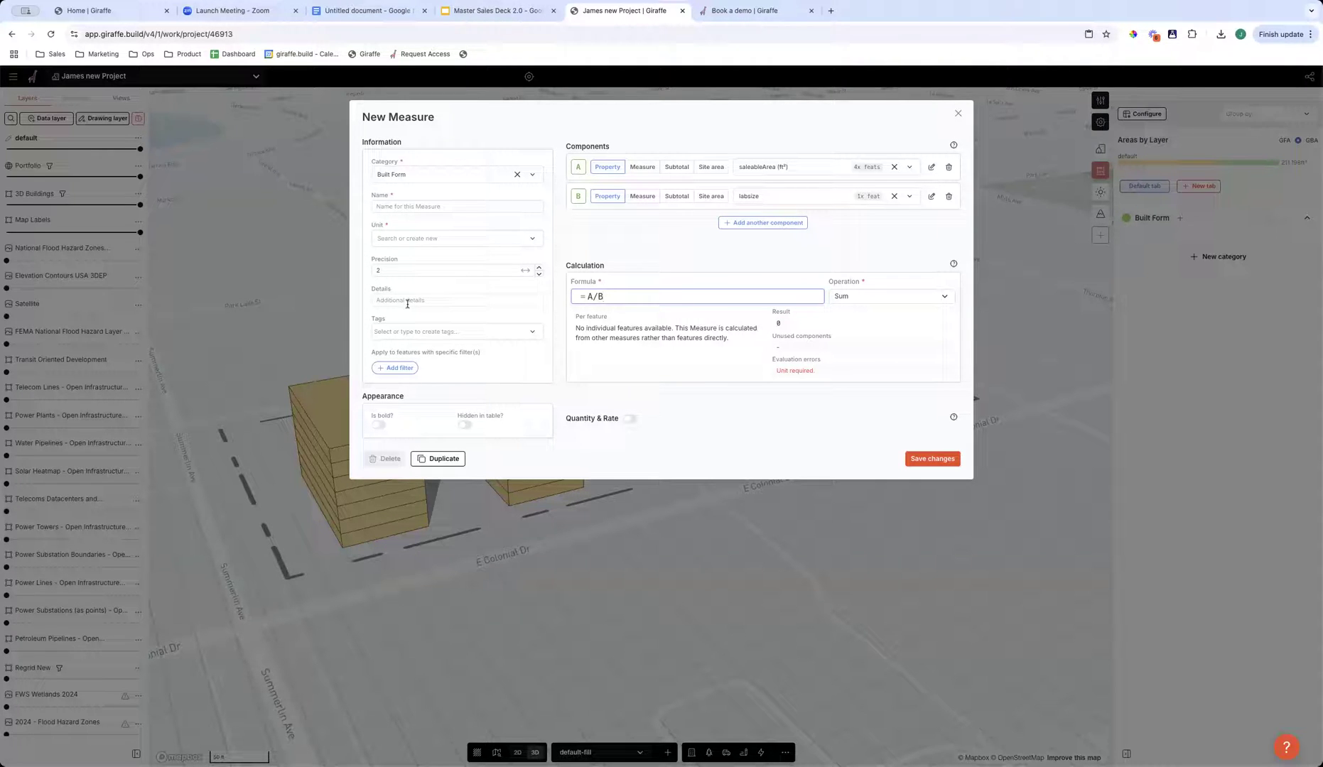
- Name the new measure Number of Labs and set its unit to Unitless
{"action": "left_click", "coordinate": [422, 208]}
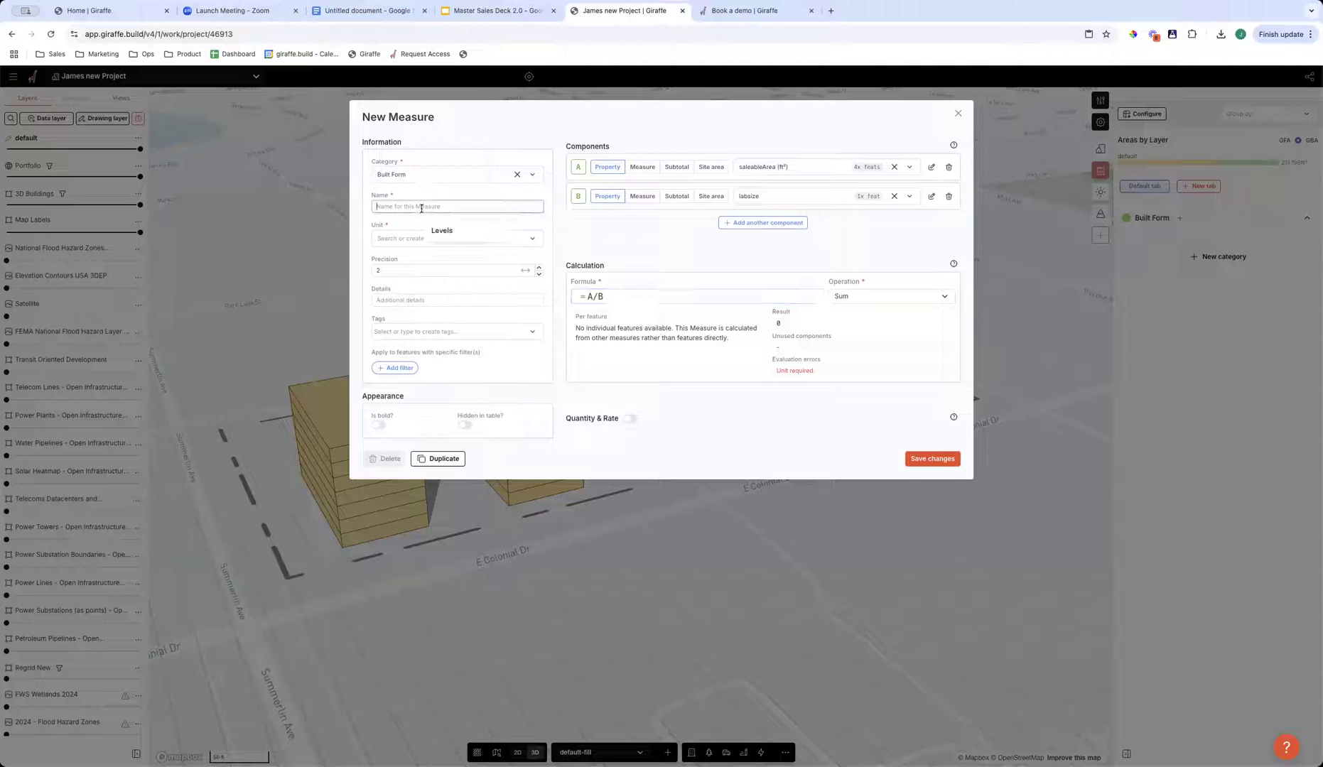
{"action": "type", "text": "Number of Labs"}
{"action": "left_click", "coordinate": [434, 238]}
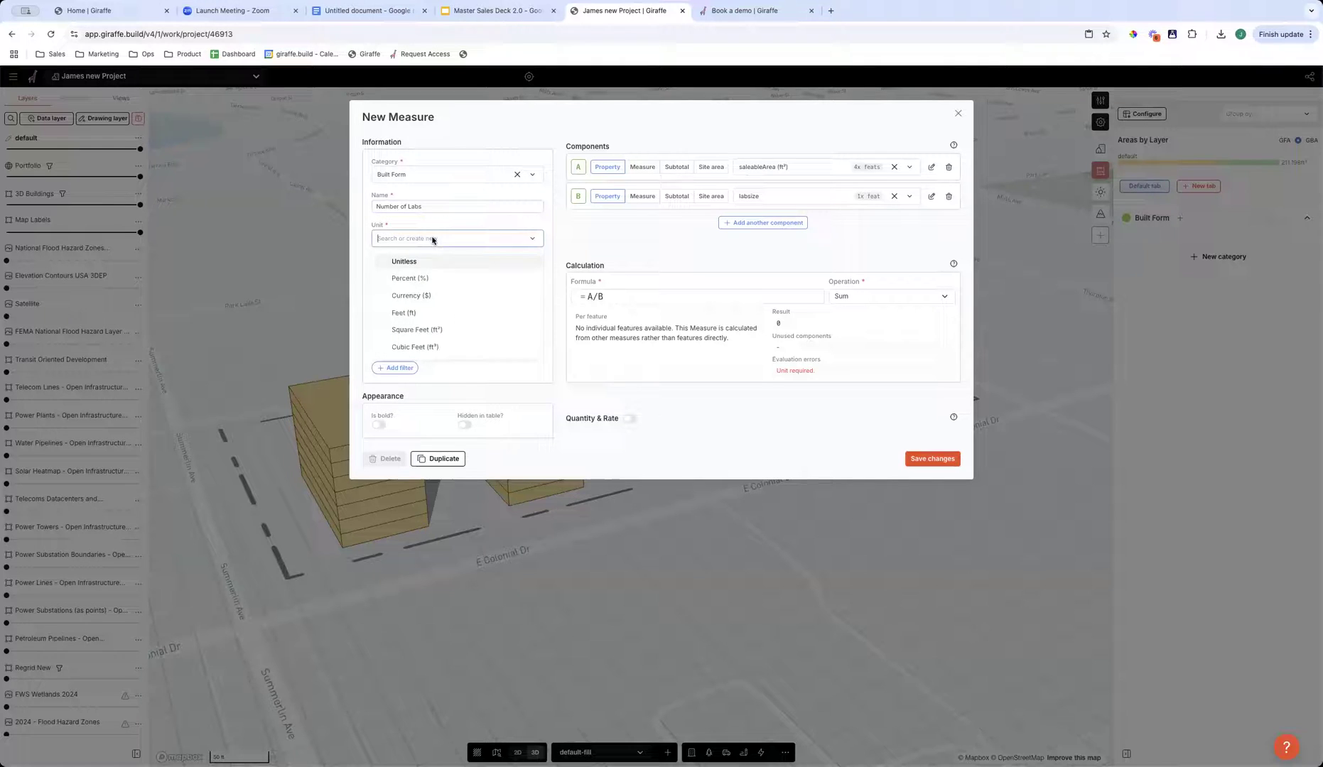
{"action": "left_click", "coordinate": [403, 262]}
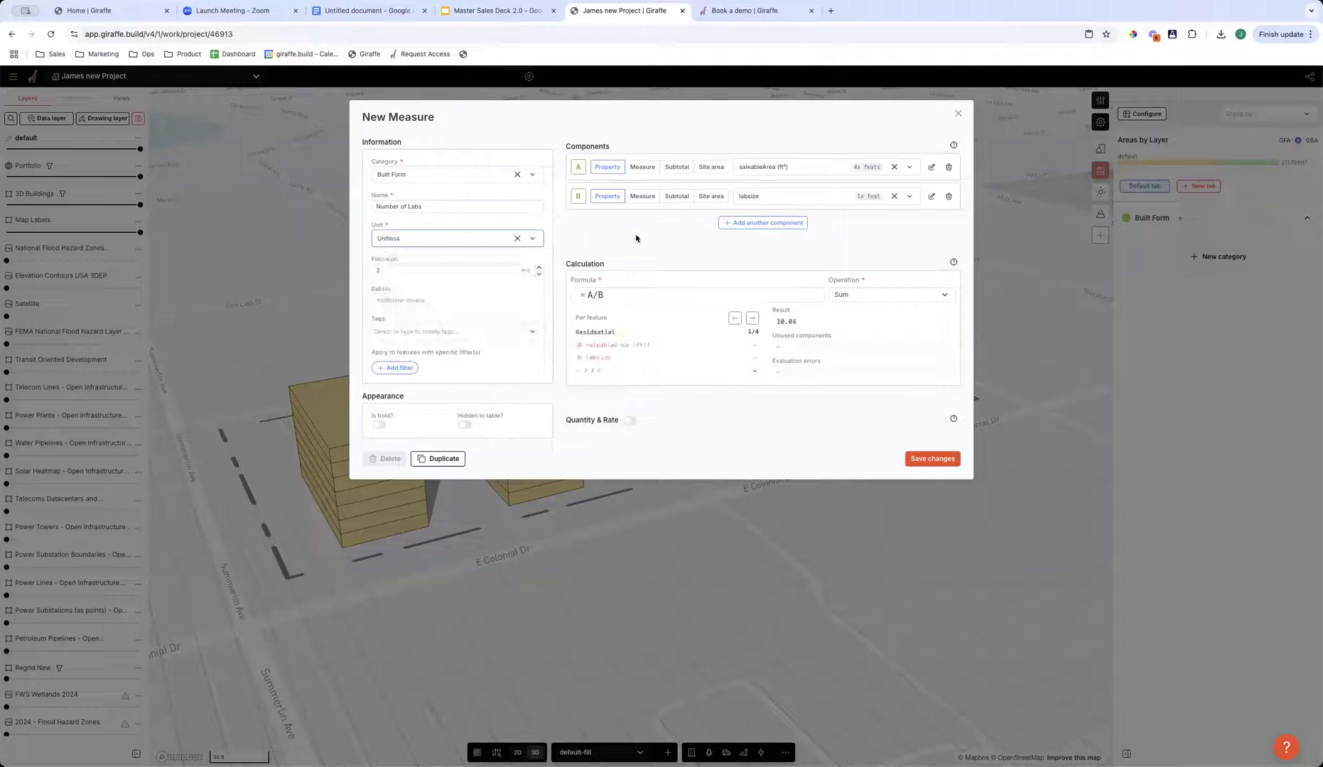
- Check the Number of Labs calculation for the Life Science feature in the per-feature preview and save the measure
{"action": "double_click", "coordinate": [785, 322]}
{"action": "left_click", "coordinate": [593, 334]}
{"action": "left_click", "coordinate": [753, 319]}
{"action": "left_click", "coordinate": [754, 320]}
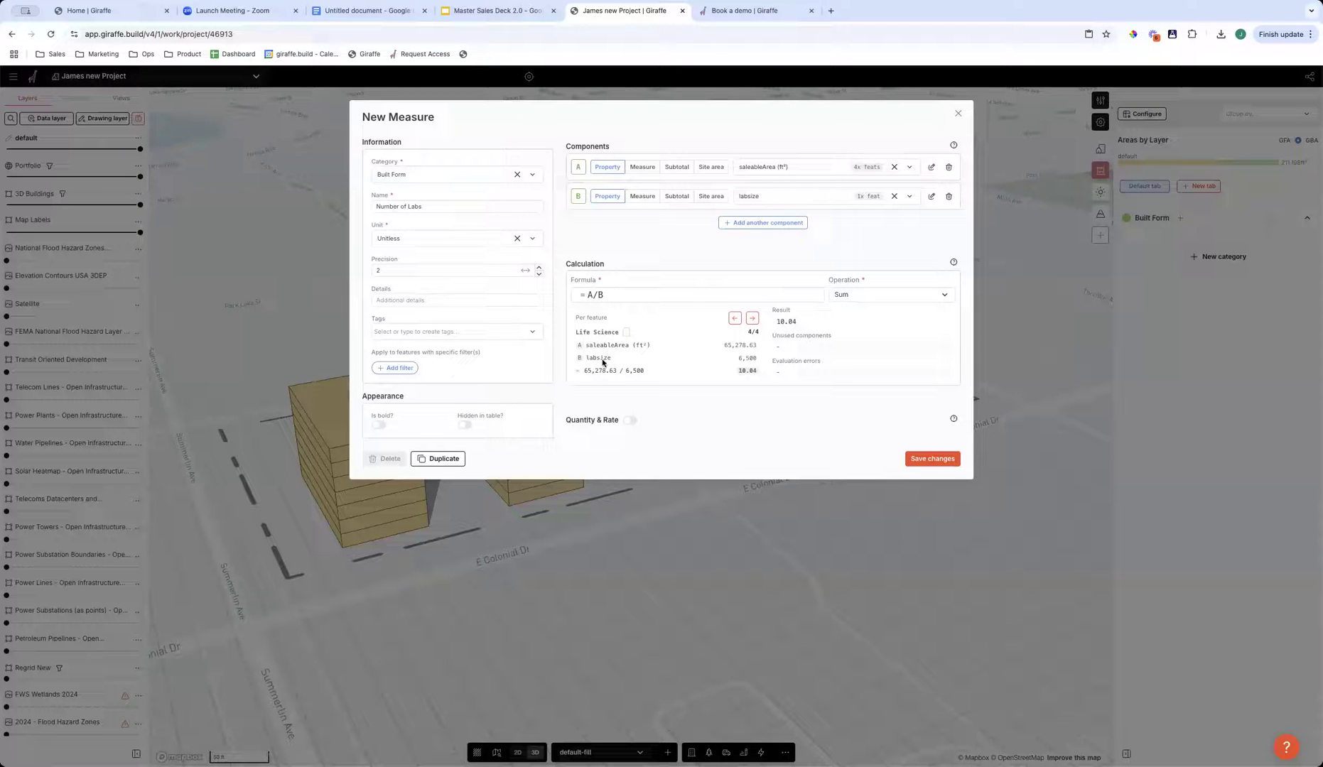
{"action": "left_click_drag", "start_coordinate": [580, 329], "coordinate": [623, 335]}
{"action": "left_click", "coordinate": [729, 344]}
{"action": "left_click_drag", "start_coordinate": [749, 345], "coordinate": [758, 361]}
{"action": "left_click", "coordinate": [577, 360]}
{"action": "left_click_drag", "start_coordinate": [739, 369], "coordinate": [761, 372]}
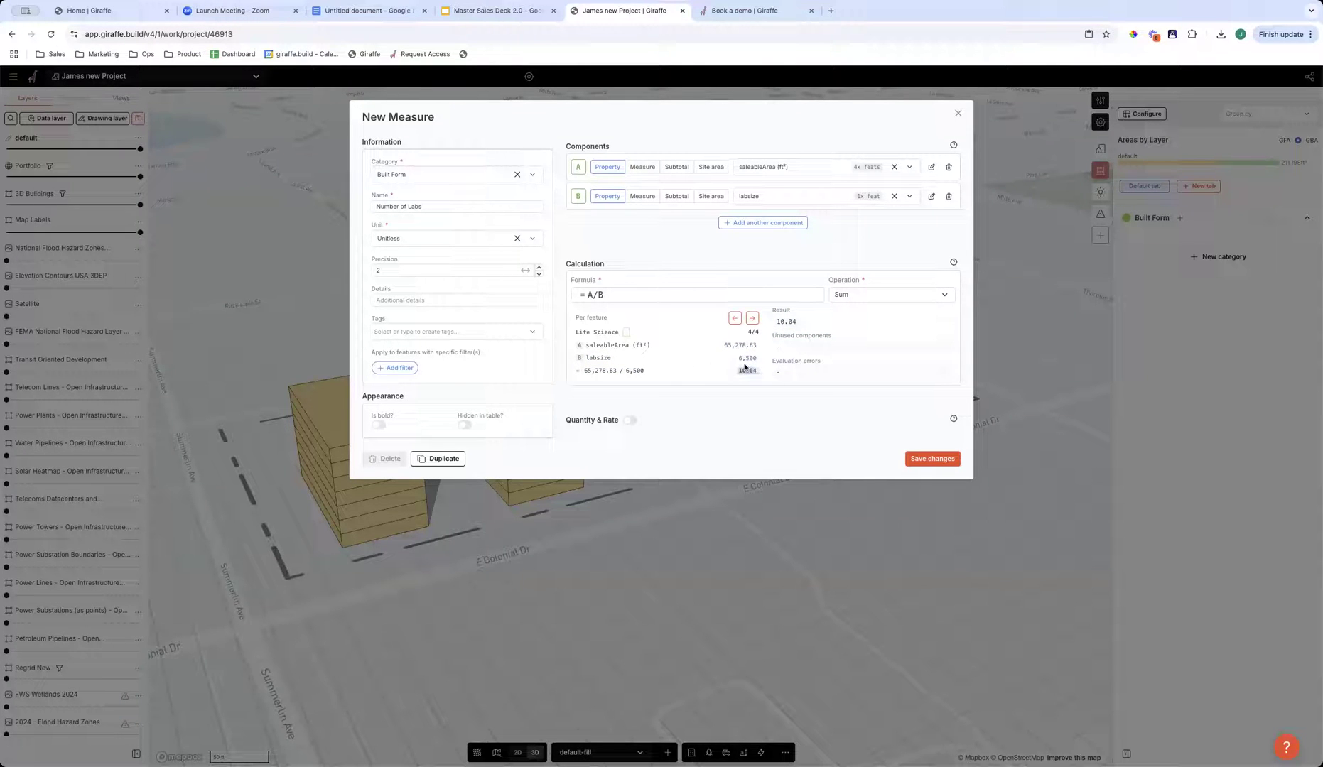
{"action": "left_click", "coordinate": [932, 459]}
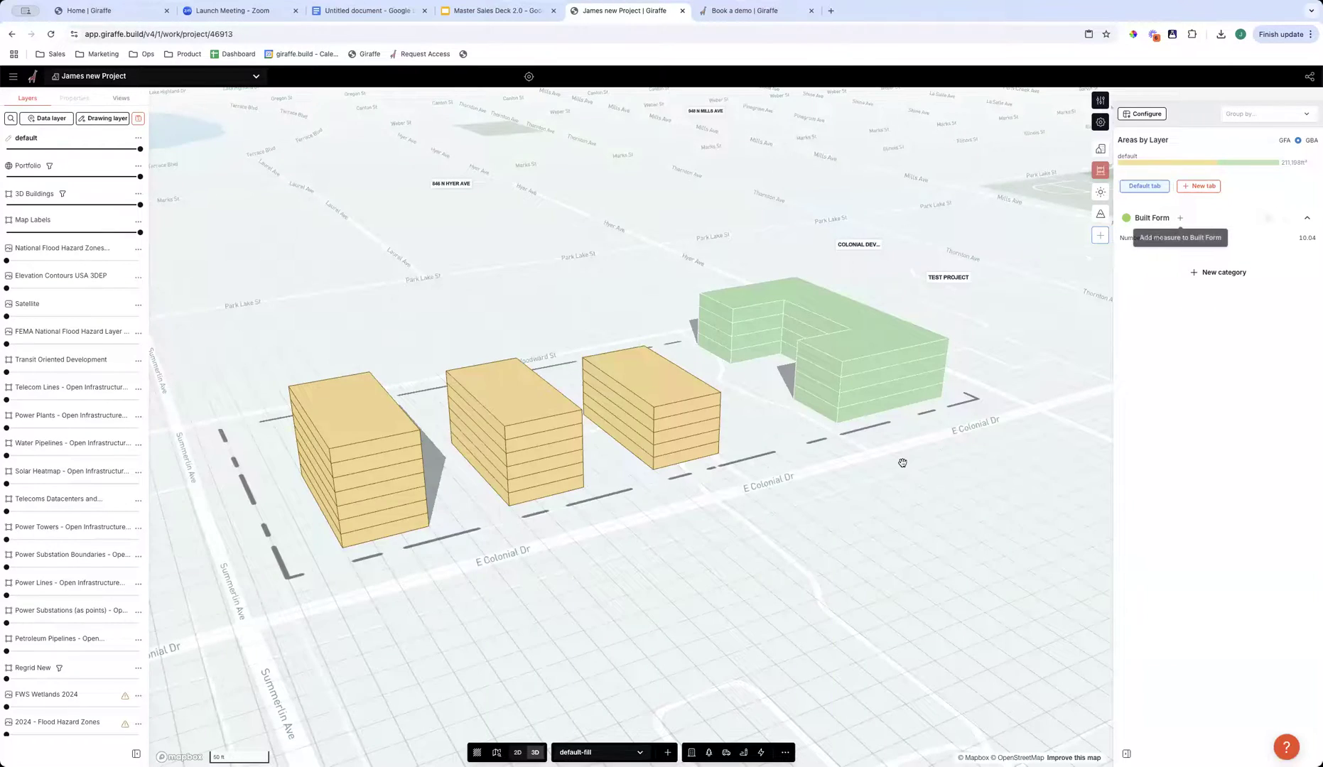
- Move the three residential buildings together in plan view toward E Colonial Dr
{"action": "scroll", "coordinate": [874, 433], "scroll_direction": "down", "scroll_amount": 5}
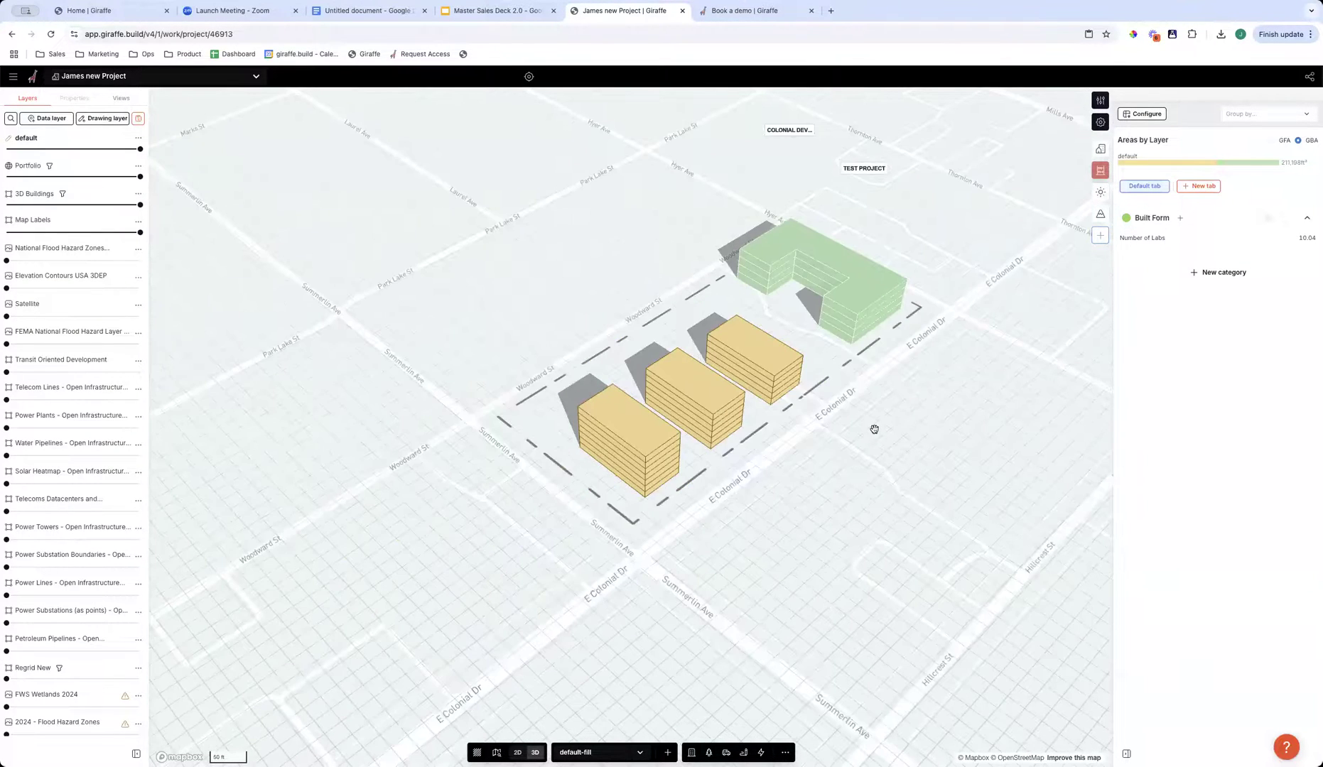
{"action": "right_click_drag", "start_coordinate": [786, 543], "coordinate": [797, 449]}
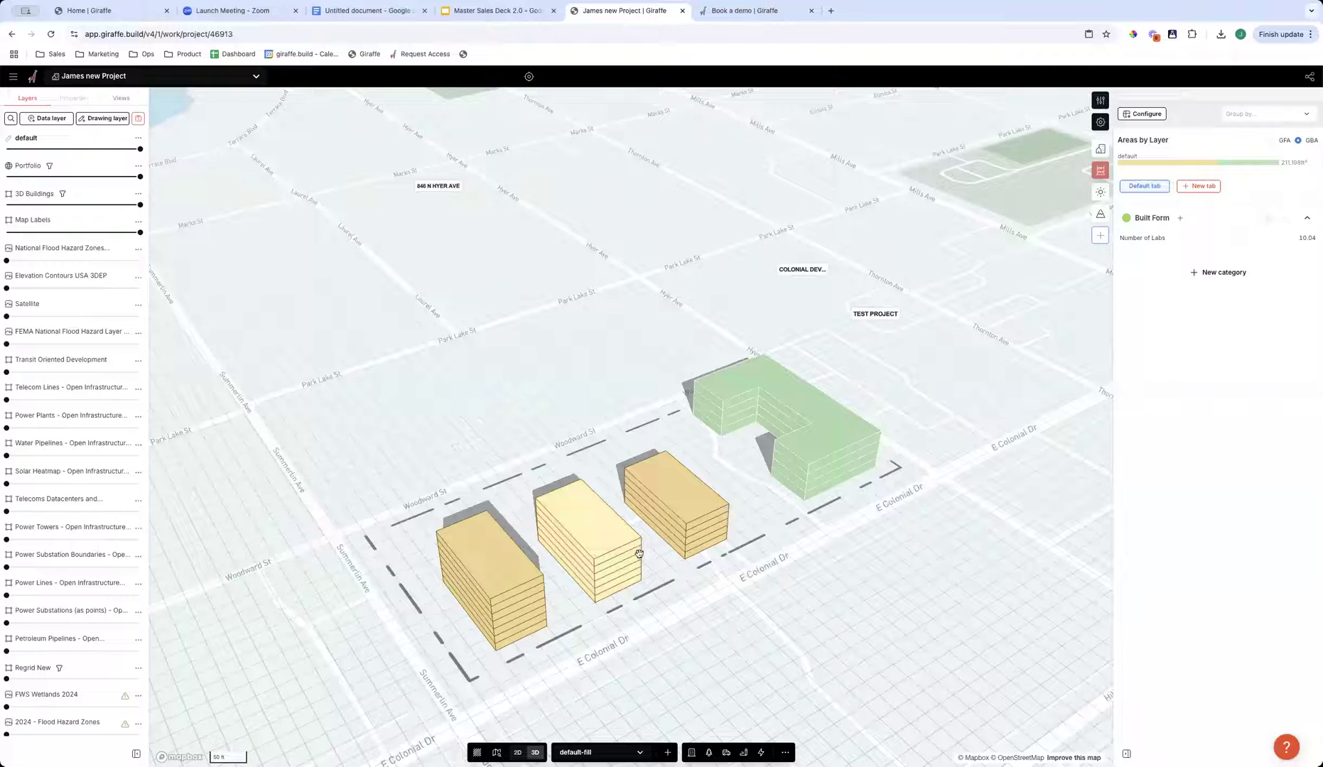
{"action": "right_click_drag", "start_coordinate": [315, 518], "coordinate": [463, 575]}
{"action": "left_click", "coordinate": [477, 571]}
{"action": "left_click_drag", "start_coordinate": [477, 571], "coordinate": [477, 615]}
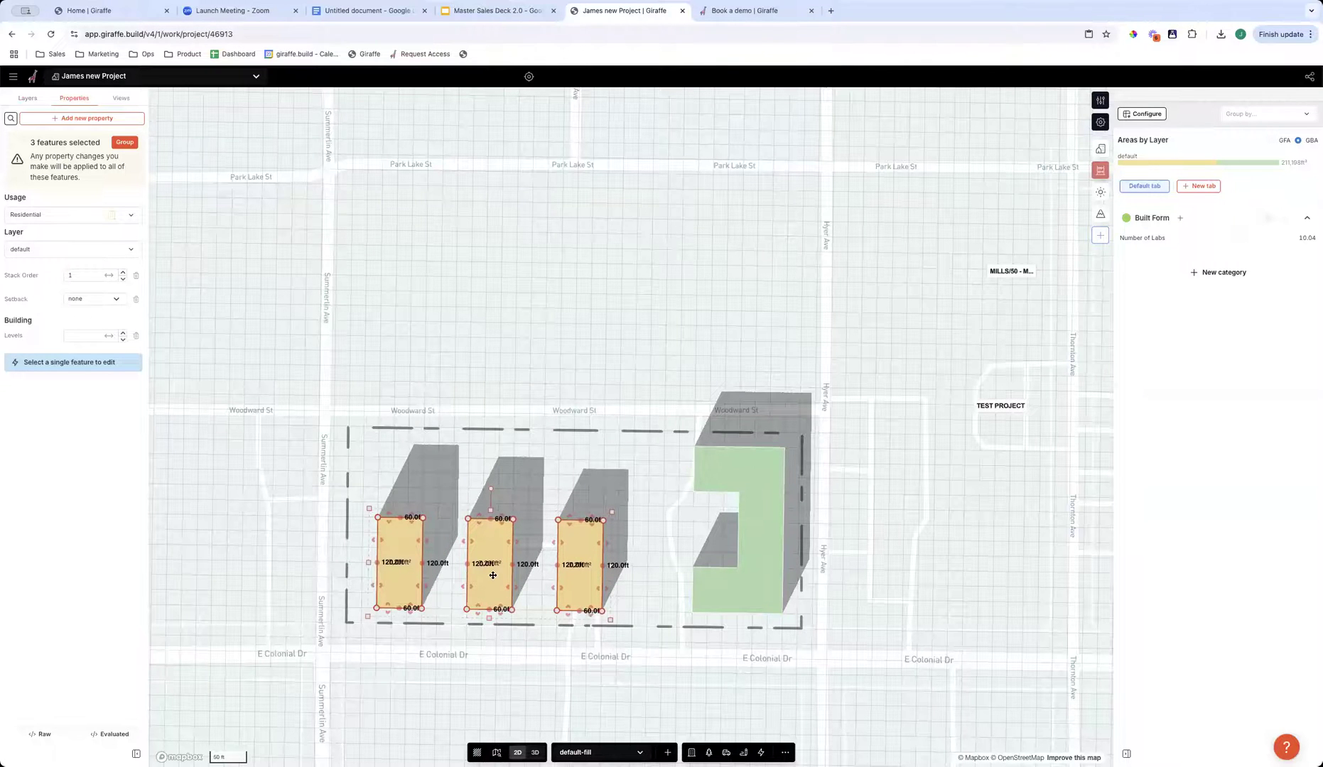
{"action": "left_click", "coordinate": [590, 644]}
- Examine the arrangement of the residential and life science buildings on the site from several 3D angles
{"action": "right_click_drag", "start_coordinate": [590, 645], "coordinate": [742, 551]}
{"action": "scroll", "coordinate": [742, 551], "scroll_direction": "down", "scroll_amount": 3}
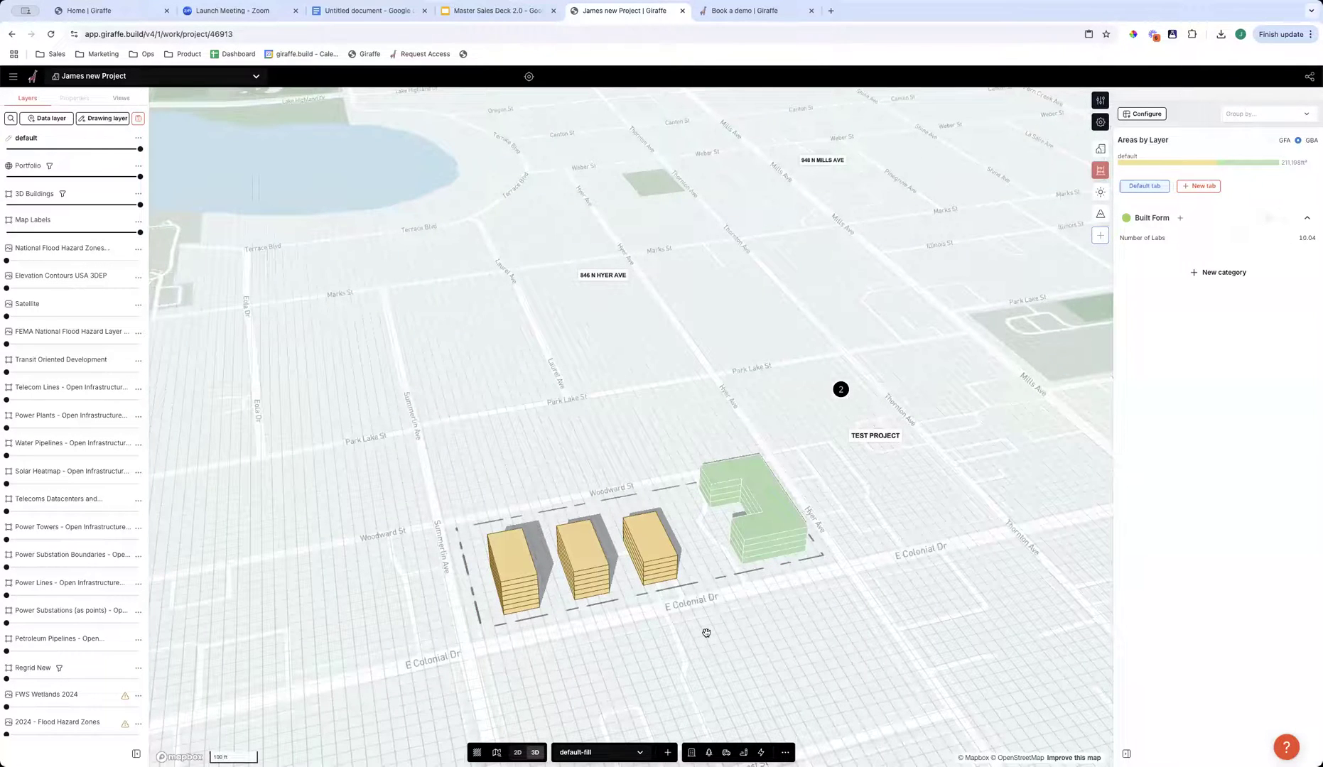
{"action": "right_click_drag", "start_coordinate": [629, 589], "coordinate": [629, 587]}
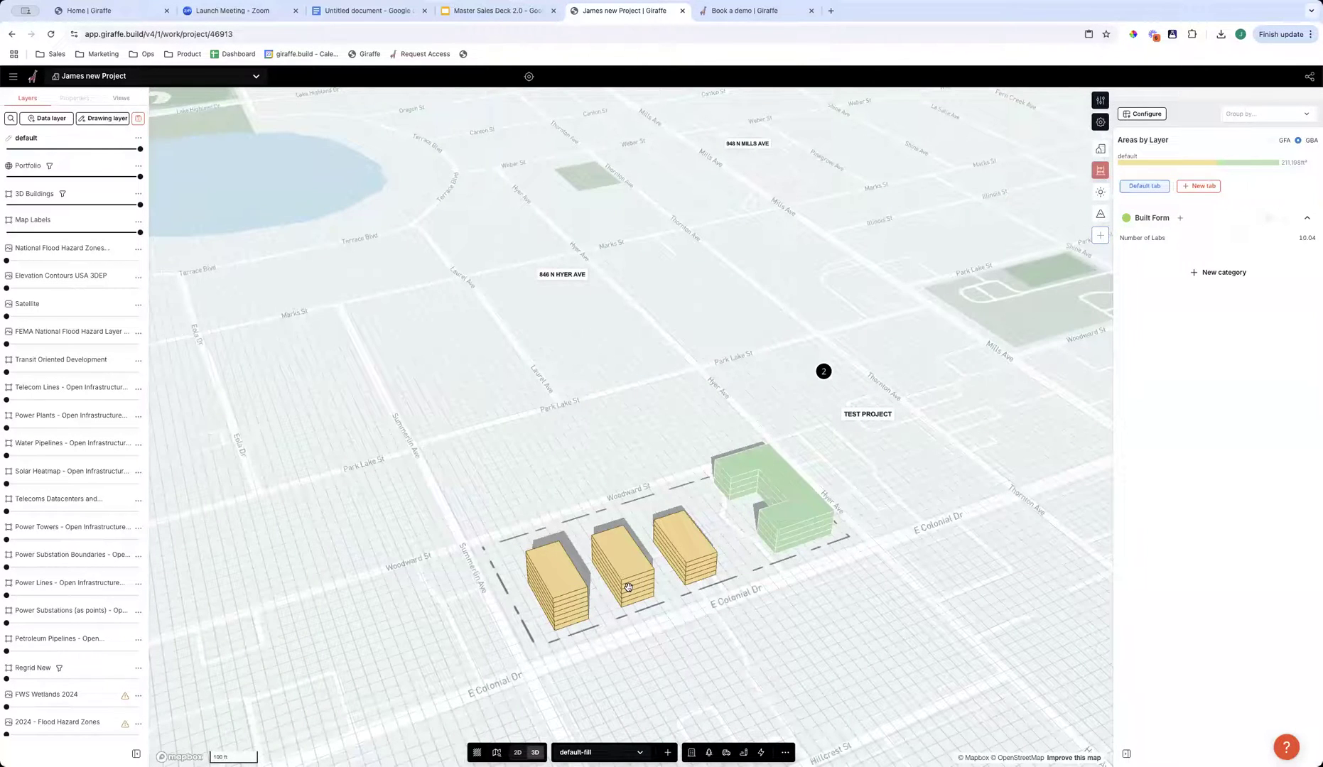
{"action": "scroll", "coordinate": [628, 586], "scroll_direction": "down", "scroll_amount": 3}
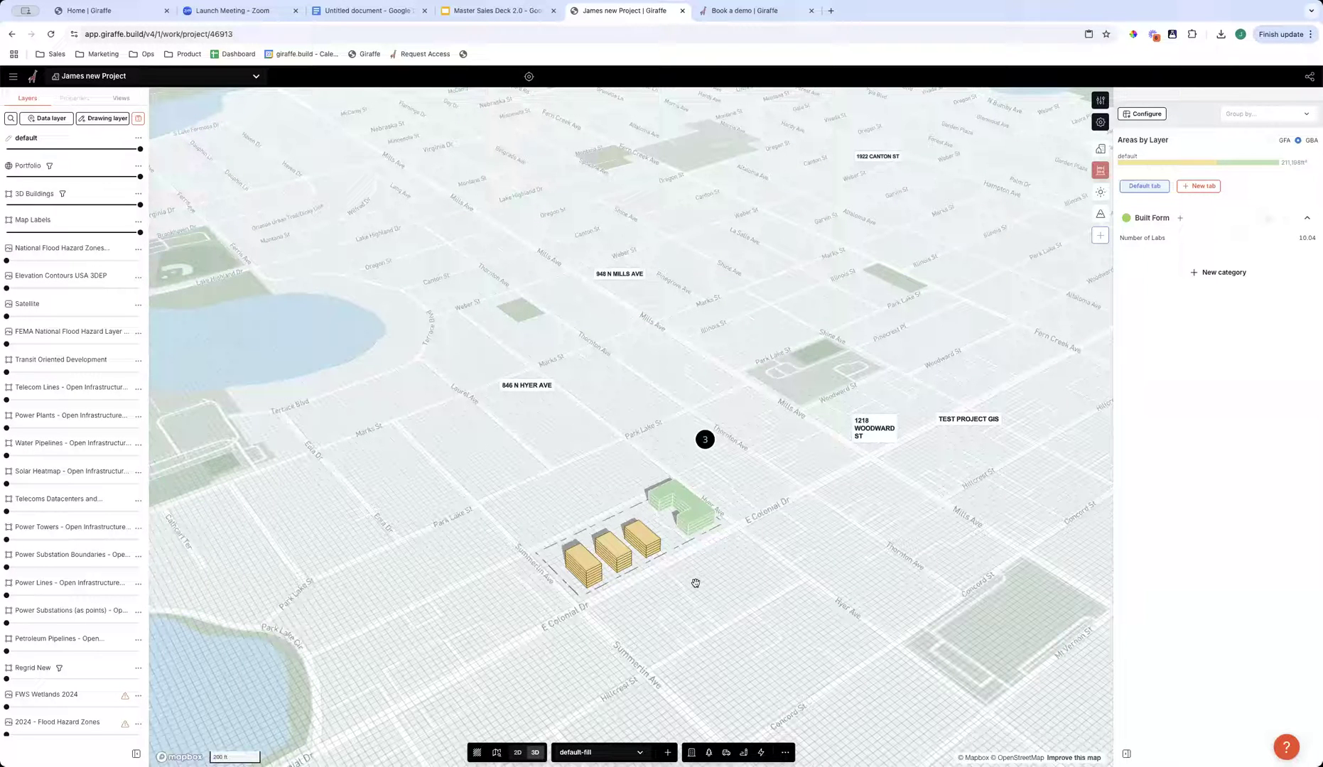
{"action": "right_click_drag", "start_coordinate": [671, 612], "coordinate": [635, 637]}
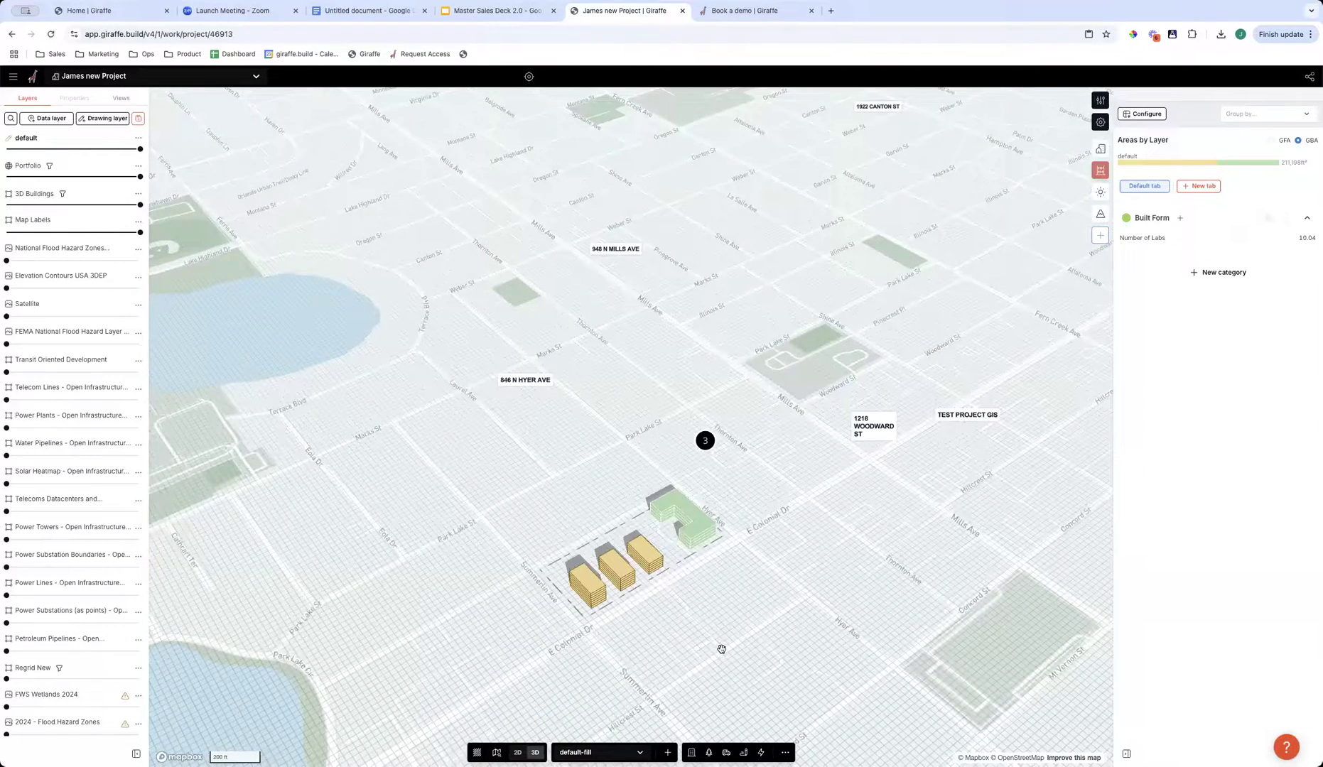
{"action": "scroll", "coordinate": [721, 650], "scroll_direction": "up", "scroll_amount": 5}
{"action": "right_click_drag", "start_coordinate": [574, 550], "coordinate": [551, 534]}
{"action": "right_click_drag", "start_coordinate": [497, 487], "coordinate": [560, 594]}
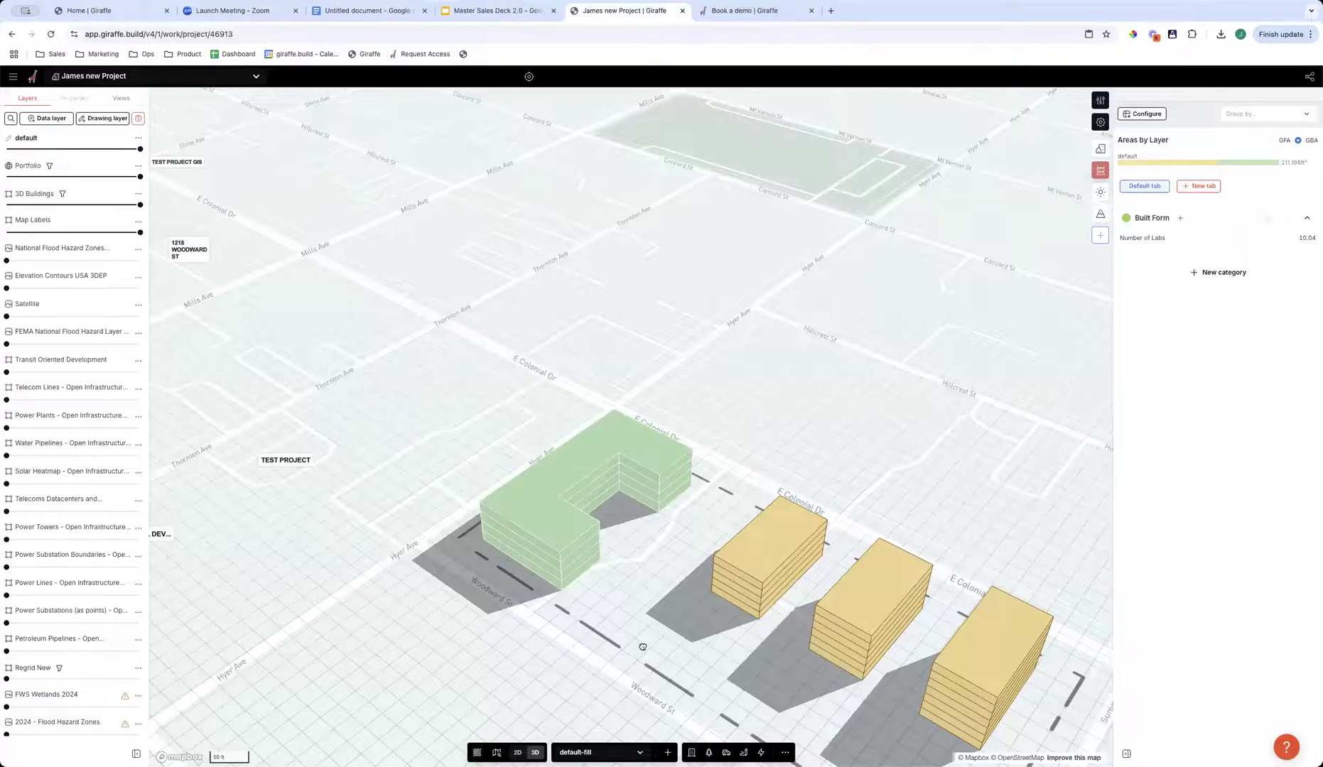
{"action": "left_click_drag", "start_coordinate": [888, 593], "coordinate": [728, 526]}
{"action": "right_click_drag", "start_coordinate": [670, 597], "coordinate": [611, 550]}
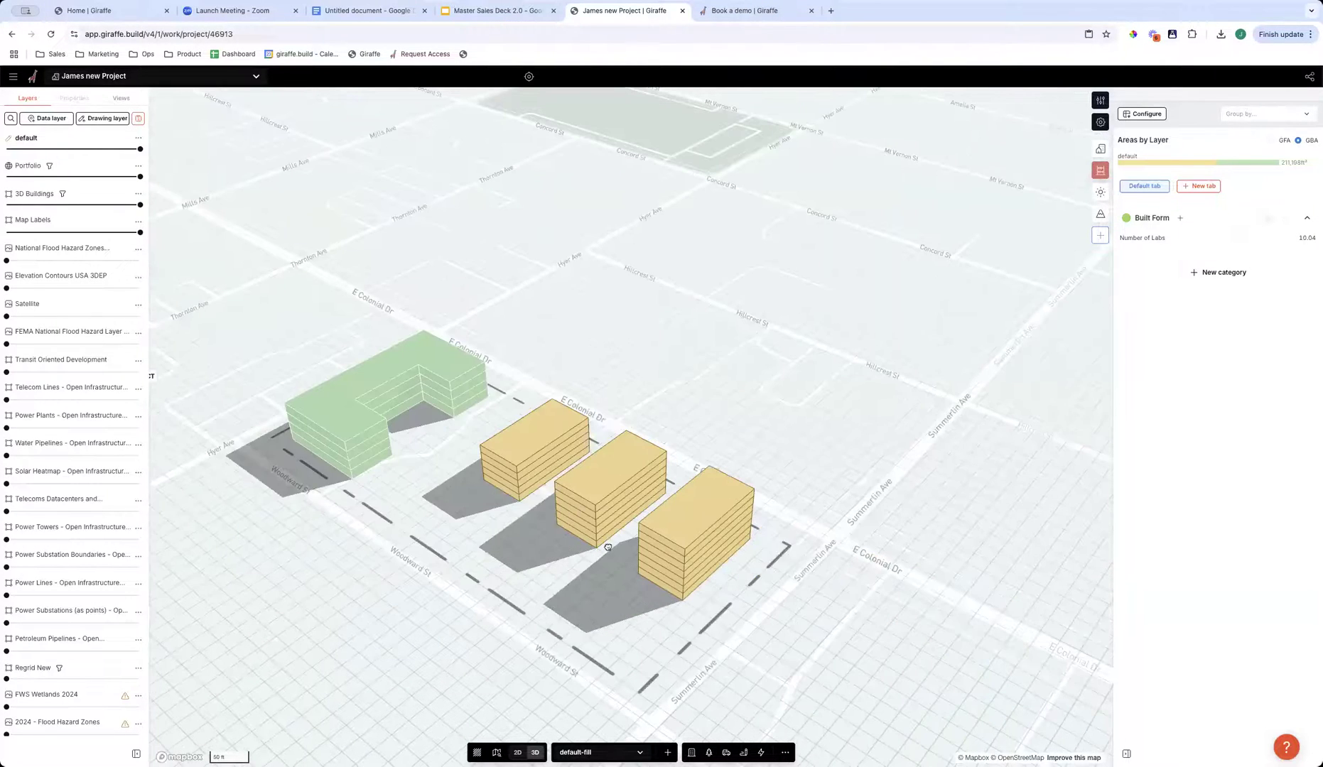
{"action": "scroll", "coordinate": [610, 550], "scroll_direction": "up", "scroll_amount": 5}
{"action": "scroll", "coordinate": [485, 561], "scroll_direction": "up", "scroll_amount": 2}
- Try widening the residential building nearest Summerlin Ave to about 329 ft, and undo the change
{"action": "left_click", "coordinate": [463, 502]}
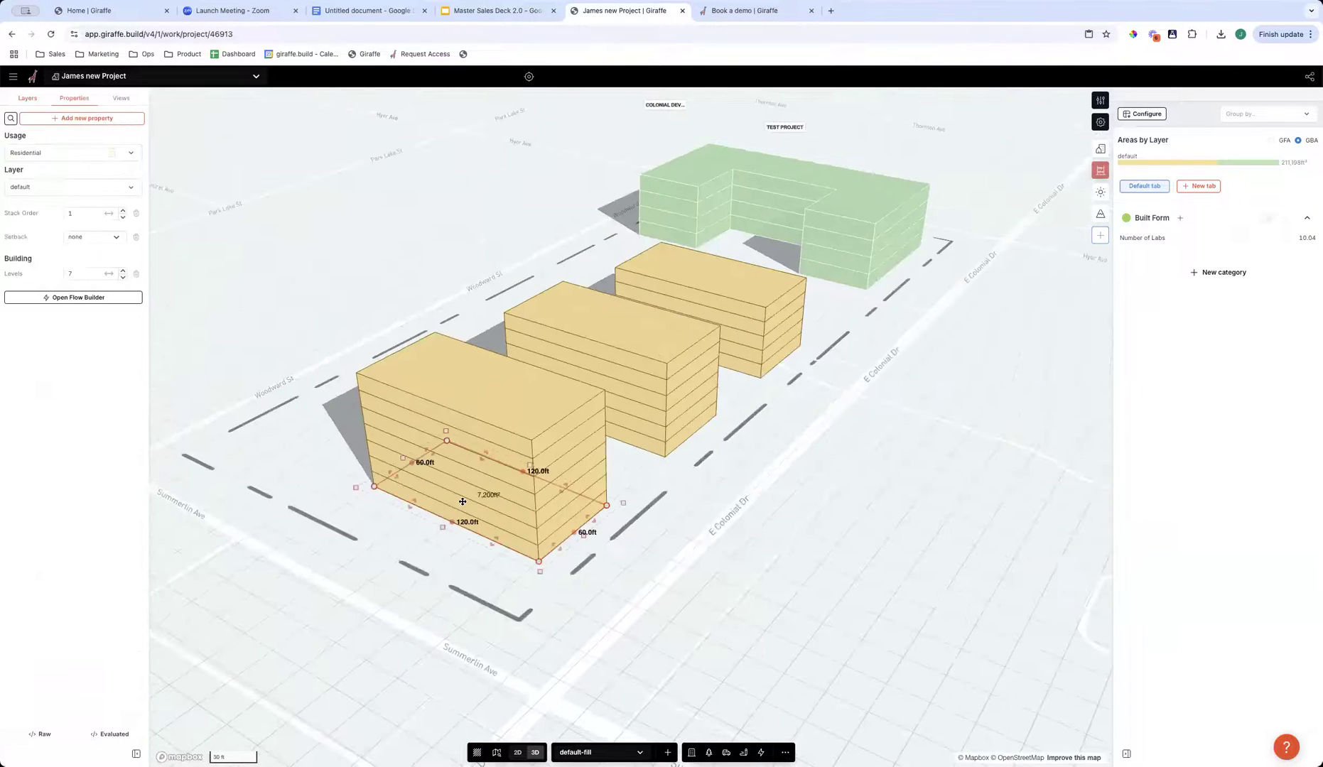
{"action": "scroll", "coordinate": [603, 570], "scroll_direction": "down", "scroll_amount": 5}
{"action": "left_click_drag", "start_coordinate": [572, 482], "coordinate": [434, 614]}
{"action": "right_click_drag", "start_coordinate": [570, 644], "coordinate": [403, 405]}
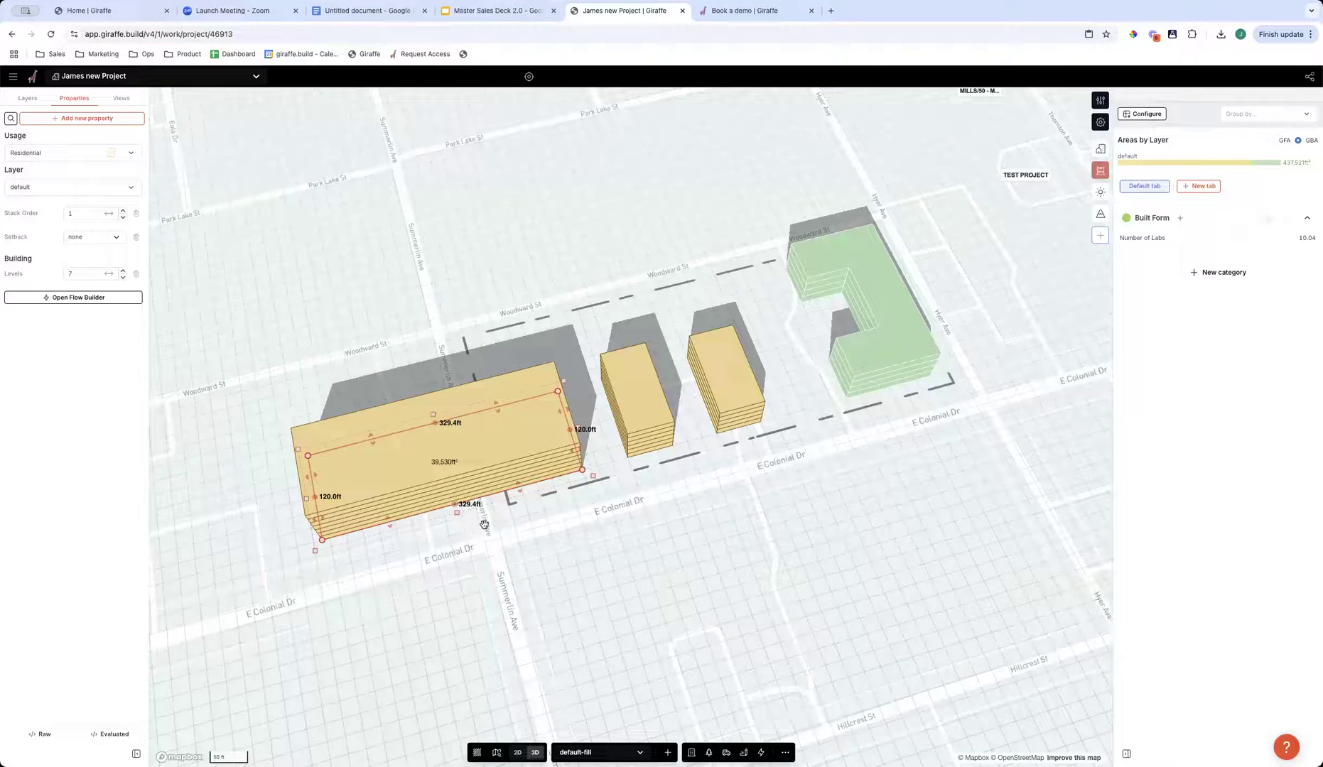
{"action": "key", "text": "super+z"}
{"action": "left_click", "coordinate": [655, 555]}
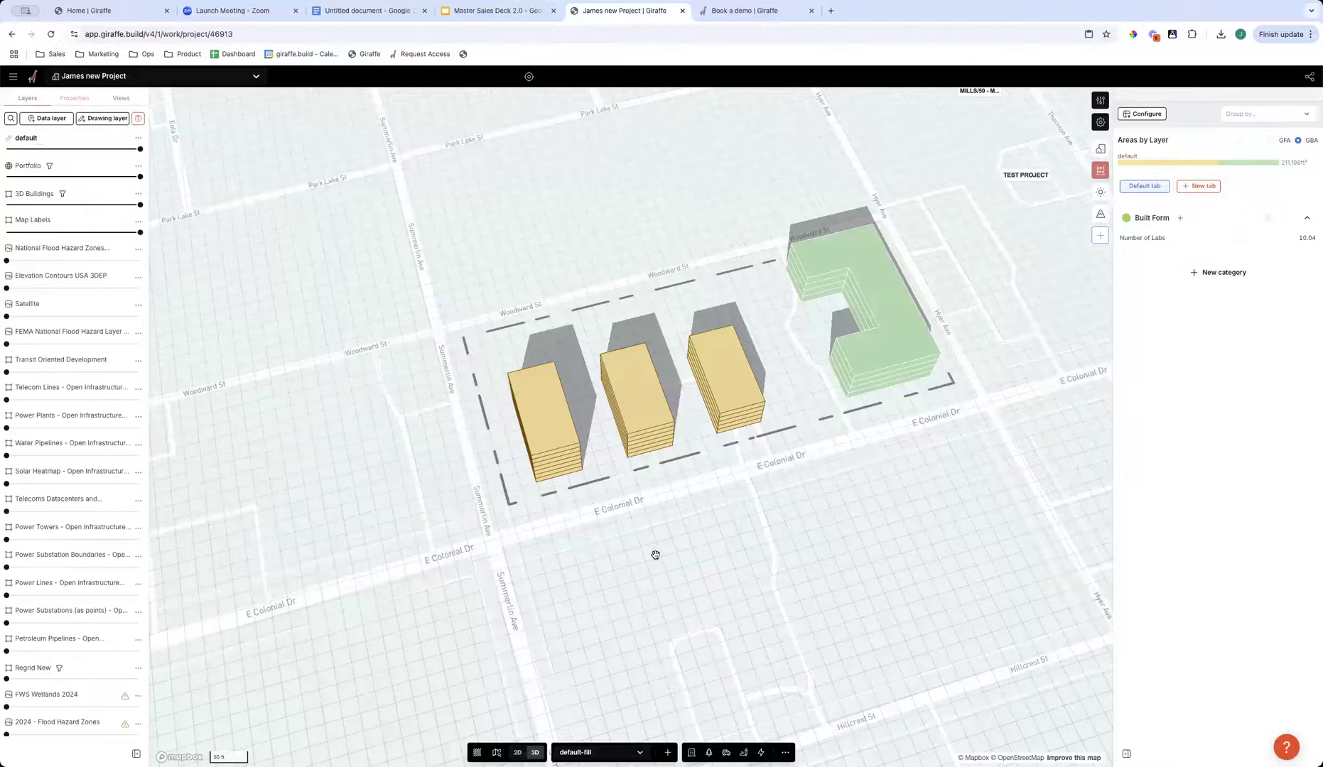
- Move the three residential buildings together in plan view up to the Woodward St side of the site
{"action": "mouse_move", "coordinate": [700, 541]}
{"action": "right_mouse_down"}
{"action": "mouse_move", "coordinate": [732, 538]}
{"action": "mouse_move", "coordinate": [712, 532]}
{"action": "right_mouse_up"}
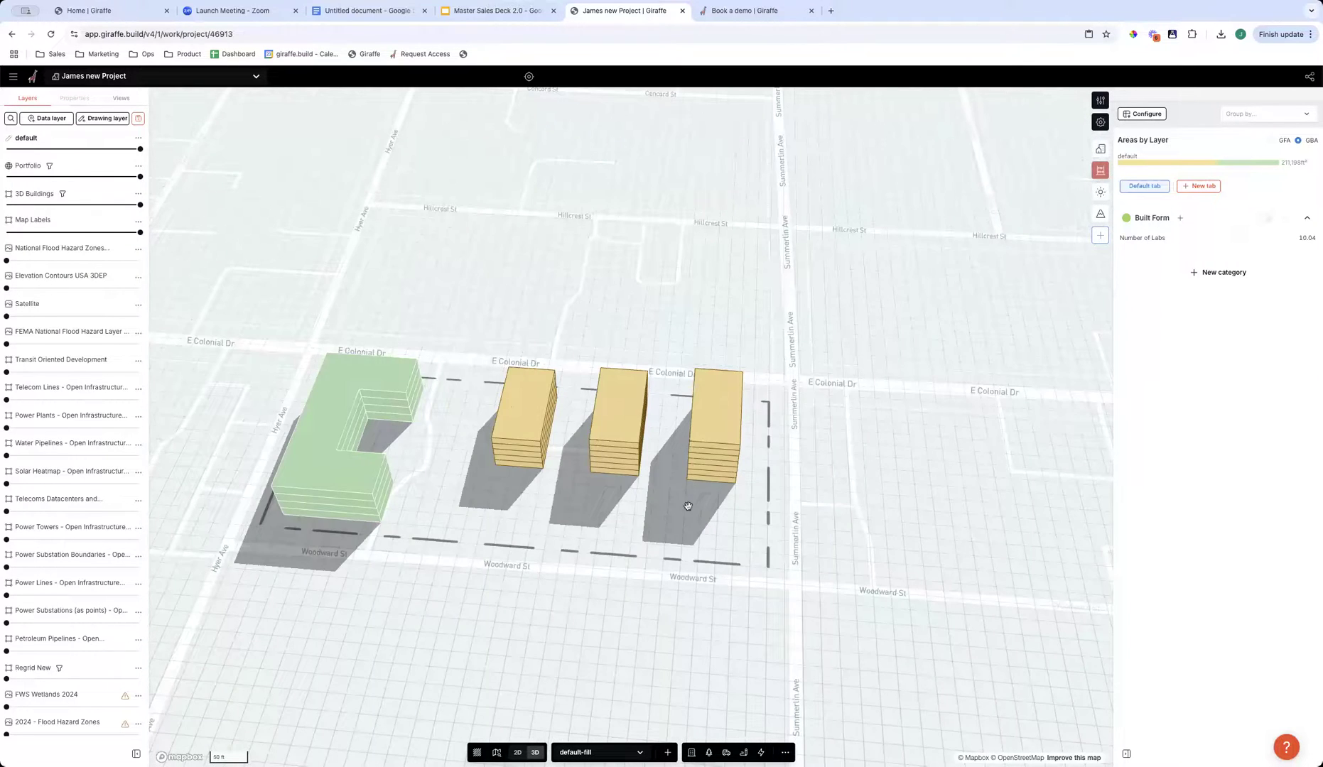
{"action": "left_click", "coordinate": [517, 753]}
{"action": "left_click_drag", "start_coordinate": [506, 355], "coordinate": [773, 475], "text": "shift"}
{"action": "left_click_drag", "start_coordinate": [648, 378], "coordinate": [648, 299]}
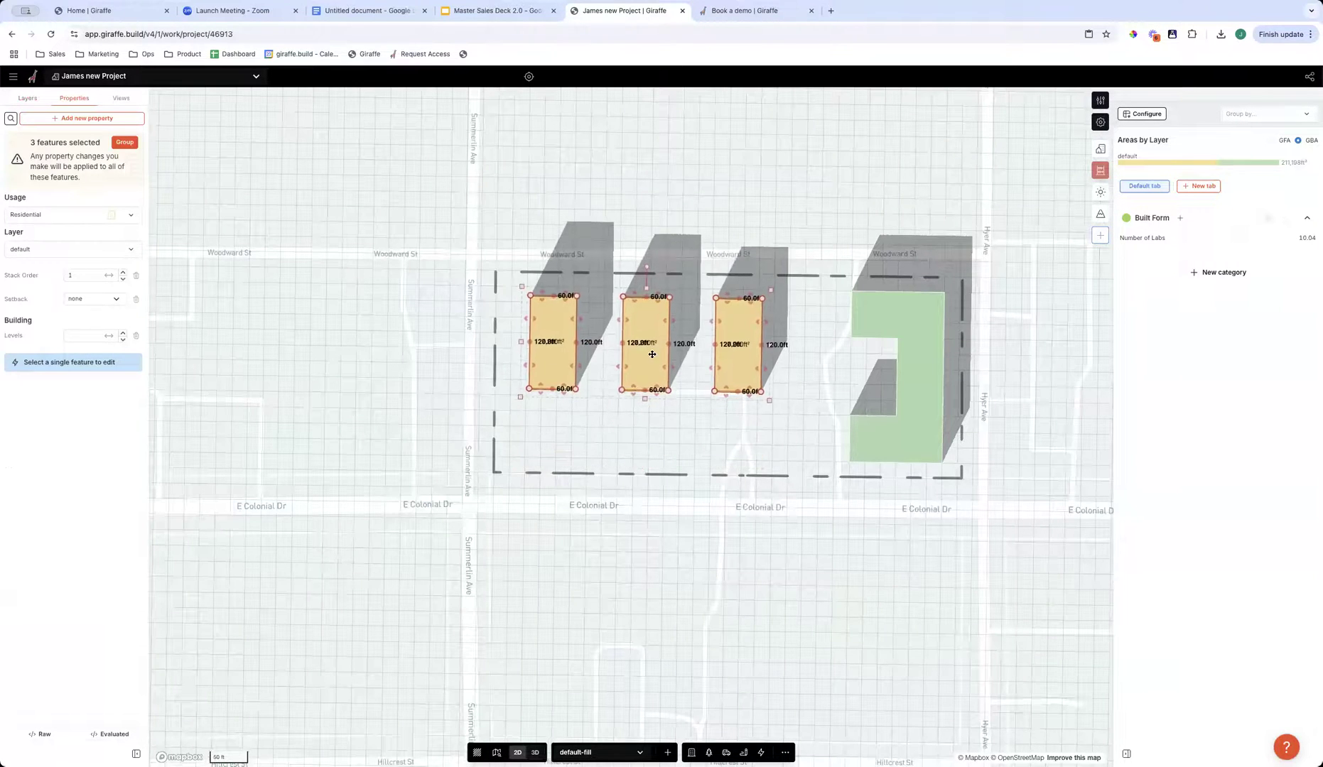
{"action": "left_click", "coordinate": [681, 443]}
- Shorten the middle residential building by about 21 ft and trim the third one on their E Colonial Dr sides
{"action": "left_click", "coordinate": [517, 752]}
{"action": "left_click_drag", "start_coordinate": [758, 549], "coordinate": [733, 529]}
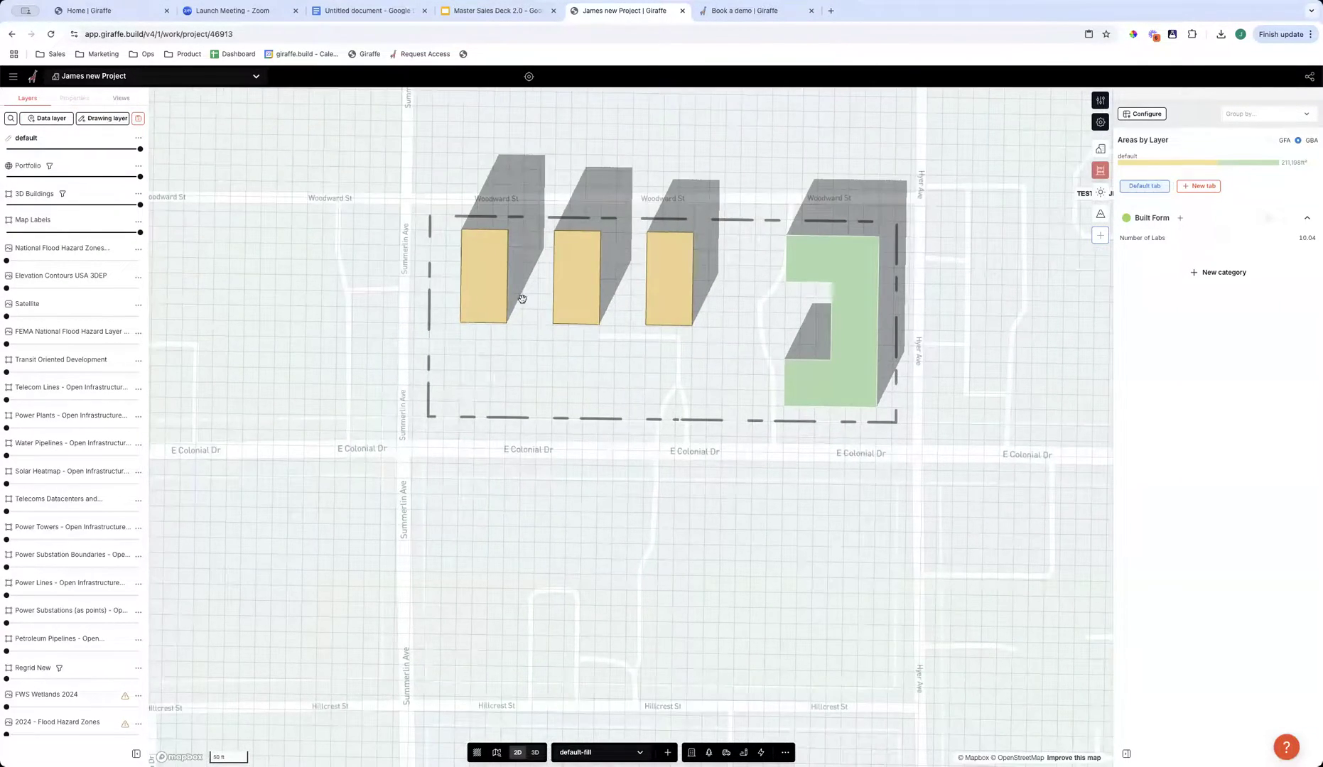
{"action": "left_click", "coordinate": [571, 311]}
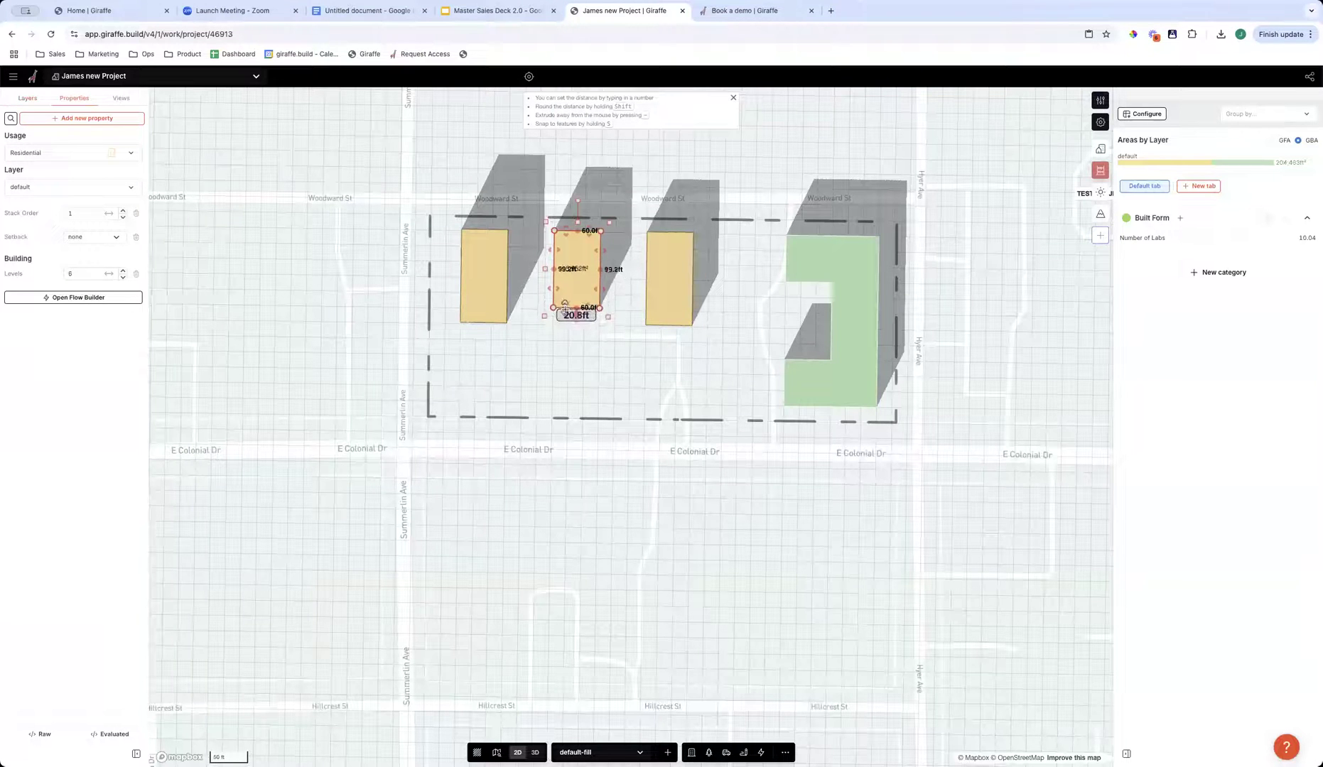
{"action": "key", "text": "Escape"}
{"action": "left_click", "coordinate": [657, 320]}
{"action": "left_click_drag", "start_coordinate": [657, 322], "coordinate": [659, 308]}
{"action": "left_click", "coordinate": [645, 478]}
{"action": "left_click", "coordinate": [535, 753]}
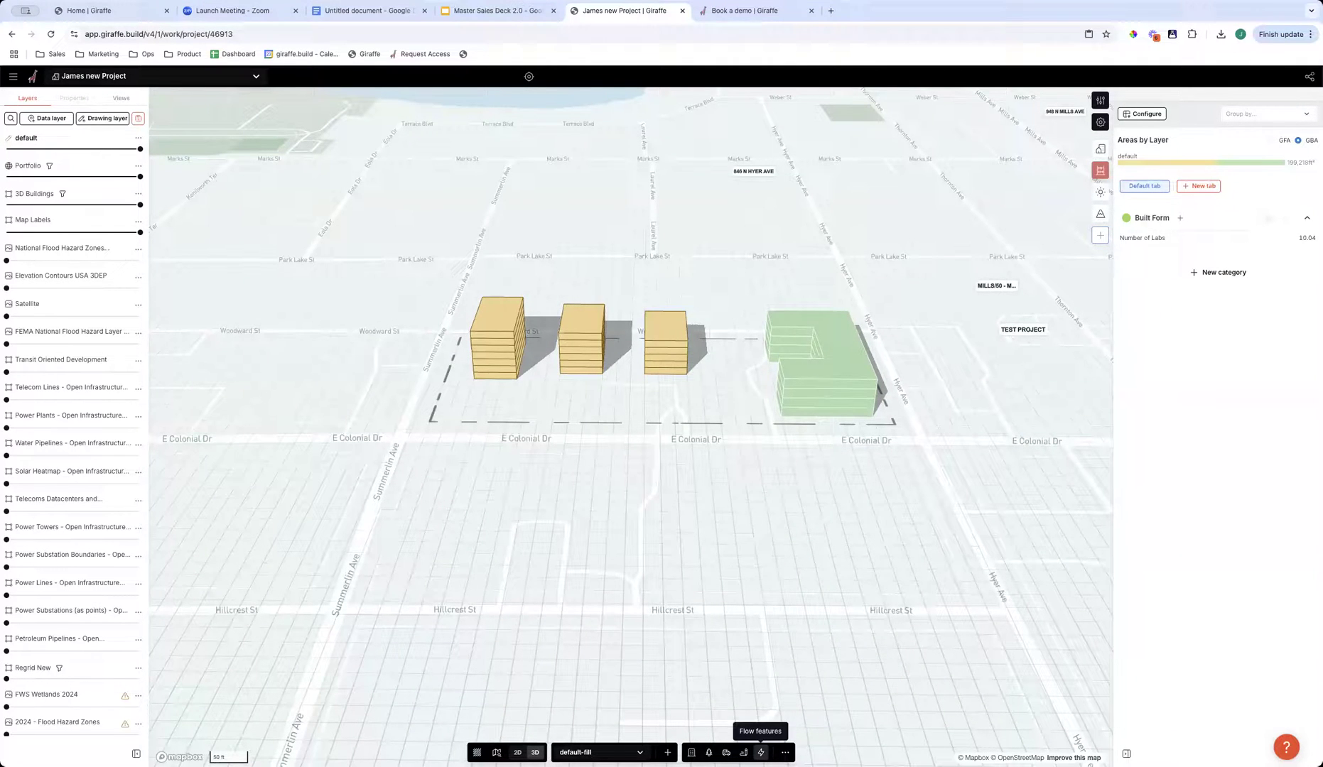
- Place a Landscape - Row of Trees flow about 340 ft long between the residential buildings and E Colonial Dr
{"action": "left_click", "coordinate": [761, 753]}
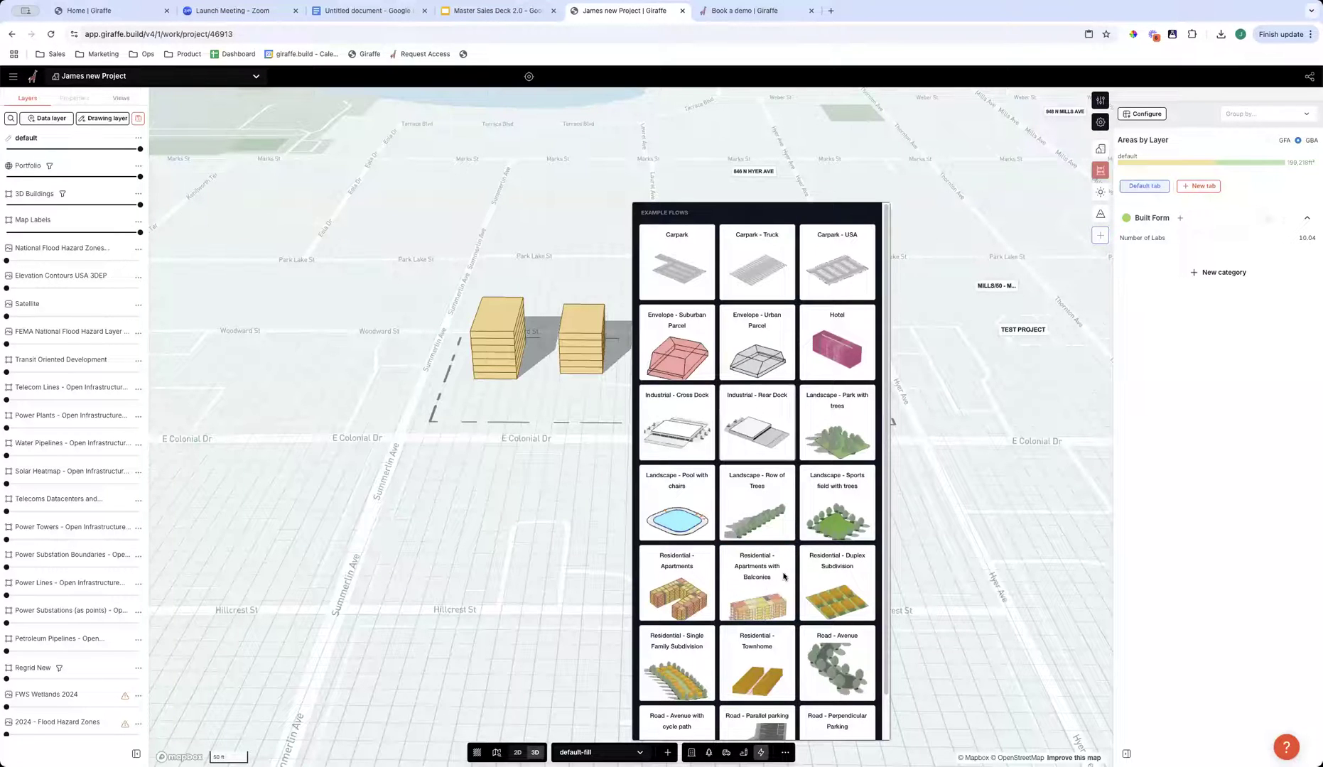
{"action": "scroll", "coordinate": [814, 595], "scroll_direction": "down", "scroll_amount": 1}
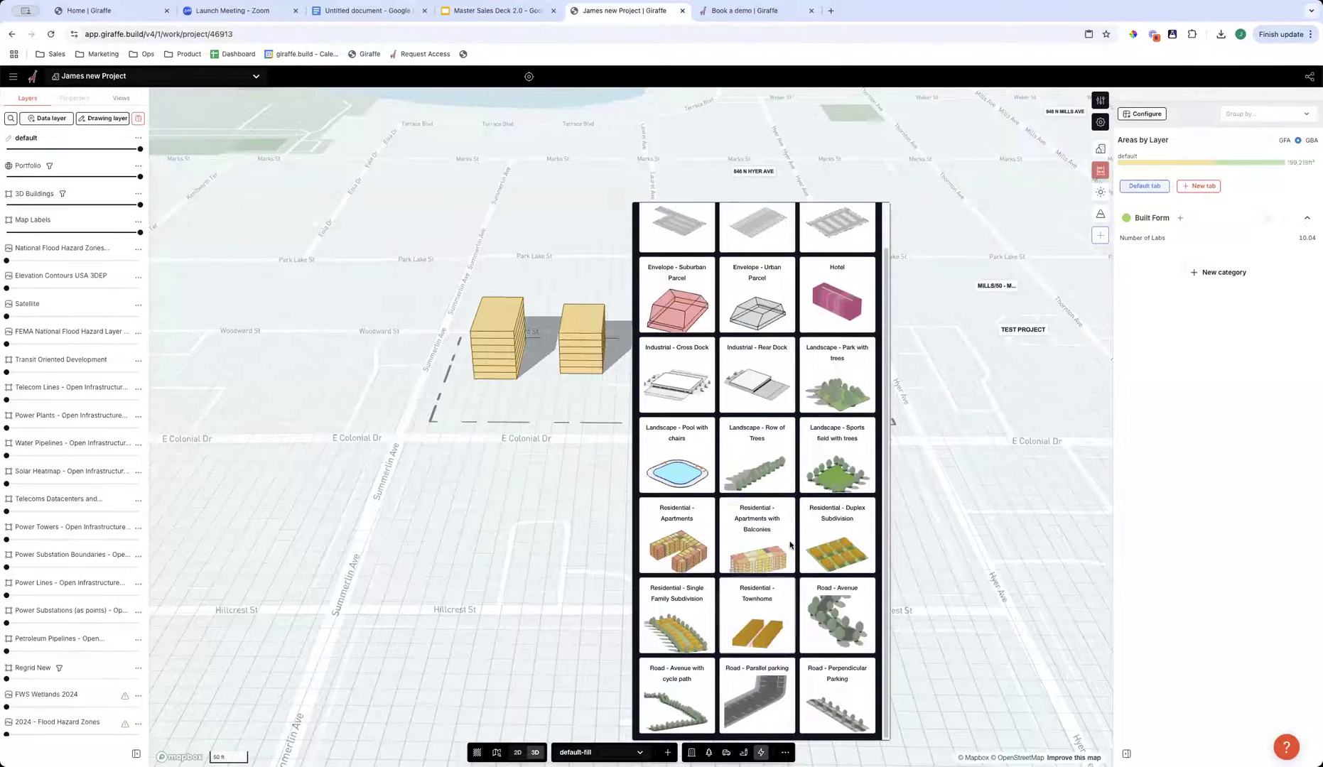
{"action": "scroll", "coordinate": [753, 497], "scroll_direction": "up", "scroll_amount": 1}
{"action": "left_click", "coordinate": [750, 489]}
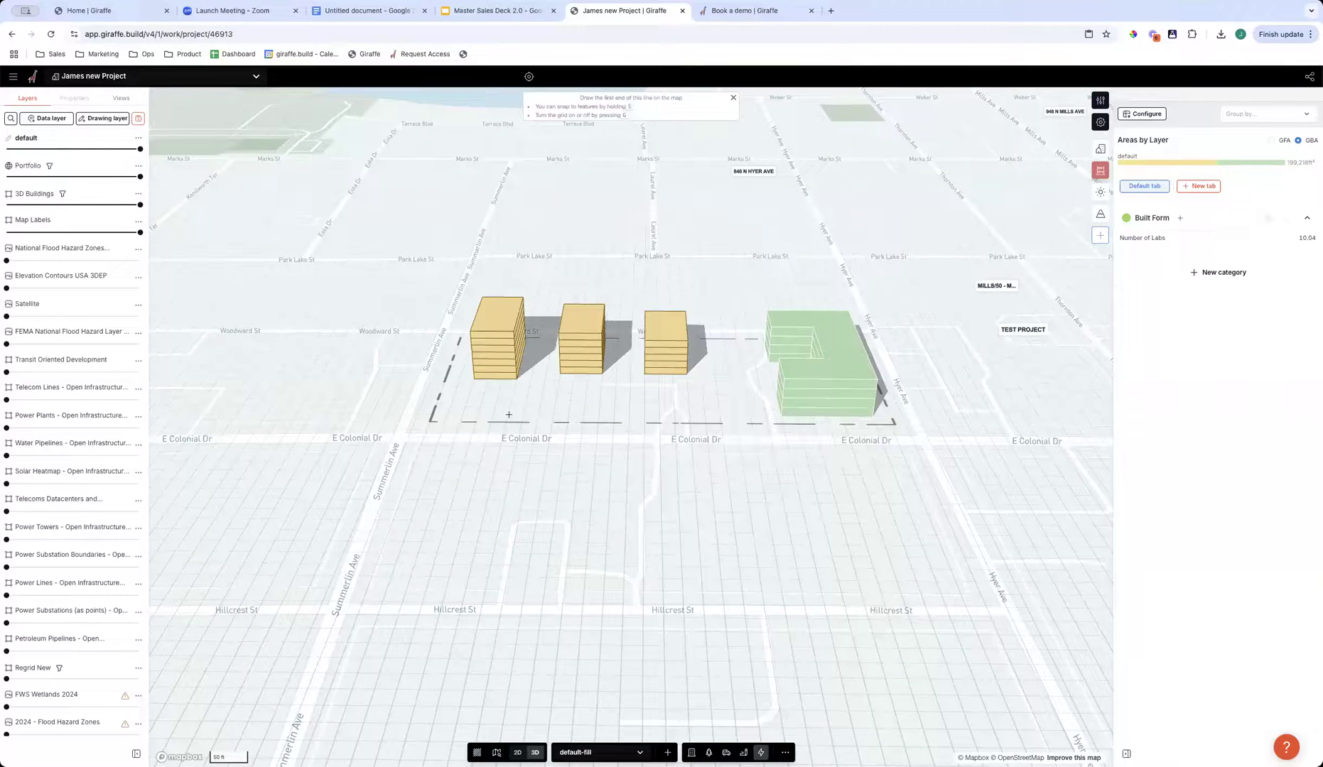
{"action": "left_click", "coordinate": [473, 387]}
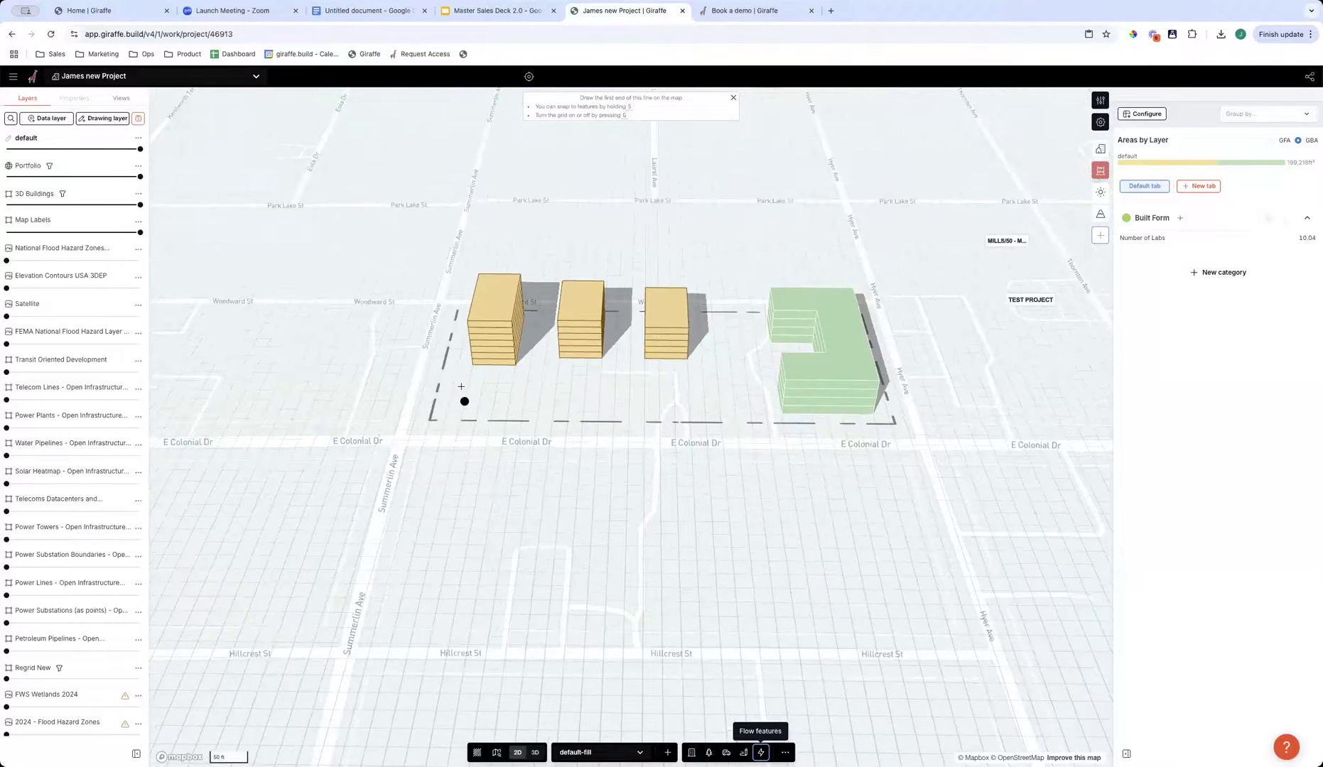
{"action": "double_click", "coordinate": [721, 389]}
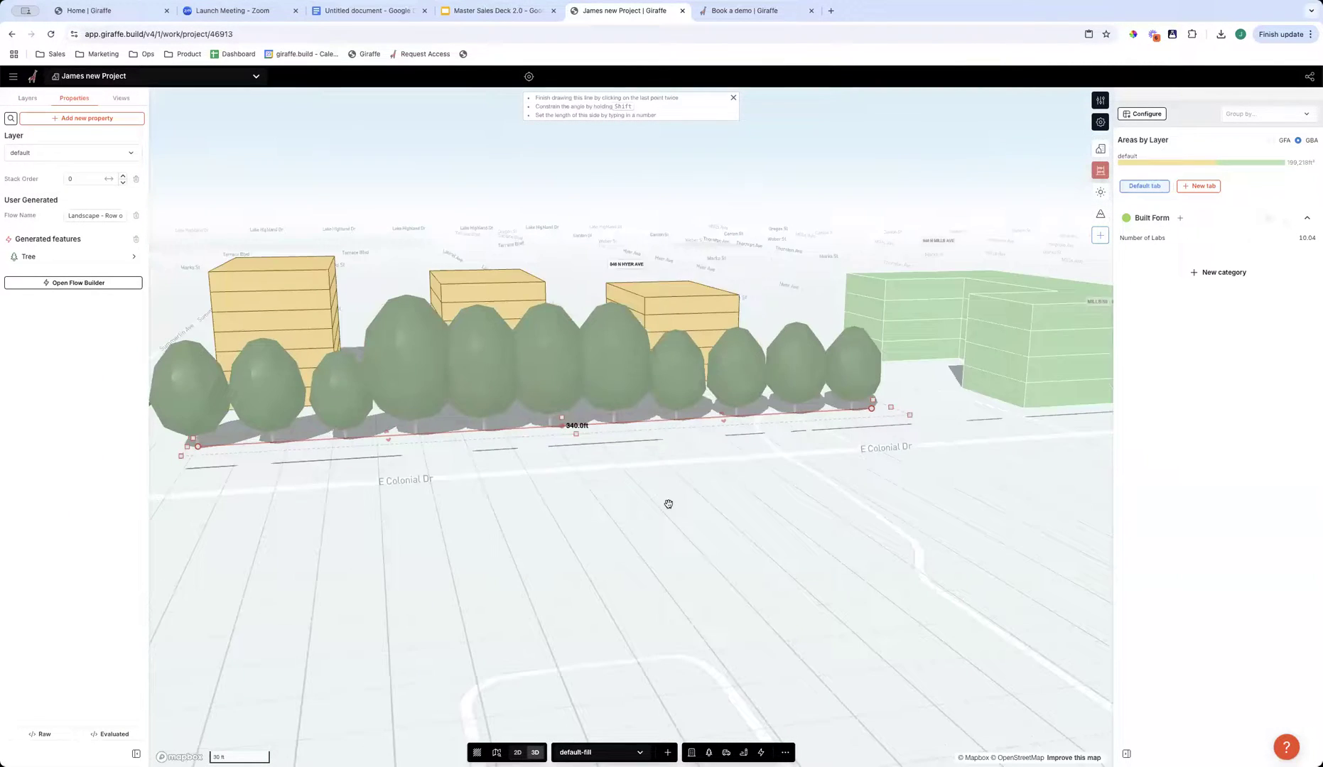
{"action": "right_click_drag", "start_coordinate": [747, 492], "coordinate": [563, 485]}
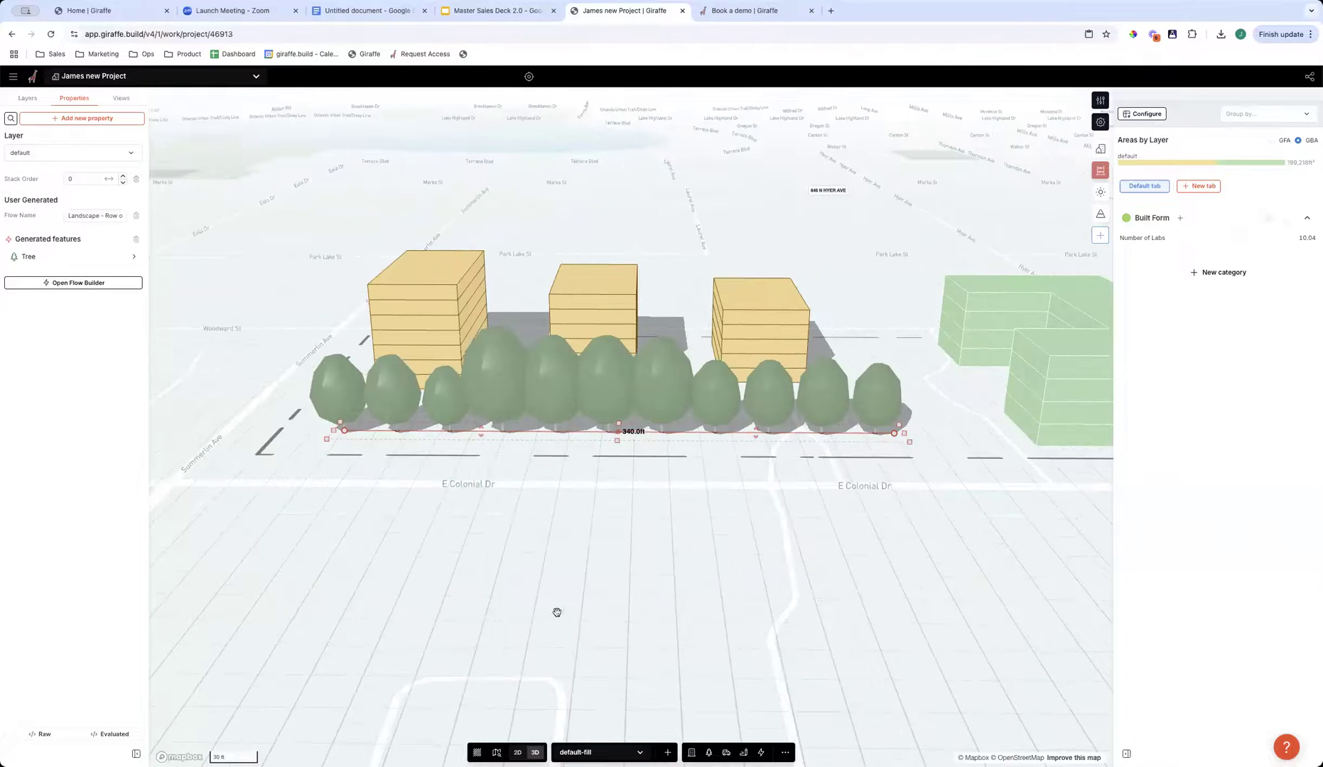
- Try placing a copy of the tree row on the far side of E Colonial Dr and delete the copy
{"action": "left_click", "coordinate": [661, 614]}
{"action": "scroll", "coordinate": [659, 612], "scroll_direction": "down", "scroll_amount": 3}
{"action": "left_click_drag", "start_coordinate": [653, 452], "coordinate": [676, 495]}
{"action": "left_click", "coordinate": [647, 372]}
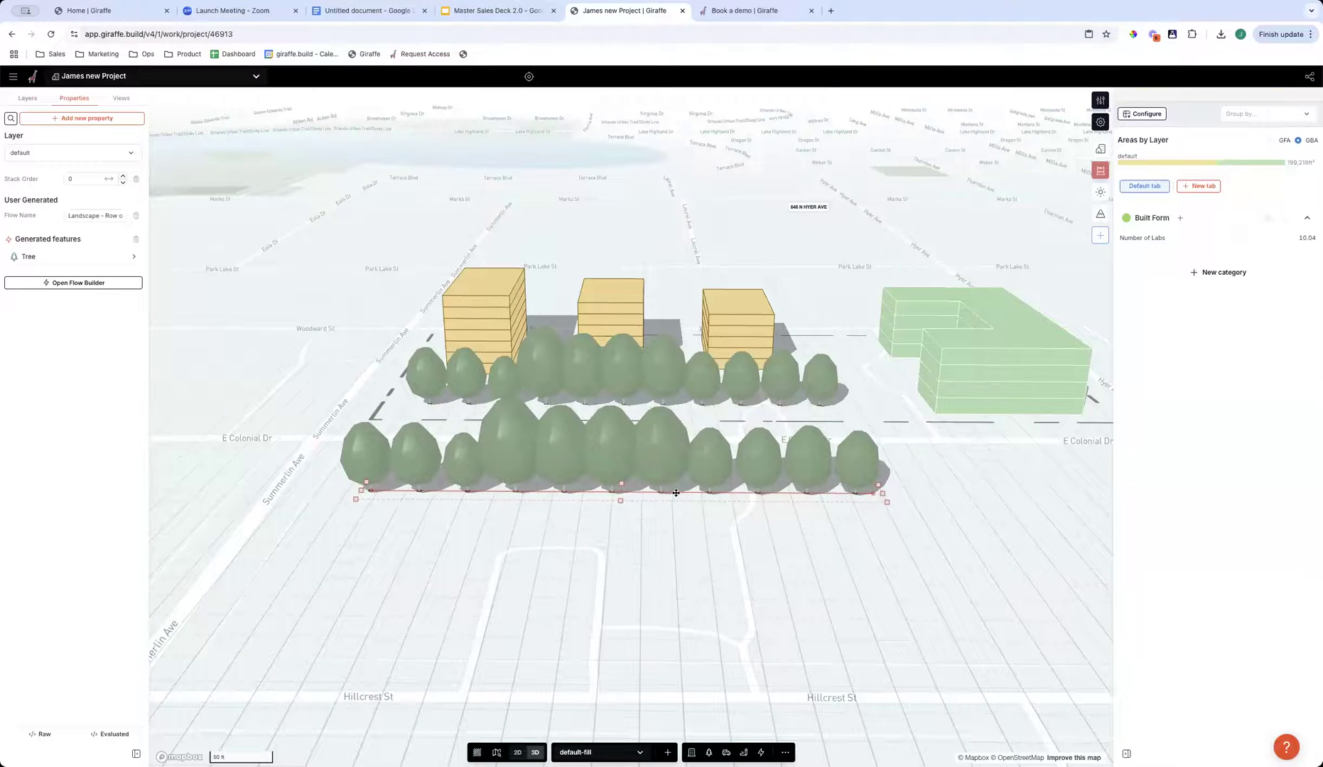
{"action": "key", "text": "Delete"}
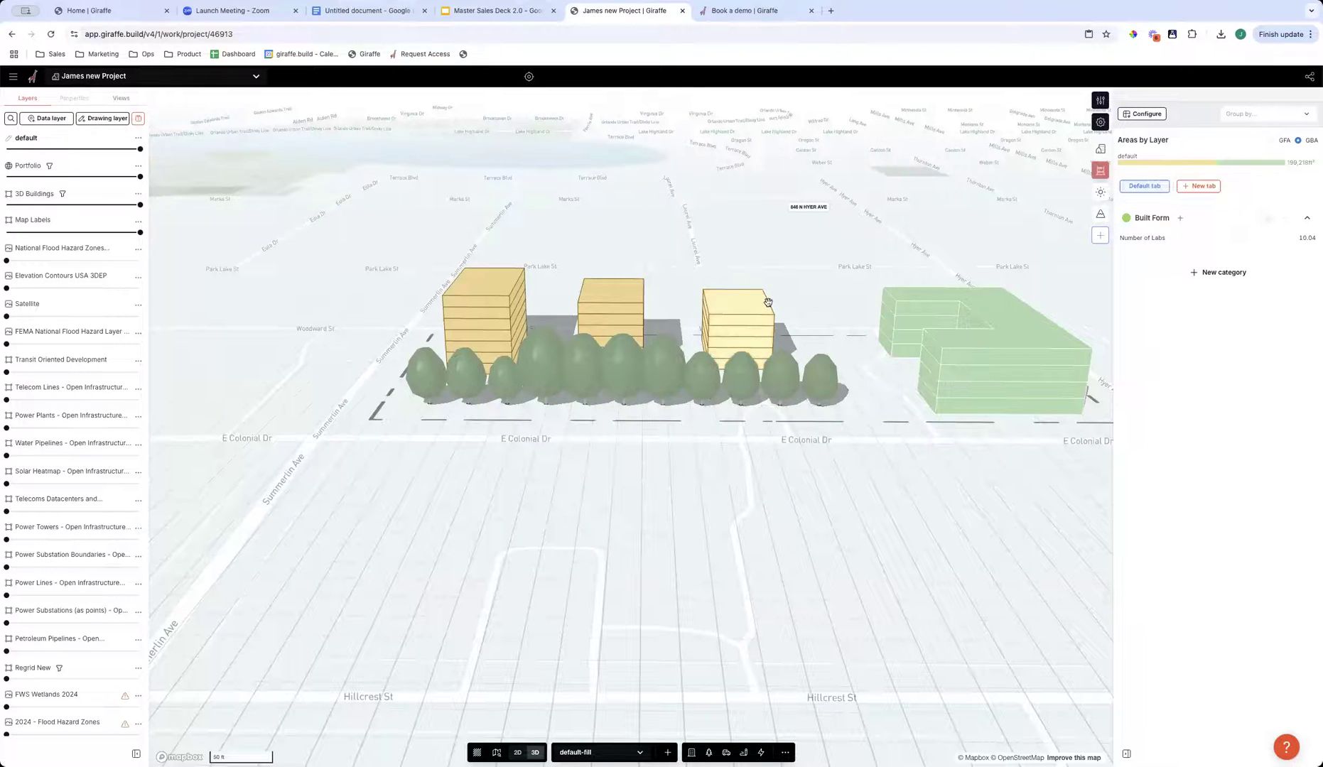
- Draw a Residential - Apartments flow about 80 ft long across E Colonial Dr from the site and set it to 5 levels
{"action": "left_click", "coordinate": [761, 752]}
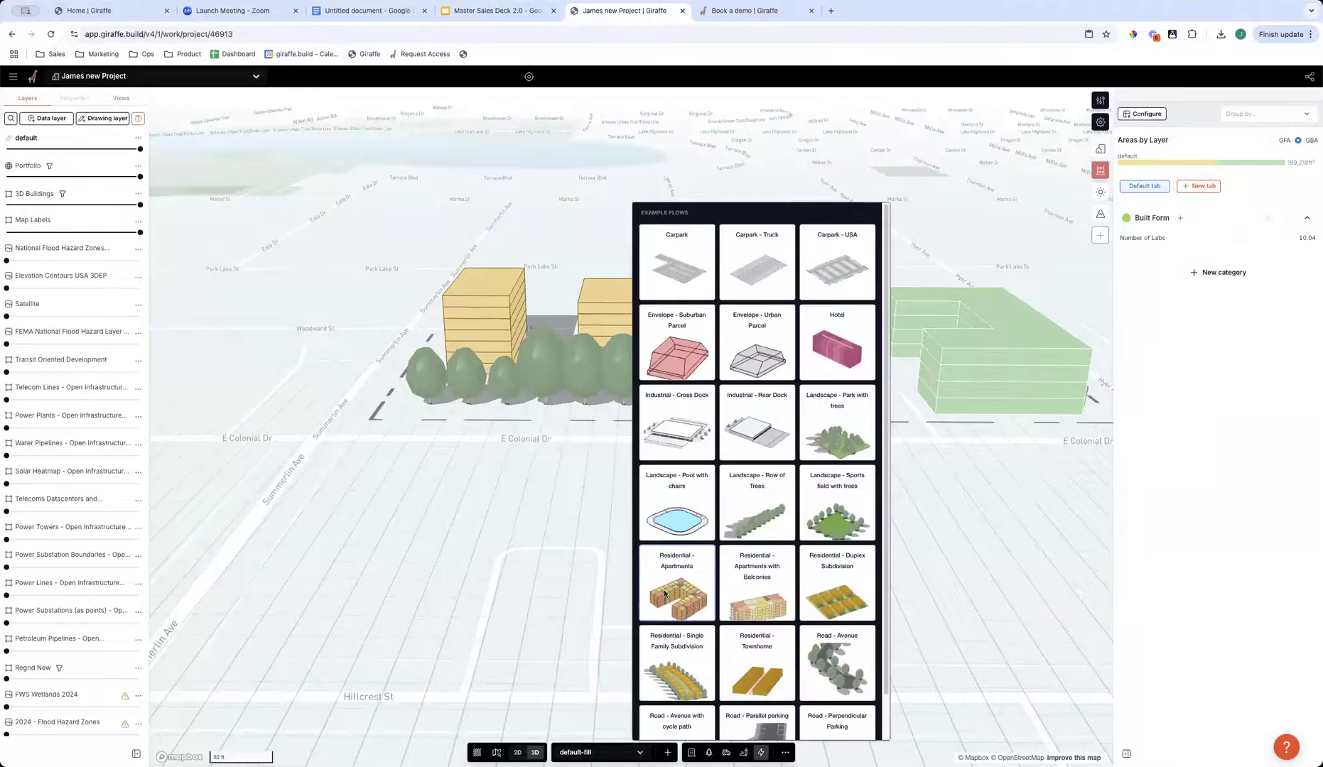
{"action": "left_click", "coordinate": [661, 561]}
{"action": "left_click", "coordinate": [413, 533]}
{"action": "left_click", "coordinate": [519, 533]}
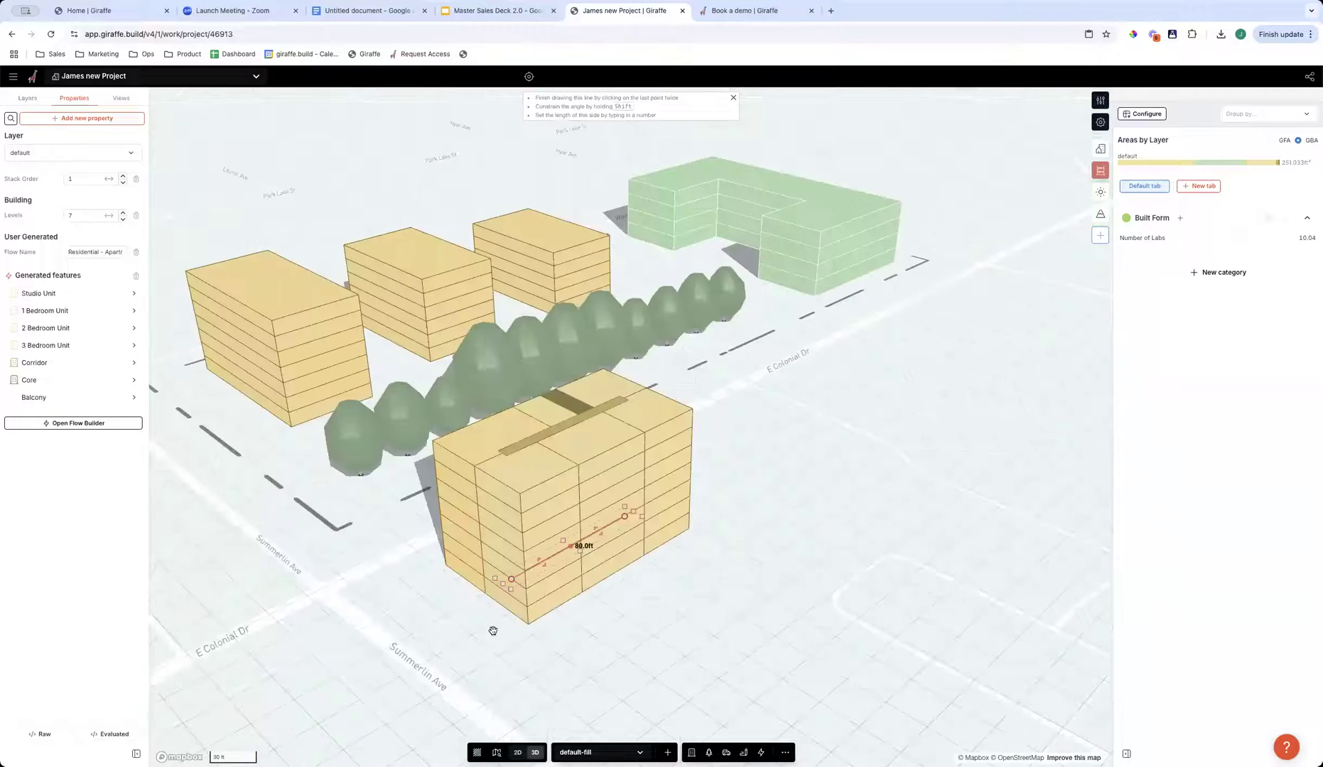
{"action": "left_click_drag", "start_coordinate": [109, 217], "coordinate": [88, 219]}
{"action": "right_click_drag", "start_coordinate": [851, 550], "coordinate": [815, 617]}
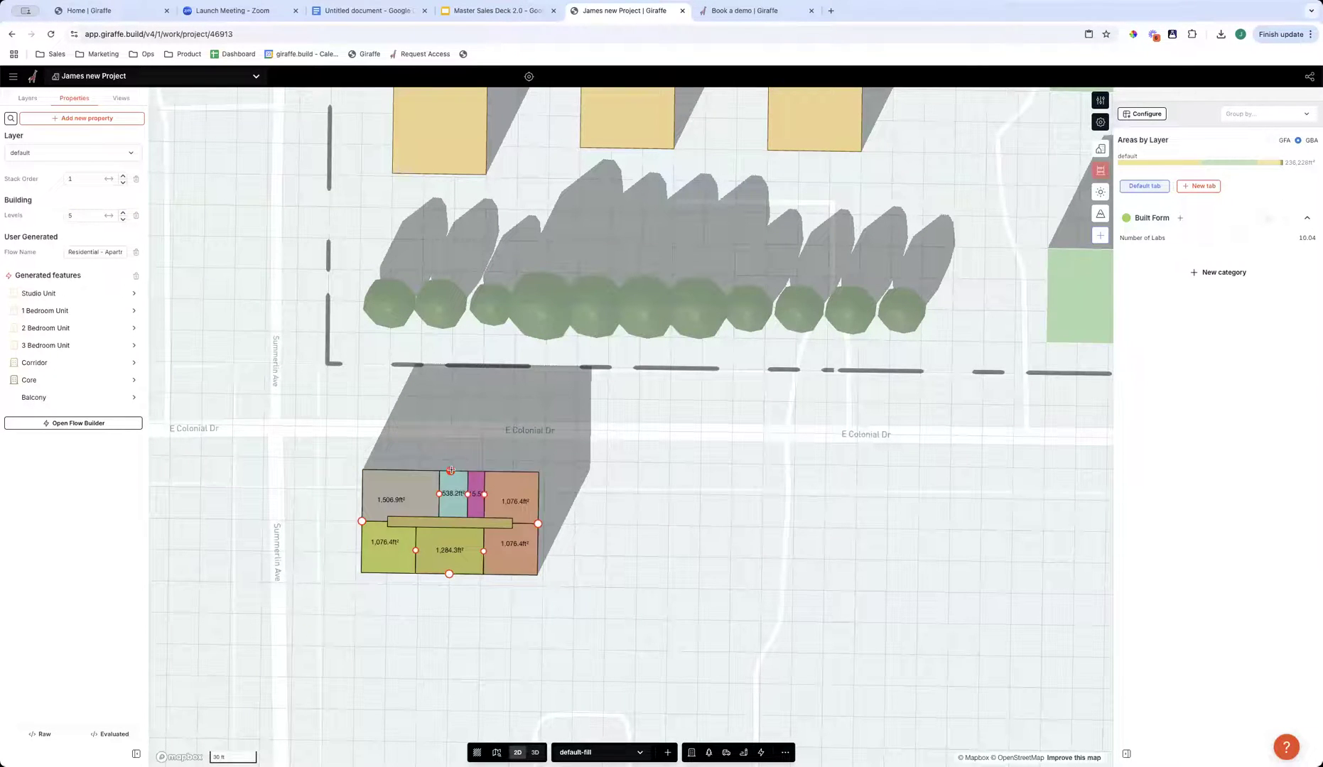
- Try extending the apartment building's street side across E Colonial Dr toward the site boundary
{"action": "left_click_drag", "start_coordinate": [450, 472], "coordinate": [452, 370]}
{"action": "left_click", "coordinate": [578, 528]}
{"action": "right_click_drag", "start_coordinate": [398, 605], "coordinate": [868, 528]}
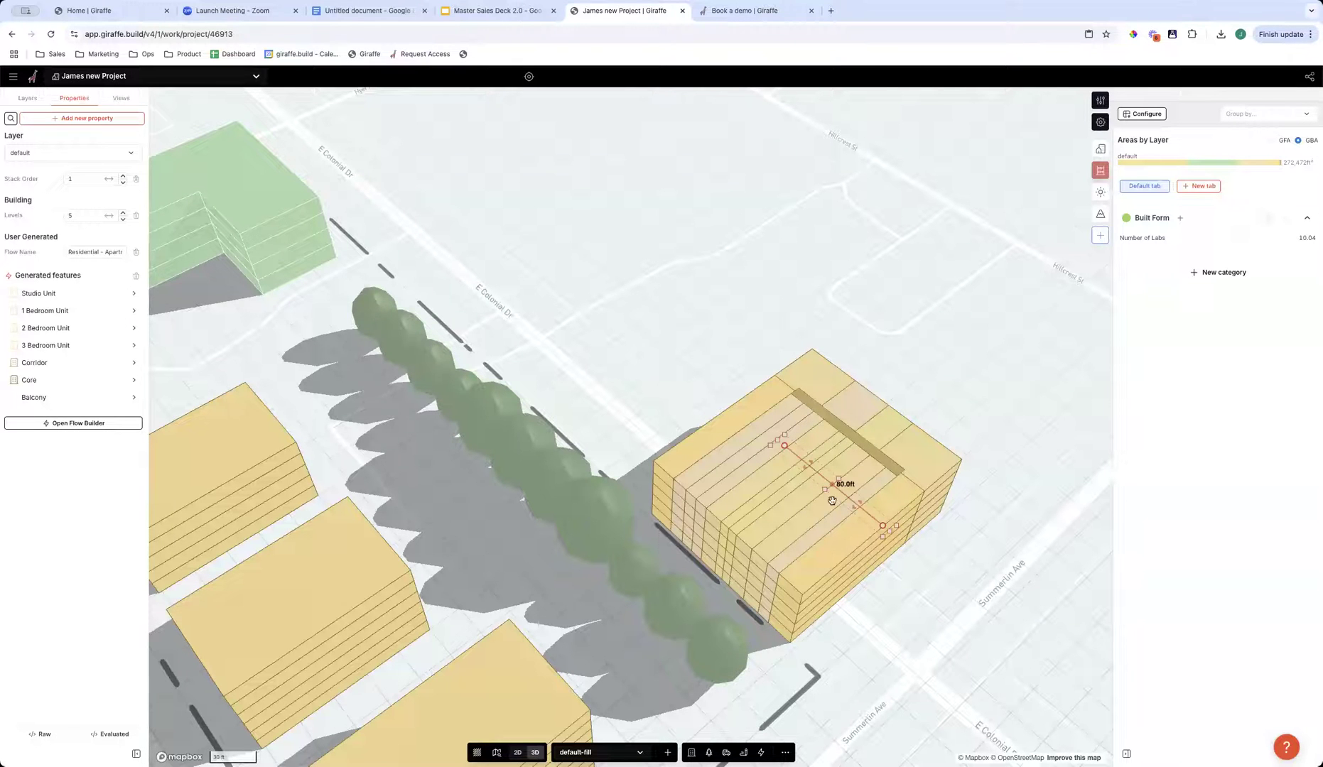
{"action": "scroll", "coordinate": [821, 512], "scroll_direction": "down", "scroll_amount": 3}
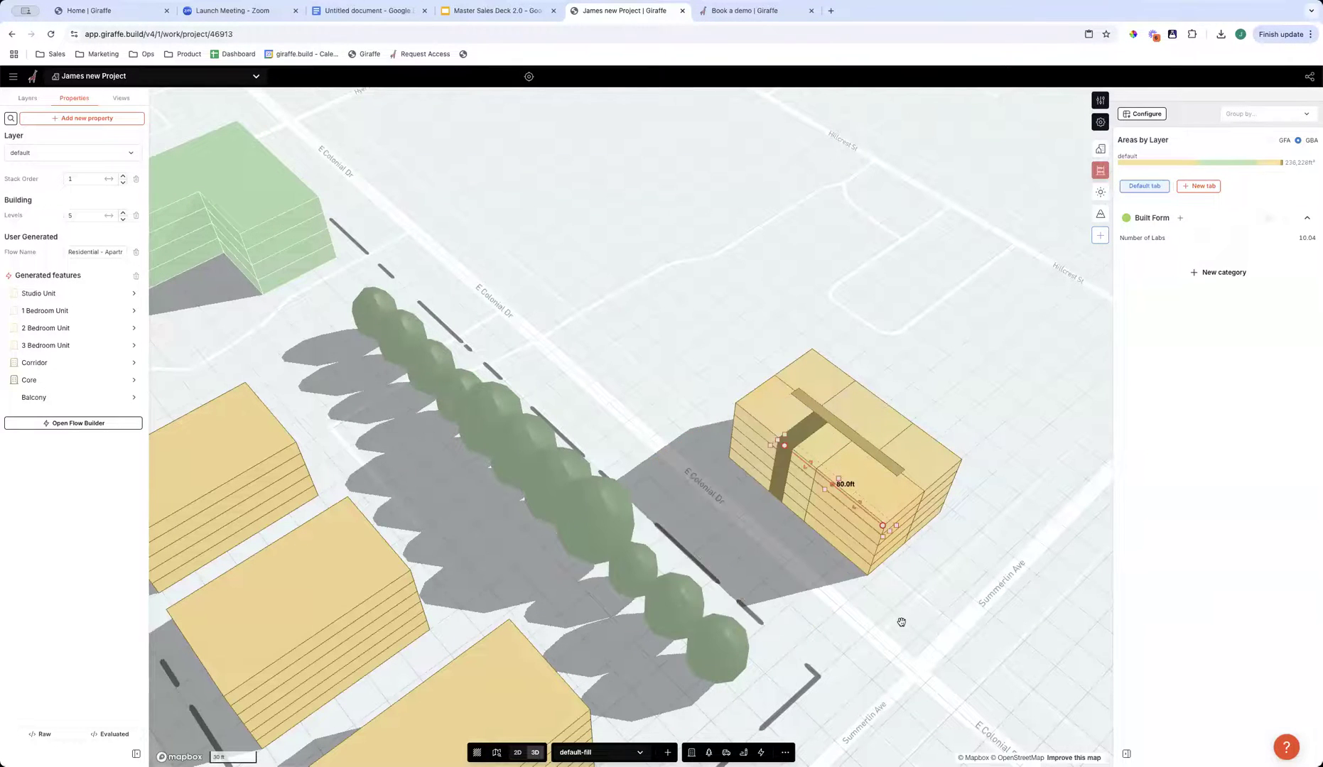
- Lengthen the apartment building across E Colonial Dr to about 160 ft, parallel to the road
{"action": "right_click_drag", "start_coordinate": [901, 620], "coordinate": [768, 629]}
{"action": "scroll", "coordinate": [714, 500], "scroll_direction": "up", "scroll_amount": 3}
{"action": "scroll", "coordinate": [771, 532], "scroll_direction": "down", "scroll_amount": 3}
{"action": "right_click_drag", "start_coordinate": [748, 552], "coordinate": [692, 547]}
{"action": "right_click_drag", "start_coordinate": [619, 439], "coordinate": [607, 419]}
{"action": "left_click_drag", "start_coordinate": [602, 417], "coordinate": [658, 456]}
{"action": "right_click_drag", "start_coordinate": [611, 499], "coordinate": [701, 503]}
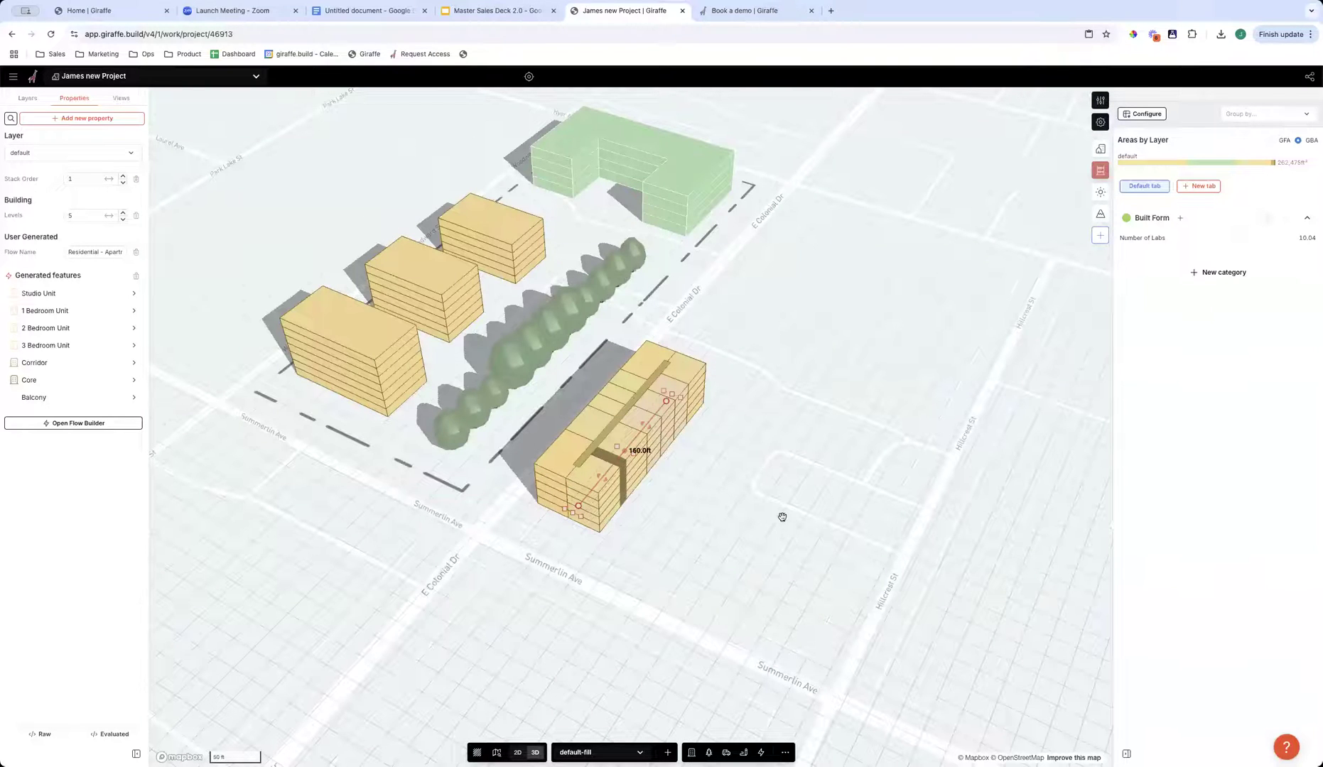
{"action": "right_click_drag", "start_coordinate": [848, 517], "coordinate": [661, 528]}
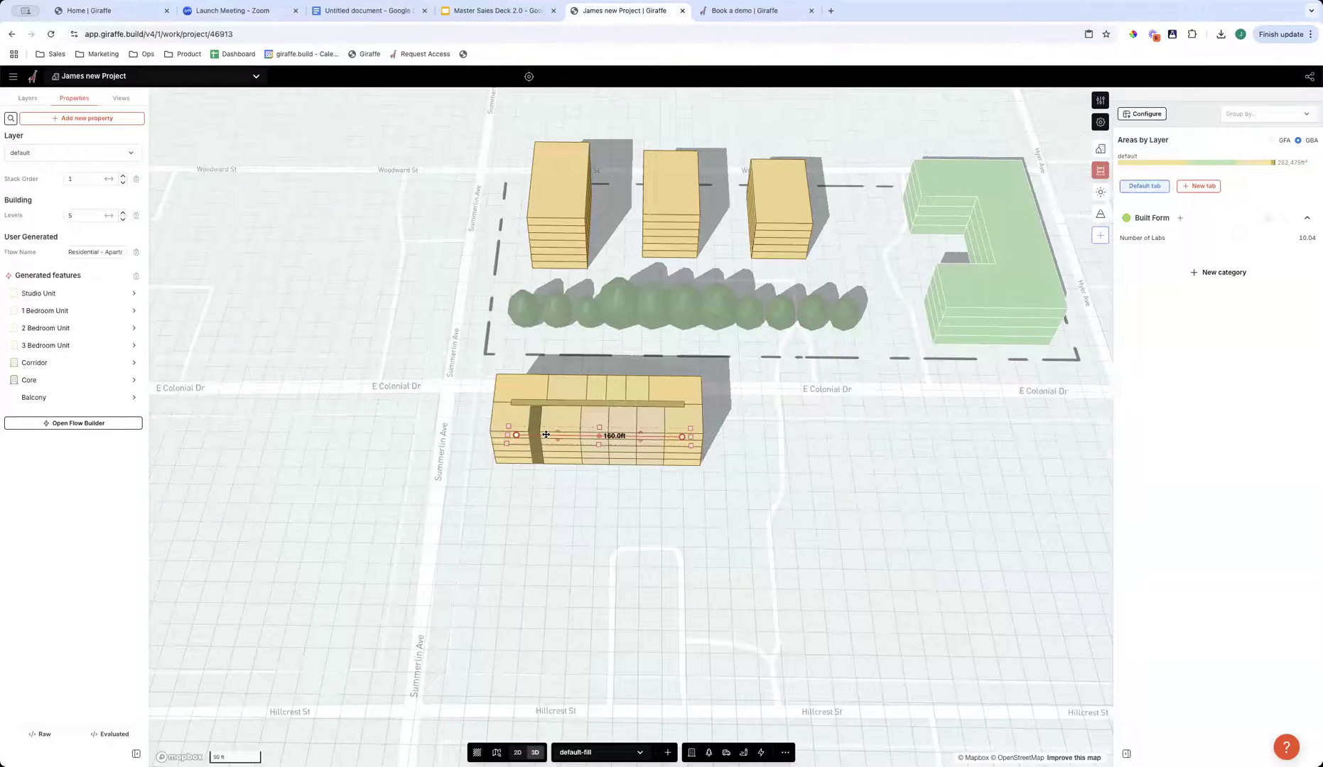
{"action": "left_click", "coordinate": [749, 542]}
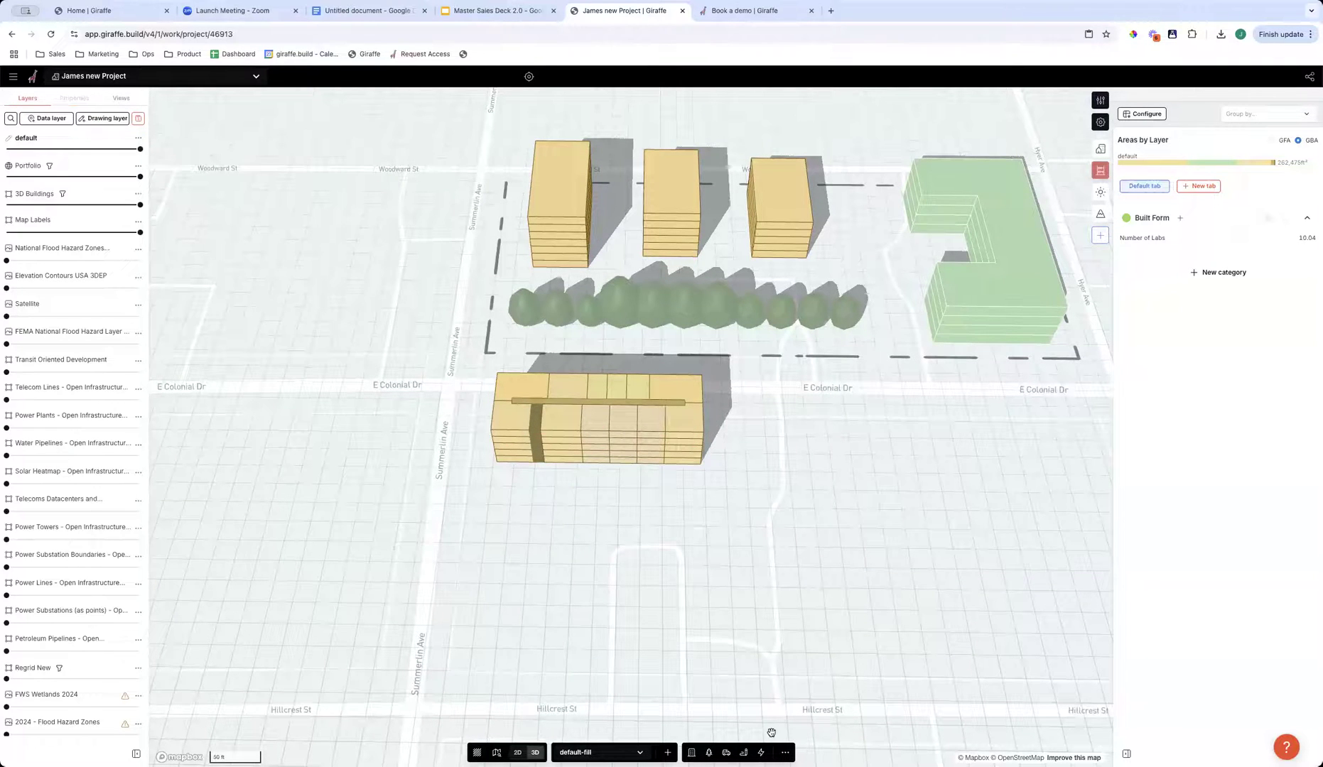
- Try drawing another Residential - Apartments flow about 248 ft long beyond the existing apartment building and delete it
{"action": "left_click", "coordinate": [760, 752]}
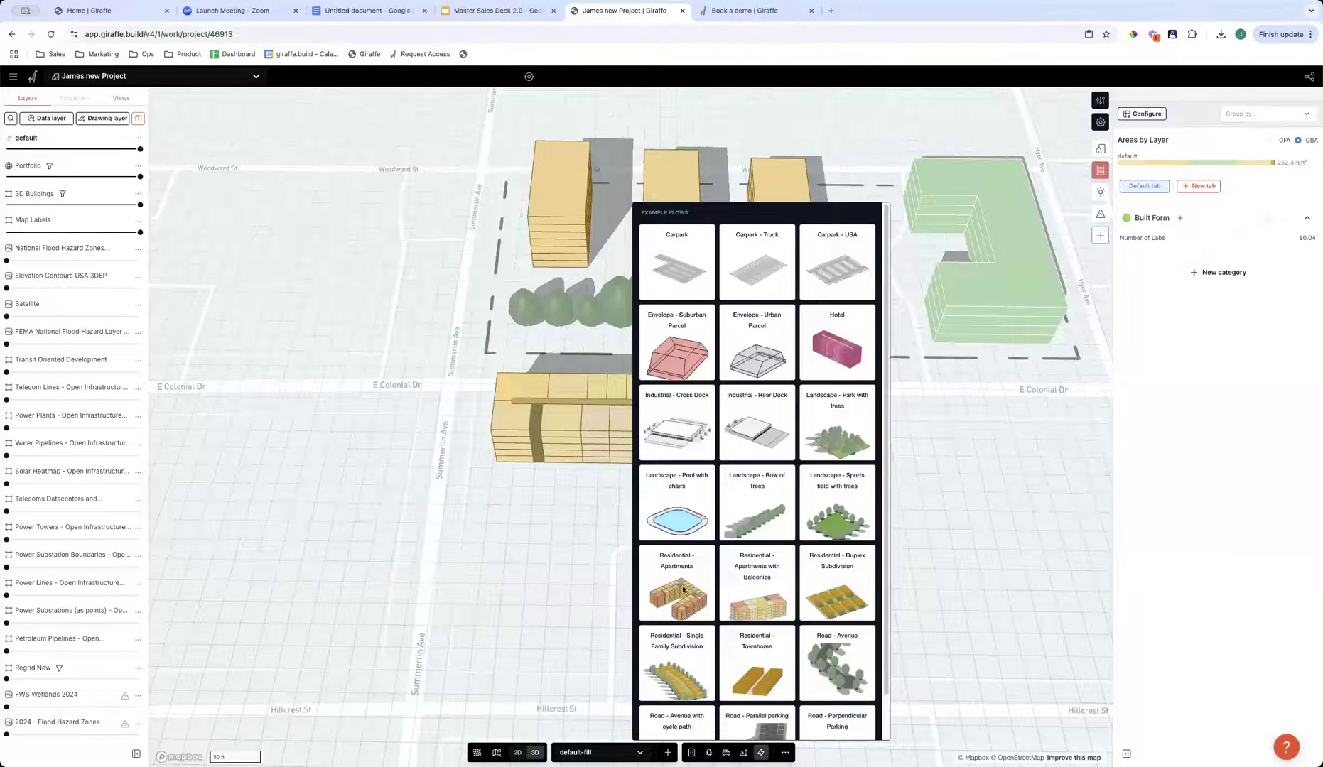
{"action": "left_click", "coordinate": [678, 589]}
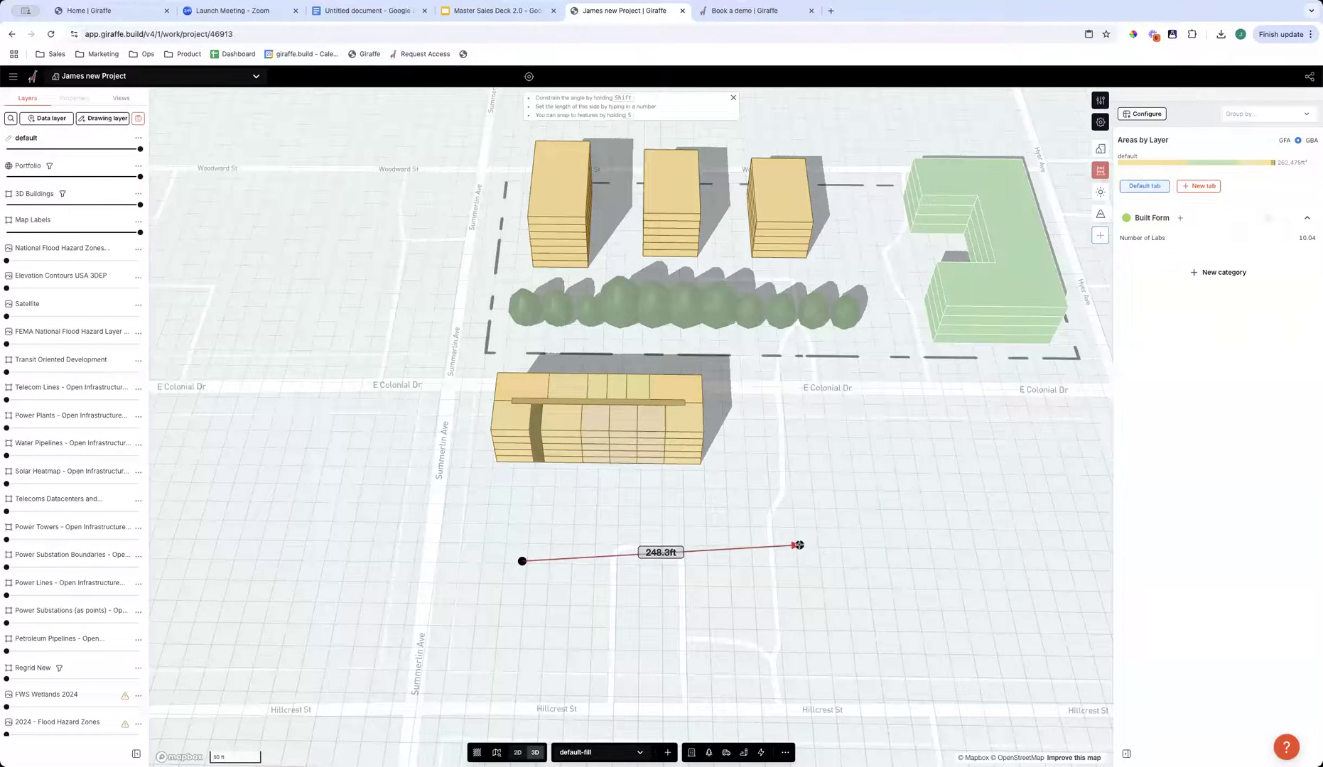
{"action": "double_click", "coordinate": [800, 545]}
{"action": "key", "text": "Delete"}
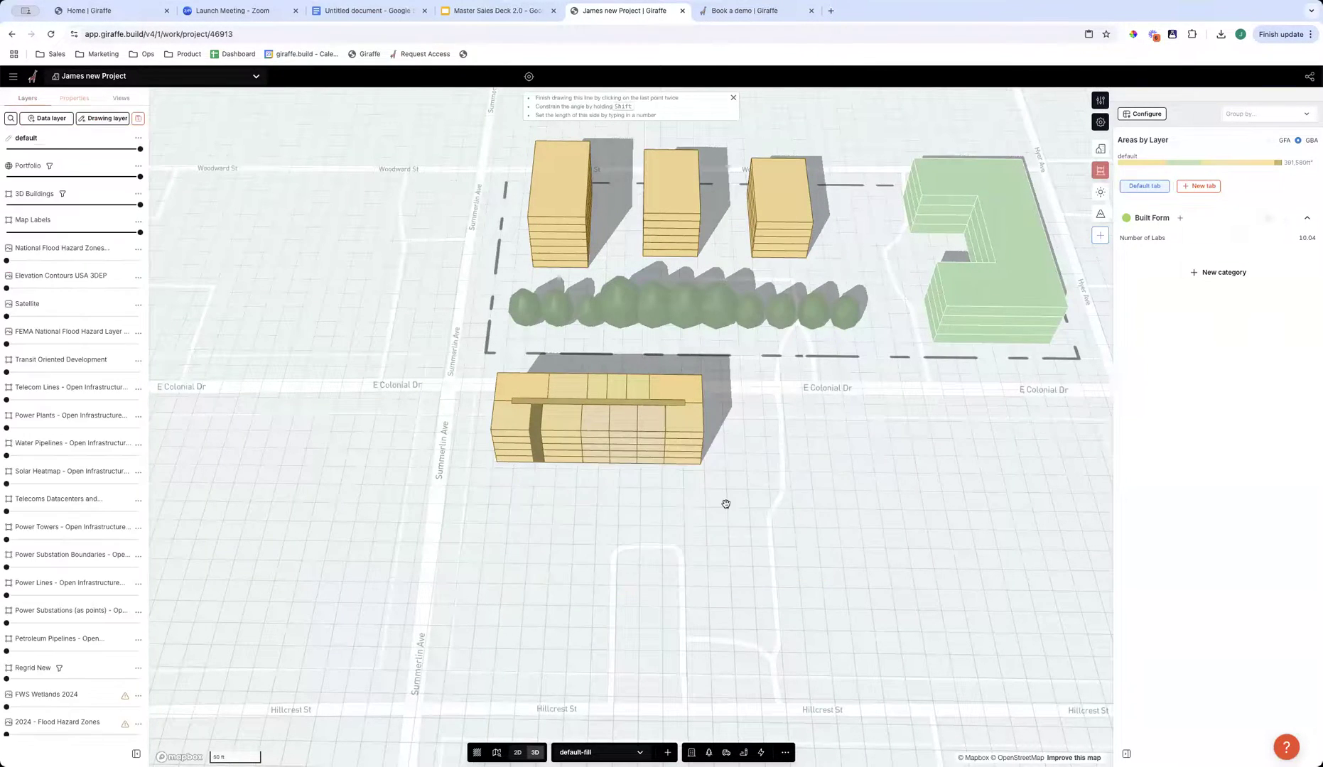
- Inspect the apartment building from several sides and view its 1 Bedroom Unit's Apartment parameters
{"action": "left_click", "coordinate": [639, 455]}
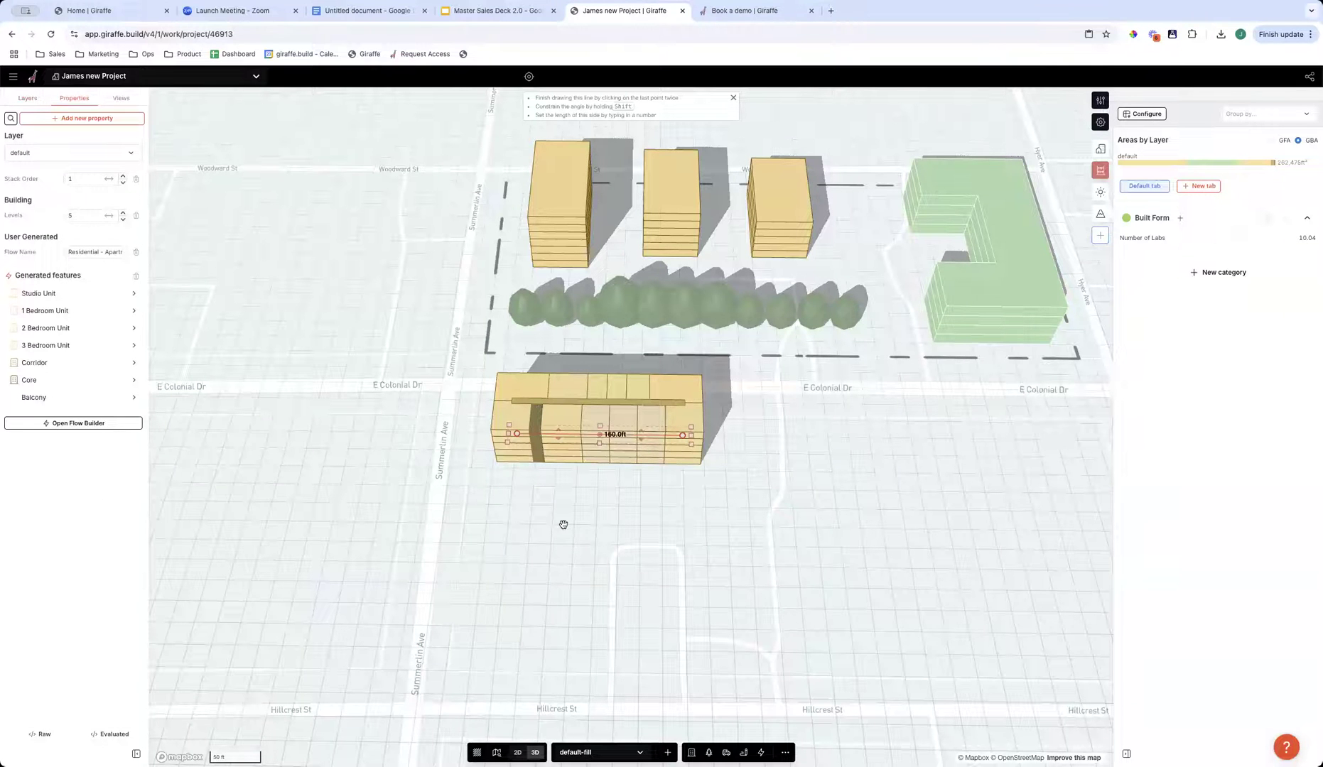
{"action": "mouse_move", "coordinate": [616, 552]}
{"action": "right_mouse_down"}
{"action": "mouse_move", "coordinate": [632, 559]}
{"action": "mouse_move", "coordinate": [609, 459]}
{"action": "right_mouse_up"}
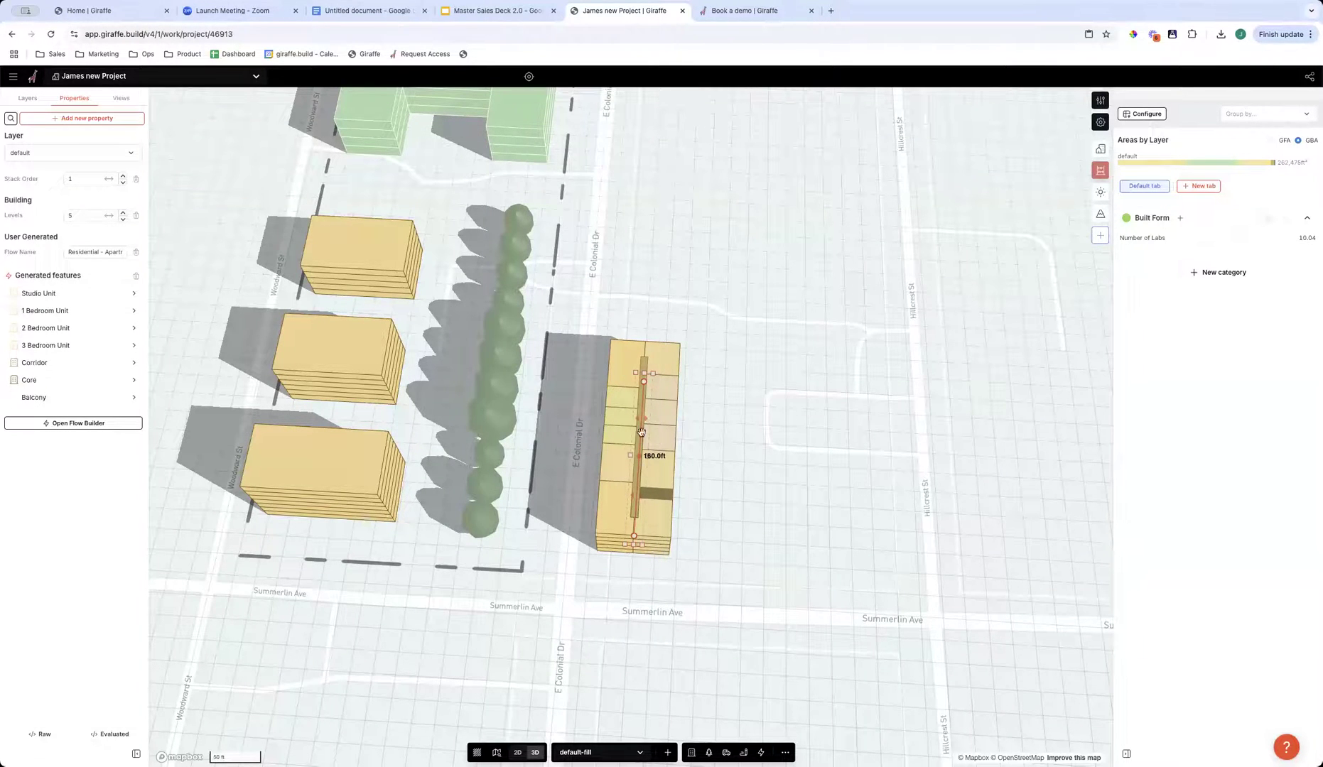
{"action": "right_click_drag", "start_coordinate": [665, 588], "coordinate": [652, 450]}
{"action": "scroll", "coordinate": [652, 450], "scroll_direction": "up", "scroll_amount": 4}
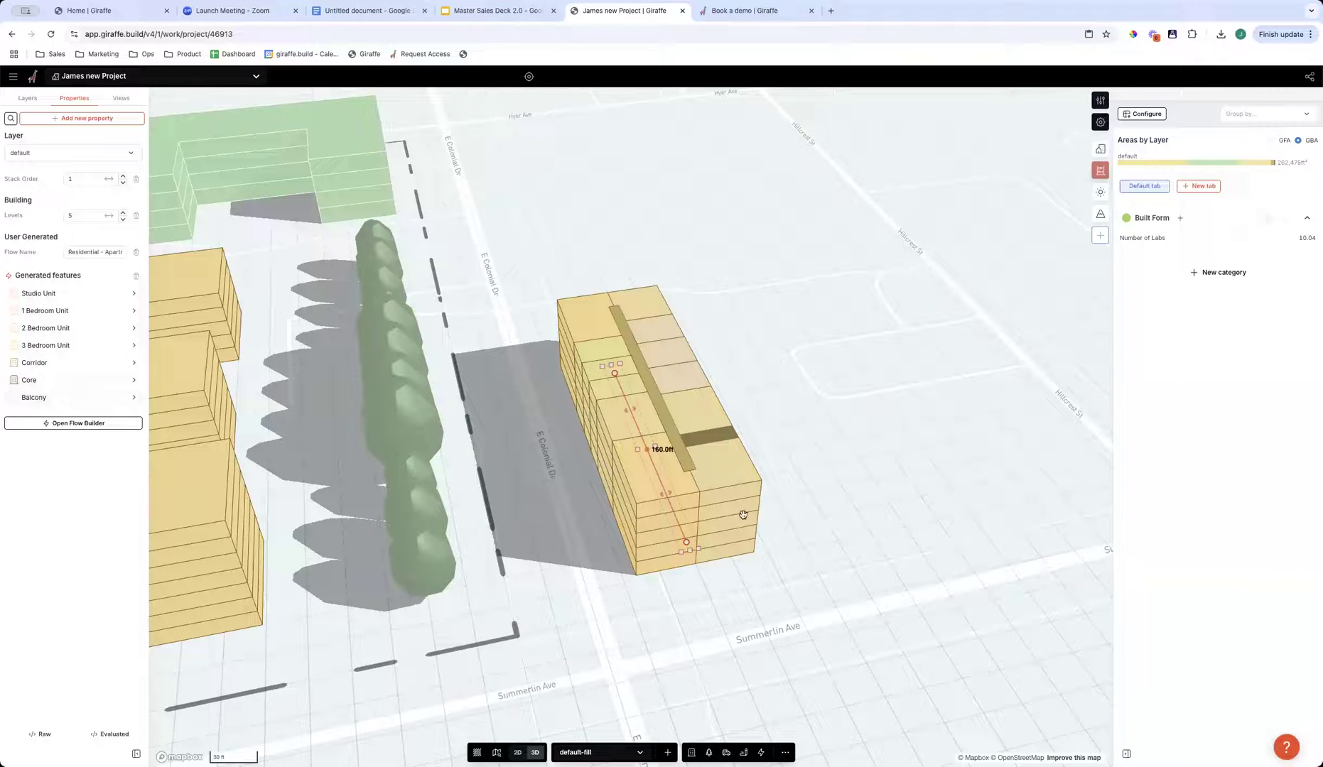
{"action": "right_click_drag", "start_coordinate": [782, 569], "coordinate": [410, 526]}
{"action": "right_click_drag", "start_coordinate": [593, 442], "coordinate": [248, 402]}
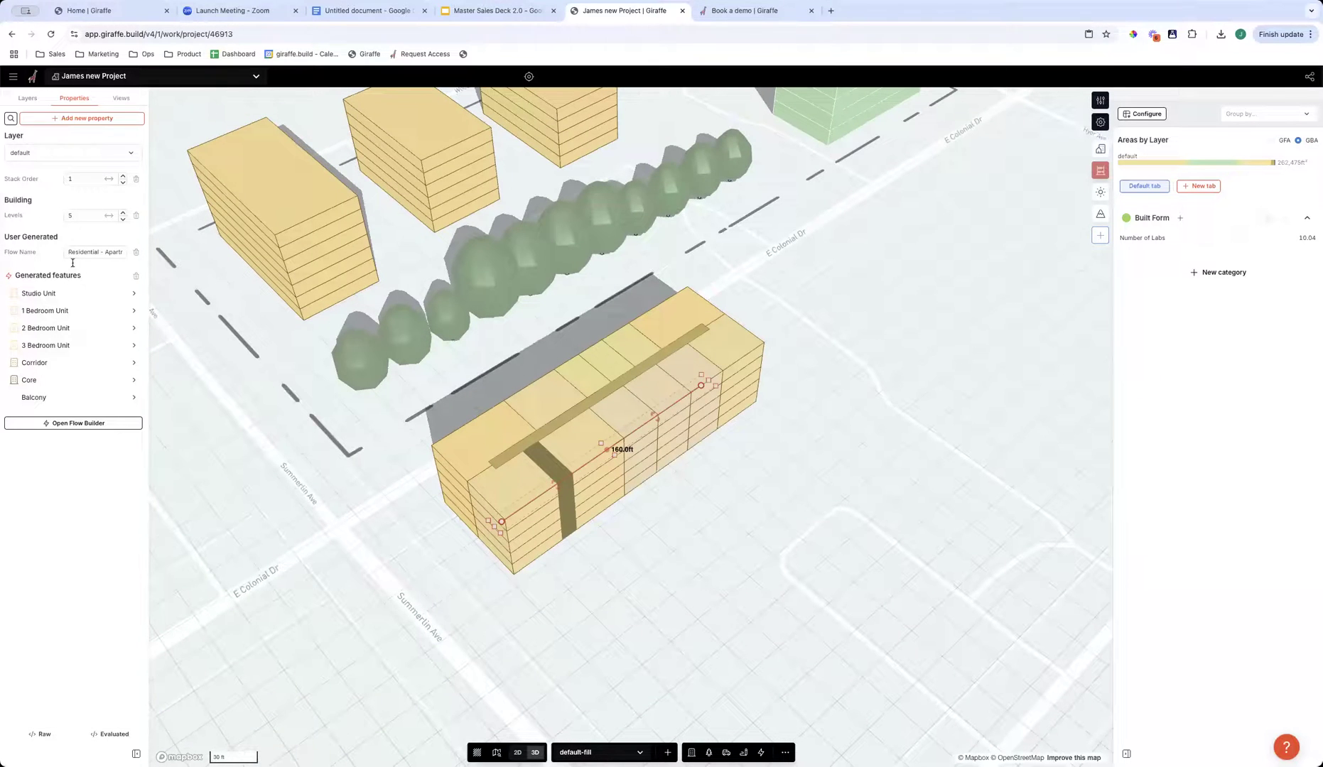
{"action": "left_click", "coordinate": [45, 311]}
{"action": "left_click", "coordinate": [45, 109]}
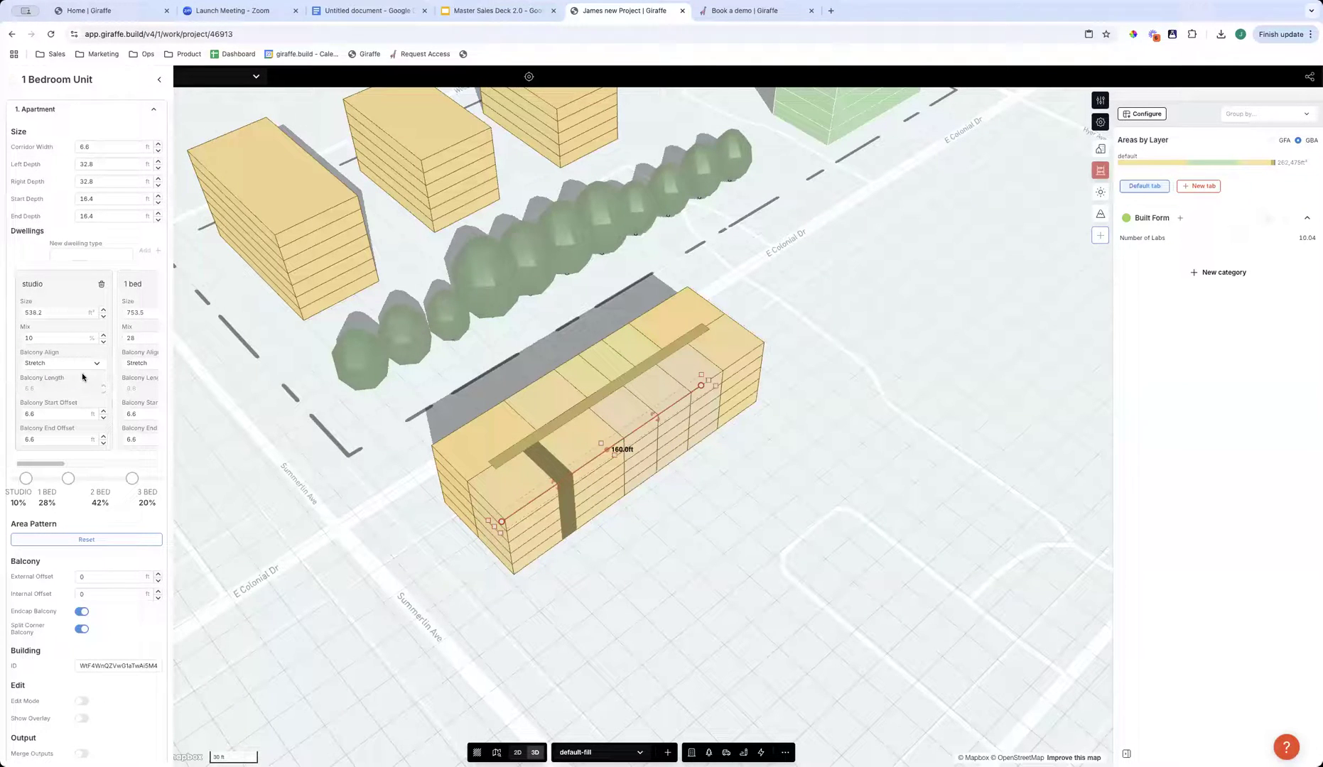
{"action": "left_click", "coordinate": [462, 534]}
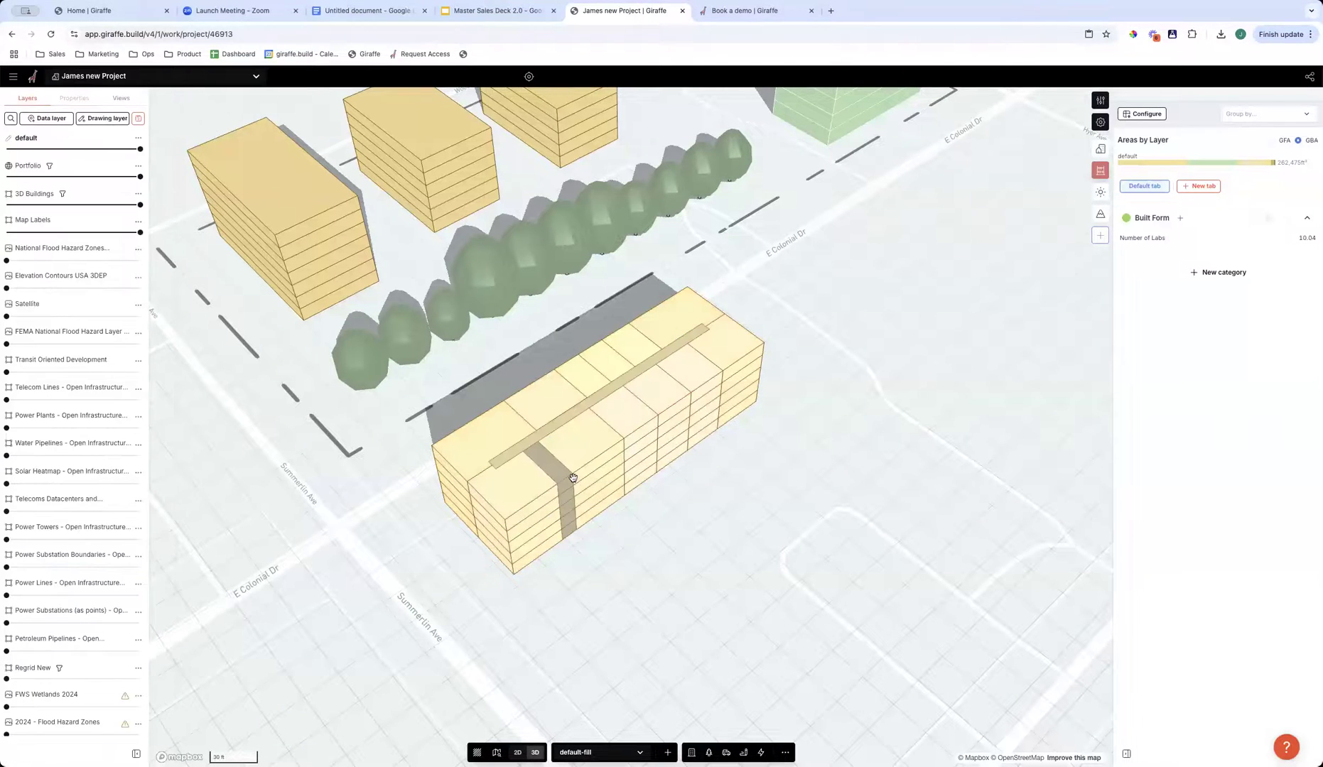
- Review the apartment building's 2 Bedroom Unit output and Studio Unit Apartment parameters
{"action": "left_click", "coordinate": [573, 478]}
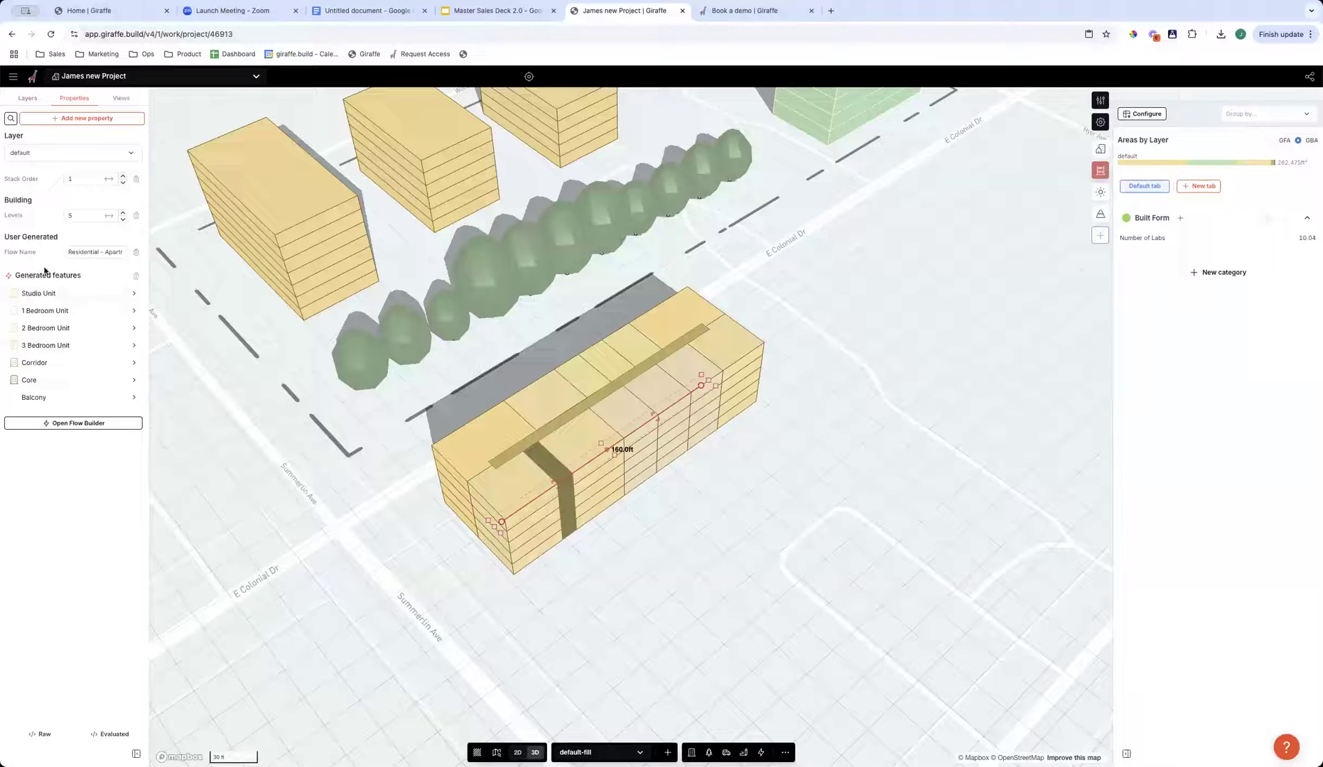
{"action": "left_click", "coordinate": [37, 329]}
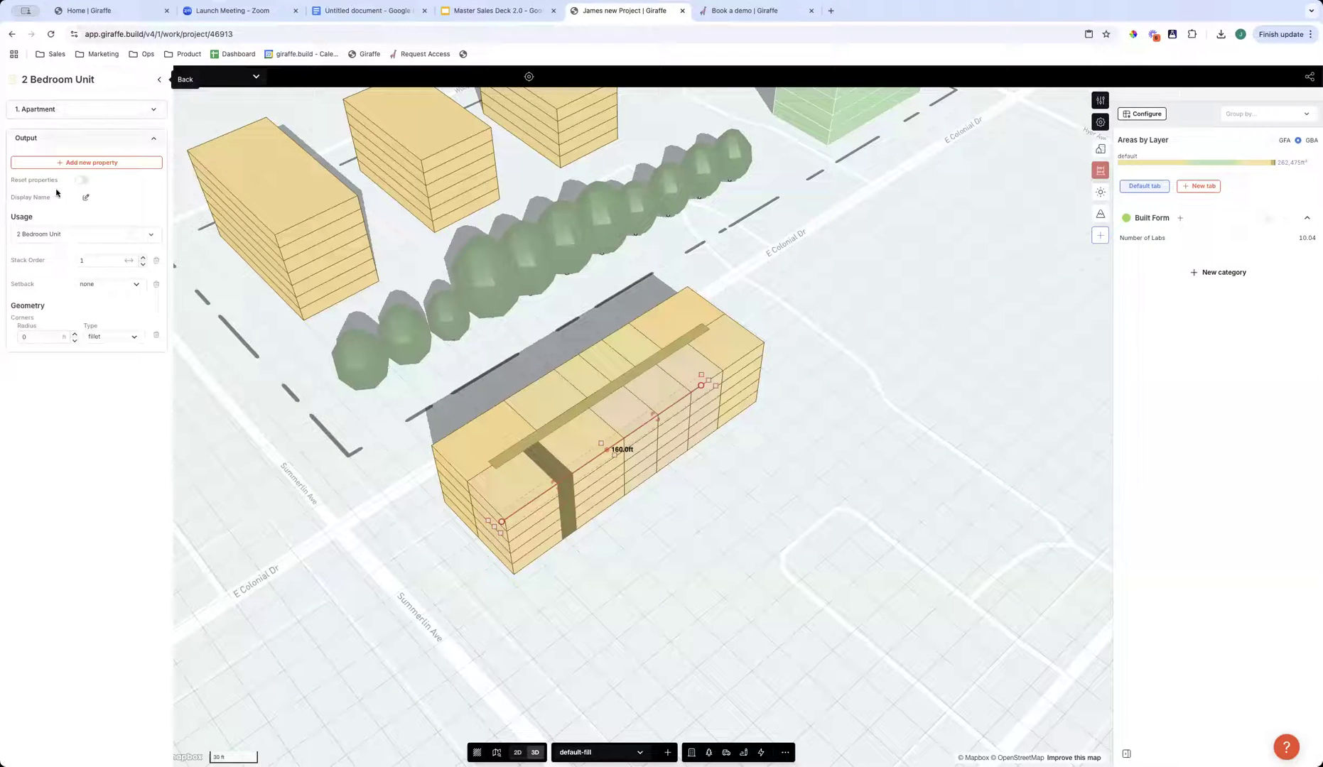
{"action": "left_click", "coordinate": [159, 79]}
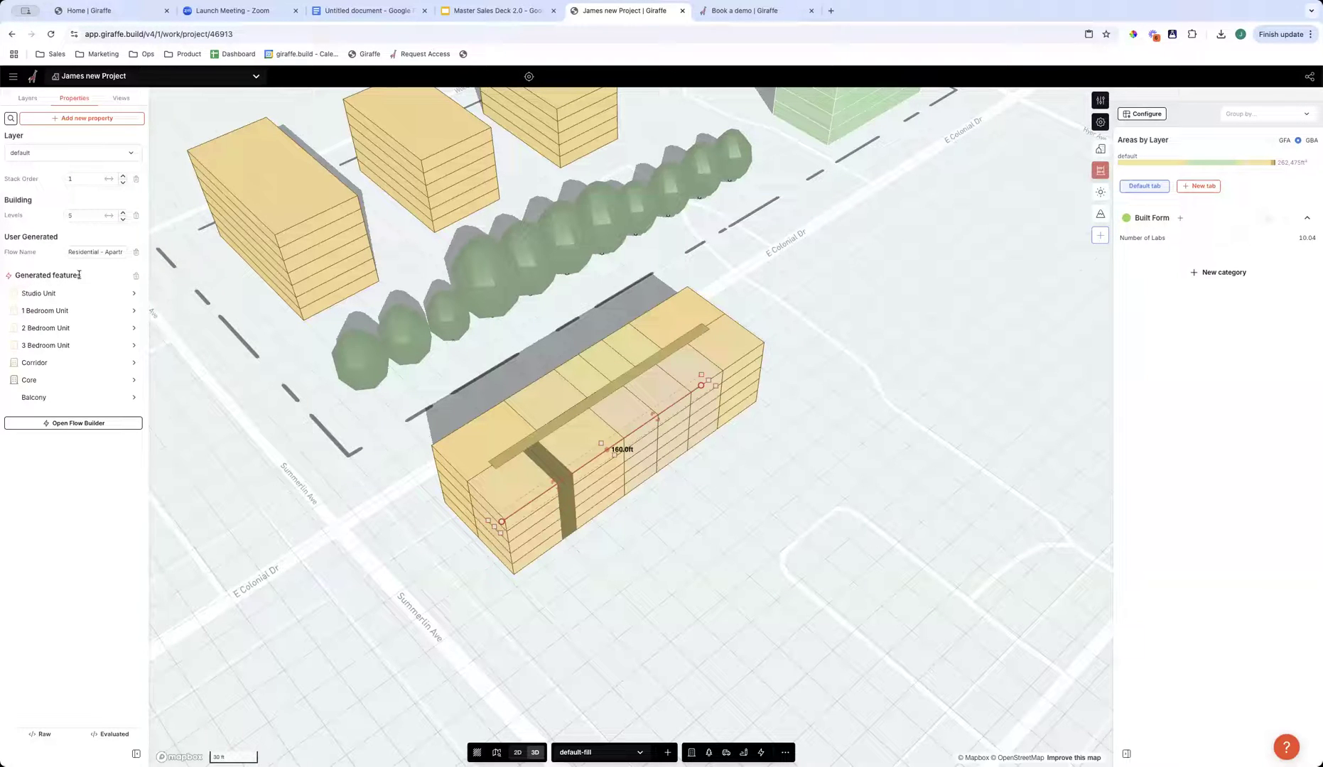
{"action": "left_click", "coordinate": [39, 295]}
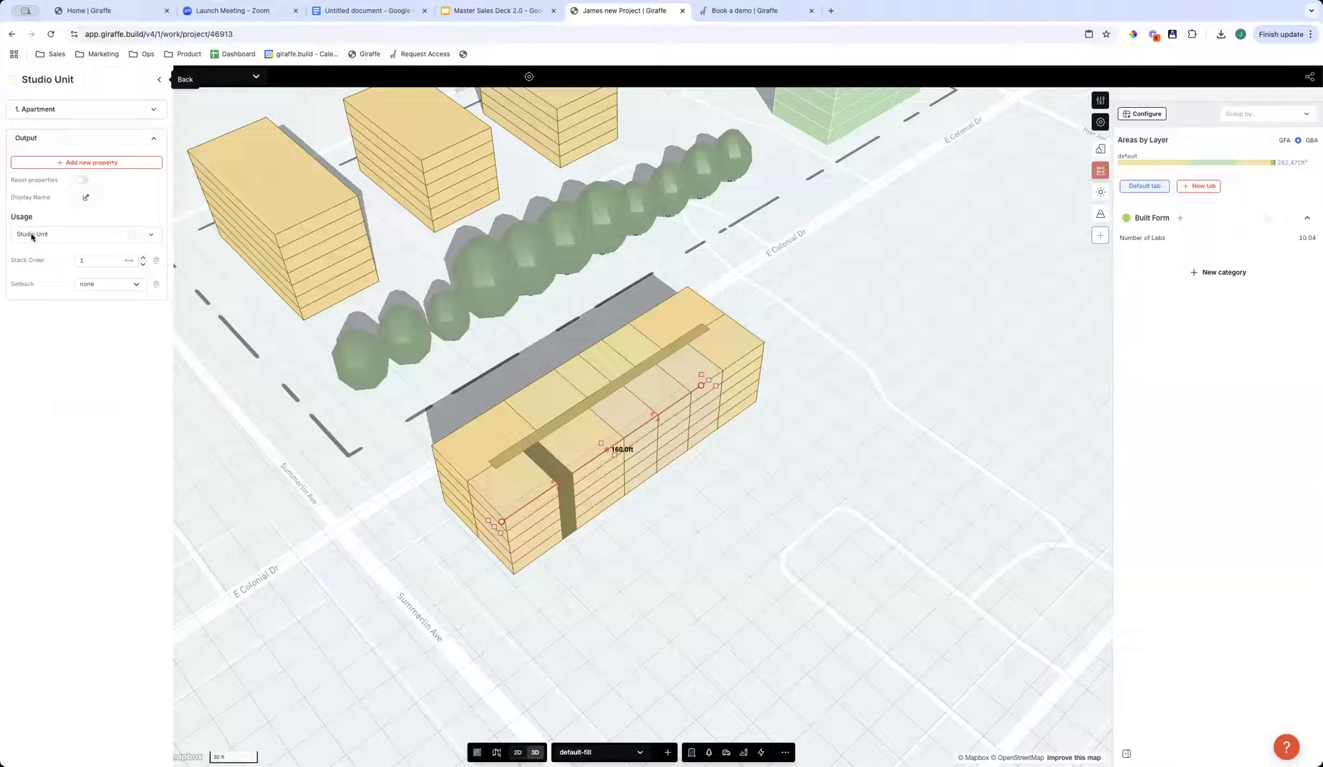
{"action": "left_click", "coordinate": [69, 109]}
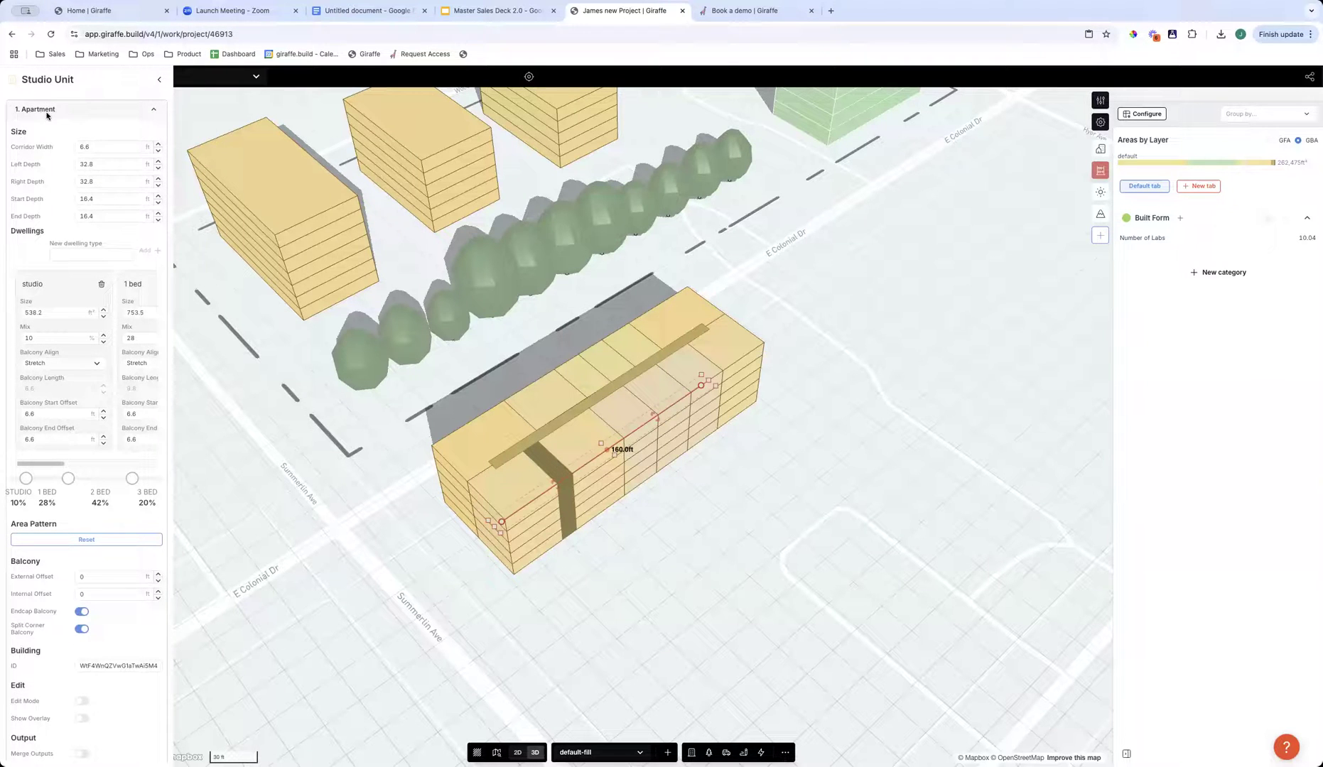
{"action": "left_click", "coordinate": [159, 80]}
- Adjust the apartment dwelling mix to 31% studio, 34% 1 bed, 29% 2 bed and 6% 3 bed
{"action": "left_click", "coordinate": [44, 357]}
{"action": "left_click", "coordinate": [96, 111]}
{"action": "mouse_move", "coordinate": [69, 478]}
{"action": "left_mouse_down"}
{"action": "mouse_move", "coordinate": [85, 478]}
{"action": "mouse_move", "coordinate": [48, 481]}
{"action": "left_mouse_up"}
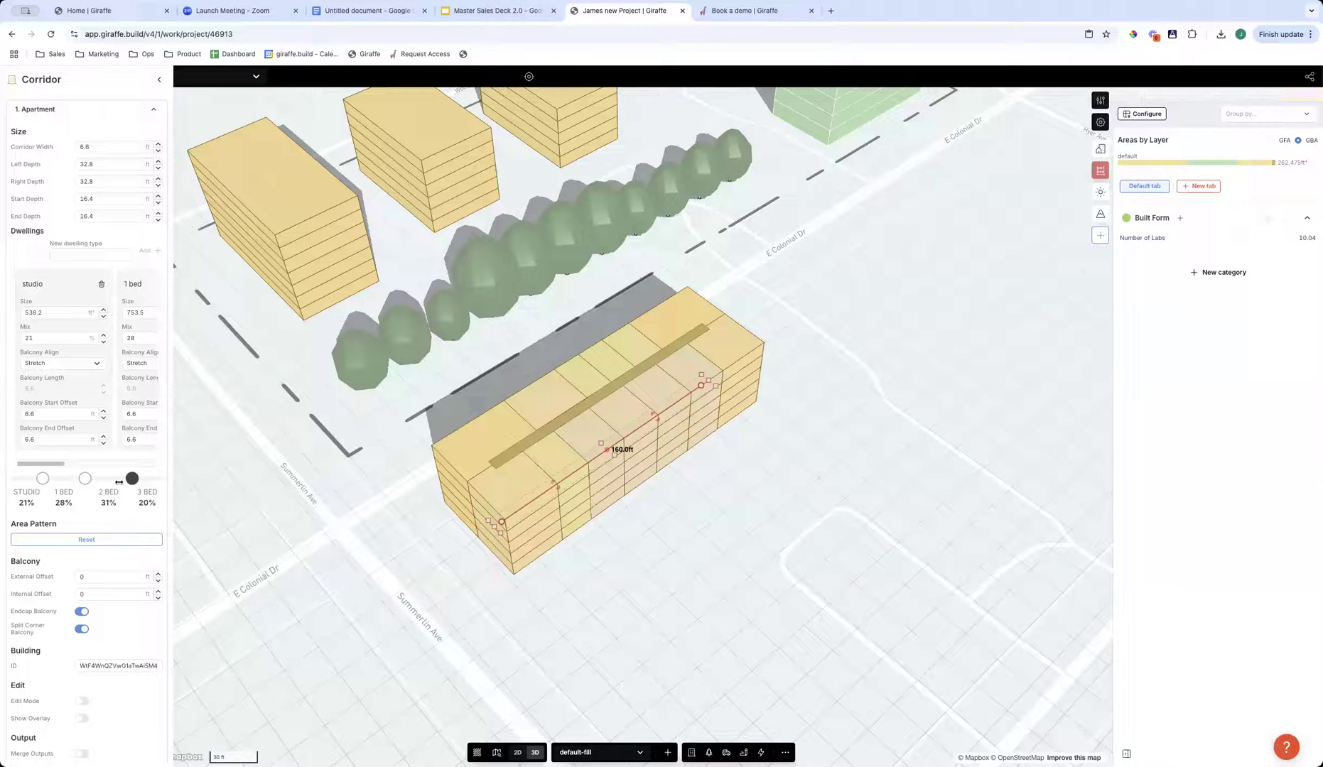
{"action": "left_click_drag", "start_coordinate": [132, 479], "coordinate": [57, 478]}
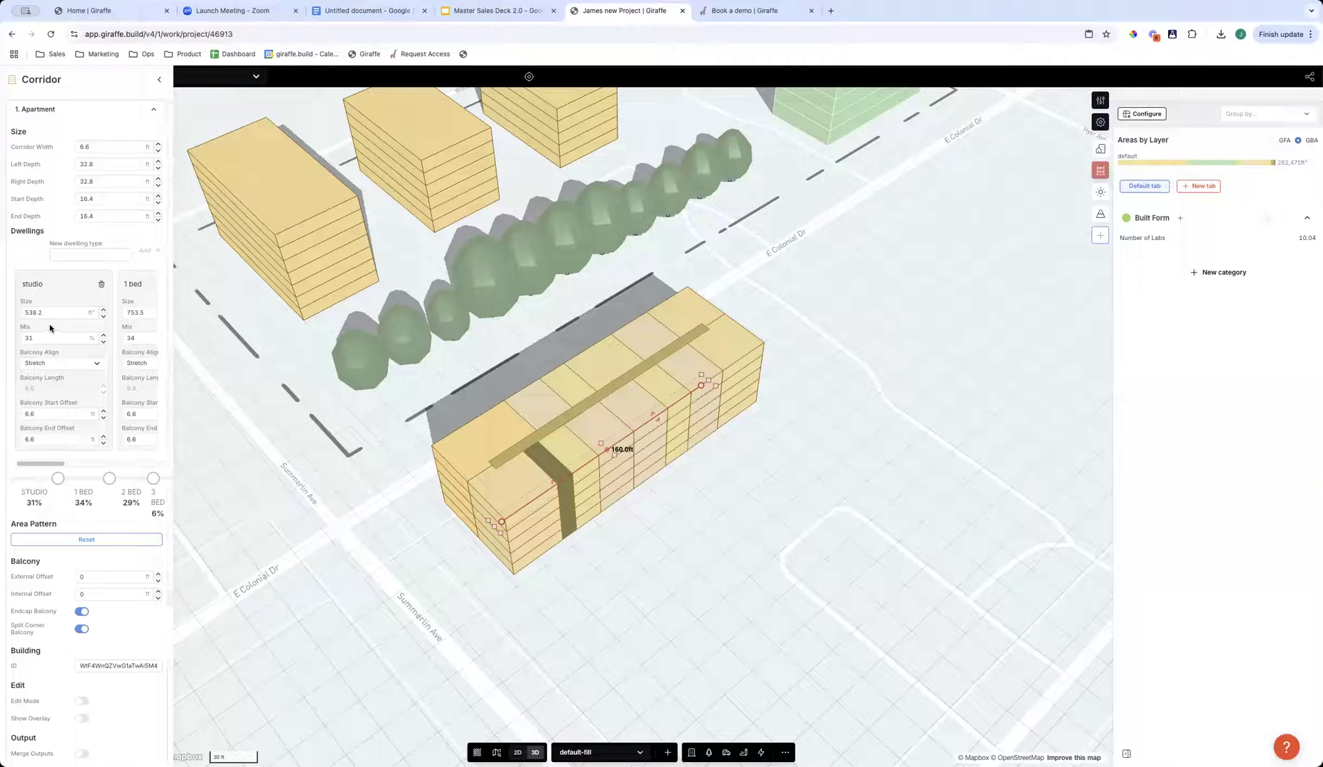
- Open the apartment building's unit layout in plan for editing
{"action": "left_click_drag", "start_coordinate": [48, 312], "coordinate": [18, 317]}
{"action": "left_click", "coordinate": [676, 531]}
{"action": "double_click", "coordinate": [614, 452]}
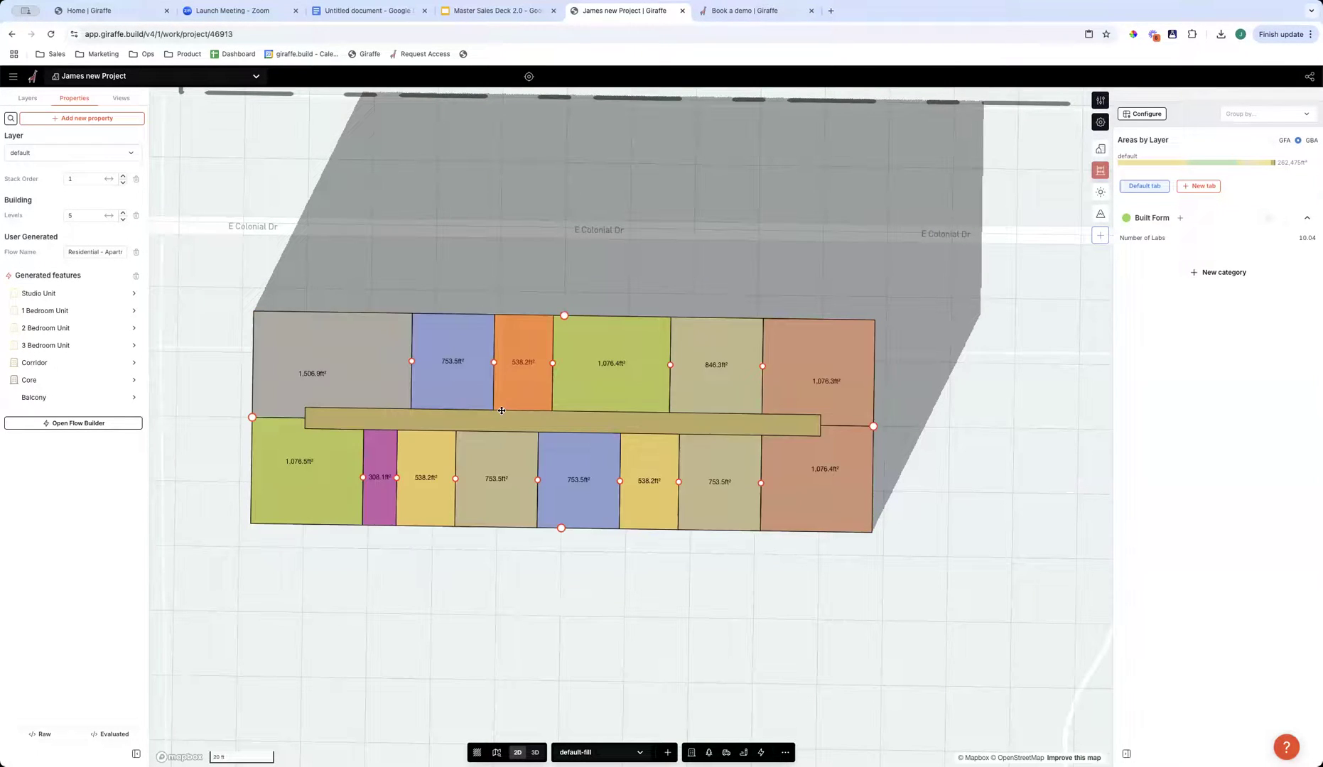
- Set the apartment flow's corridor width to 6 ft and its left and right depths to 33 ft
{"action": "left_click", "coordinate": [43, 345]}
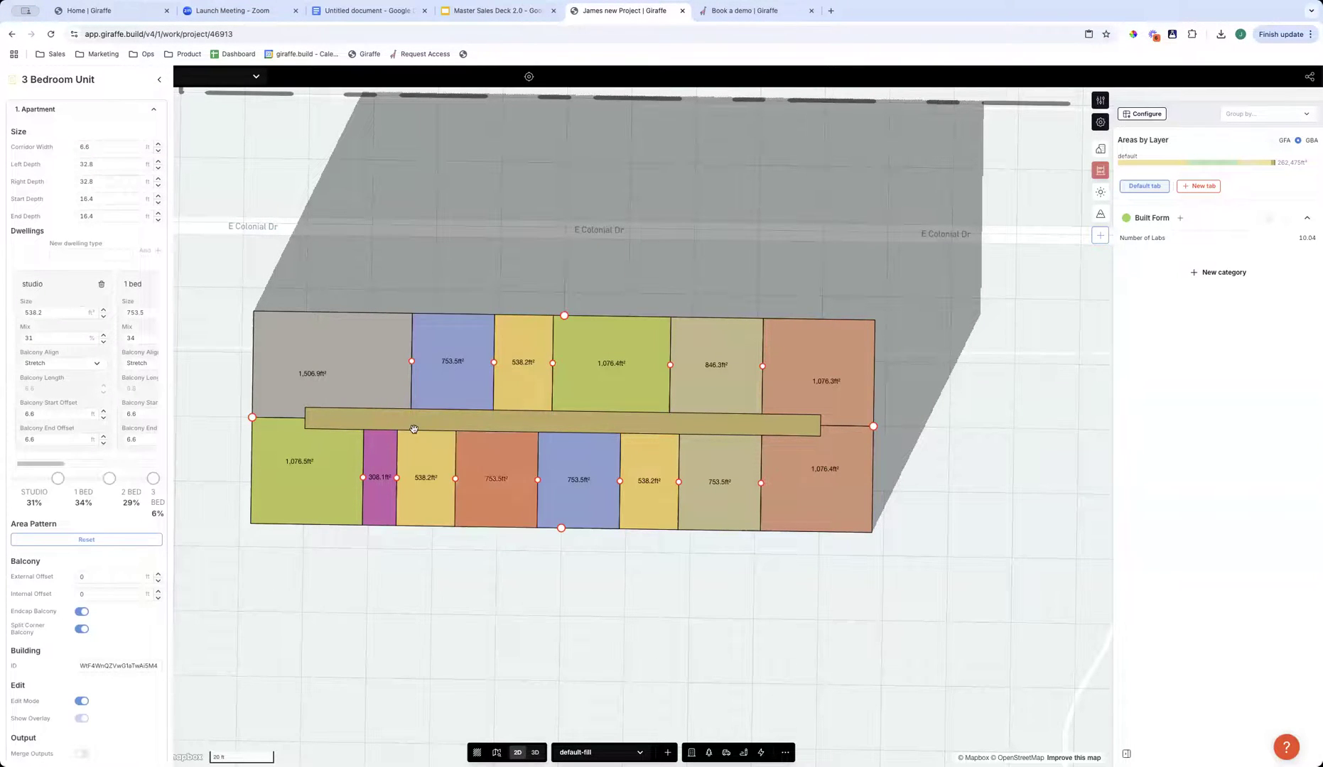
{"action": "left_click_drag", "start_coordinate": [103, 163], "coordinate": [48, 147]}
{"action": "type", "text": "6"}
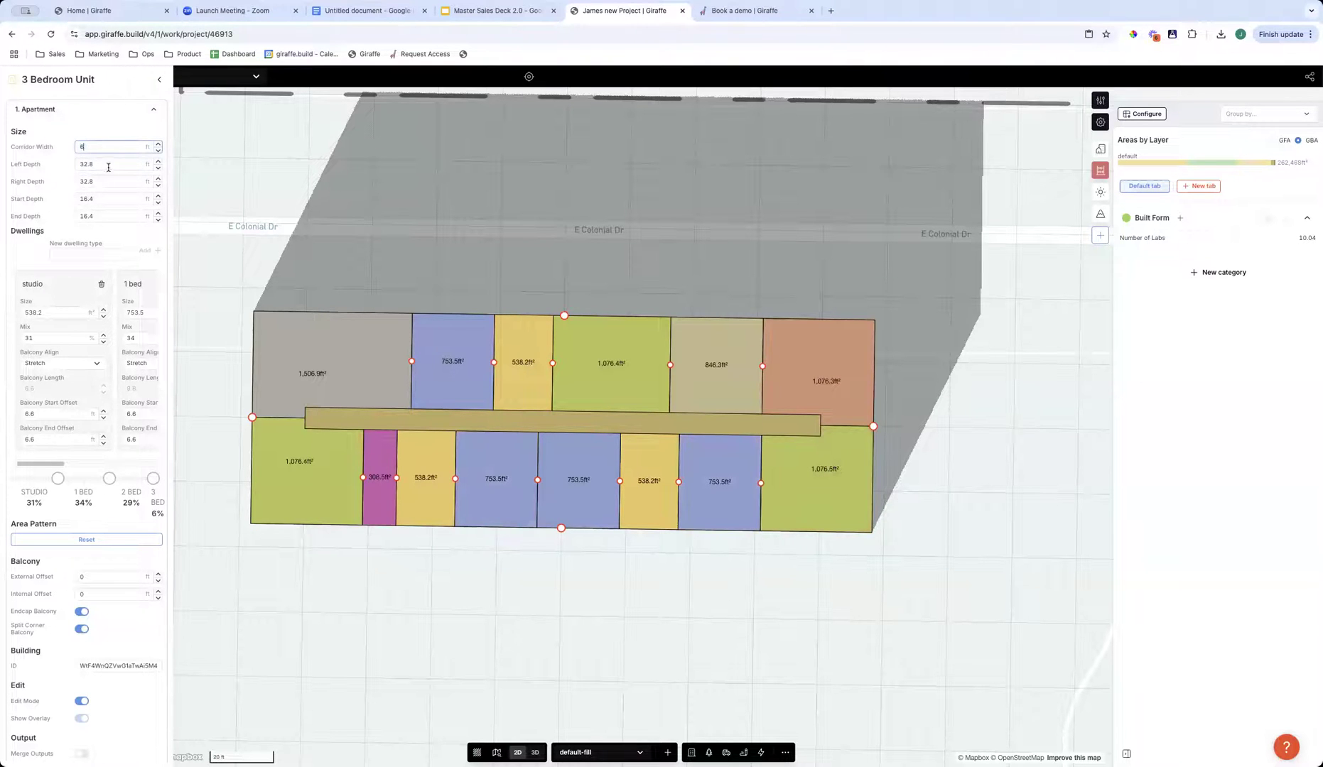
{"action": "left_click", "coordinate": [112, 164]}
{"action": "type", "text": "33"}
{"action": "key", "text": "Tab"}
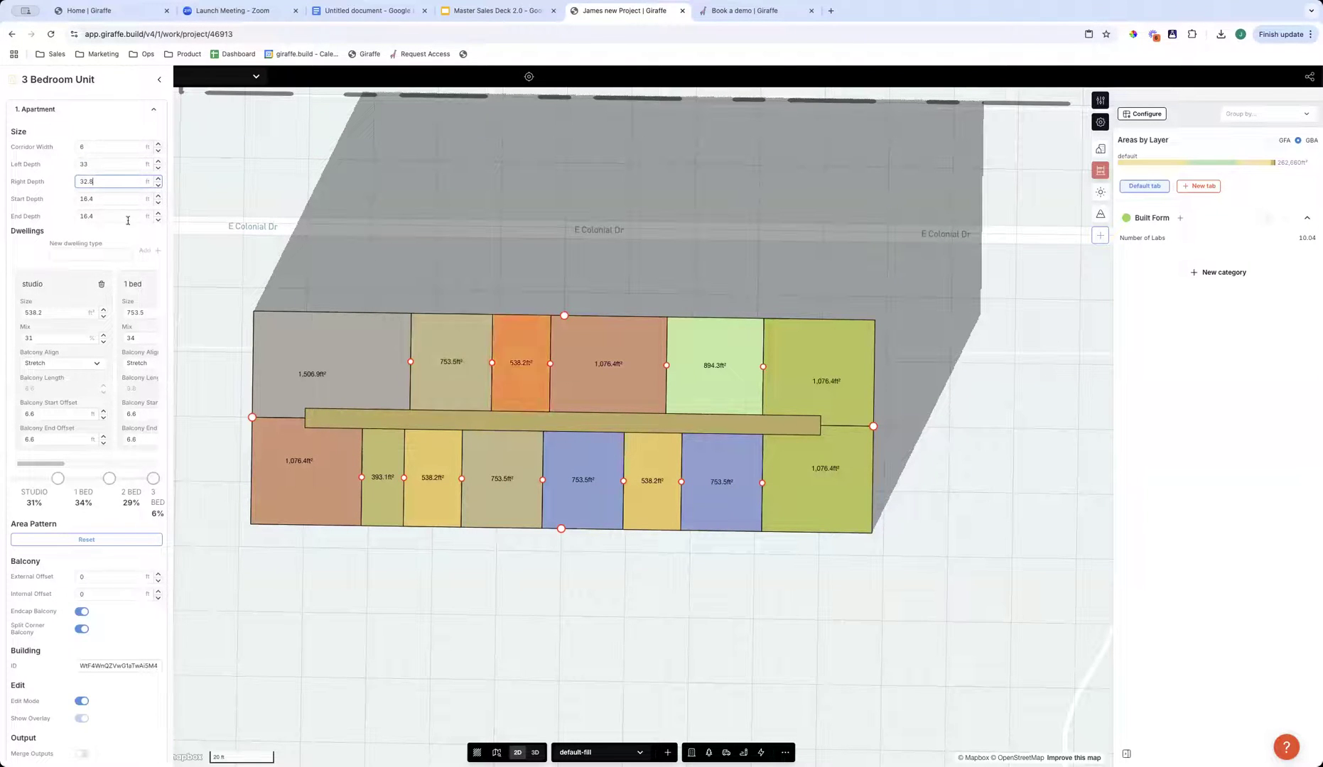
{"action": "type", "text": "33"}
{"action": "key", "text": "Return"}
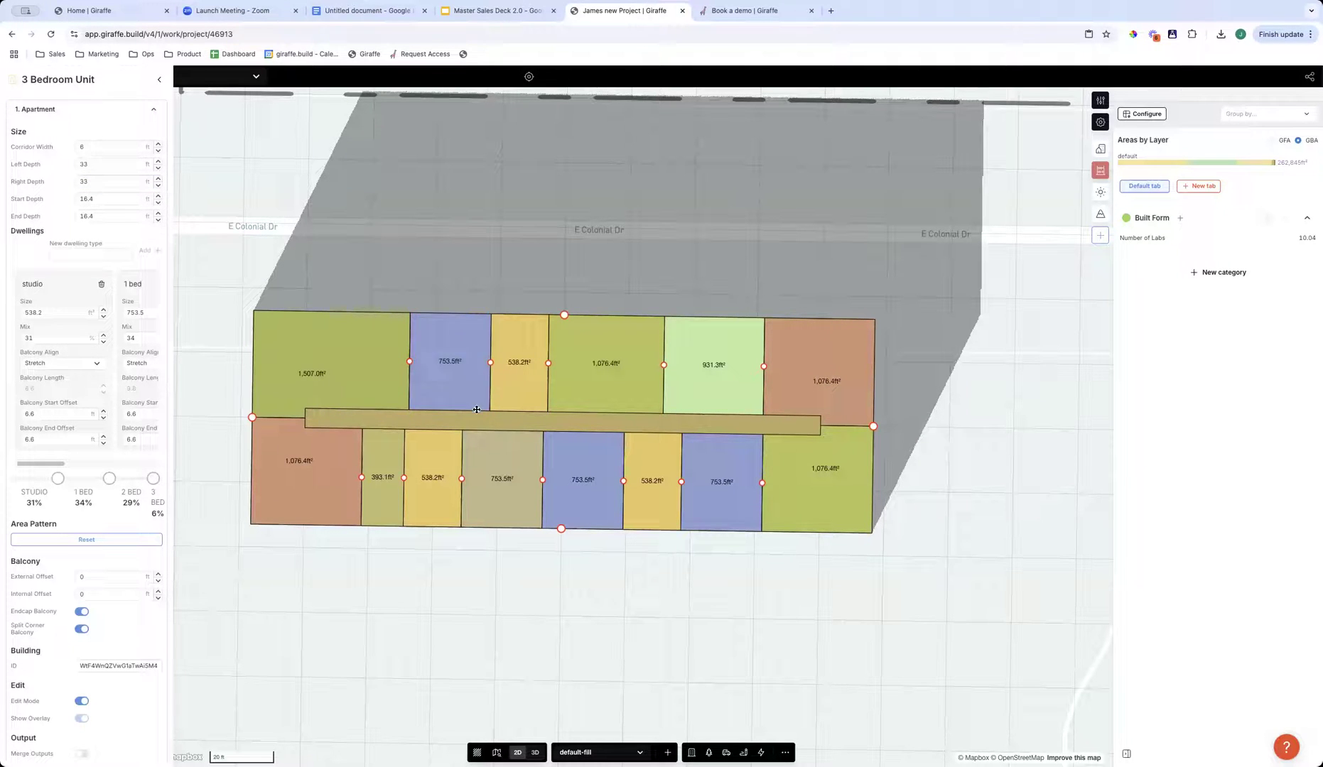
- Set the apartment flow's studio dwelling size to 600 ft² and deselect the building
{"action": "double_click", "coordinate": [55, 312]}
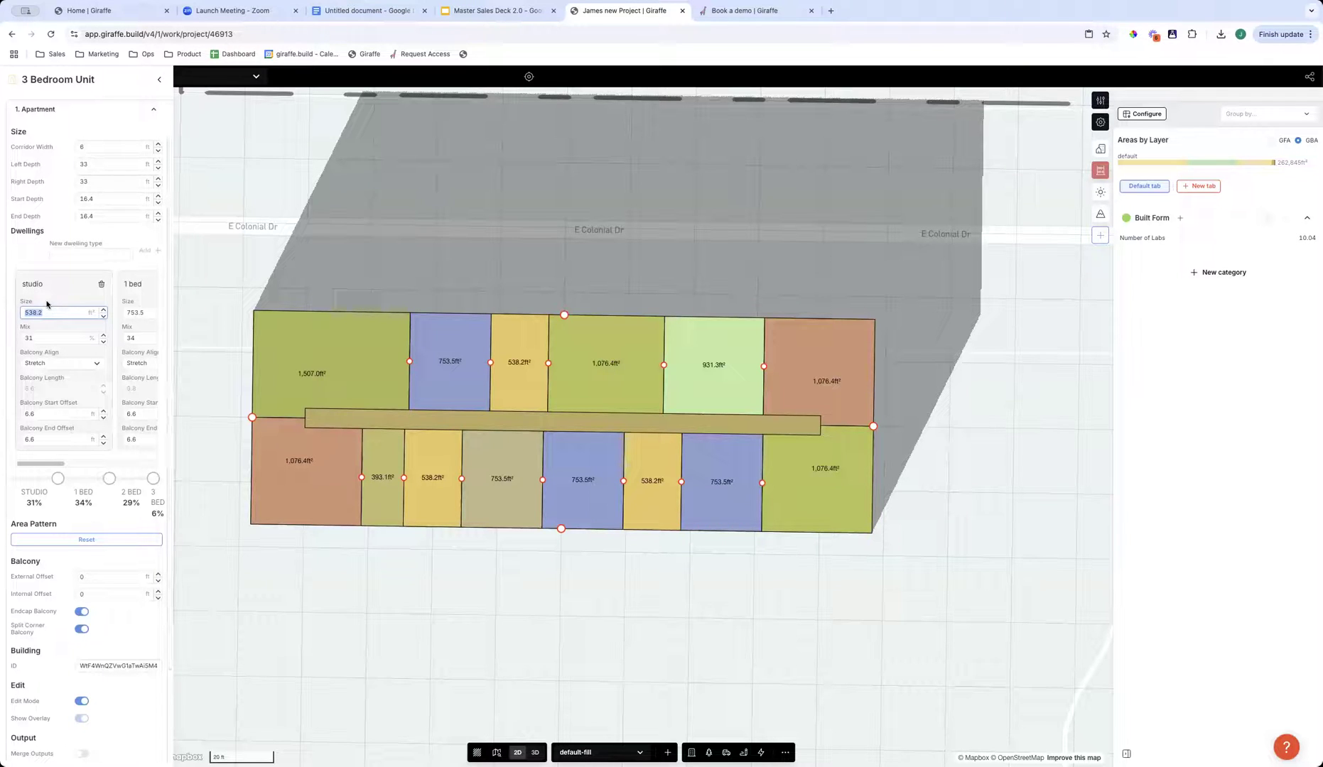
{"action": "type", "text": "600"}
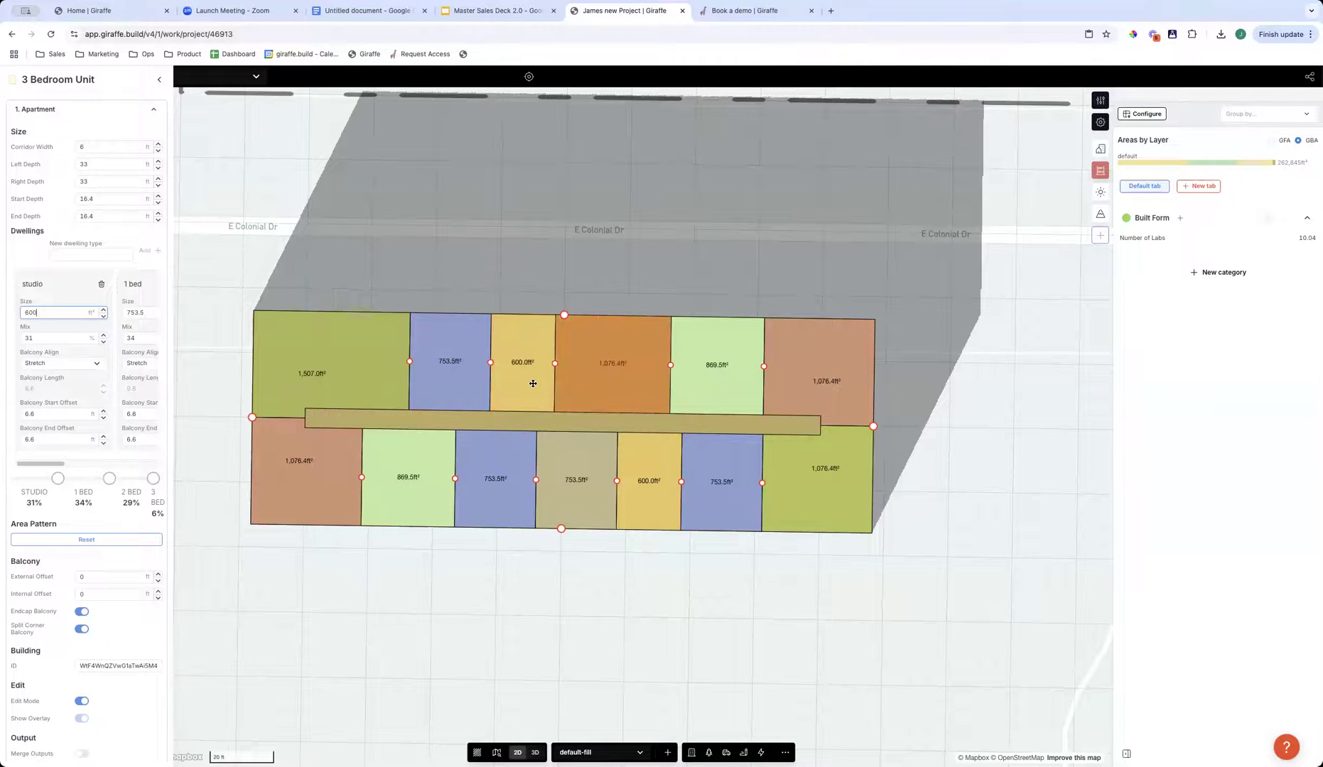
{"action": "left_click", "coordinate": [559, 579]}
- Measure a unit's depth from the corridor to the outer wall with a temporary snapped rectangle edge
{"action": "key", "text": "r"}
{"action": "key", "text": "s"}
{"action": "left_click", "coordinate": [484, 404]}
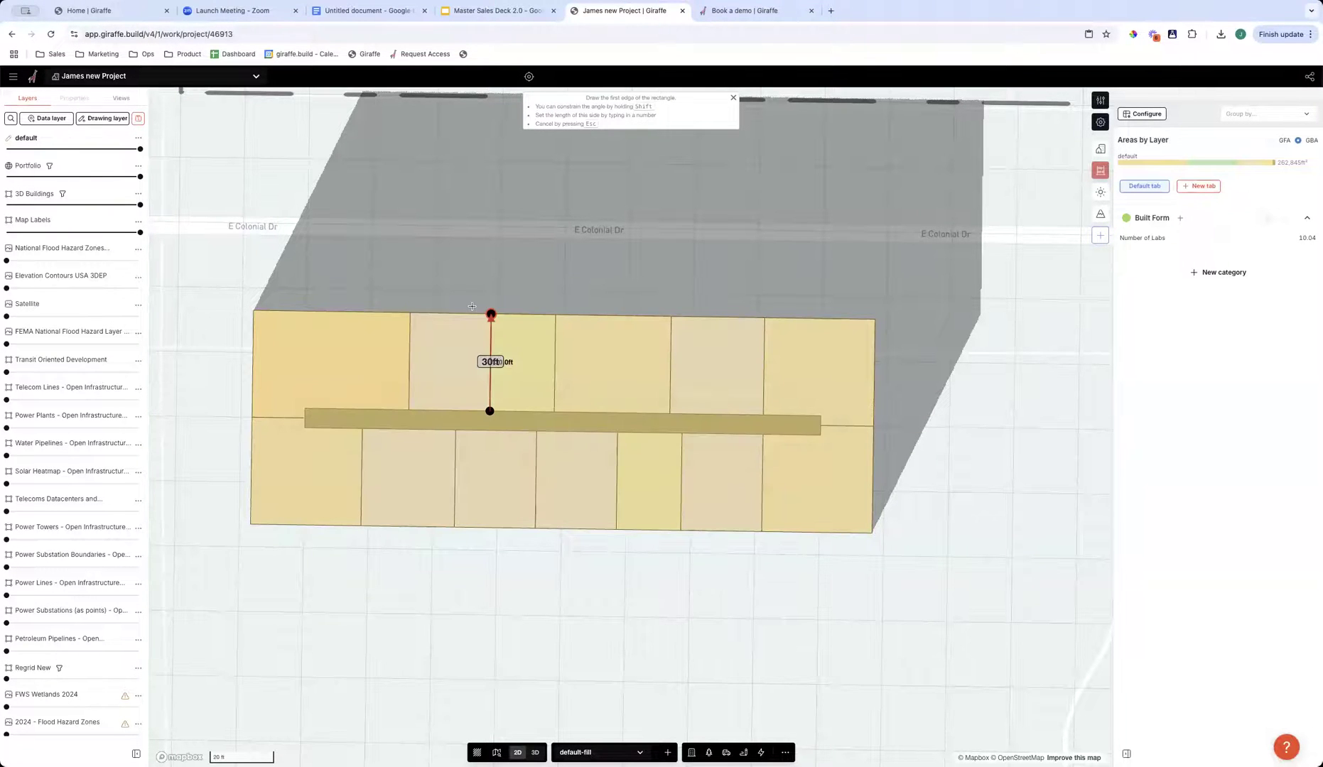
{"action": "key", "text": "Escape"}
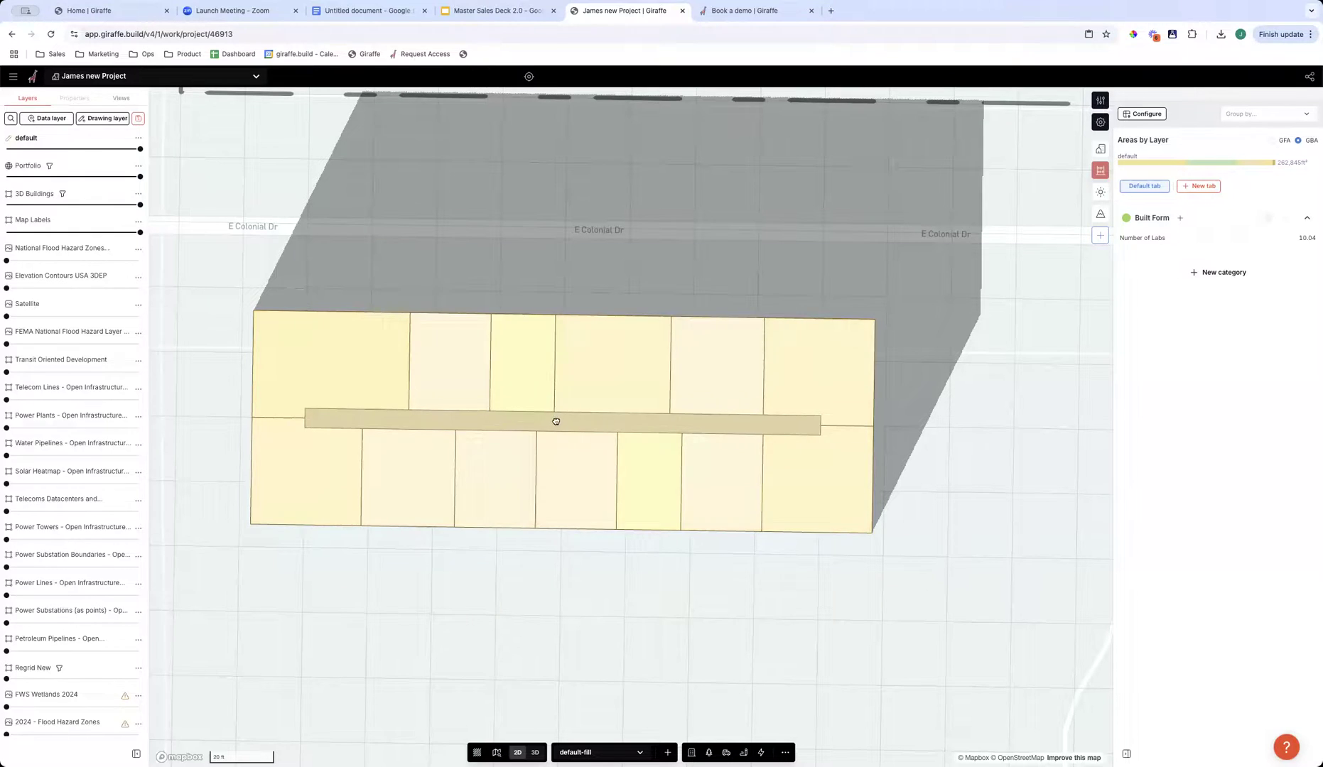
- Review the unit areas and division in the apartment building's editable layout
{"action": "left_click", "coordinate": [553, 419]}
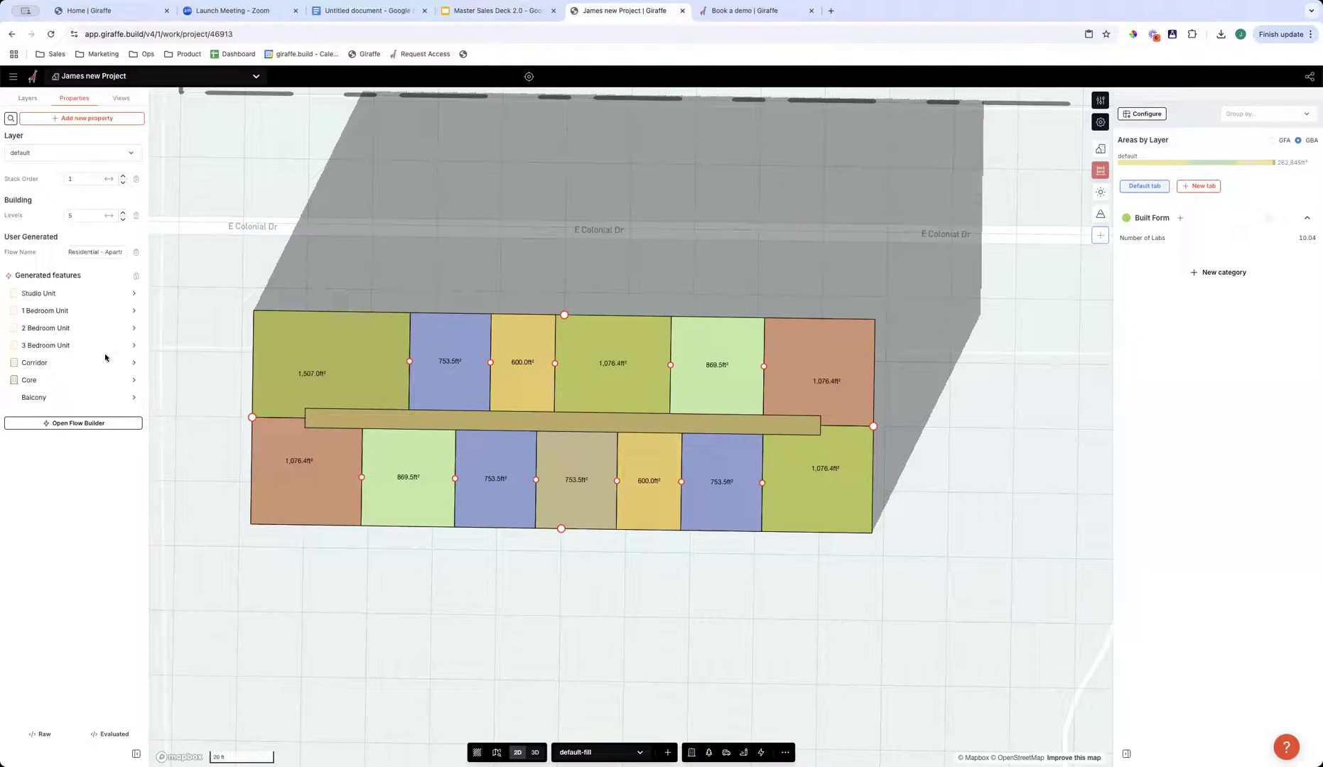
{"action": "key", "text": "Escape"}
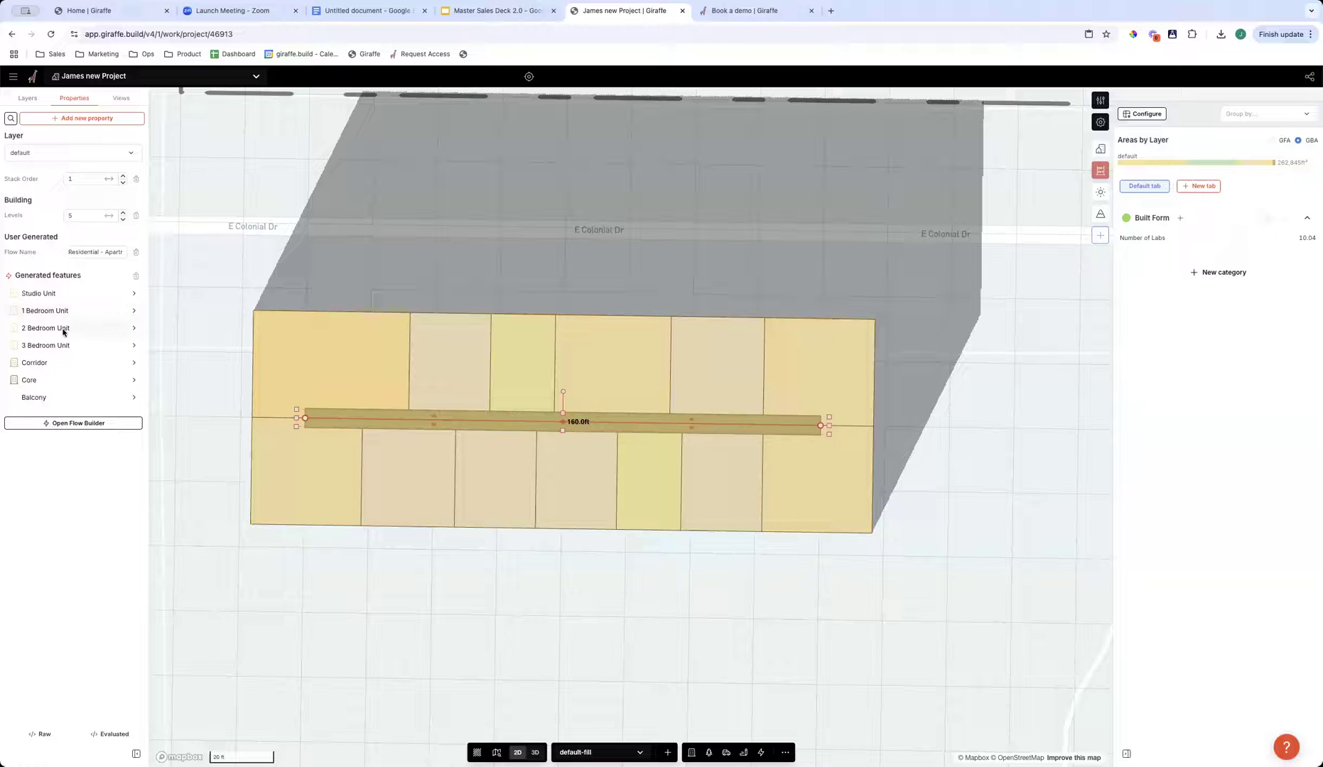
{"action": "left_click", "coordinate": [270, 419]}
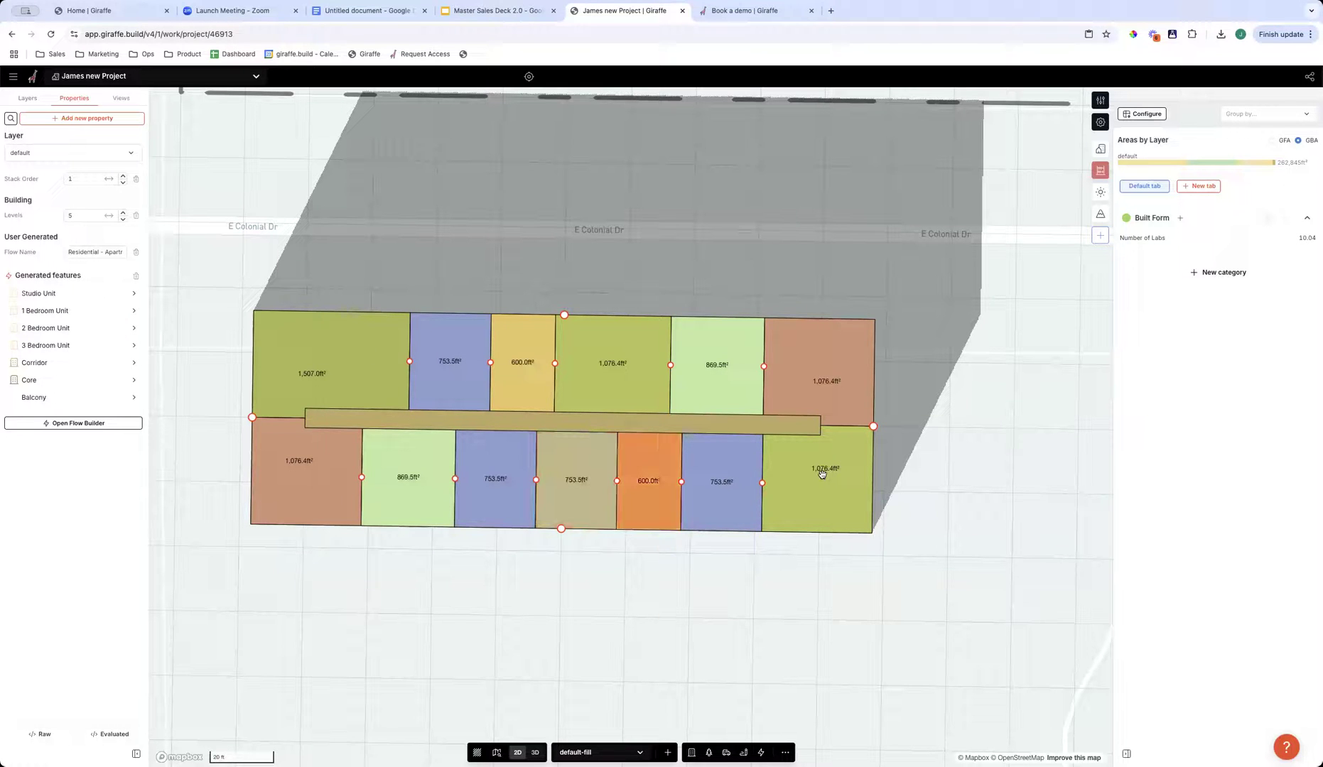
{"action": "left_click", "coordinate": [531, 579]}
{"action": "left_click", "coordinate": [585, 426]}
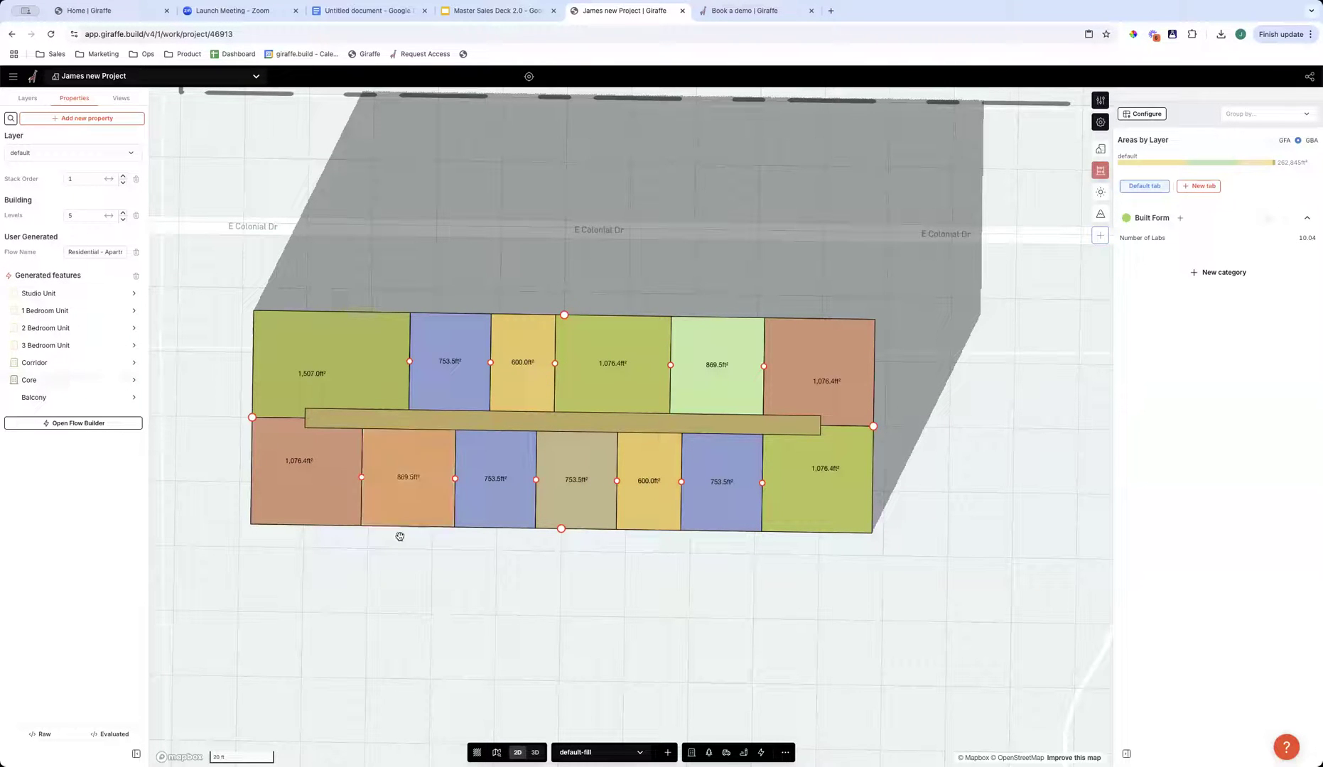
- Open the array settings of the row of trees' Tree feature and set the spacing to 60 ft, with the map in 3D
{"action": "left_click", "coordinate": [425, 585]}
{"action": "scroll", "coordinate": [498, 398], "scroll_direction": "down", "scroll_amount": 2}
{"action": "left_click_drag", "start_coordinate": [498, 398], "coordinate": [342, 581]}
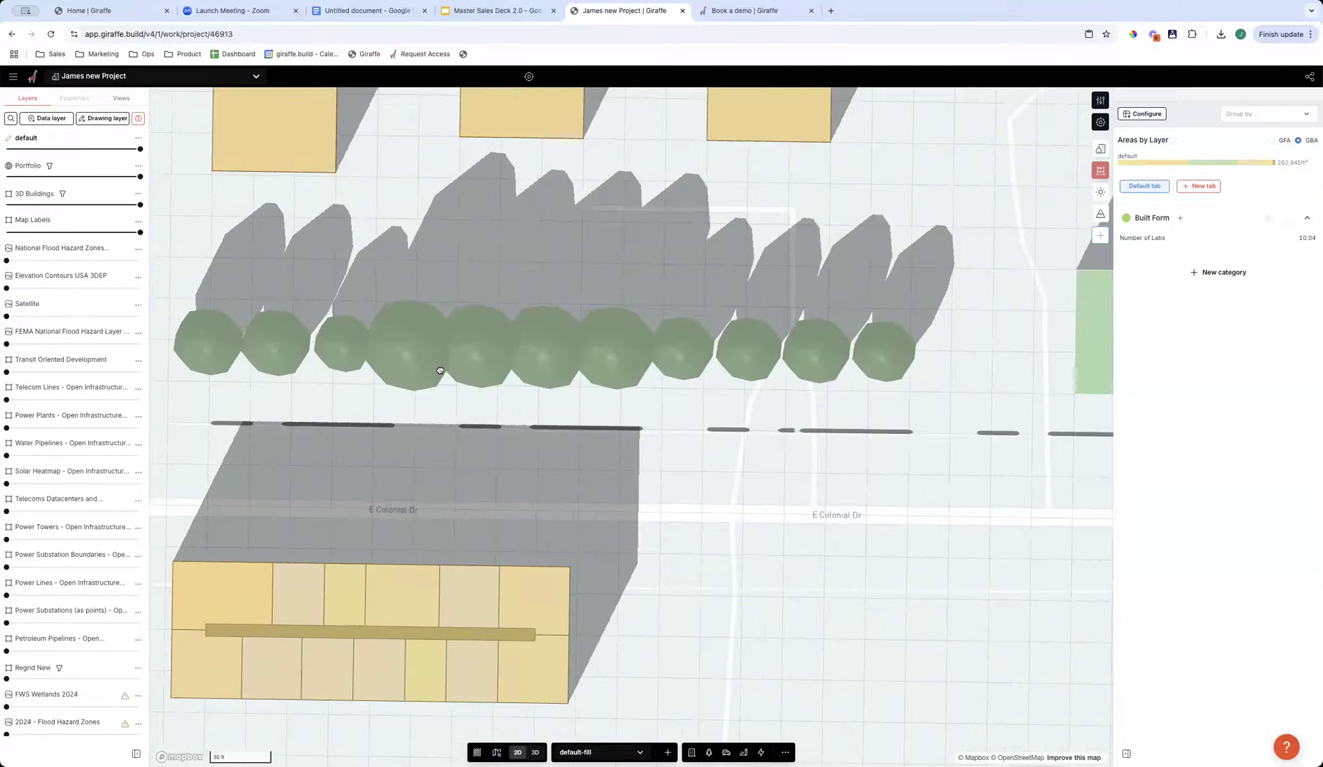
{"action": "left_click", "coordinate": [446, 354]}
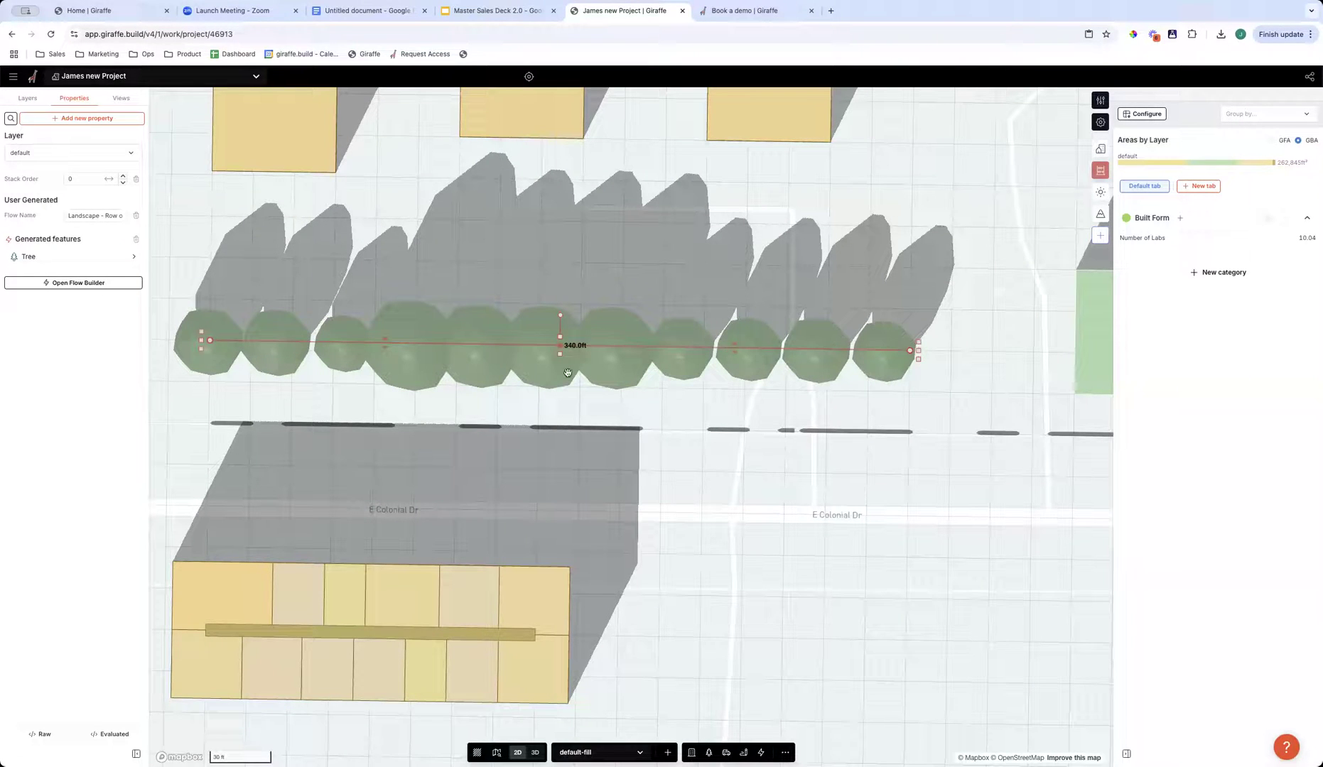
{"action": "left_click", "coordinate": [39, 258]}
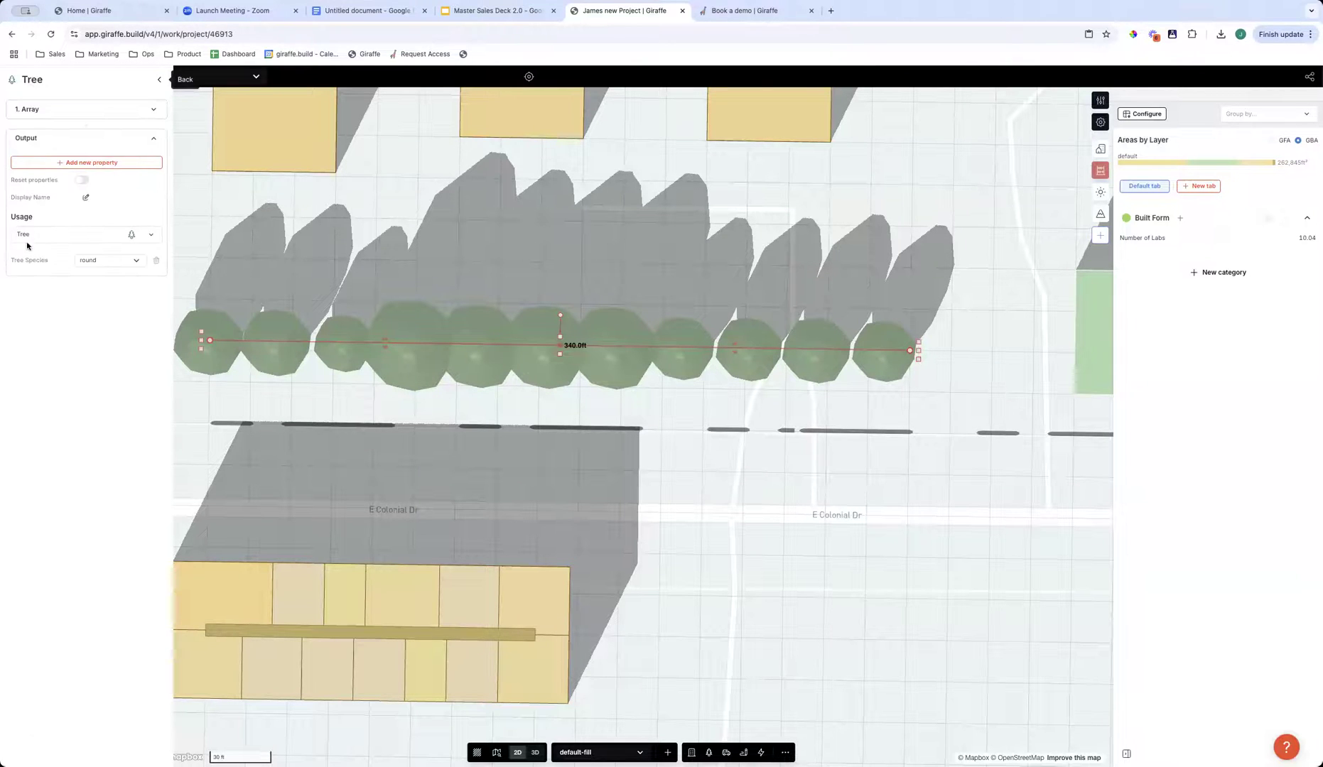
{"action": "left_click", "coordinate": [40, 110]}
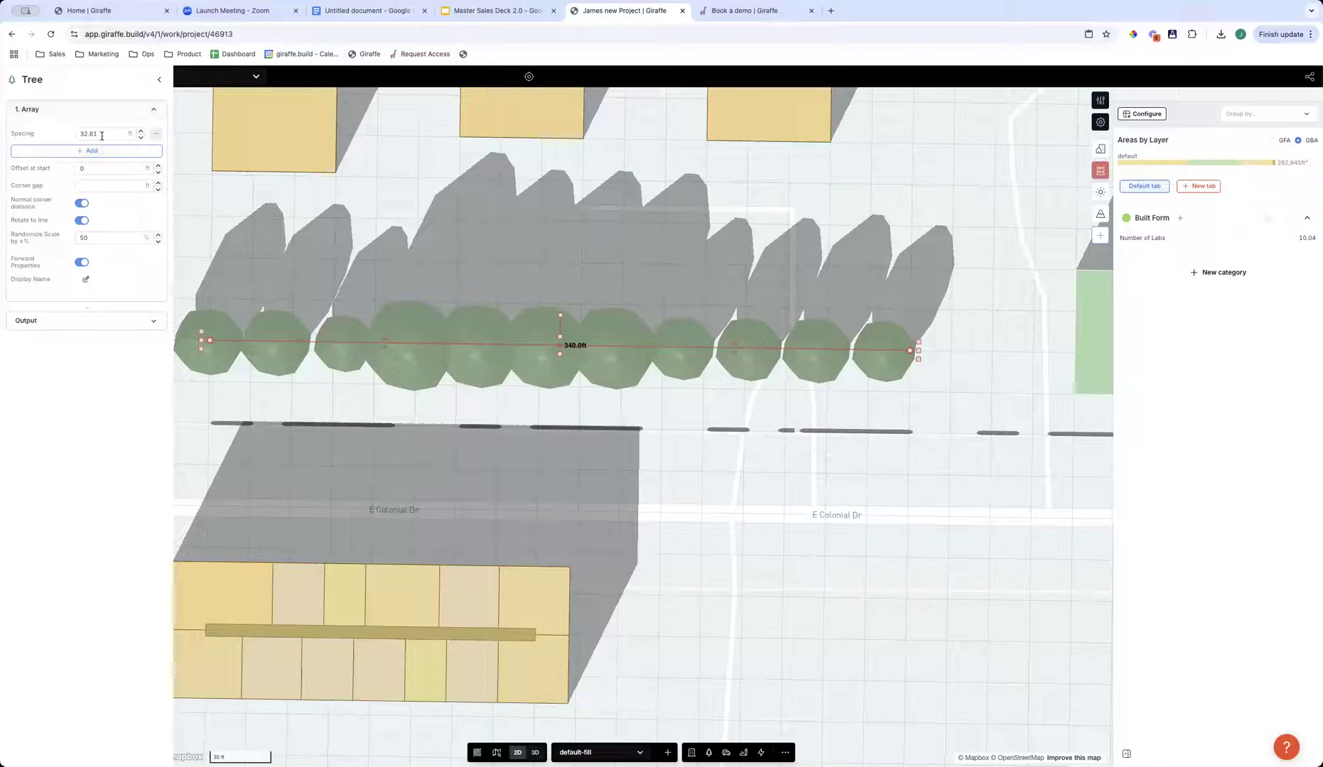
{"action": "left_click", "coordinate": [71, 135]}
{"action": "left_click", "coordinate": [687, 491]}
{"action": "right_click_drag", "start_coordinate": [687, 490], "coordinate": [700, 395]}
{"action": "left_click", "coordinate": [565, 366]}
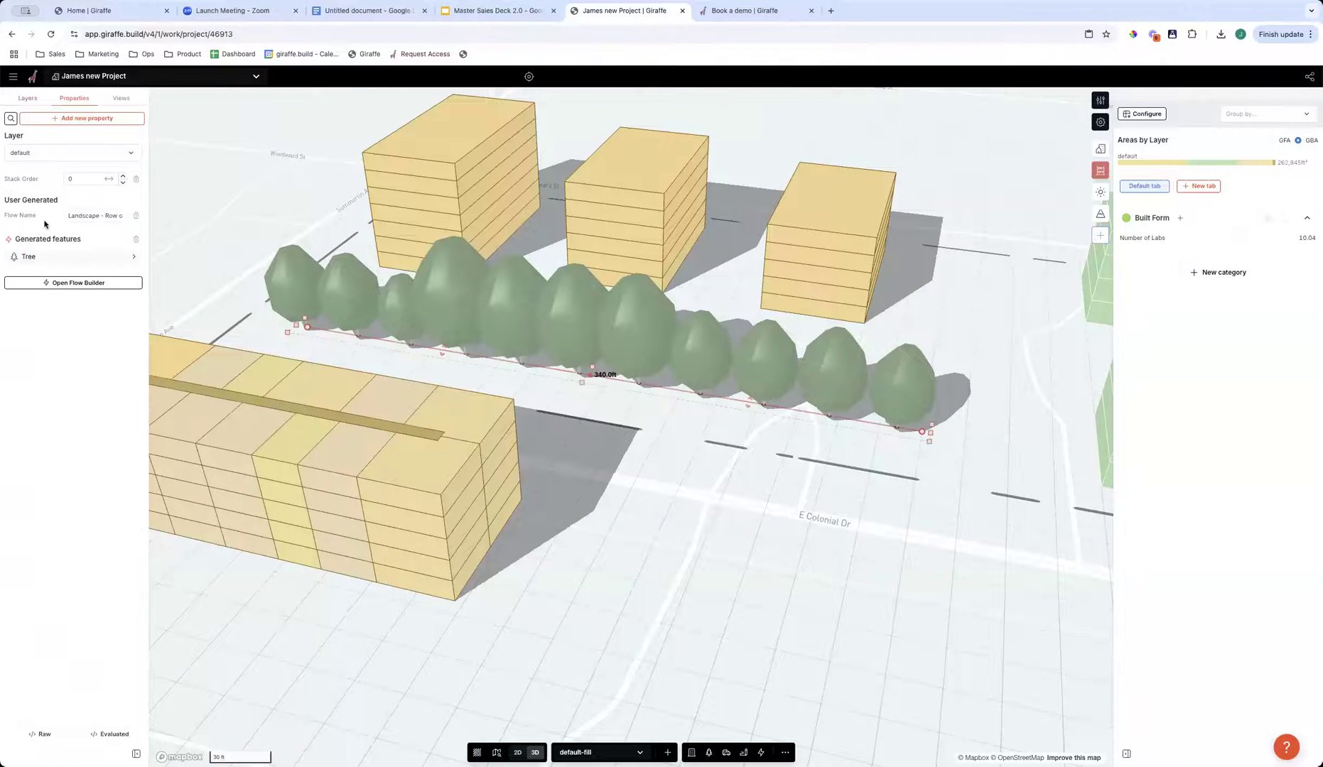
{"action": "left_click", "coordinate": [49, 257]}
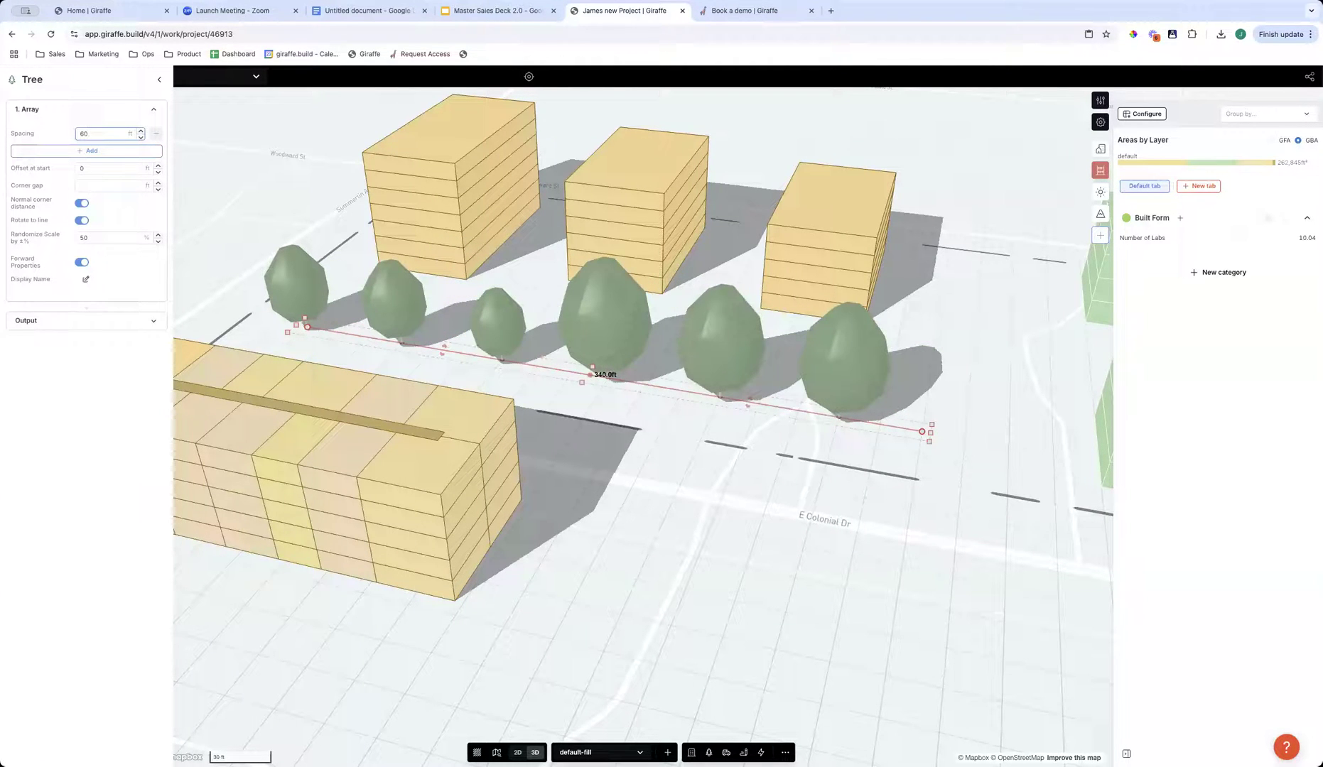
- Set the tree row's scale randomization to 0% and reduce its spacing to 14.12 ft
{"action": "left_click", "coordinate": [54, 238]}
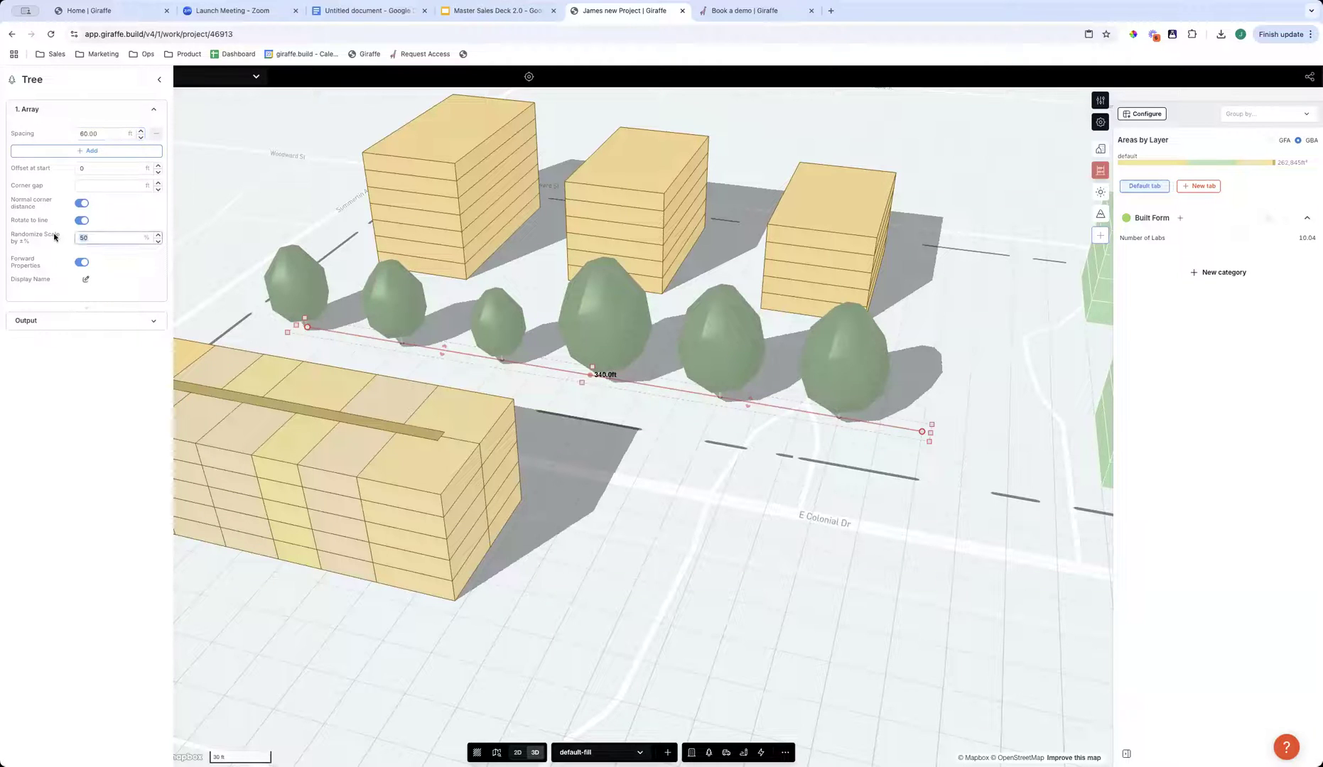
{"action": "type", "text": "0"}
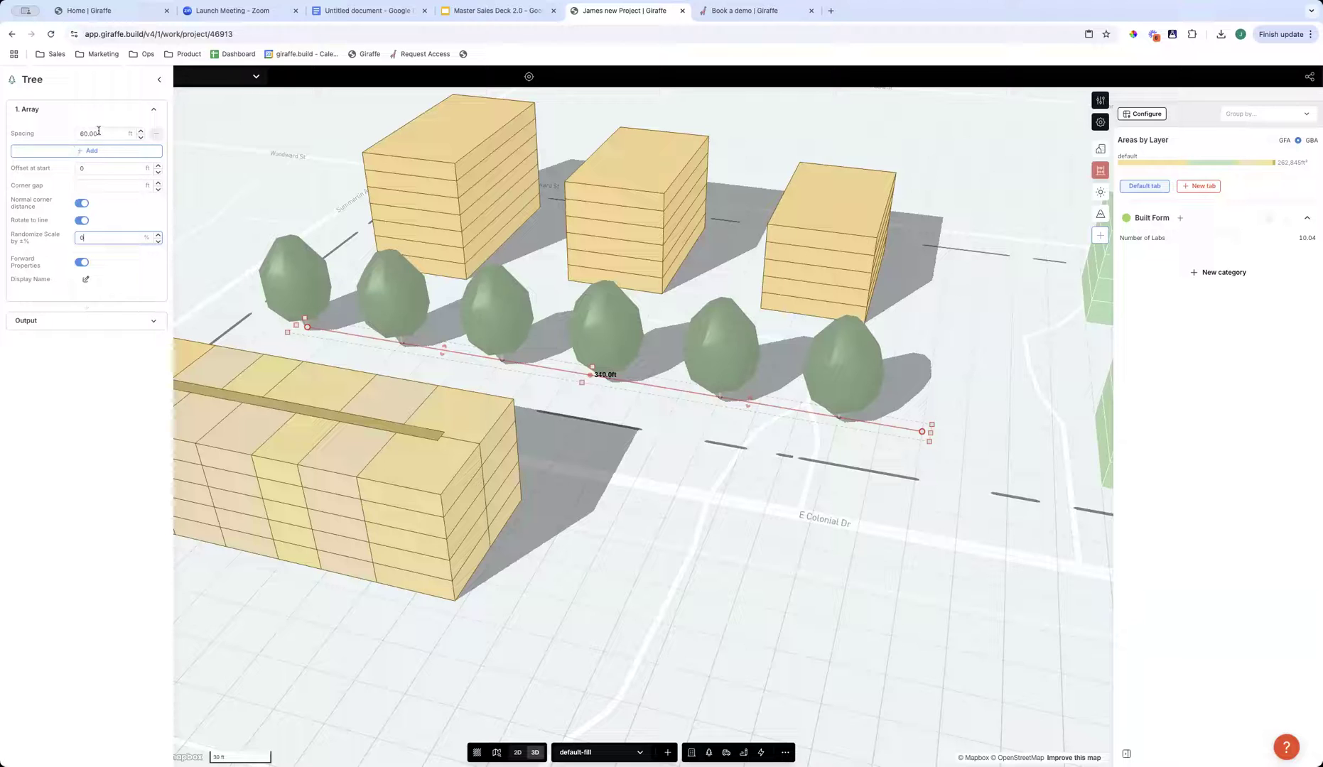
{"action": "left_click_drag", "start_coordinate": [160, 134], "coordinate": [92, 132]}
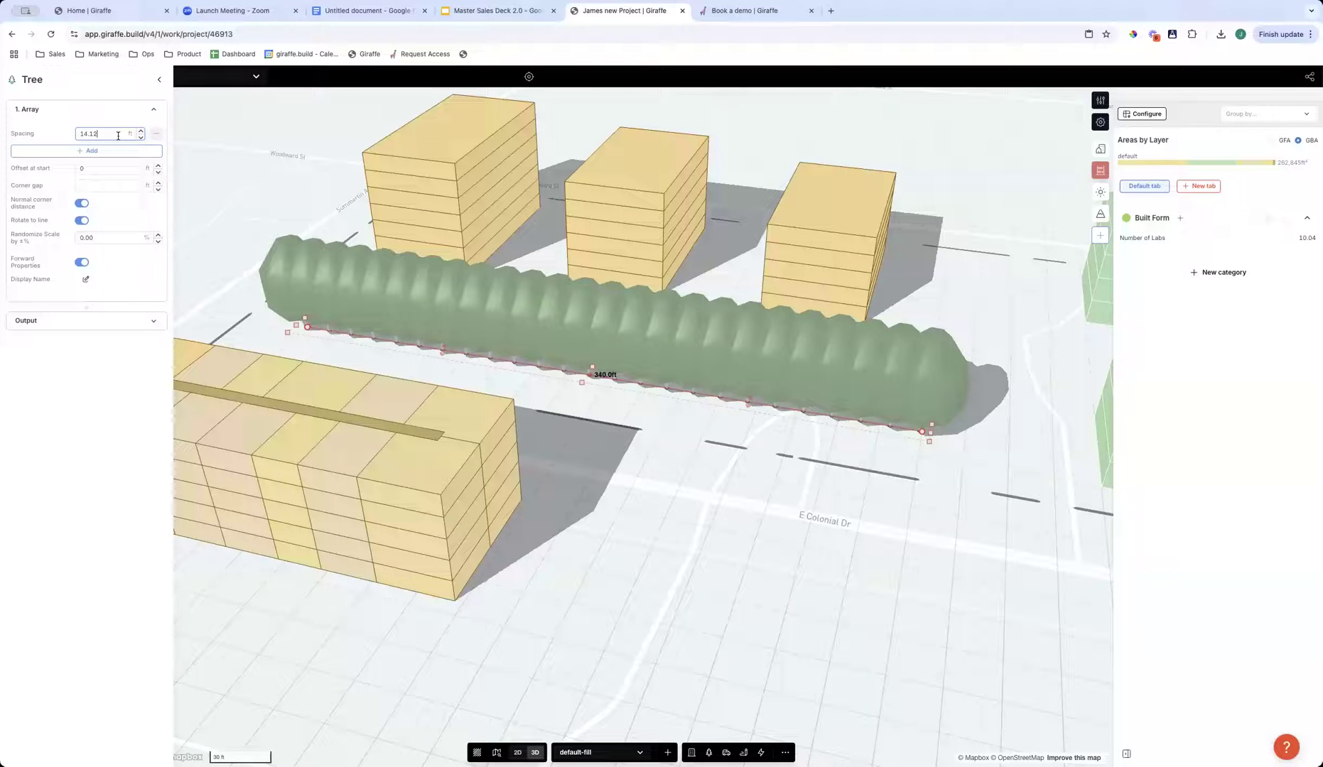
- Set the tree row's scale randomization to 100% and increase its spacing to 28.1 ft
{"action": "left_click", "coordinate": [104, 236]}
{"action": "type", "text": "100"}
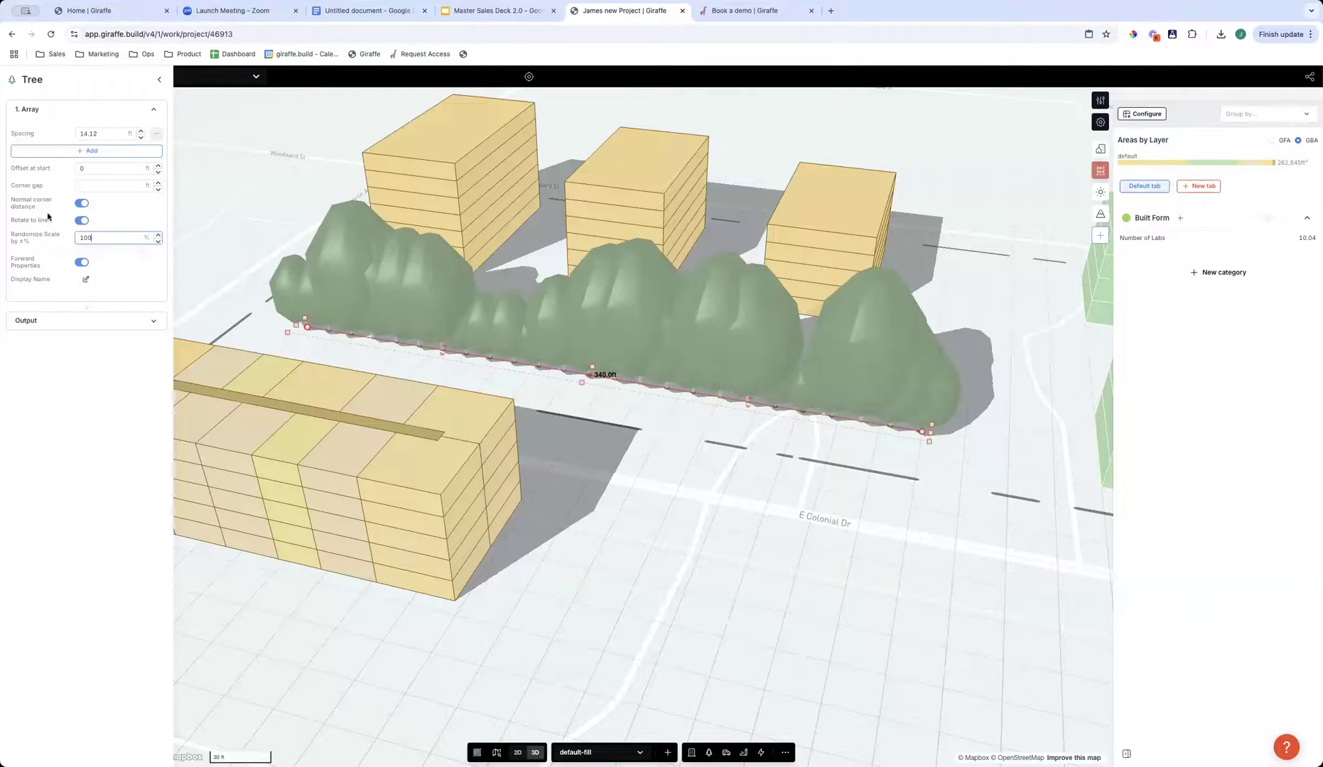
{"action": "left_click", "coordinate": [100, 131]}
{"action": "left_click_drag", "start_coordinate": [125, 133], "coordinate": [155, 136]}
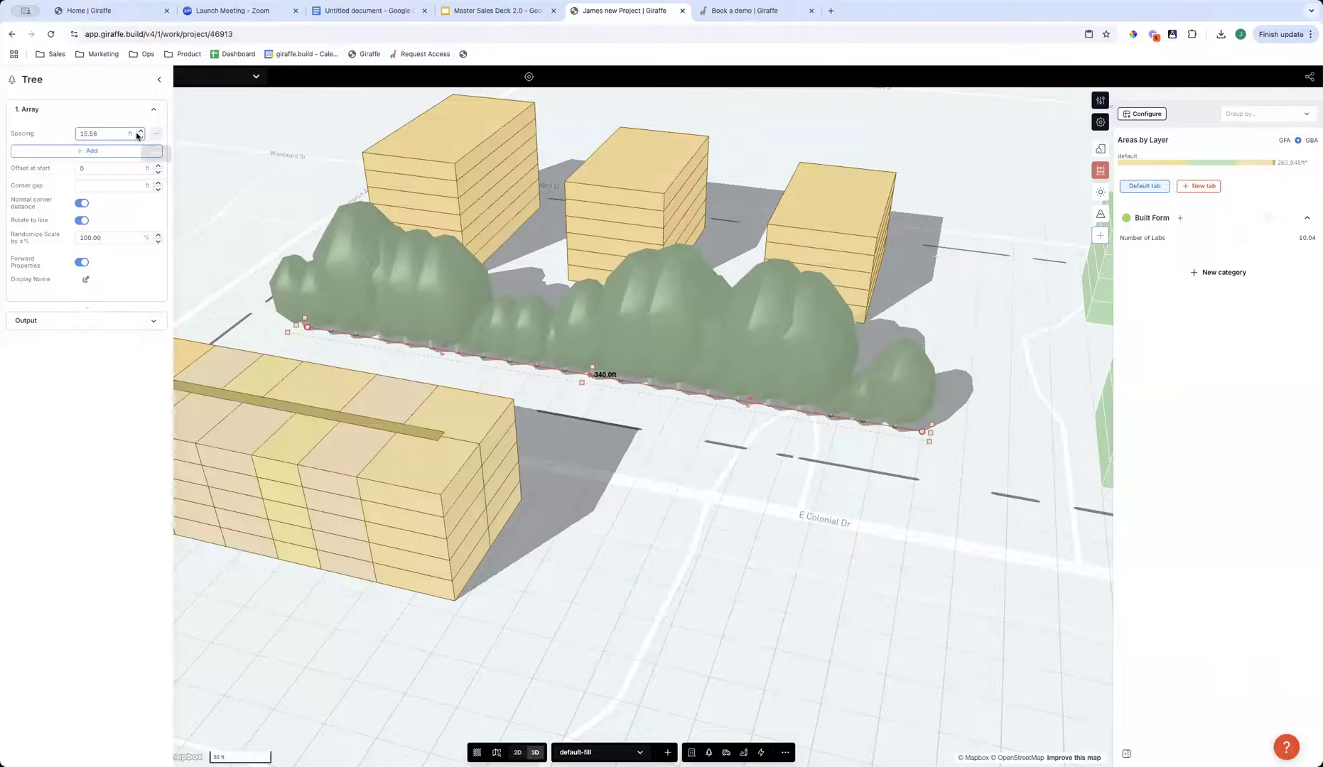
{"action": "left_click_drag", "start_coordinate": [132, 134], "coordinate": [177, 135]}
{"action": "right_click_drag", "start_coordinate": [646, 509], "coordinate": [579, 425]}
{"action": "left_click", "coordinate": [91, 485]}
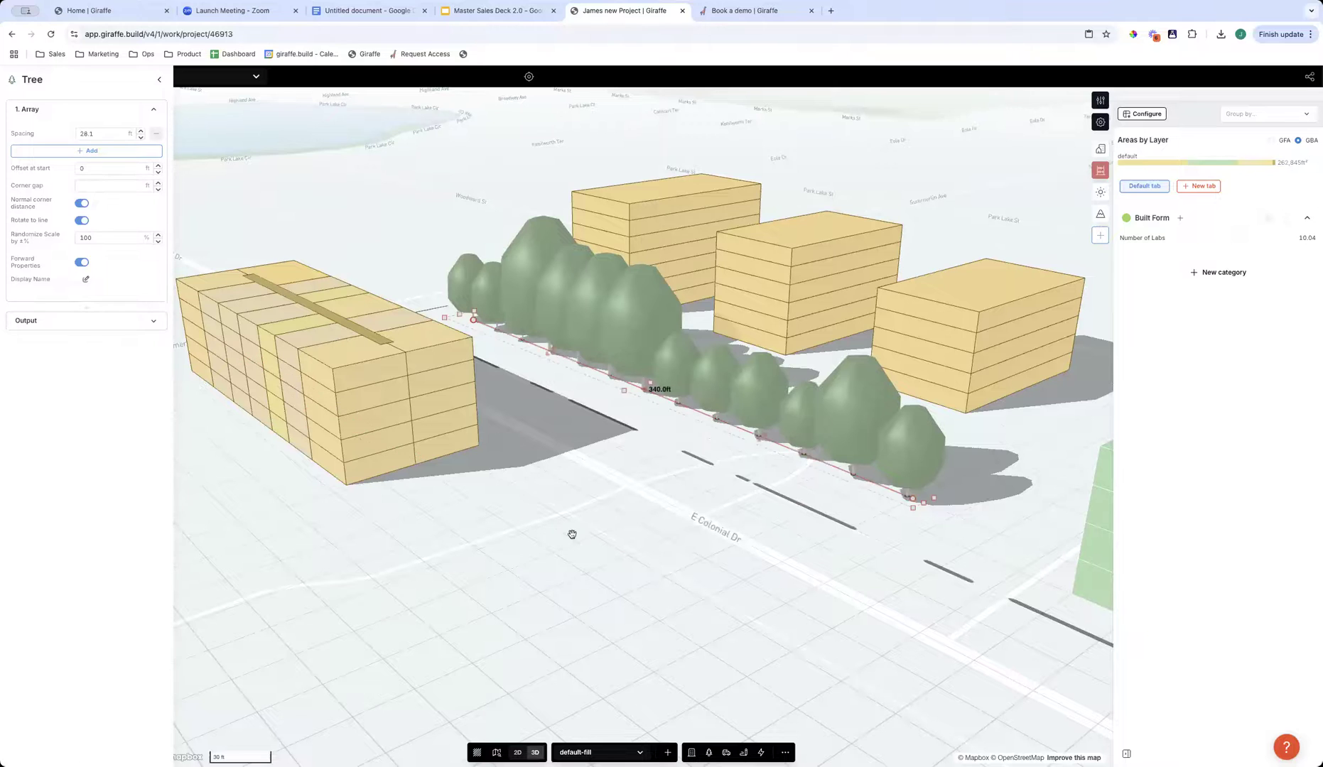
- Draw a Carpark - USA flow about 200 ft by 161 ft just south of E Colonial Dr, east of the apartment building
{"action": "scroll", "coordinate": [540, 503], "scroll_direction": "down", "scroll_amount": 3}
{"action": "scroll", "coordinate": [583, 502], "scroll_direction": "down", "scroll_amount": 3}
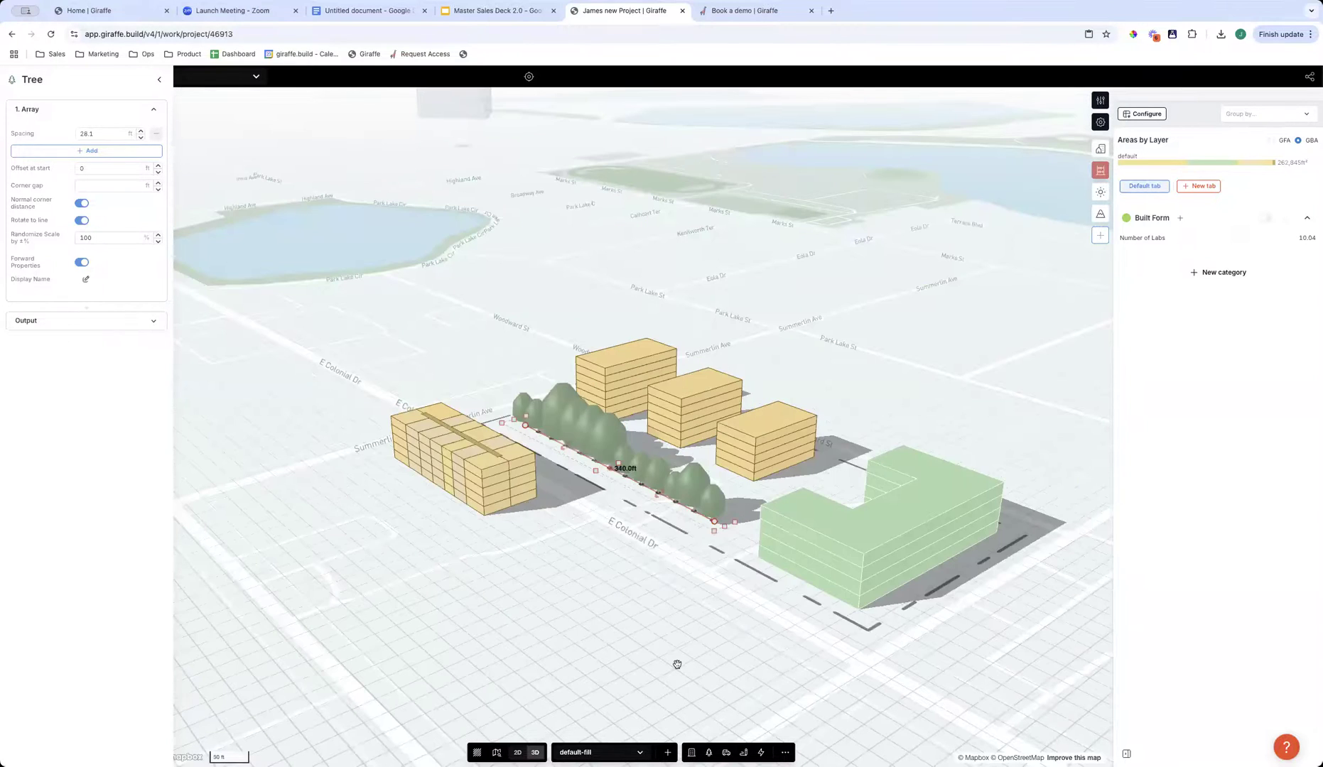
{"action": "scroll", "coordinate": [677, 665], "scroll_direction": "down", "scroll_amount": 3}
{"action": "left_click", "coordinate": [762, 752]}
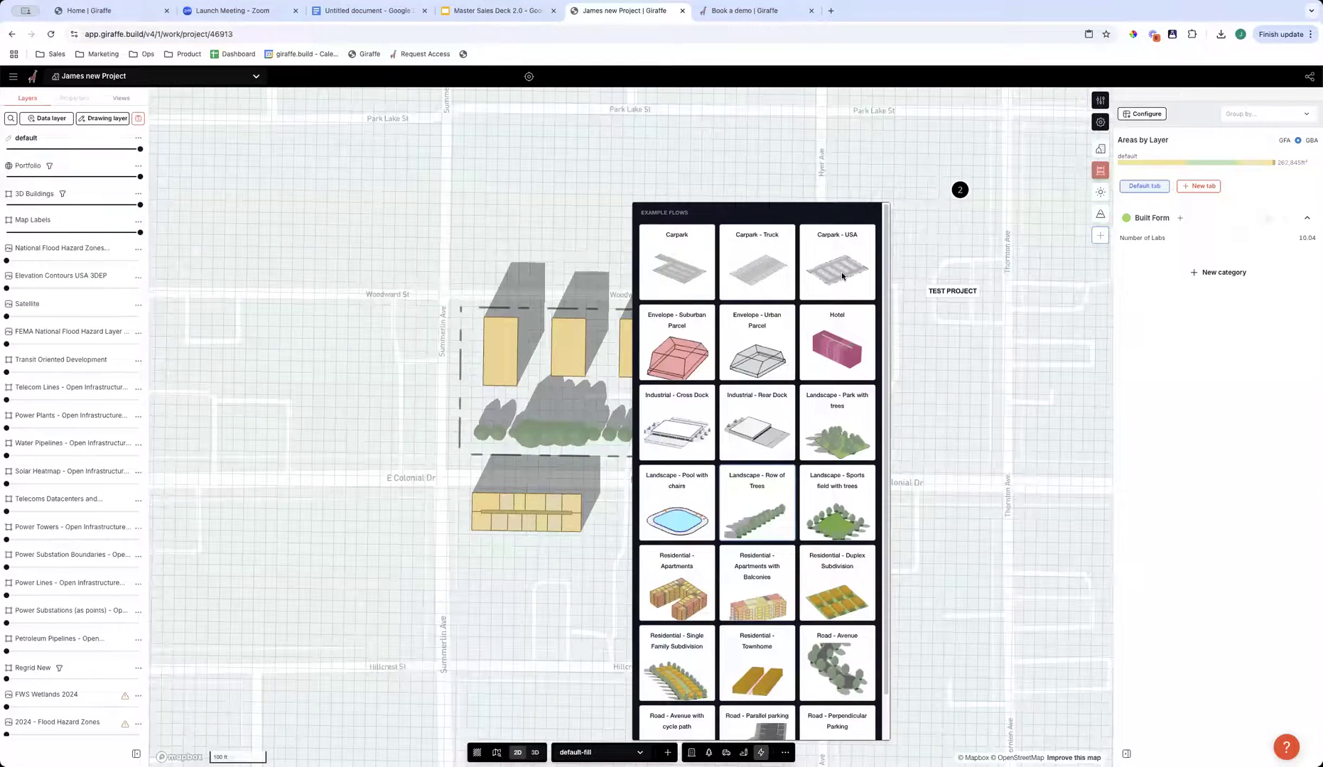
{"action": "left_click", "coordinate": [842, 276]}
{"action": "left_click", "coordinate": [640, 491]}
{"action": "left_click", "coordinate": [640, 603]}
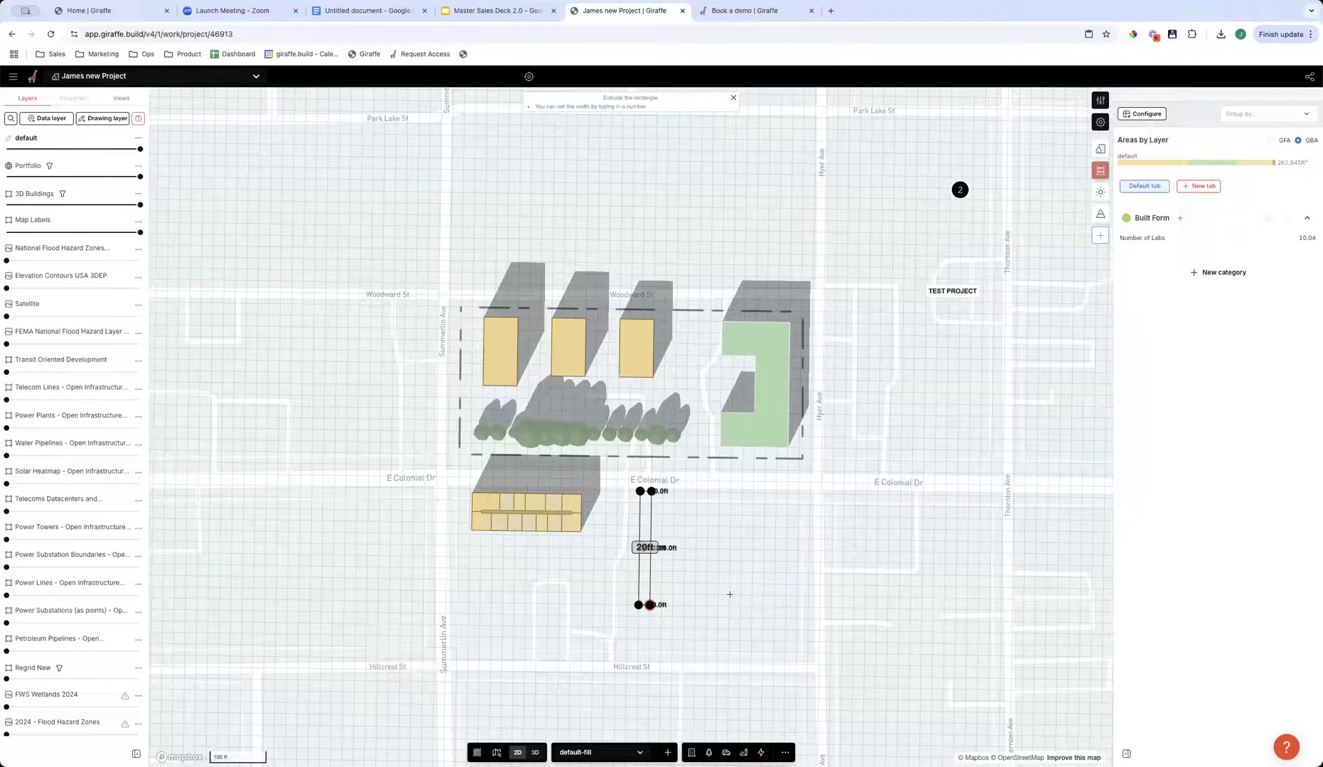
{"action": "left_click", "coordinate": [731, 603]}
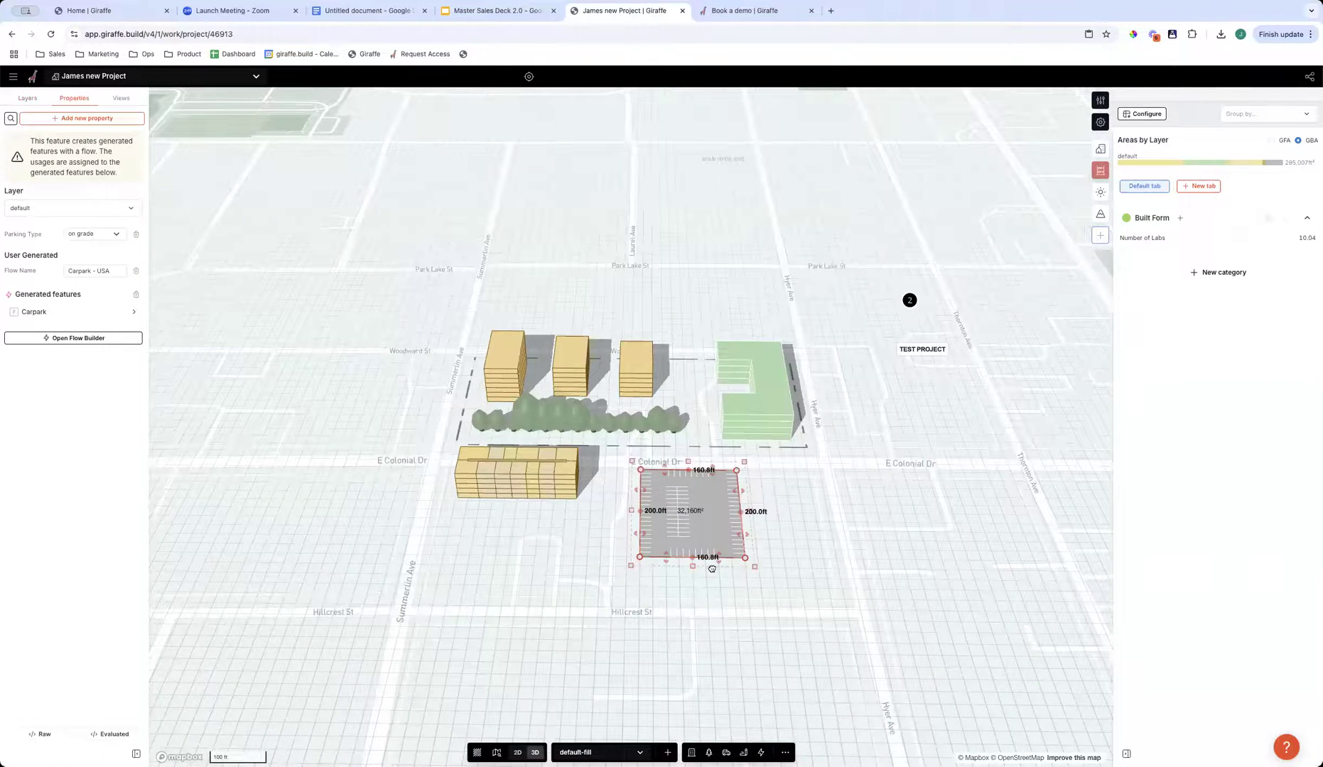
{"action": "right_click_drag", "start_coordinate": [779, 724], "coordinate": [797, 592]}
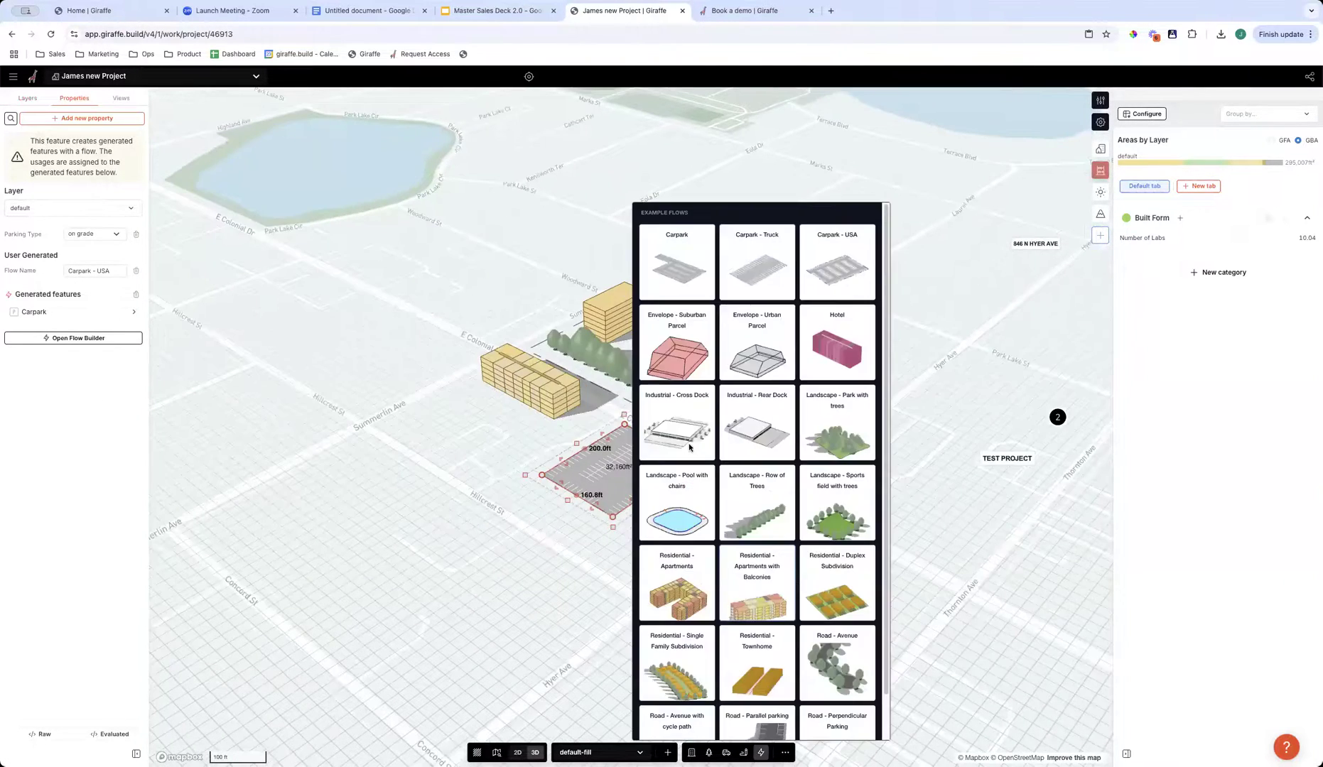
- Draw an Industrial - Cross Dock flow about 161 ft by 222 ft between Hillcrest St and Concord St
{"action": "left_click", "coordinate": [688, 444]}
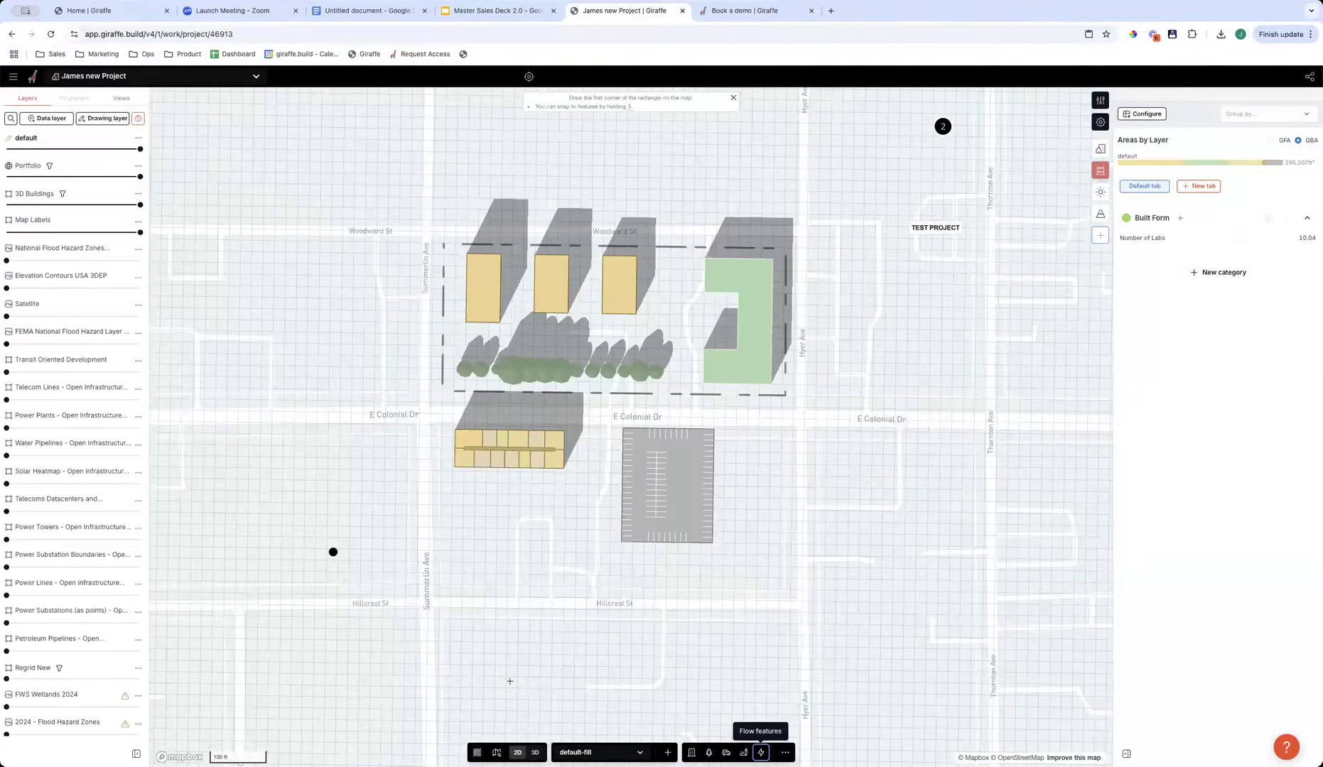
{"action": "scroll", "coordinate": [482, 518], "scroll_direction": "down", "scroll_amount": 5}
{"action": "scroll", "coordinate": [482, 481], "scroll_direction": "up", "scroll_amount": 8}
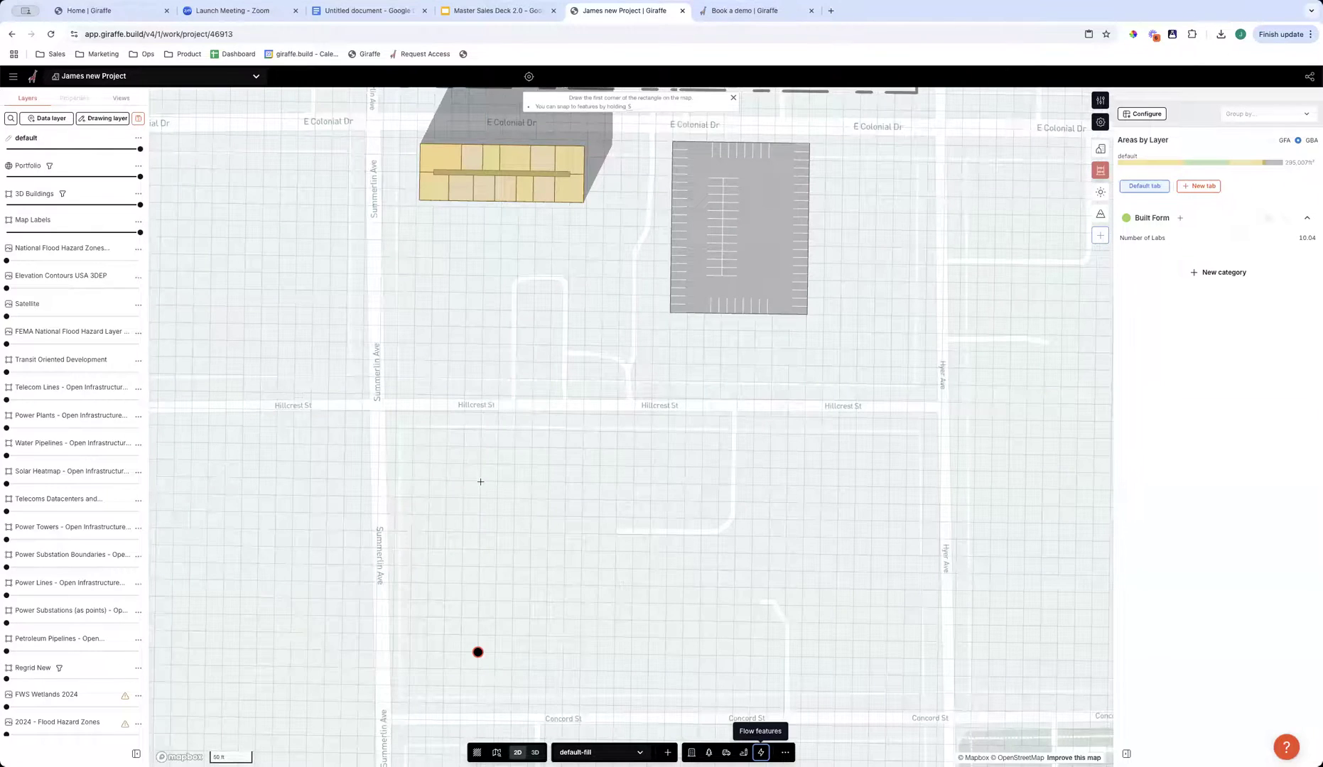
{"action": "left_click", "coordinate": [477, 652]}
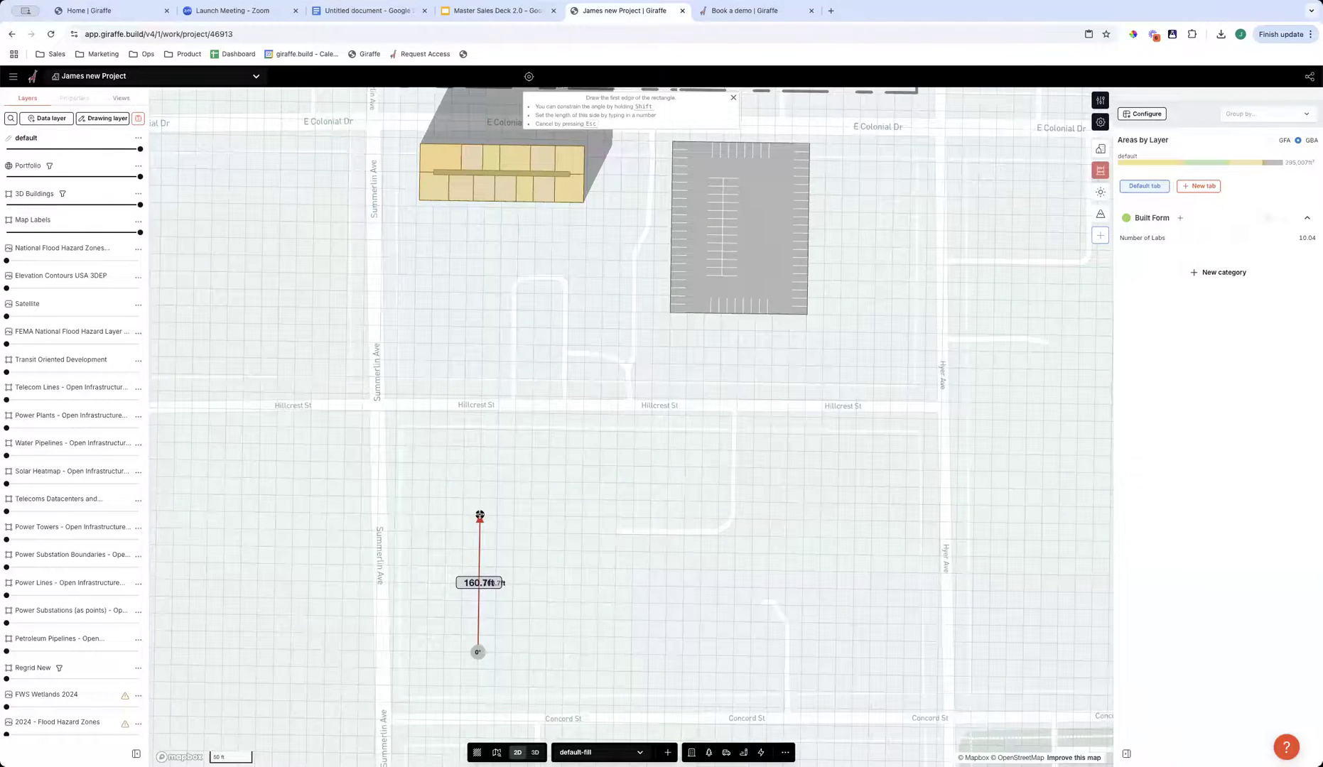
{"action": "left_click", "coordinate": [481, 513]}
{"action": "left_click", "coordinate": [668, 518]}
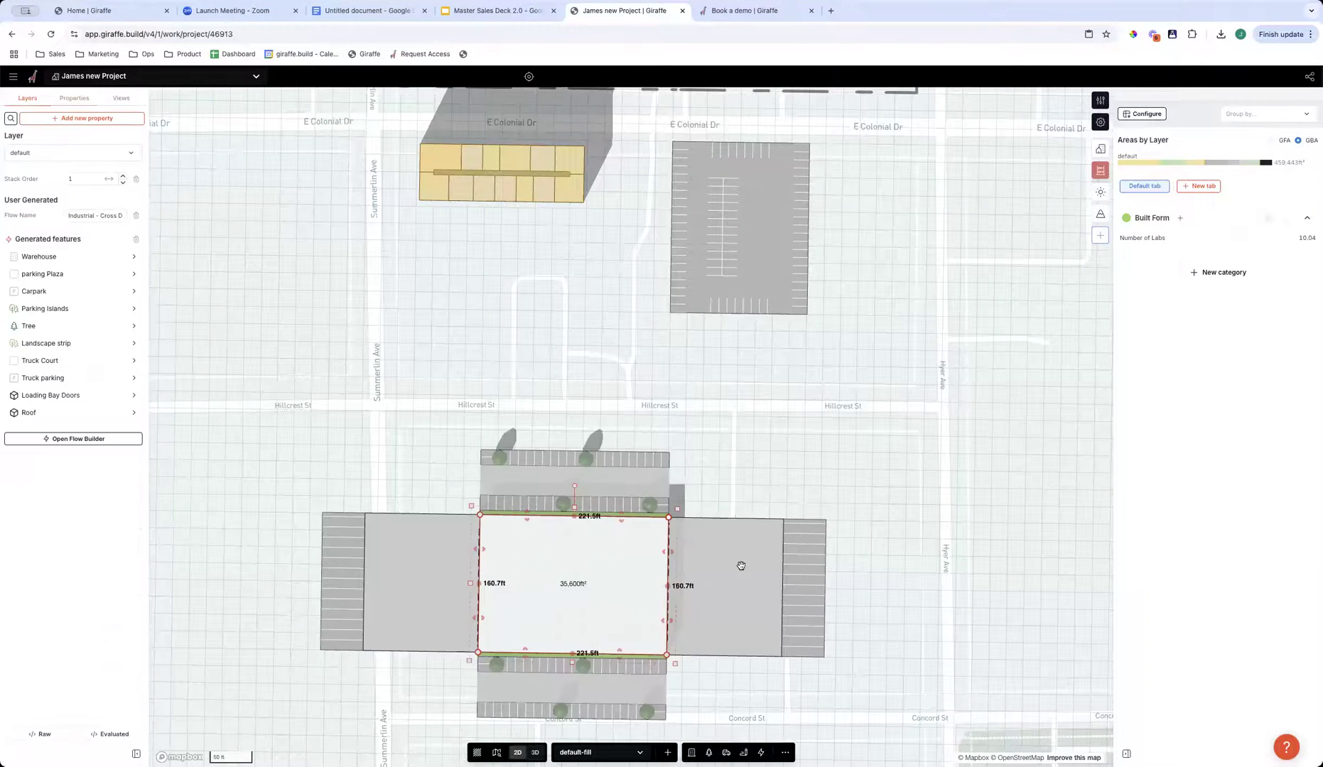
- Stretch the cross-dock warehouse southward so its long sides are about 314 ft, and view it in 3D
{"action": "left_click_drag", "start_coordinate": [703, 434], "coordinate": [704, 310]}
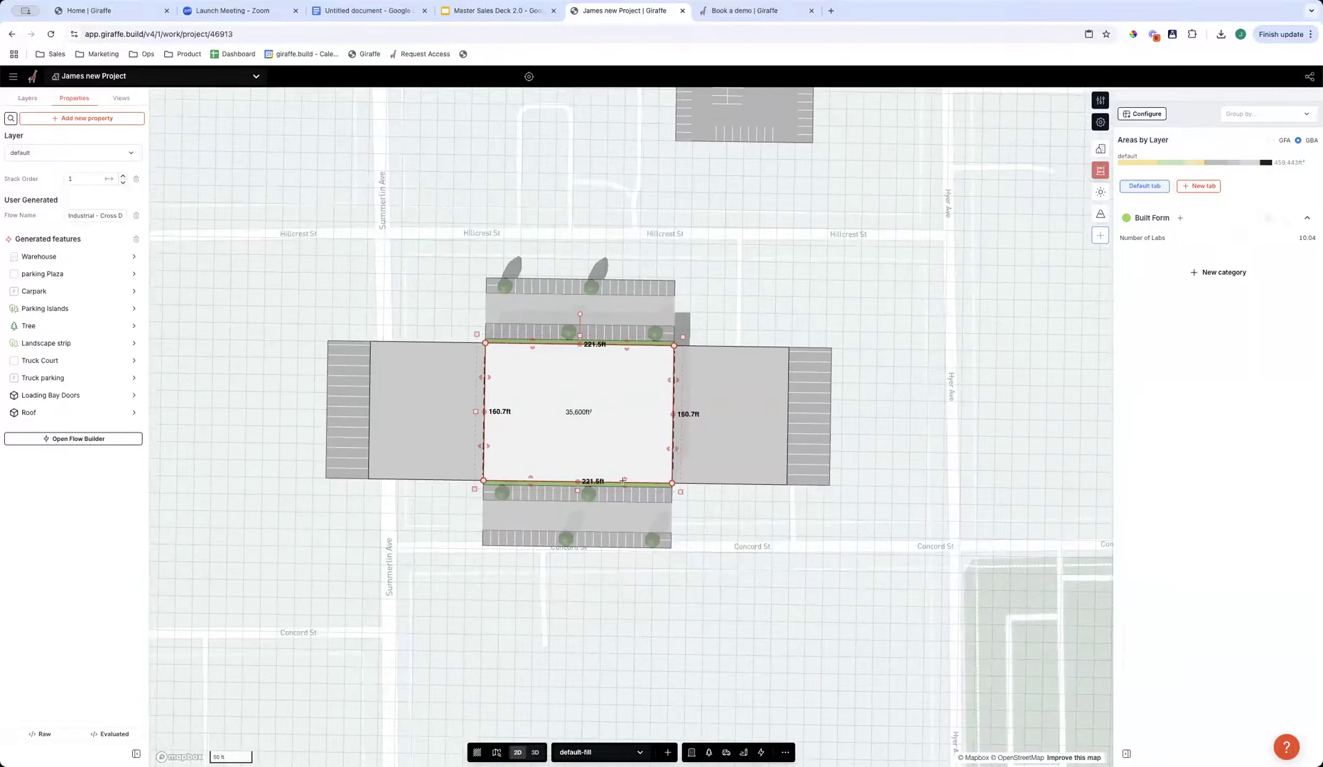
{"action": "left_click_drag", "start_coordinate": [625, 482], "coordinate": [632, 614]}
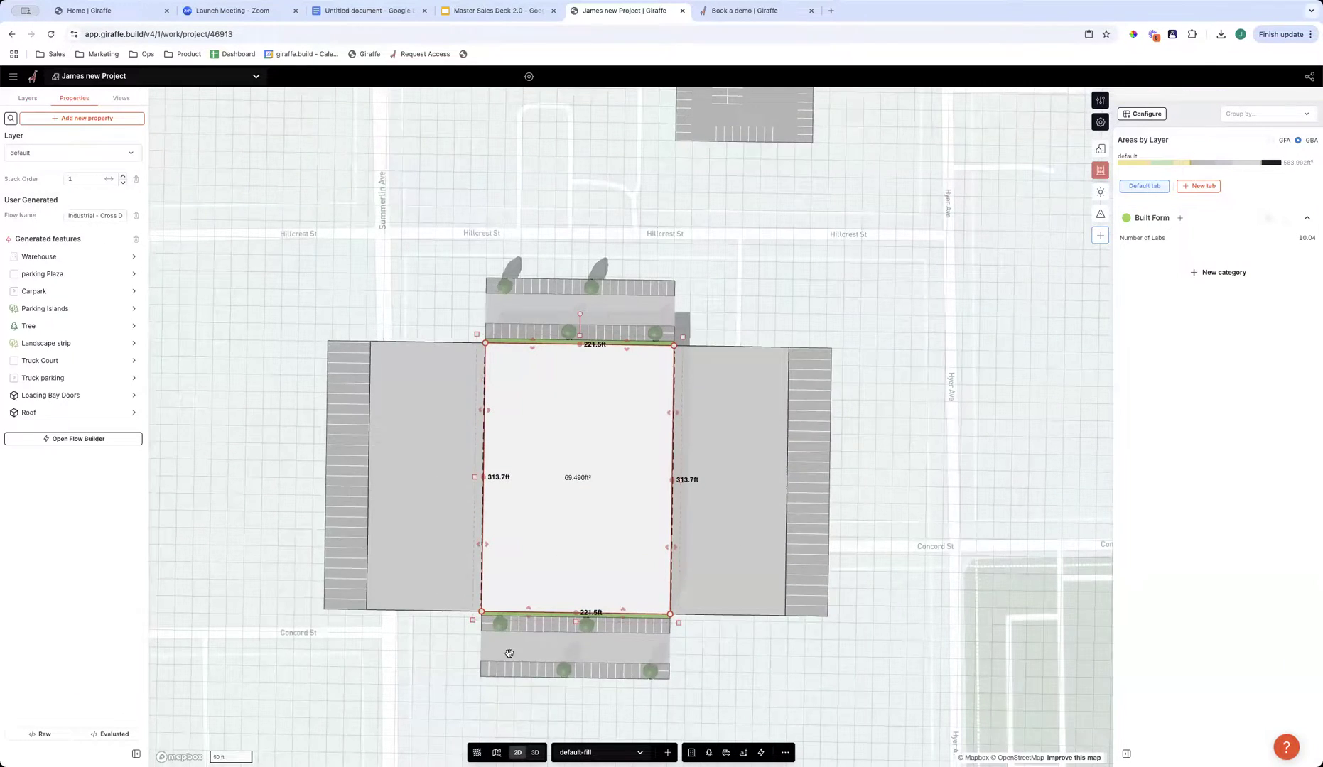
{"action": "right_click_drag", "start_coordinate": [510, 654], "coordinate": [552, 664]}
{"action": "right_click_drag", "start_coordinate": [705, 649], "coordinate": [804, 616]}
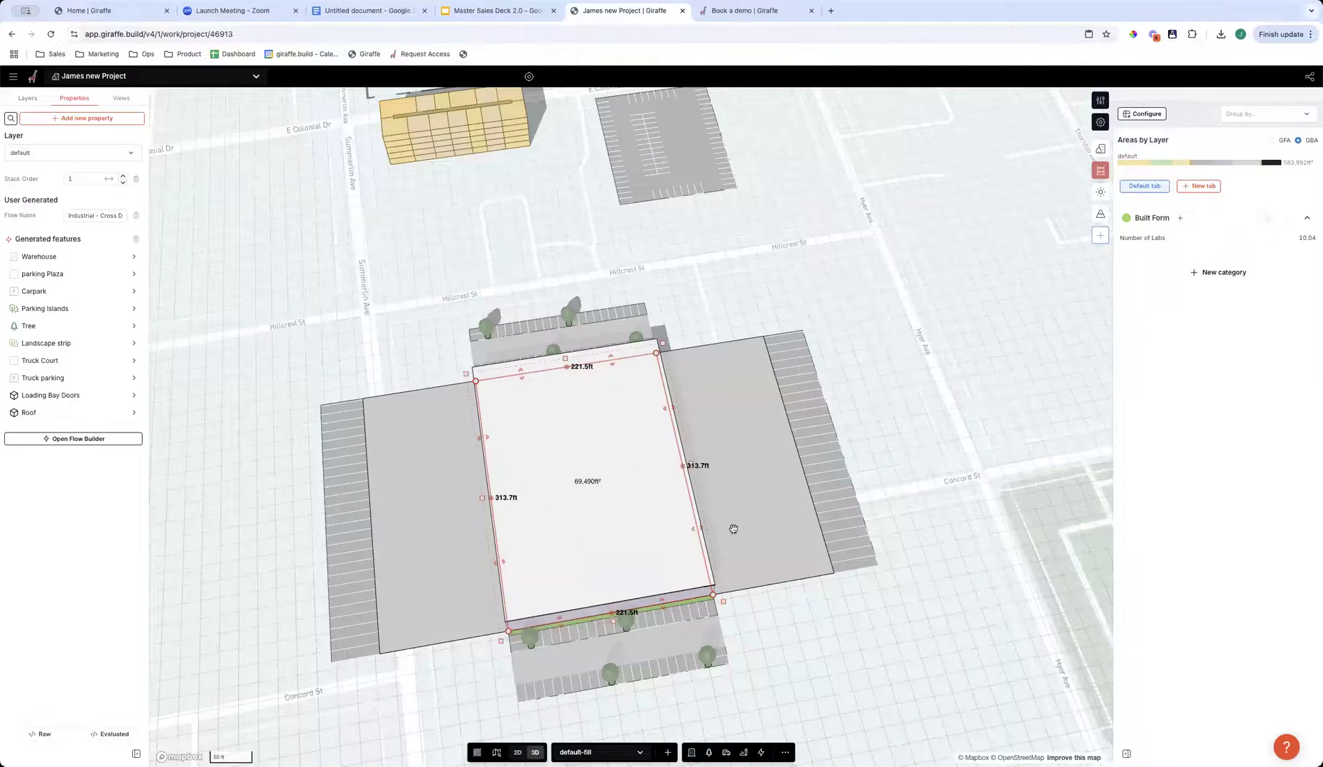
{"action": "scroll", "coordinate": [633, 635], "scroll_direction": "down", "scroll_amount": 1}
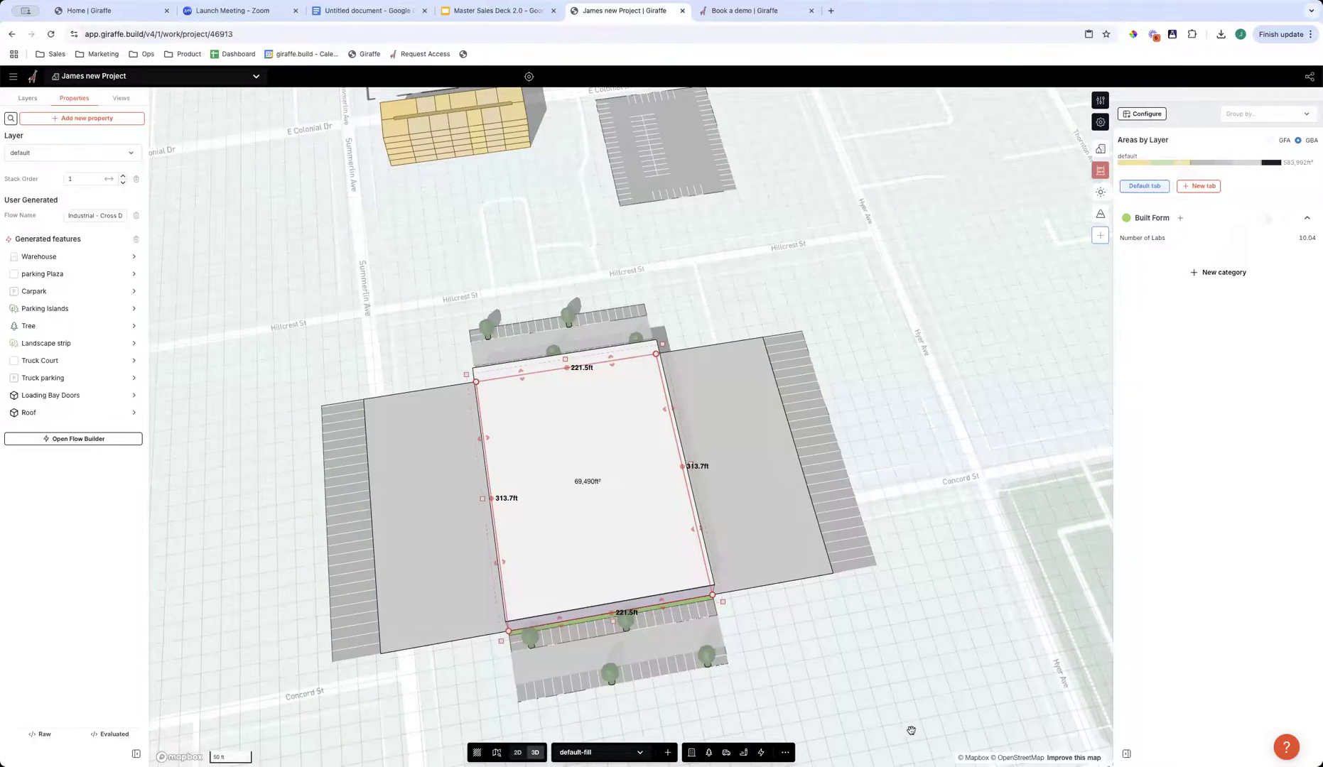
{"action": "scroll", "coordinate": [896, 722], "scroll_direction": "down", "scroll_amount": 5}
{"action": "scroll", "coordinate": [600, 524], "scroll_direction": "up", "scroll_amount": 8}
{"action": "right_click_drag", "start_coordinate": [600, 523], "coordinate": [535, 547]}
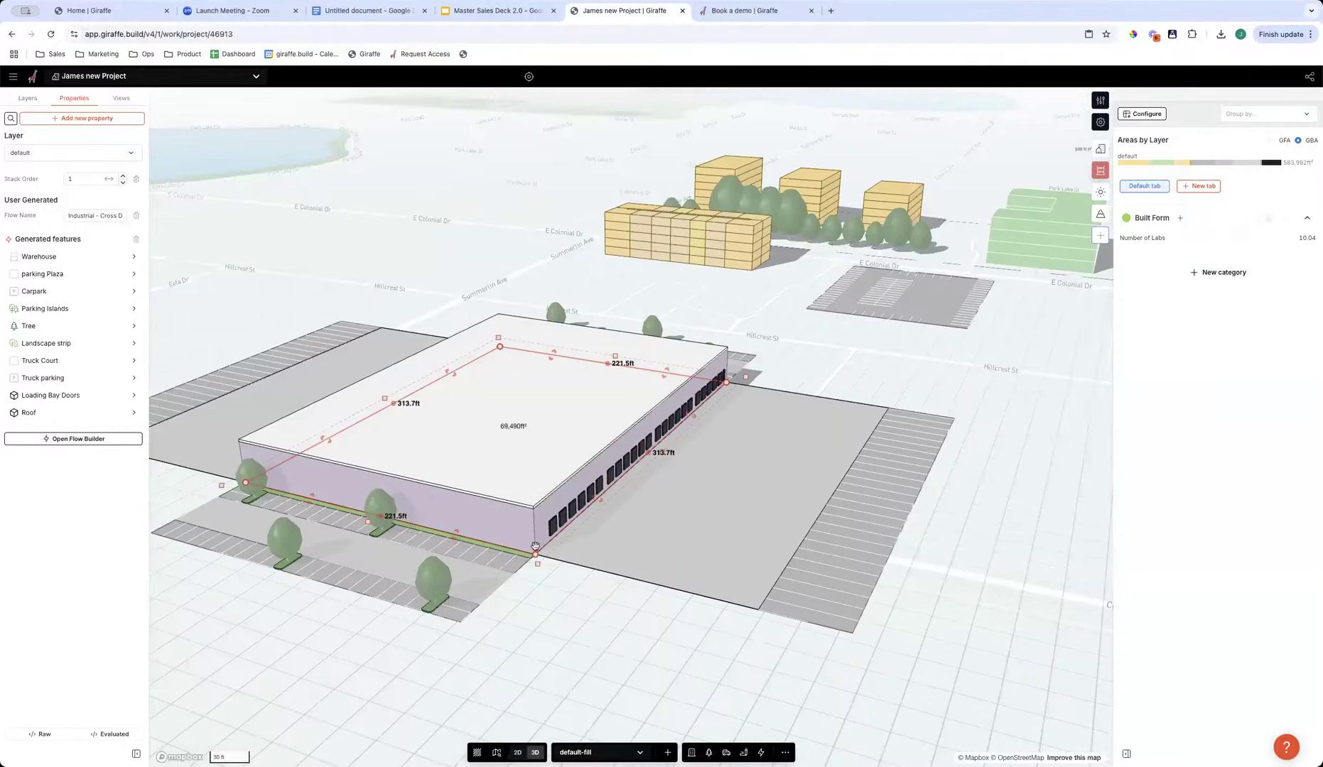
- Set the Loading Dock Bays spacing of the warehouse's loading bay doors to 50 ft and 20 ft, and deselect the warehouse
{"action": "scroll", "coordinate": [535, 546], "scroll_direction": "up", "scroll_amount": 10}
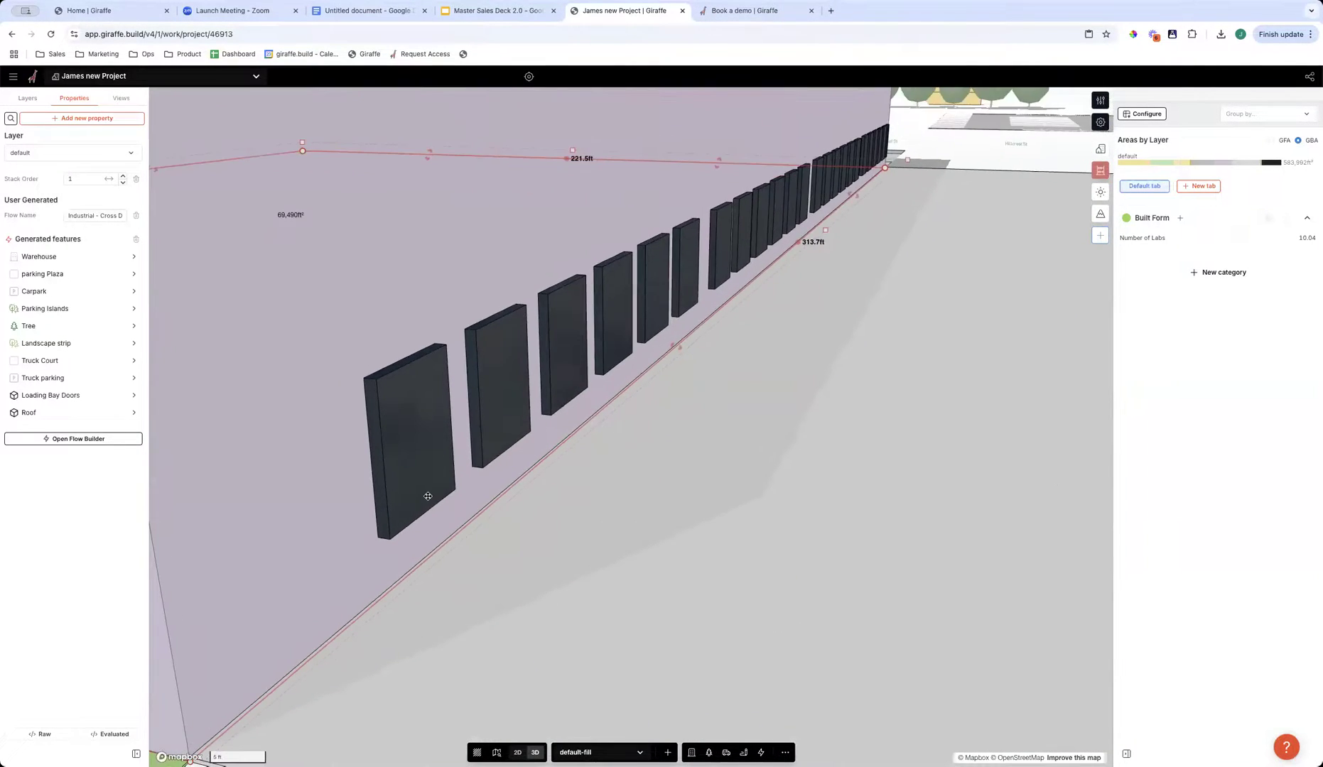
{"action": "left_click", "coordinate": [64, 396]}
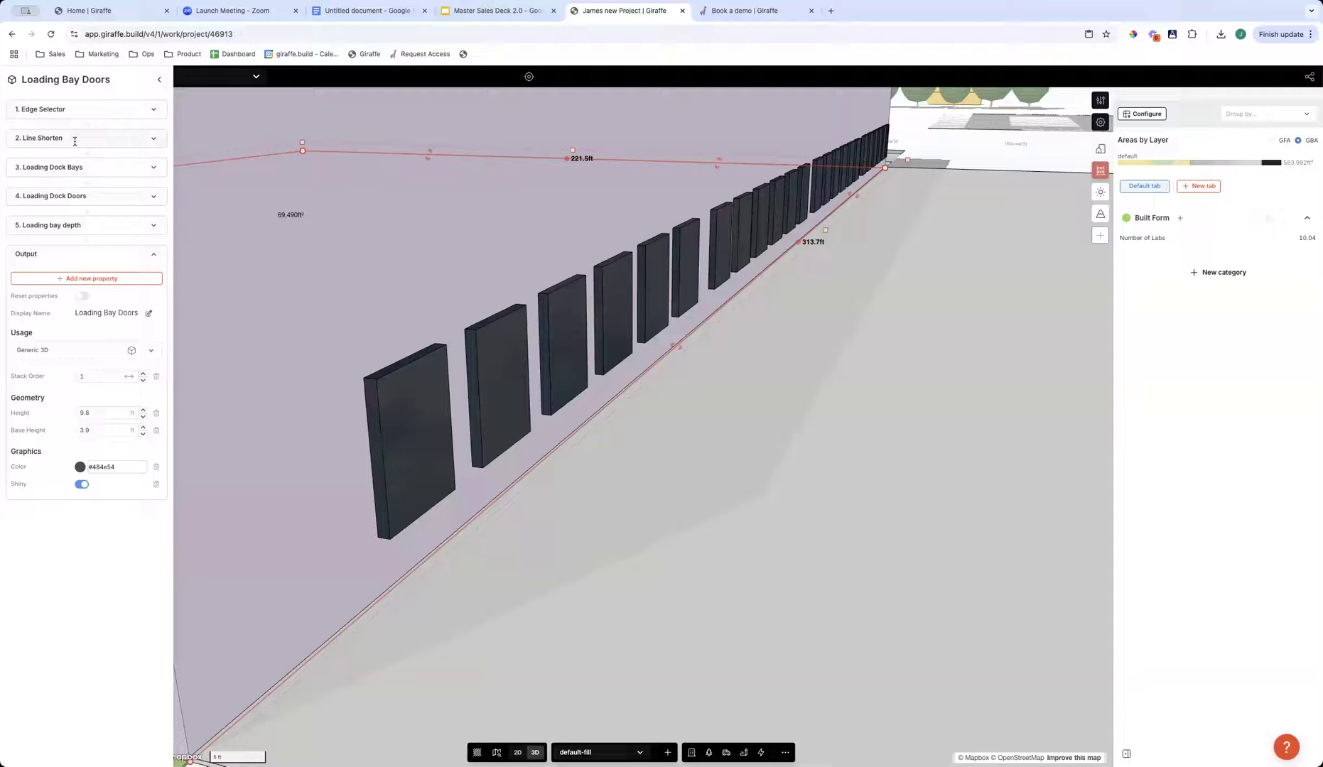
{"action": "left_click", "coordinate": [105, 169]}
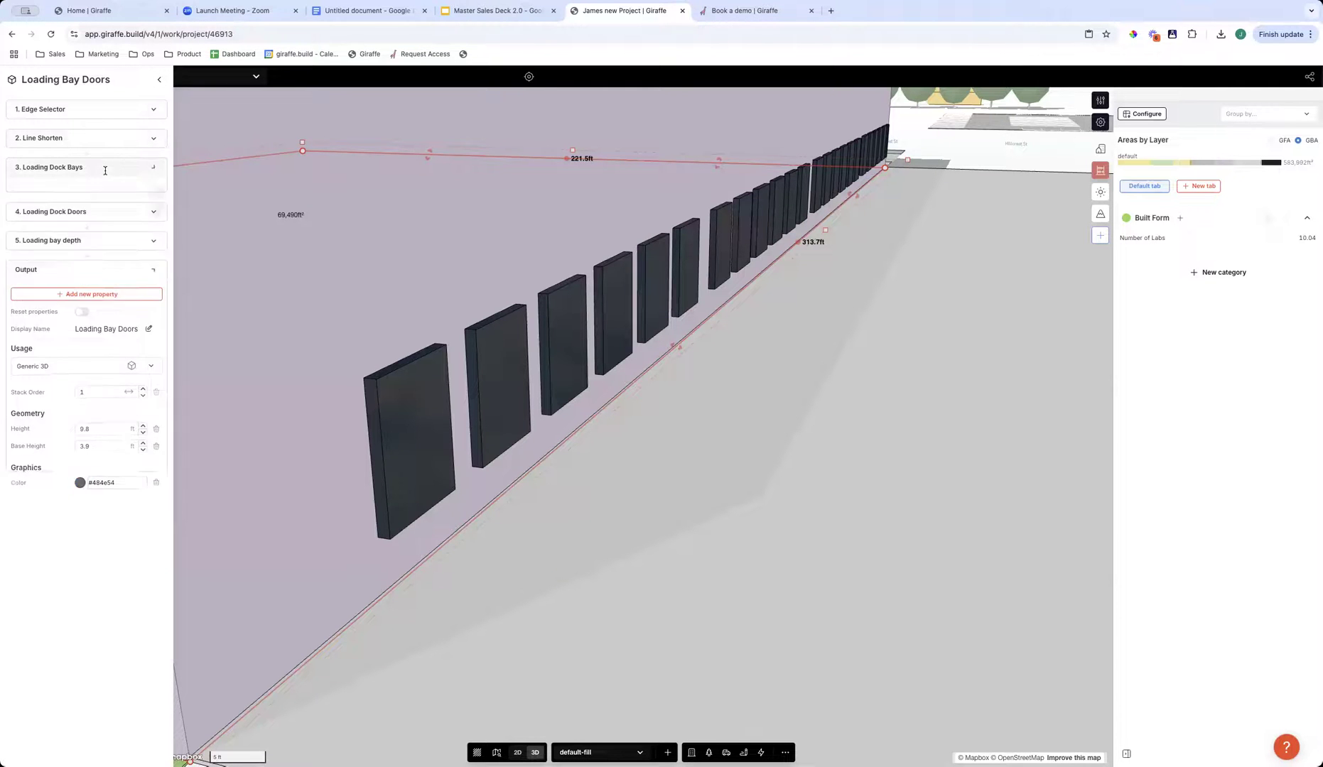
{"action": "left_click", "coordinate": [50, 197]}
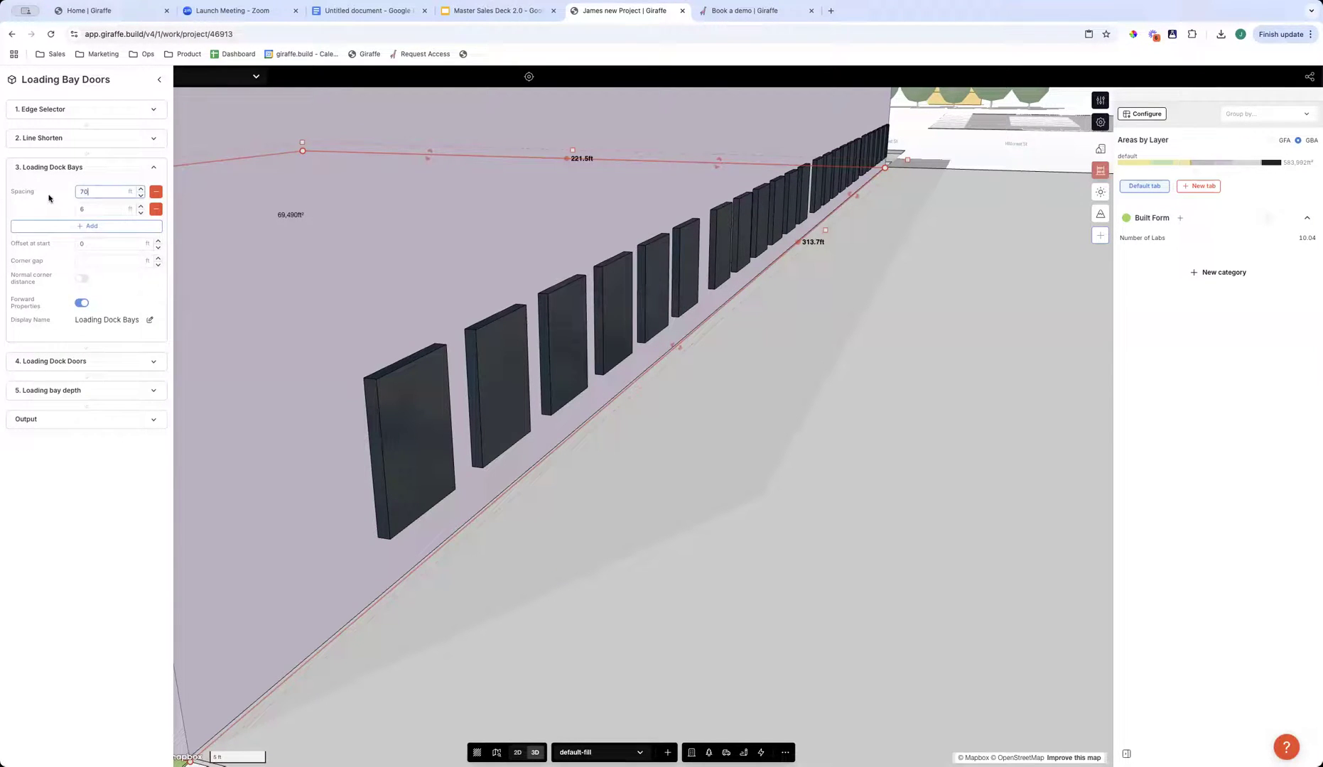
{"action": "key", "text": "BackSpace"}
{"action": "key", "text": "BackSpace"}
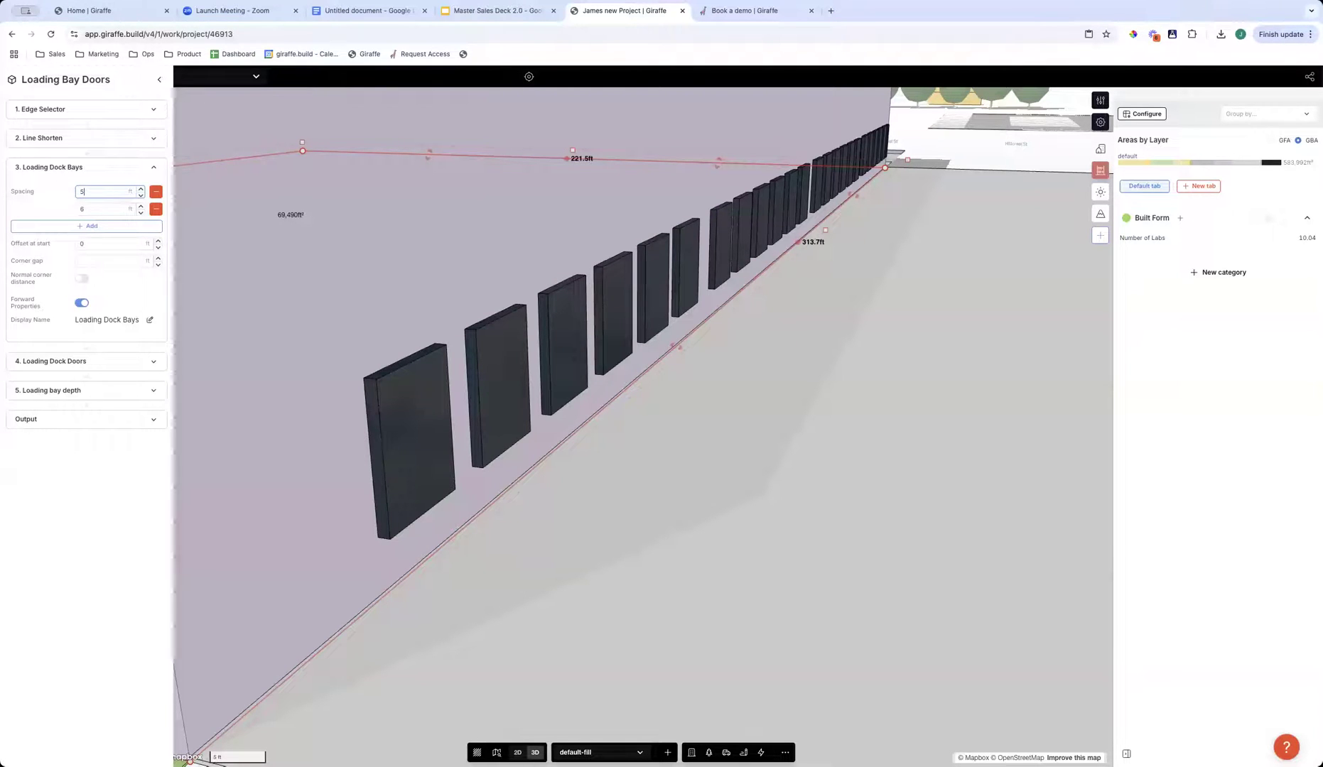
{"action": "type", "text": "50"}
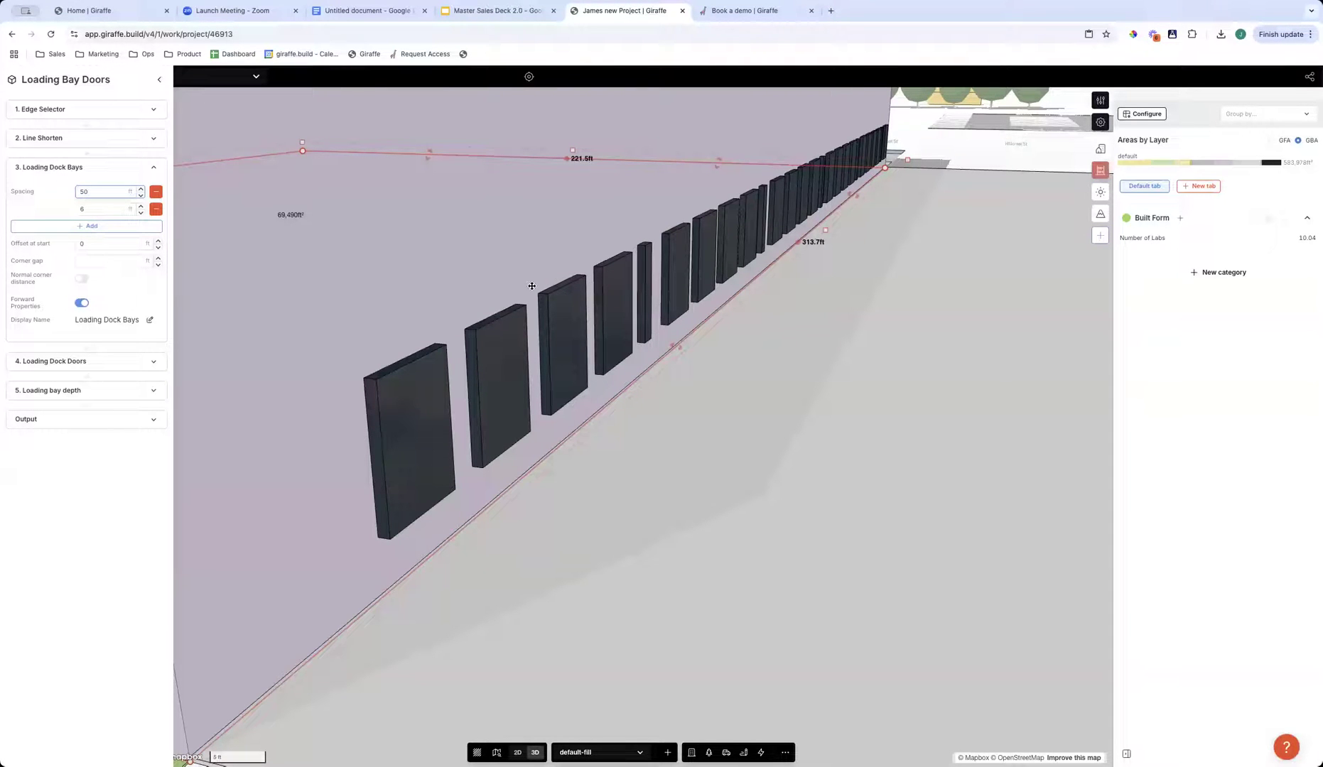
{"action": "left_click", "coordinate": [82, 208]}
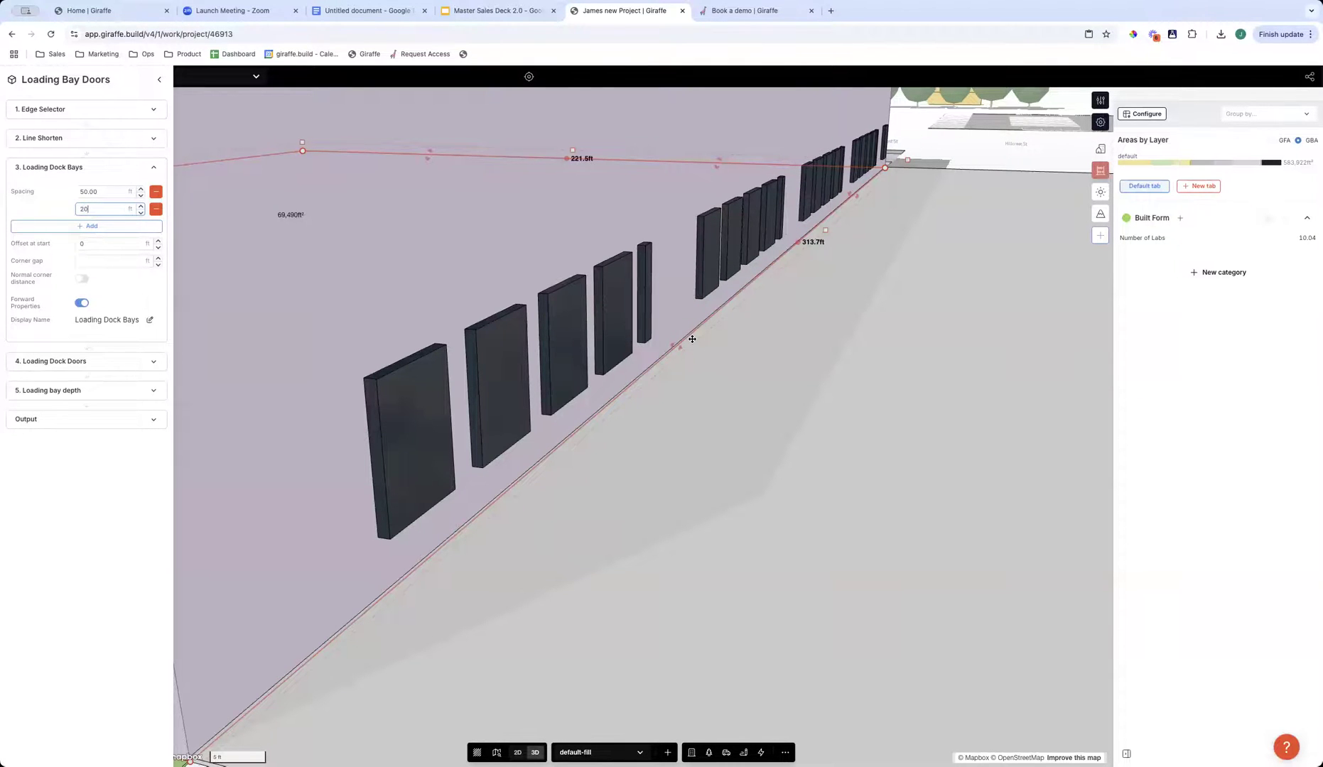
{"action": "scroll", "coordinate": [676, 525], "scroll_direction": "down", "scroll_amount": 5}
{"action": "left_click", "coordinate": [780, 537]}
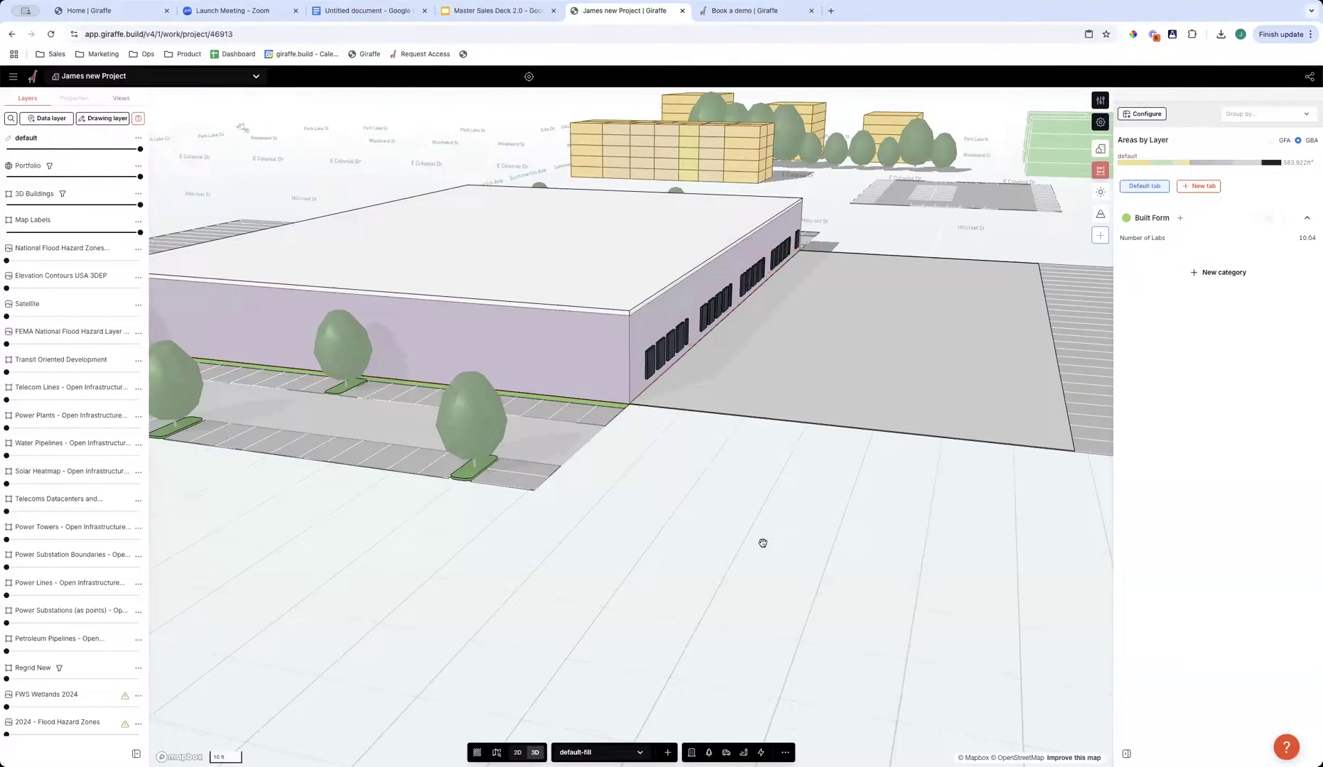
- Select the cross-dock warehouse and view it together with the surrounding site
{"action": "right_click_drag", "start_coordinate": [761, 543], "coordinate": [712, 407]}
{"action": "left_click", "coordinate": [886, 286]}
{"action": "scroll", "coordinate": [886, 286], "scroll_direction": "down", "scroll_amount": 6}
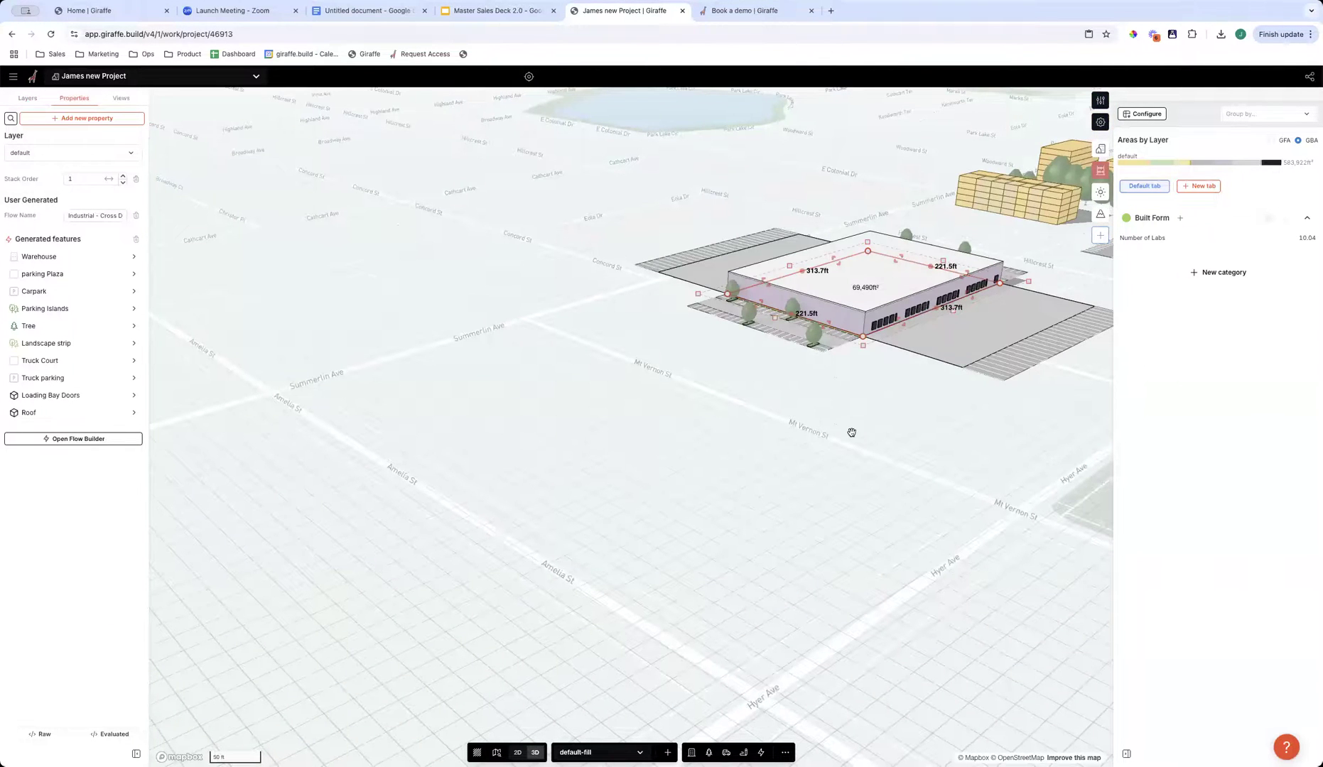
- Select the cross-dock warehouse south of the site and delete it
{"action": "right_click_drag", "start_coordinate": [835, 394], "coordinate": [837, 392]}
{"action": "left_click", "coordinate": [835, 384]}
{"action": "left_click", "coordinate": [784, 223]}
{"action": "key", "text": "Delete"}
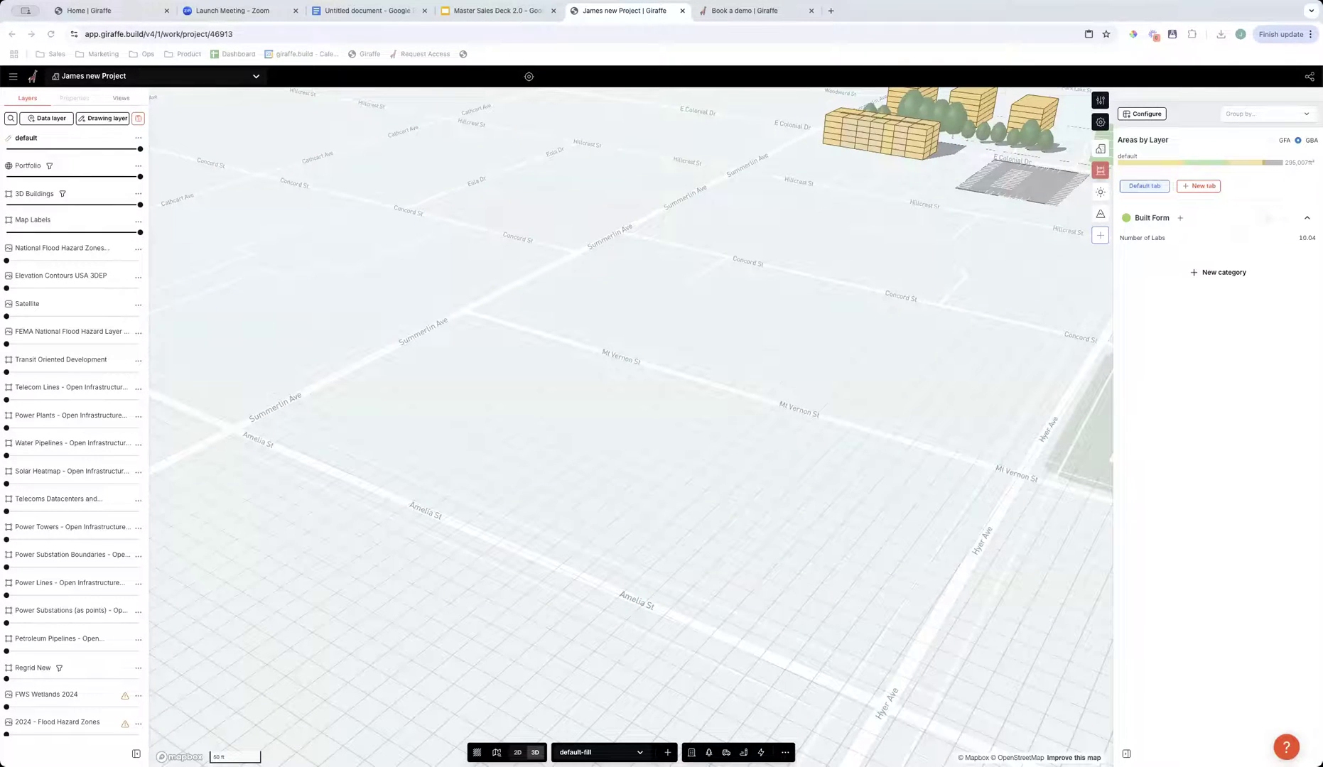
{"action": "left_click", "coordinate": [676, 515]}
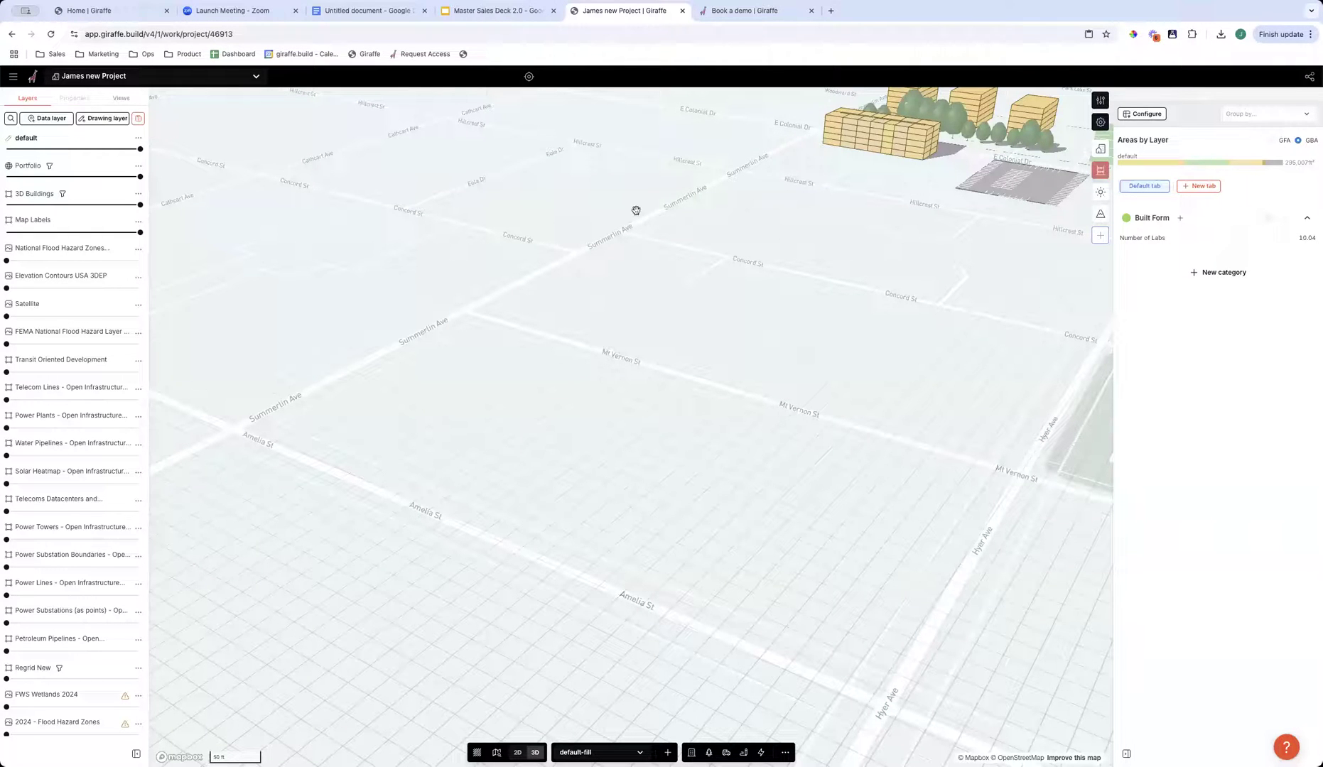
- Select the green Life Science building and pull half of its short wing's end outward, then deselect the building
{"action": "right_click_drag", "start_coordinate": [415, 537], "coordinate": [457, 544]}
{"action": "scroll", "coordinate": [445, 543], "scroll_direction": "down", "scroll_amount": 3}
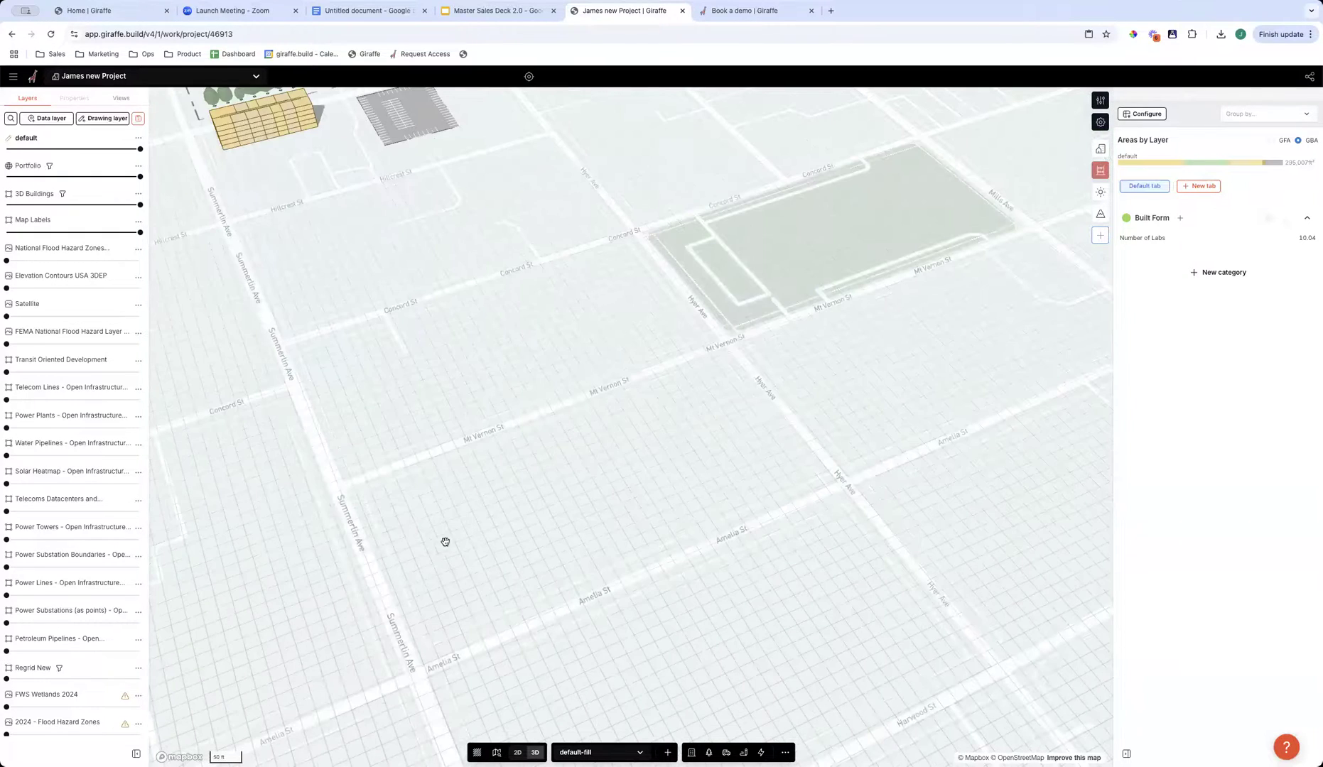
{"action": "scroll", "coordinate": [652, 507], "scroll_direction": "down", "scroll_amount": 5}
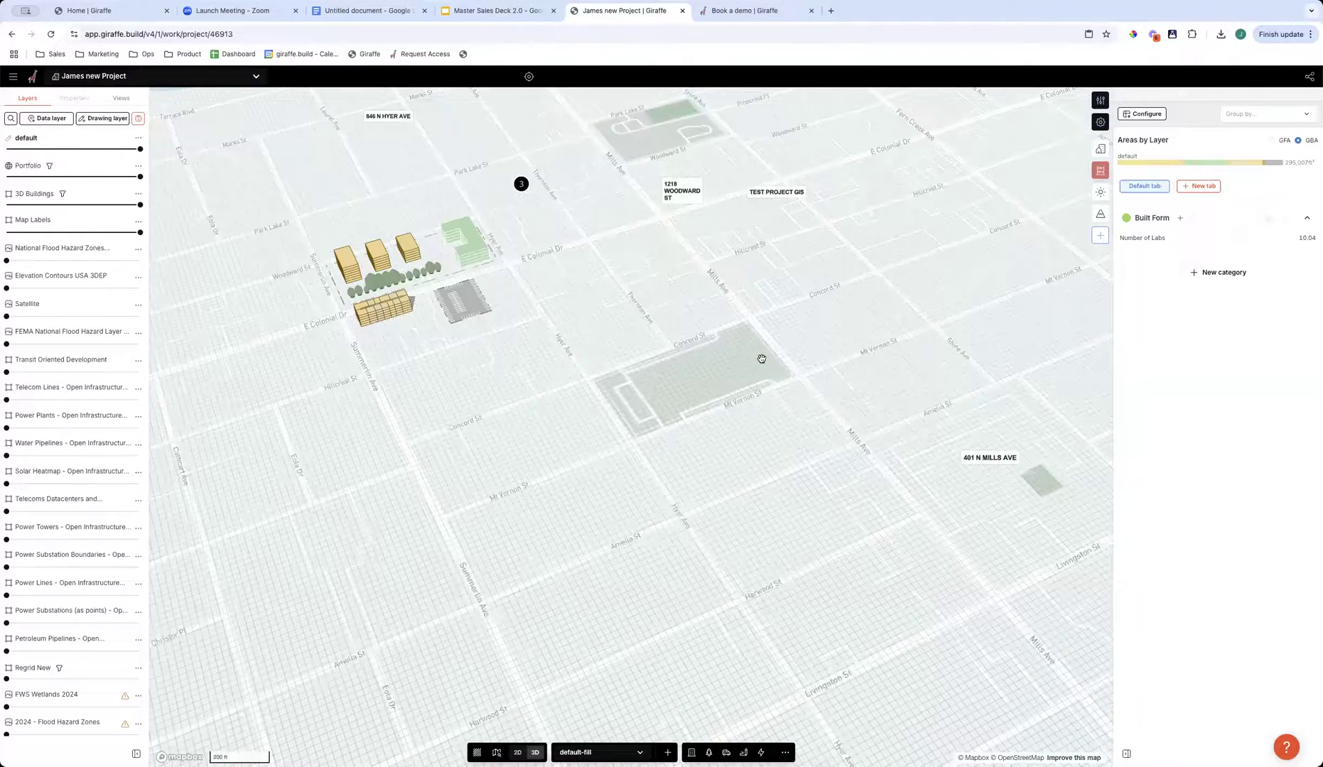
{"action": "scroll", "coordinate": [606, 344], "scroll_direction": "up", "scroll_amount": 5}
{"action": "left_click", "coordinate": [617, 356]}
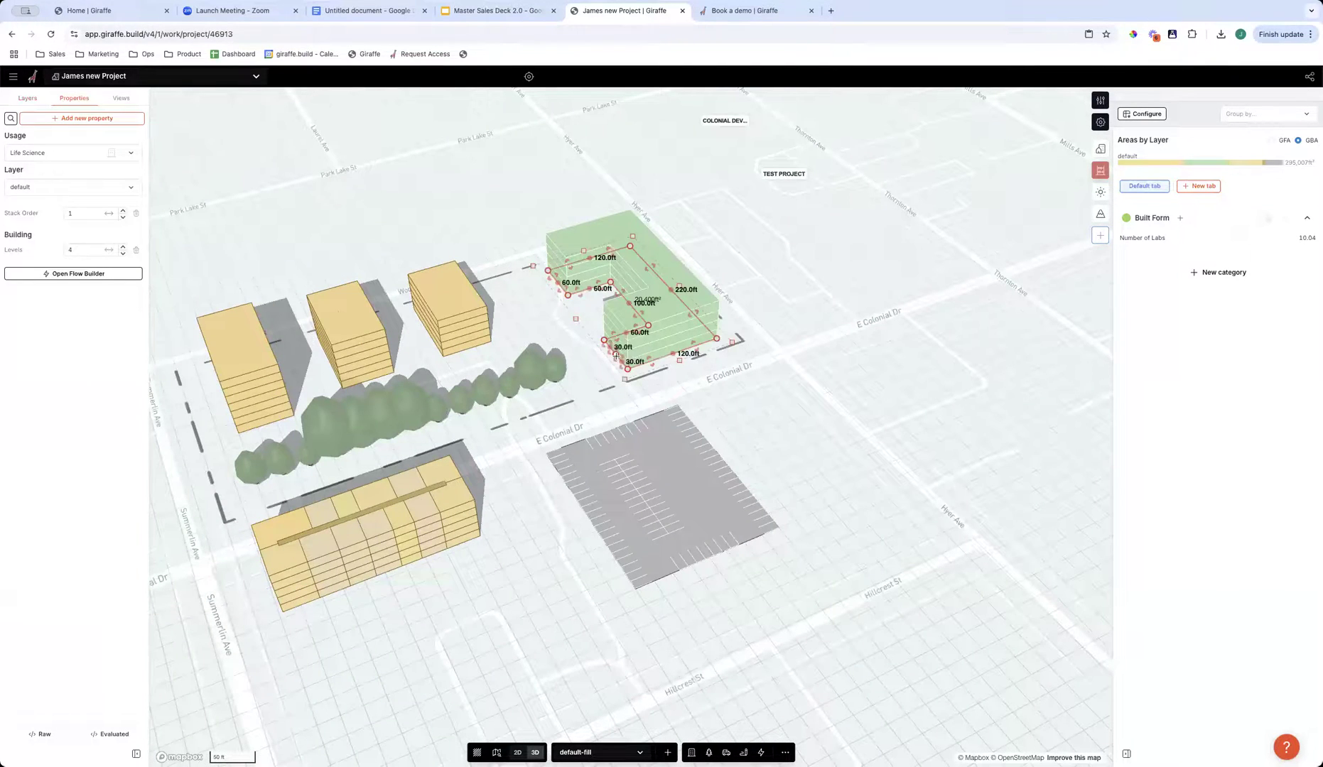
{"action": "scroll", "coordinate": [616, 356], "scroll_direction": "up", "scroll_amount": 3}
{"action": "left_click_drag", "start_coordinate": [600, 360], "coordinate": [589, 371]}
{"action": "left_click", "coordinate": [857, 406]}
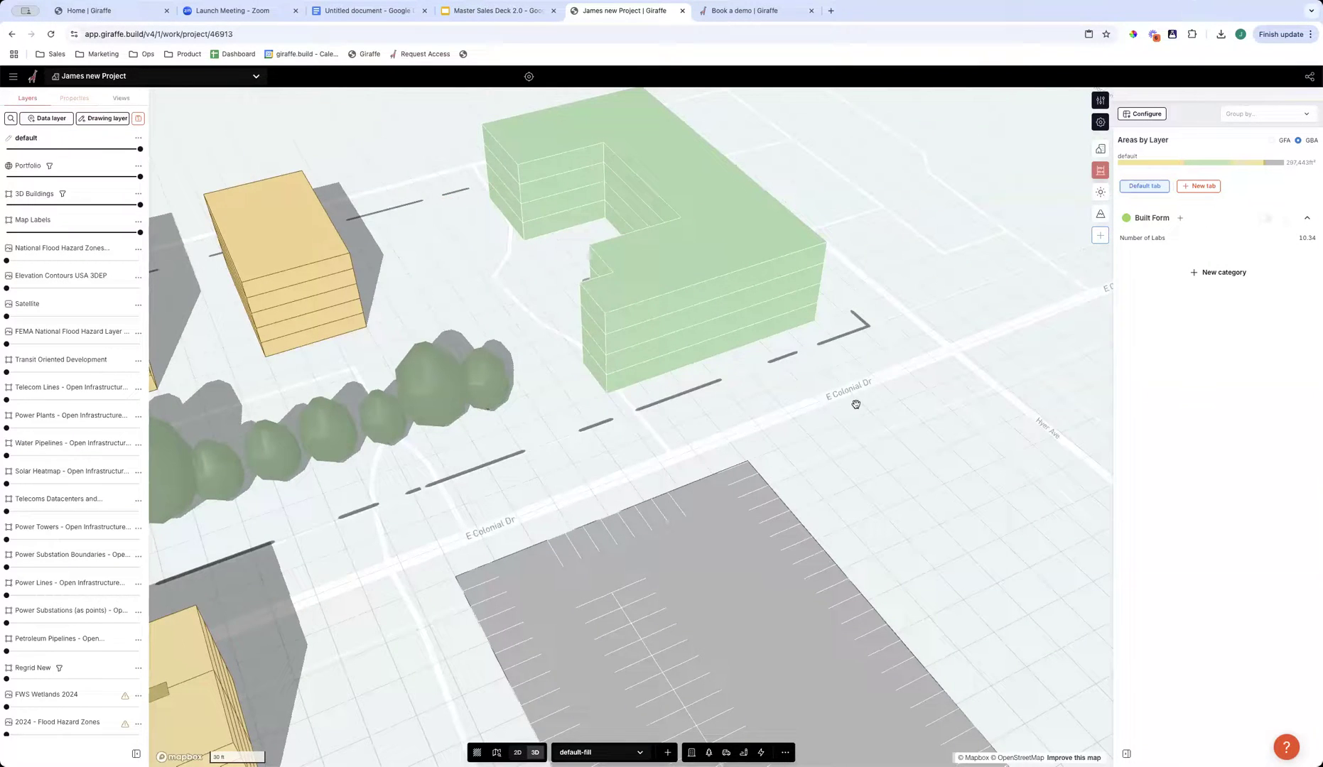
- Reselect the Life Science building and adjust the wing's offset end to about 9.5 ft, making its outer side about 129.5 ft, then deselect it
{"action": "scroll", "coordinate": [857, 406], "scroll_direction": "down", "scroll_amount": 2}
{"action": "right_click_drag", "start_coordinate": [622, 450], "coordinate": [694, 455]}
{"action": "right_click_drag", "start_coordinate": [532, 375], "coordinate": [539, 365]}
{"action": "left_click", "coordinate": [543, 367]}
{"action": "scroll", "coordinate": [554, 380], "scroll_direction": "up", "scroll_amount": 3}
{"action": "left_click_drag", "start_coordinate": [554, 384], "coordinate": [544, 376]}
{"action": "scroll", "coordinate": [608, 467], "scroll_direction": "down", "scroll_amount": 1}
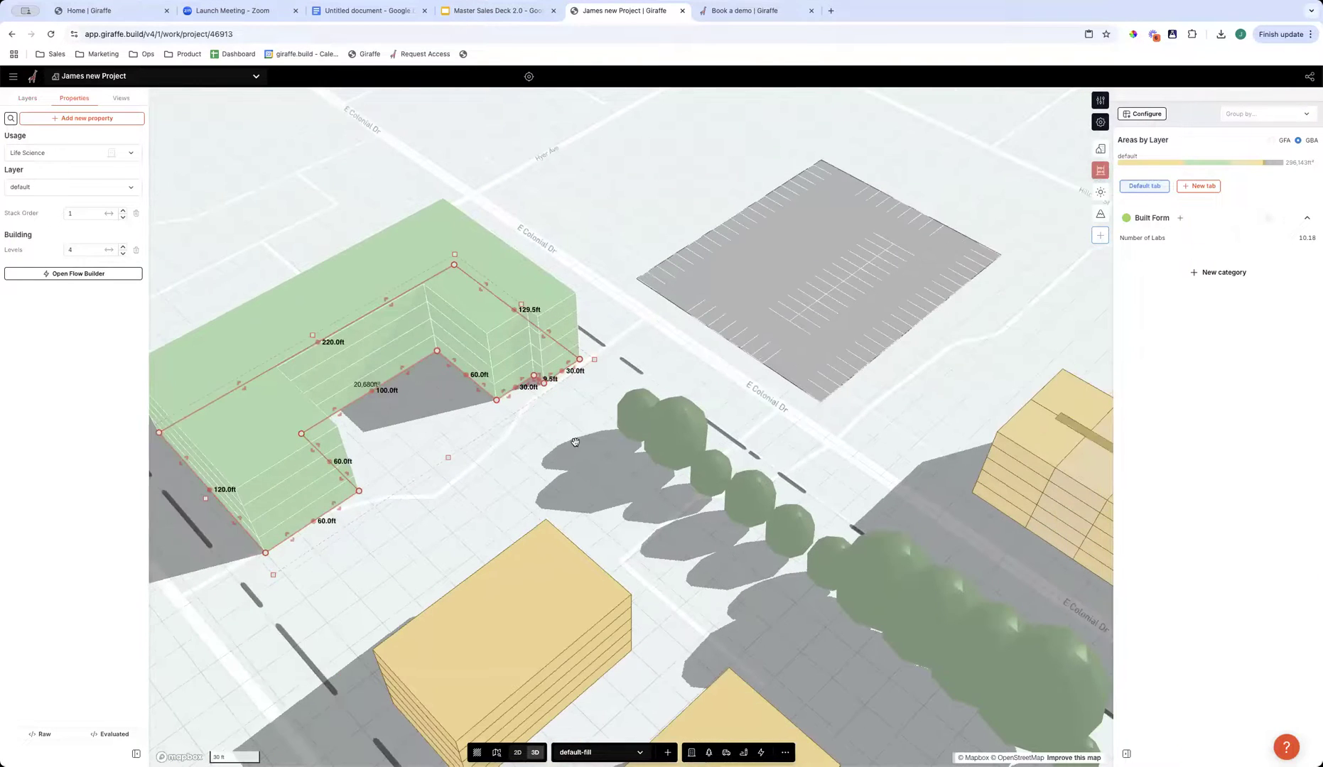
{"action": "scroll", "coordinate": [577, 442], "scroll_direction": "down", "scroll_amount": 3}
{"action": "left_click", "coordinate": [628, 451]}
- Search the projects for "mill" and open the Mills/50 - Multifamily project
{"action": "right_click_drag", "start_coordinate": [627, 451], "coordinate": [860, 433]}
{"action": "scroll", "coordinate": [861, 432], "scroll_direction": "down", "scroll_amount": 3}
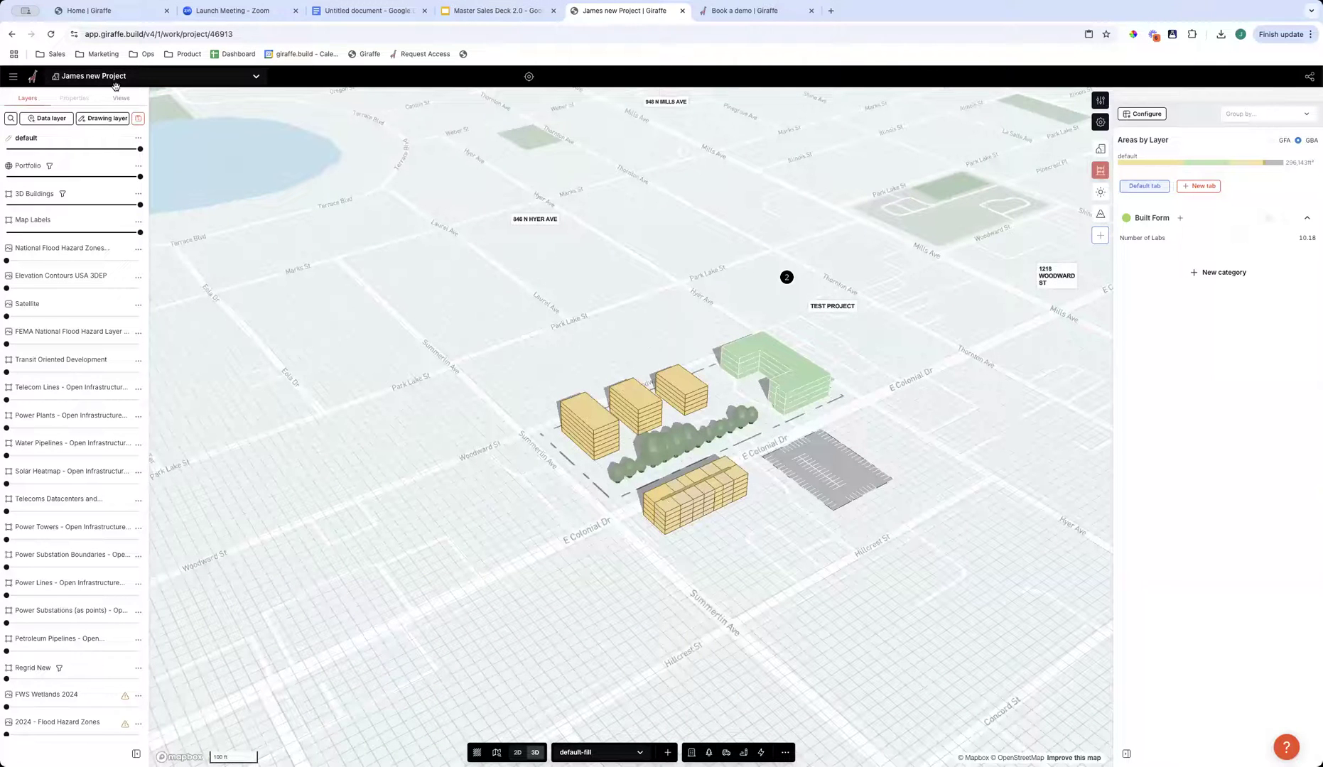
{"action": "left_click", "coordinate": [162, 77]}
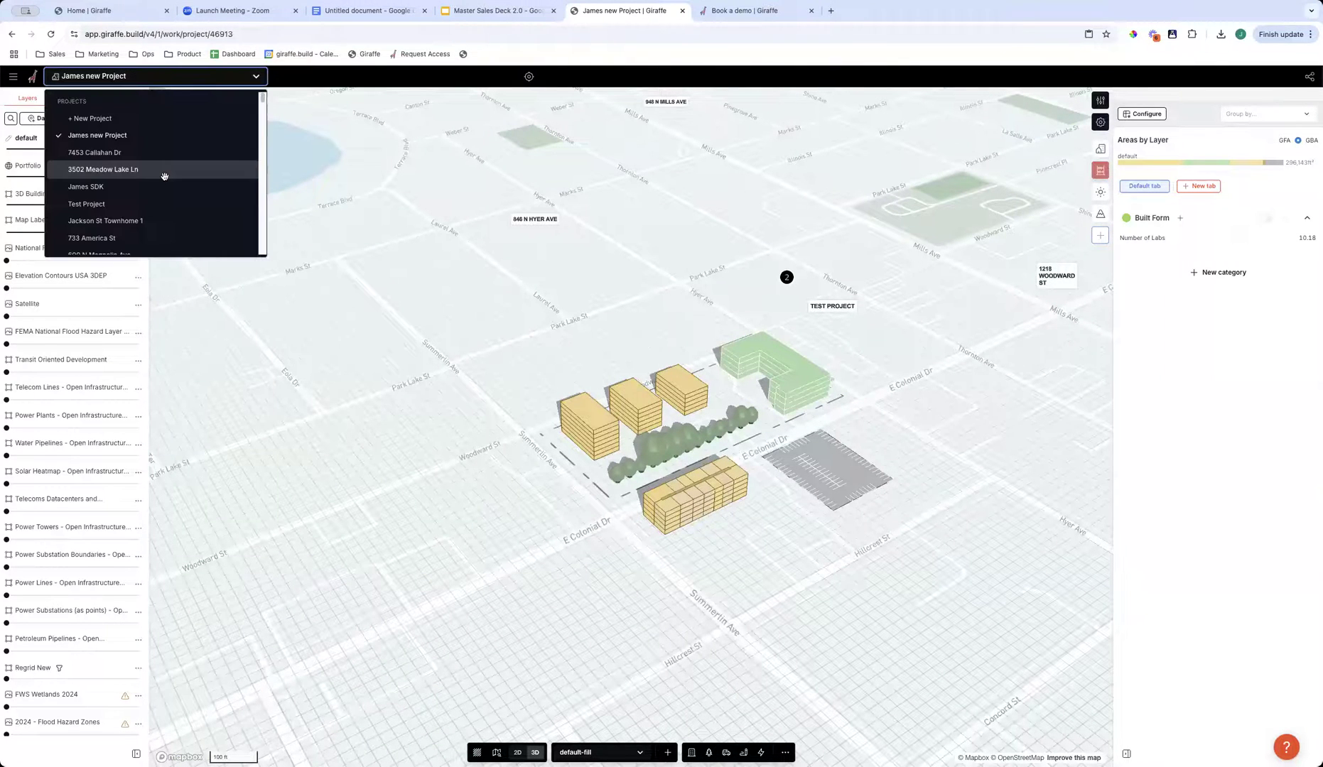
{"action": "scroll", "coordinate": [139, 188], "scroll_direction": "down", "scroll_amount": 3}
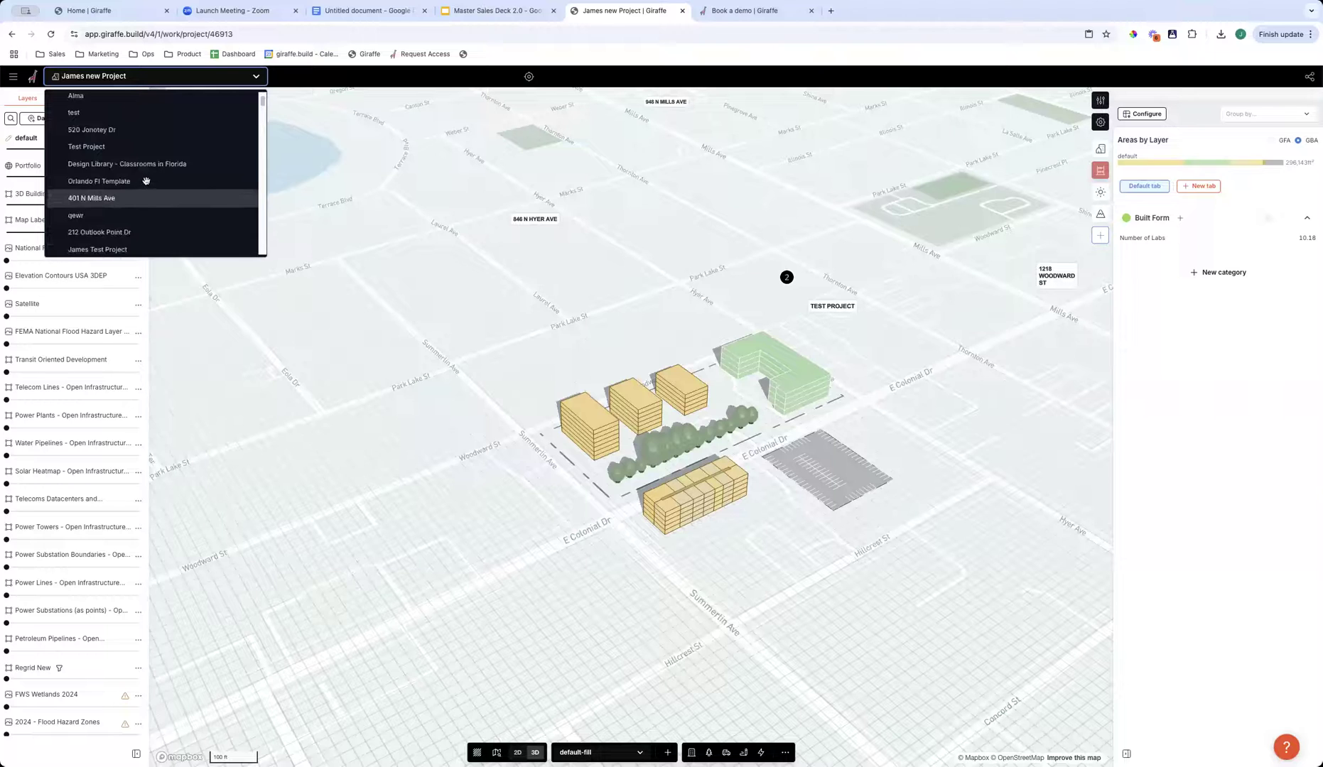
{"action": "scroll", "coordinate": [148, 179], "scroll_direction": "down", "scroll_amount": 3}
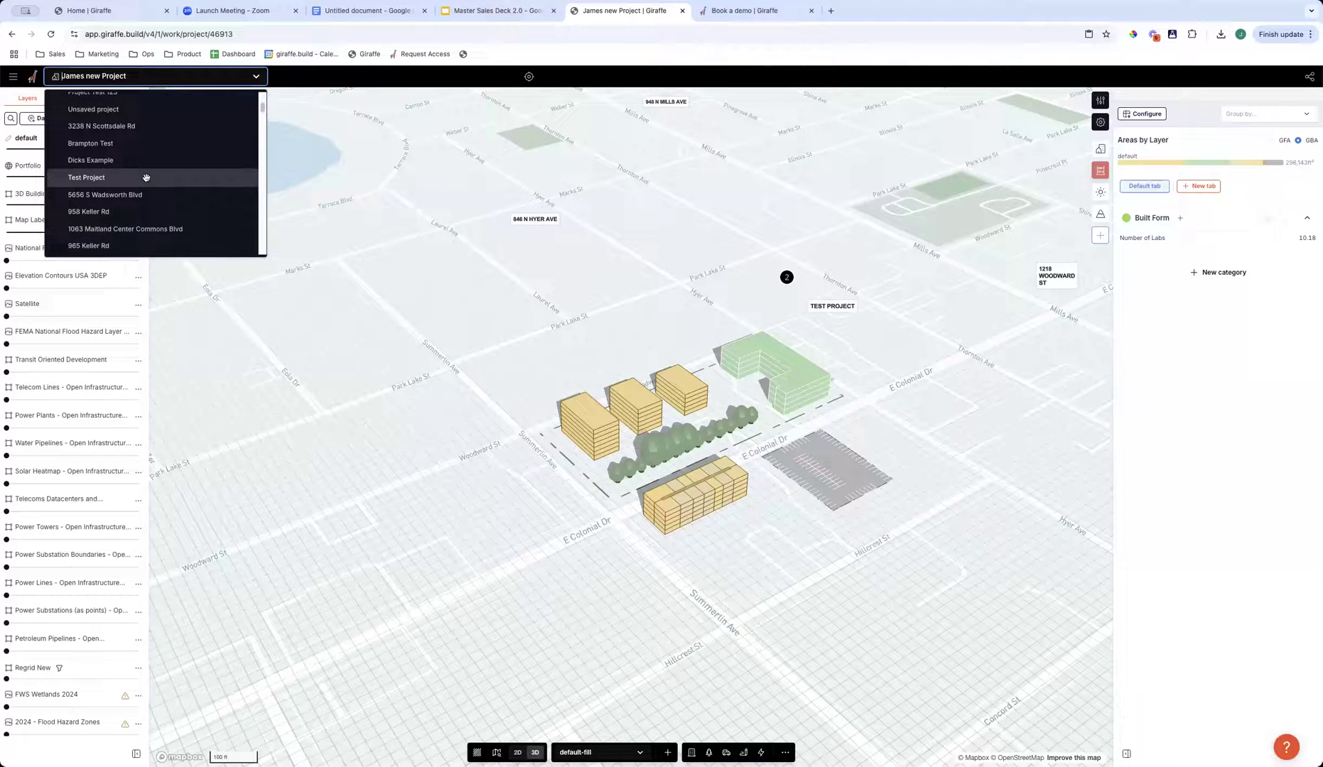
{"action": "scroll", "coordinate": [145, 177], "scroll_direction": "up", "scroll_amount": 3}
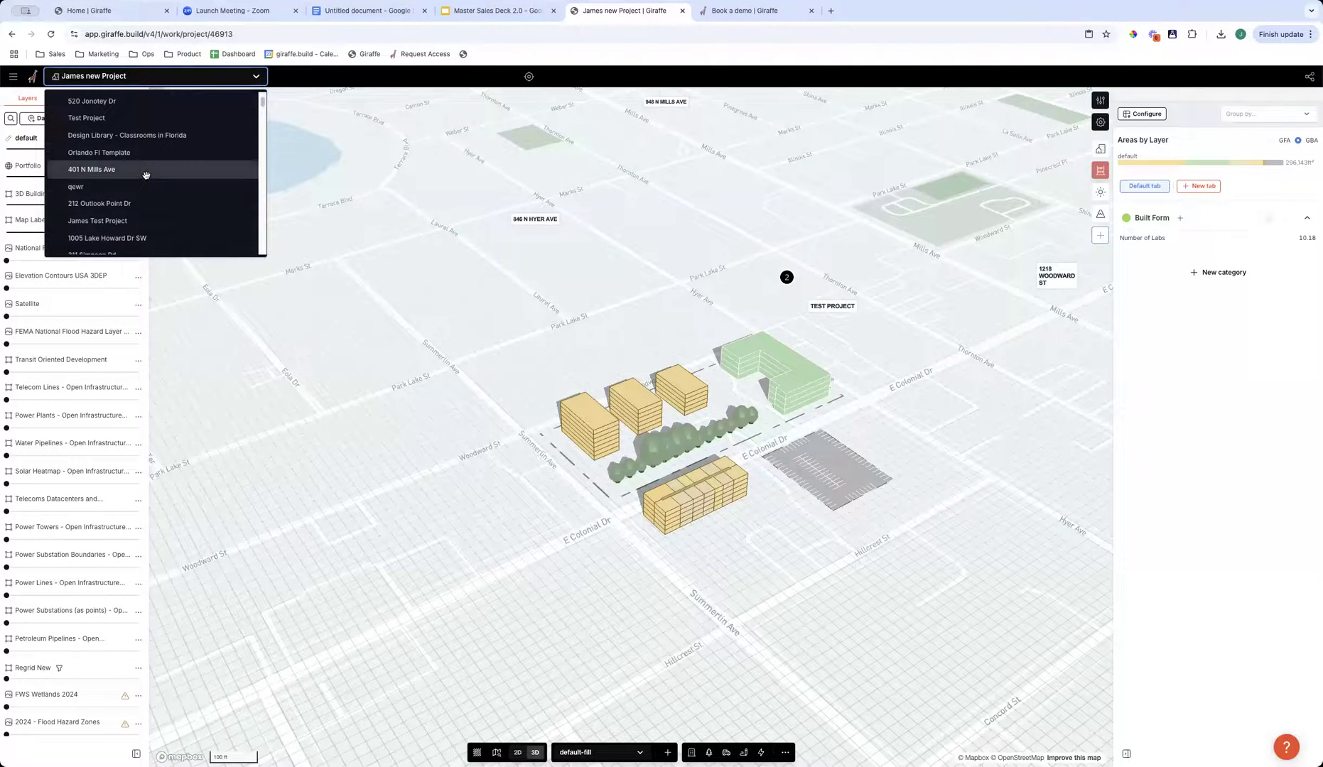
{"action": "scroll", "coordinate": [146, 176], "scroll_direction": "up", "scroll_amount": 10}
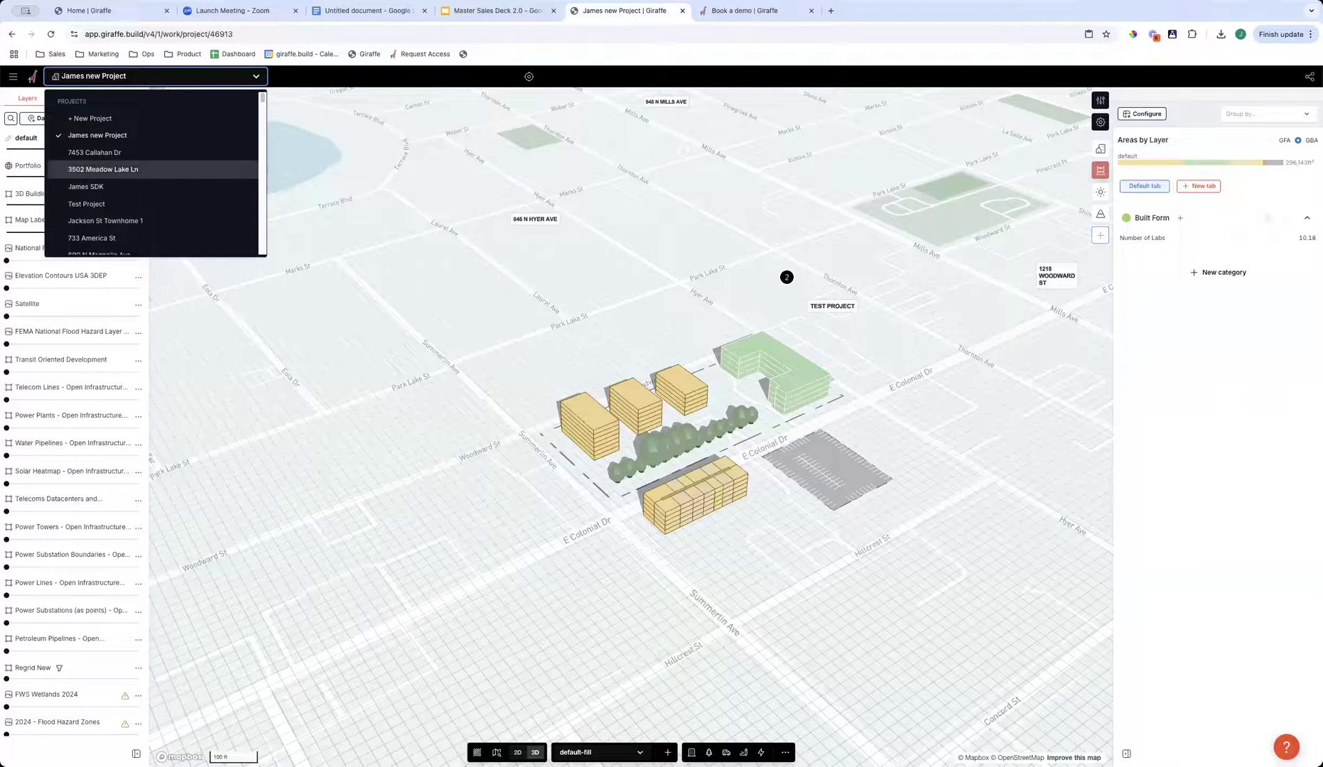
{"action": "type", "text": "mill"}
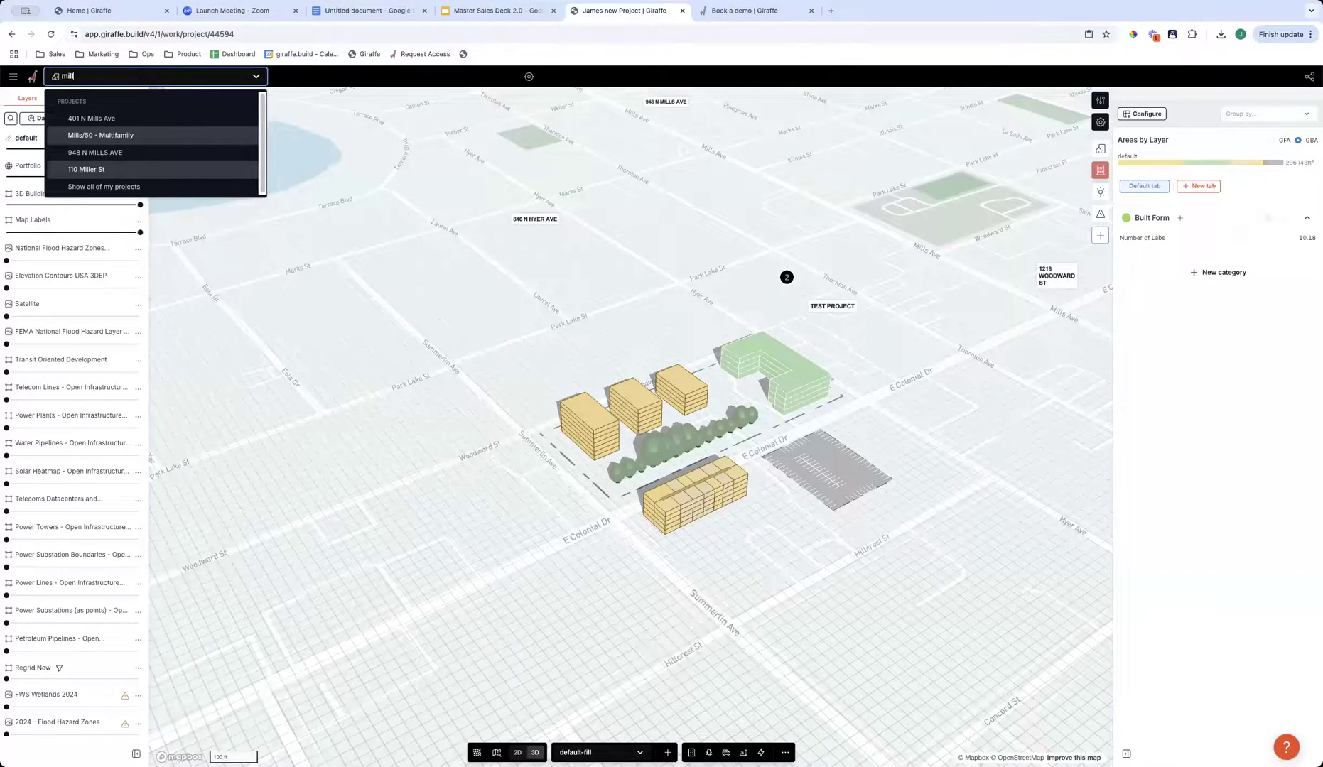
{"action": "left_click", "coordinate": [100, 135]}
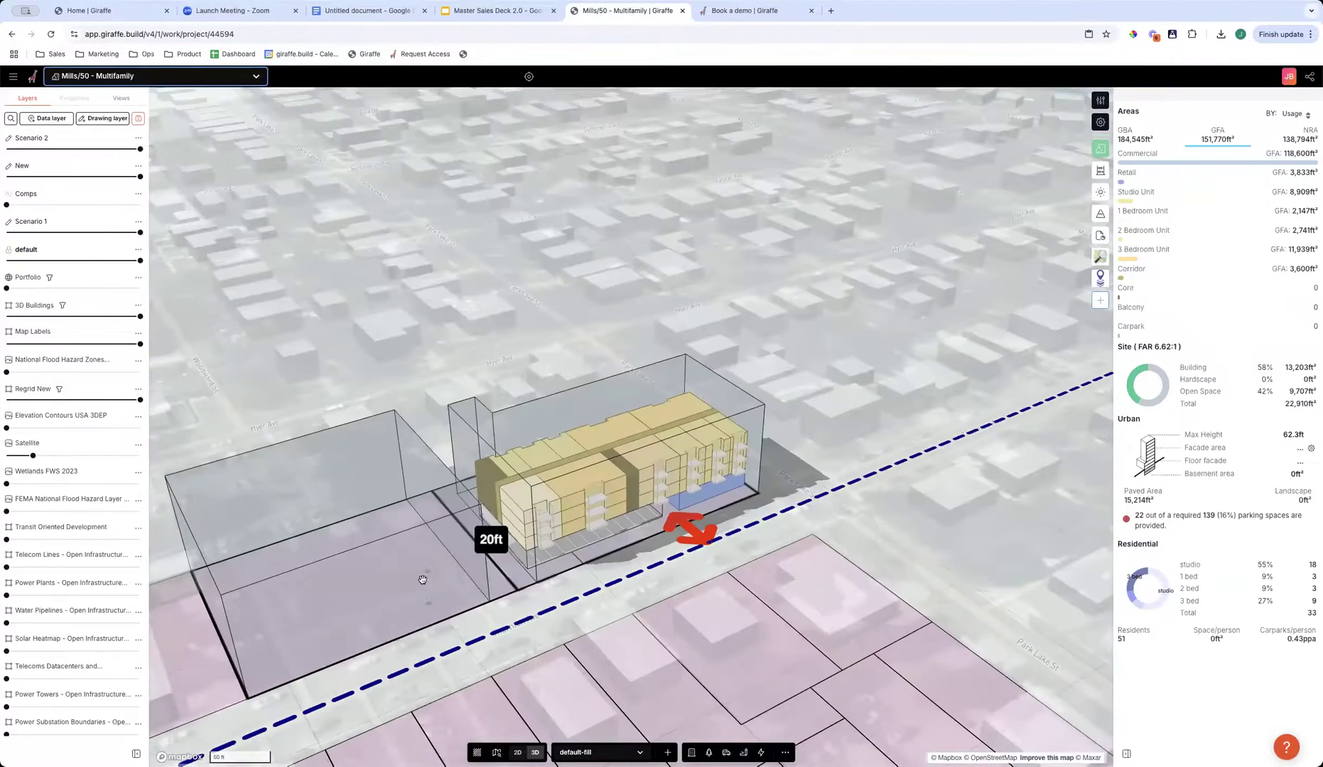
- Examine the multifamily building and the surrounding zoned parcels and transit stops, ending with a plan view of the district
{"action": "right_click_drag", "start_coordinate": [534, 593], "coordinate": [565, 638]}
{"action": "scroll", "coordinate": [573, 581], "scroll_direction": "down", "scroll_amount": 10}
{"action": "left_click_drag", "start_coordinate": [790, 544], "coordinate": [722, 412]}
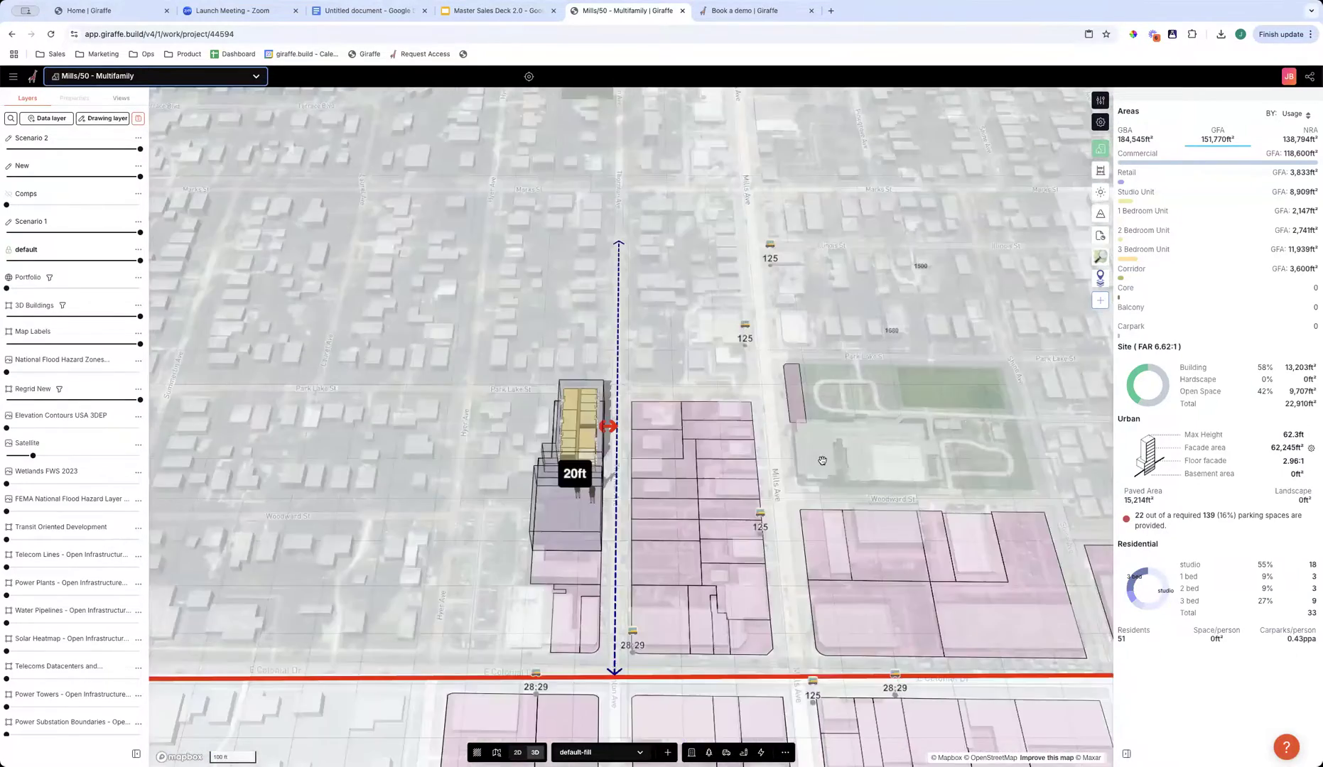
{"action": "right_click_drag", "start_coordinate": [722, 412], "coordinate": [725, 447]}
{"action": "scroll", "coordinate": [725, 448], "scroll_direction": "down", "scroll_amount": 5}
{"action": "left_click_drag", "start_coordinate": [751, 446], "coordinate": [621, 364]}
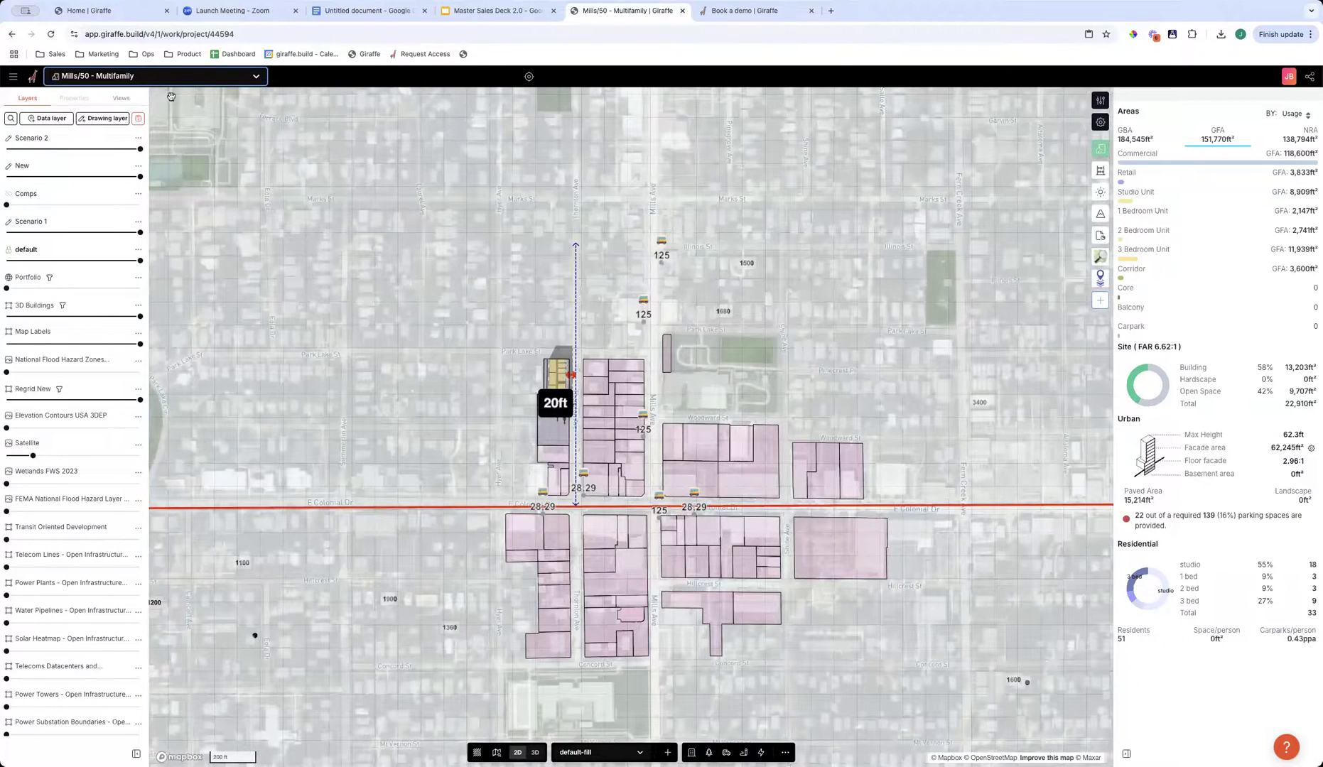
- Open the saved views Market Top View and Zoning Envelope, and examine the envelope from the street side
{"action": "left_click", "coordinate": [121, 99]}
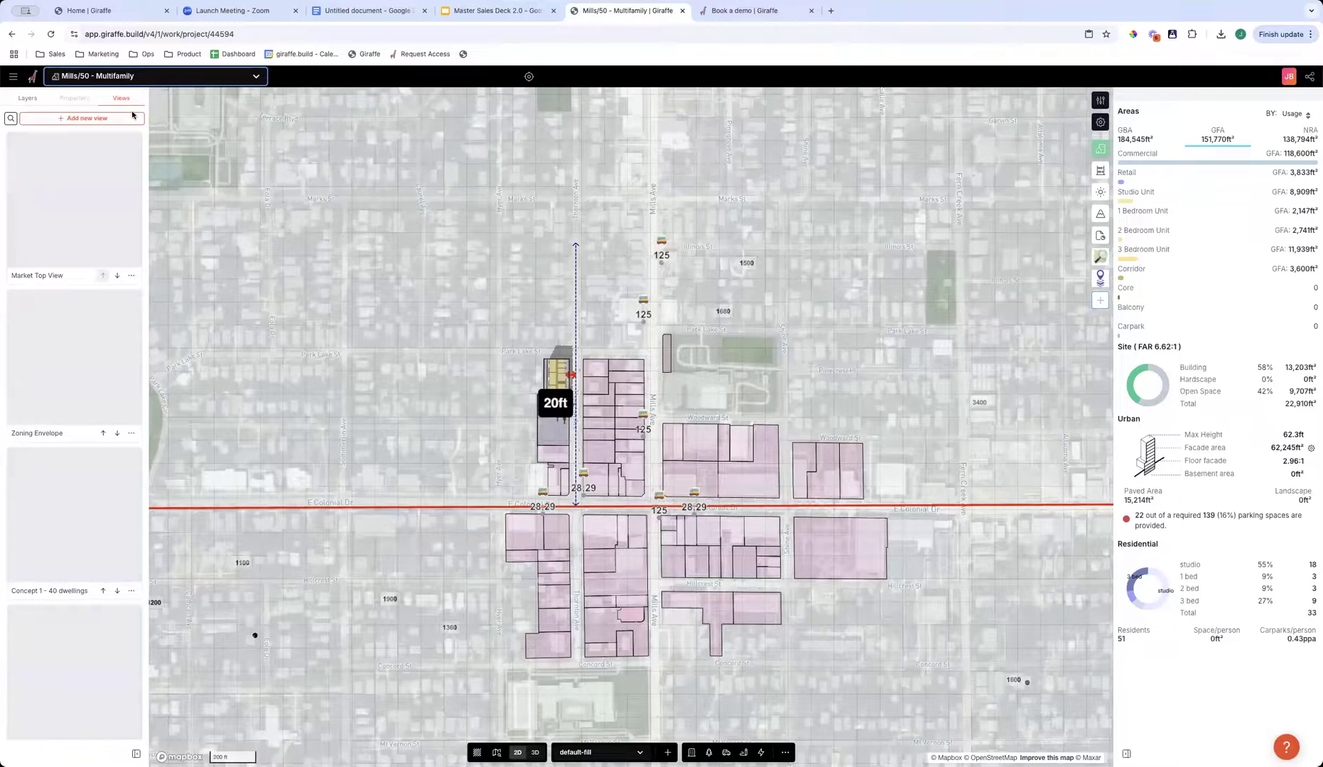
{"action": "left_click", "coordinate": [79, 211]}
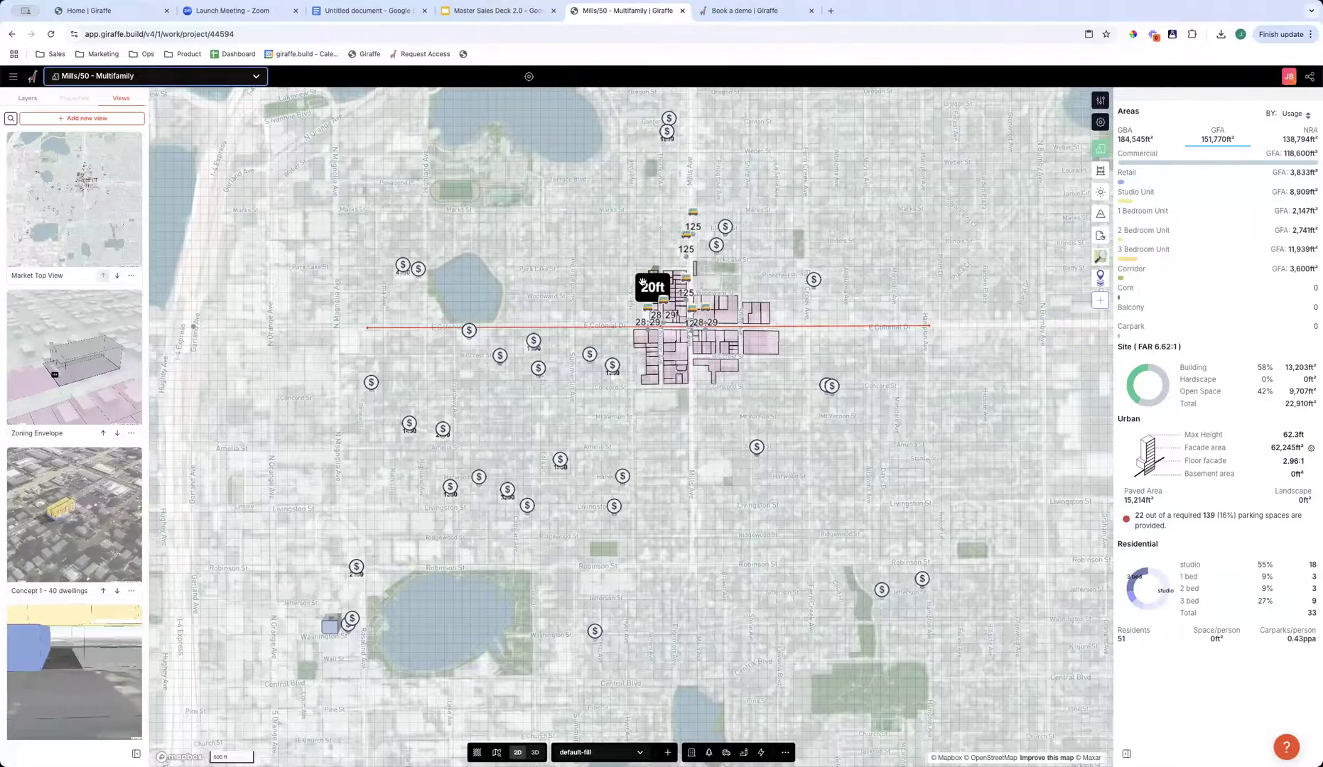
{"action": "left_click", "coordinate": [73, 367]}
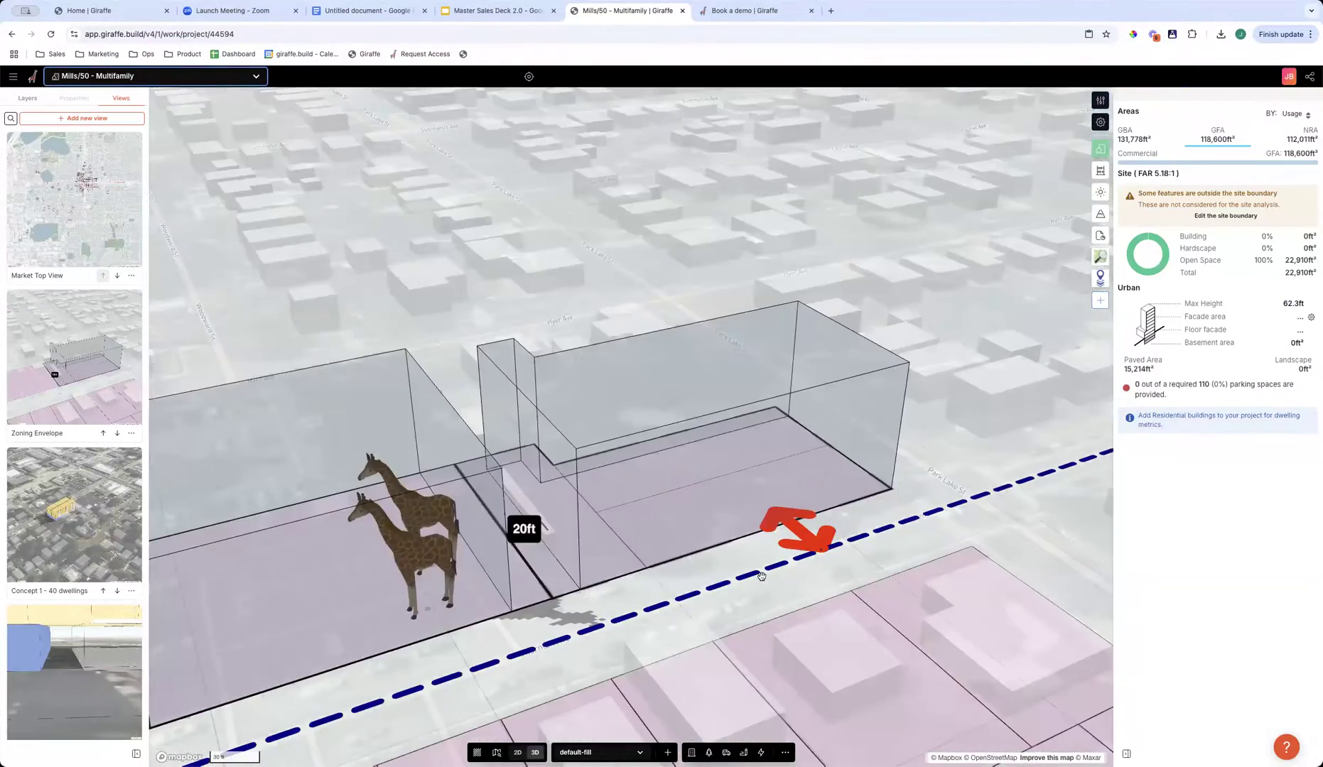
{"action": "right_click_drag", "start_coordinate": [746, 611], "coordinate": [441, 564]}
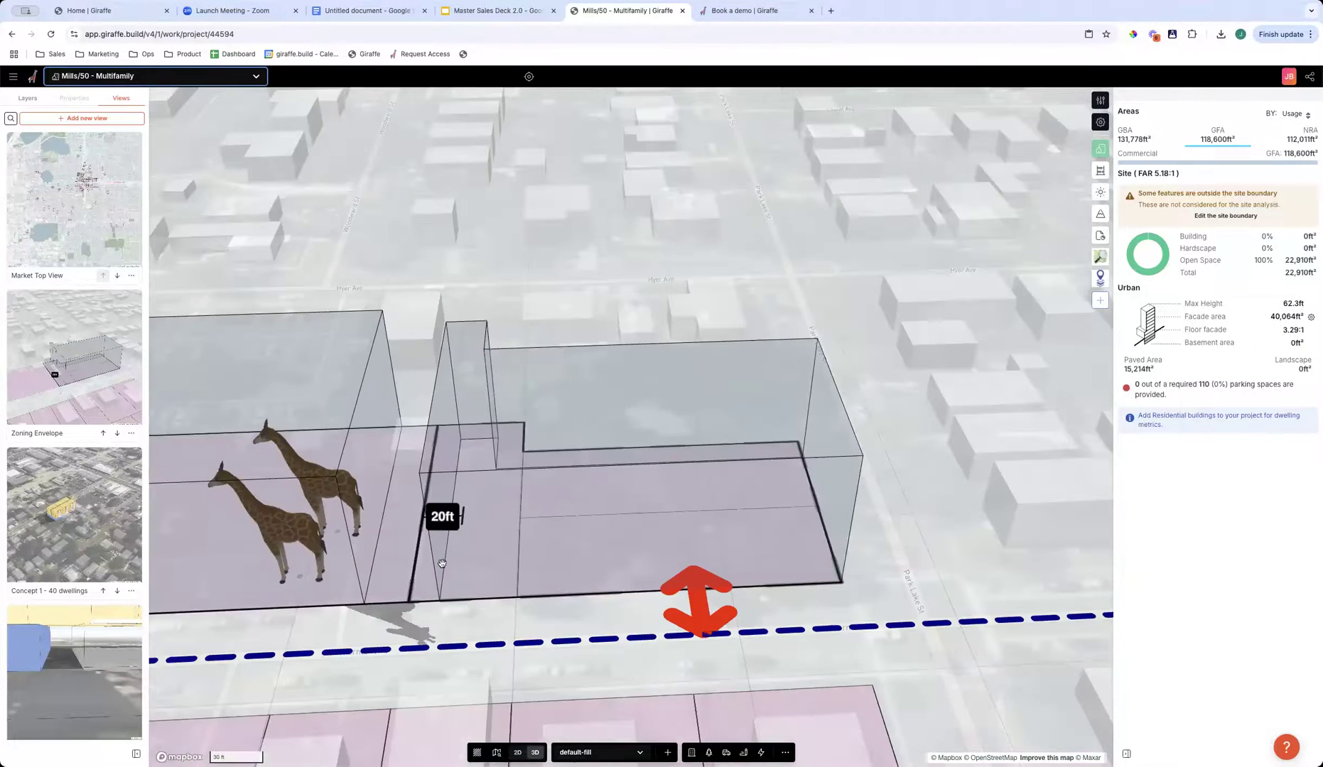
- Open the saved view Concept 1 - 40 dwellings and inspect the apartment building from several sides
{"action": "left_click", "coordinate": [92, 537]}
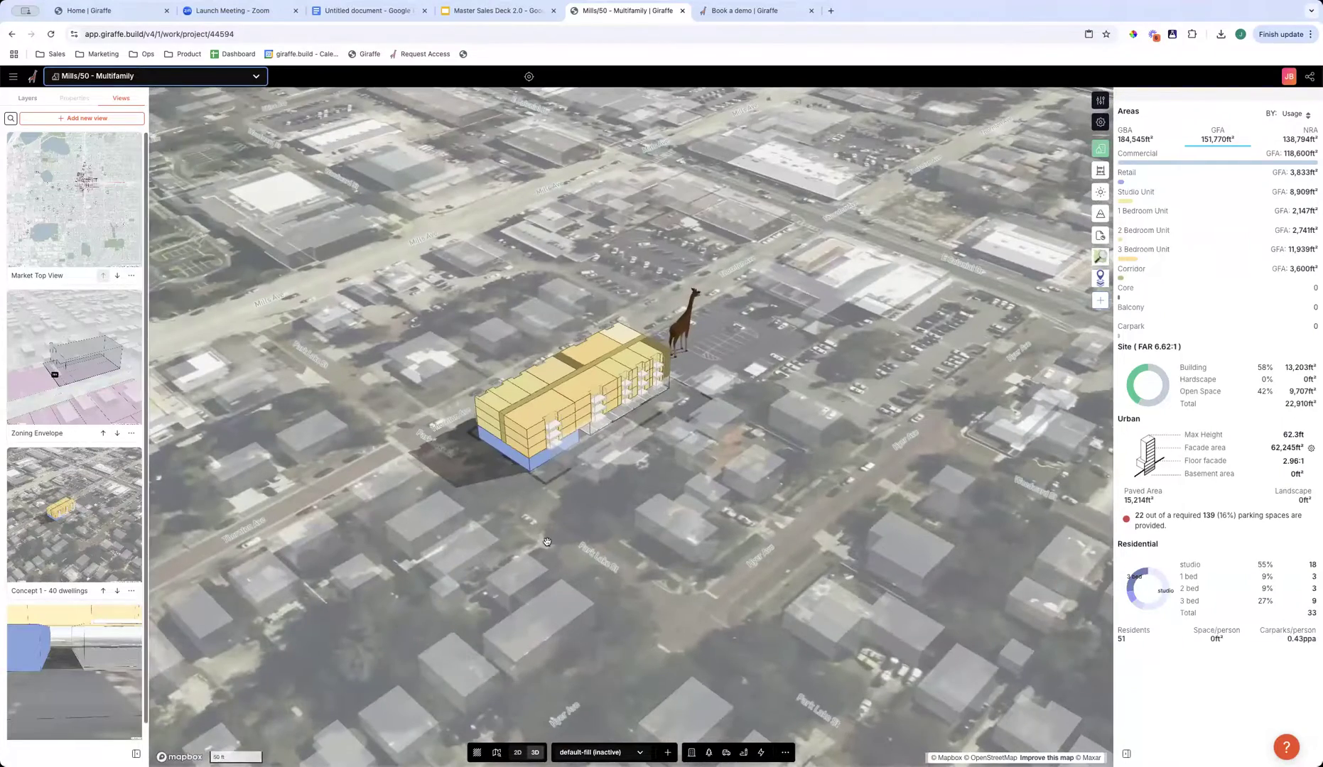
{"action": "right_click_drag", "start_coordinate": [547, 542], "coordinate": [561, 516]}
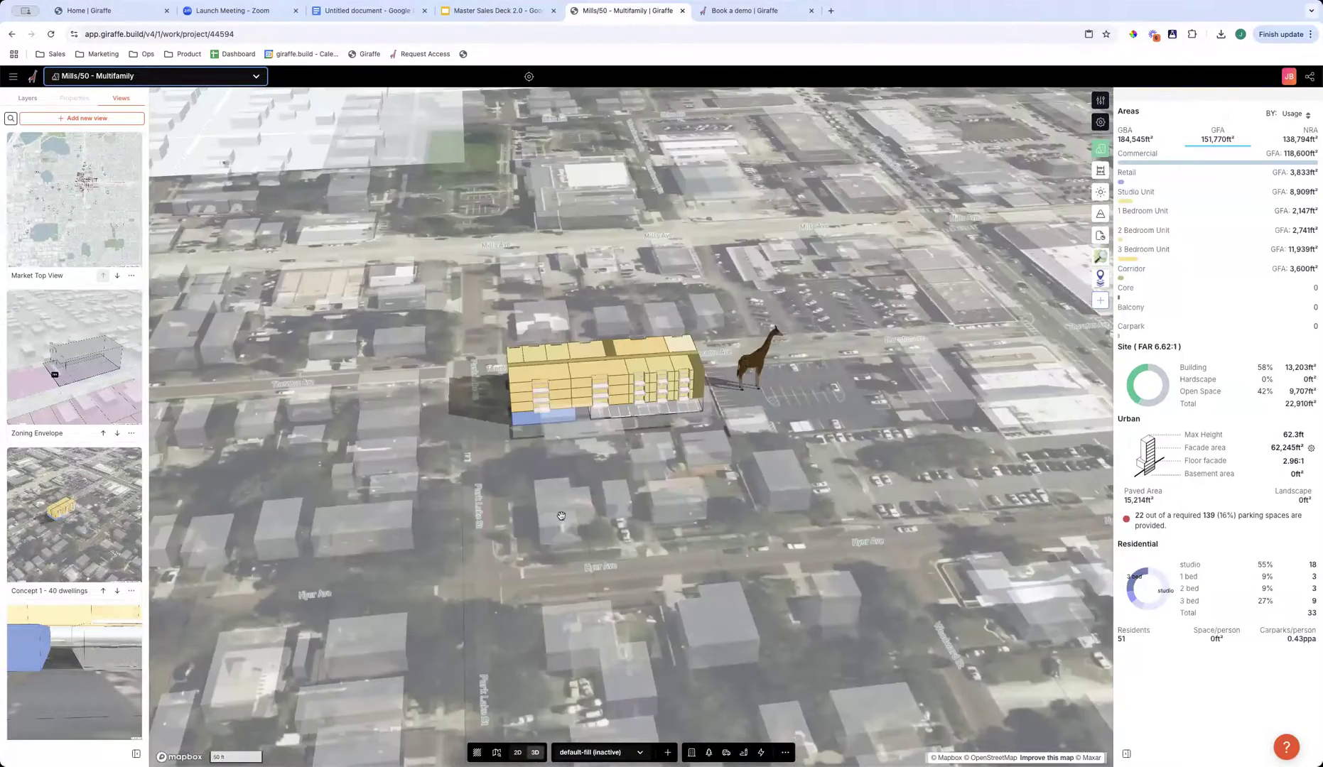
{"action": "scroll", "coordinate": [536, 433], "scroll_direction": "up", "scroll_amount": 3}
{"action": "right_click_drag", "start_coordinate": [638, 560], "coordinate": [346, 555]}
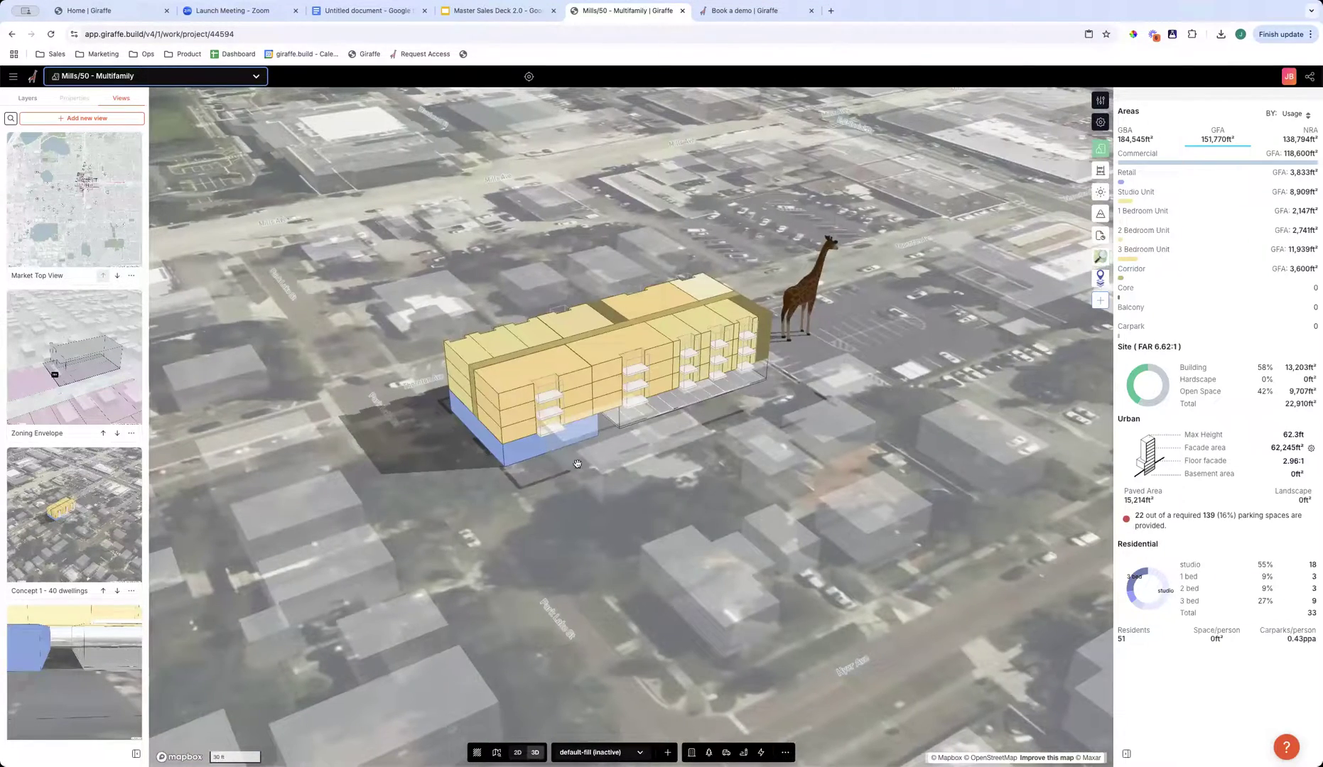
{"action": "scroll", "coordinate": [53, 624], "scroll_direction": "down", "scroll_amount": 1}
- Open the saved view Through Pass, view the whole building from above, and display the project's Analytics measures
{"action": "left_click", "coordinate": [128, 658]}
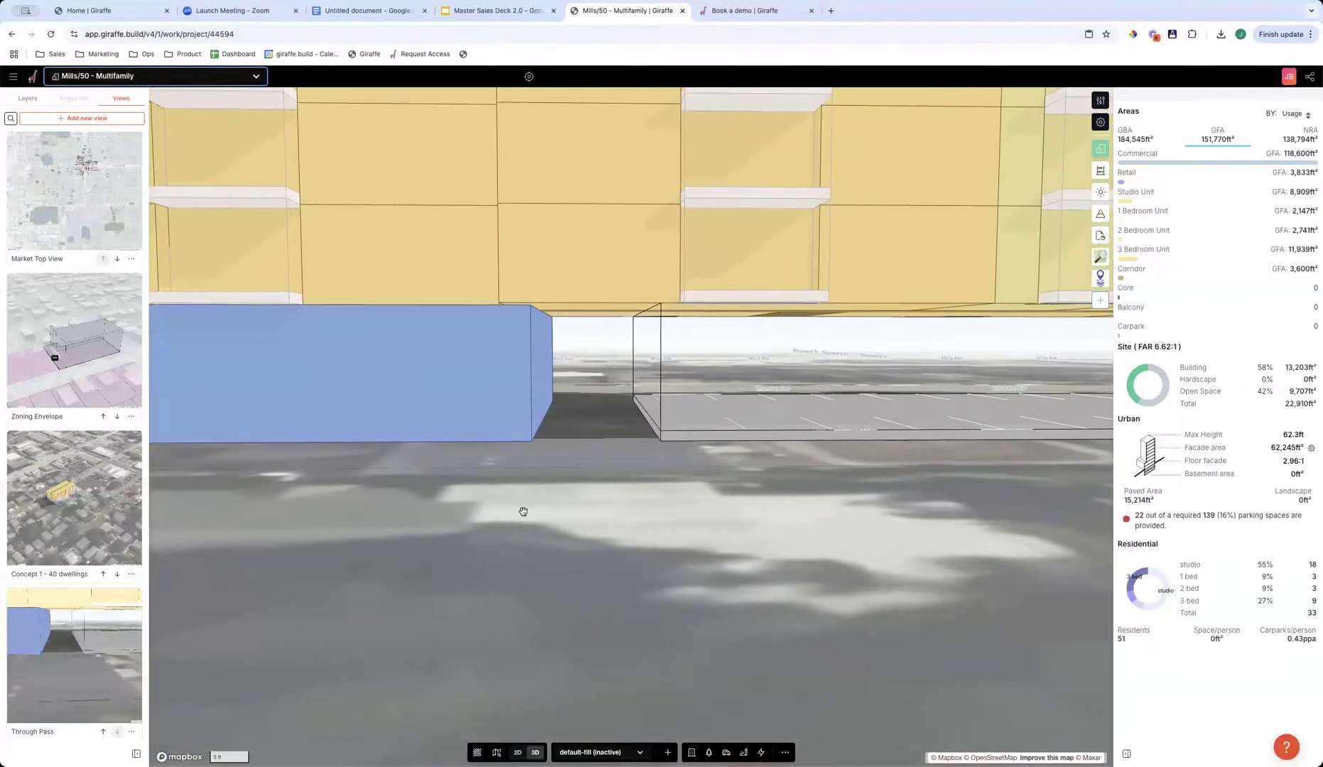
{"action": "scroll", "coordinate": [607, 438], "scroll_direction": "down", "scroll_amount": 10}
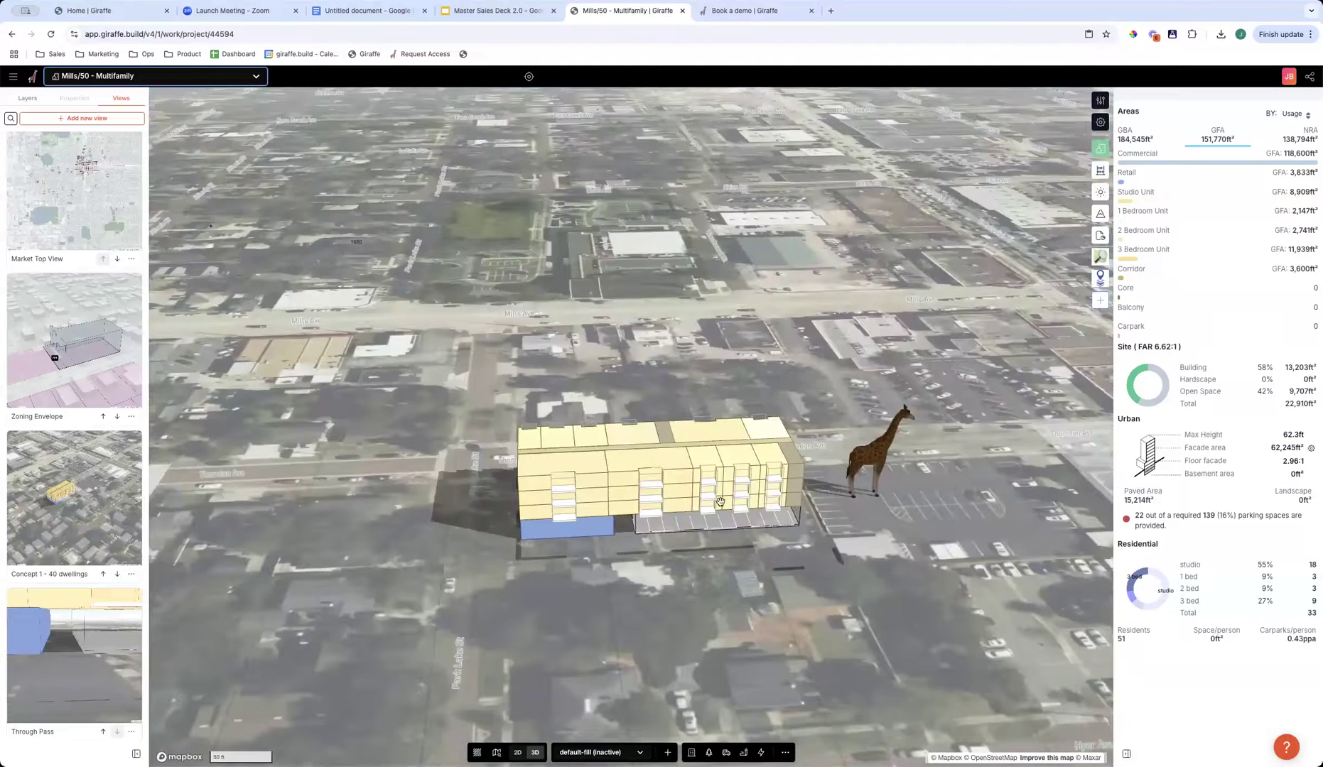
{"action": "right_click_drag", "start_coordinate": [720, 503], "coordinate": [875, 394]}
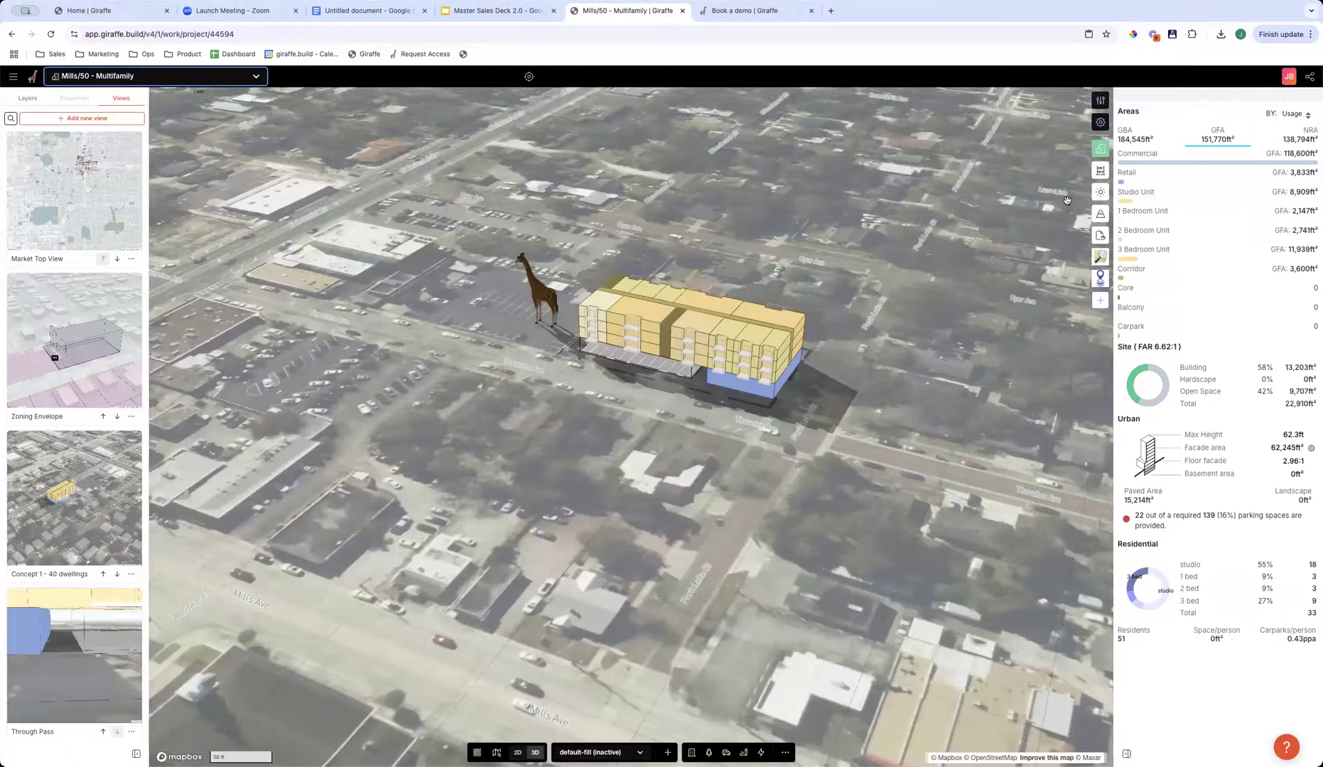
{"action": "left_click", "coordinate": [1102, 171]}
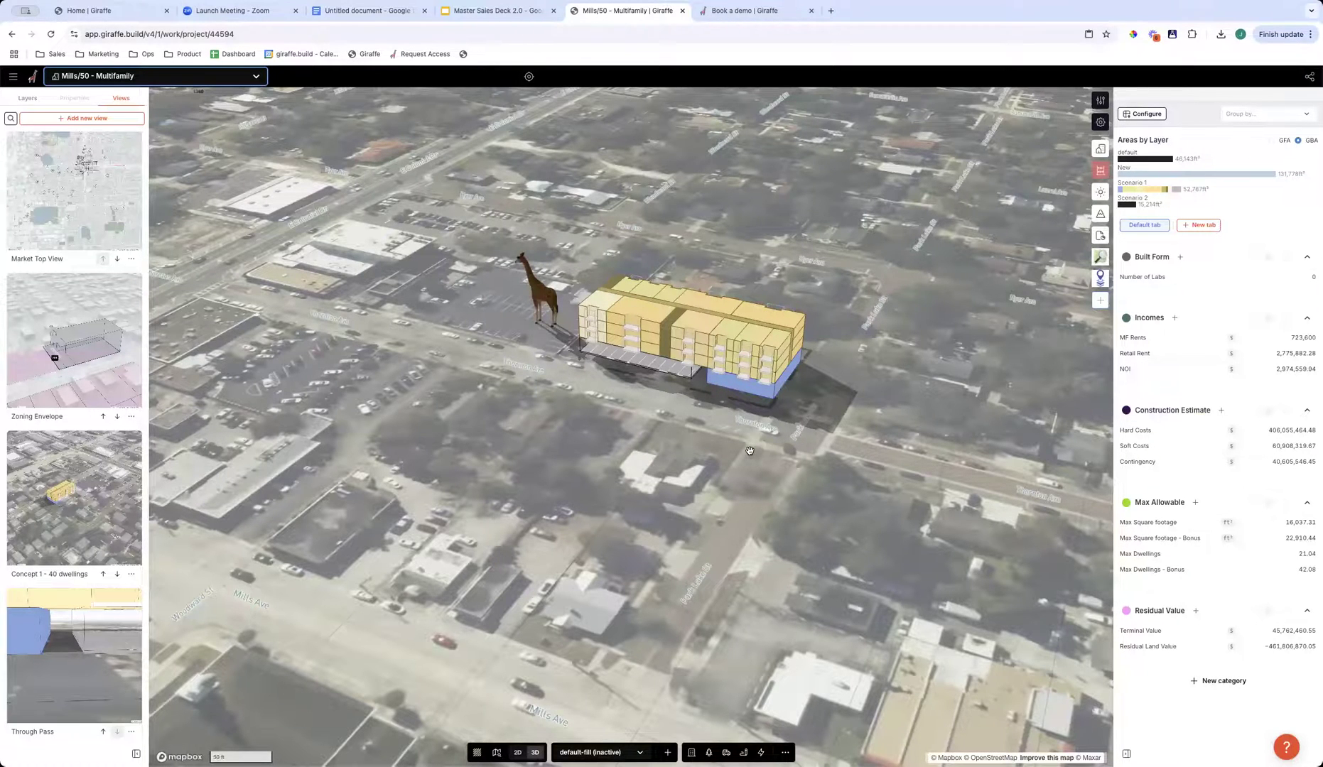
- Switch to the Portfolio Enterprise workspace, search its projects for "sta", and open Station Capacity Study
{"action": "left_click", "coordinate": [13, 77]}
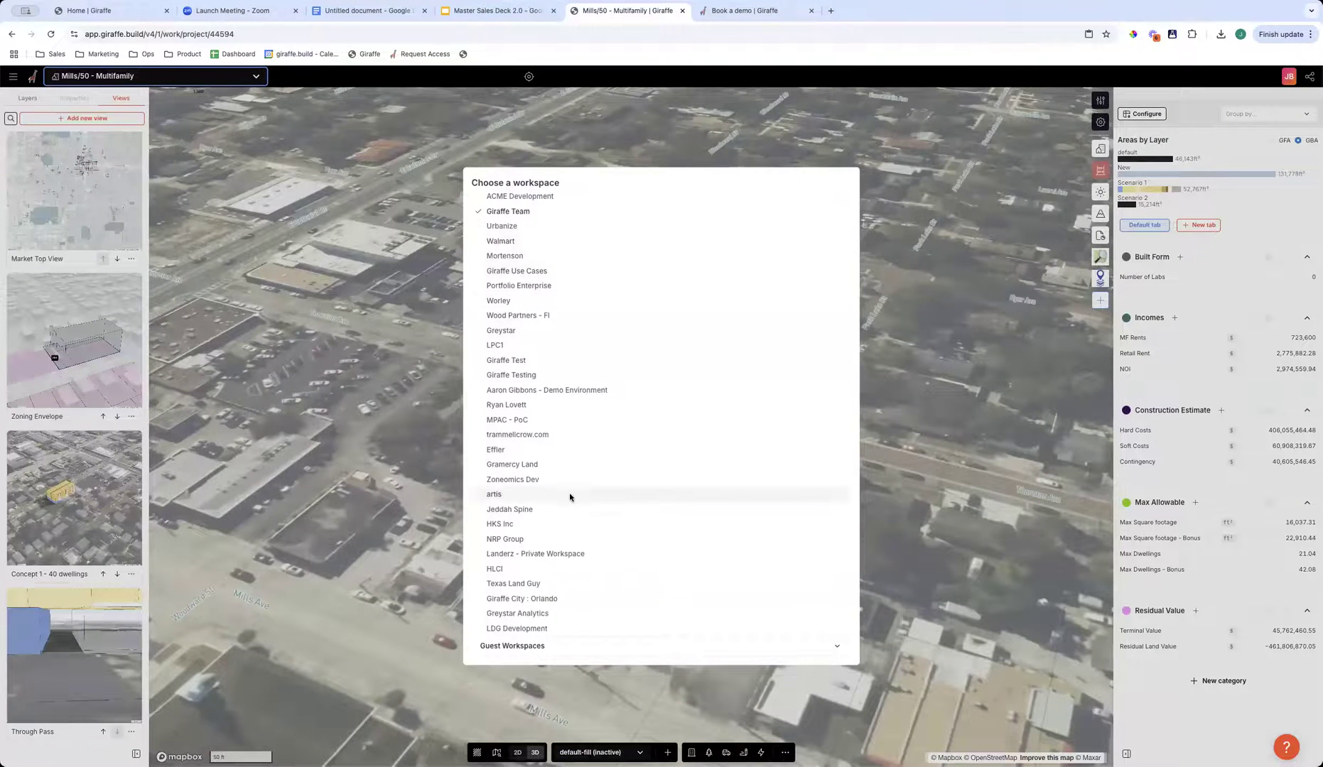
{"action": "left_click", "coordinate": [441, 299]}
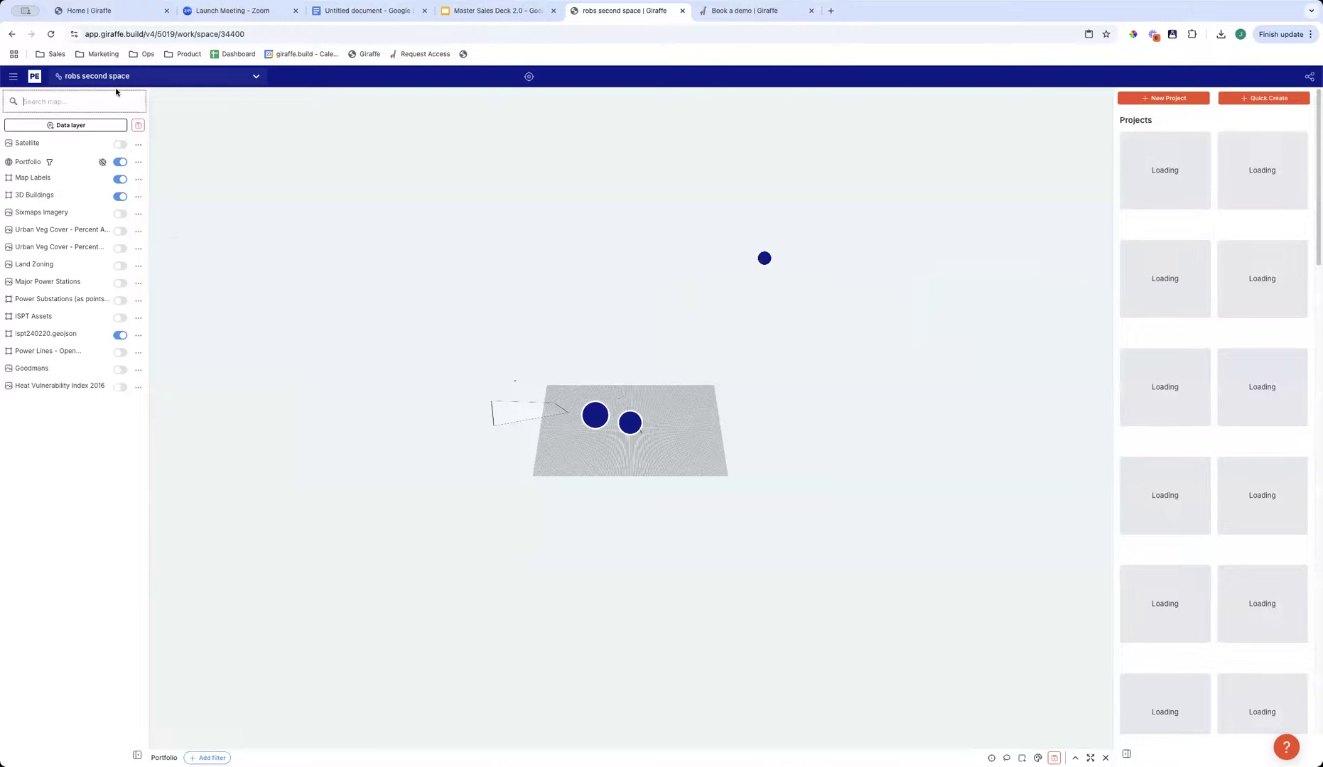
{"action": "type", "text": "sta"}
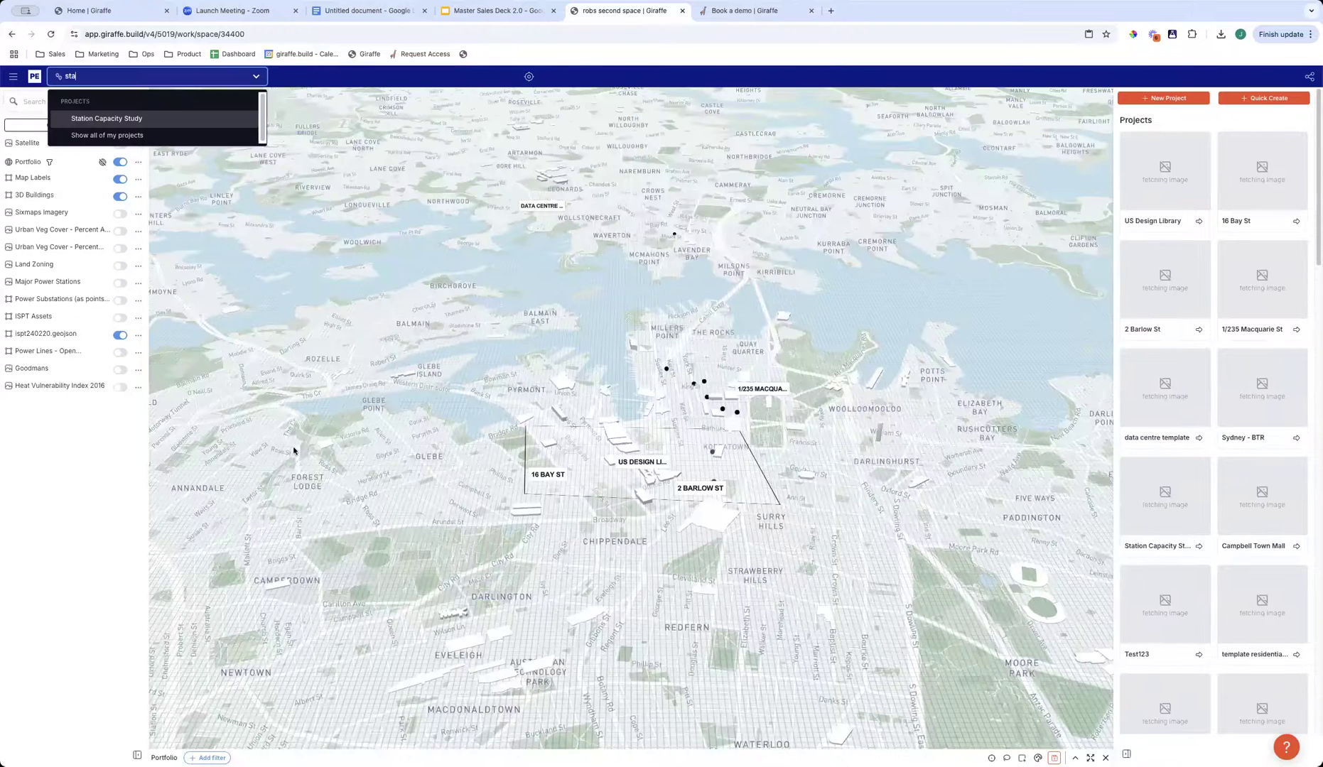
{"action": "key", "text": "Return"}
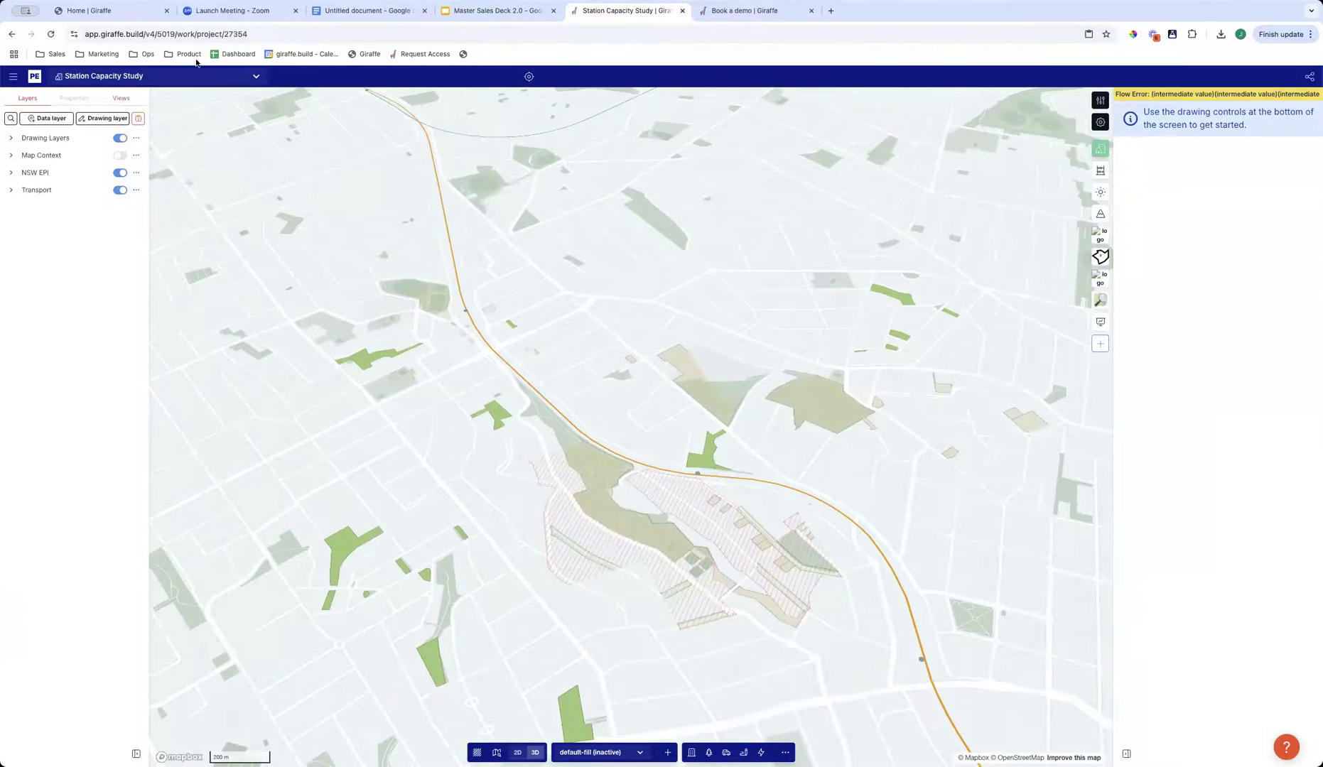
- Open the saved view Local Context, examine the station catchments, and expand the Drawing Layers group
{"action": "left_click", "coordinate": [120, 99]}
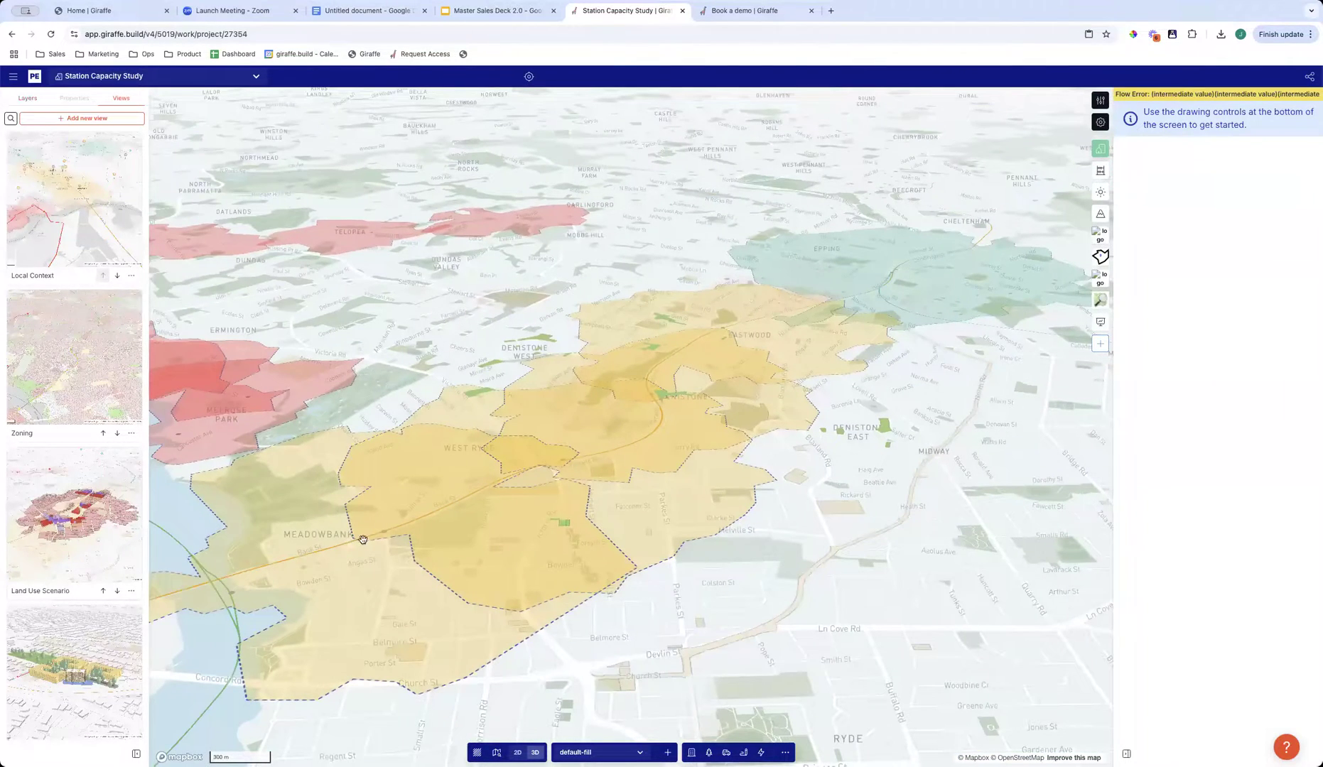
{"action": "right_click_drag", "start_coordinate": [772, 552], "coordinate": [747, 560]}
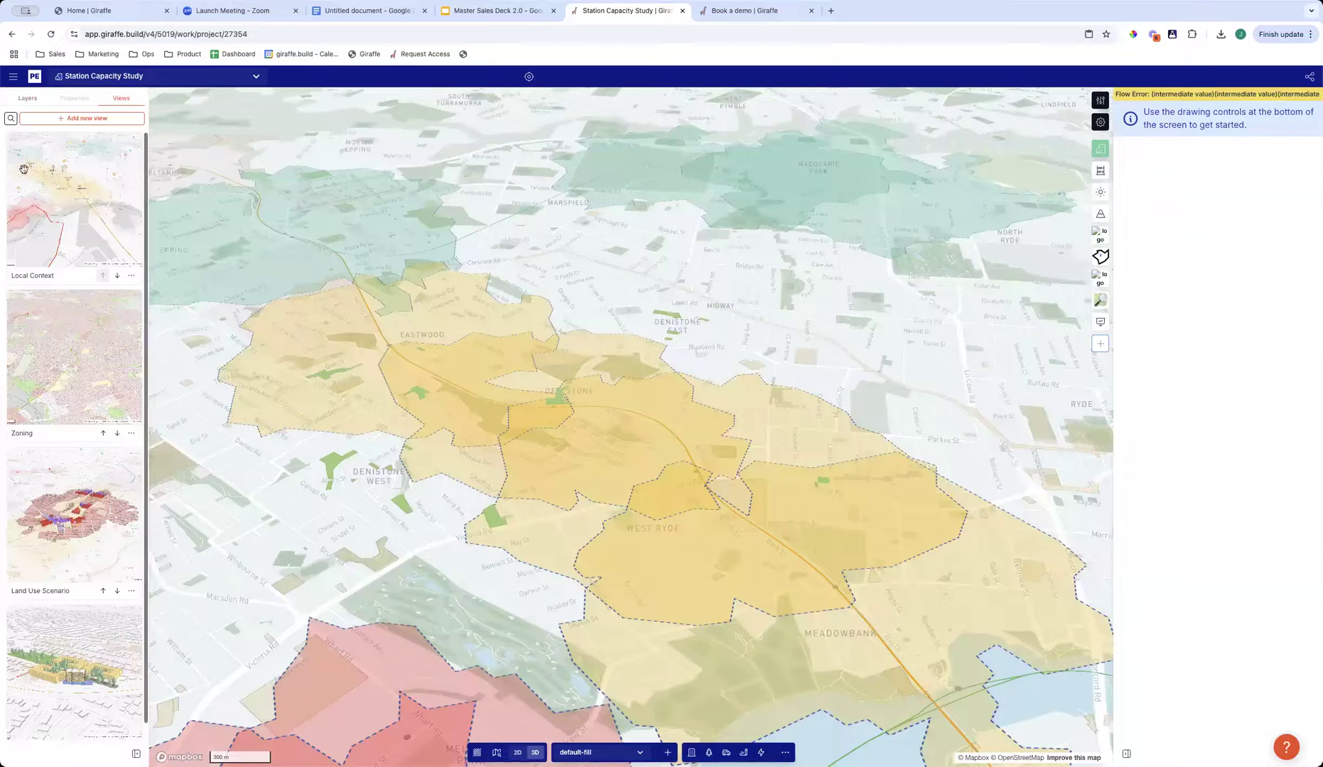
{"action": "left_click", "coordinate": [27, 98]}
{"action": "left_click", "coordinate": [10, 140]}
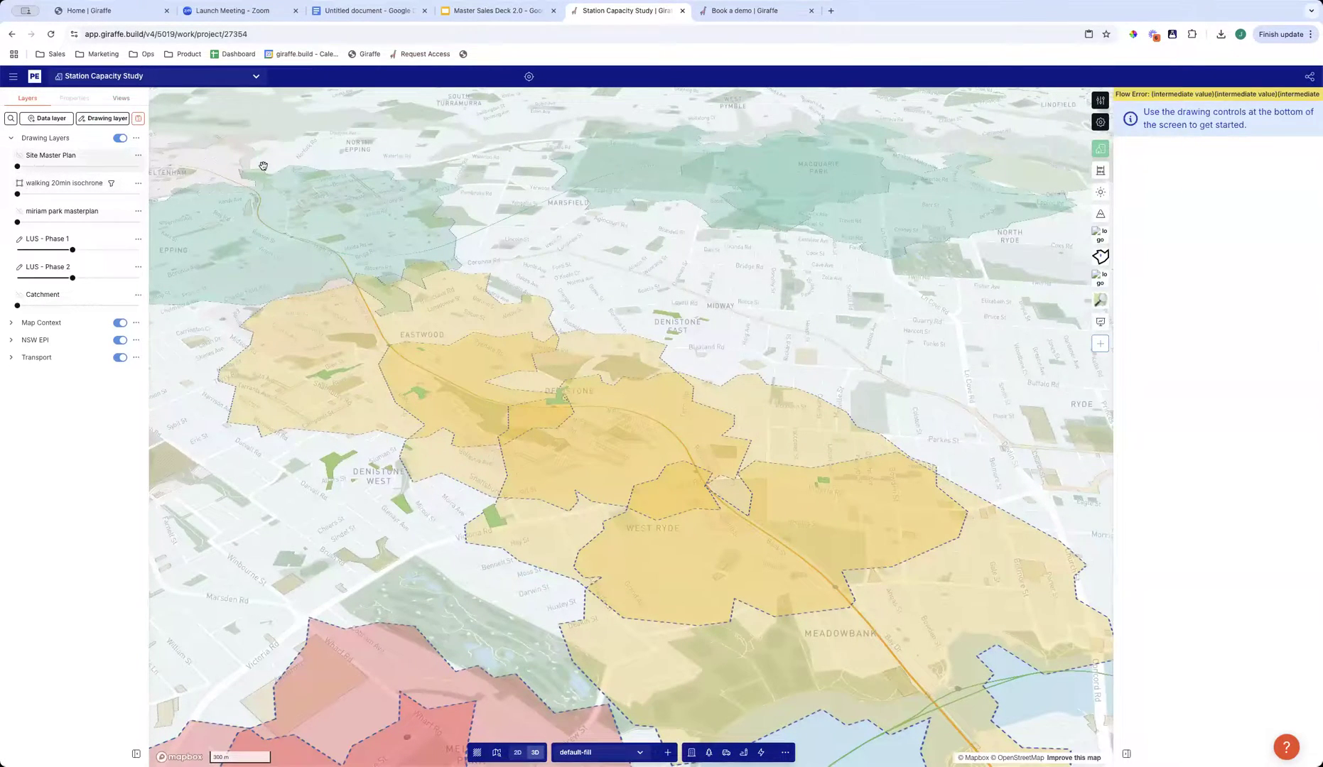
- Set the Site Master Plan, LUS - Phase 1 and LUS - Phase 2 layers to 100% opacity and hide the Map Context group
{"action": "left_click_drag", "start_coordinate": [17, 166], "coordinate": [263, 166]}
{"action": "left_click_drag", "start_coordinate": [73, 251], "coordinate": [162, 264]}
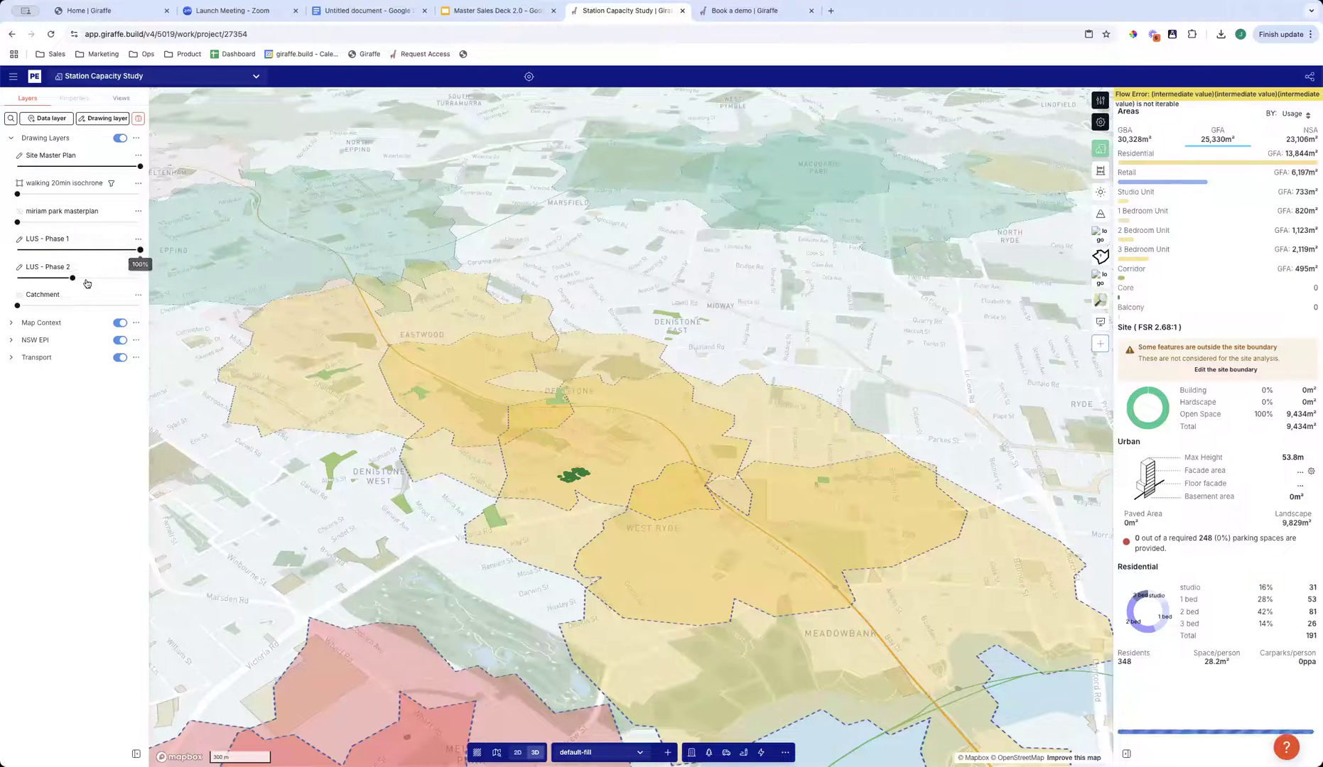
{"action": "left_click_drag", "start_coordinate": [72, 277], "coordinate": [142, 278]}
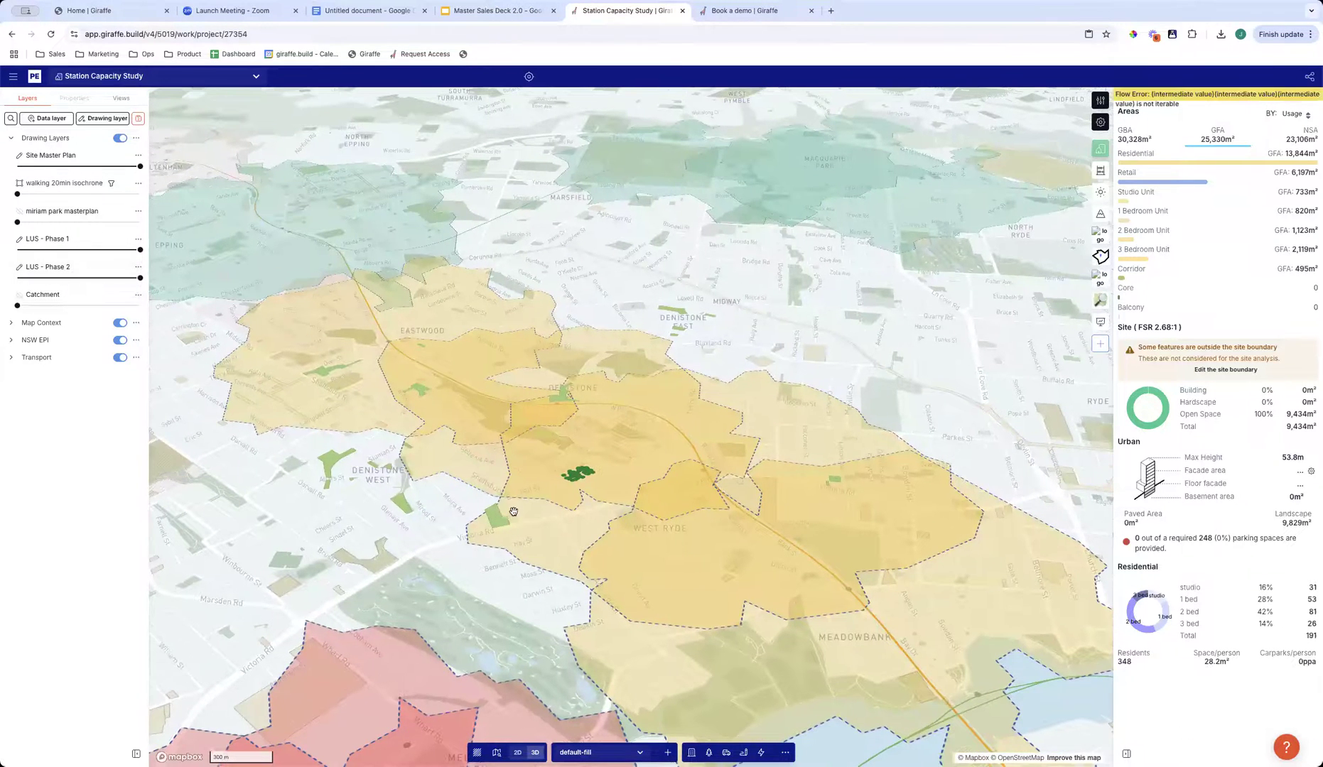
{"action": "scroll", "coordinate": [514, 512], "scroll_direction": "up", "scroll_amount": 3}
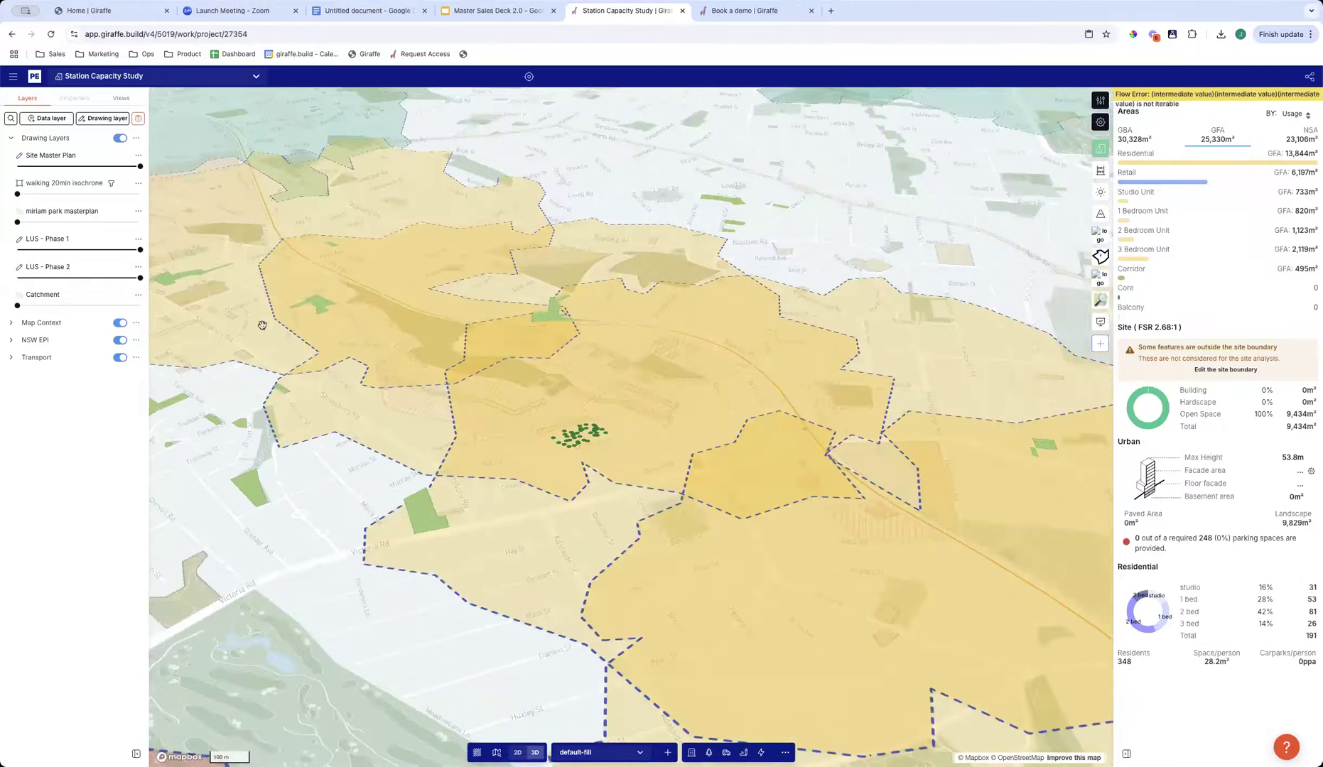
{"action": "left_click", "coordinate": [120, 322]}
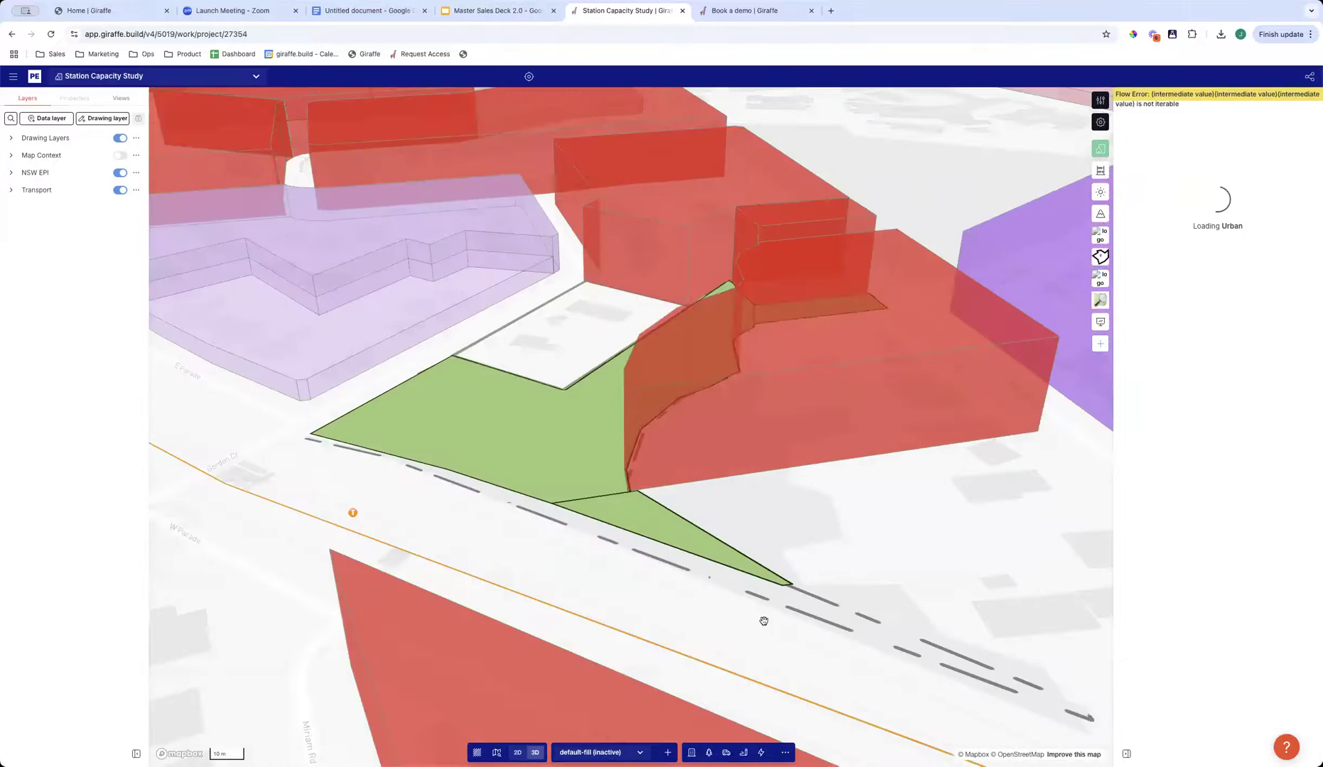
- Examine the extruded land-use blocks around the stations and select the long residential block along Darvall Rd
{"action": "scroll", "coordinate": [746, 640], "scroll_direction": "down", "scroll_amount": 10}
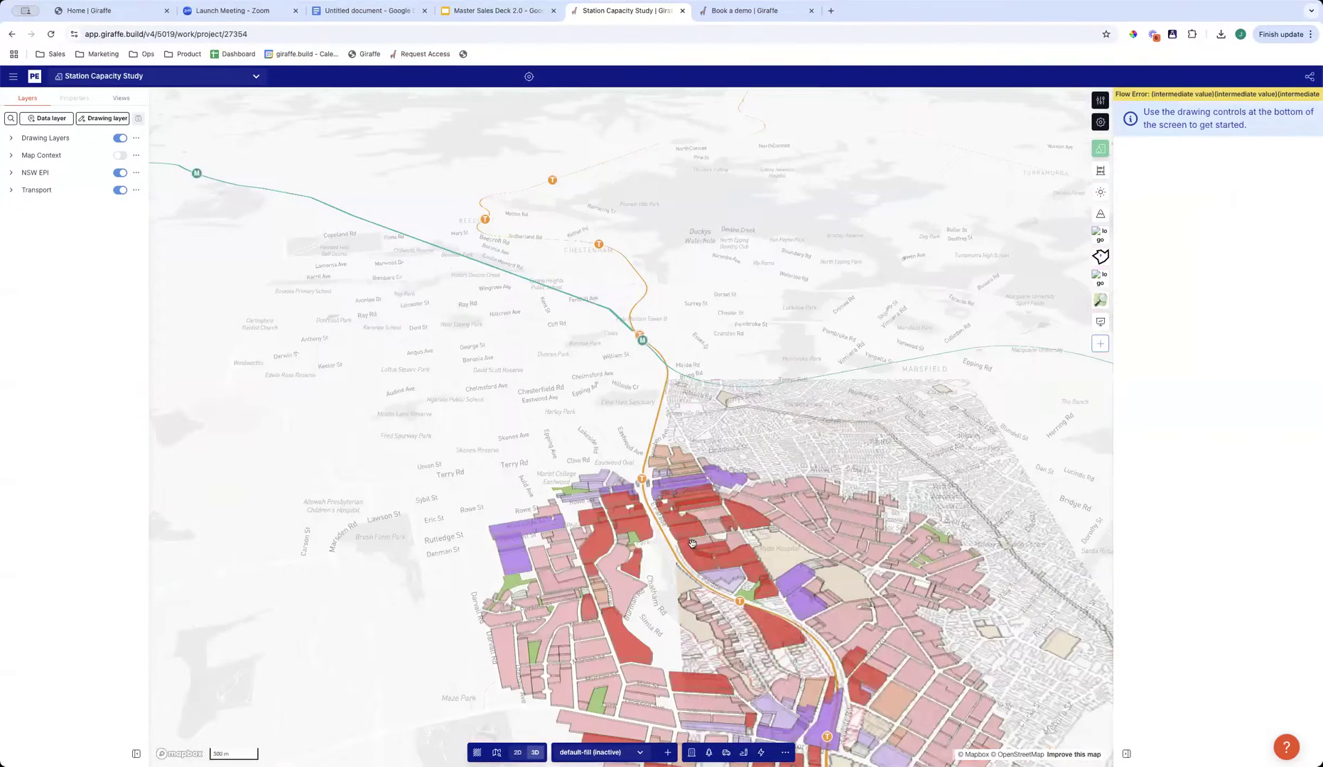
{"action": "scroll", "coordinate": [608, 636], "scroll_direction": "up", "scroll_amount": 5}
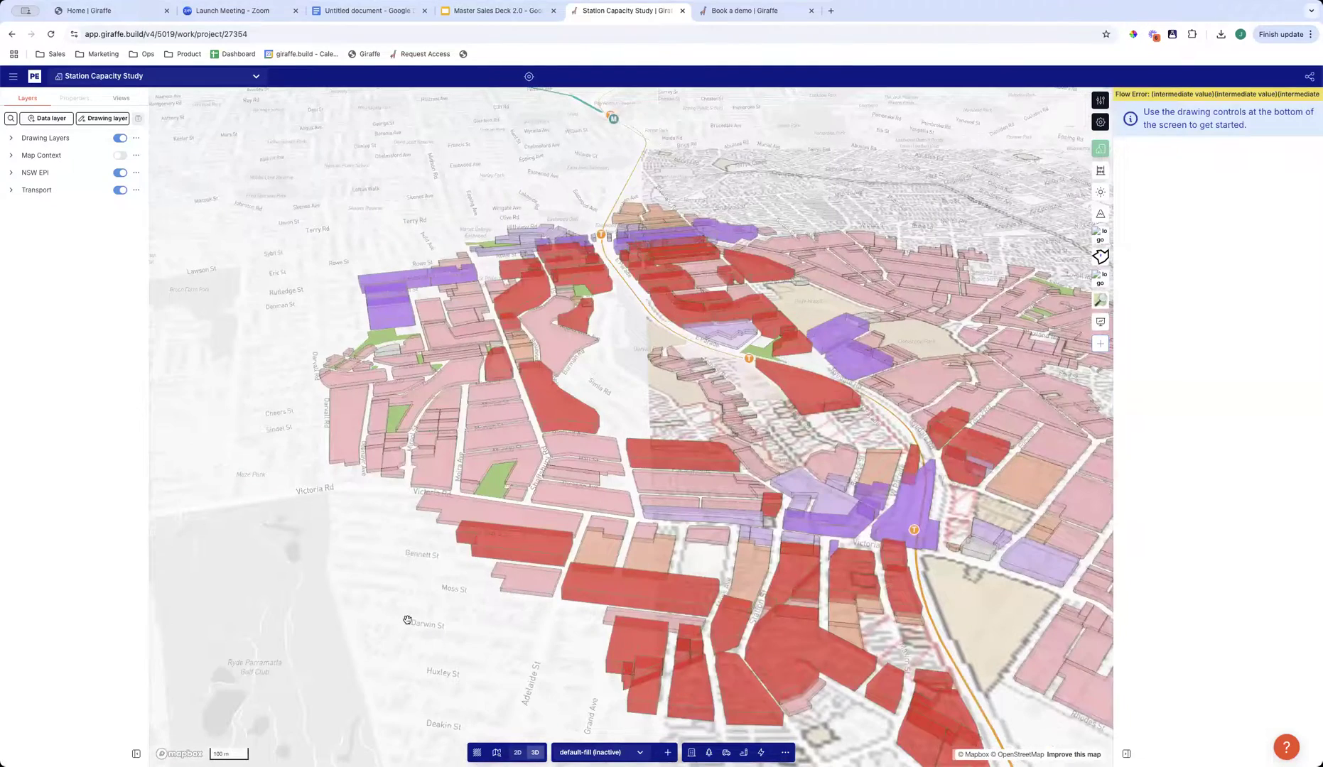
{"action": "scroll", "coordinate": [510, 621], "scroll_direction": "up", "scroll_amount": 3}
{"action": "scroll", "coordinate": [448, 573], "scroll_direction": "up", "scroll_amount": 2}
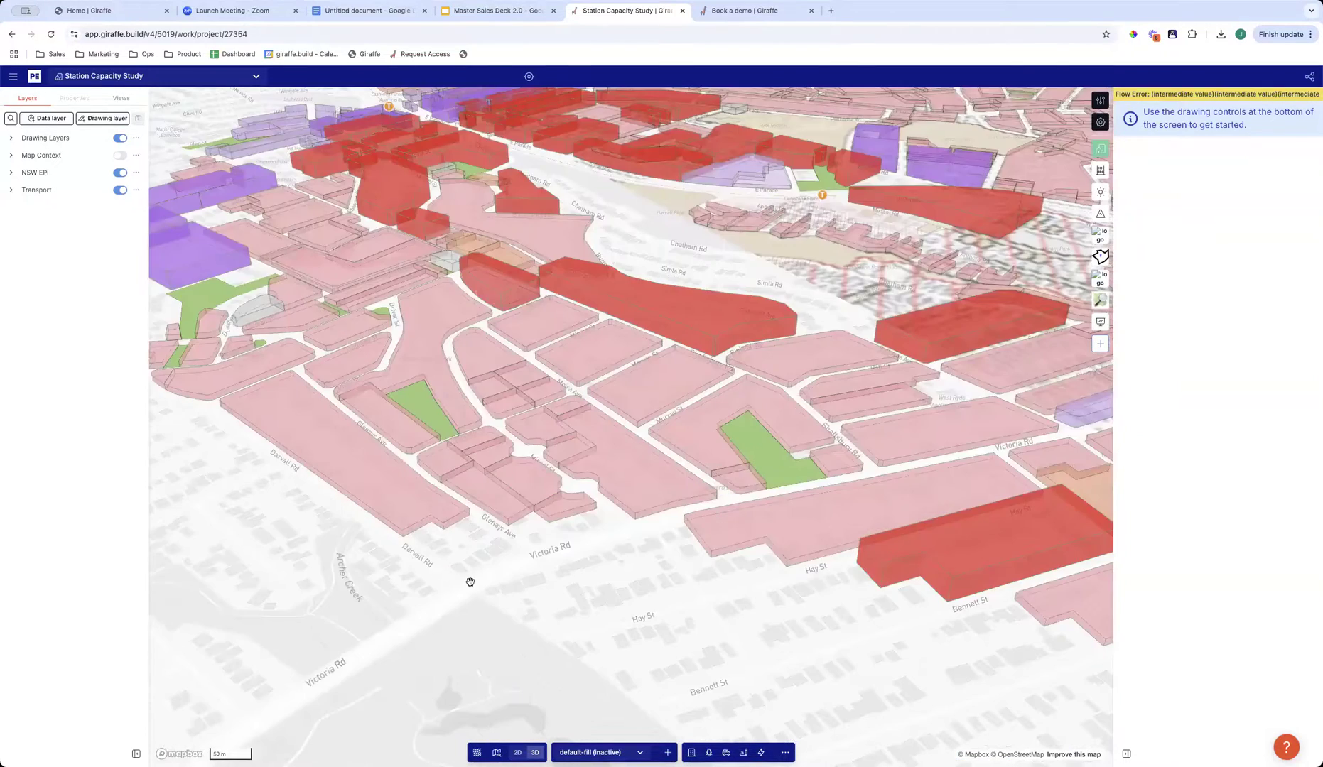
{"action": "scroll", "coordinate": [467, 582], "scroll_direction": "up", "scroll_amount": 2}
{"action": "scroll", "coordinate": [656, 605], "scroll_direction": "up", "scroll_amount": 2}
{"action": "left_click_drag", "start_coordinate": [587, 586], "coordinate": [623, 617]}
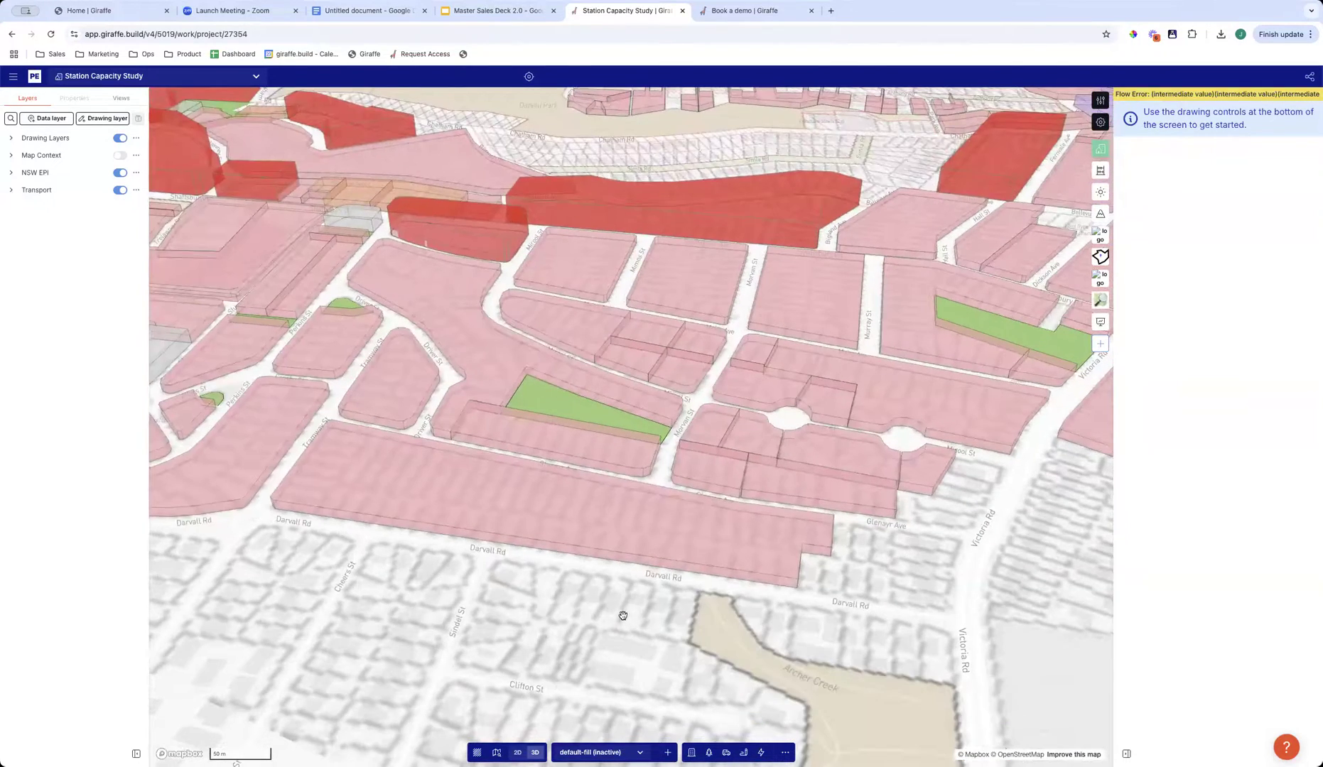
{"action": "left_click", "coordinate": [518, 752]}
{"action": "left_click", "coordinate": [456, 447]}
{"action": "right_click_drag", "start_coordinate": [398, 552], "coordinate": [451, 509]}
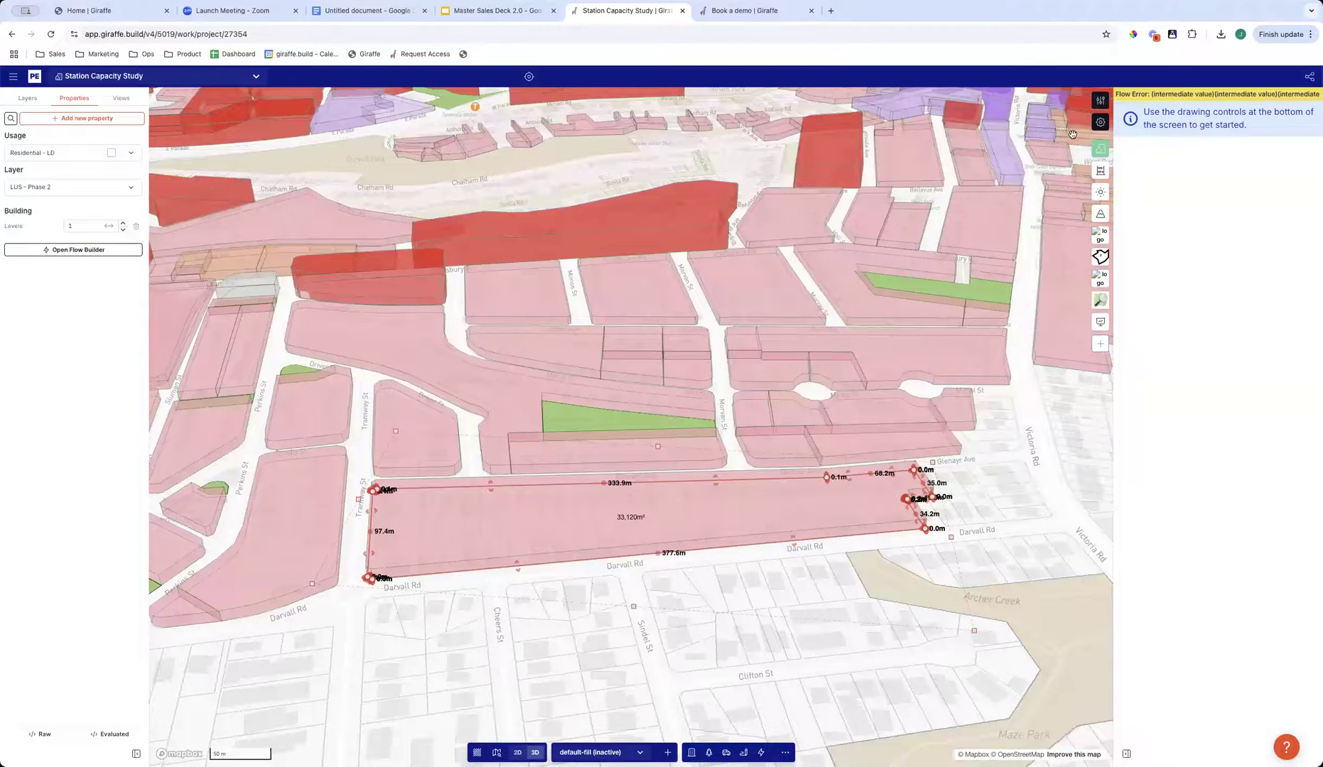
- Review the Residential - LD usage settings, including dwelling size, floor space ratio and site coverage ratio, and close them without saving
{"action": "left_click", "coordinate": [1101, 101]}
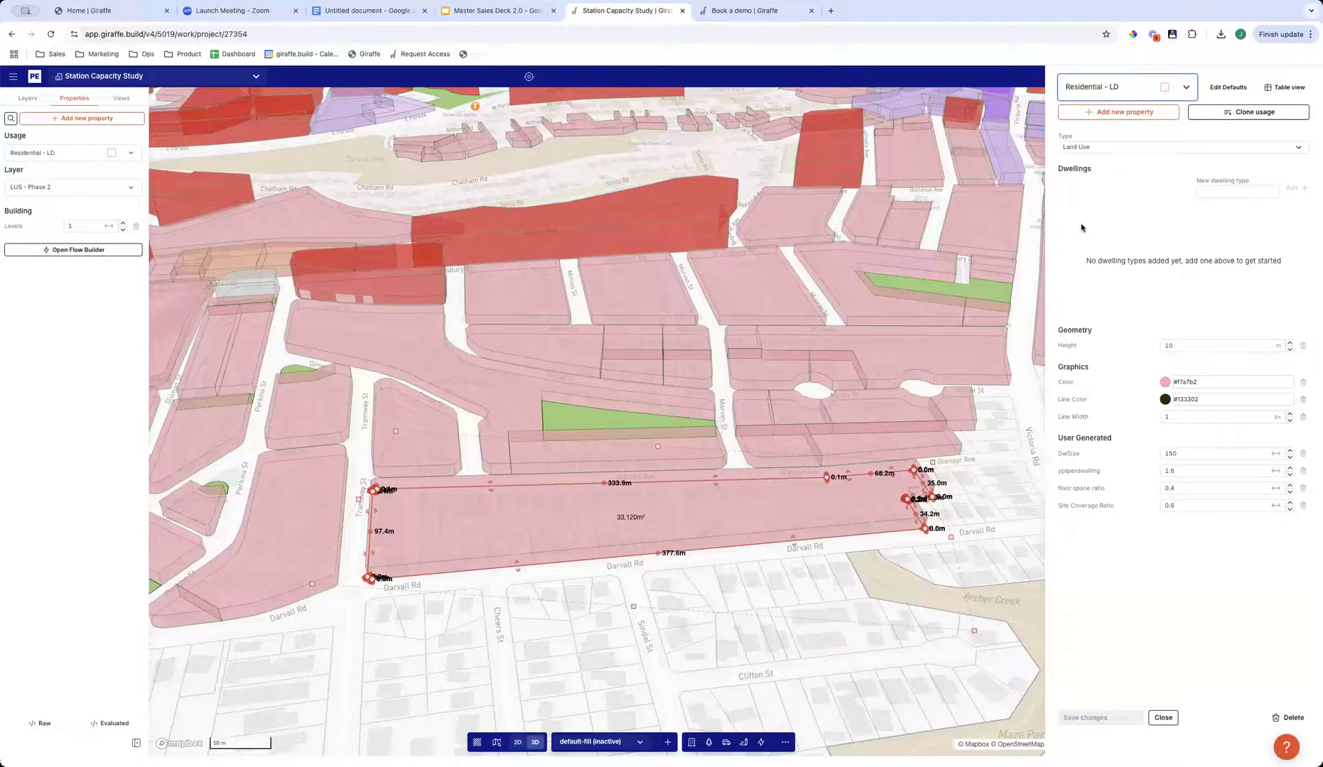
{"action": "left_click", "coordinate": [1144, 346]}
{"action": "left_click", "coordinate": [1197, 492]}
{"action": "type", "text": "0"}
{"action": "key", "text": "Tab"}
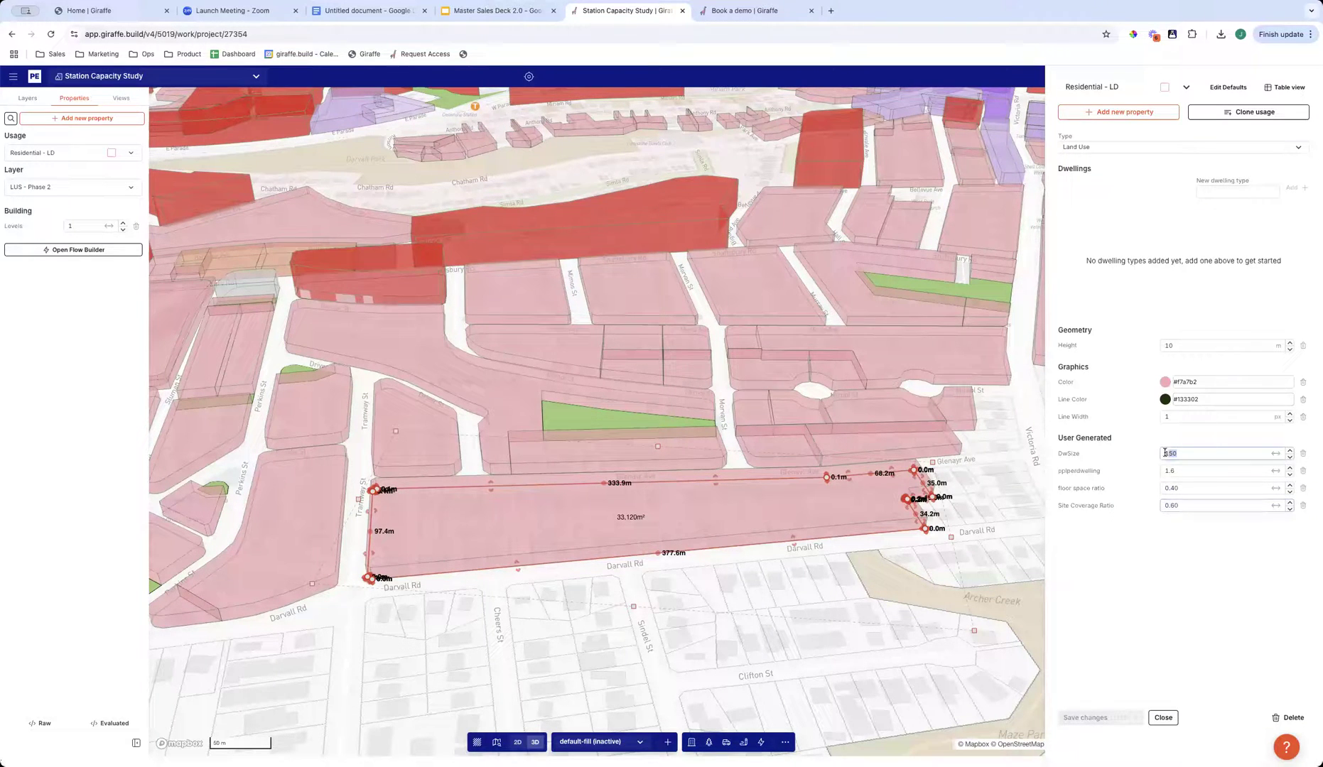
{"action": "left_click", "coordinate": [1163, 717]}
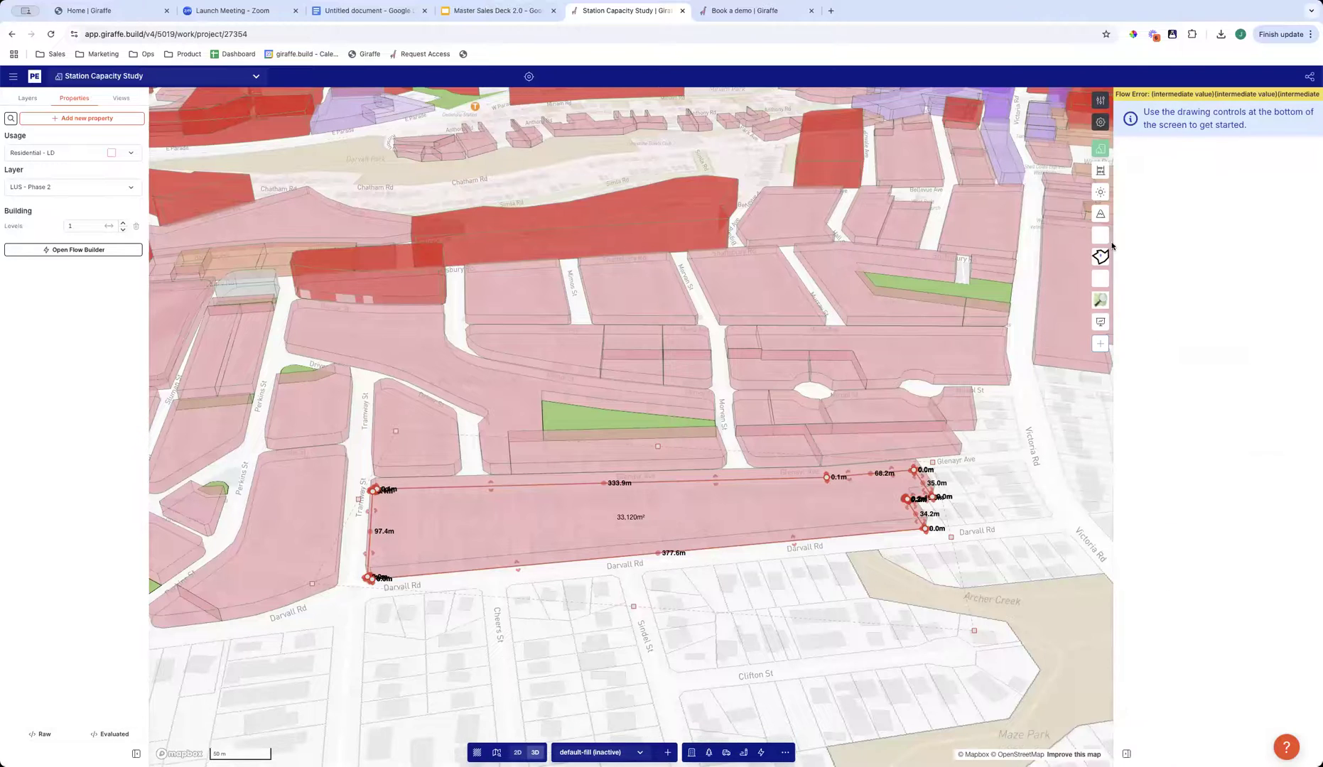
- Display the project's measures by layer and inspect how the Residential Area measure under Zoning Analysis is calculated
{"action": "left_click", "coordinate": [1100, 171]}
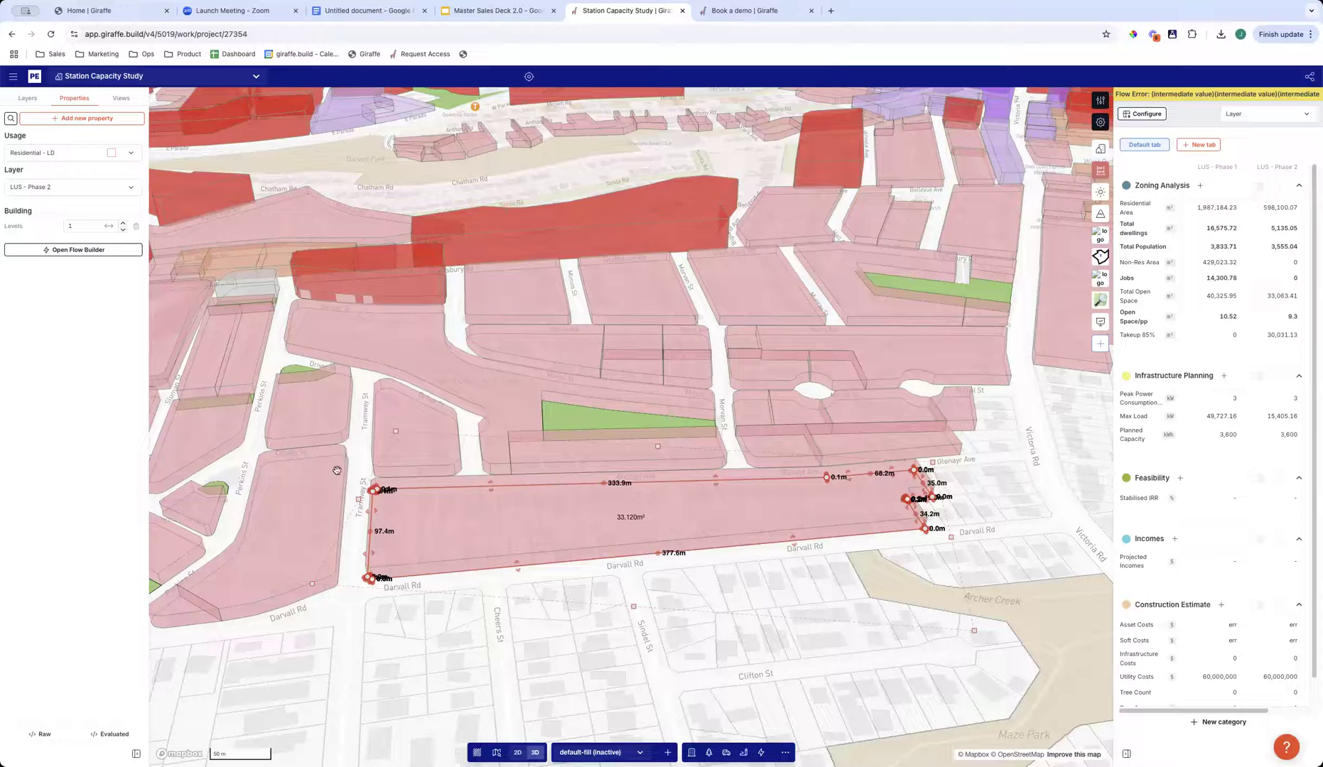
{"action": "left_click", "coordinate": [1137, 208]}
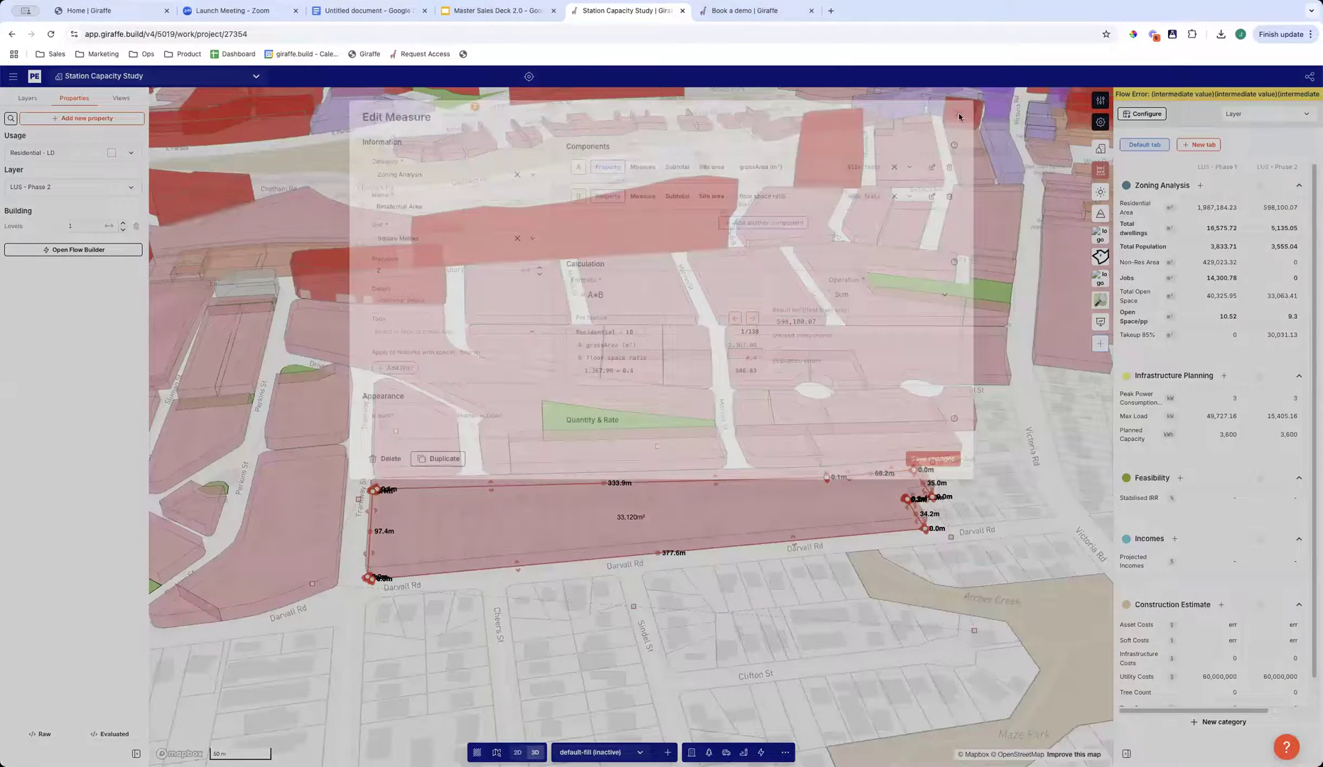
{"action": "left_click", "coordinate": [959, 117]}
- Examine the selected Darvall Rd block and its surroundings from several sides and distances, and deselect it
{"action": "scroll", "coordinate": [807, 607], "scroll_direction": "down", "scroll_amount": 2}
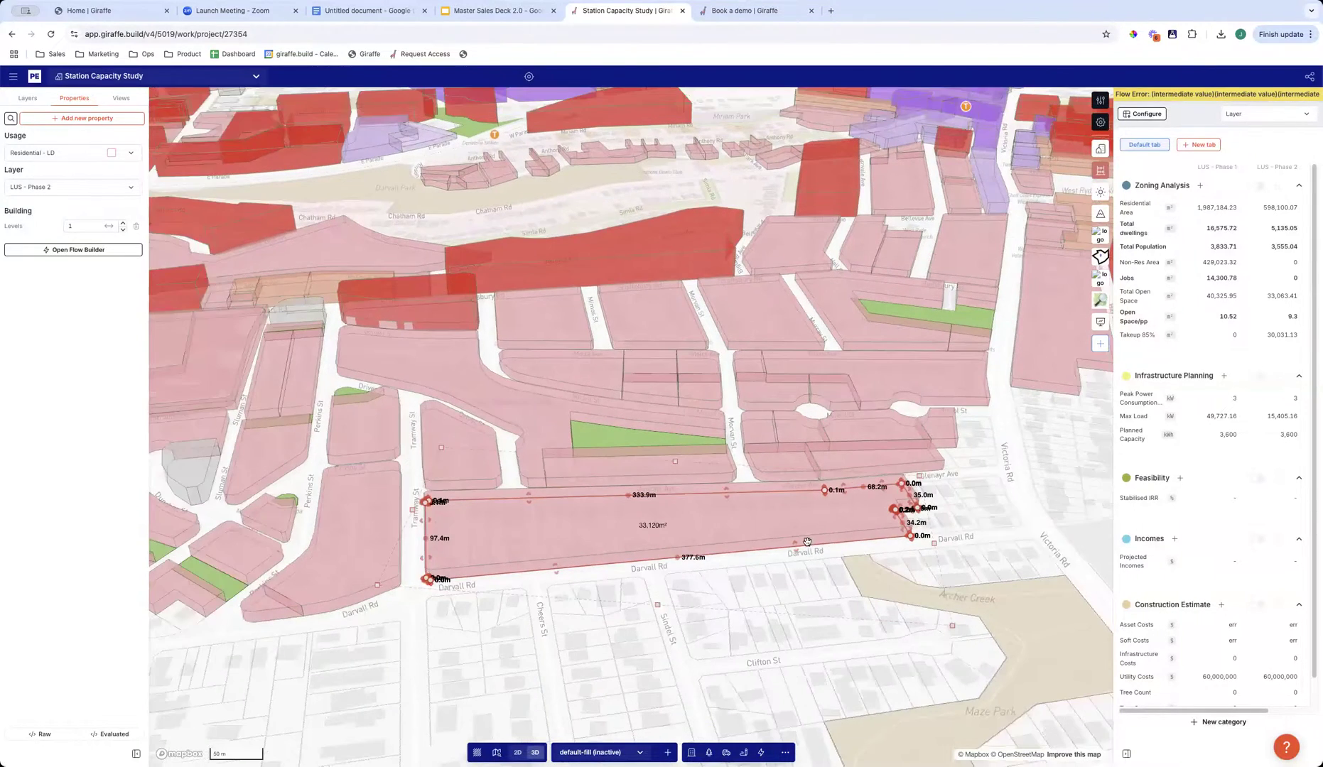
{"action": "scroll", "coordinate": [807, 542], "scroll_direction": "down", "scroll_amount": 3}
{"action": "scroll", "coordinate": [711, 589], "scroll_direction": "up", "scroll_amount": 5}
{"action": "right_click_drag", "start_coordinate": [711, 586], "coordinate": [723, 581]}
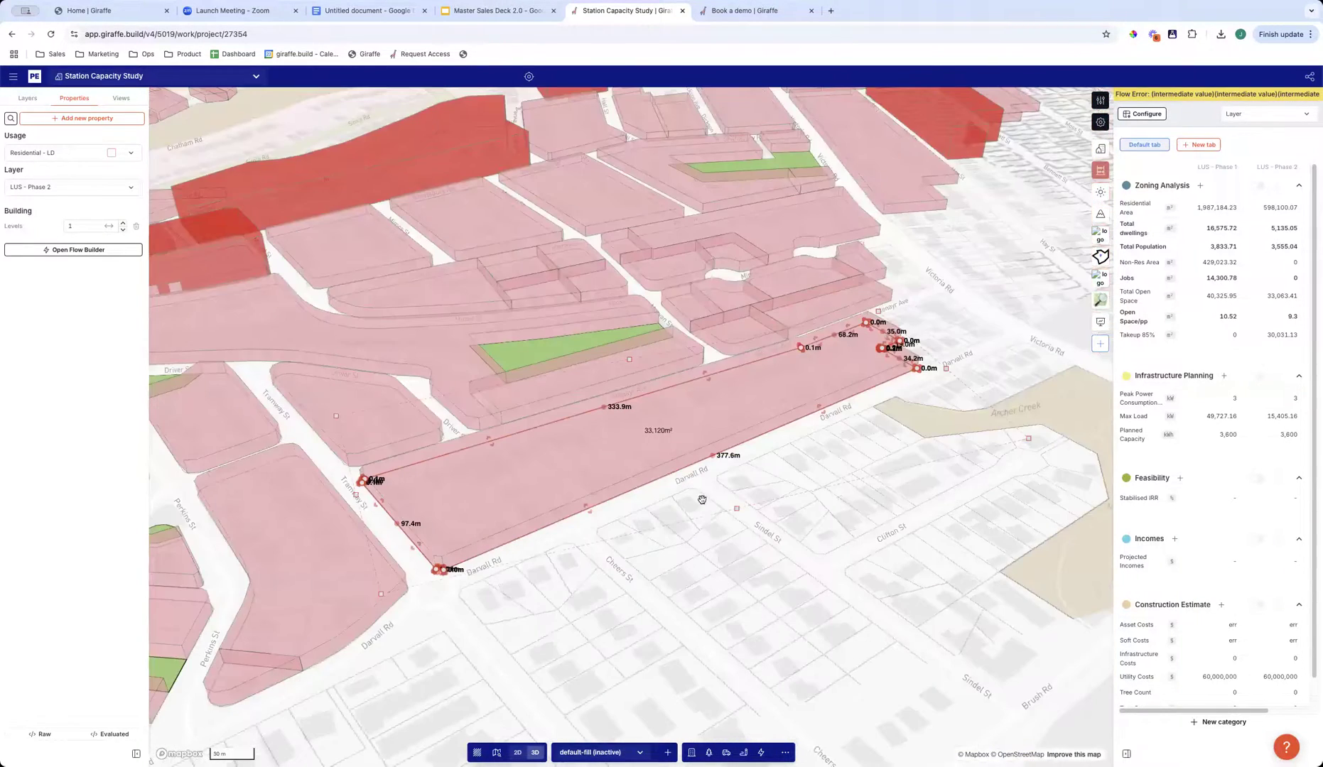
{"action": "scroll", "coordinate": [711, 501], "scroll_direction": "up", "scroll_amount": 2}
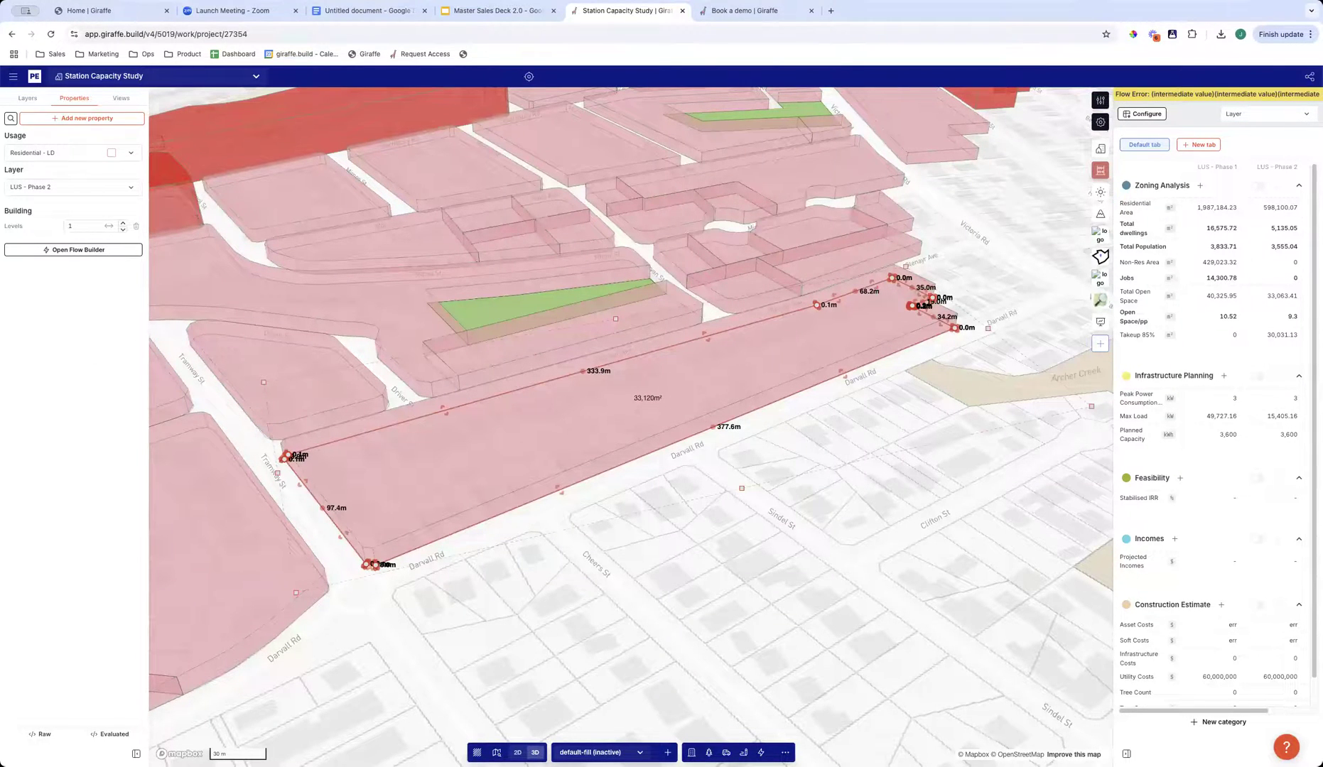
{"action": "scroll", "coordinate": [782, 558], "scroll_direction": "down", "scroll_amount": 1}
{"action": "scroll", "coordinate": [794, 567], "scroll_direction": "down", "scroll_amount": 8}
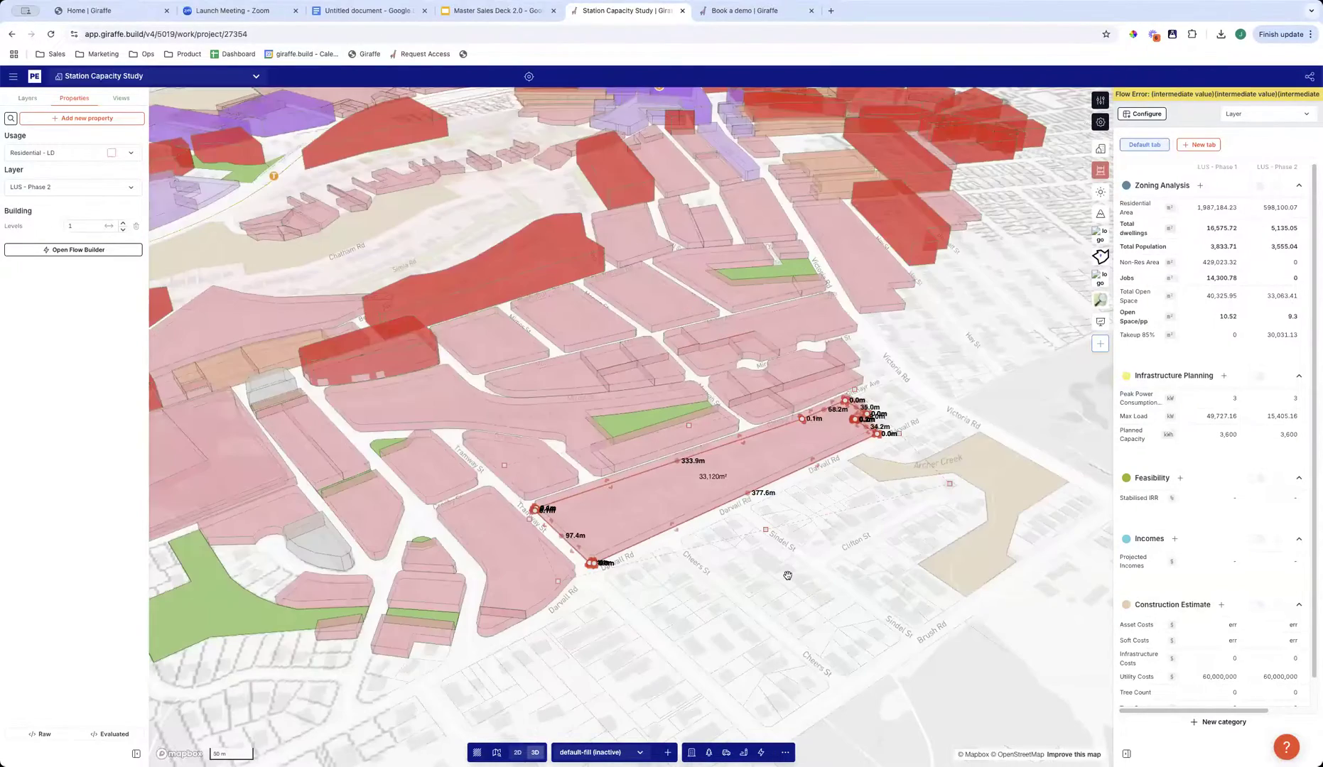
{"action": "left_click", "coordinate": [783, 573]}
- Select the two neighbouring blocks along Darvall Rd together and change their usage to Residential - HD
{"action": "right_click_drag", "start_coordinate": [723, 616], "coordinate": [516, 528]}
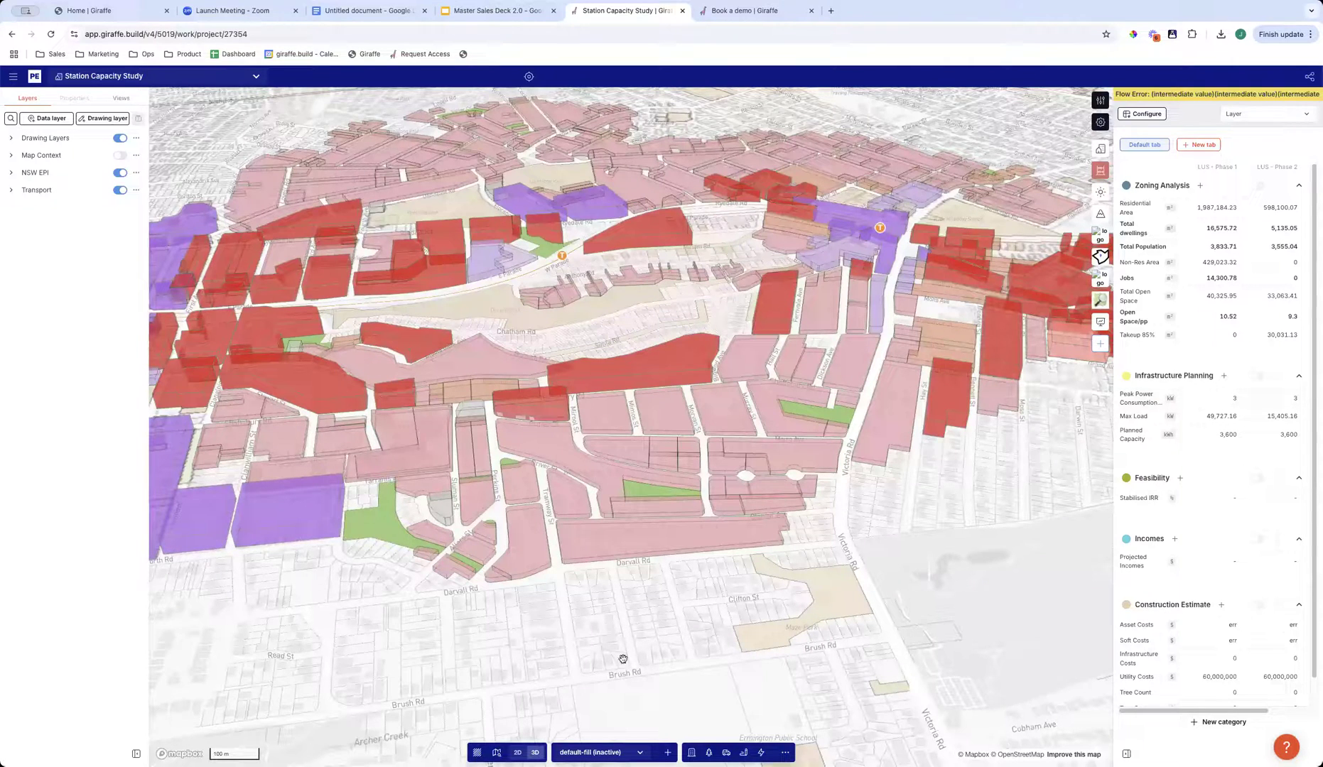
{"action": "right_click_drag", "start_coordinate": [660, 676], "coordinate": [638, 656]}
{"action": "right_click_drag", "start_coordinate": [486, 529], "coordinate": [469, 522]}
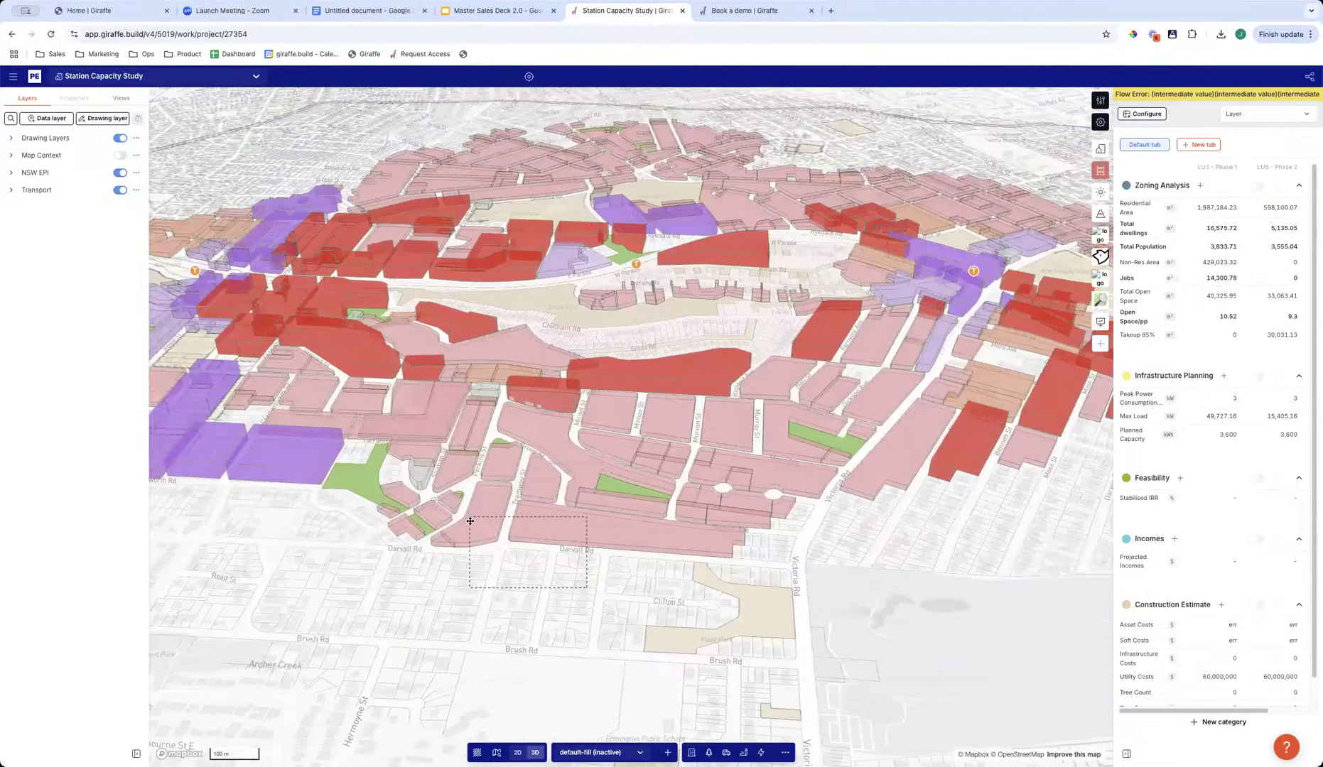
{"action": "left_click_drag", "start_coordinate": [540, 546], "coordinate": [587, 587], "text": "shift"}
{"action": "left_click", "coordinate": [51, 212]}
{"action": "type", "text": "res"}
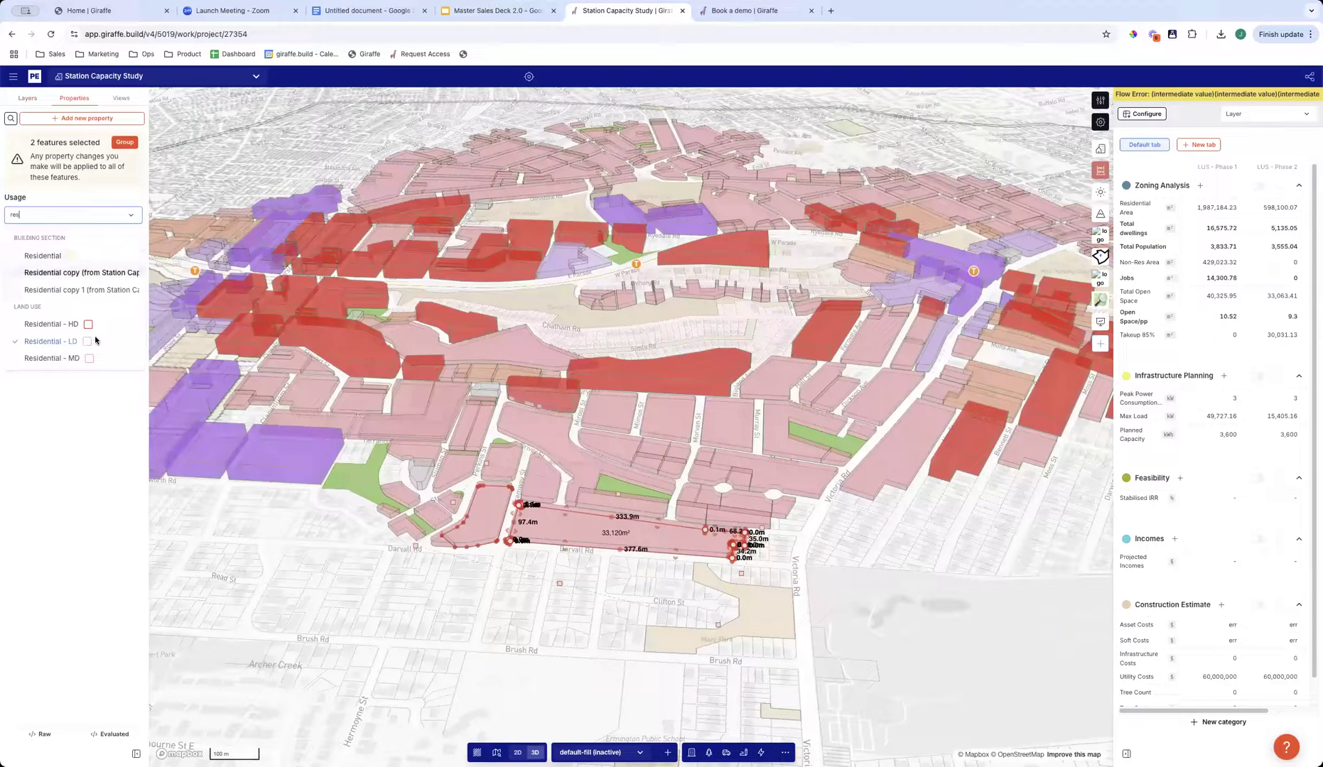
{"action": "left_click", "coordinate": [96, 329]}
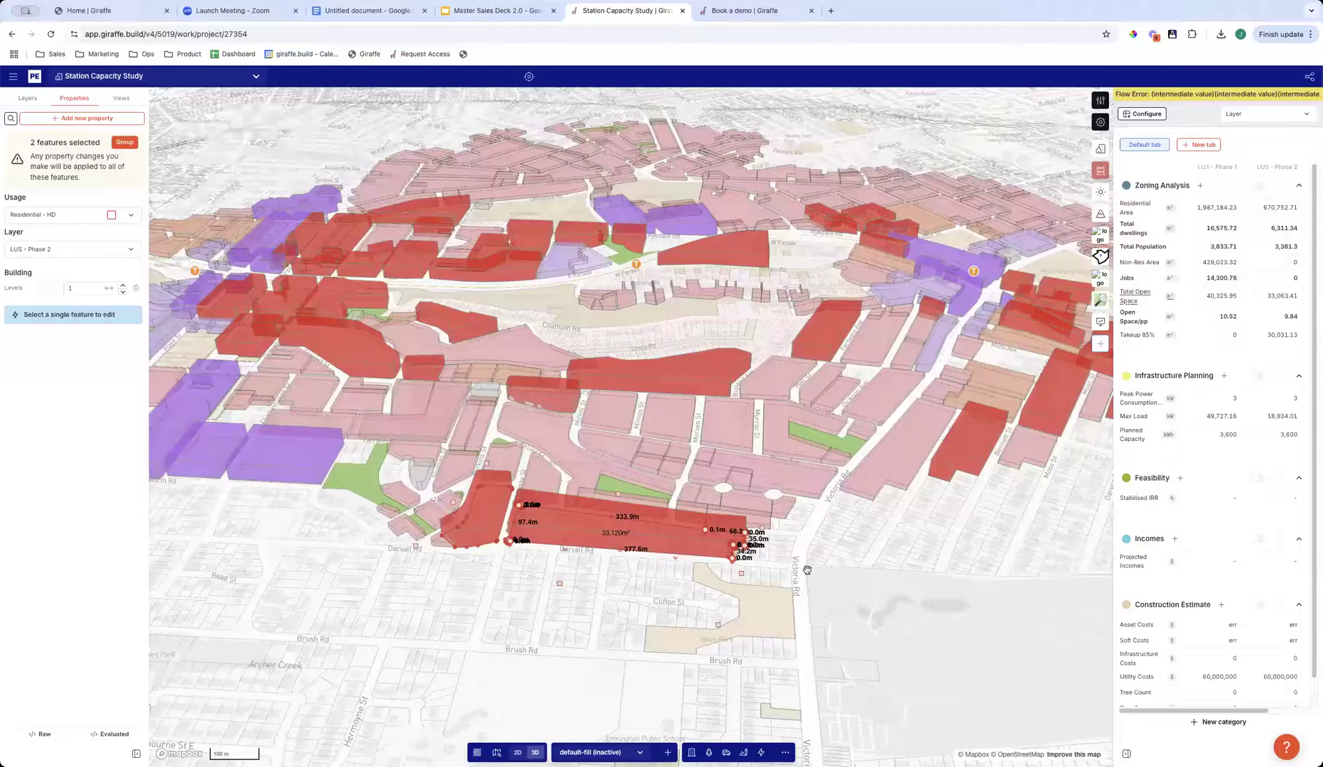
- Undo the usage change on the two blocks, deselect them, and view the whole study area
{"action": "key", "text": "super+z"}
{"action": "left_click", "coordinate": [522, 635]}
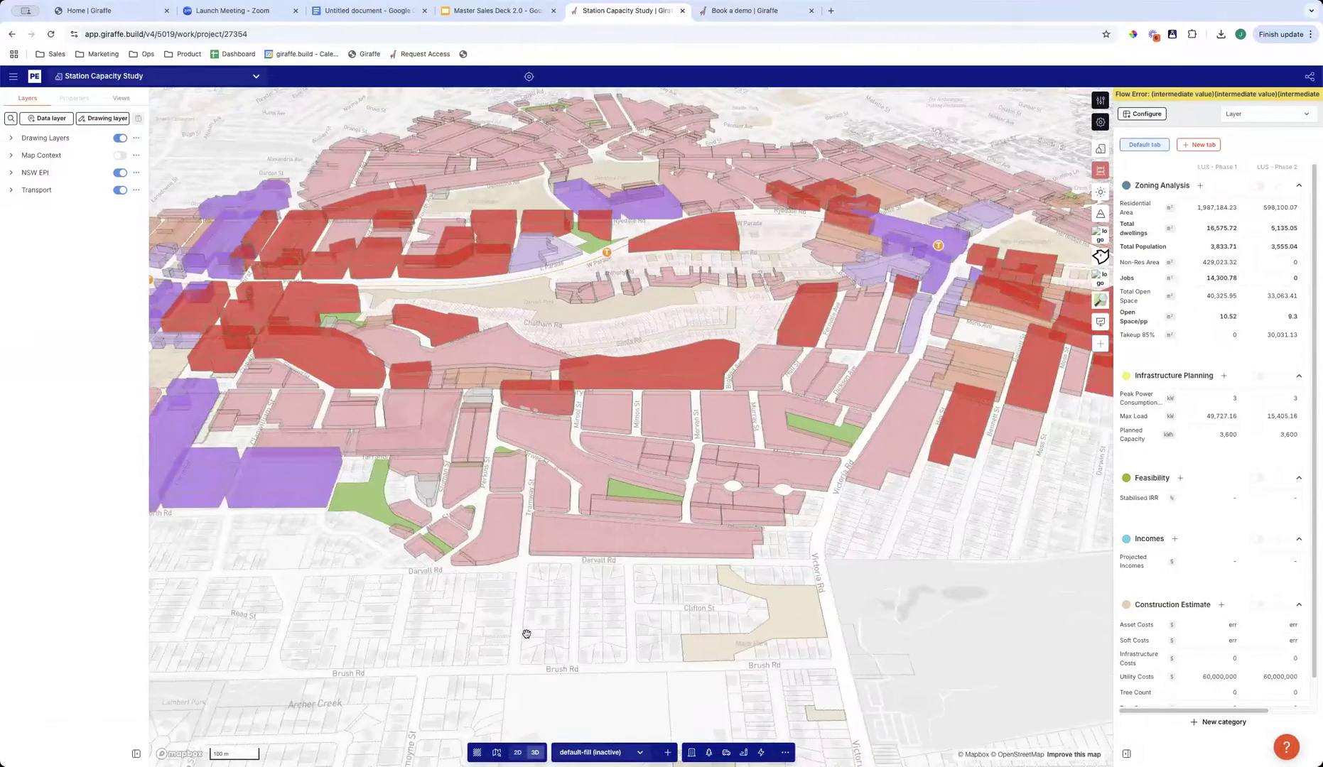
{"action": "right_click_drag", "start_coordinate": [527, 633], "coordinate": [718, 680]}
{"action": "left_click_drag", "start_coordinate": [782, 646], "coordinate": [688, 569]}
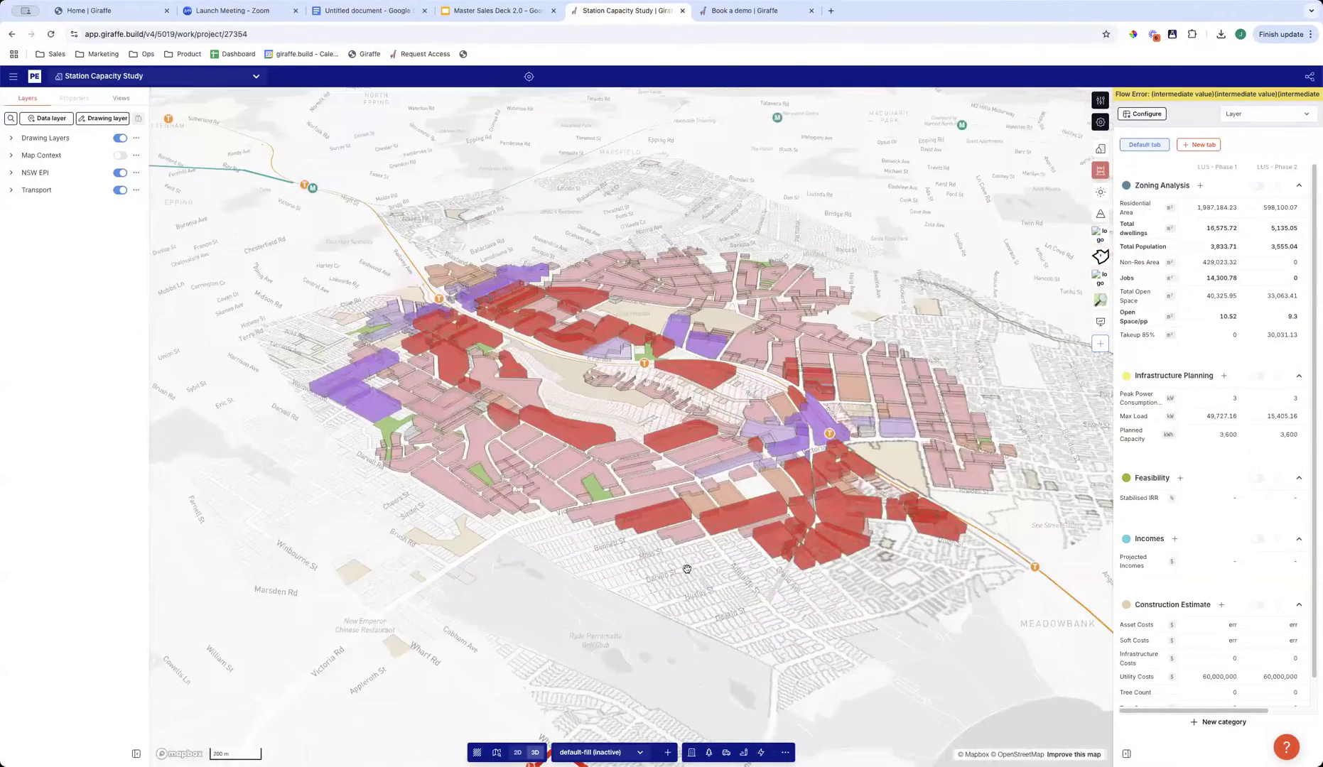
{"action": "right_click_drag", "start_coordinate": [608, 644], "coordinate": [555, 623]}
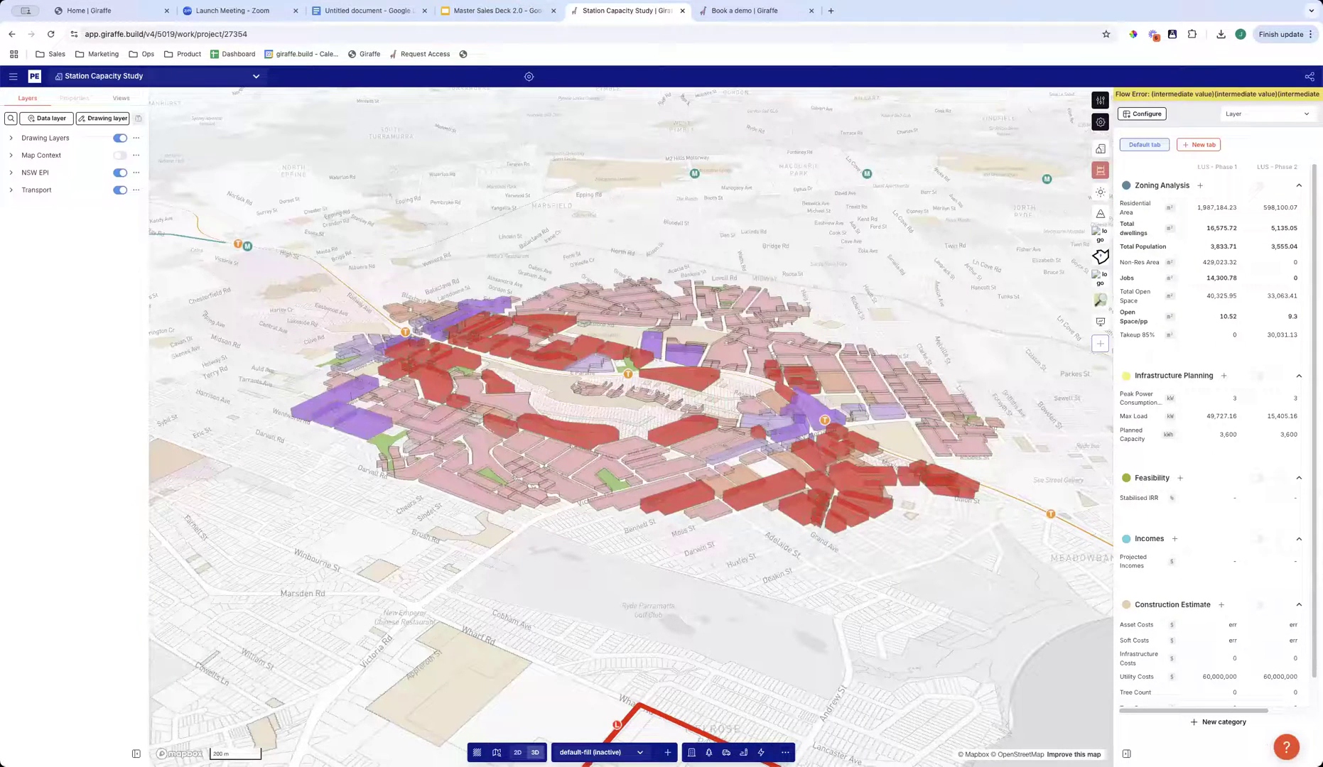
- Open the Info Hub and ask its AI assistant "how do i add a usage"
{"action": "left_click", "coordinate": [1286, 747]}
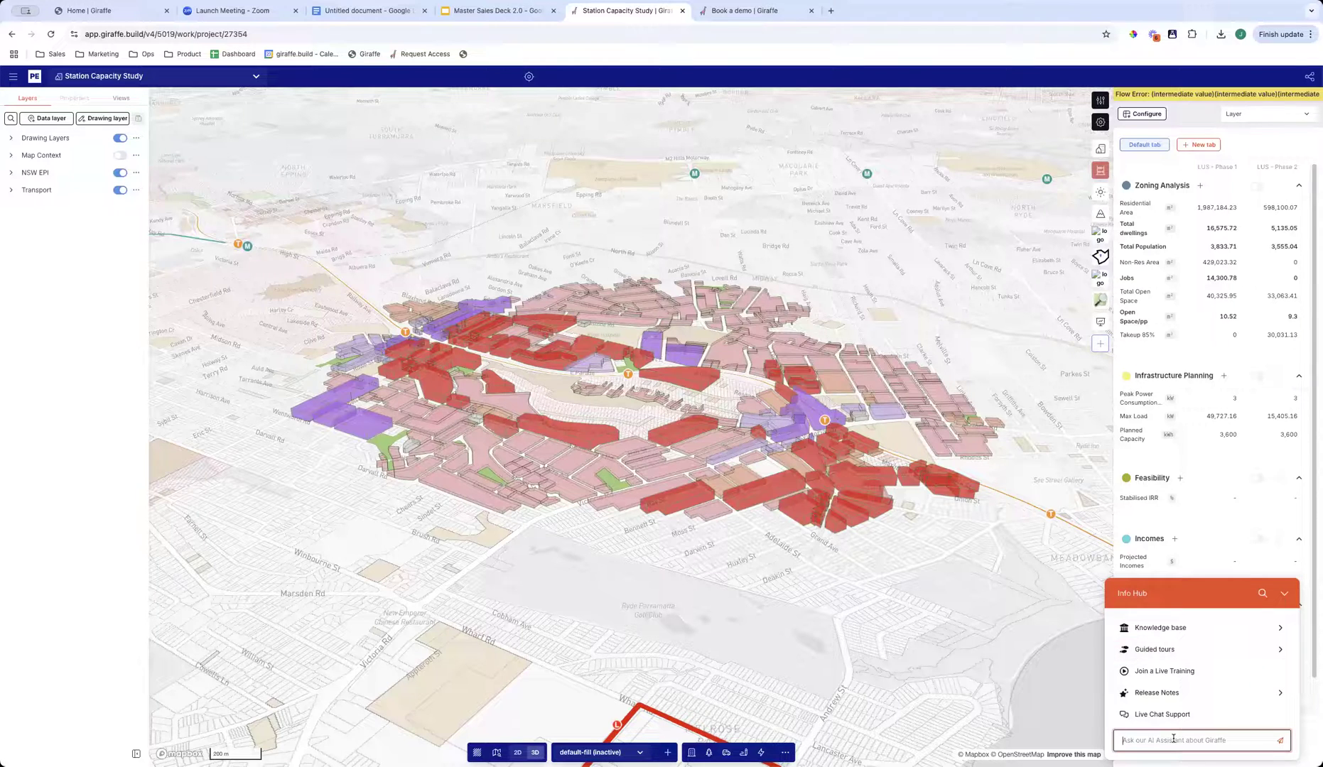
{"action": "type", "text": "how do i add a usage?"}
{"action": "key", "text": "Return"}
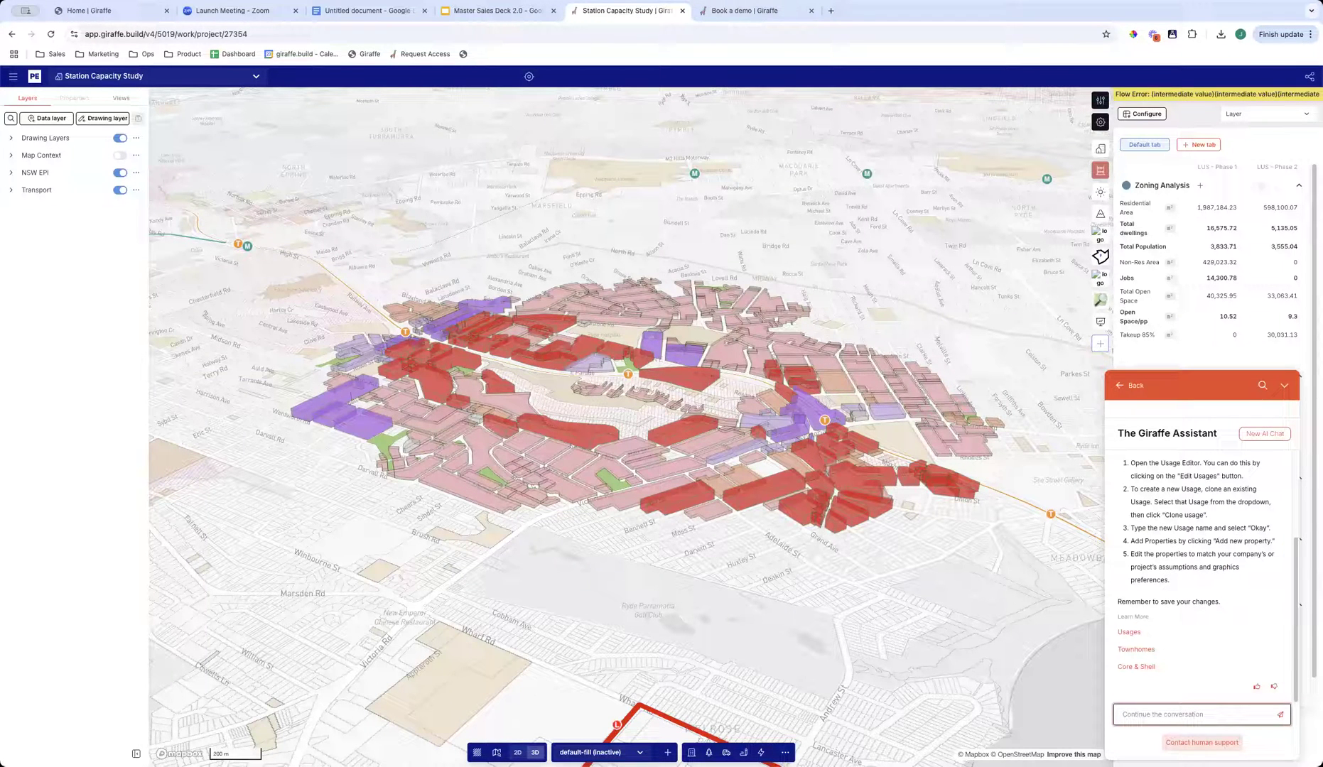
- Leave the assistant's answer, view the list of guided tours, return to the Info Hub overview, and rotate the study area
{"action": "left_click", "coordinate": [1128, 386]}
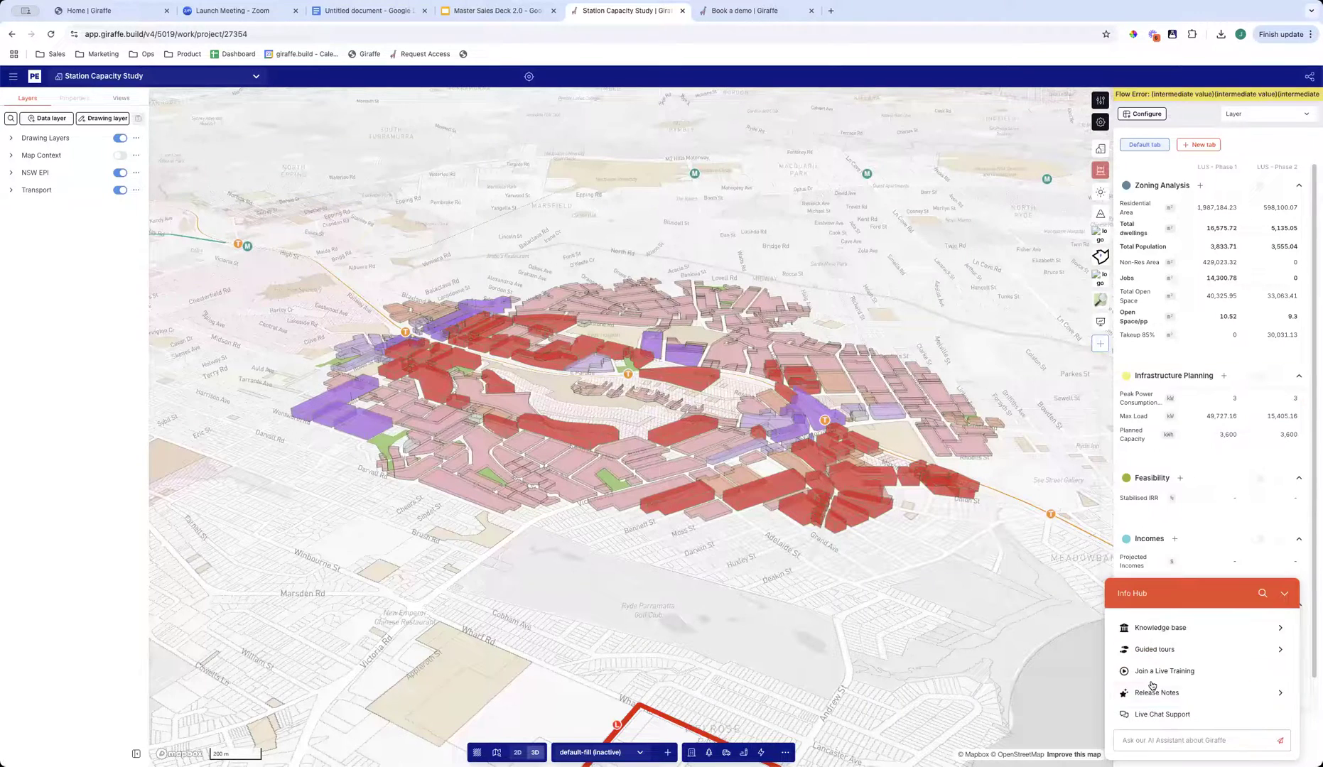
{"action": "left_click", "coordinate": [1152, 652]}
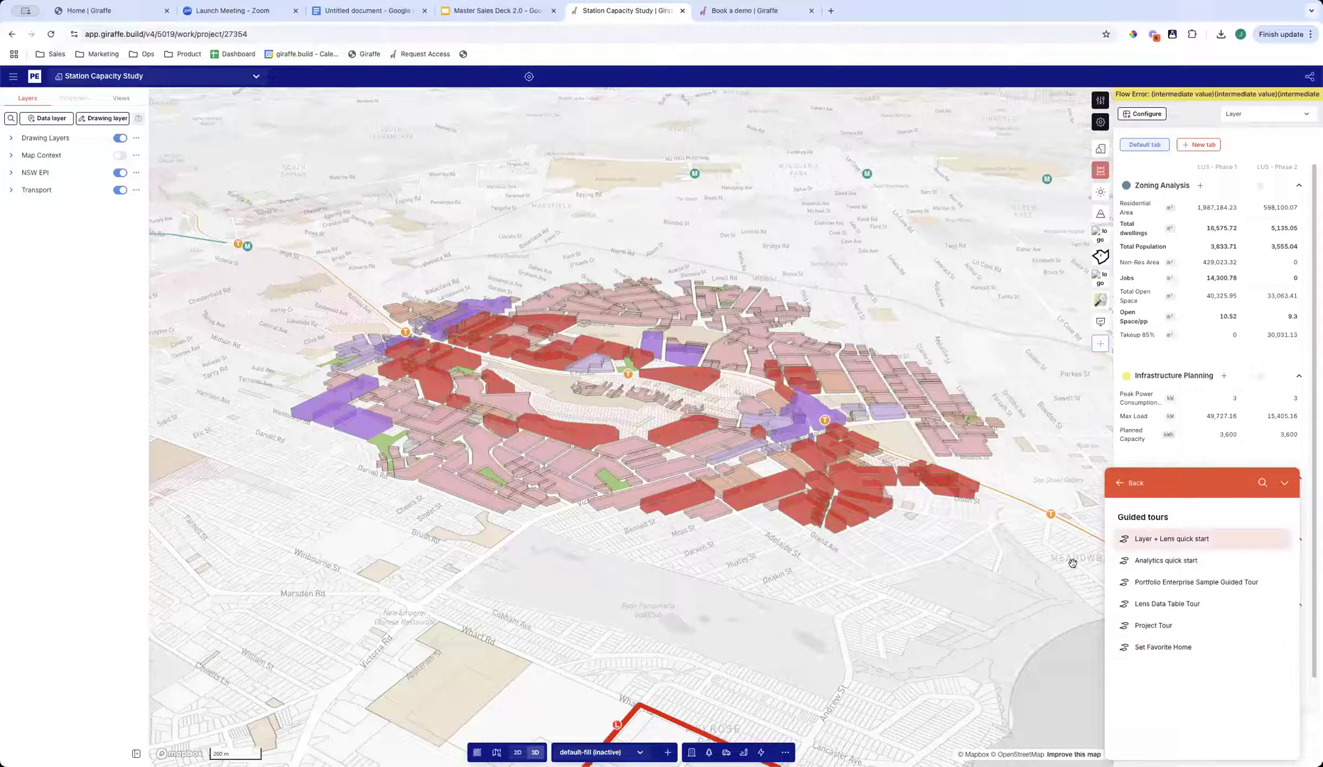
{"action": "left_click", "coordinate": [1134, 485]}
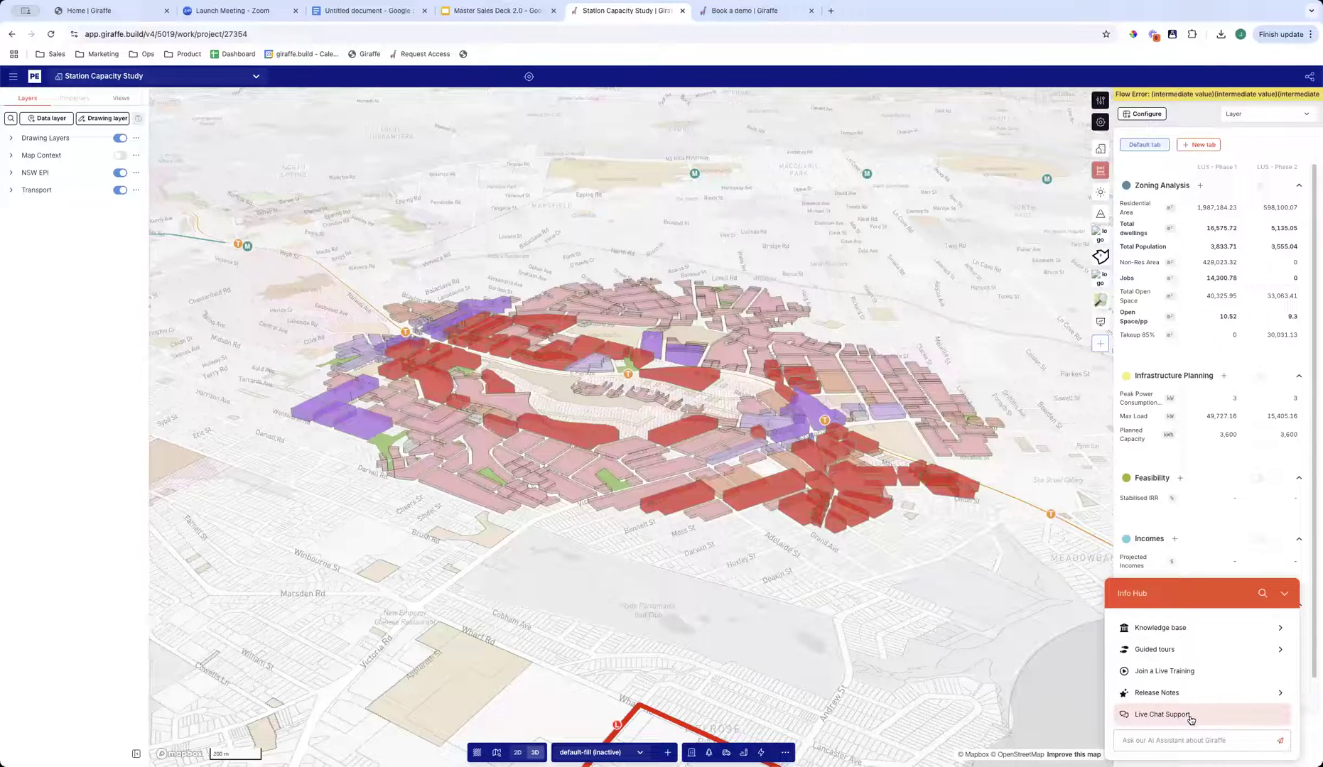
{"action": "right_click_drag", "start_coordinate": [737, 592], "coordinate": [1036, 633]}
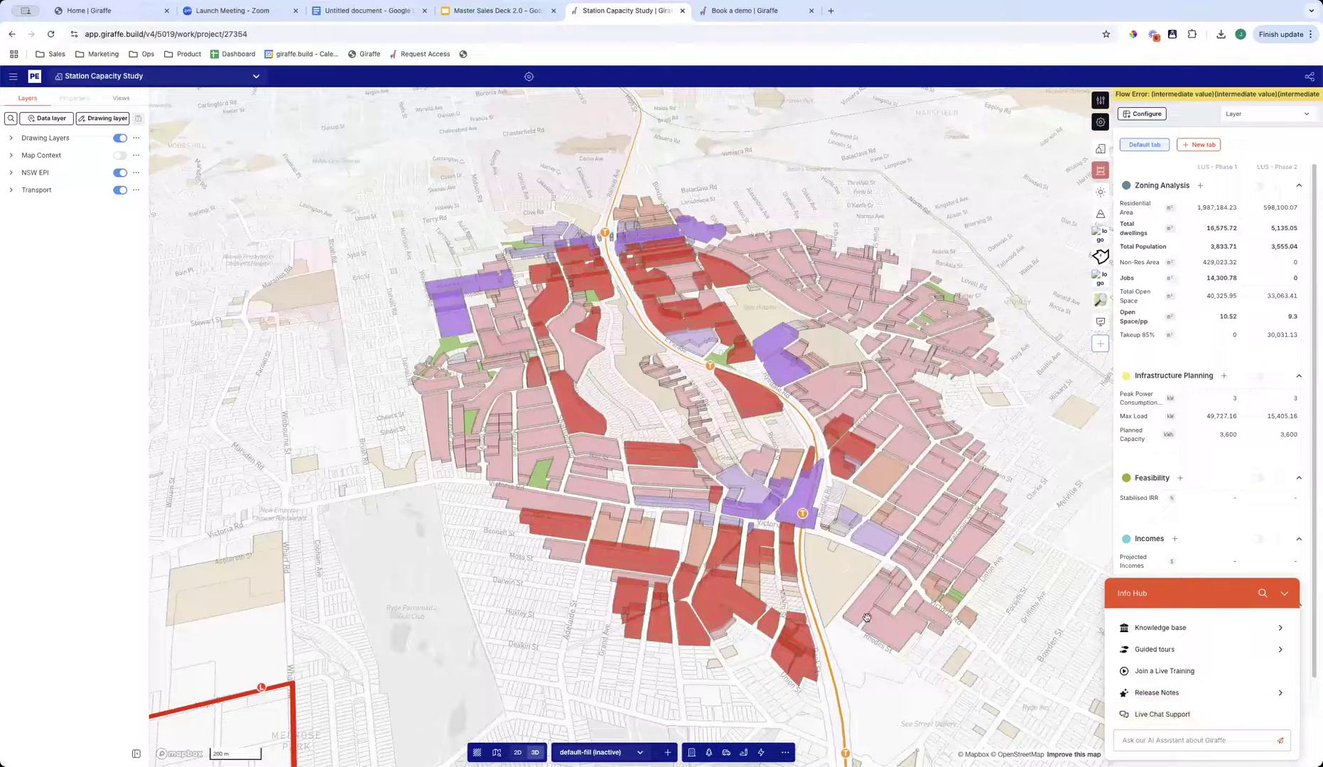
- Switch to the Master Sales Deck 2.0 presentation in Google Slides and duplicate the title slide
{"action": "left_click", "coordinate": [491, 11]}
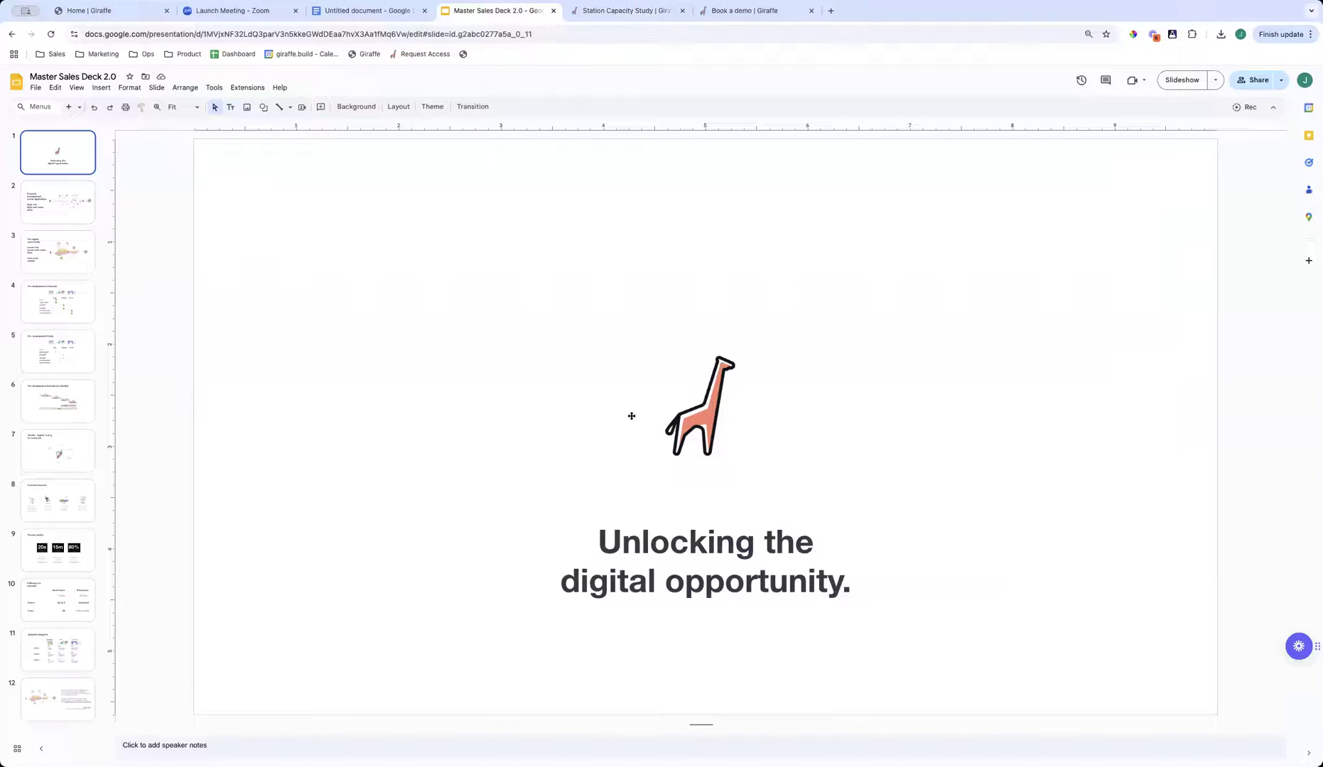
{"action": "right_click", "coordinate": [55, 150]}
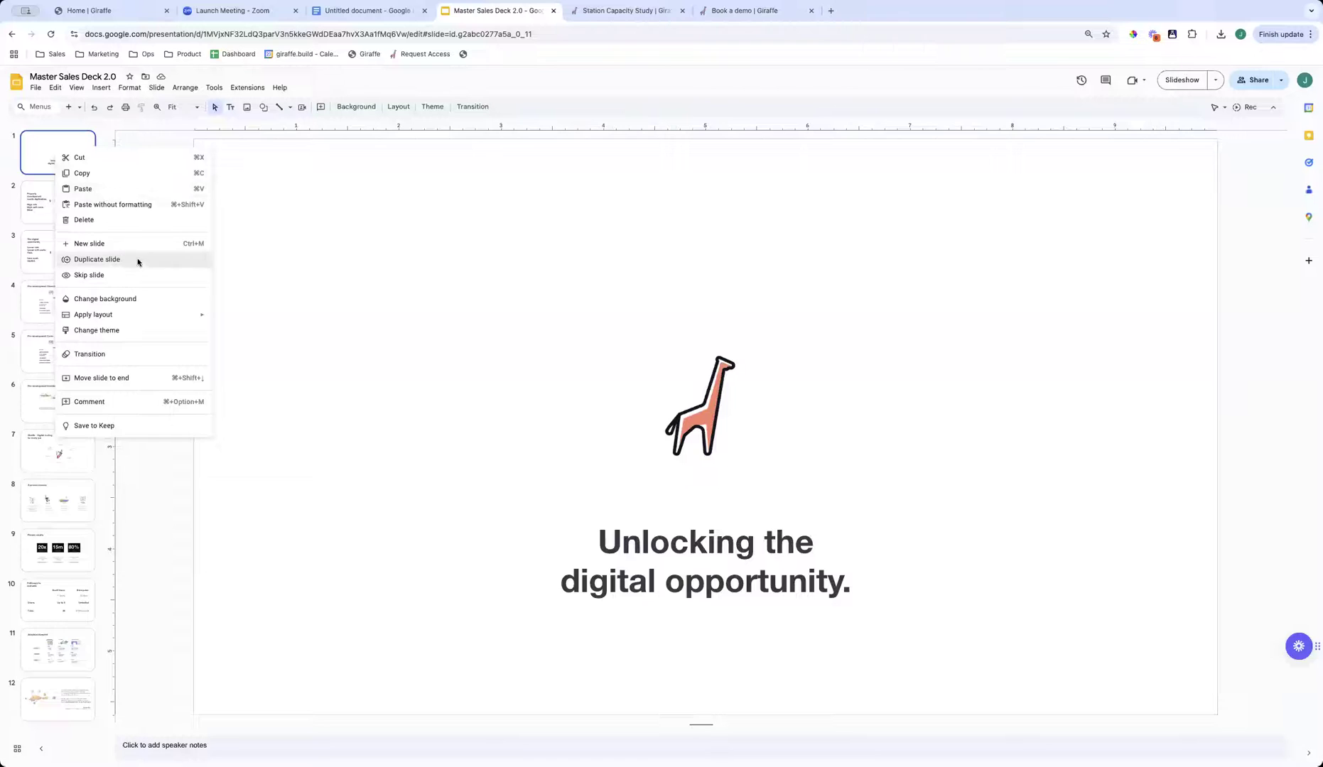
{"action": "left_click", "coordinate": [96, 259]}
- Replace the duplicated slide's title text with the two contacts' e-mail addresses, one below the other
{"action": "left_click", "coordinate": [682, 558]}
{"action": "key", "text": "ctrl+a"}
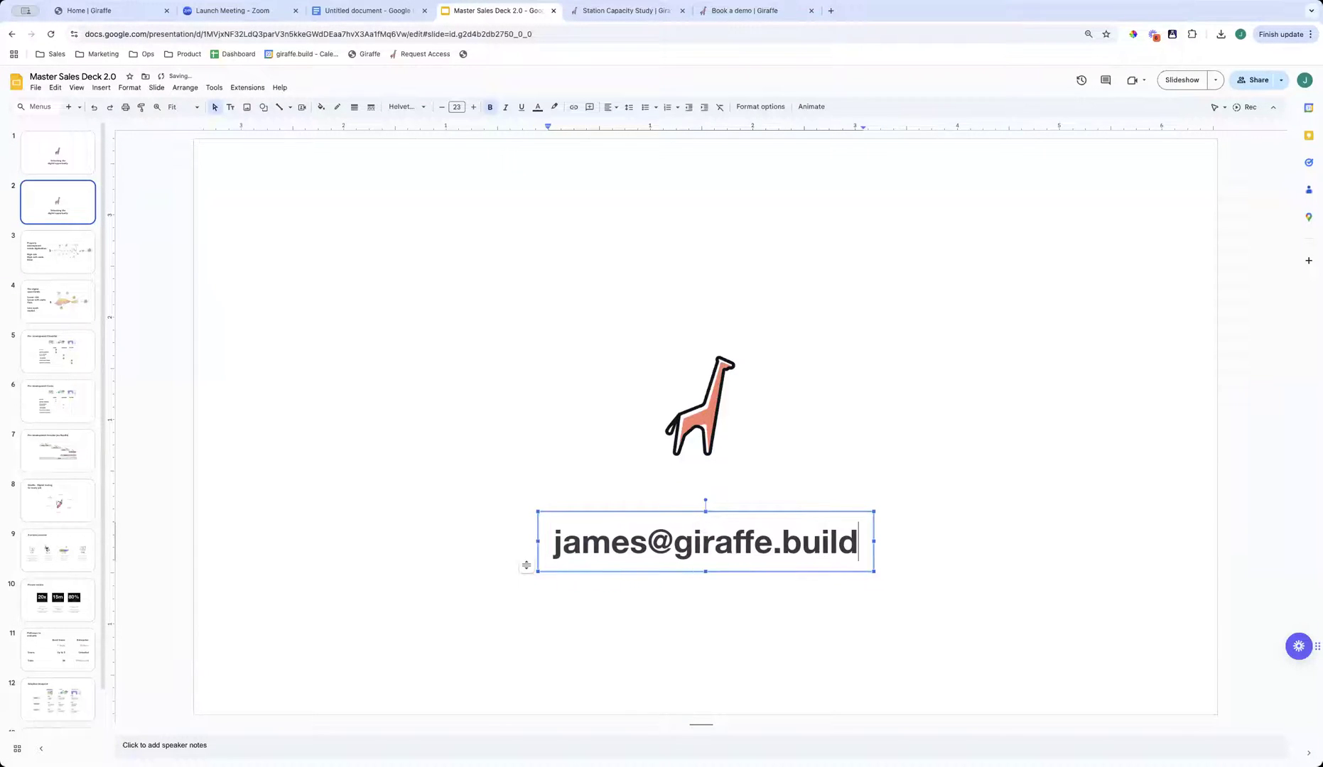
{"action": "key", "text": "Return"}
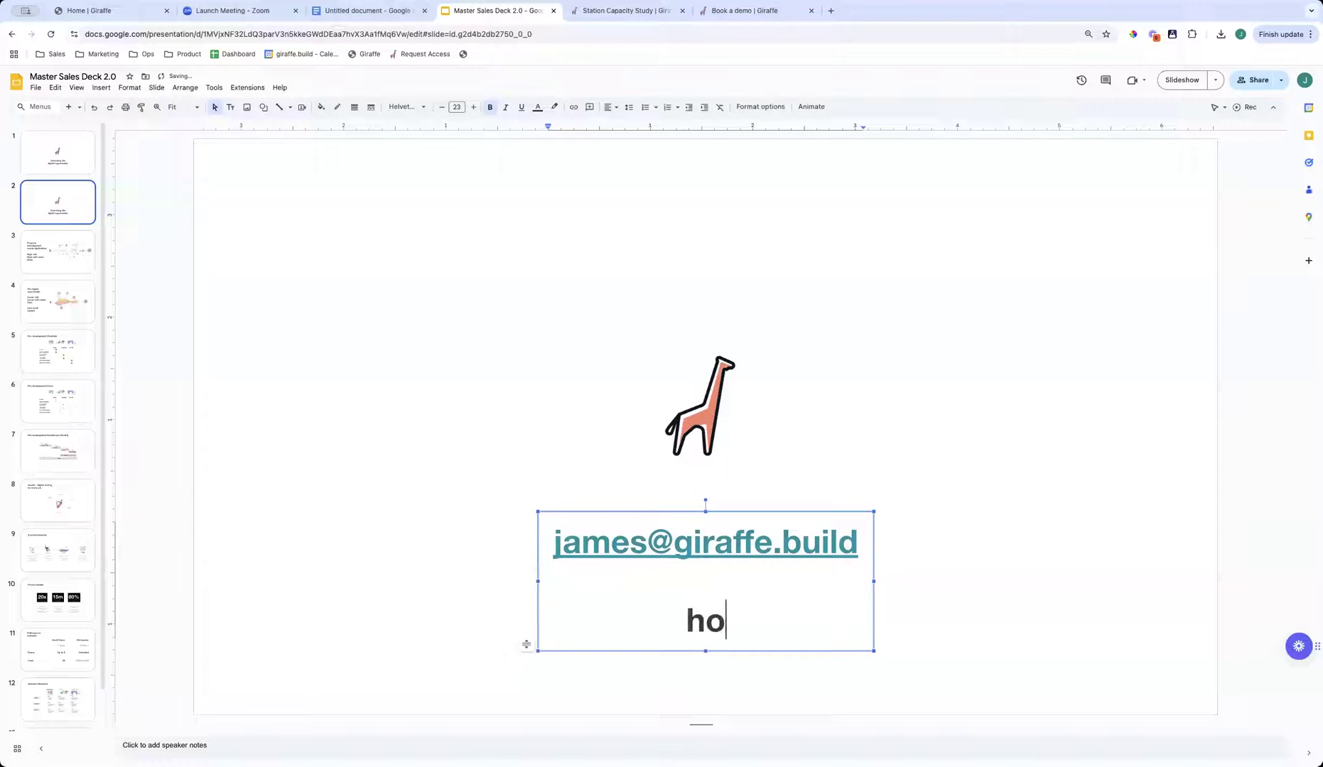
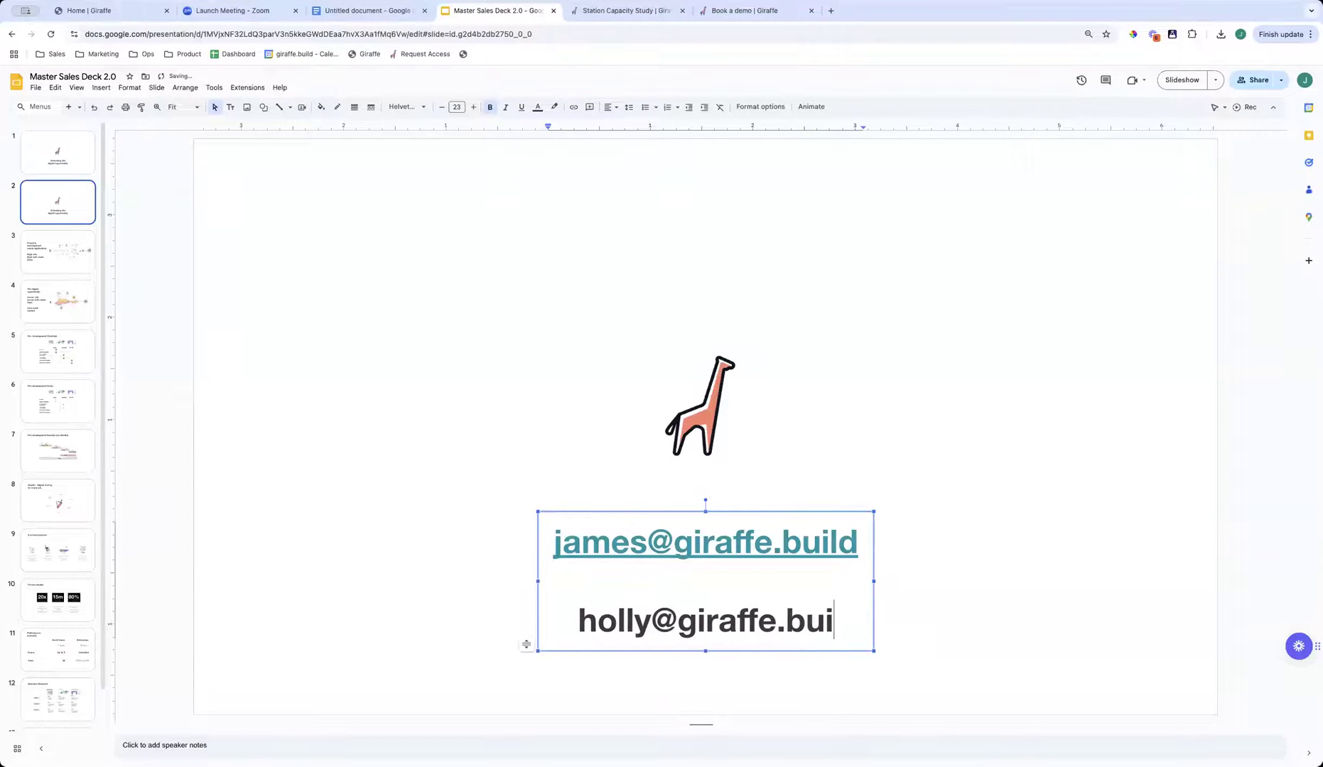
{"action": "left_click", "coordinate": [1023, 518]}
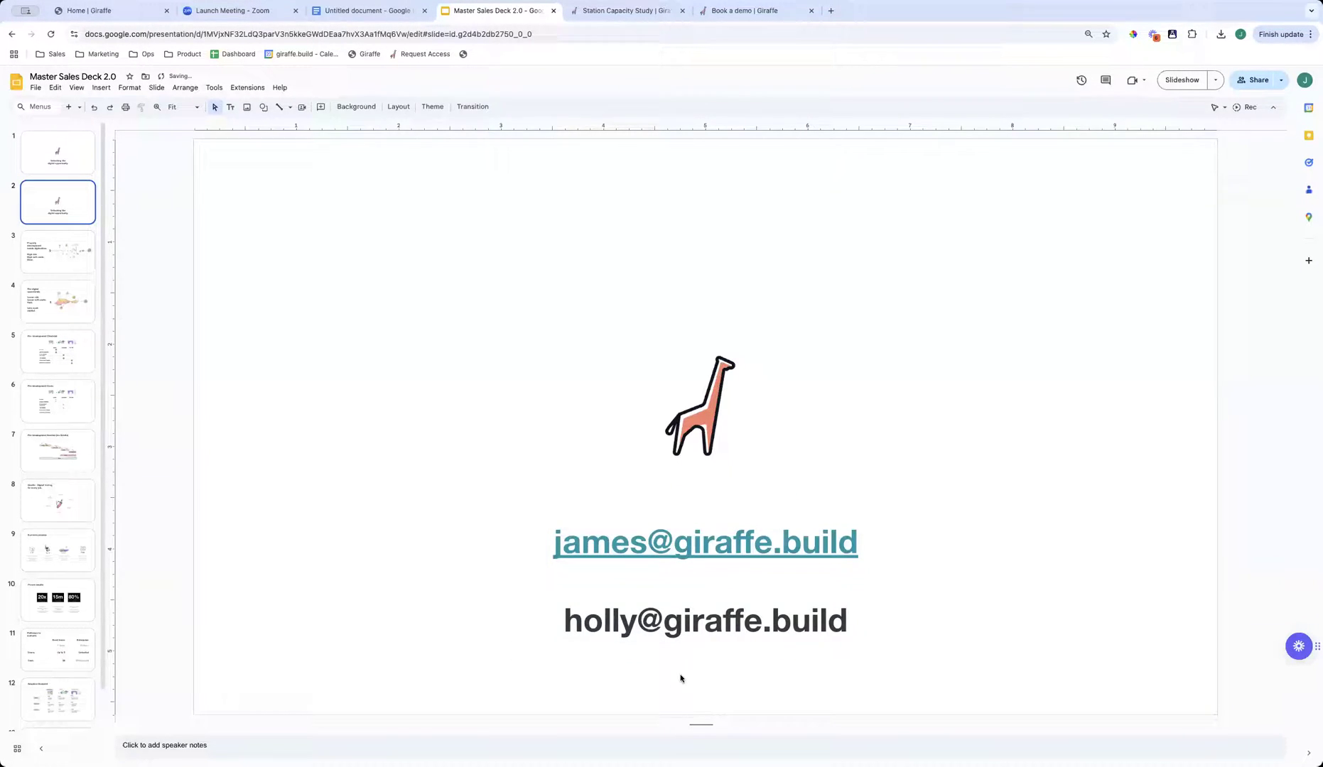